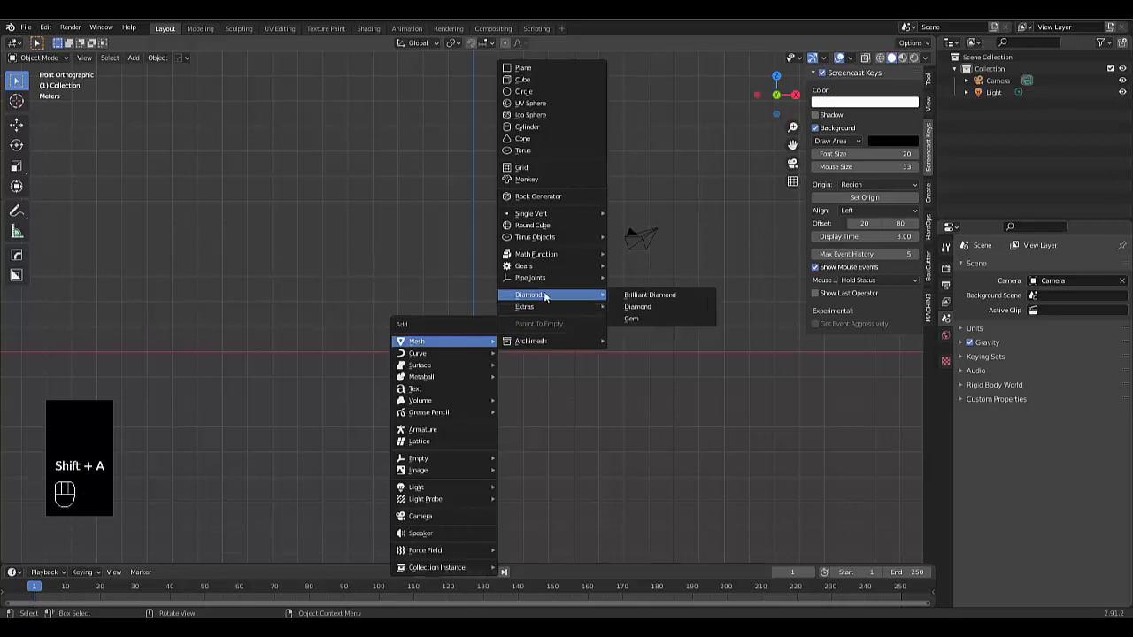
# Add a cylinder mesh at the origin and enable Auto Smooth at 30° for its normals
pyautogui.click(526, 127)
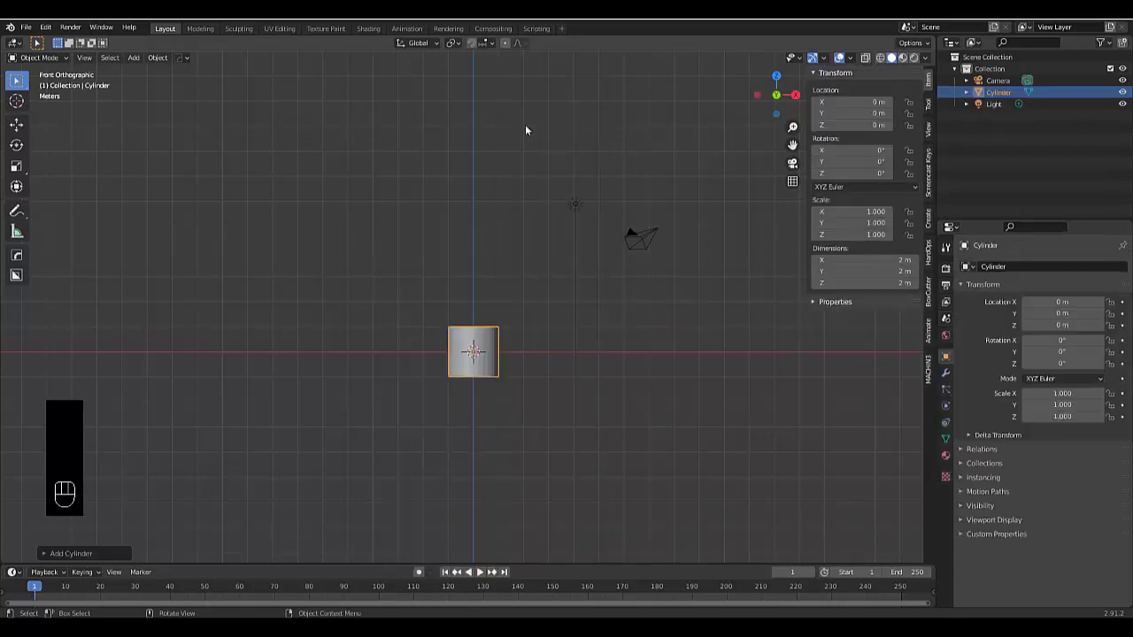
pyautogui.click(945, 439)
pyautogui.click(997, 473)
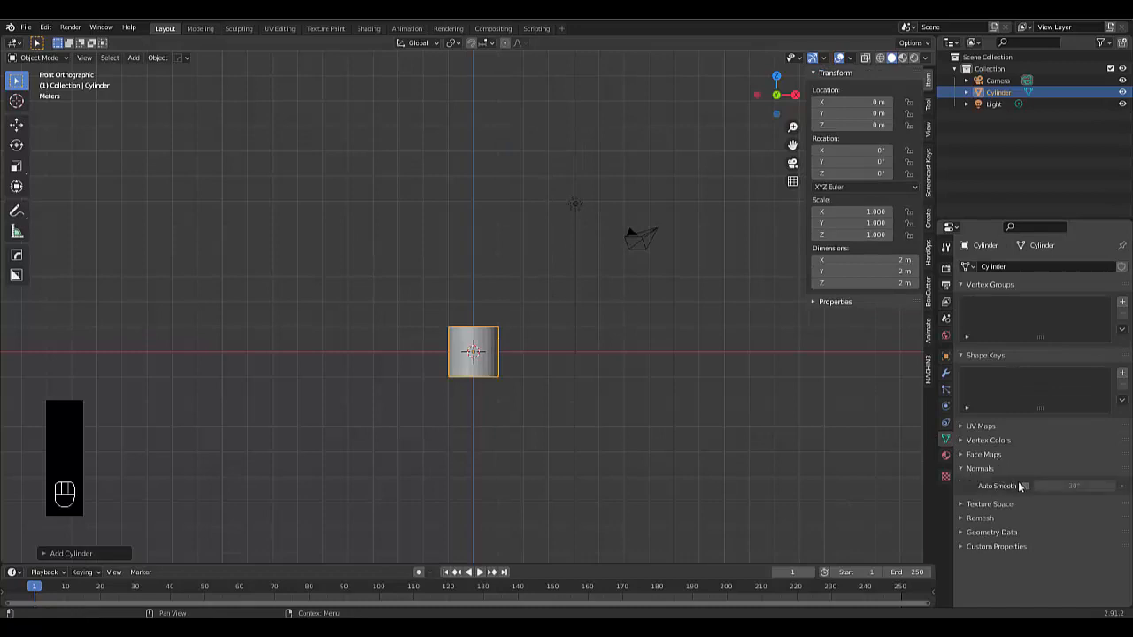
pyautogui.scroll(-3, 529, 292)
pyautogui.scroll(3, 523, 294)
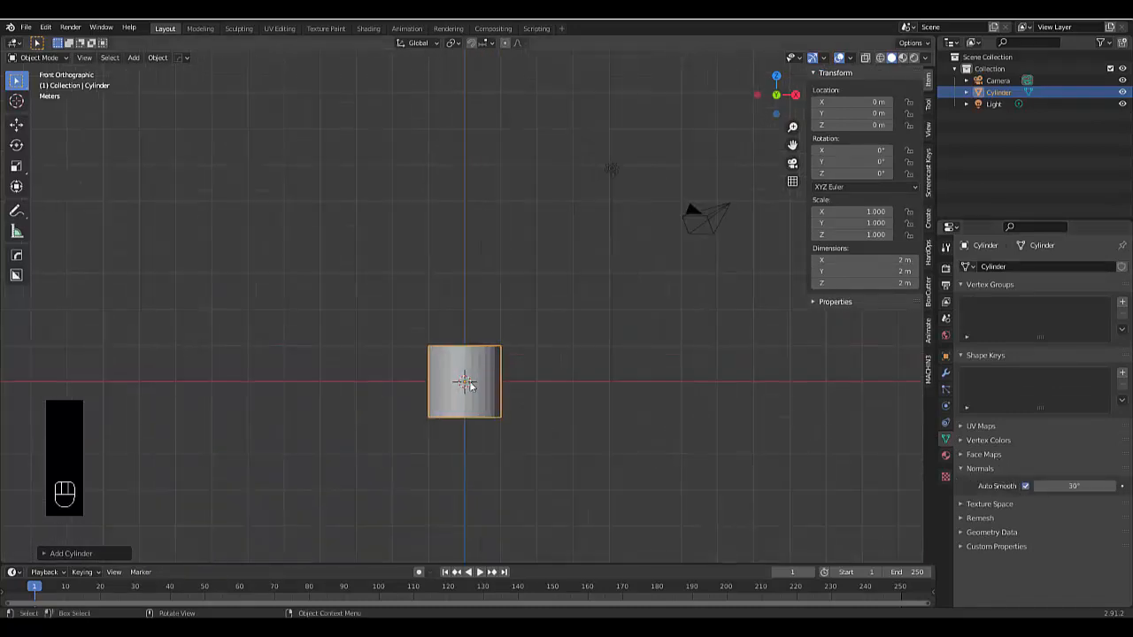
pyautogui.rightClick(467, 392)
pyautogui.press('Escape')
# In Edit Mode, move the cylinder's top face up about 18 m along Z to form a tall column
pyautogui.moveTo(463, 384); pyautogui.dragTo(455, 342, button='middle')
pyautogui.press('Tab')
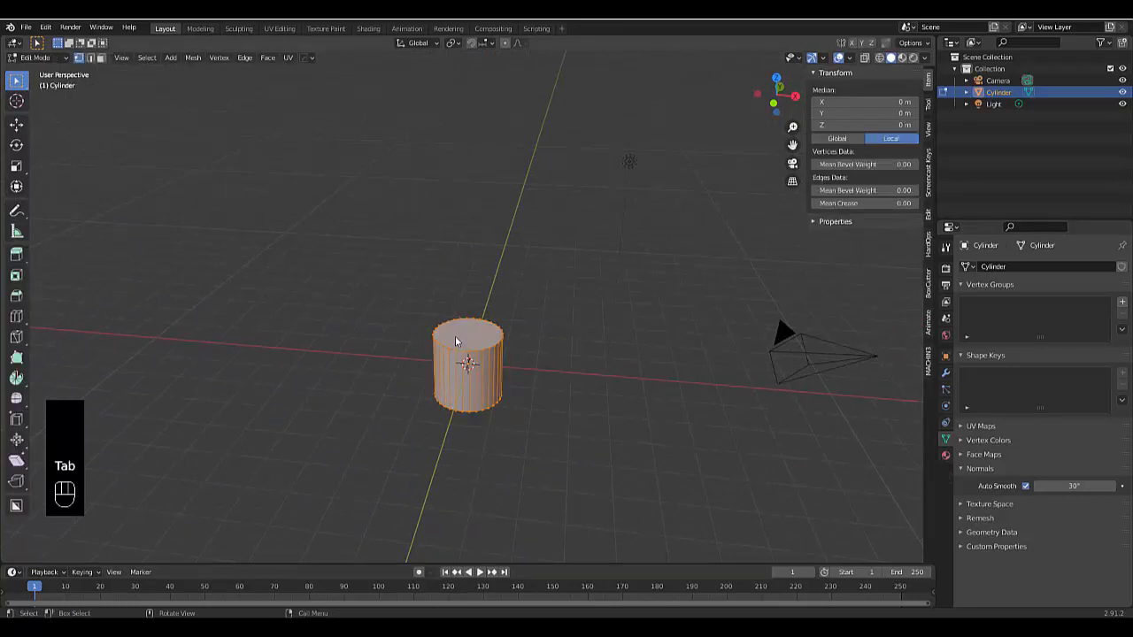
pyautogui.press('3')
pyautogui.click(456, 342)
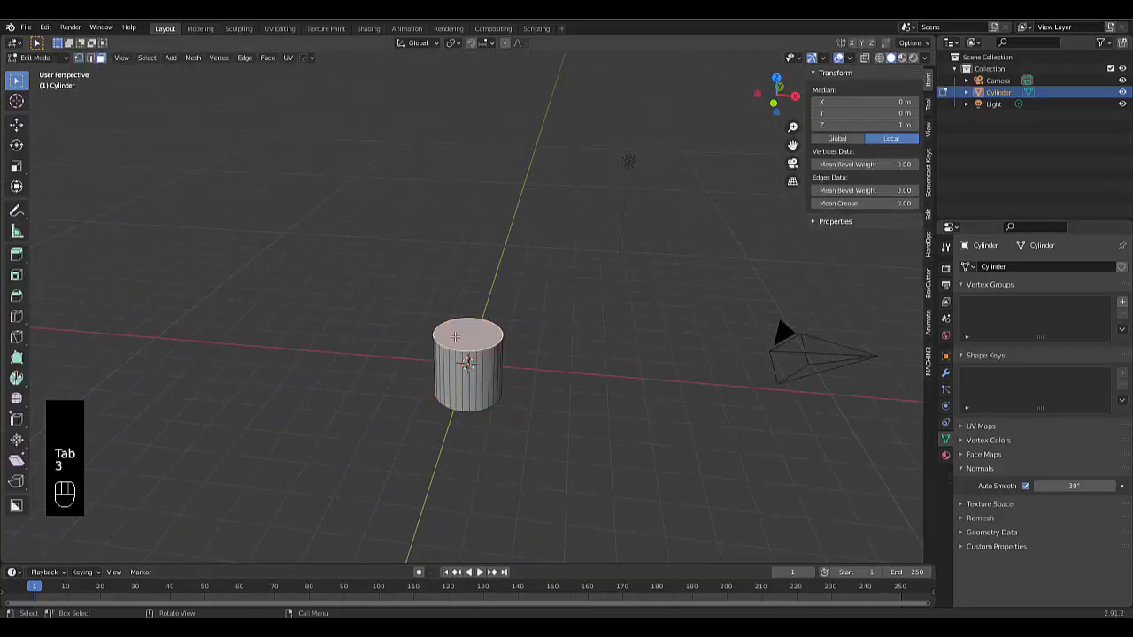
pyautogui.press('KP_1')
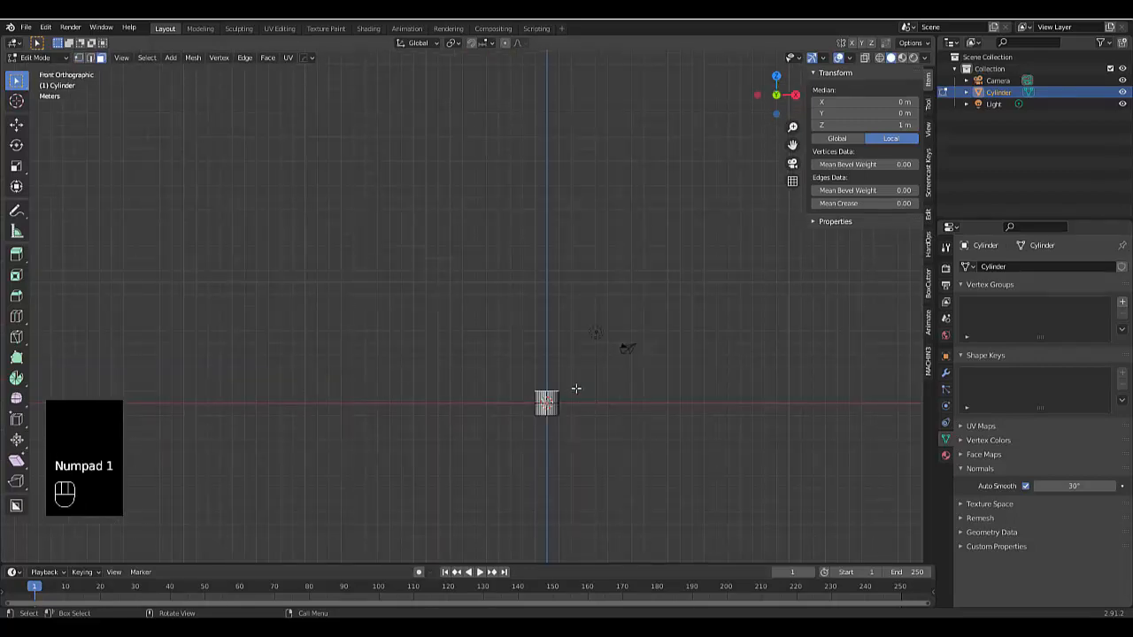
pyautogui.press('g')
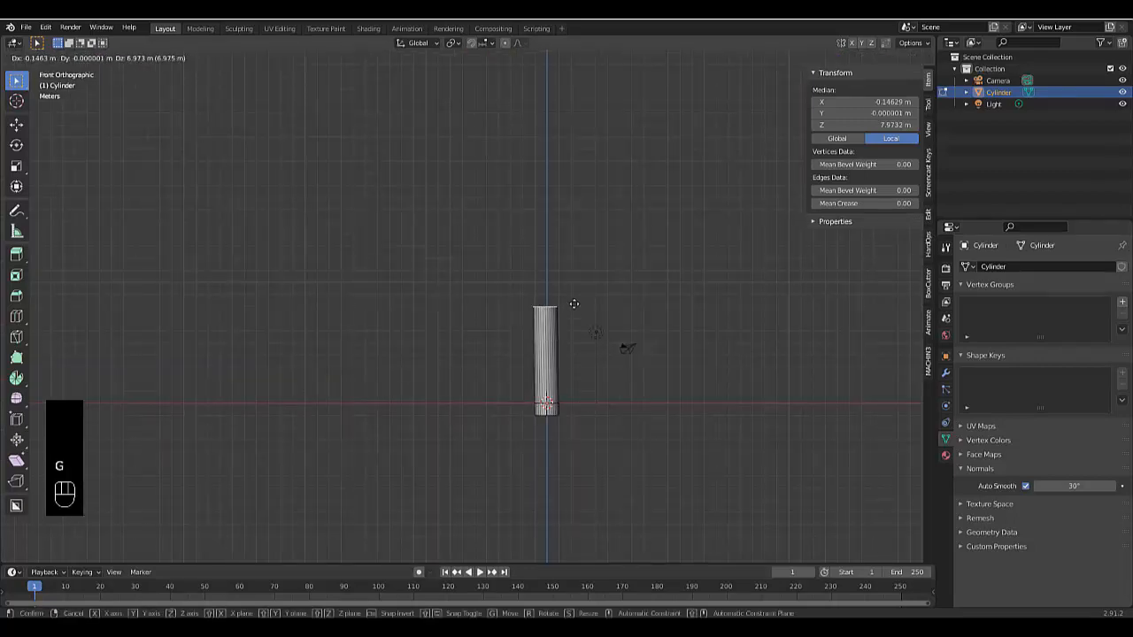
pyautogui.press('z')
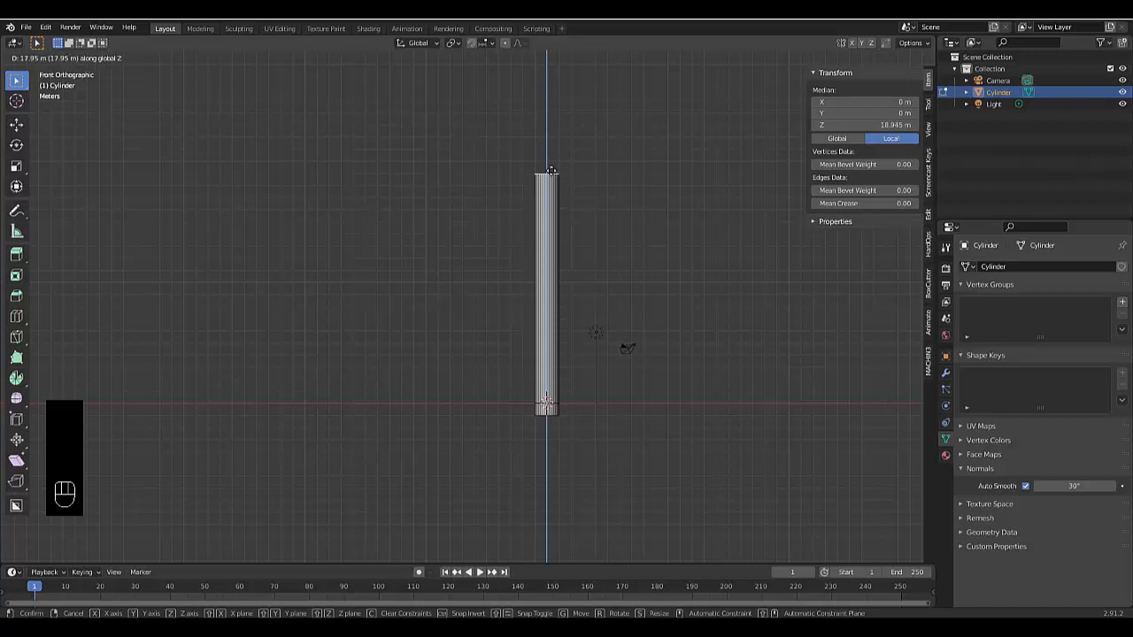
pyautogui.click(550, 170)
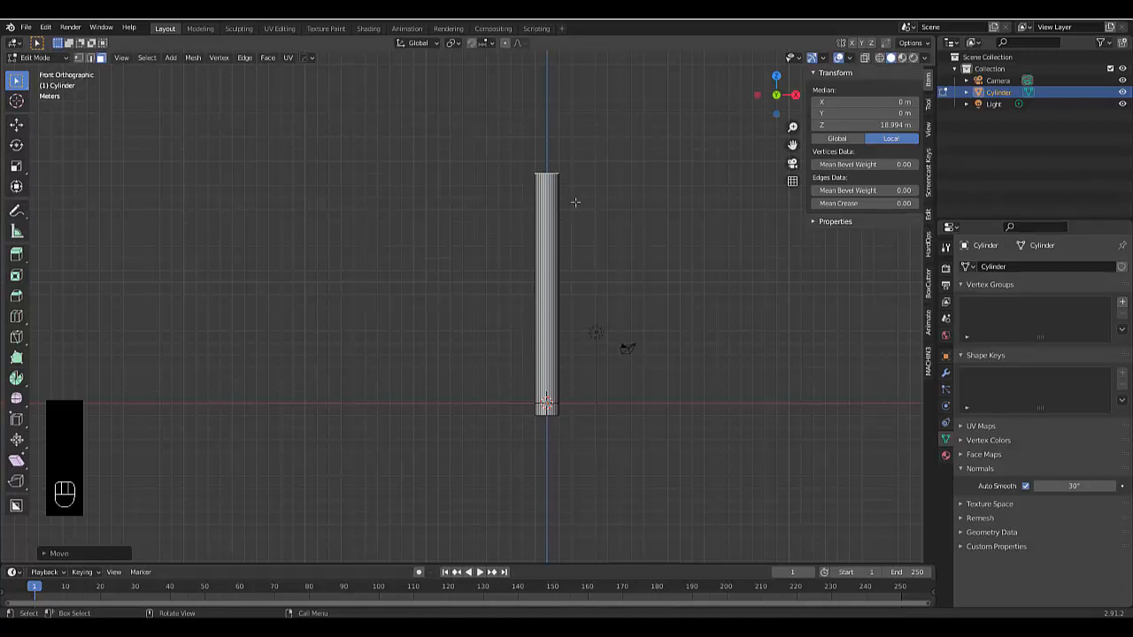
pyautogui.scroll(2, 571, 152)
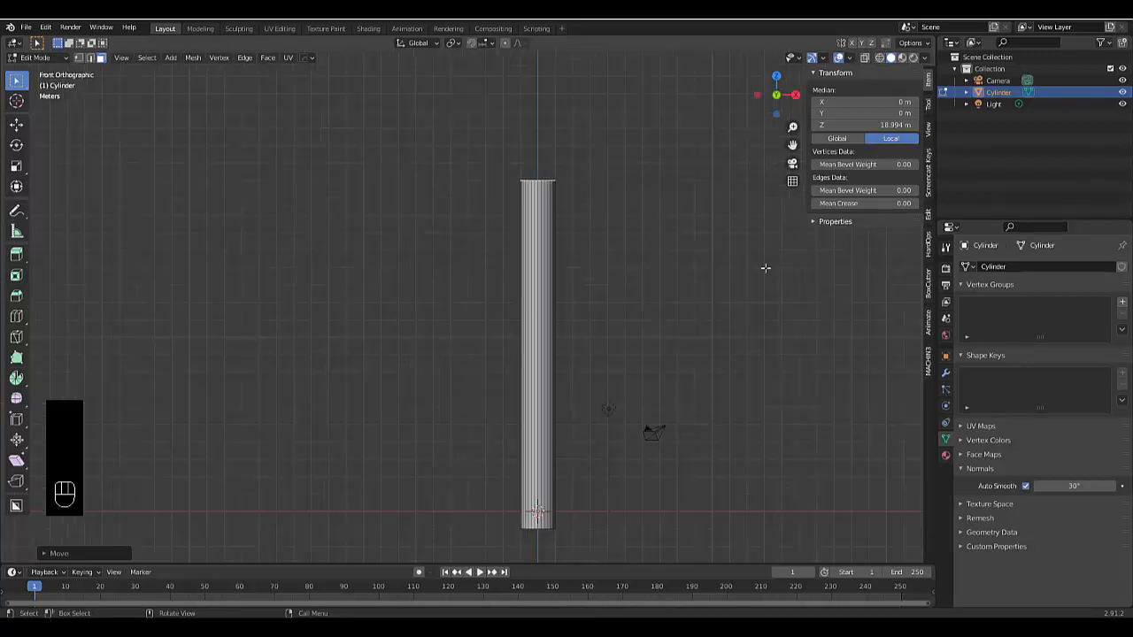
pyautogui.press('s')
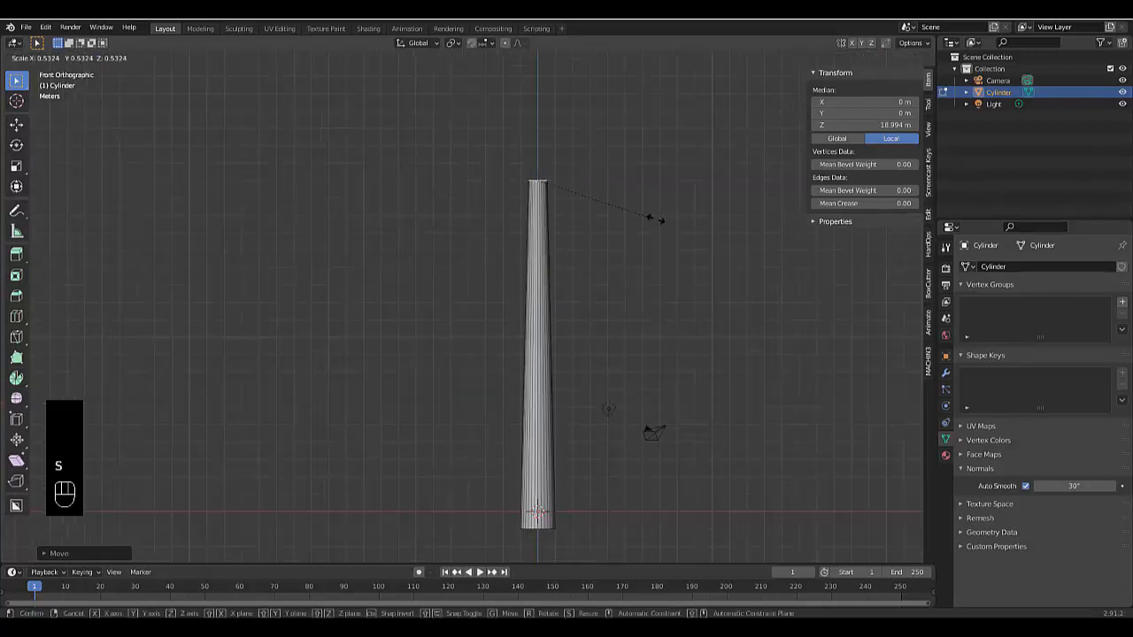
pyautogui.rightClick(571, 255)
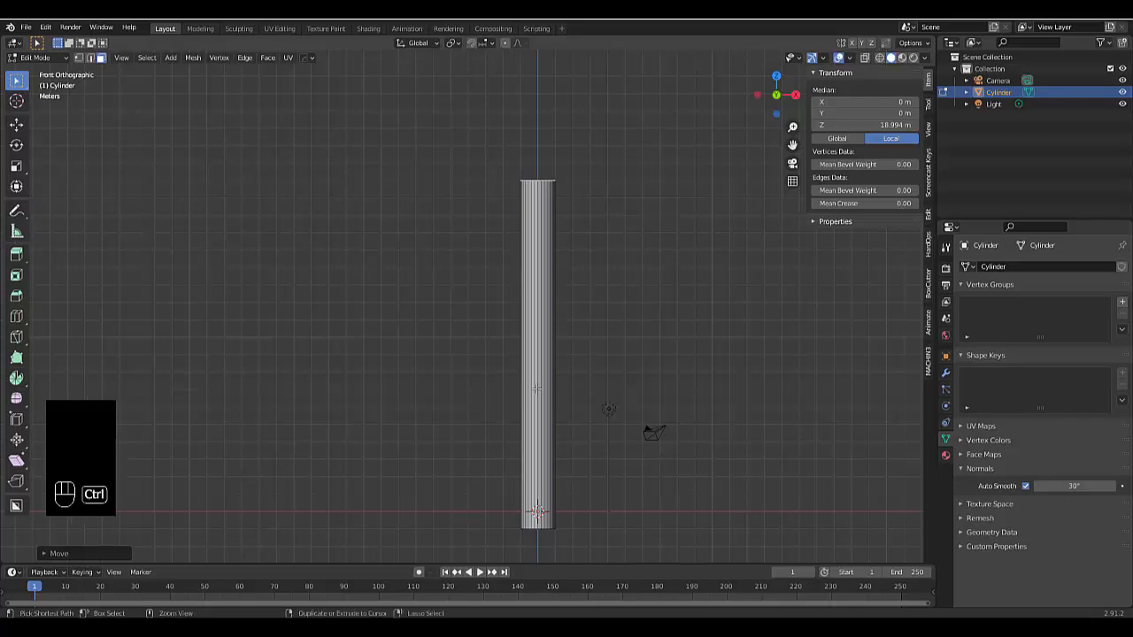
# Add three evenly spaced horizontal loop cuts along the column without sliding them
pyautogui.hotkey('ctrl', 'r')
pyautogui.scroll(2, 536, 390)
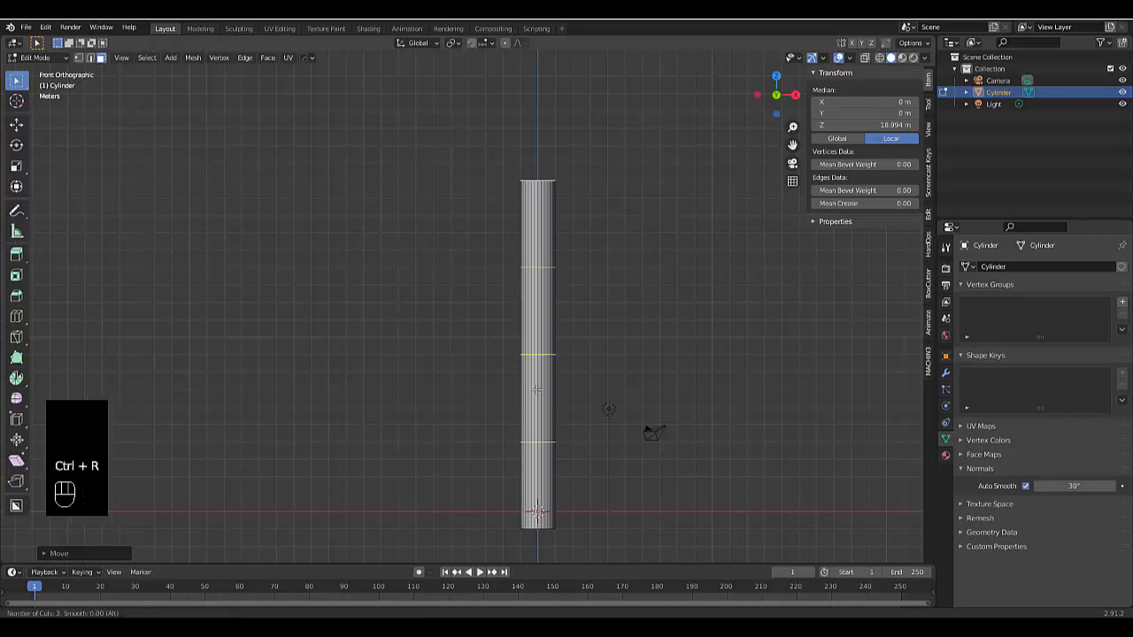
pyautogui.click(536, 390)
pyautogui.rightClick(537, 389)
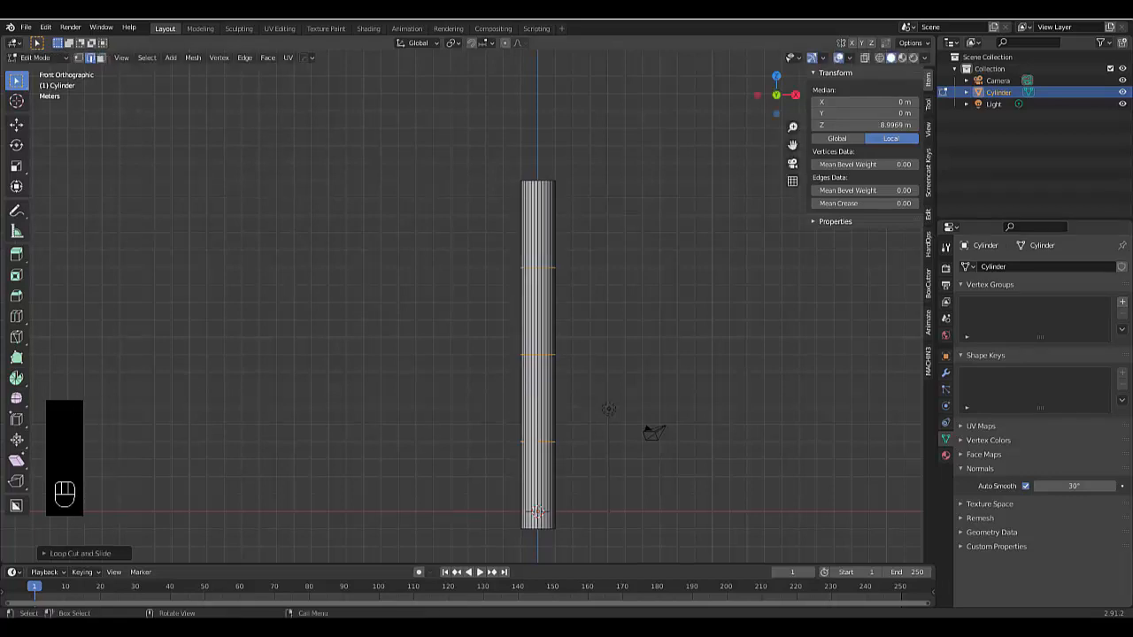
# Select the column's top face and scale it down to about 0.42 to taper the upper end
pyautogui.click(524, 179)
pyautogui.moveTo(525, 180)
pyautogui.mouseDown(button='middle')
pyautogui.moveTo(535, 199)
pyautogui.moveTo(538, 178)
pyautogui.mouseUp(button='middle')
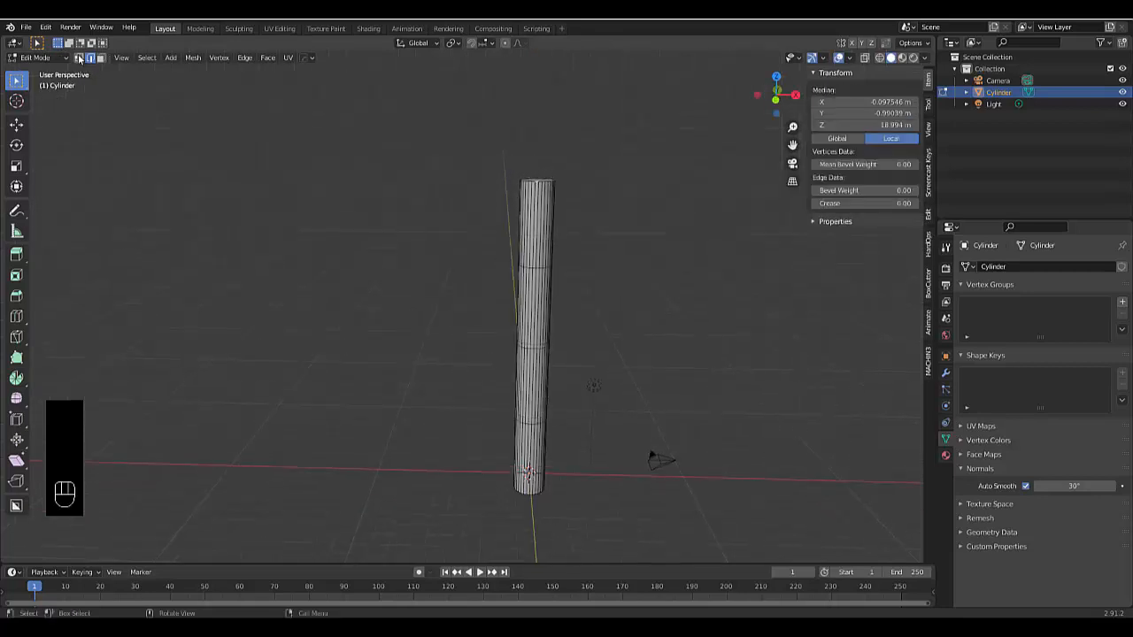
pyautogui.press('3')
pyautogui.press('3')
pyautogui.moveTo(401, 153); pyautogui.dragTo(506, 183, button='middle')
pyautogui.click(548, 176)
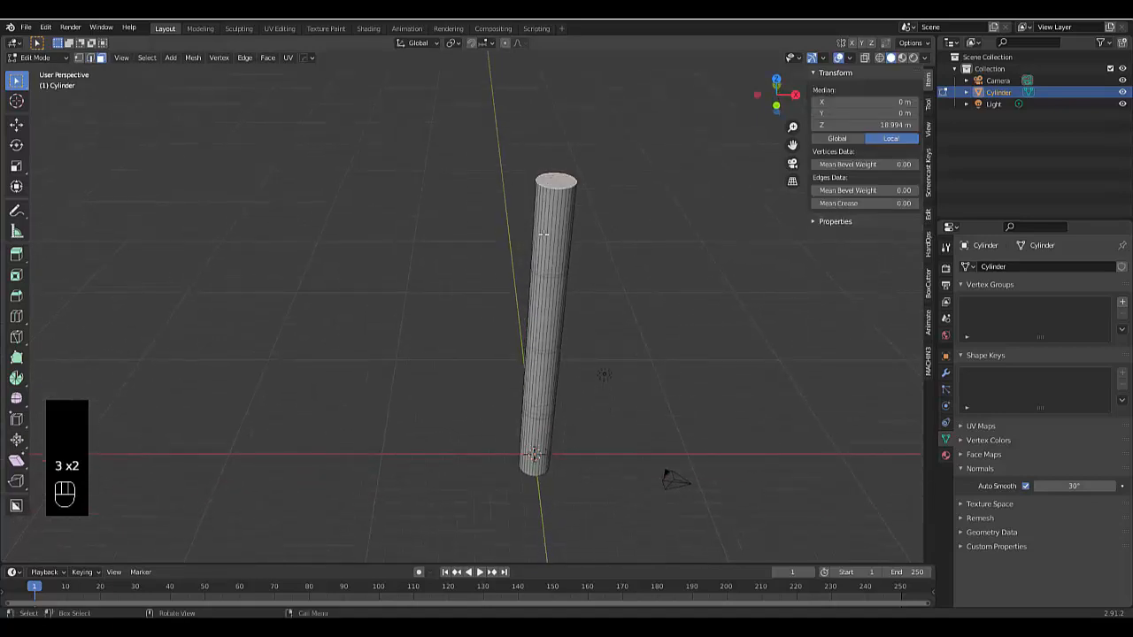
pyautogui.press('KP_1')
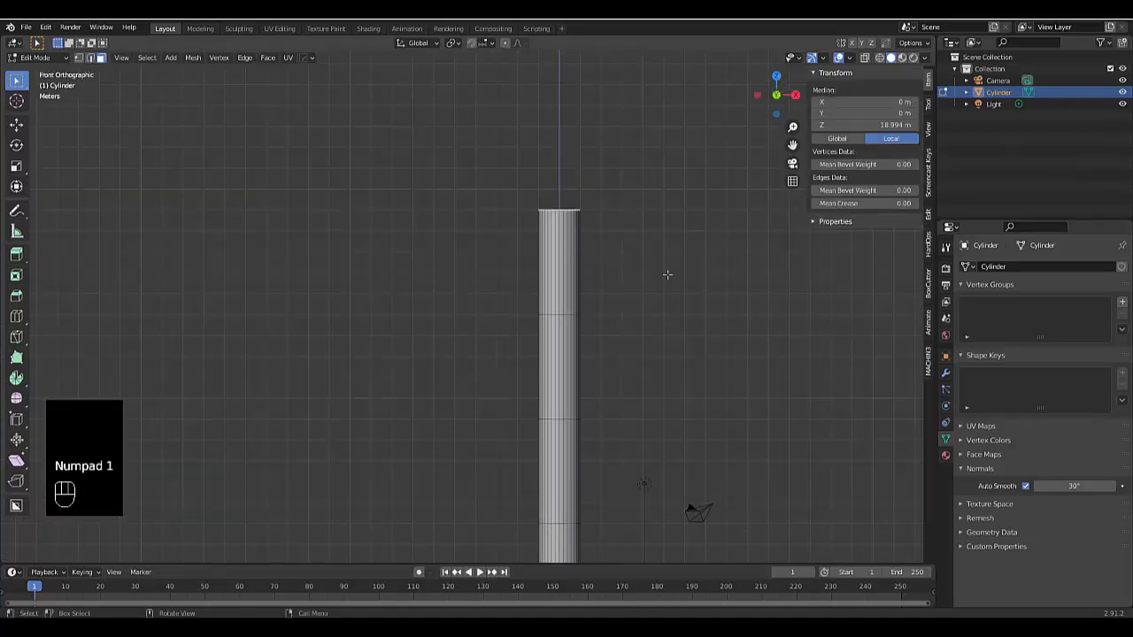
pyautogui.press('s')
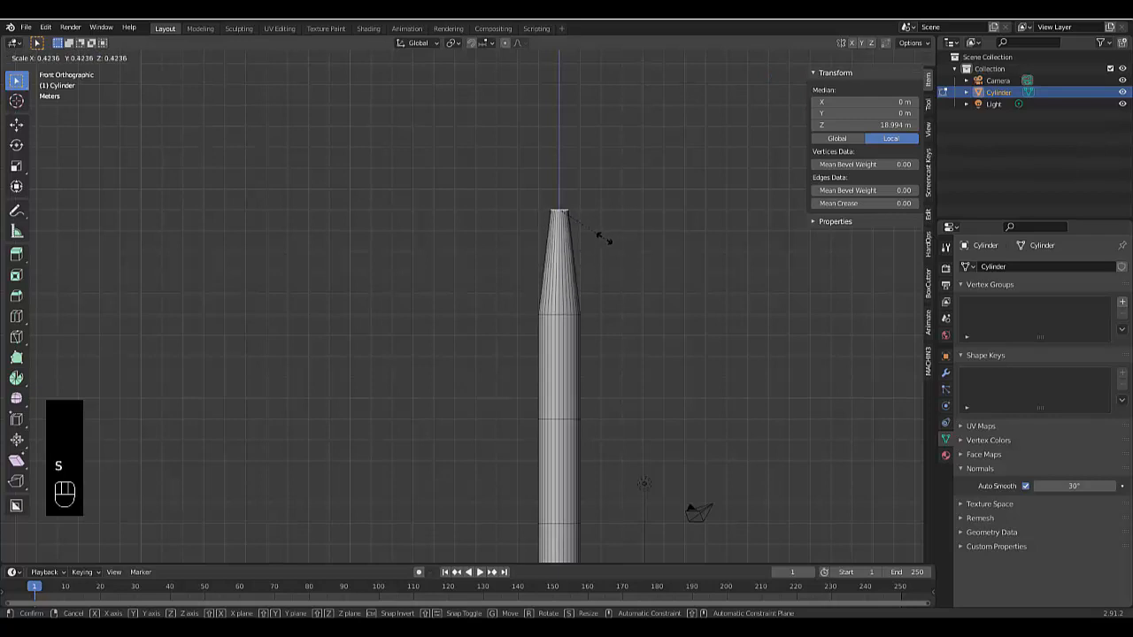
pyautogui.click(608, 239)
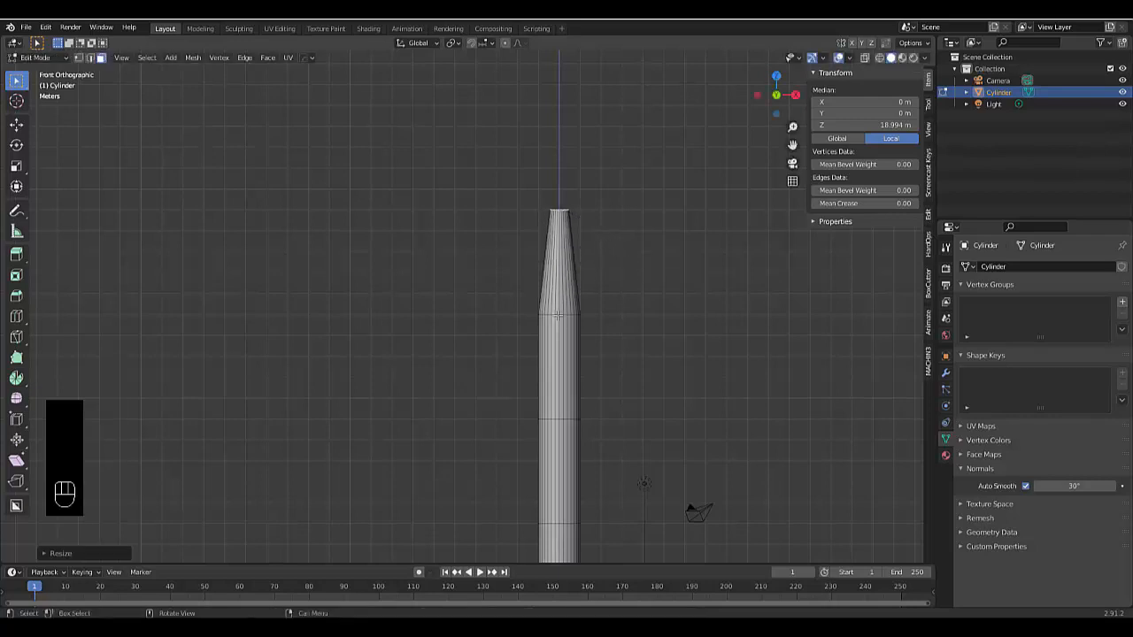
# Select the uppermost horizontal edge loop below the top face and scale it inward slightly to soften the taper
pyautogui.keyDown('alt'); pyautogui.click(557, 317); pyautogui.keyUp('alt')
pyautogui.press('2')
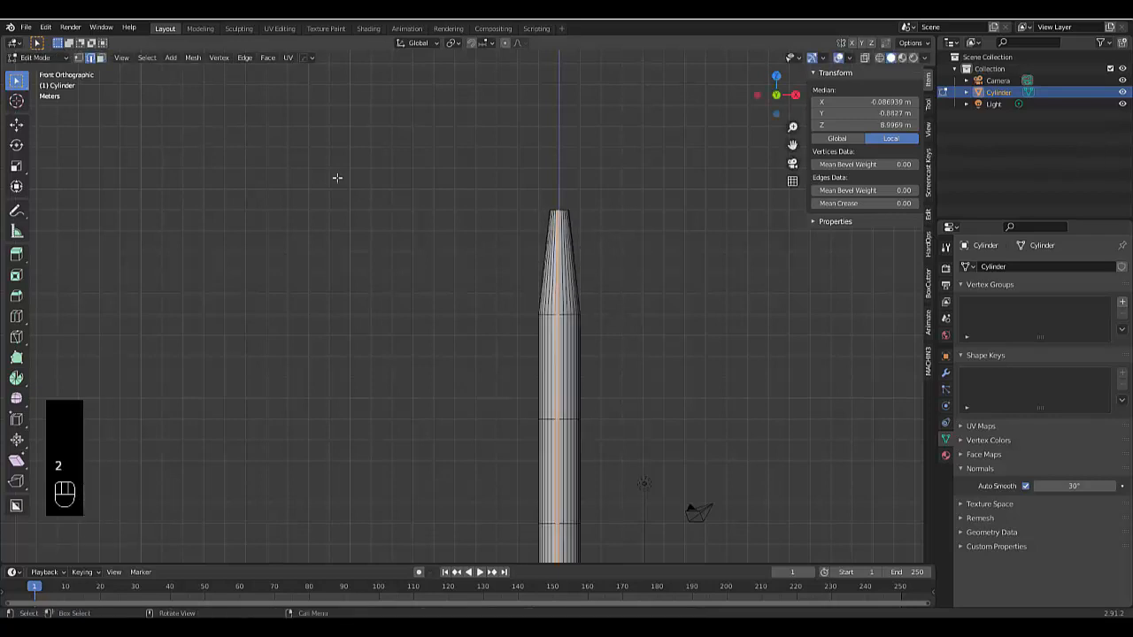
pyautogui.keyDown('alt'); pyautogui.click(567, 313); pyautogui.keyUp('alt')
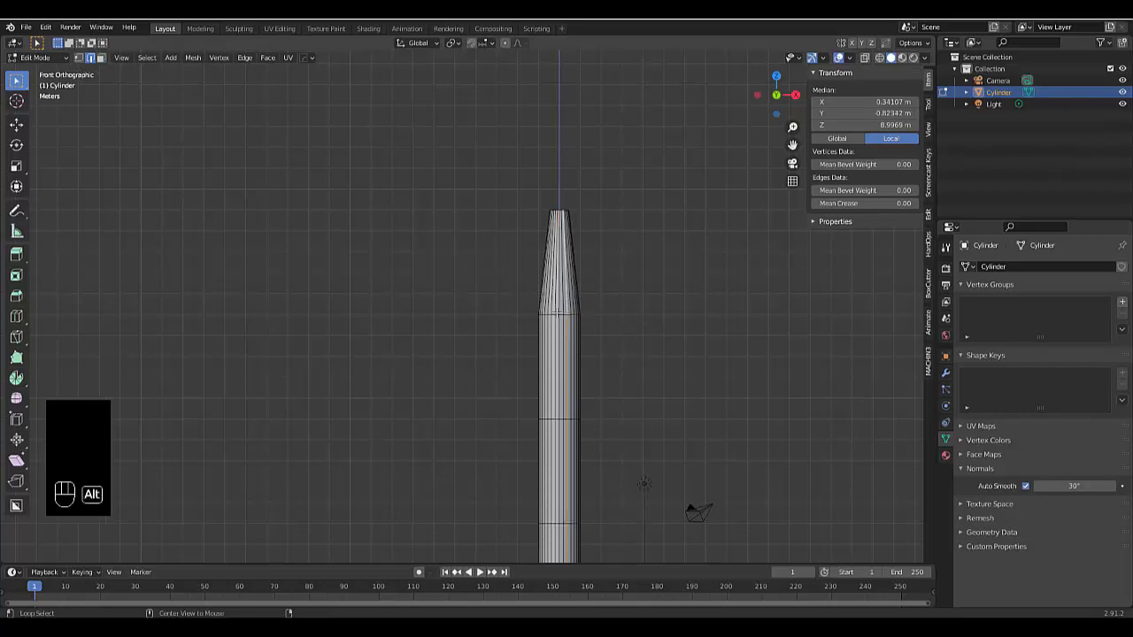
pyautogui.keyDown('alt'); pyautogui.click(557, 313); pyautogui.keyUp('alt')
pyautogui.scroll(5, 560, 311)
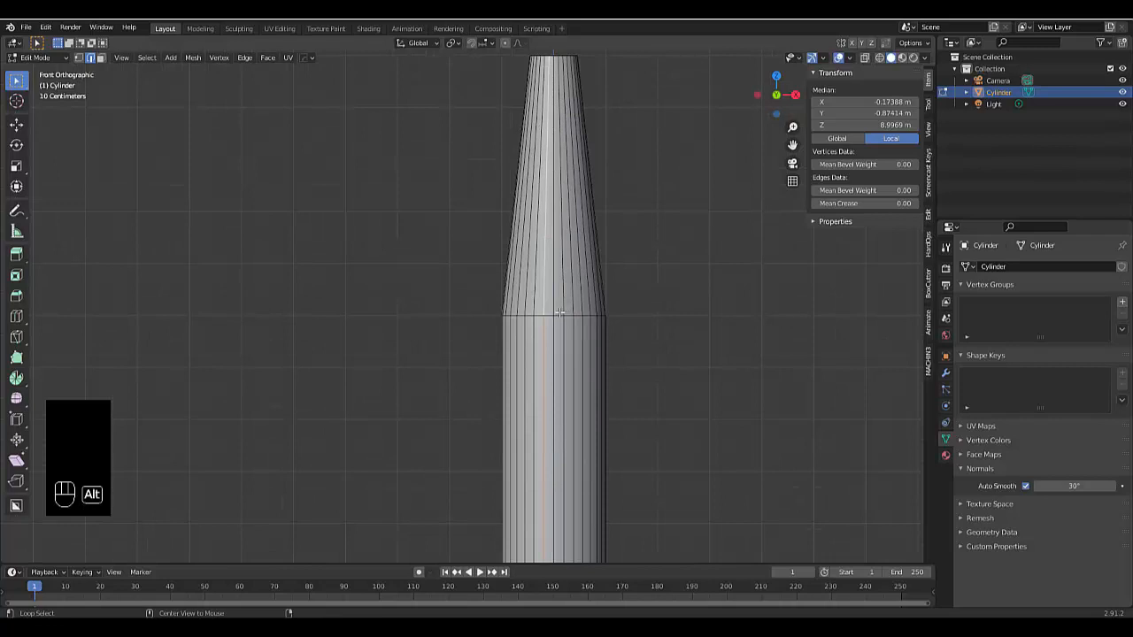
pyautogui.keyDown('alt'); pyautogui.click(556, 314); pyautogui.keyUp('alt')
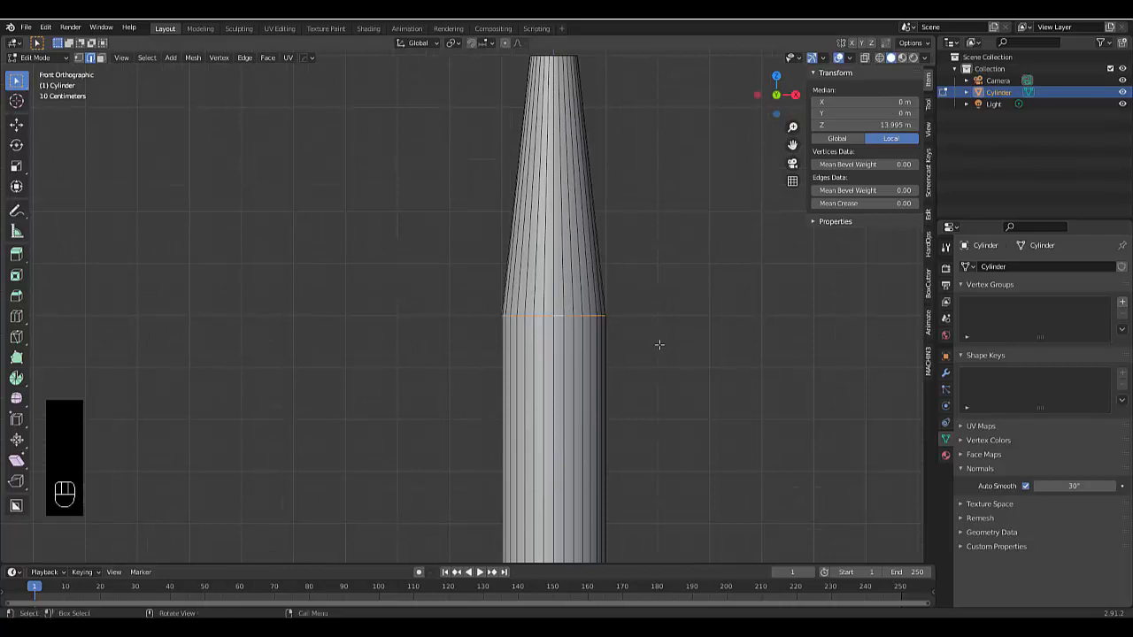
pyautogui.press('s')
pyautogui.click(641, 338)
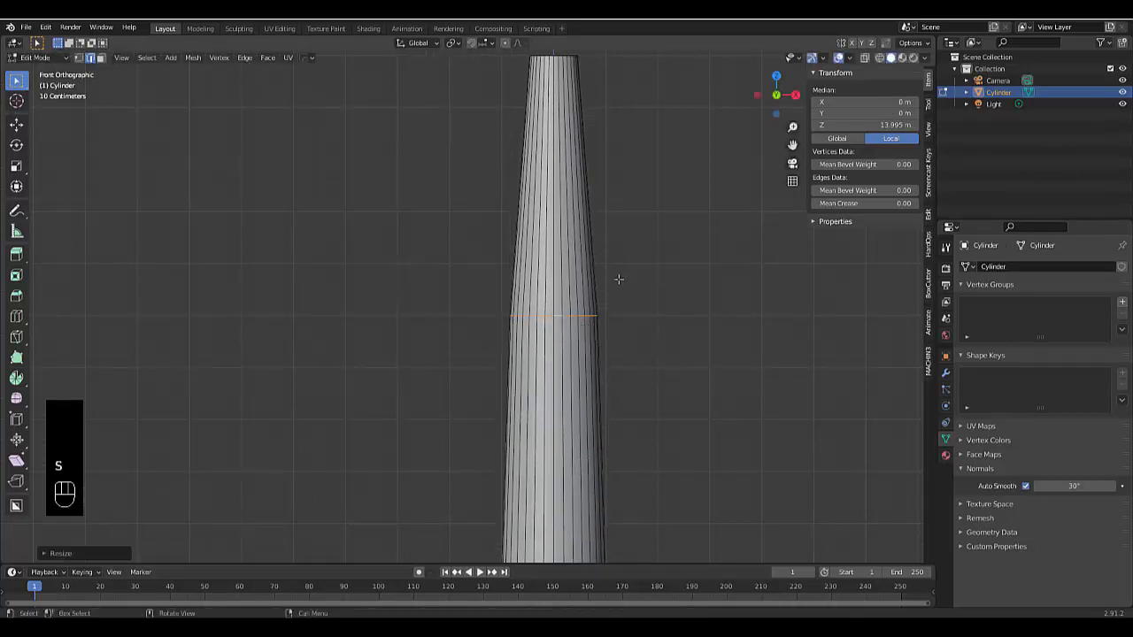
# Select the middle horizontal edge loop and scale it outward to about 1.2 to bulge the column
pyautogui.scroll(-6, 618, 279)
pyautogui.scroll(4, 602, 334)
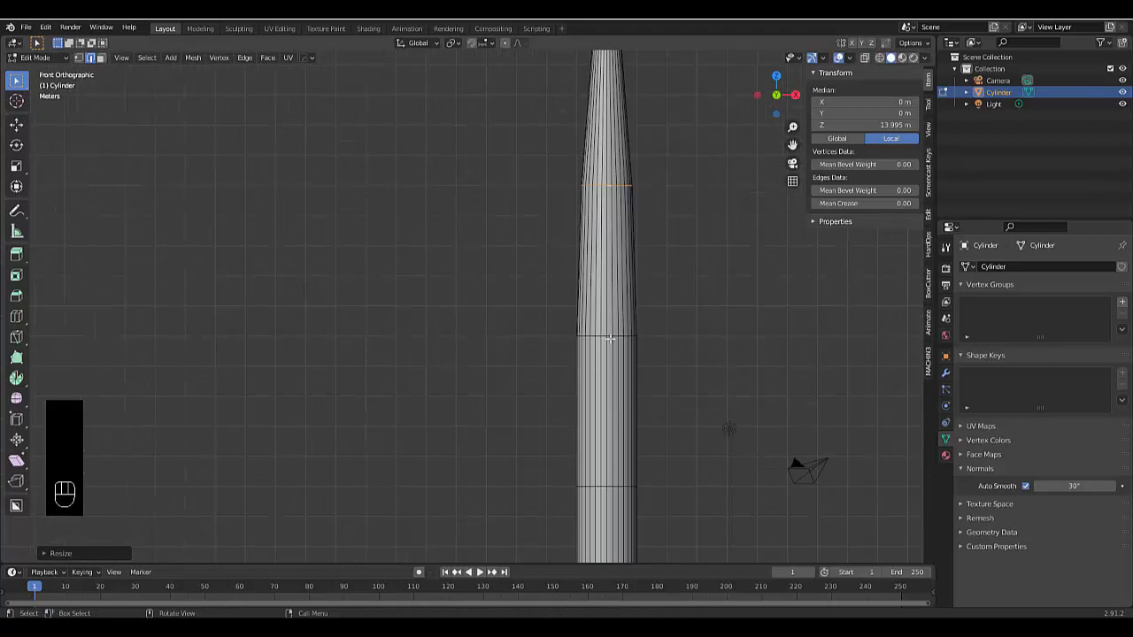
pyautogui.scroll(3, 610, 338)
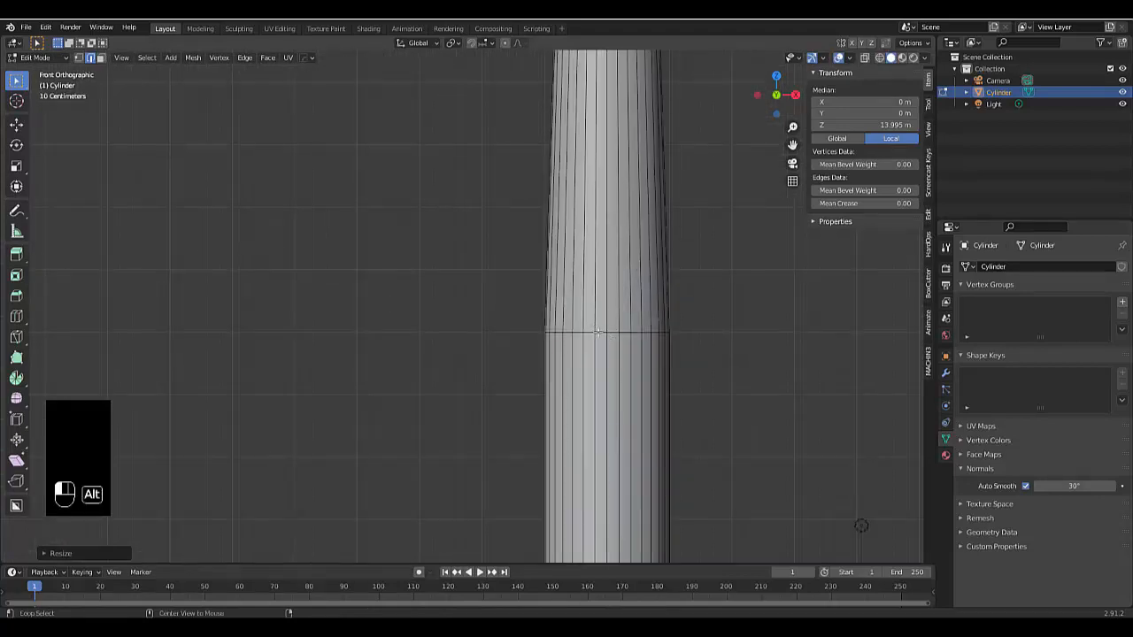
pyautogui.keyDown('alt'); pyautogui.click(629, 354); pyautogui.keyUp('alt')
pyautogui.scroll(-3, 686, 381)
pyautogui.press('s')
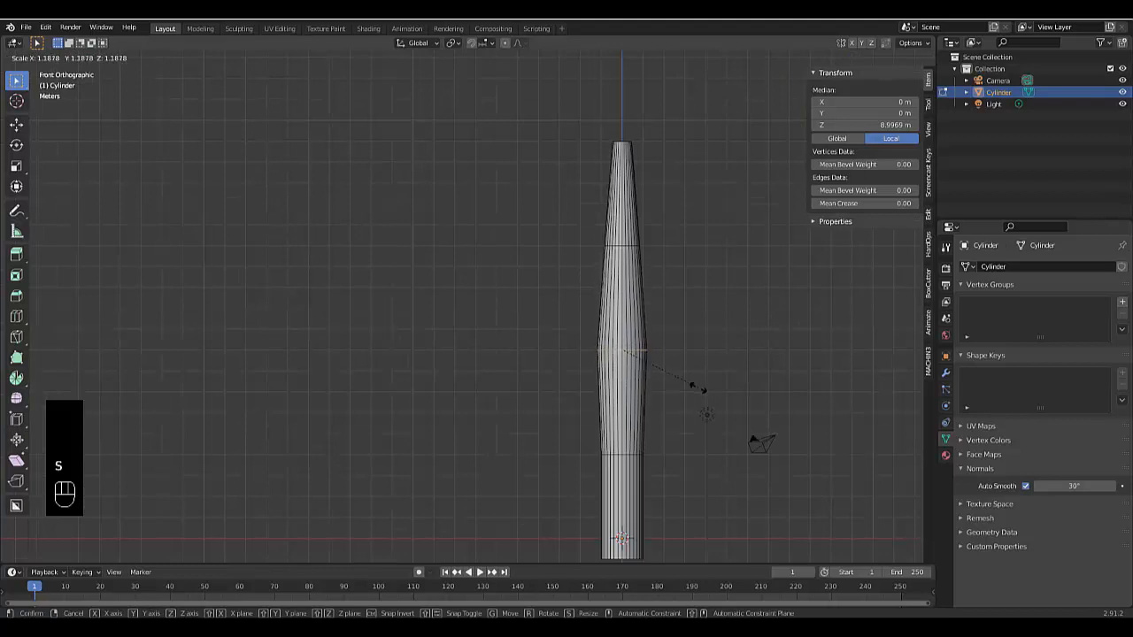
pyautogui.click(657, 360)
# Select the lowest of the three cut edge loops and scale it outward to match the middle loop's width
pyautogui.scroll(2, 638, 389)
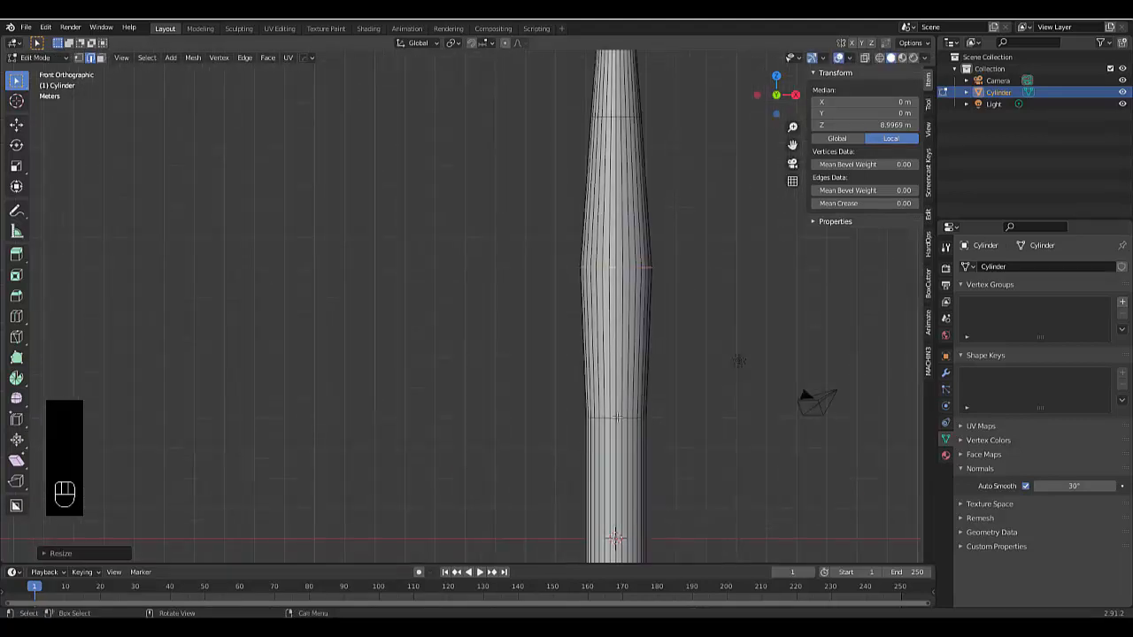
pyautogui.keyDown('alt'); pyautogui.click(617, 415); pyautogui.keyUp('alt')
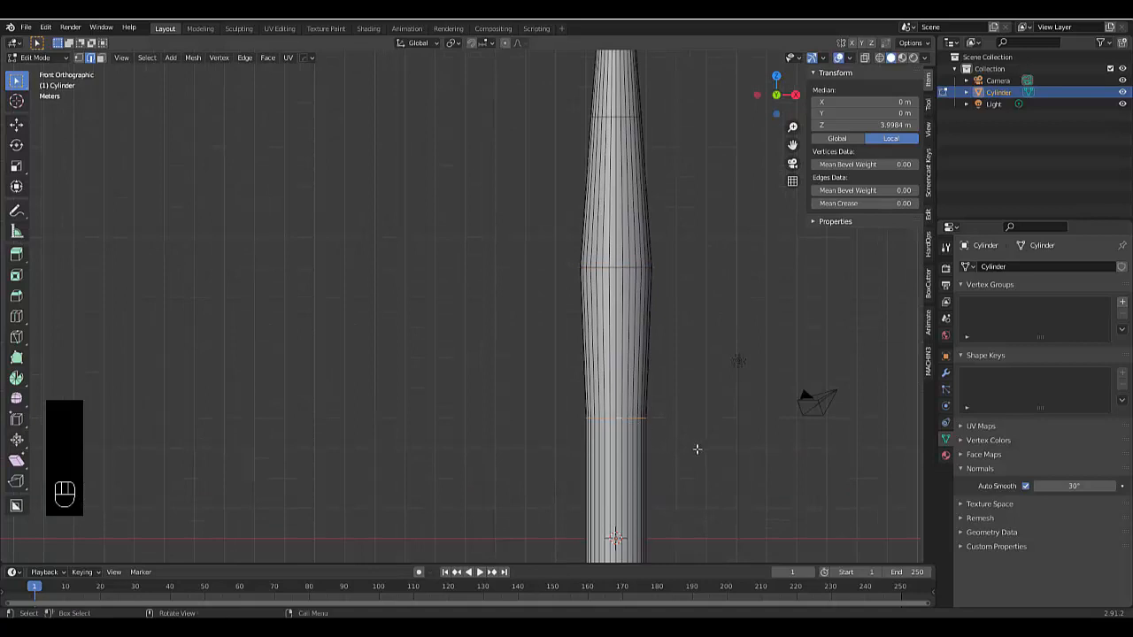
pyautogui.press('s')
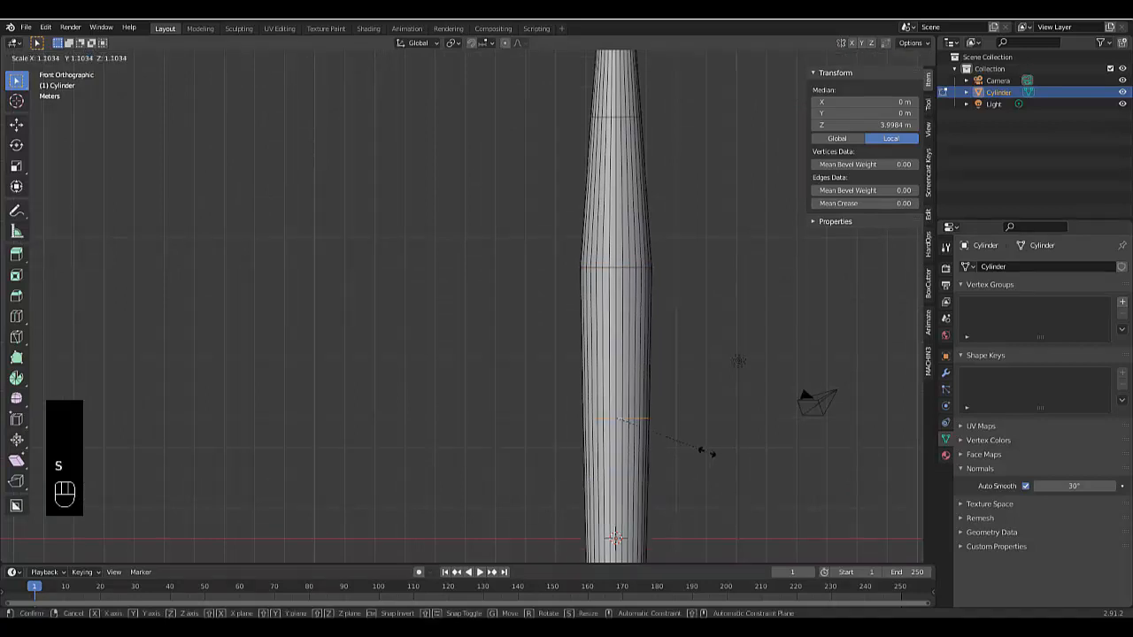
pyautogui.click(713, 452)
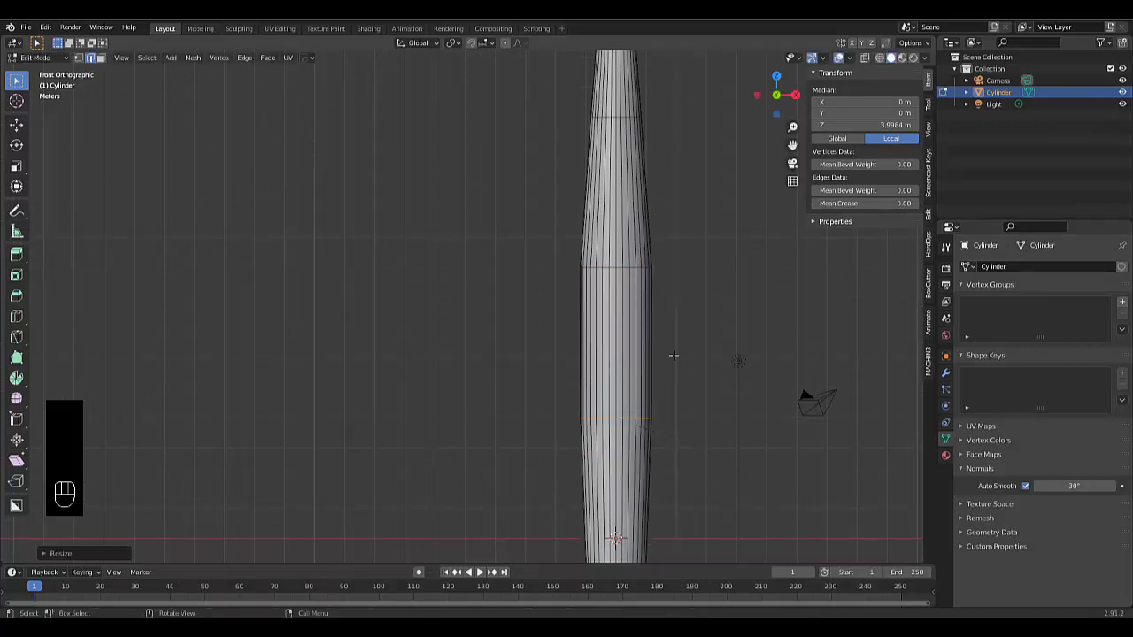
# Select the edge loop around the column's base and scale it down to about 0.48 to taper the lower end
pyautogui.scroll(-4, 673, 354)
pyautogui.scroll(6, 652, 454)
pyautogui.scroll(1, 636, 465)
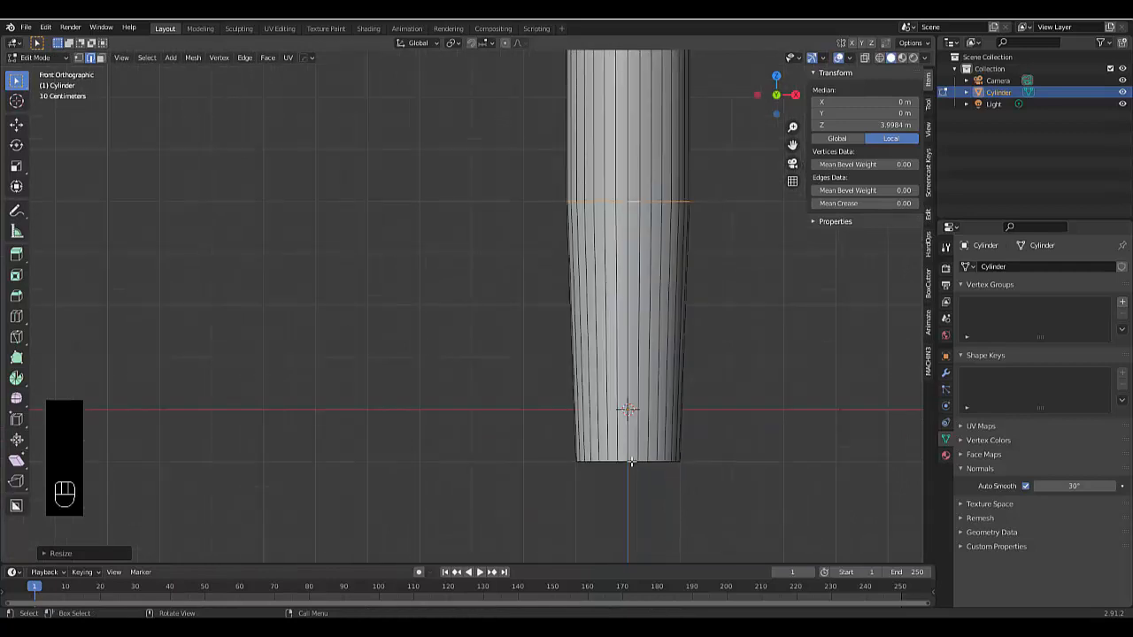
pyautogui.keyDown('alt'); pyautogui.click(631, 462); pyautogui.keyUp('alt')
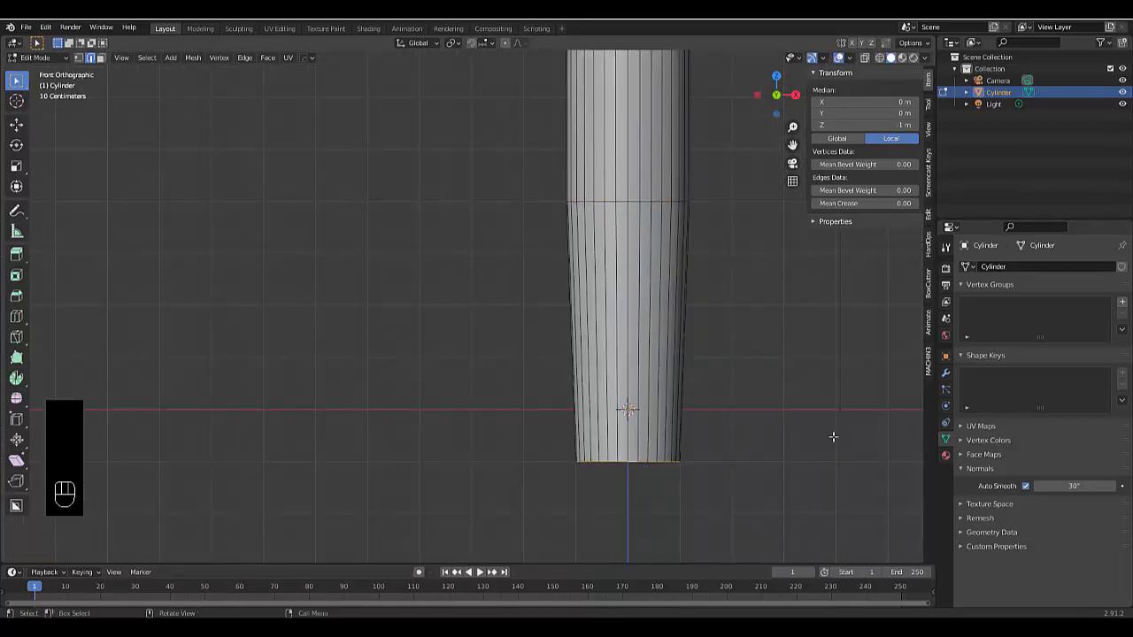
pyautogui.press('s')
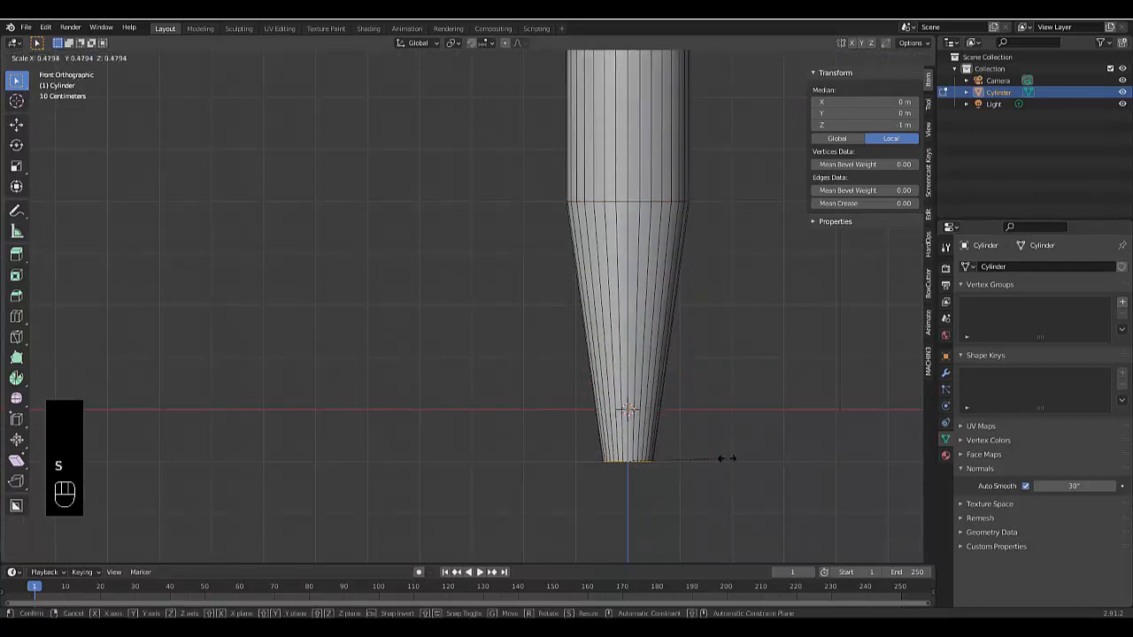
pyautogui.click(728, 463)
pyautogui.scroll(-5, 734, 464)
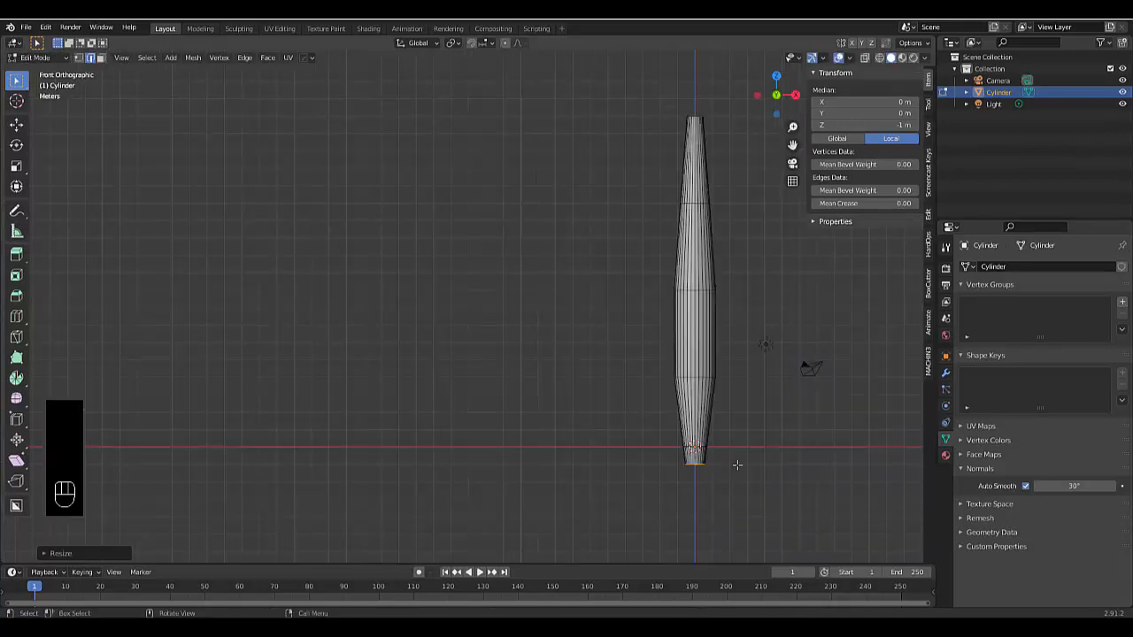
# Inset the cylinder's bottom face slightly and extrude the inner face downward by about 1.4 m to form a narrower stem
pyautogui.scroll(-2, 737, 465)
pyautogui.scroll(5, 762, 492)
pyautogui.scroll(4, 626, 418)
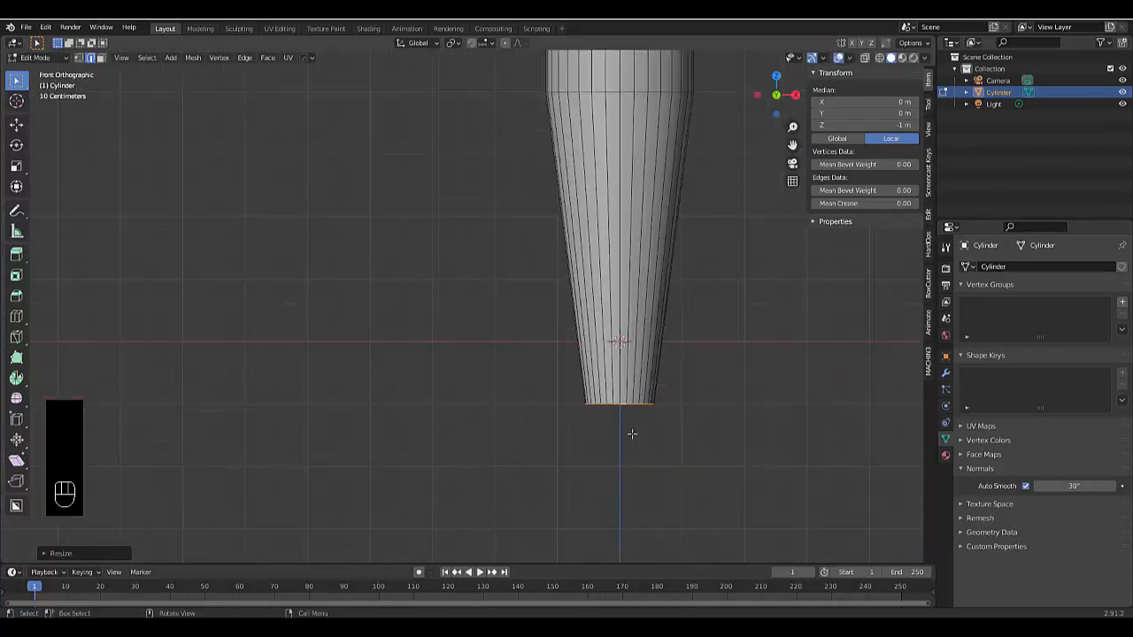
pyautogui.scroll(3, 631, 434)
pyautogui.moveTo(628, 413); pyautogui.dragTo(716, 435, button='middle')
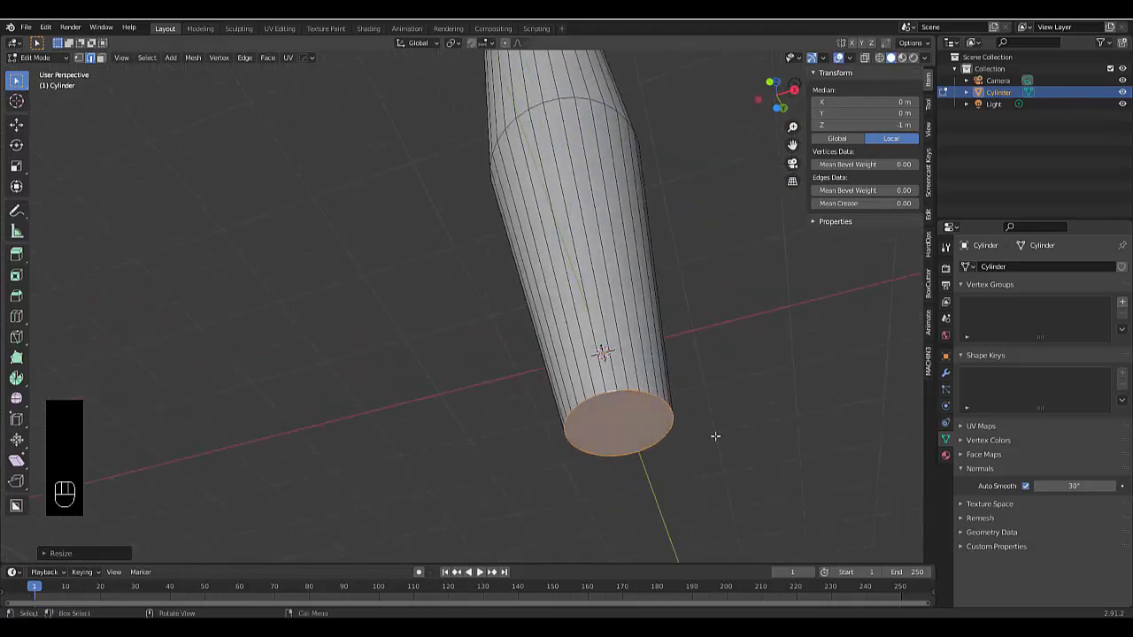
pyautogui.press('i')
pyautogui.click(764, 463)
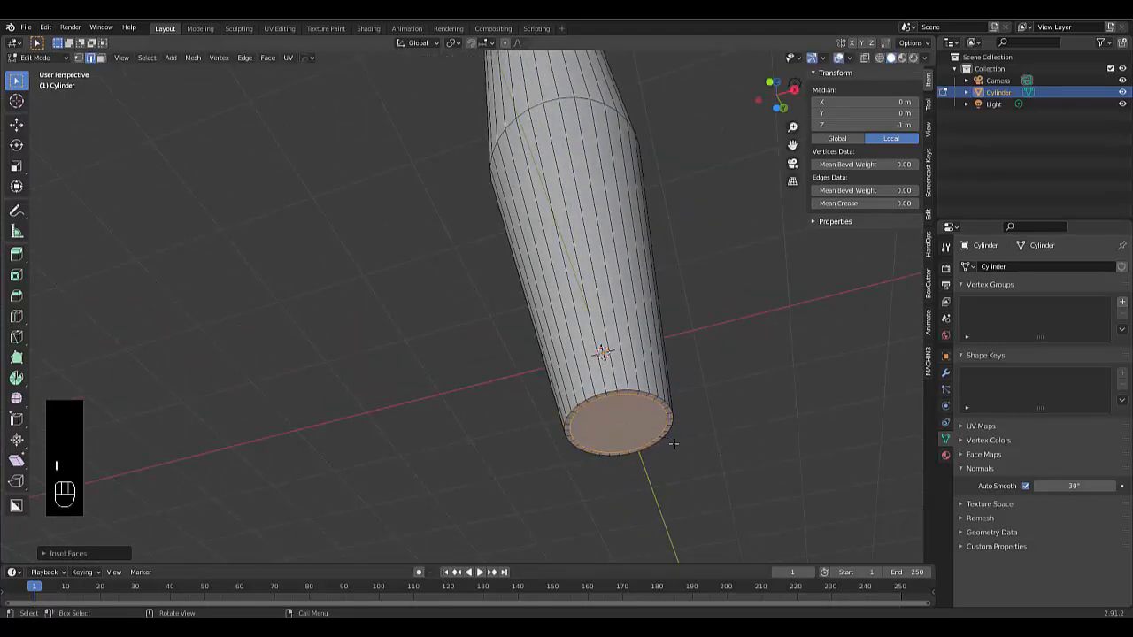
pyautogui.press('e')
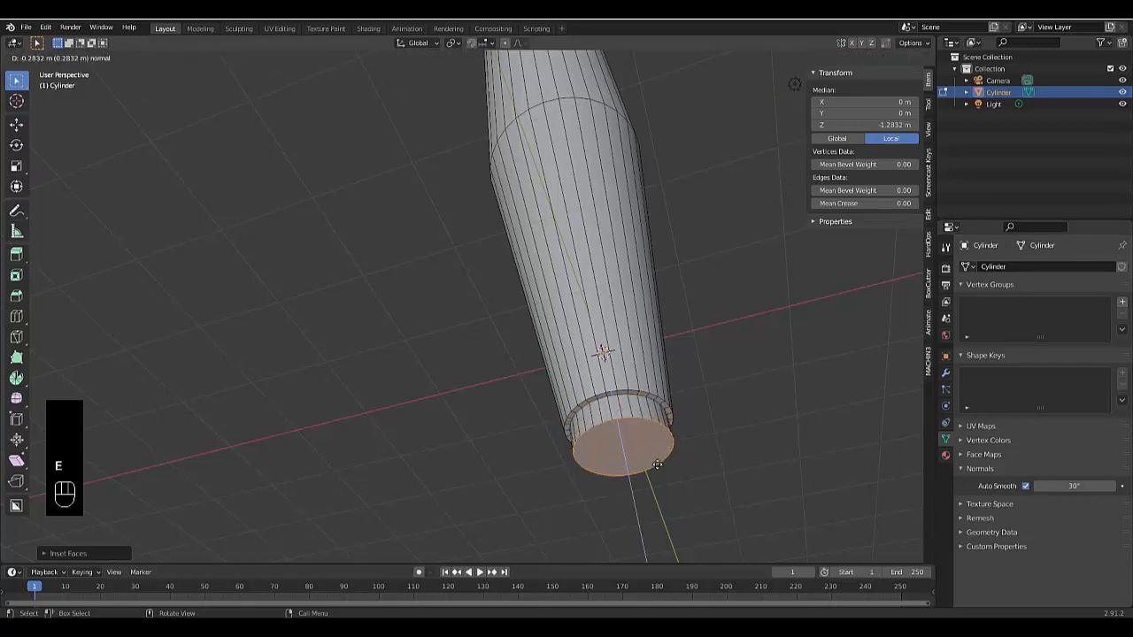
pyautogui.click(670, 556)
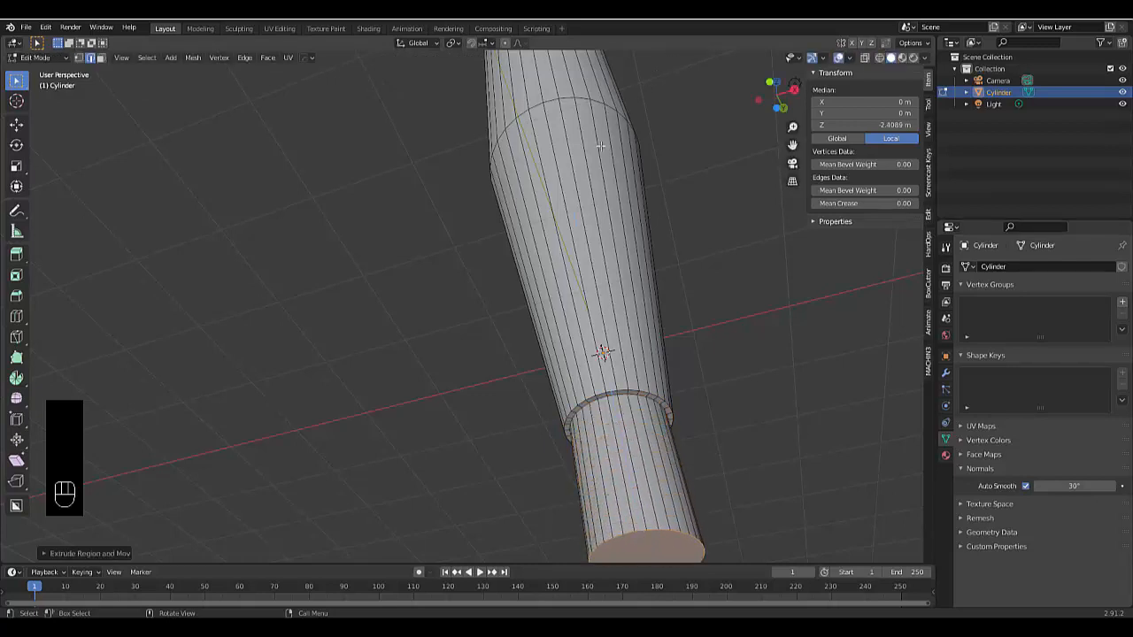
# Lengthen the stem by moving its bottom face down about 0.65 m along the Z axis
pyautogui.press('KP_1')
pyautogui.scroll(-5, 528, 334)
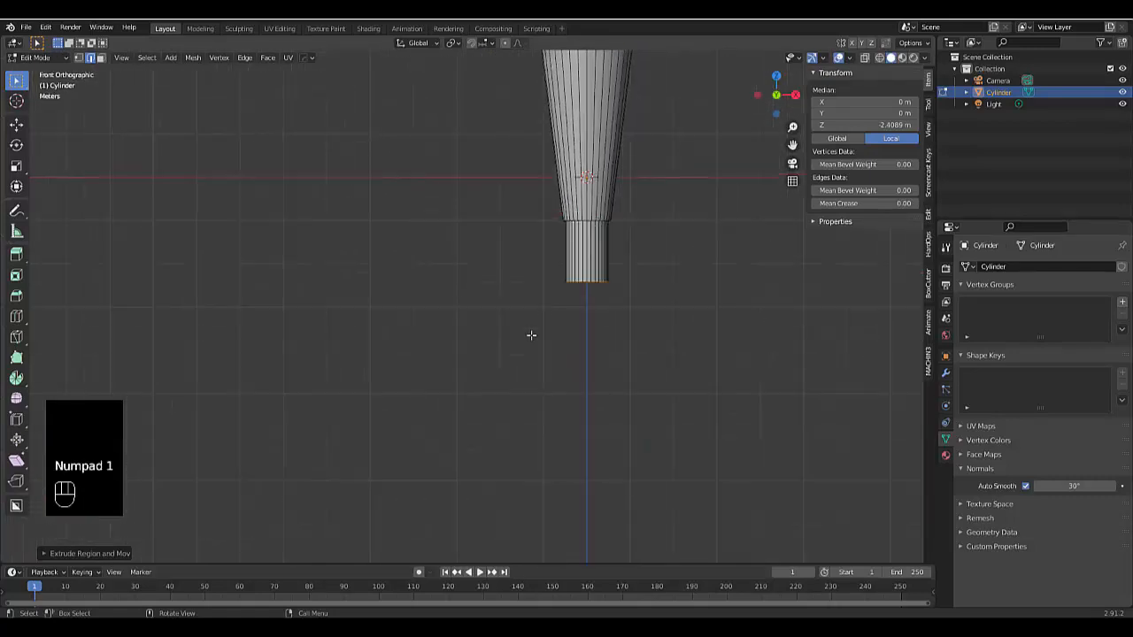
pyautogui.scroll(3, 526, 334)
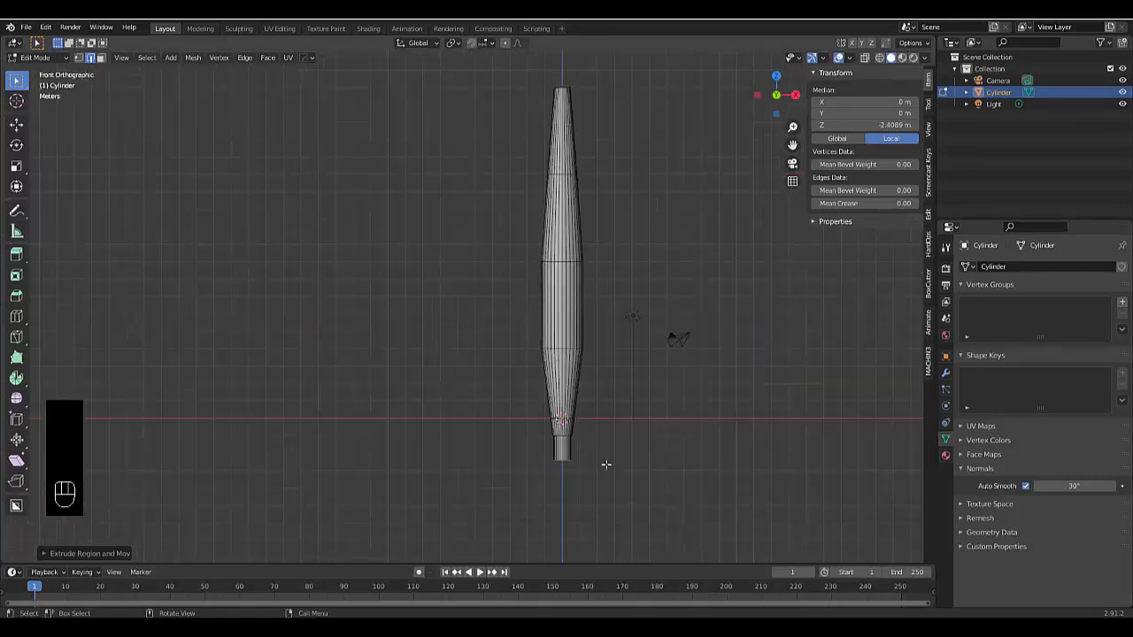
pyautogui.scroll(3, 605, 465)
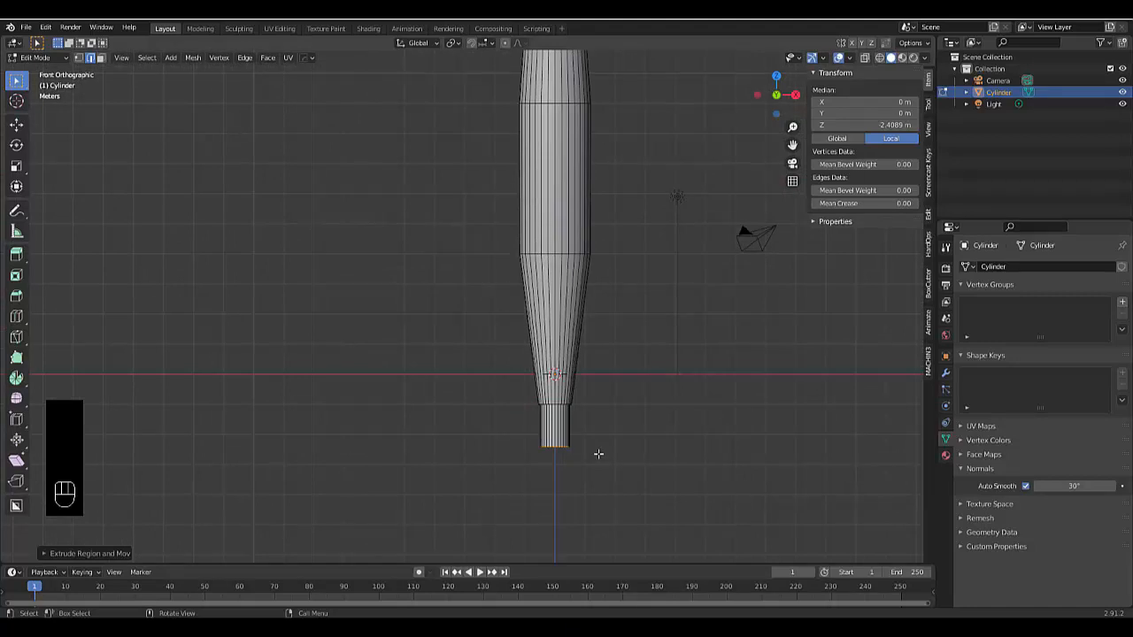
pyautogui.press('g')
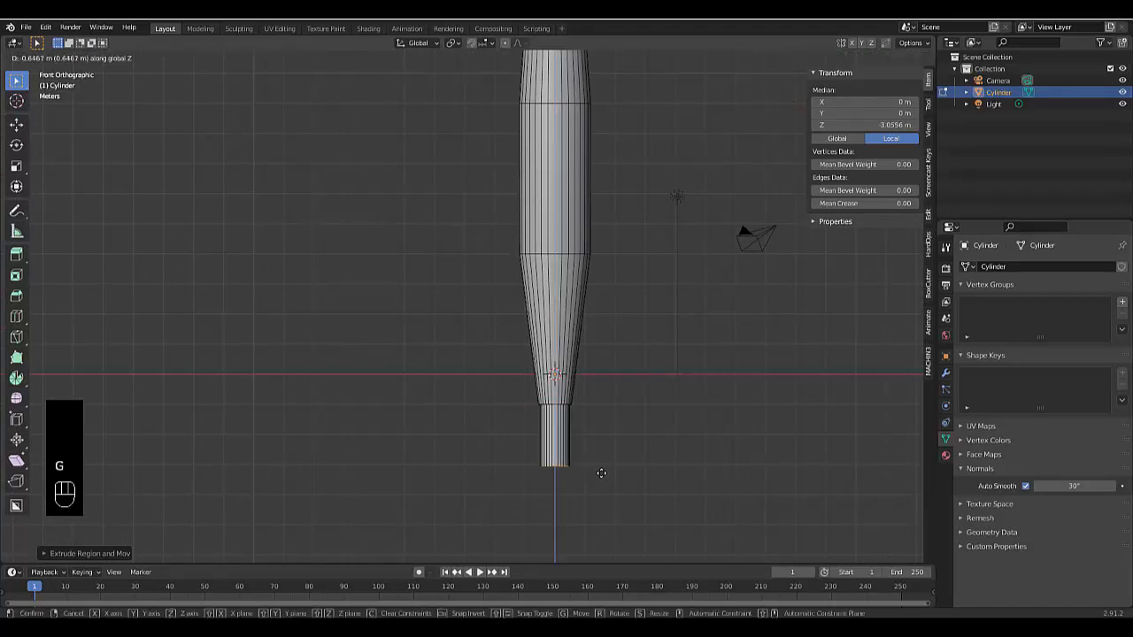
pyautogui.click(601, 472)
# Add two evenly spaced horizontal loop cuts around the extruded stem
pyautogui.scroll(3, 561, 481)
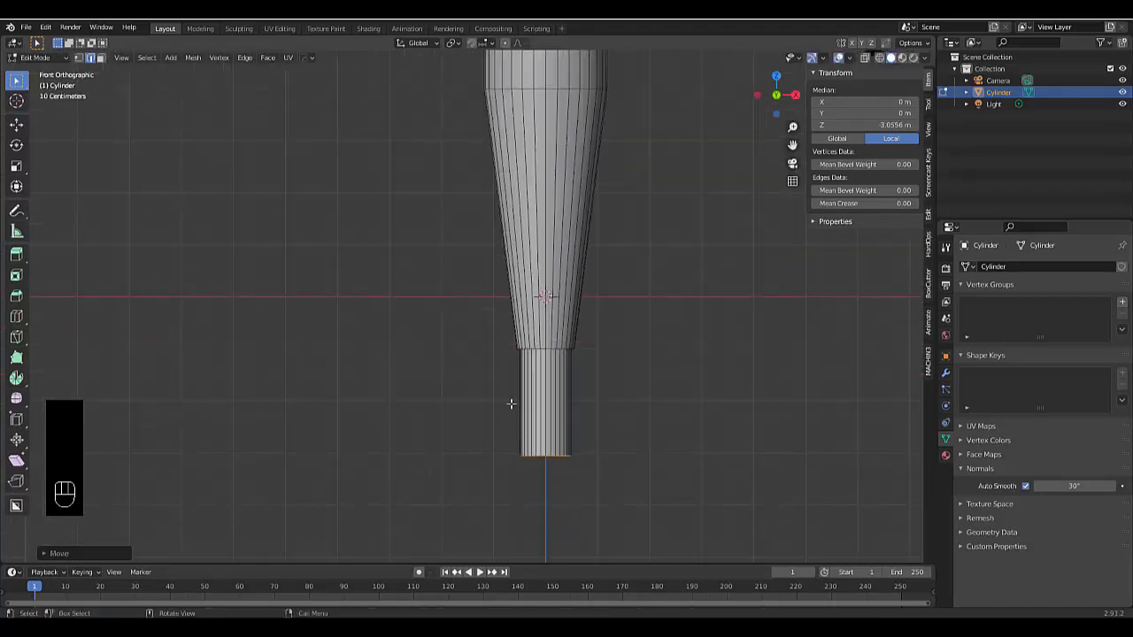
pyautogui.hotkey('ctrl', 'r')
pyautogui.scroll(1, 520, 396)
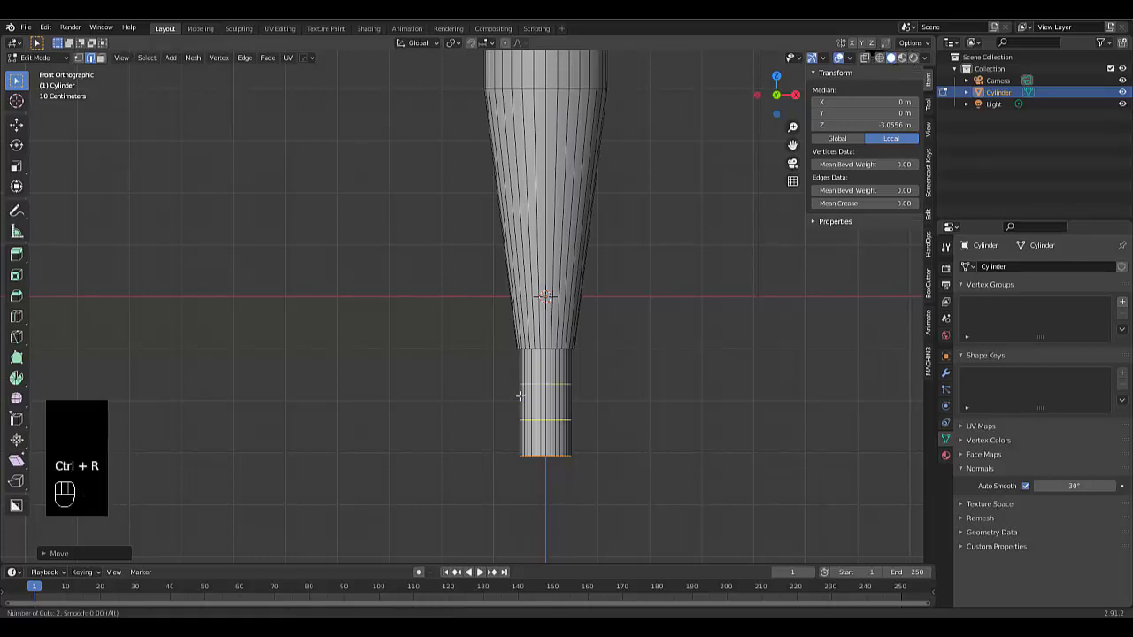
pyautogui.click(520, 397)
pyautogui.click(521, 397)
# Select the stem's bottom face and scale it down to about 0.42 to taper the tip
pyautogui.press('3')
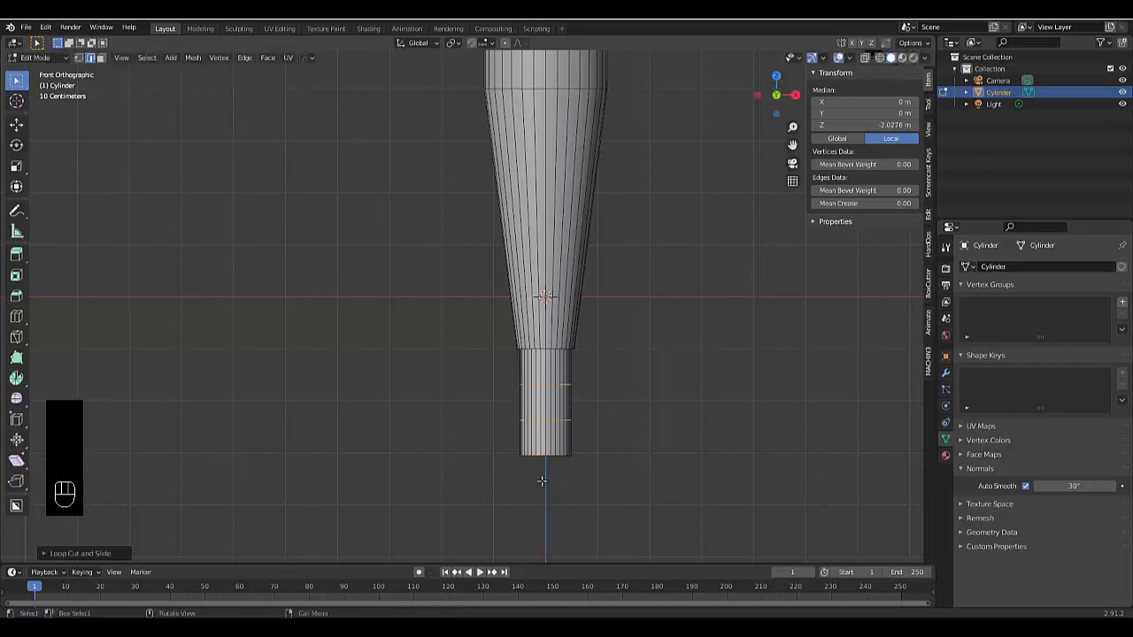
pyautogui.moveTo(541, 480); pyautogui.dragTo(544, 469, button='middle')
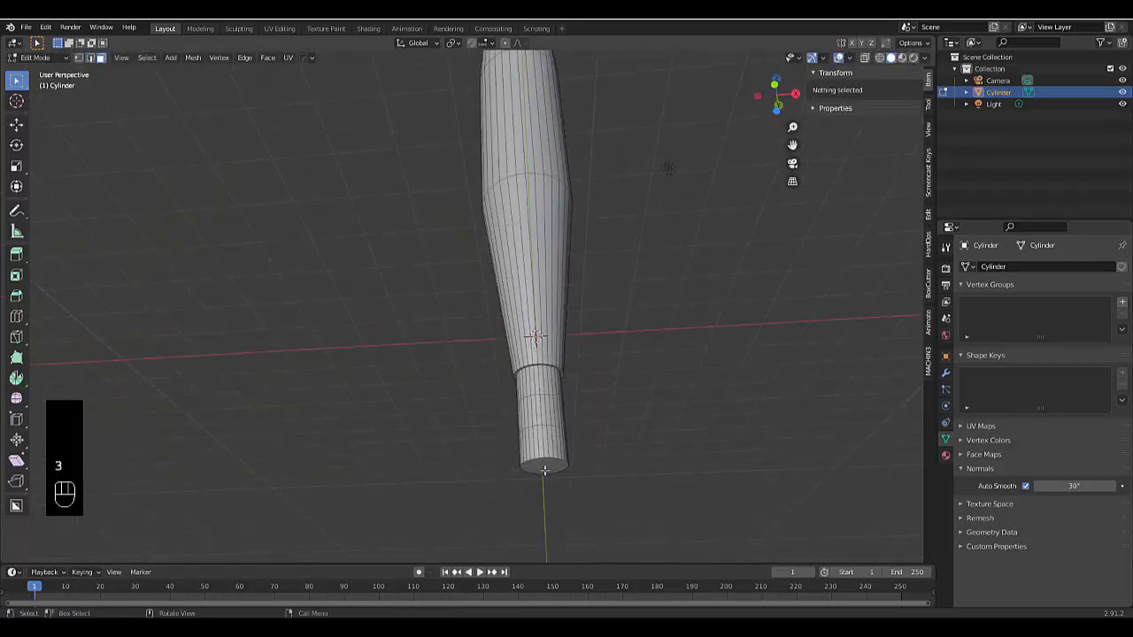
pyautogui.click(544, 467)
pyautogui.press('KP_1')
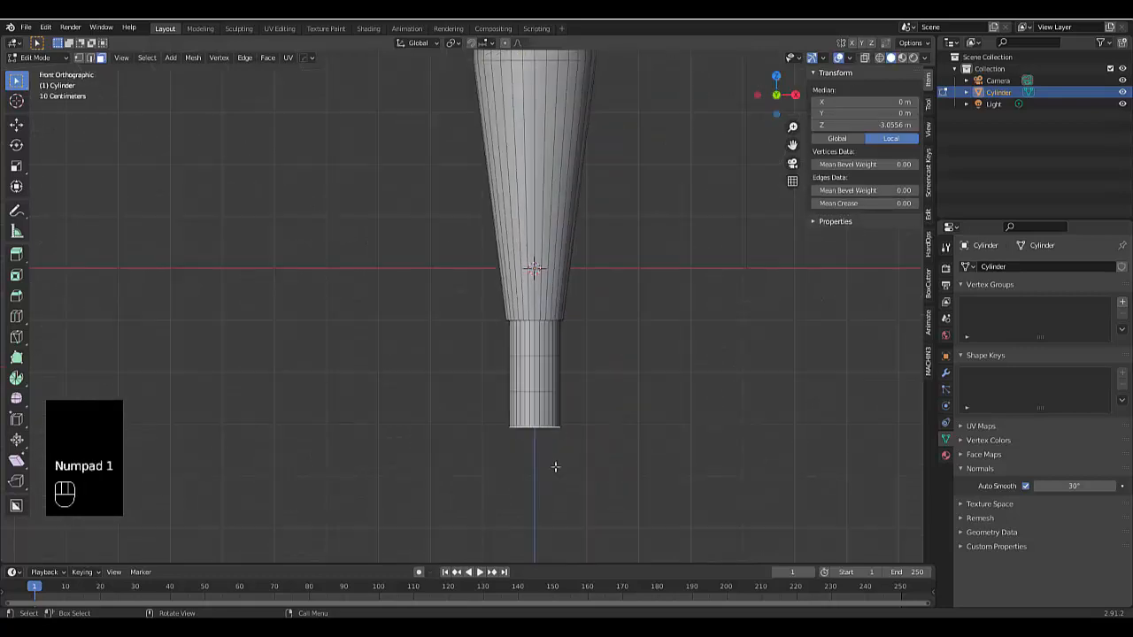
pyautogui.press('s')
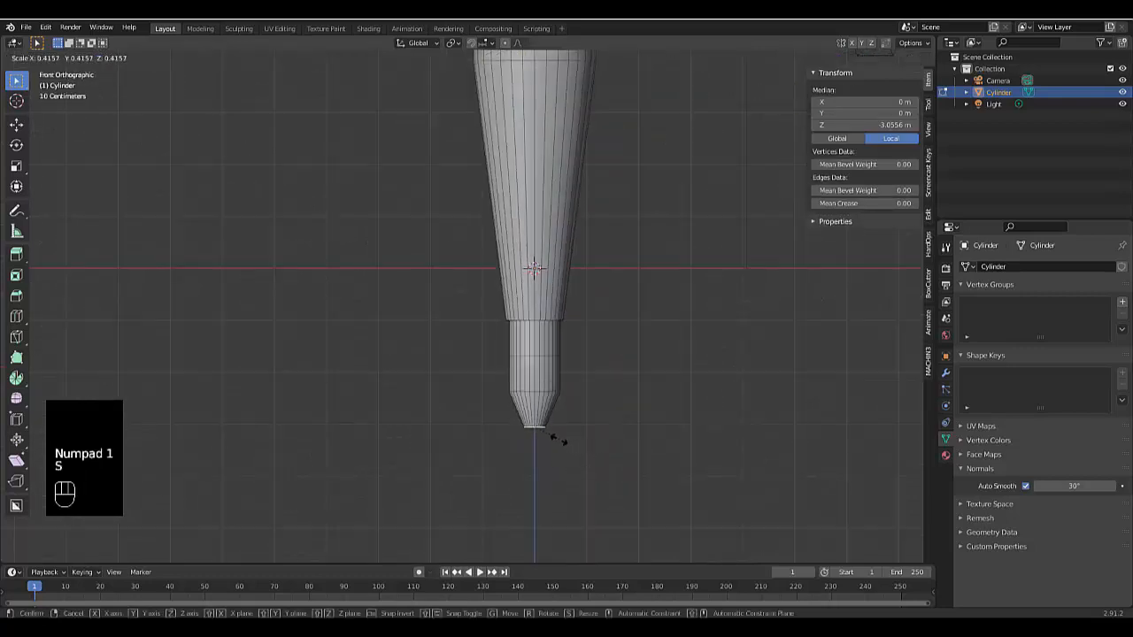
pyautogui.click(558, 440)
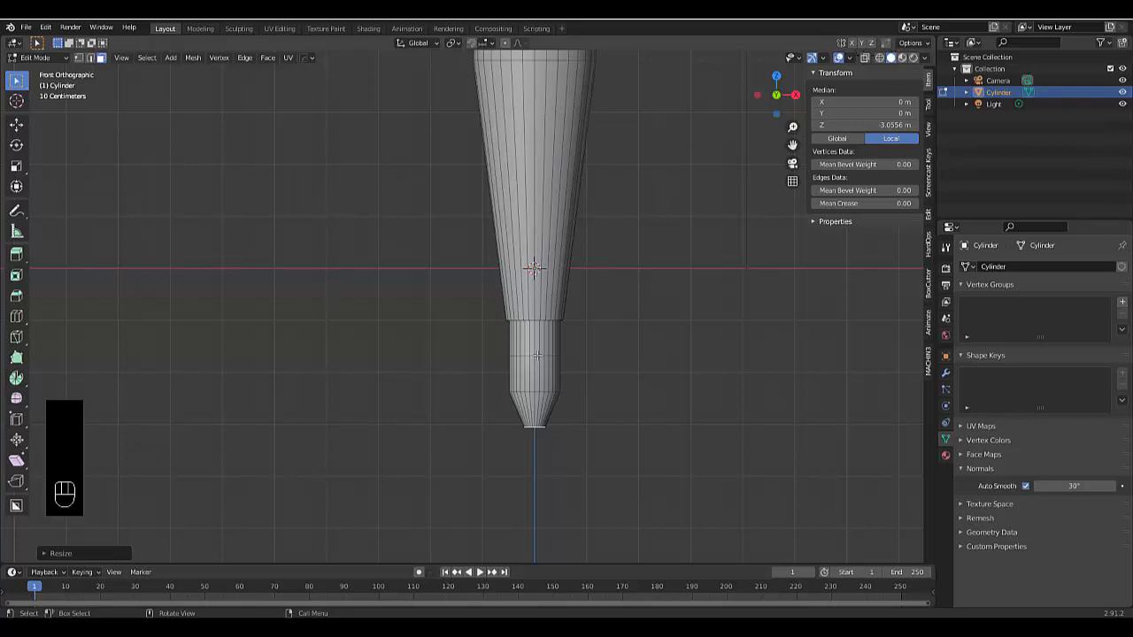
# Cut a centred edge loop between the stem's two loops and scale it outward to about 1.12
pyautogui.hotkey('ctrl', 'r')
pyautogui.click(534, 368)
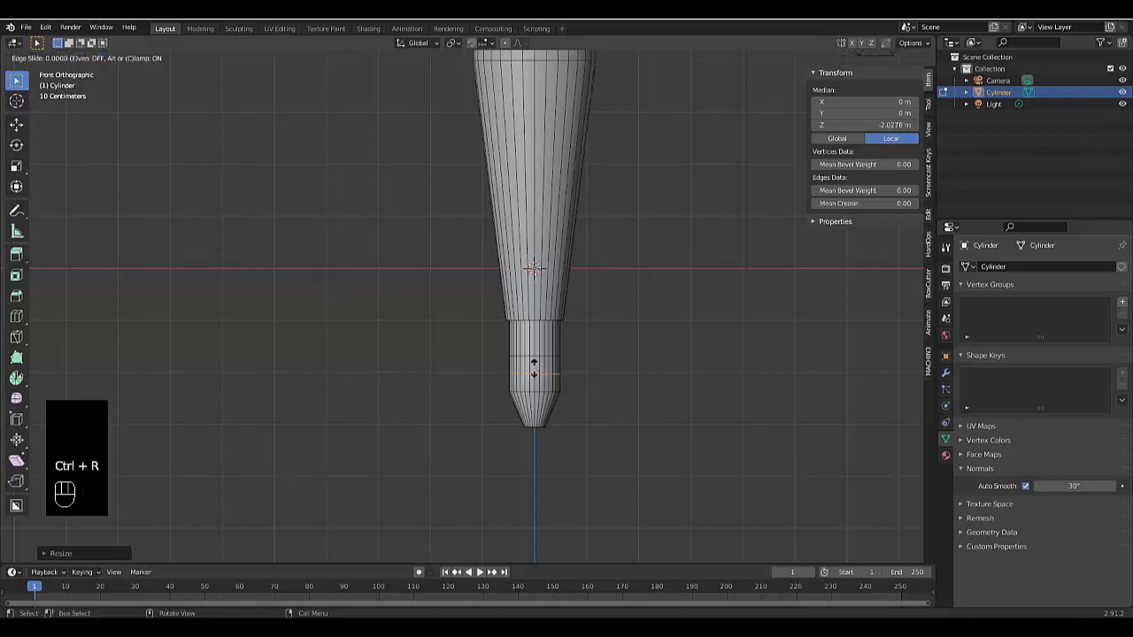
pyautogui.click(535, 361)
pyautogui.scroll(3, 529, 354)
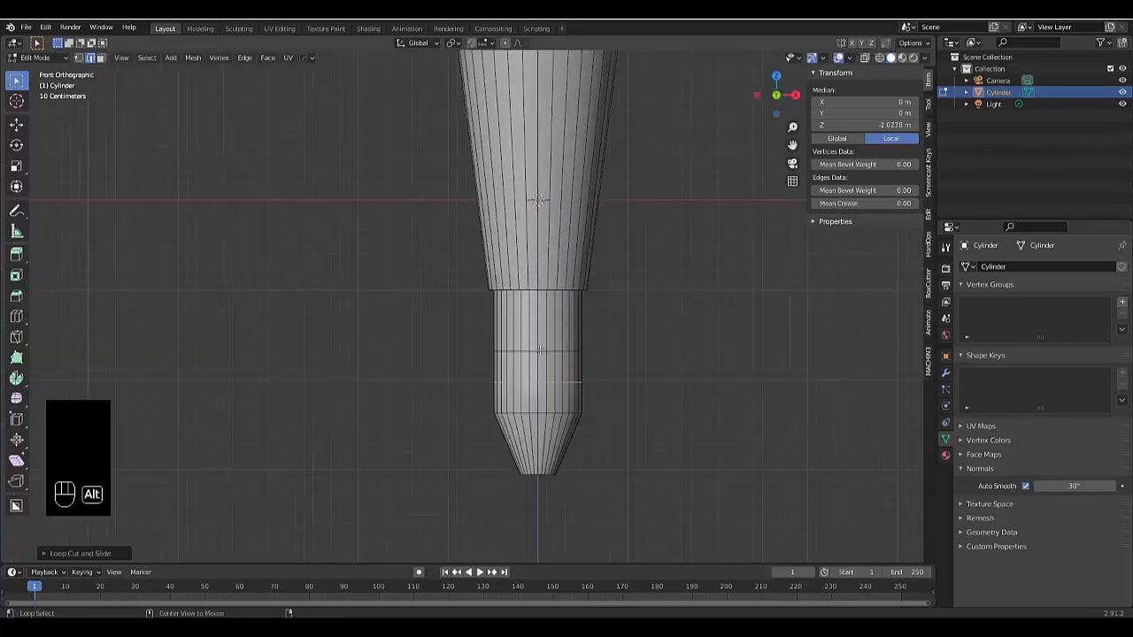
pyautogui.press('s')
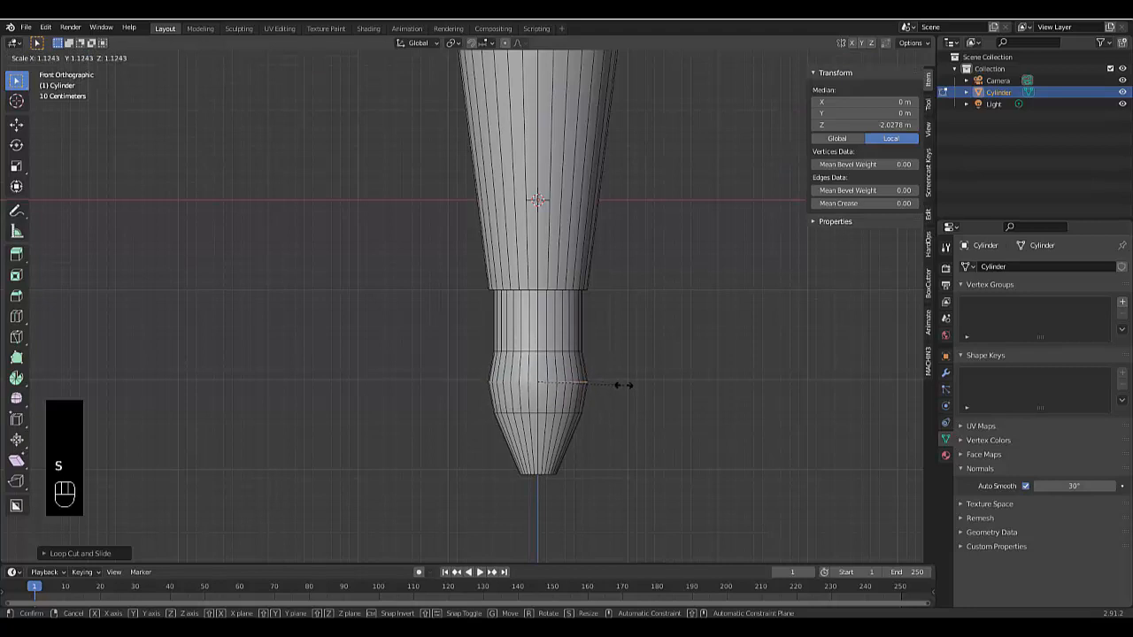
pyautogui.click(624, 385)
# Slide the stem's uppermost cut loop up toward the shoulder by about 0.55 and scale it to about 0.93 to form a neck
pyautogui.click(549, 354)
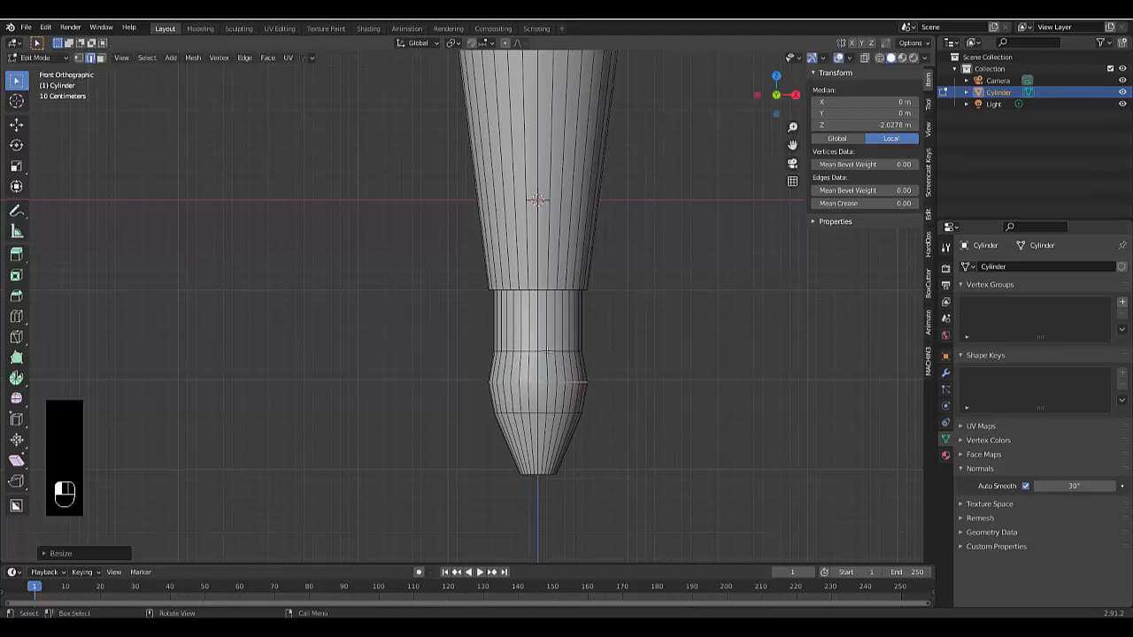
pyautogui.keyDown('alt'); pyautogui.click(563, 354); pyautogui.keyUp('alt')
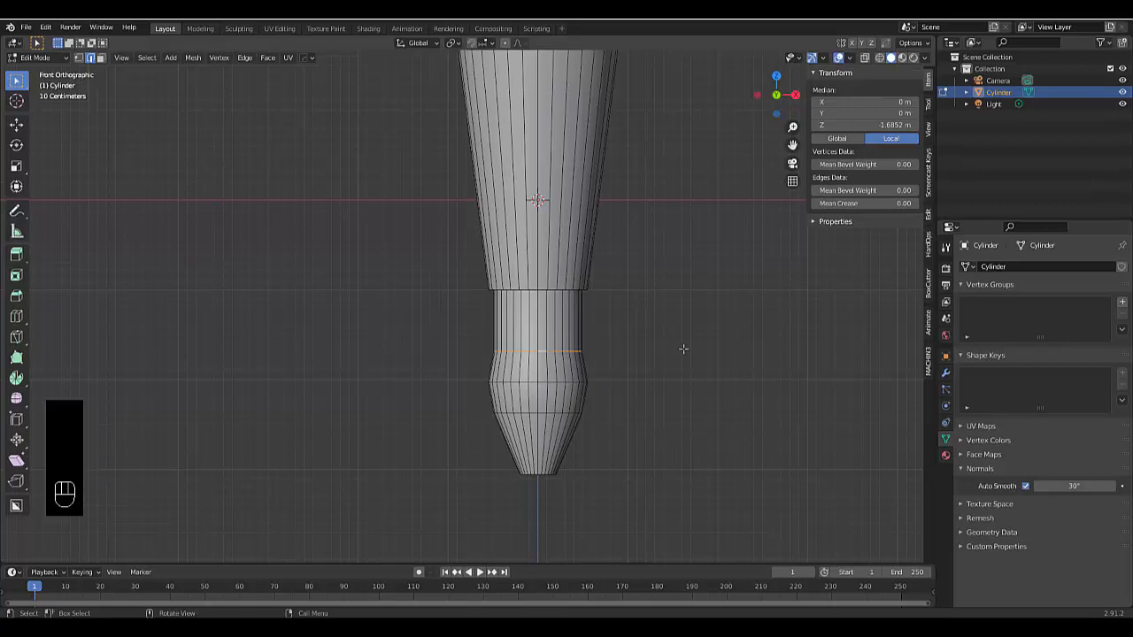
pyautogui.press('g')
pyautogui.press('g')
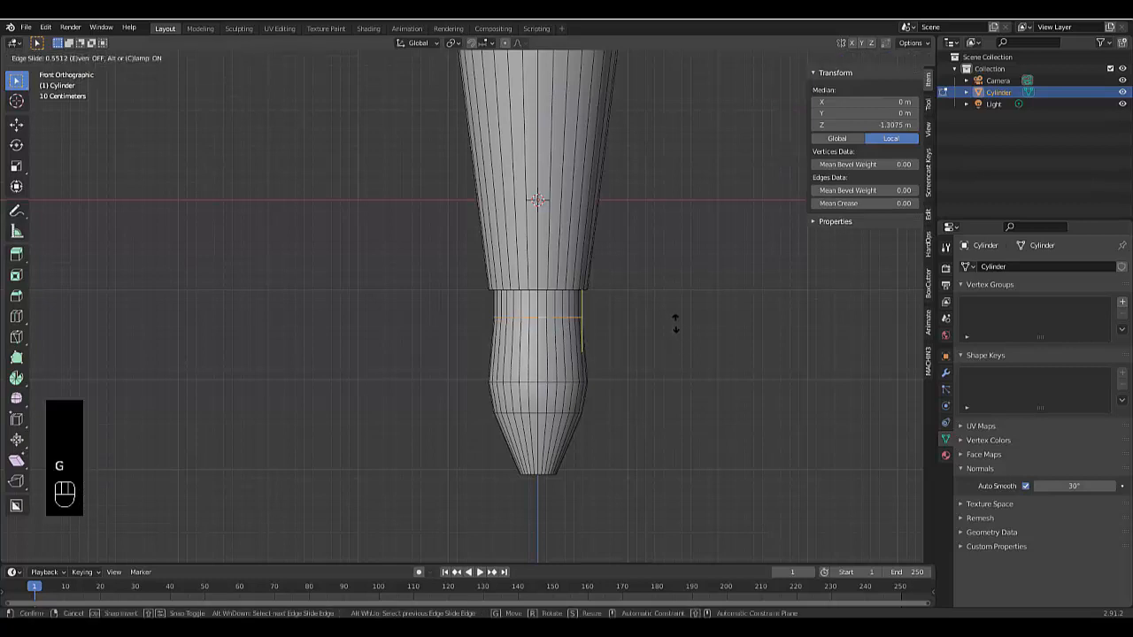
pyautogui.click(675, 323)
pyautogui.press('s')
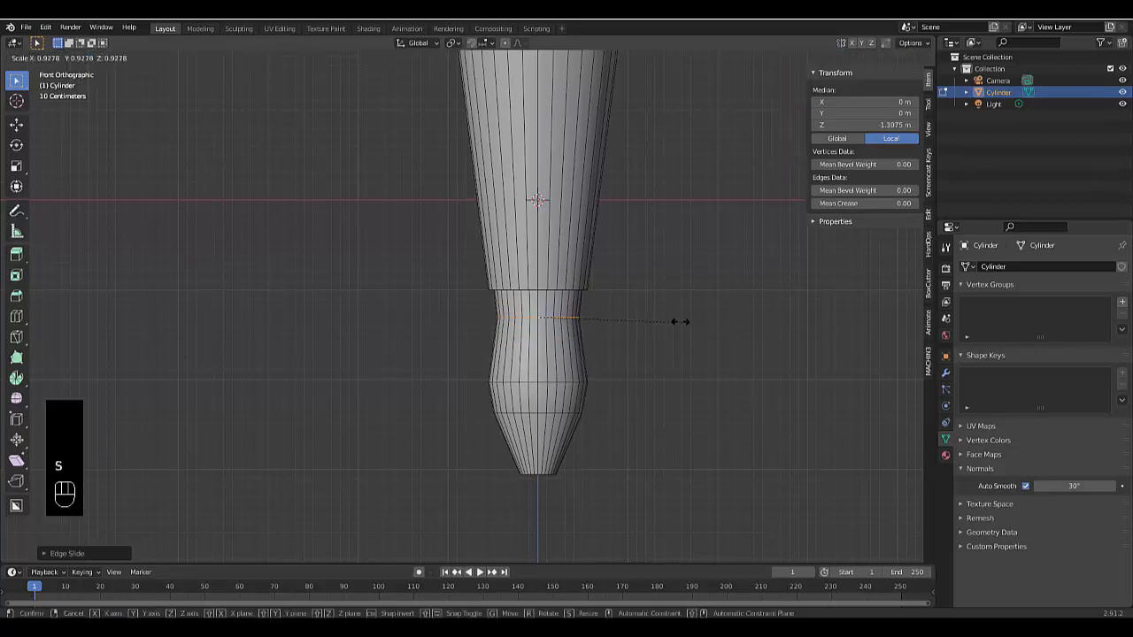
pyautogui.click(680, 321)
pyautogui.scroll(-4, 647, 378)
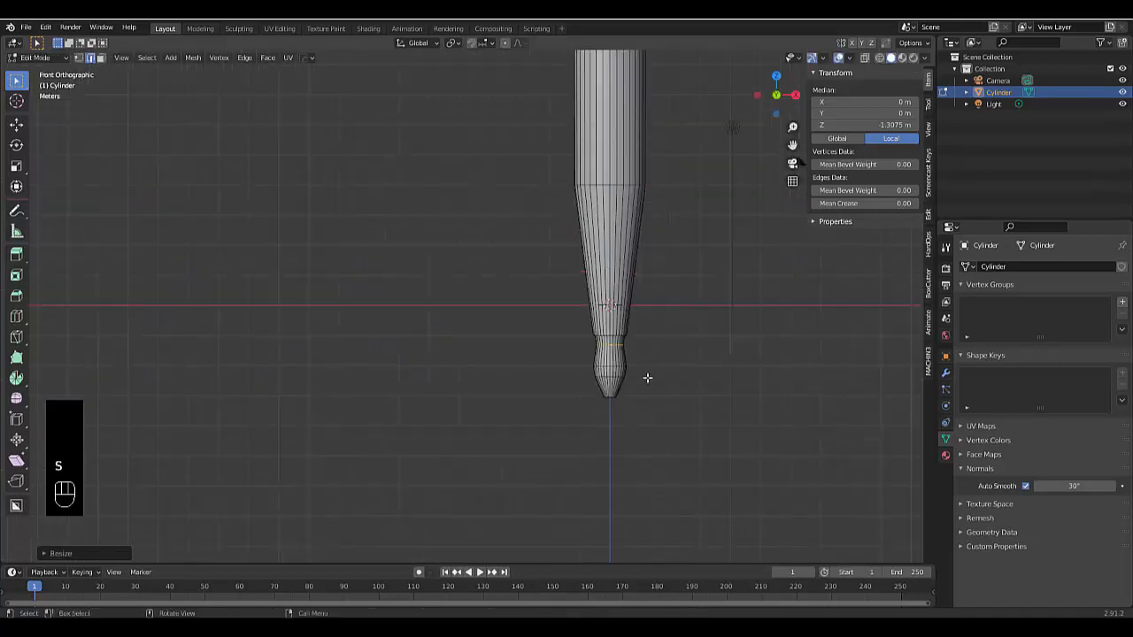
# Select the edge loop around the bottom end of the tip and scale it down to roughly half for a sharper point
pyautogui.moveTo(630, 403); pyautogui.dragTo(625, 340, button='middle')
pyautogui.press('Tab')
pyautogui.press('KP_1')
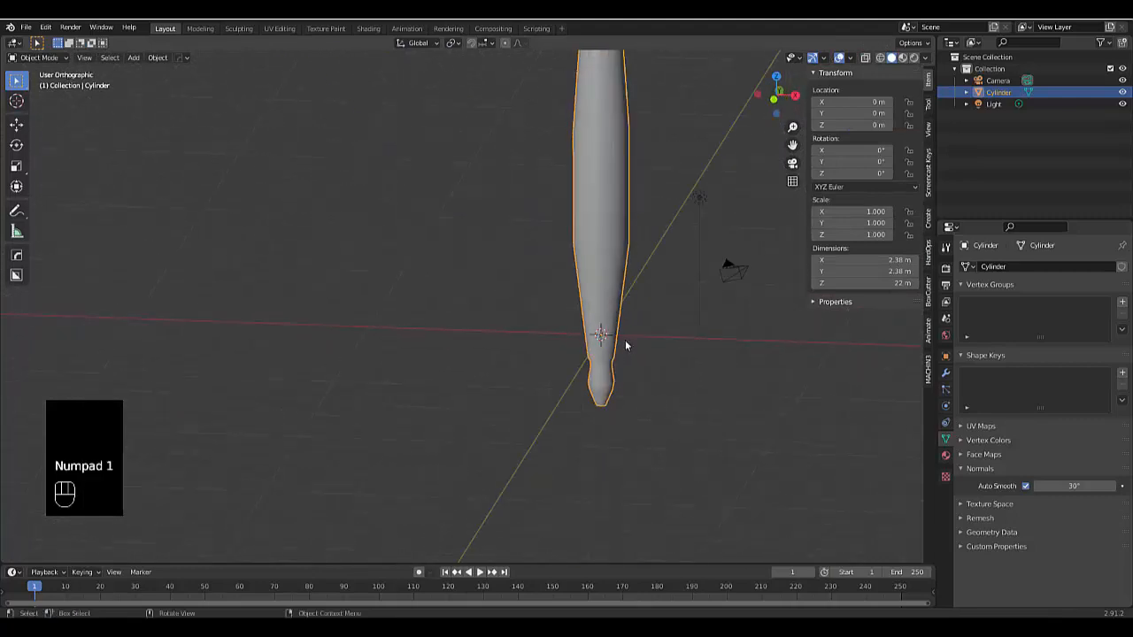
pyautogui.scroll(5, 652, 391)
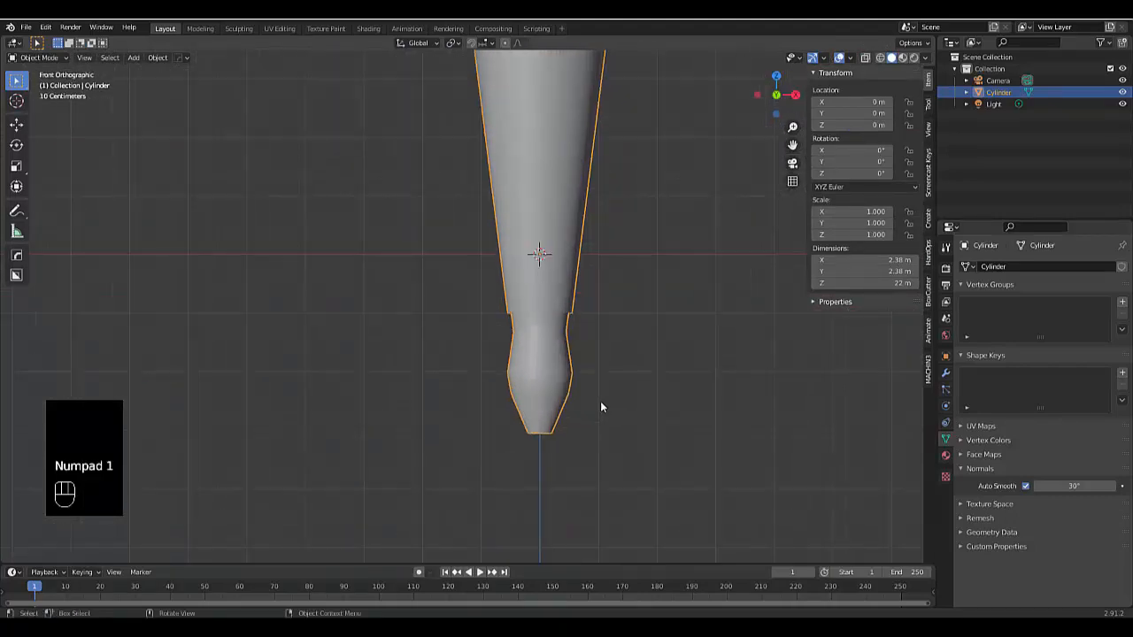
pyautogui.scroll(1, 545, 452)
pyautogui.press('Tab')
pyautogui.scroll(3, 544, 452)
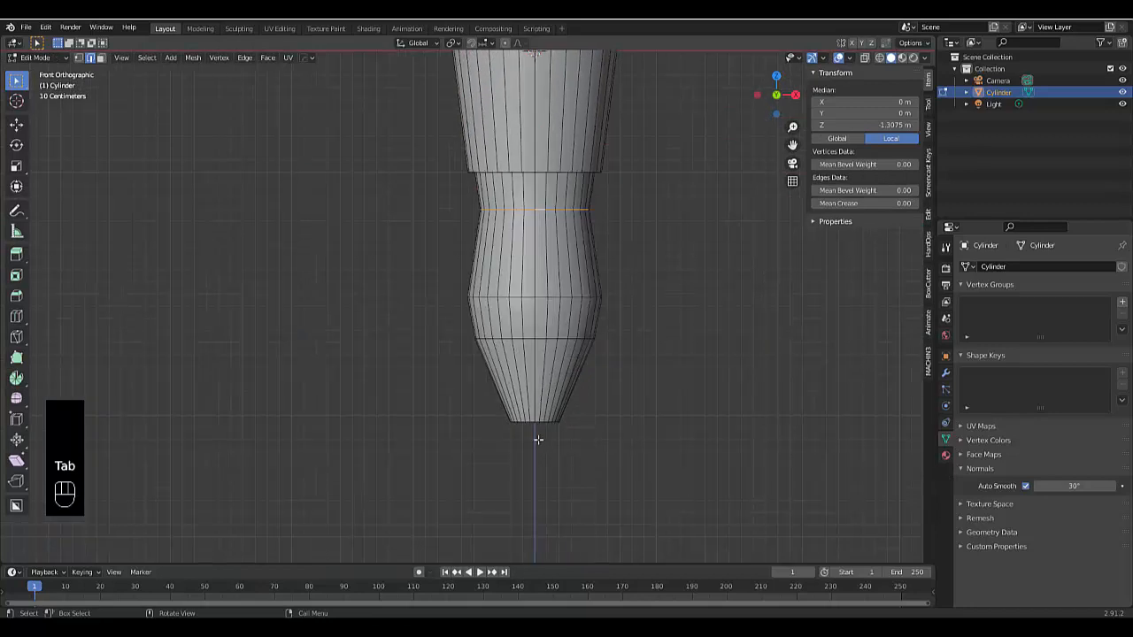
pyautogui.keyDown('alt'); pyautogui.click(533, 423); pyautogui.keyUp('alt')
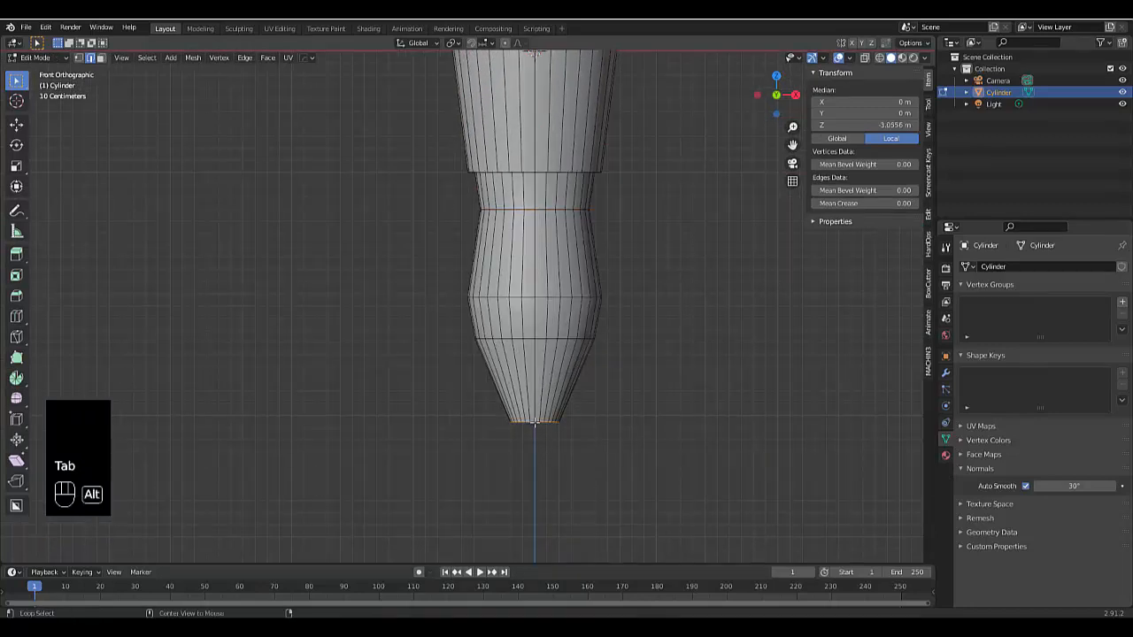
pyautogui.press('s')
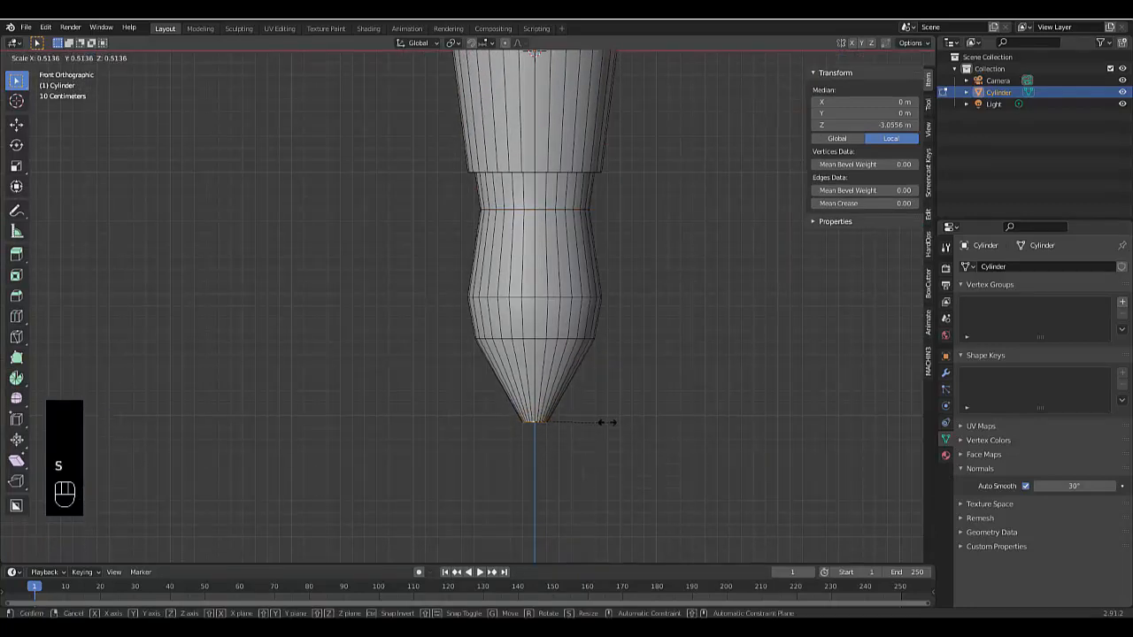
pyautogui.click(596, 420)
# In wireframe shading, select all of the tip's faces, including the ring of neck faces directly below the shoulder
pyautogui.scroll(-2, 599, 417)
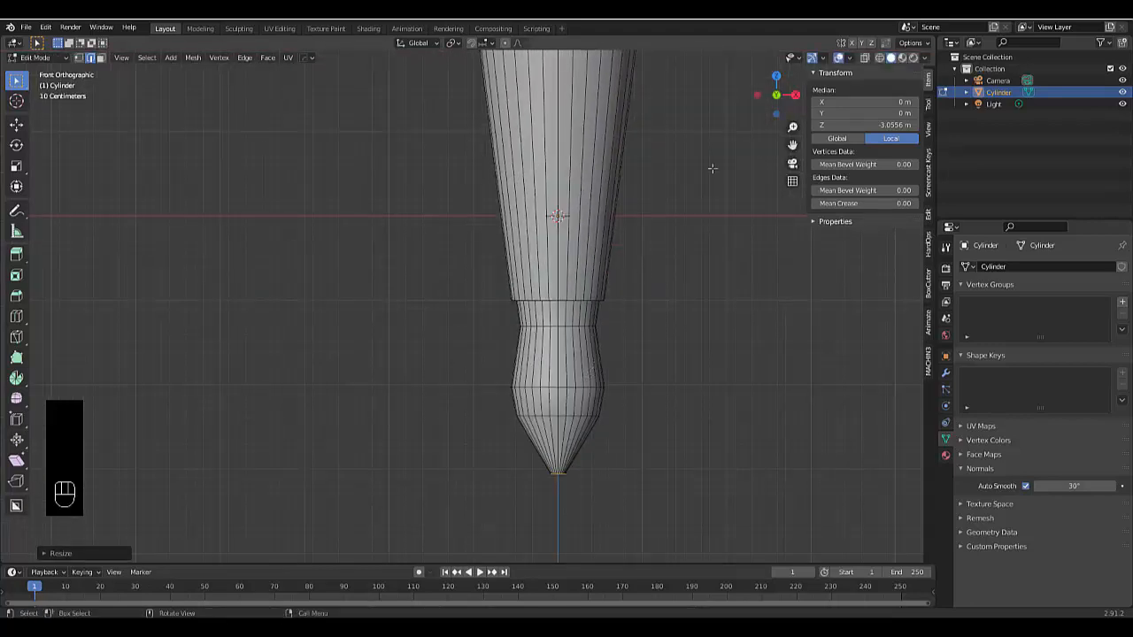
pyautogui.click(878, 57)
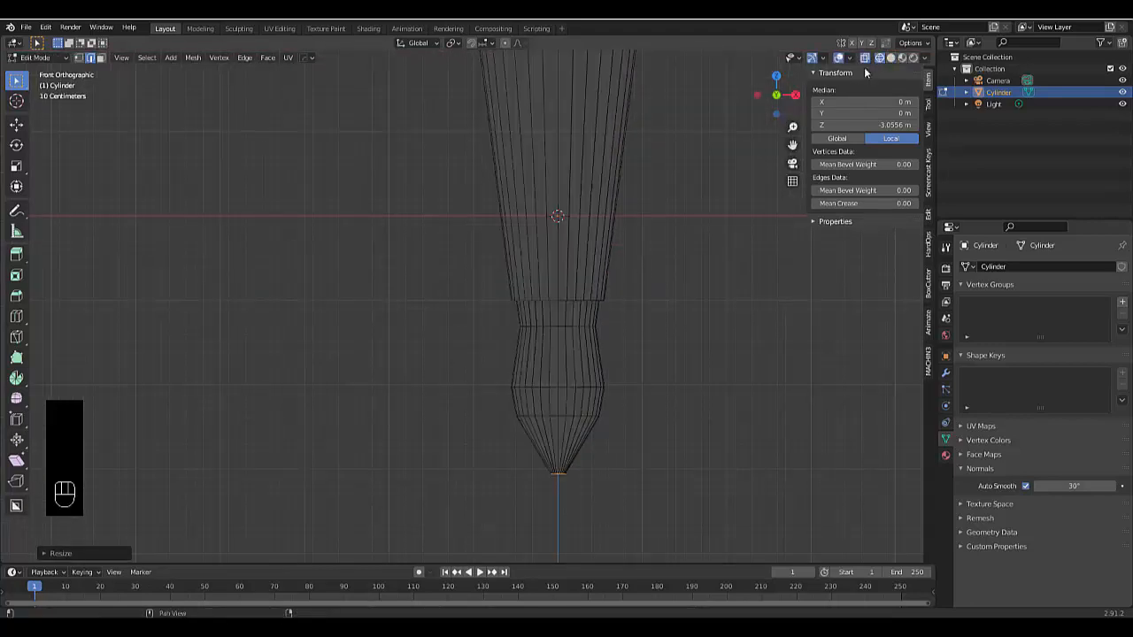
pyautogui.moveTo(494, 322); pyautogui.dragTo(679, 535)
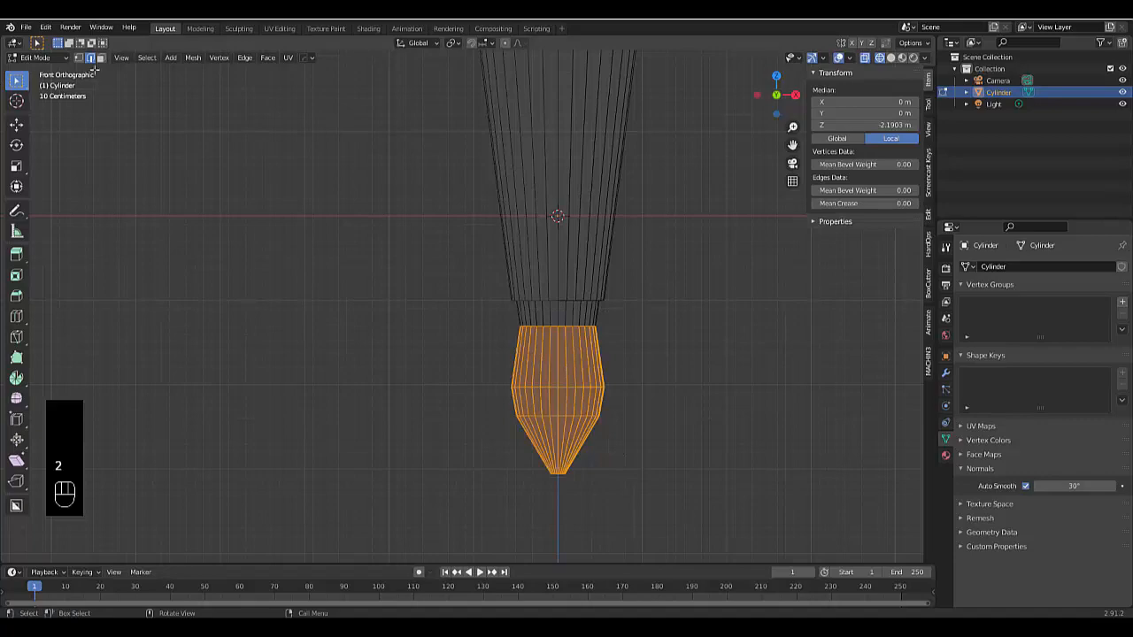
pyautogui.scroll(6, 576, 299)
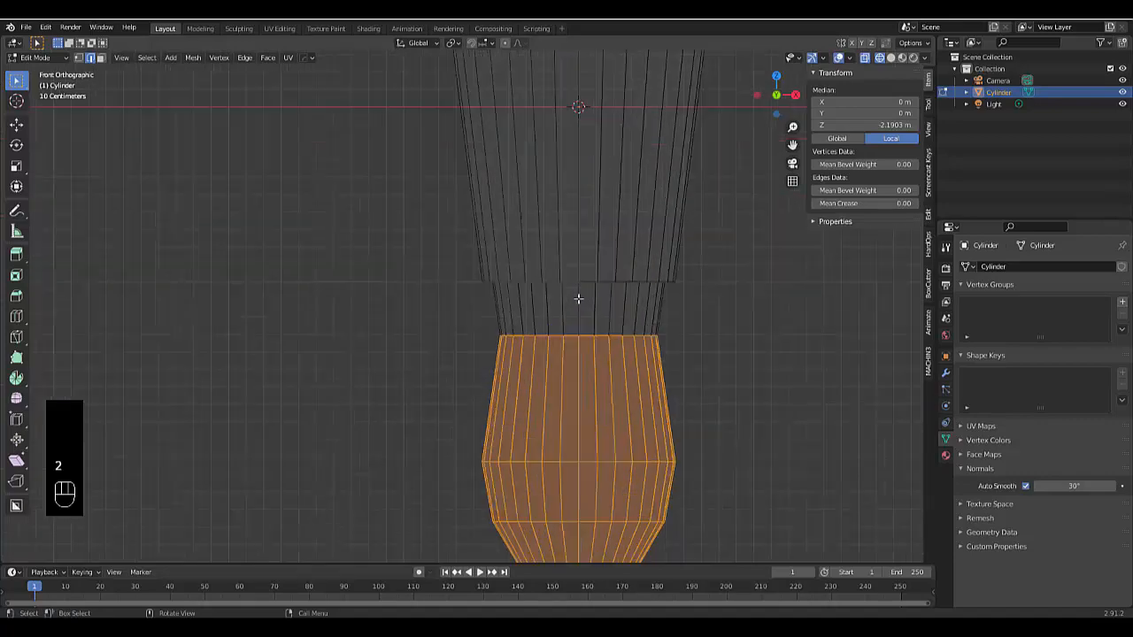
pyautogui.moveTo(576, 300)
pyautogui.mouseDown(button='middle')
pyautogui.moveTo(569, 275)
pyautogui.moveTo(563, 286)
pyautogui.mouseUp(button='middle')
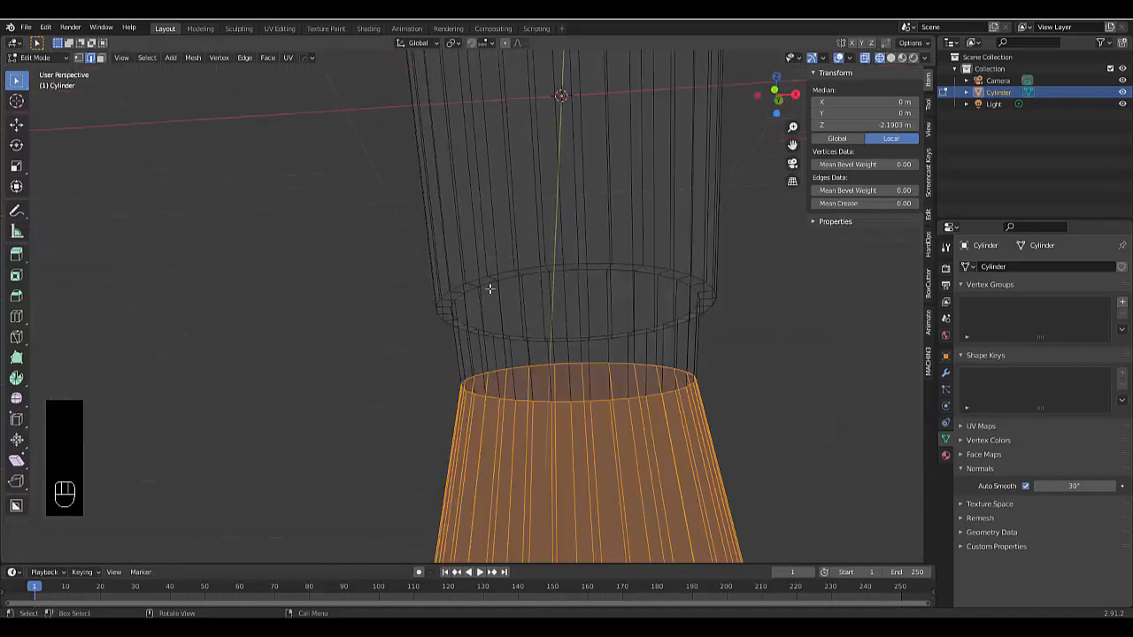
pyautogui.press('3')
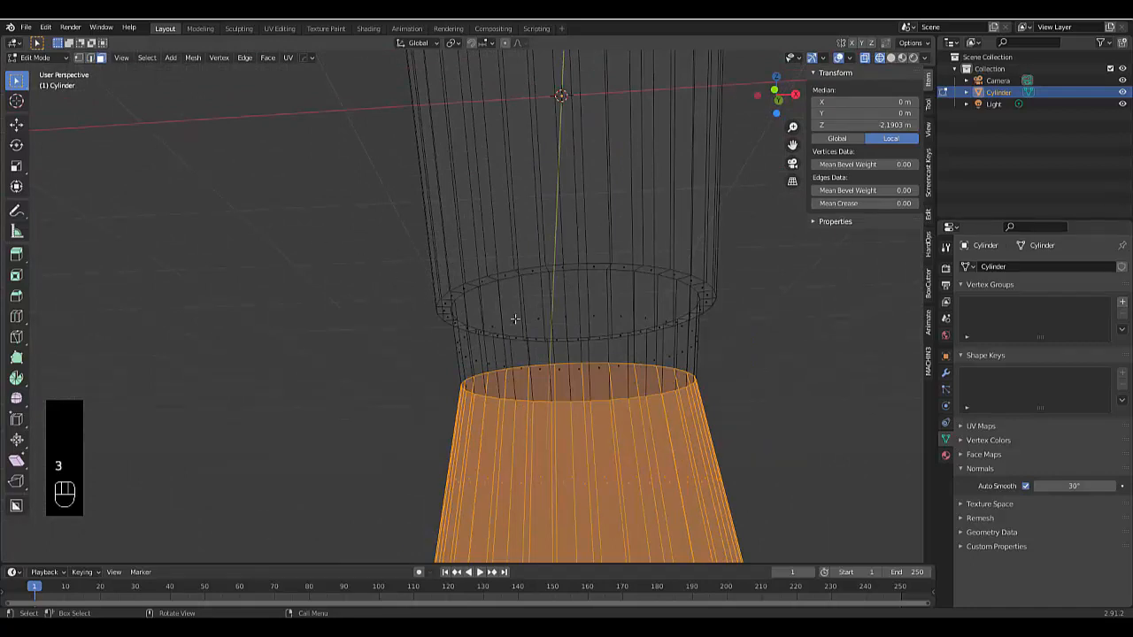
pyautogui.moveTo(515, 320)
pyautogui.mouseDown(button='middle')
pyautogui.moveTo(534, 339)
pyautogui.moveTo(521, 336)
pyautogui.mouseUp(button='middle')
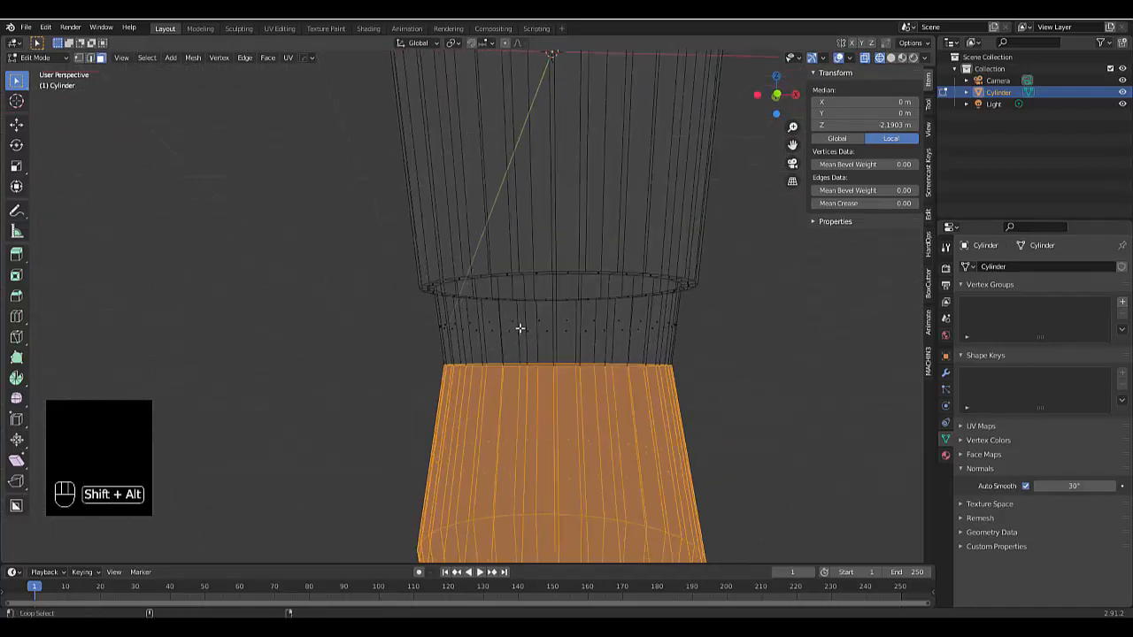
pyautogui.keyDown('alt'); pyautogui.keyDown('shift'); pyautogui.click(523, 316); pyautogui.keyUp('shift'); pyautogui.keyUp('alt')
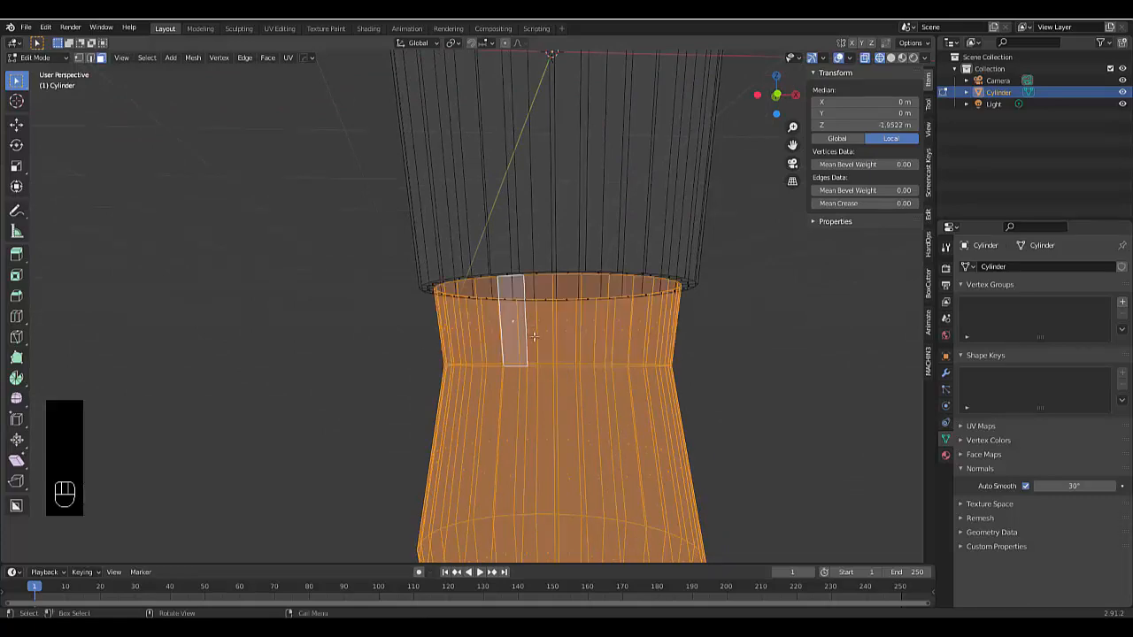
pyautogui.scroll(-5, 594, 347)
pyautogui.scroll(3, 548, 386)
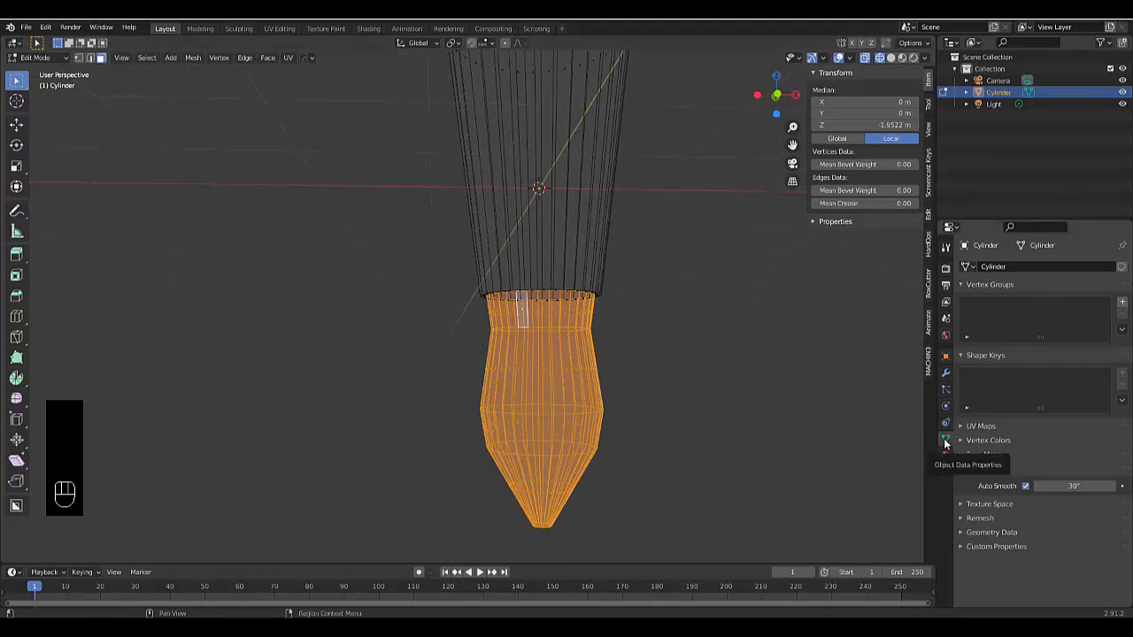
# Create a vertex group named BRUSH and assign the selected tip faces to it
pyautogui.click(1122, 301)
pyautogui.doubleClick(997, 304)
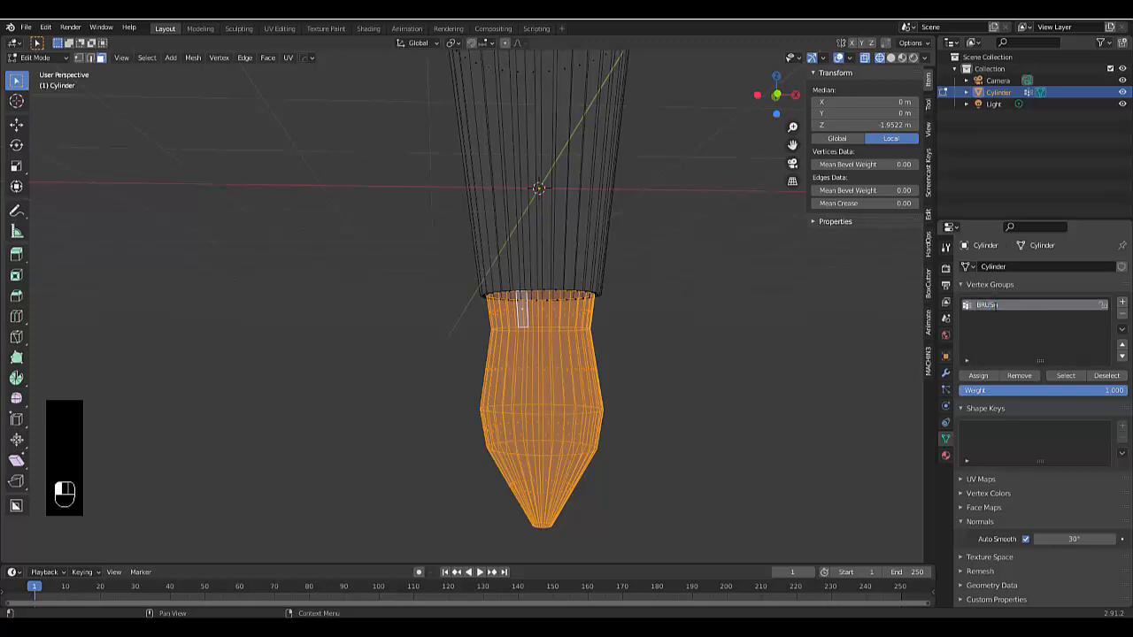
pyautogui.click(977, 375)
pyautogui.scroll(-4, 535, 266)
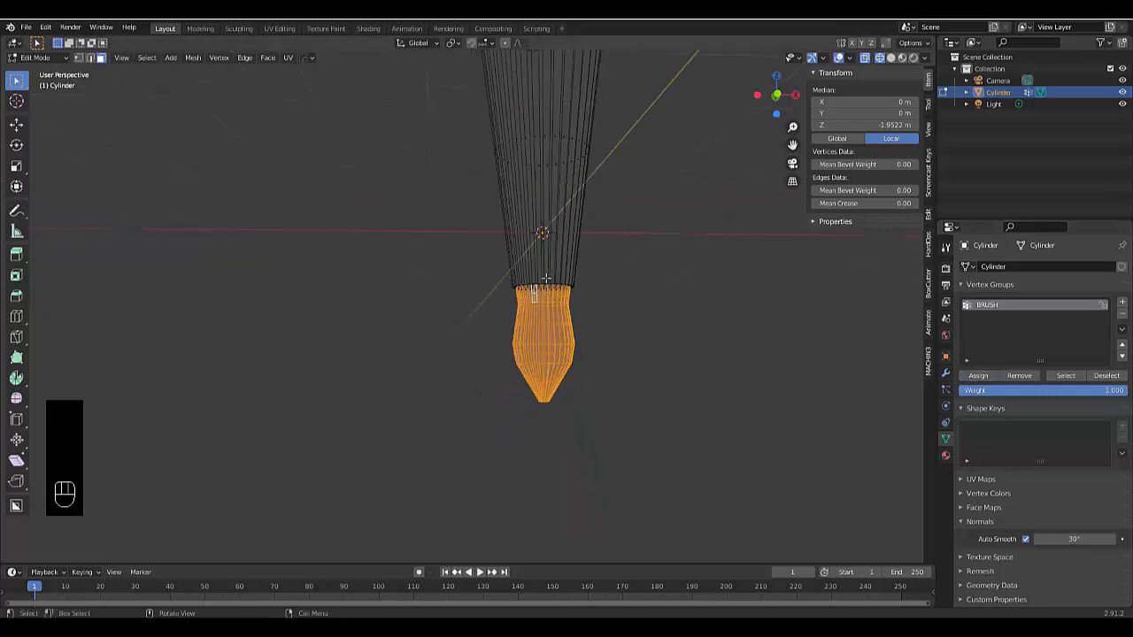
# In front view, select the whole mesh and deselect the BRUSH group so only the handle part stays selected
pyautogui.press('KP_1')
pyautogui.scroll(-3, 546, 277)
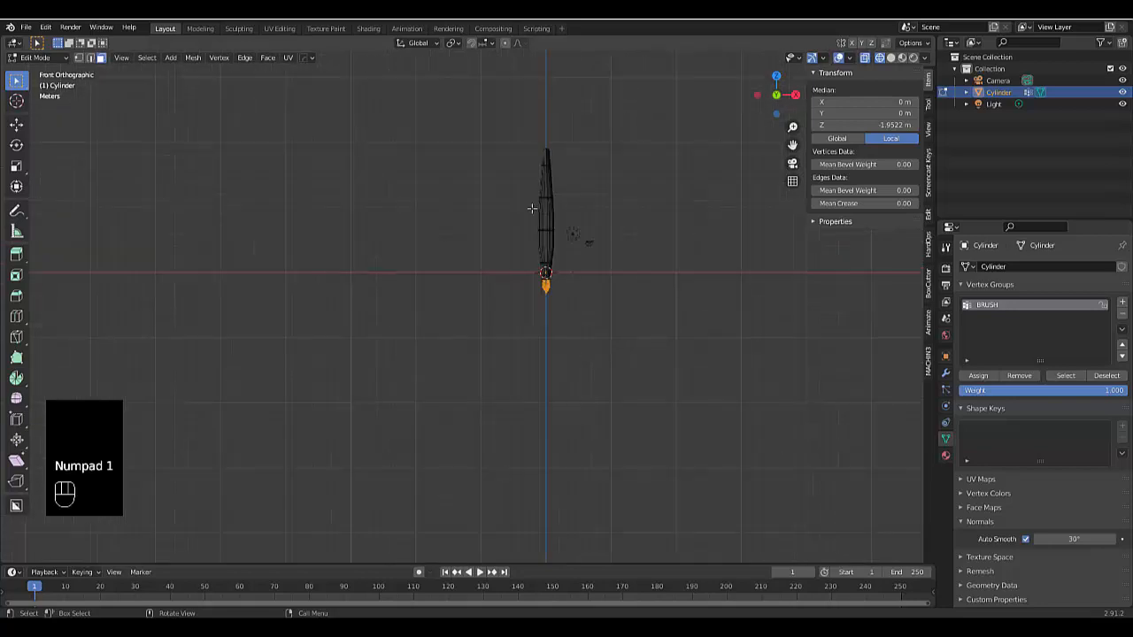
pyautogui.click(1106, 376)
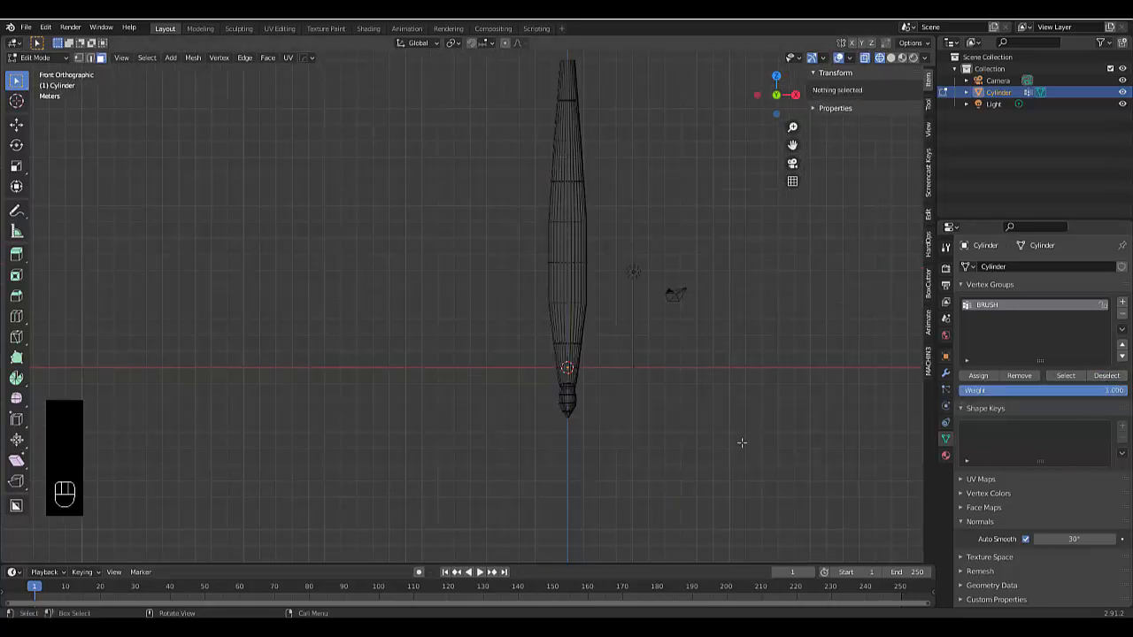
pyautogui.scroll(-5, 741, 445)
pyautogui.moveTo(593, 225); pyautogui.dragTo(696, 499)
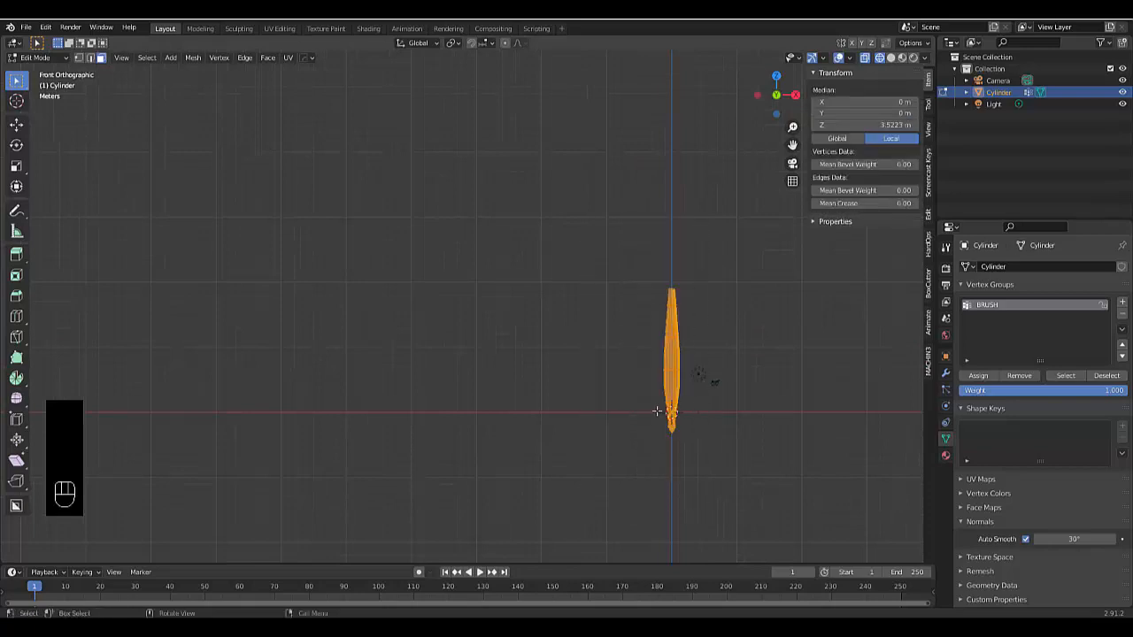
pyautogui.scroll(5, 767, 428)
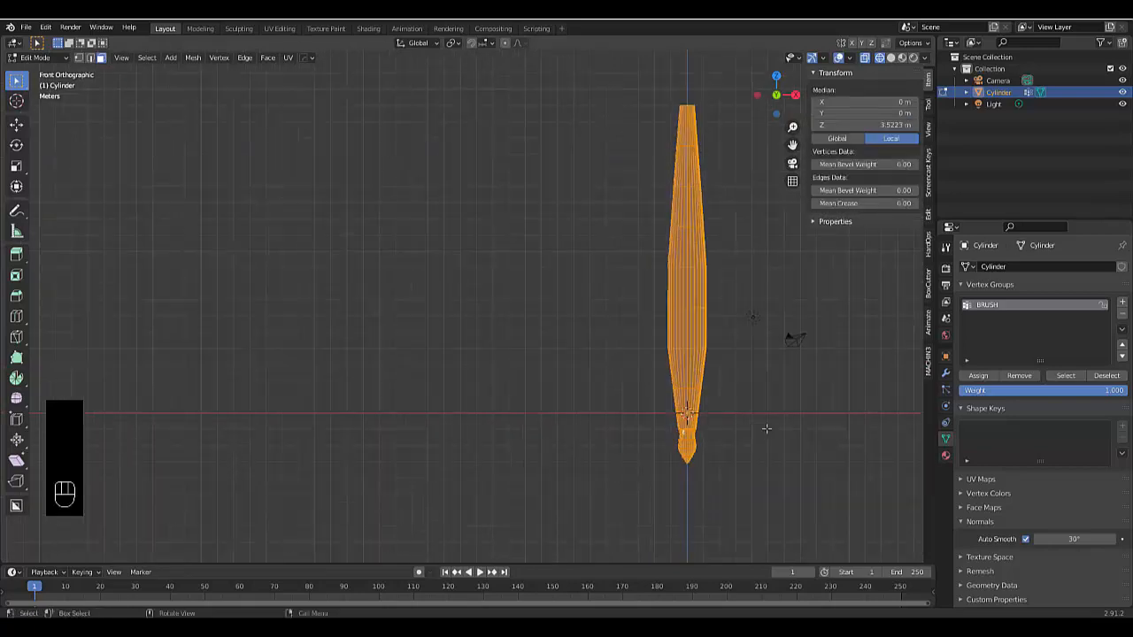
pyautogui.click(1103, 375)
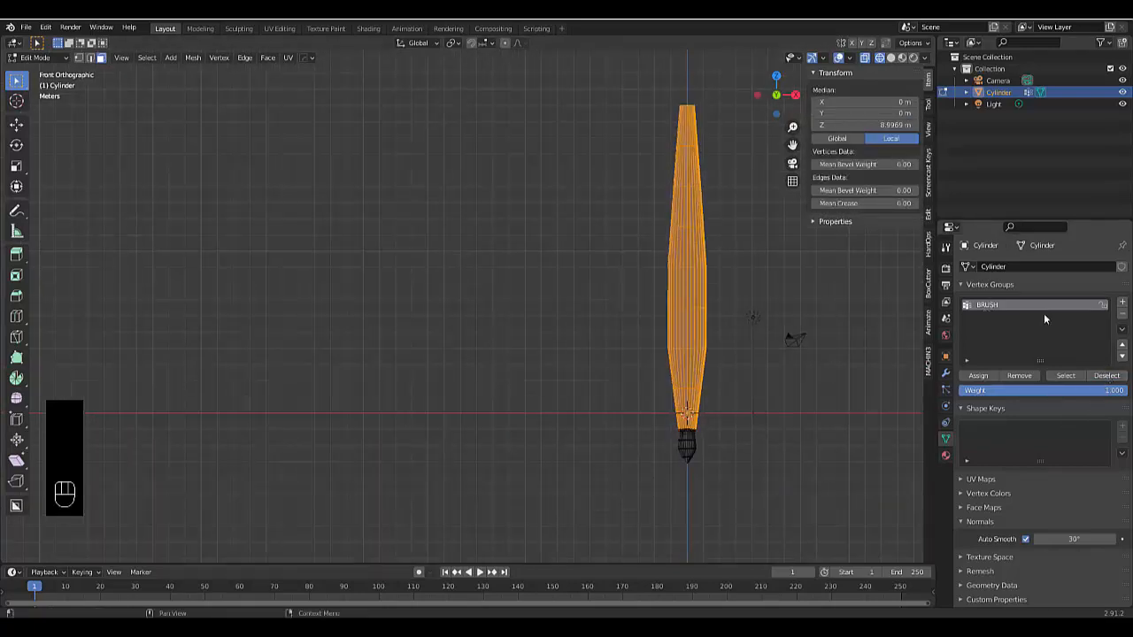
# Add a second vertex group named HANDLE, assign the selected handle faces to it, and clear the selection
pyautogui.click(1123, 301)
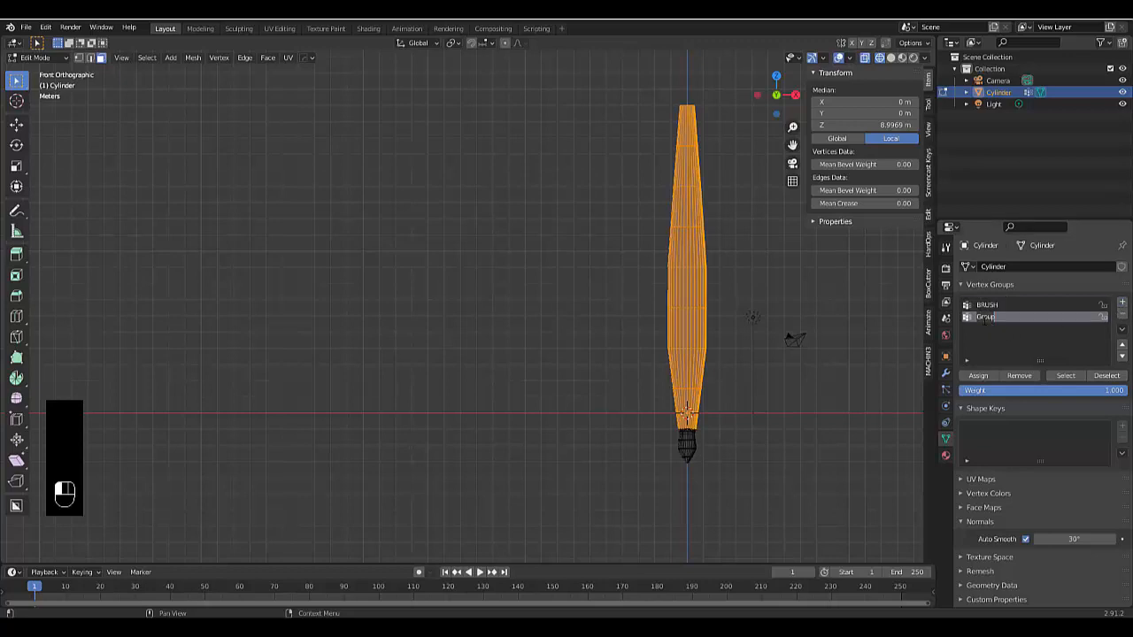
pyautogui.write('Ha')
pyautogui.click(978, 376)
pyautogui.scroll(-4, 682, 425)
pyautogui.scroll(6, 696, 443)
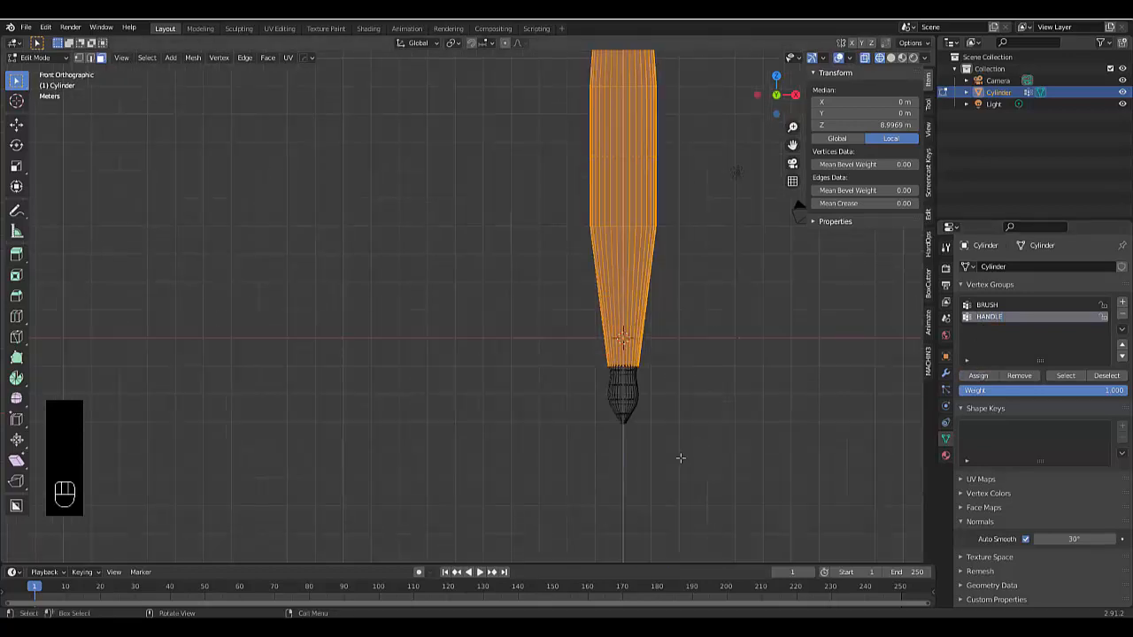
pyautogui.click(680, 457)
# Return to Object Mode with solid shading and hide the transform sidebar
pyautogui.scroll(-5, 678, 455)
pyautogui.scroll(4, 678, 449)
pyautogui.scroll(-4, 671, 401)
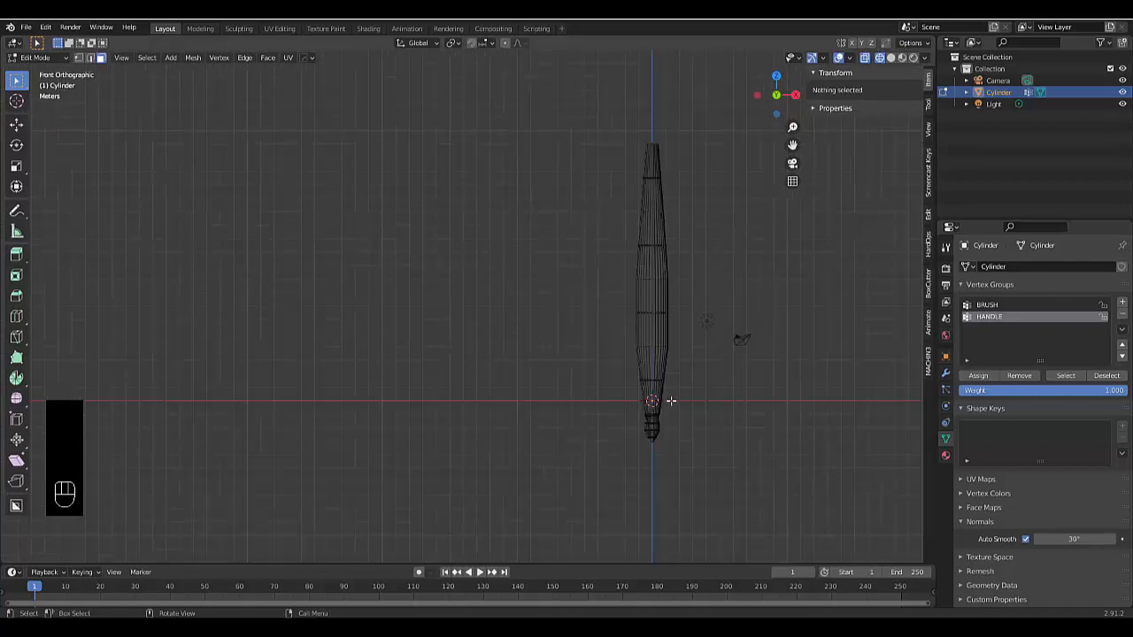
pyautogui.scroll(-4, 665, 378)
pyautogui.scroll(5, 666, 377)
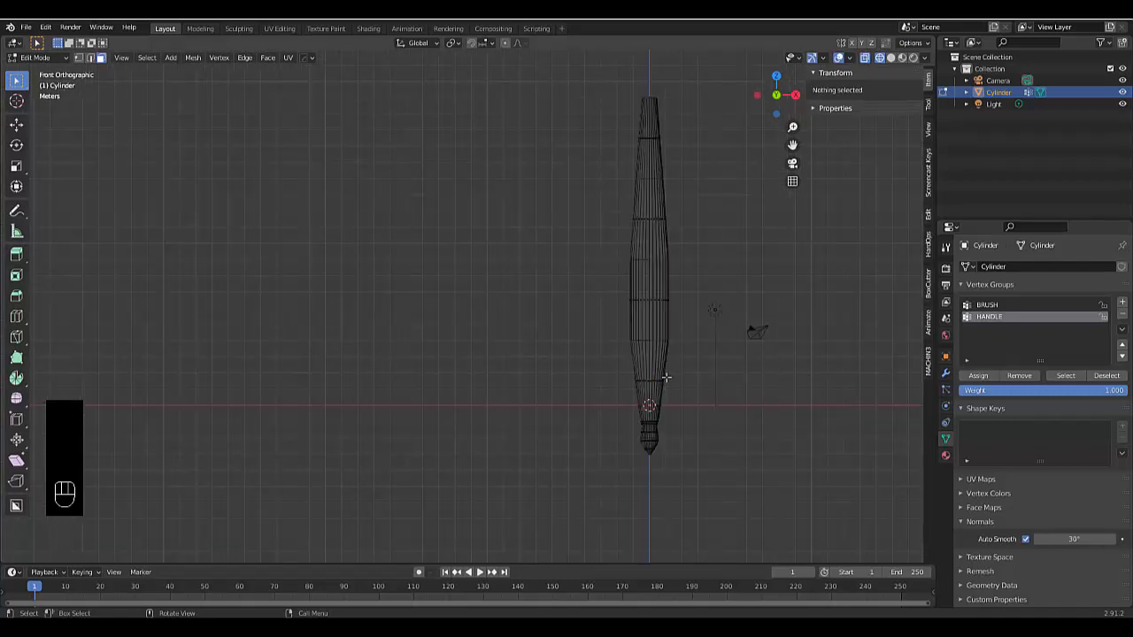
pyautogui.press('Tab')
pyautogui.scroll(-4, 666, 378)
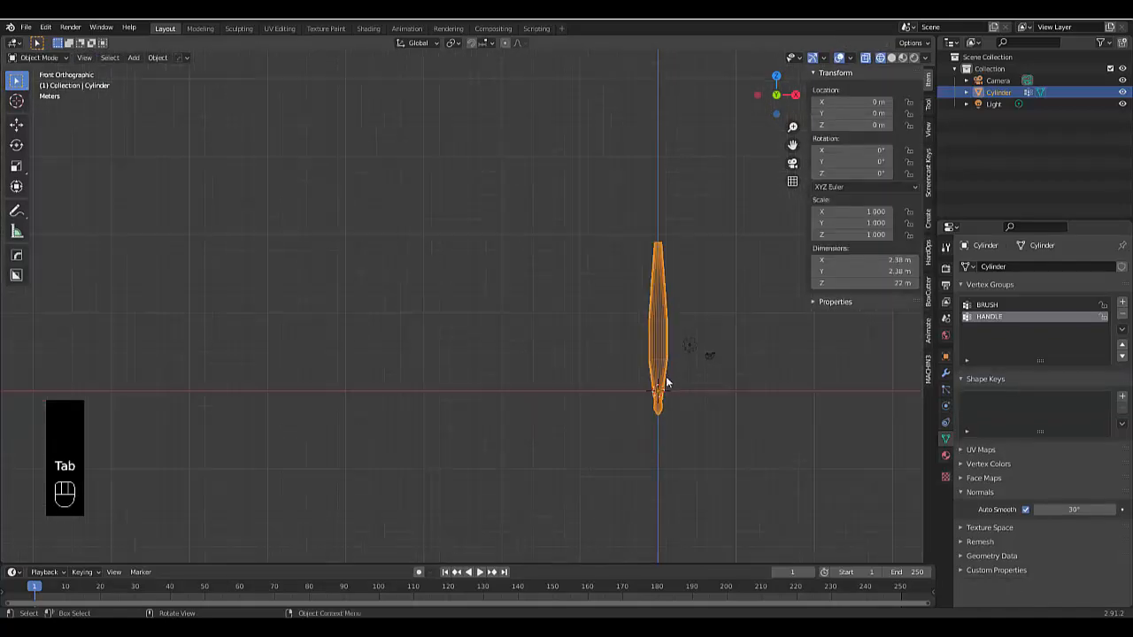
pyautogui.scroll(4, 672, 372)
pyautogui.click(892, 57)
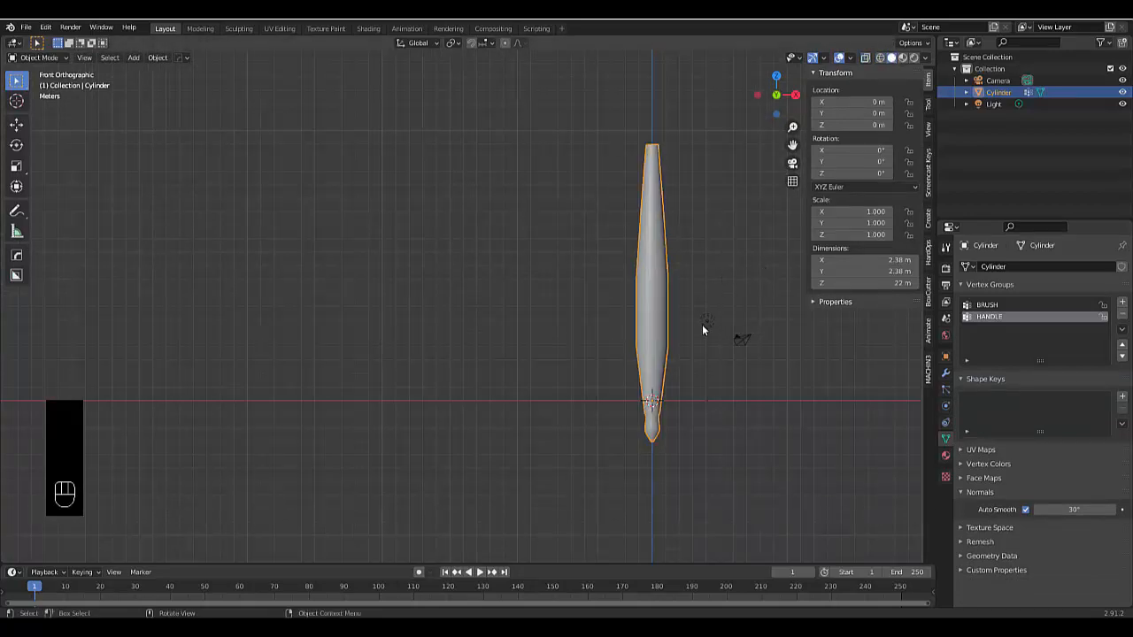
pyautogui.press('n')
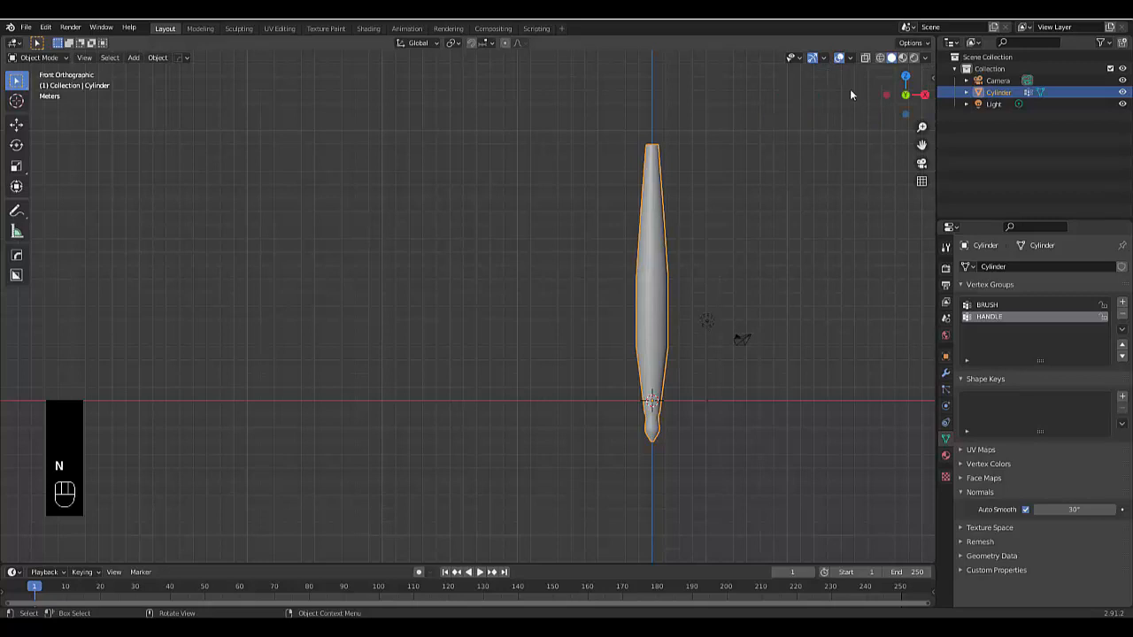
# Start adding a reference image in front view, opening the file browser for it
pyautogui.scroll(-3, 761, 381)
pyautogui.scroll(5, 748, 398)
pyautogui.scroll(-3, 739, 460)
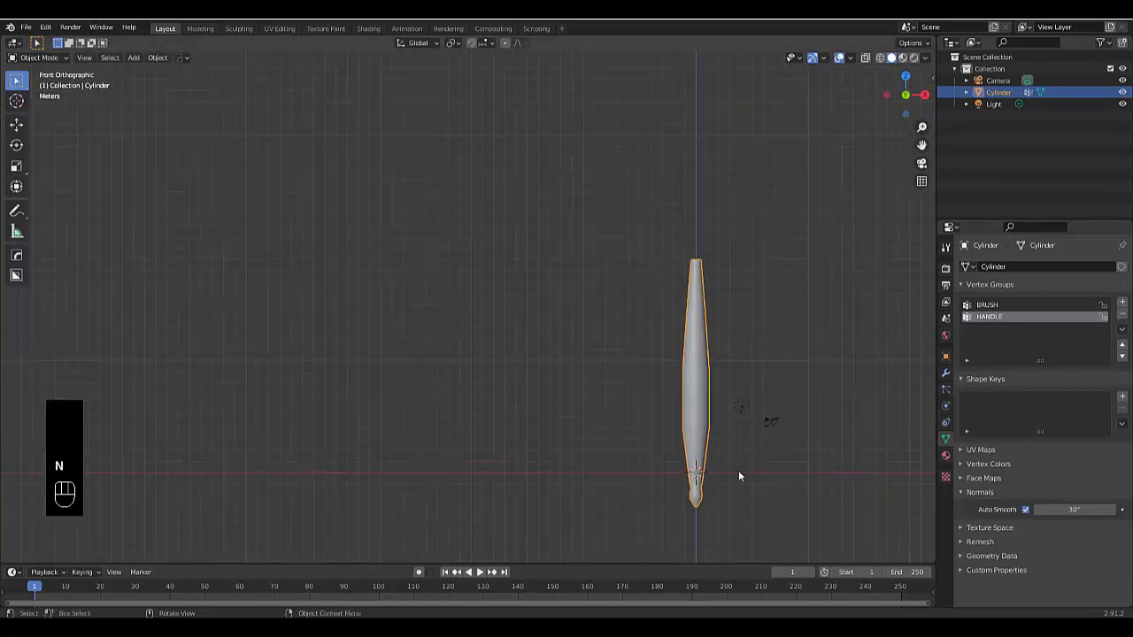
pyautogui.moveTo(739, 476)
pyautogui.mouseDown(button='middle')
pyautogui.moveTo(717, 494)
pyautogui.moveTo(734, 497)
pyautogui.mouseUp(button='middle')
pyautogui.press('KP_1')
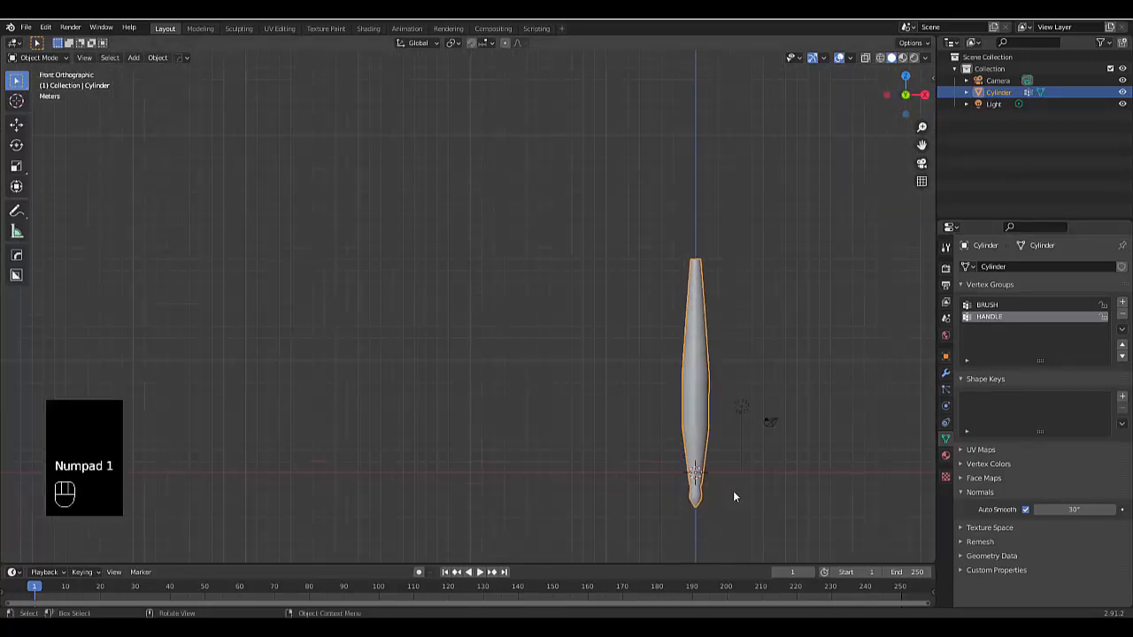
pyautogui.hotkey('shift', 'a')
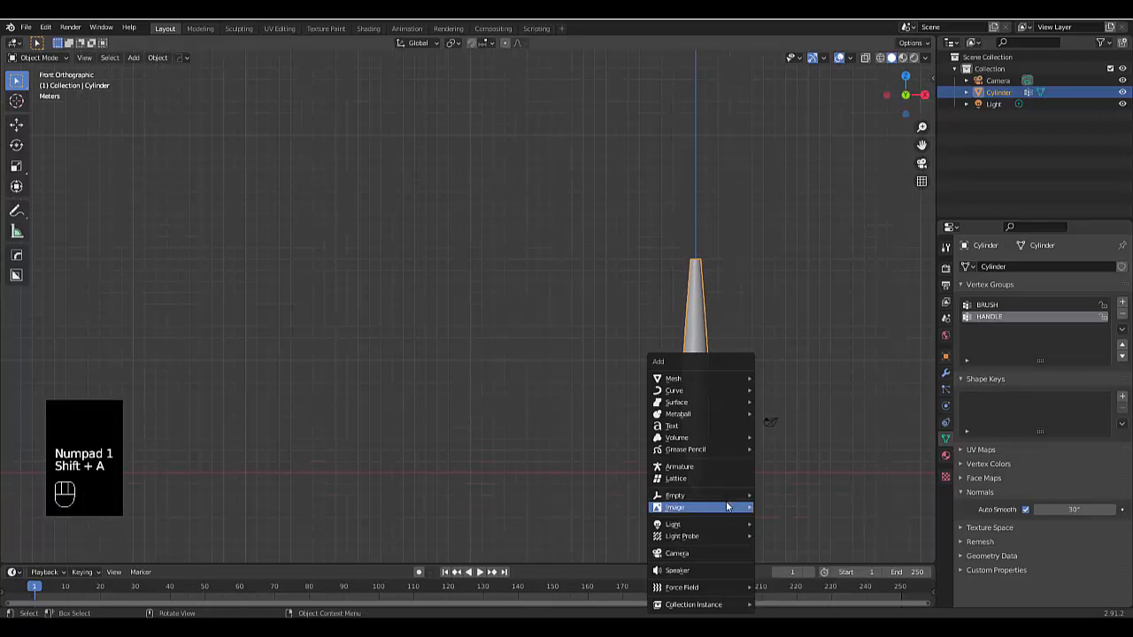
pyautogui.moveTo(731, 507)
pyautogui.click(779, 507)
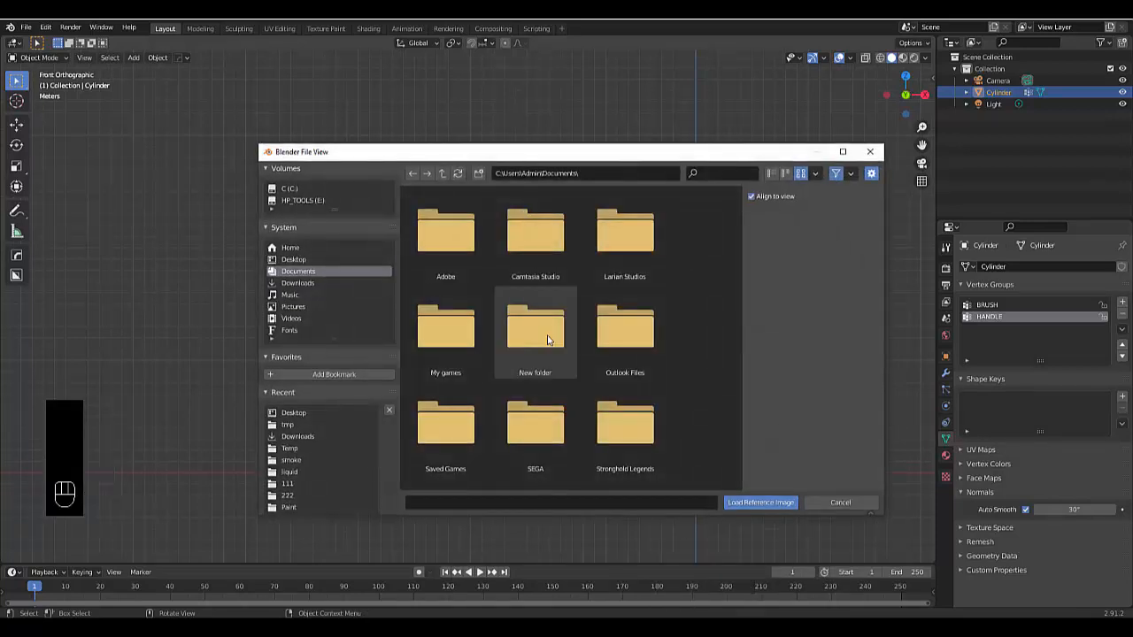
pyautogui.click(312, 282)
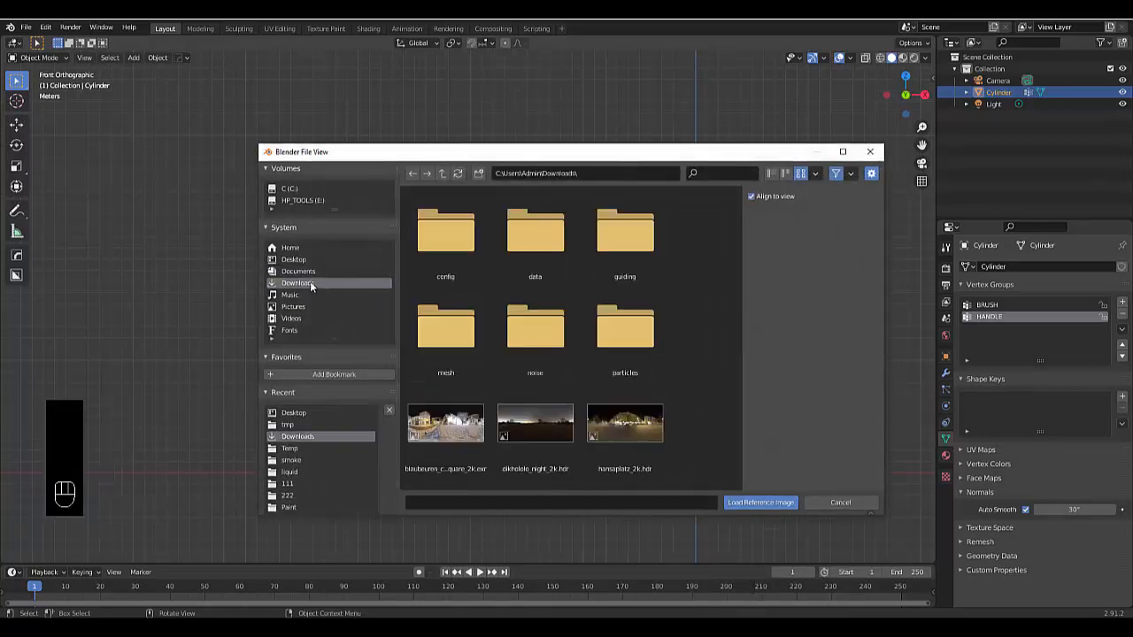
pyautogui.scroll(-8, 485, 357)
pyautogui.scroll(-5, 485, 354)
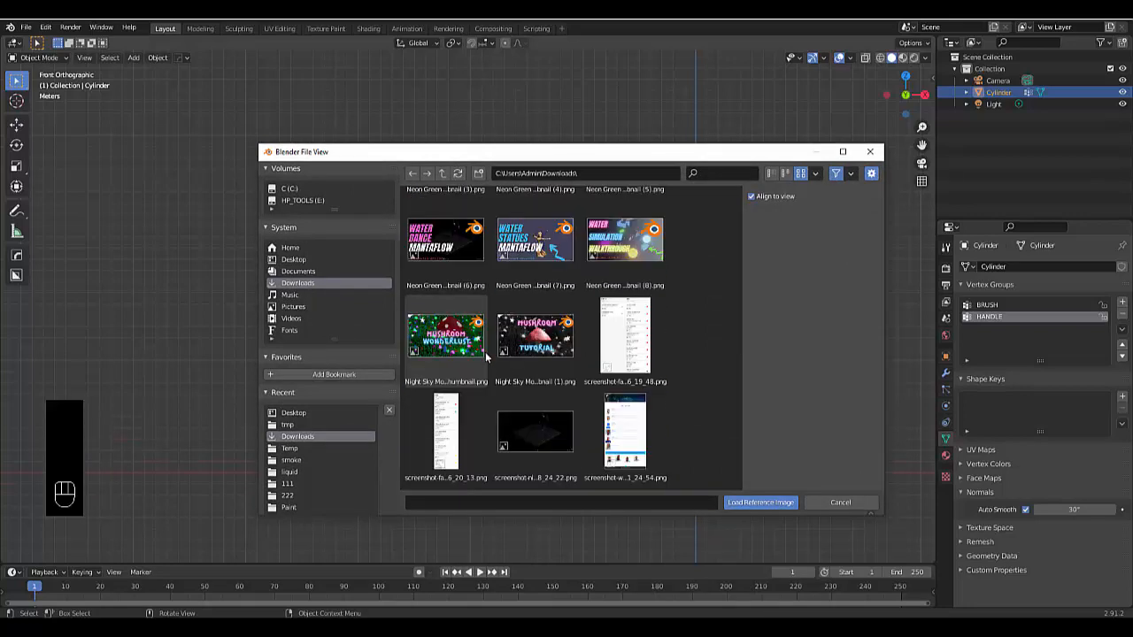
pyautogui.scroll(5, 500, 339)
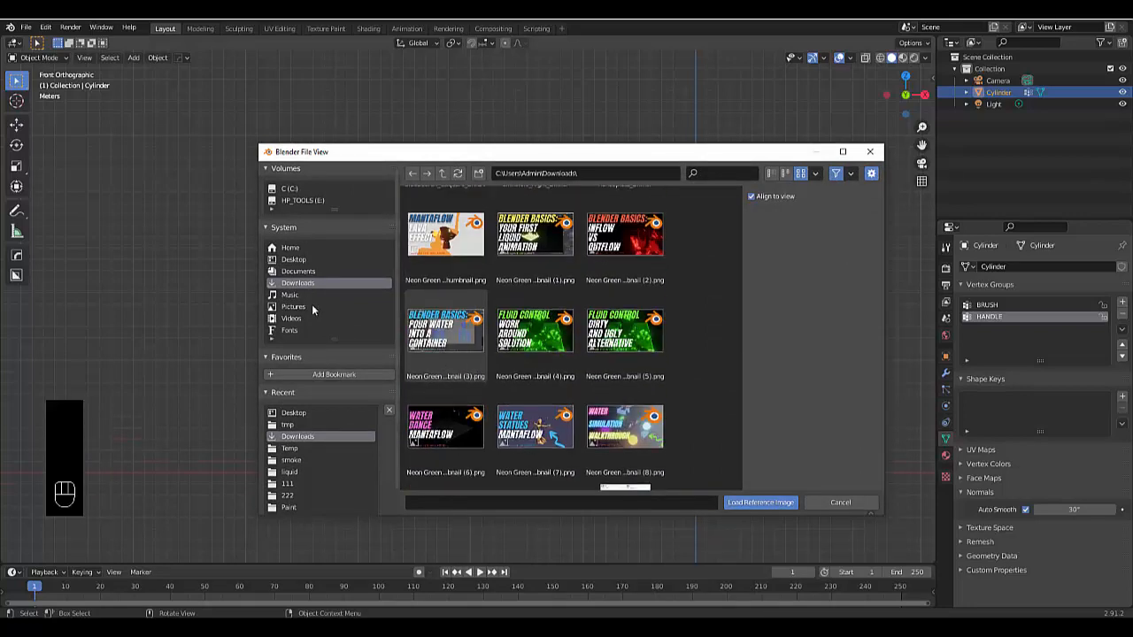
# Load the fish drawing images.png from the Desktop folder as the reference image
pyautogui.click(293, 259)
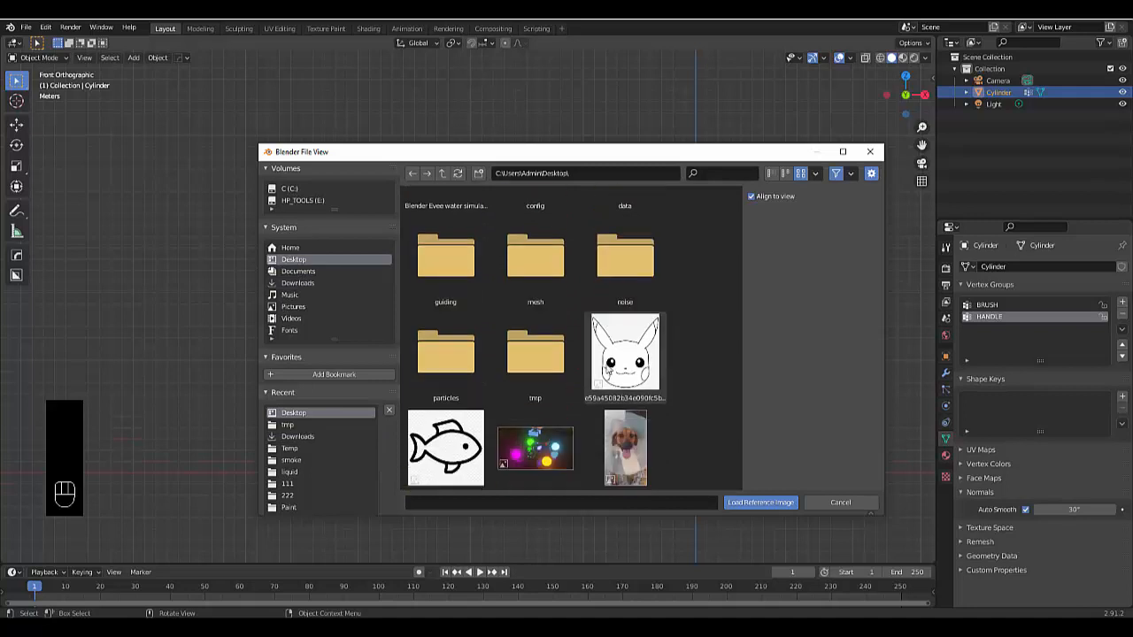
pyautogui.click(445, 442)
pyautogui.click(754, 505)
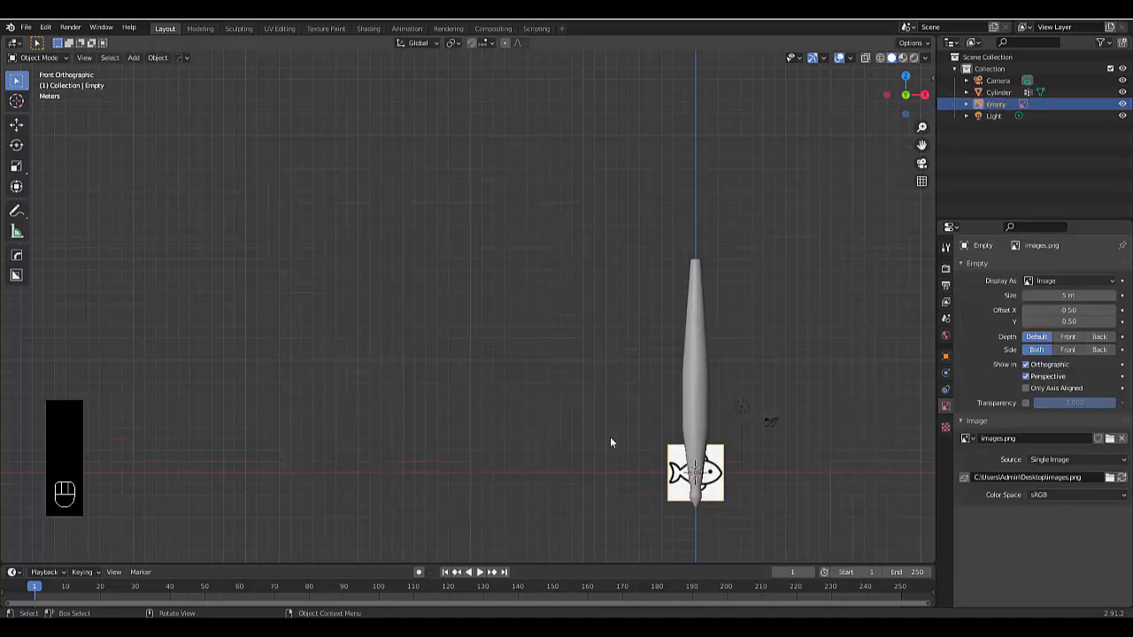
# Scale the fish reference image by 2 and move it up along Z to around the middle of the handle
pyautogui.press('s')
pyautogui.press('2')
pyautogui.click(763, 481)
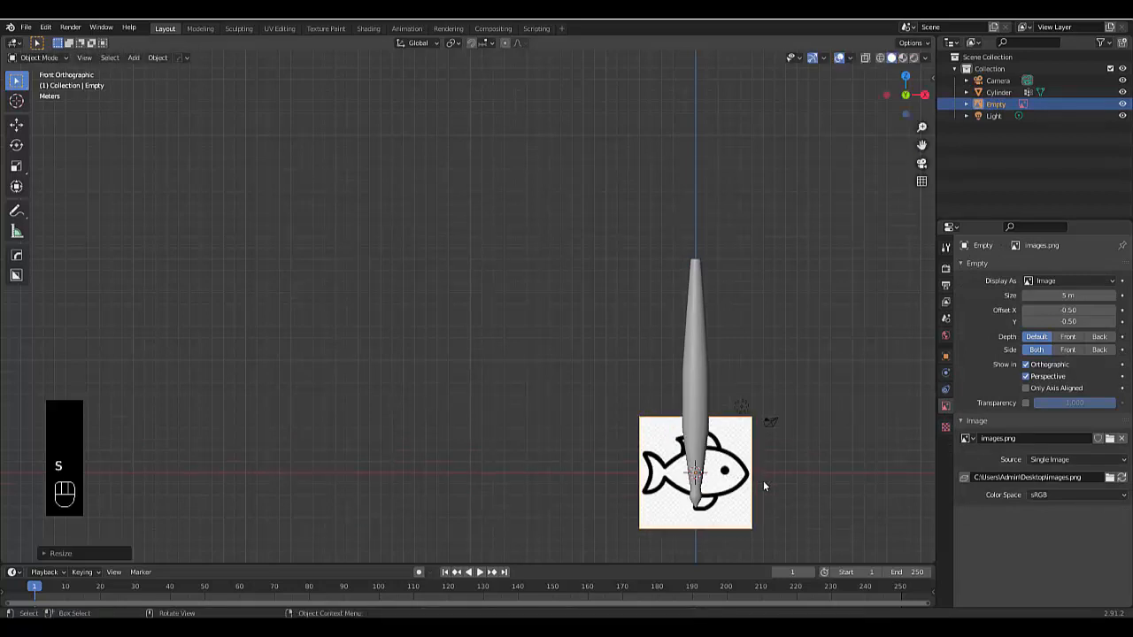
pyautogui.press('g')
pyautogui.press('z')
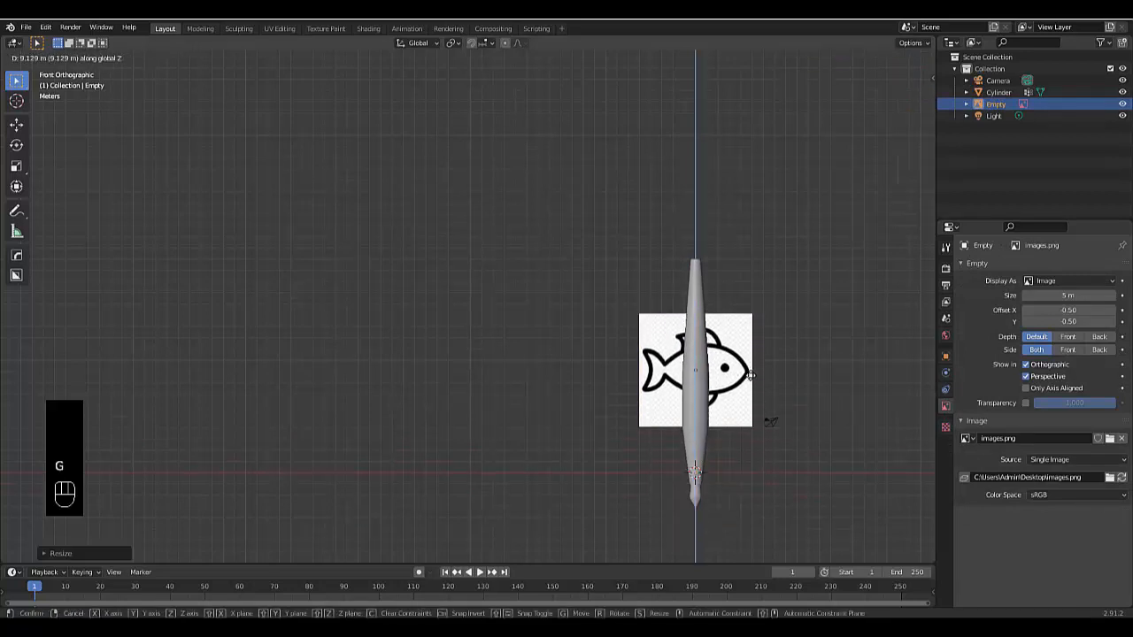
pyautogui.click(750, 370)
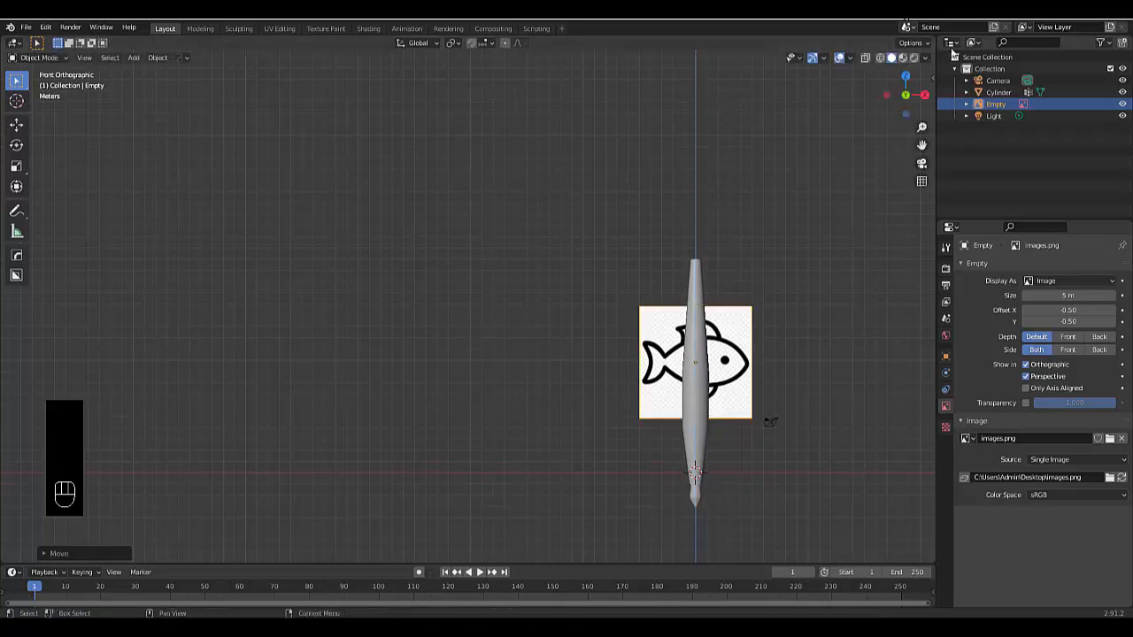
# Create a new collection in the scene and name it BRUSH
pyautogui.rightClick(980, 134)
pyautogui.click(987, 131)
pyautogui.click(988, 129)
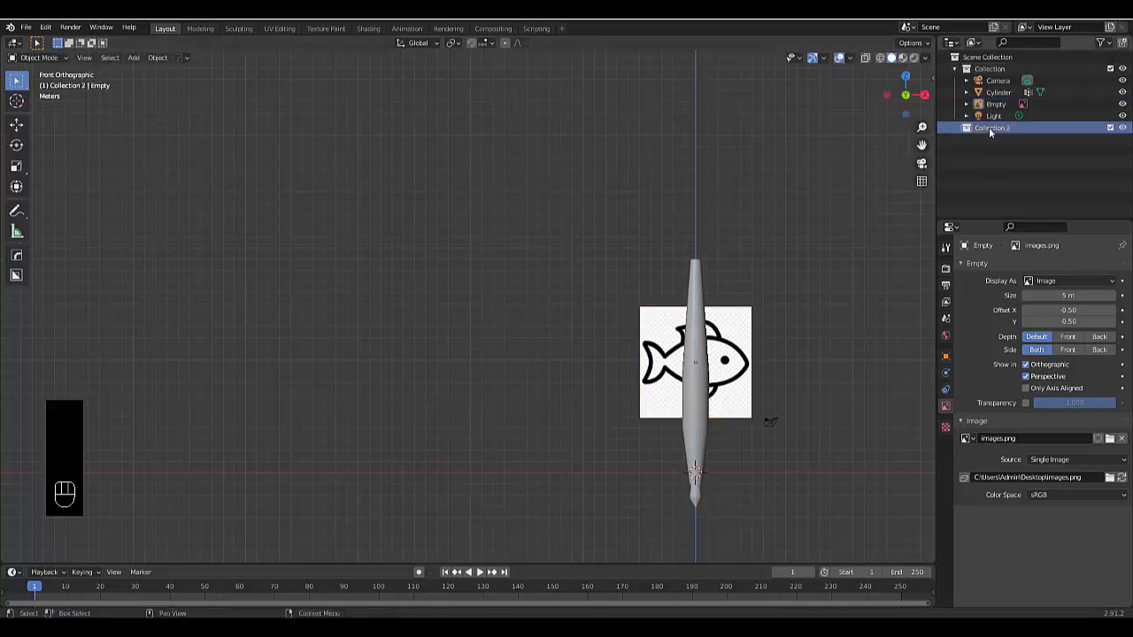
pyautogui.doubleClick(988, 127)
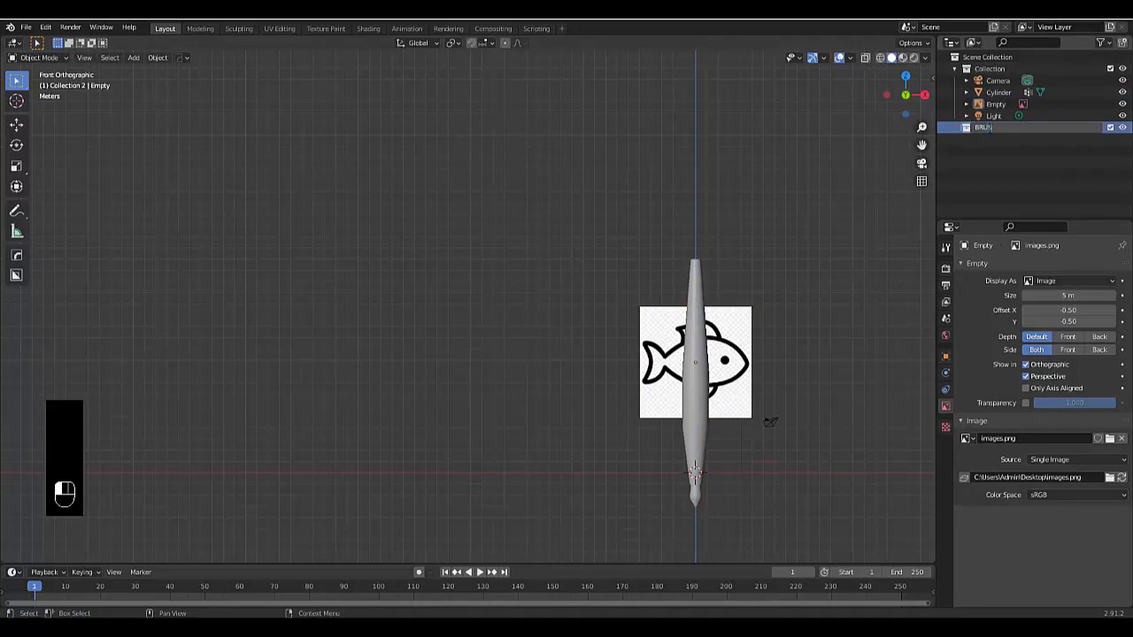
pyautogui.press('Return')
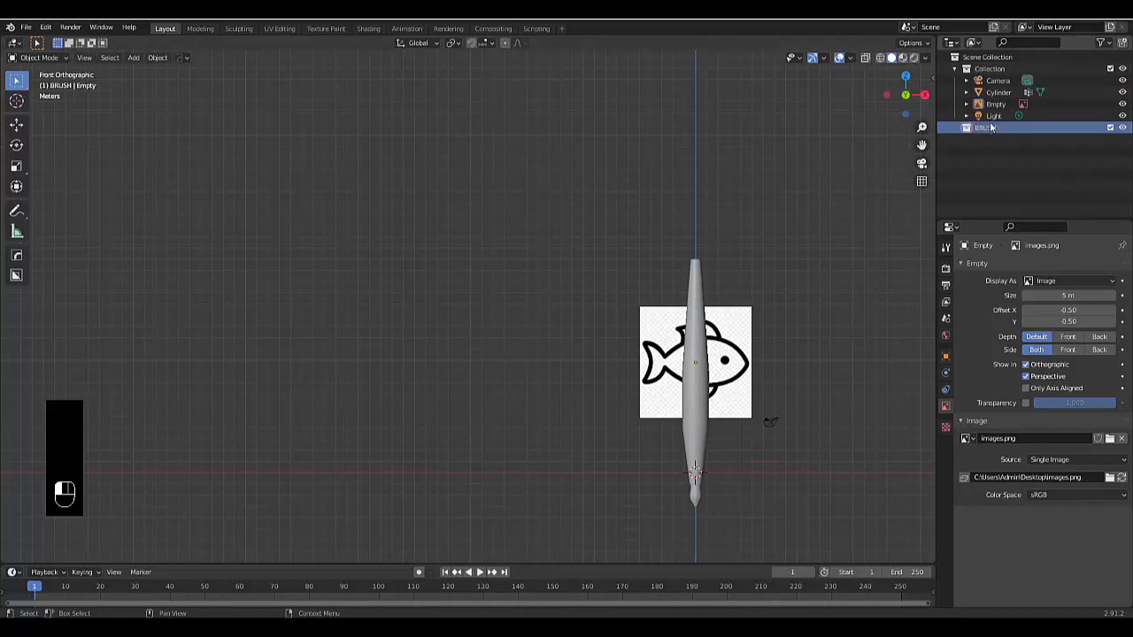
# Rename the Cylinder object BRUSH and move it into the BRUSH collection
pyautogui.click(997, 94)
pyautogui.doubleClick(997, 93)
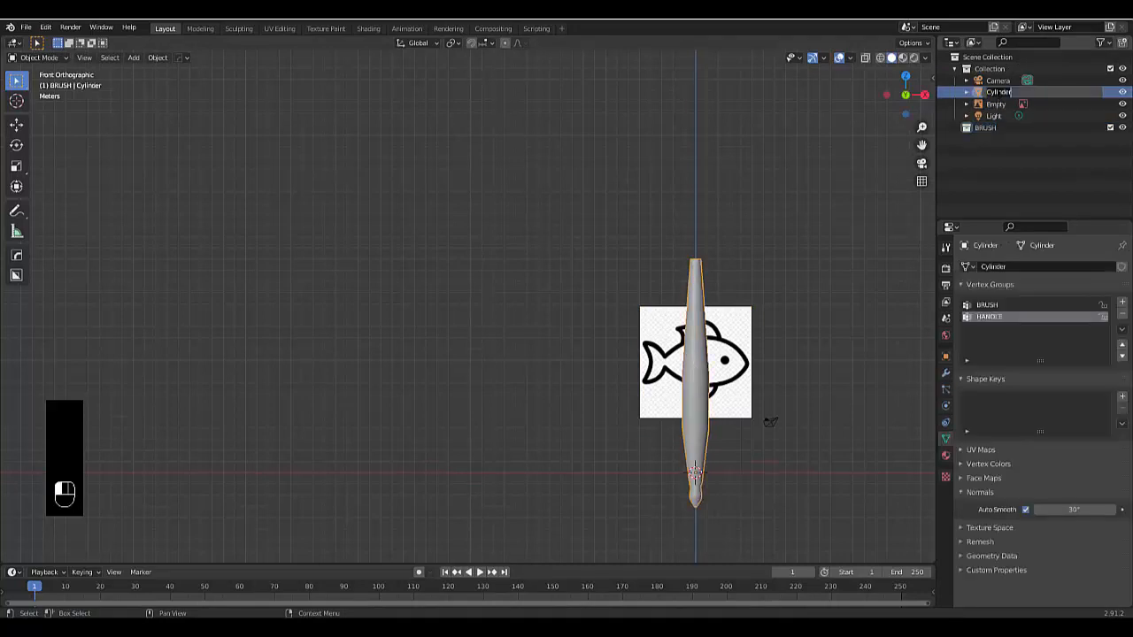
pyautogui.write('BRUSH')
pyautogui.press('Return')
pyautogui.moveTo(997, 82); pyautogui.dragTo(994, 129)
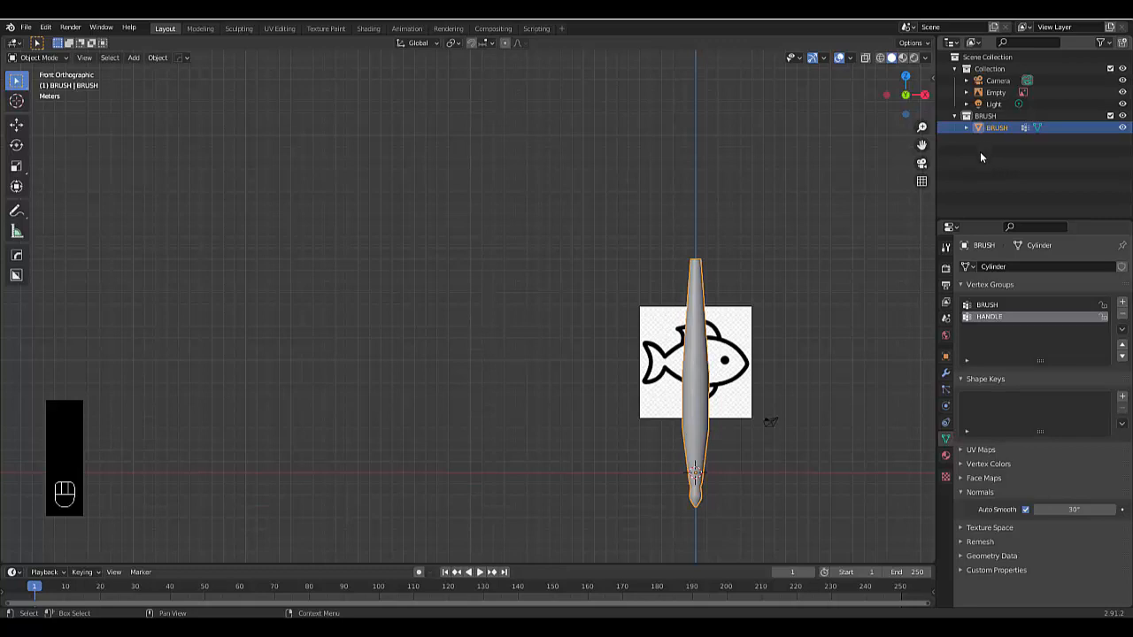
# Create another new collection and name it CURVE
pyautogui.rightClick(981, 152)
pyautogui.click(981, 152)
pyautogui.doubleClick(983, 144)
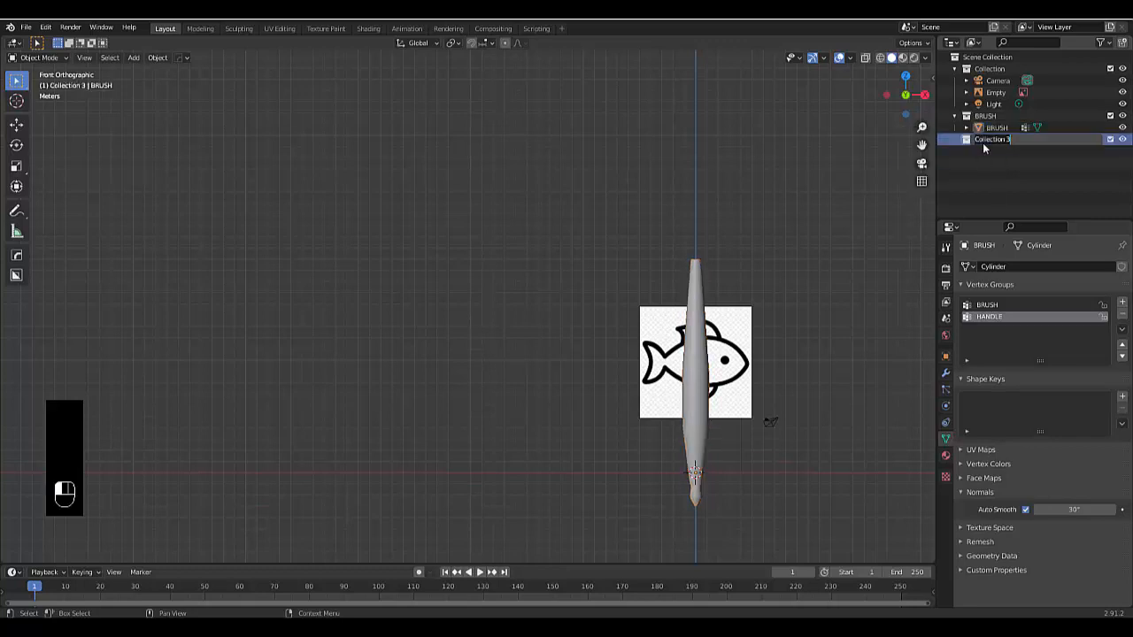
pyautogui.write('CURVE')
pyautogui.press('Return')
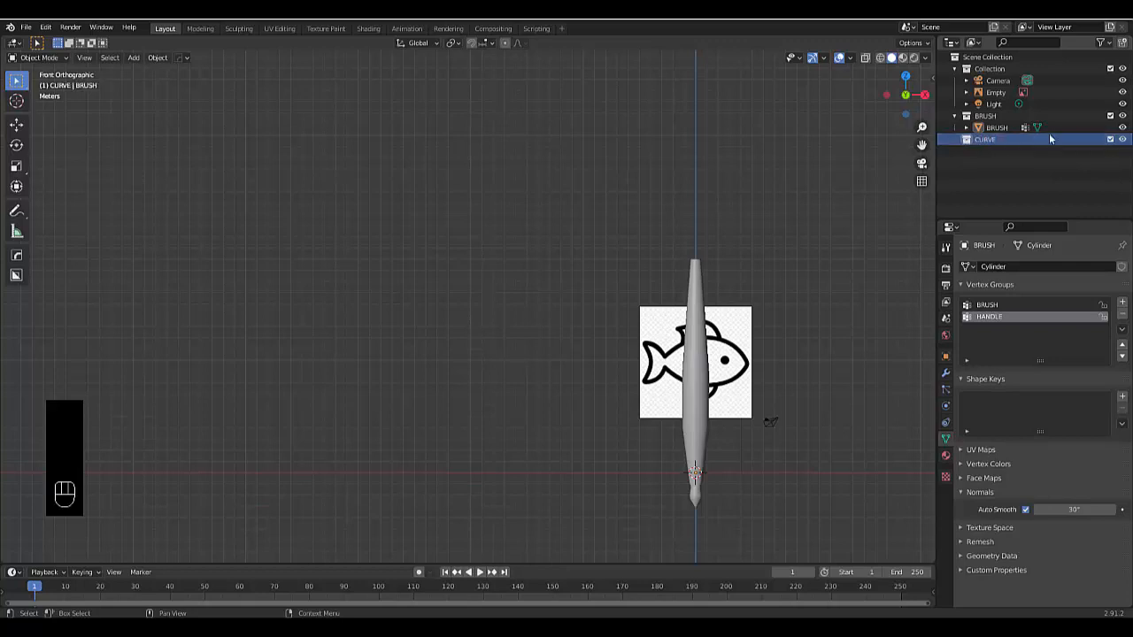
# Hide the BRUSH collection in the viewport and select the fish reference image
pyautogui.click(1121, 119)
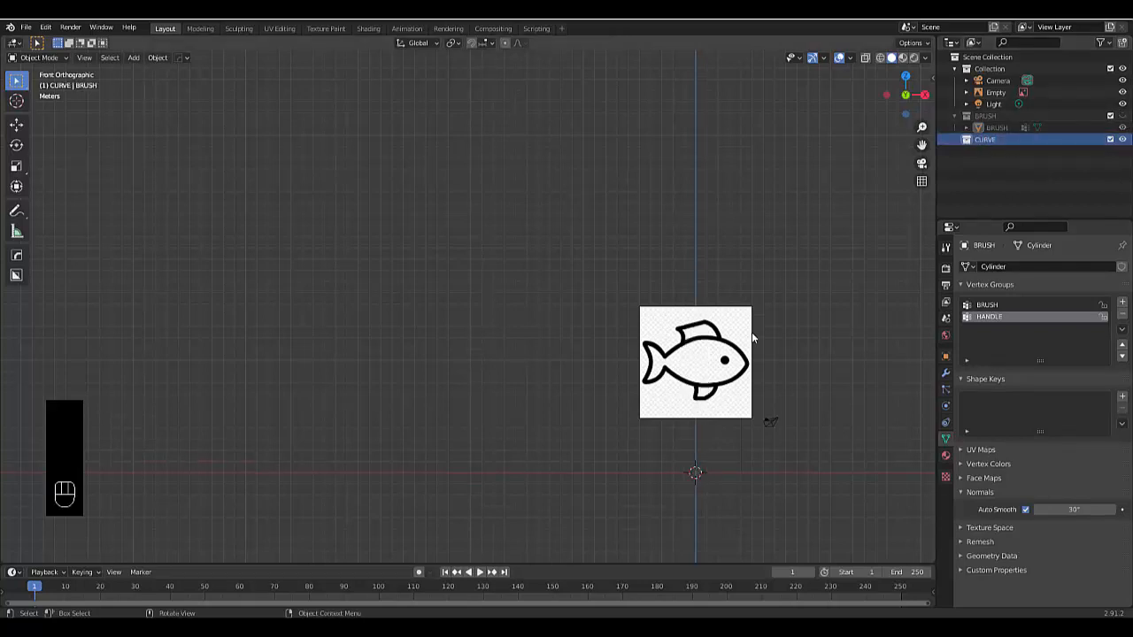
pyautogui.scroll(6, 699, 368)
pyautogui.scroll(-1, 684, 371)
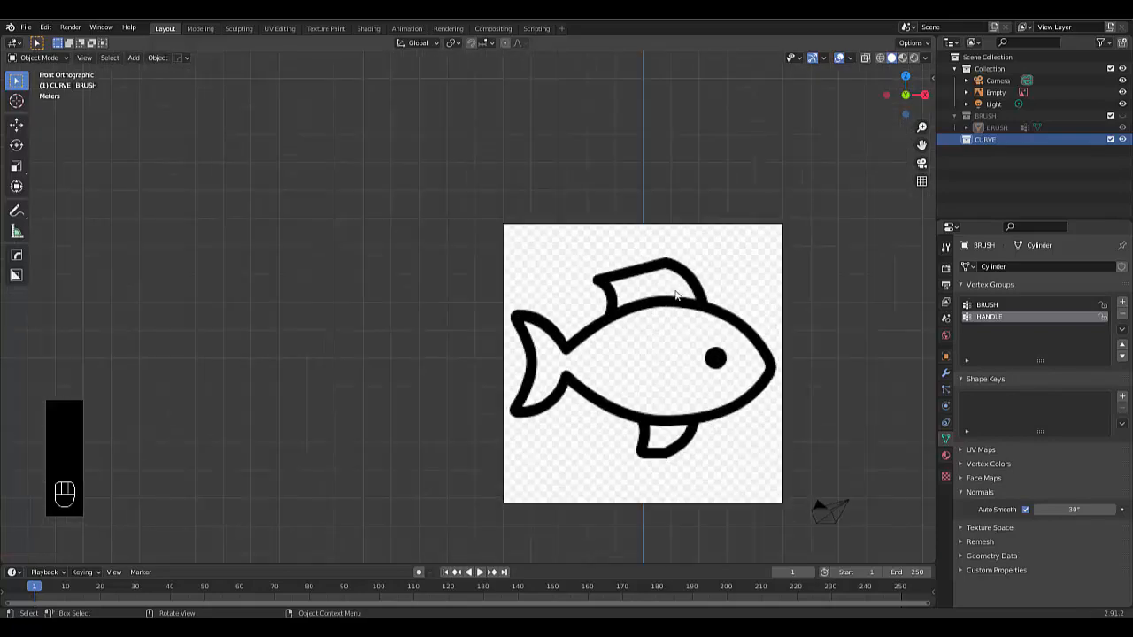
pyautogui.click(667, 288)
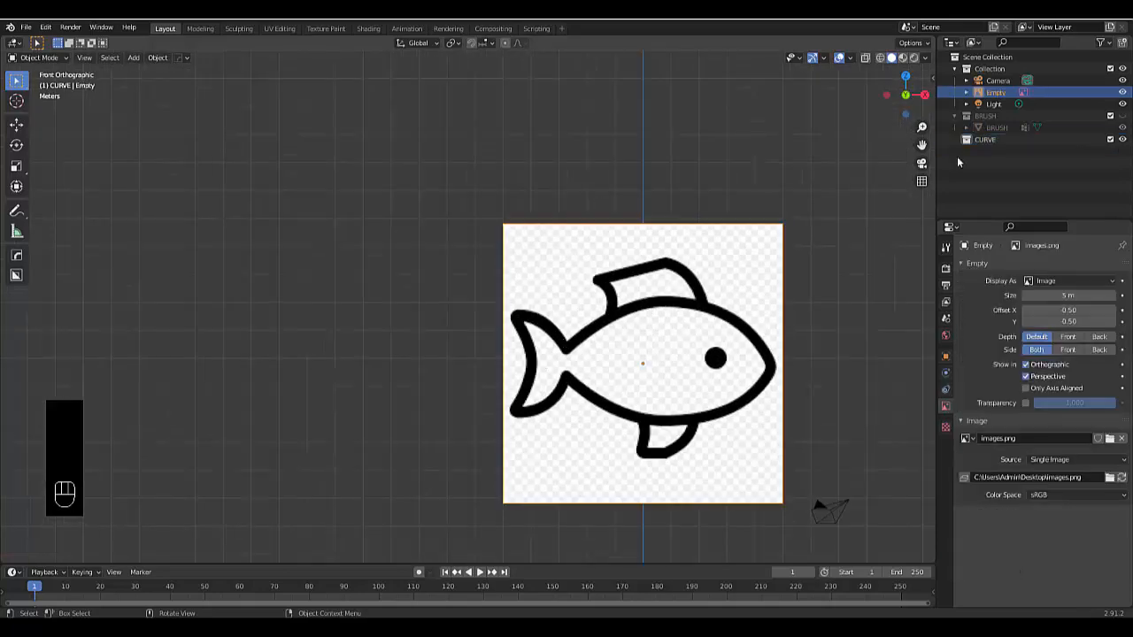
pyautogui.scroll(-1, 625, 362)
pyautogui.scroll(-1, 624, 363)
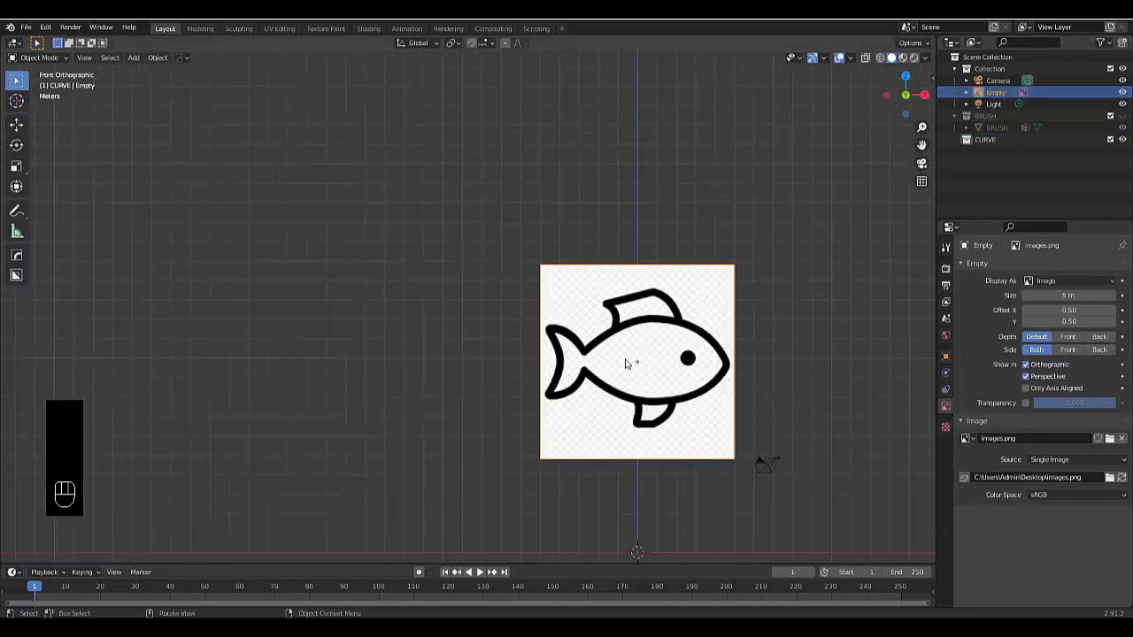
pyautogui.scroll(1, 630, 363)
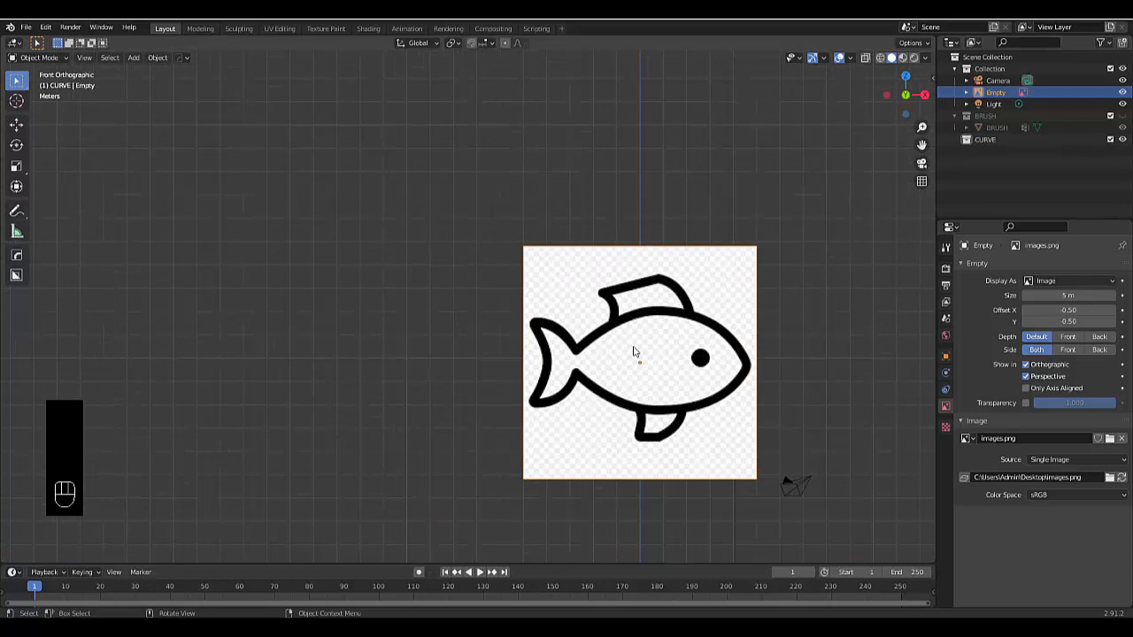
# Show the selectable and disable-in-renders restriction toggles in the Outliner
pyautogui.click(1100, 43)
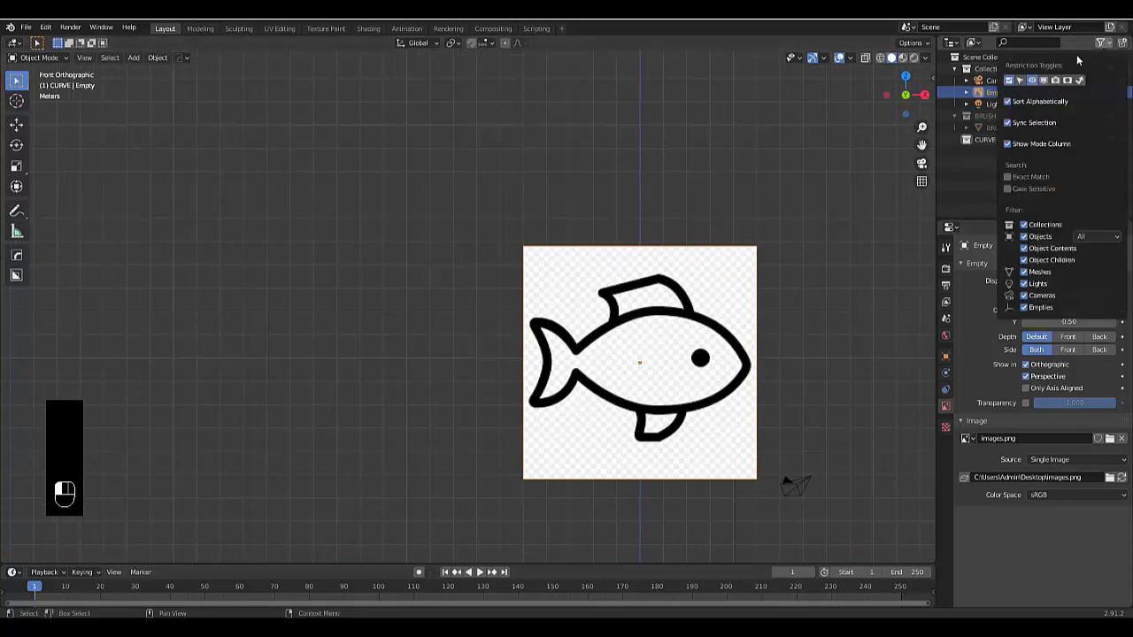
pyautogui.click(1019, 81)
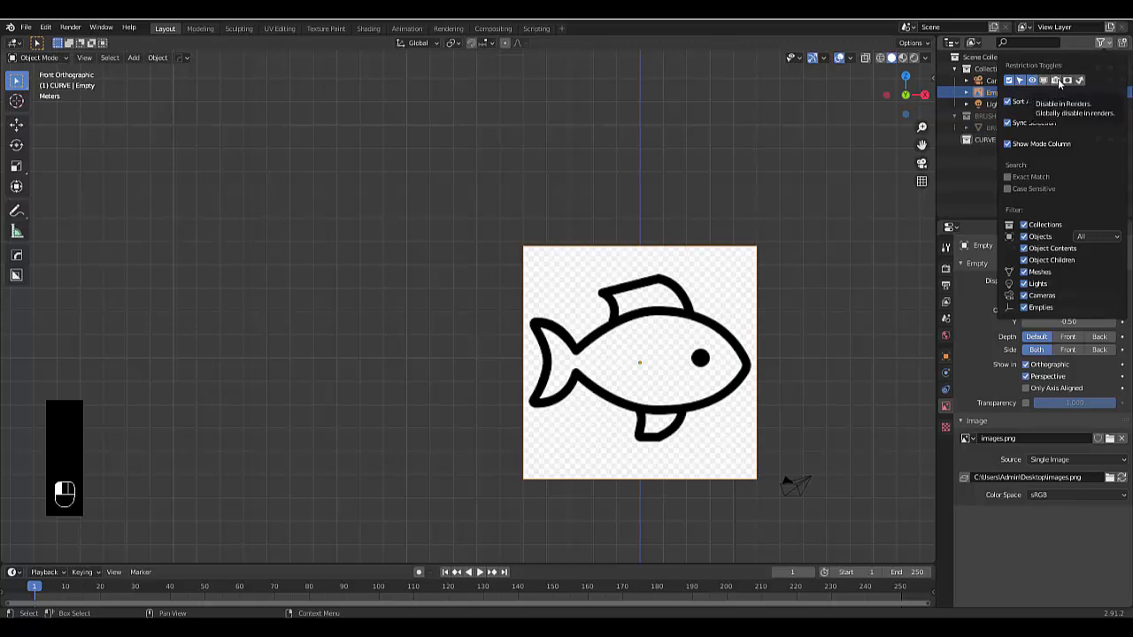
pyautogui.click(1059, 81)
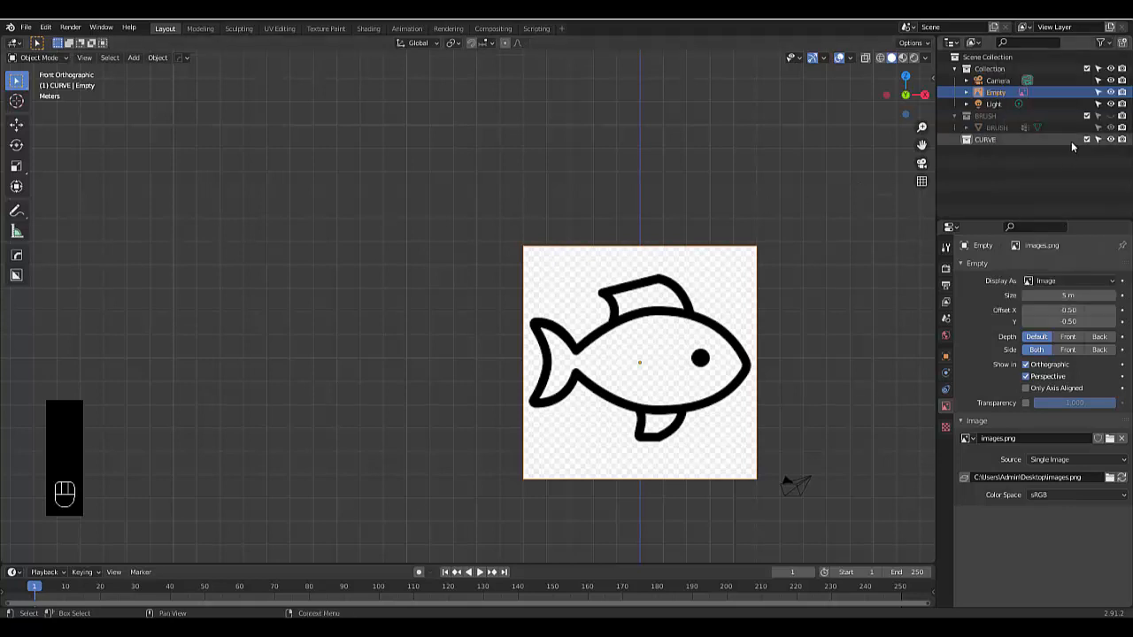
# Move the fish reference image back along the Y axis by about 10.2 m
pyautogui.click(1098, 94)
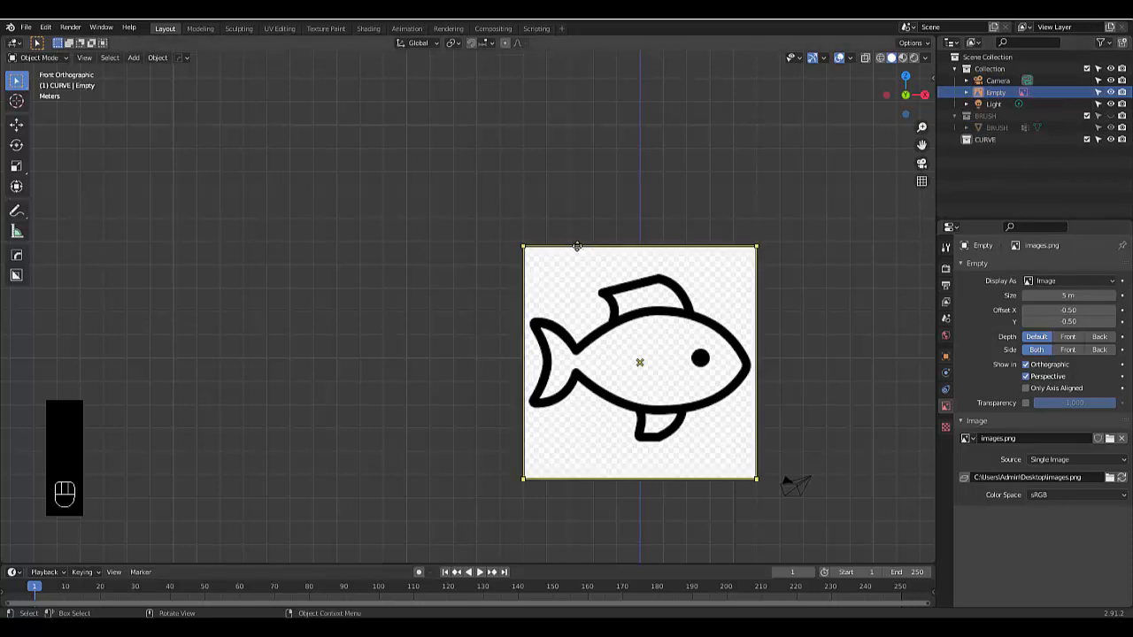
pyautogui.scroll(-3, 577, 248)
pyautogui.moveTo(587, 251); pyautogui.dragTo(682, 293, button='middle')
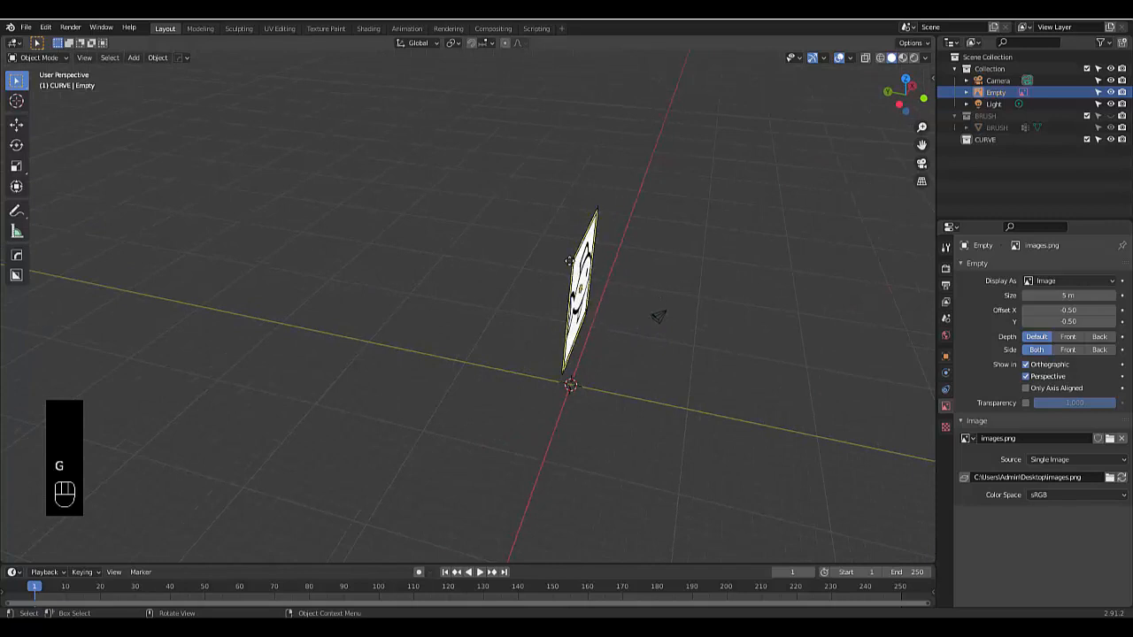
pyautogui.press('g')
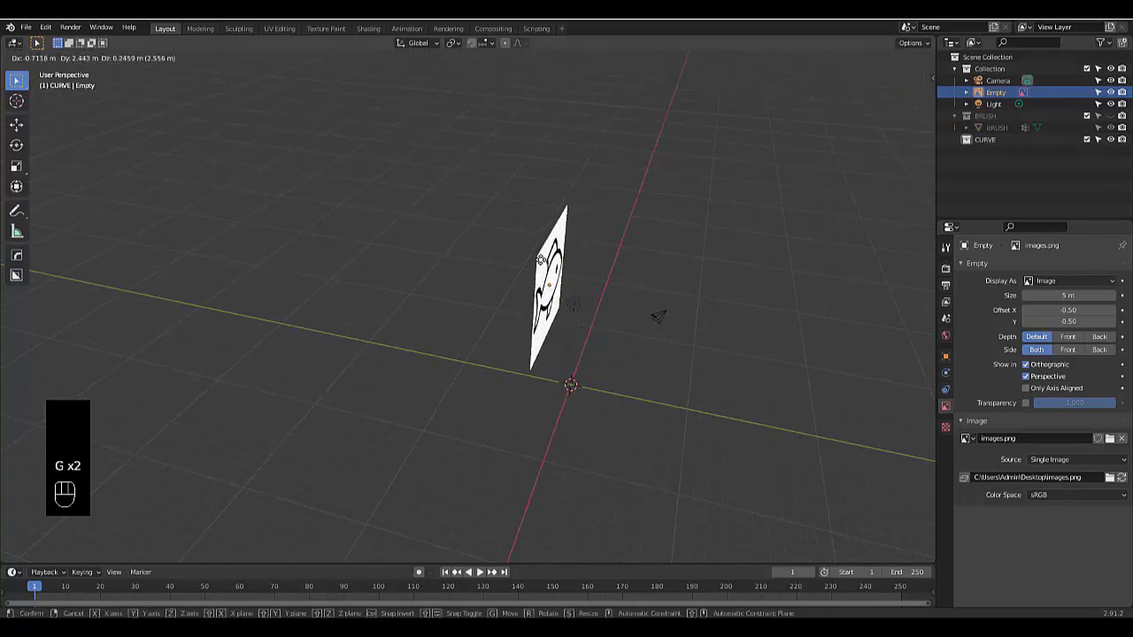
pyautogui.press('y')
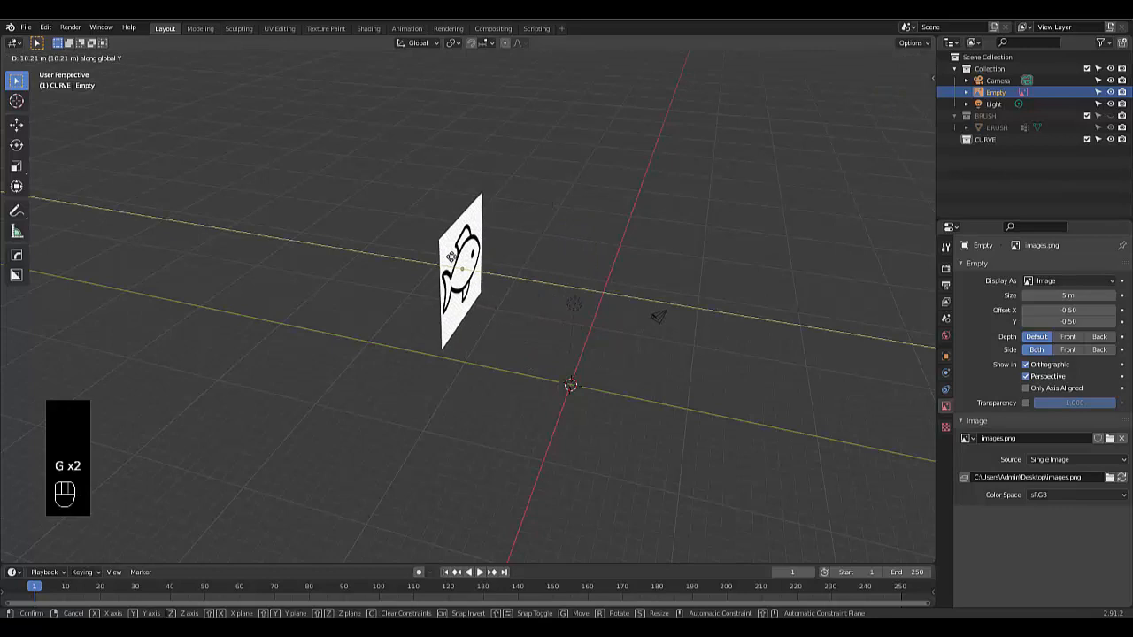
pyautogui.click(451, 256)
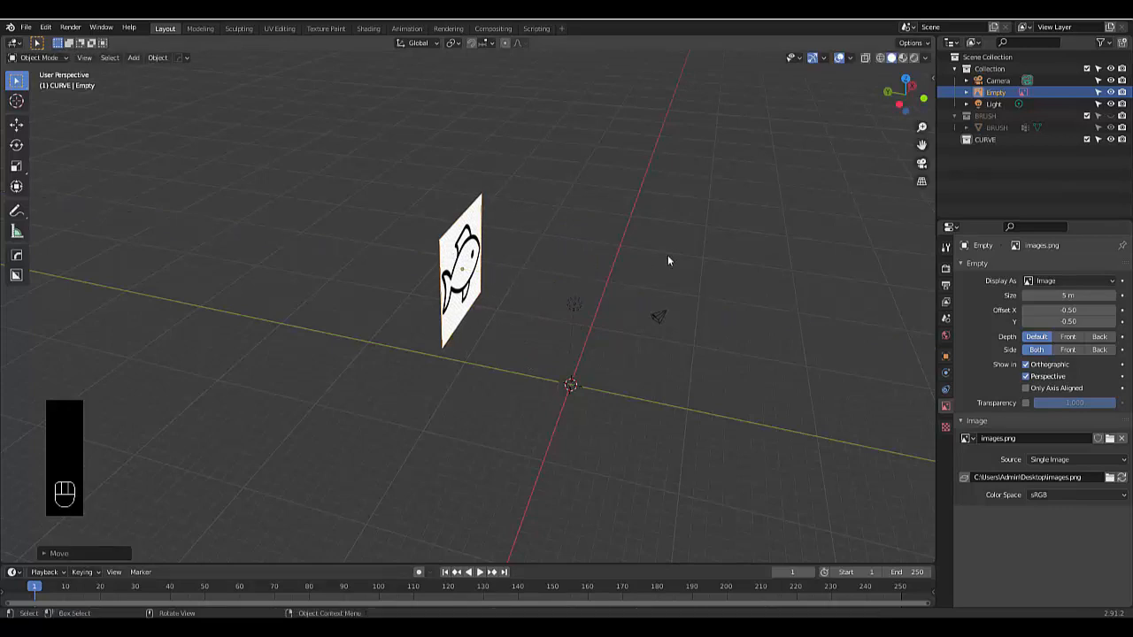
# Disable viewport selection for the fish reference image and return to front view
pyautogui.click(1098, 93)
pyautogui.press('KP_1')
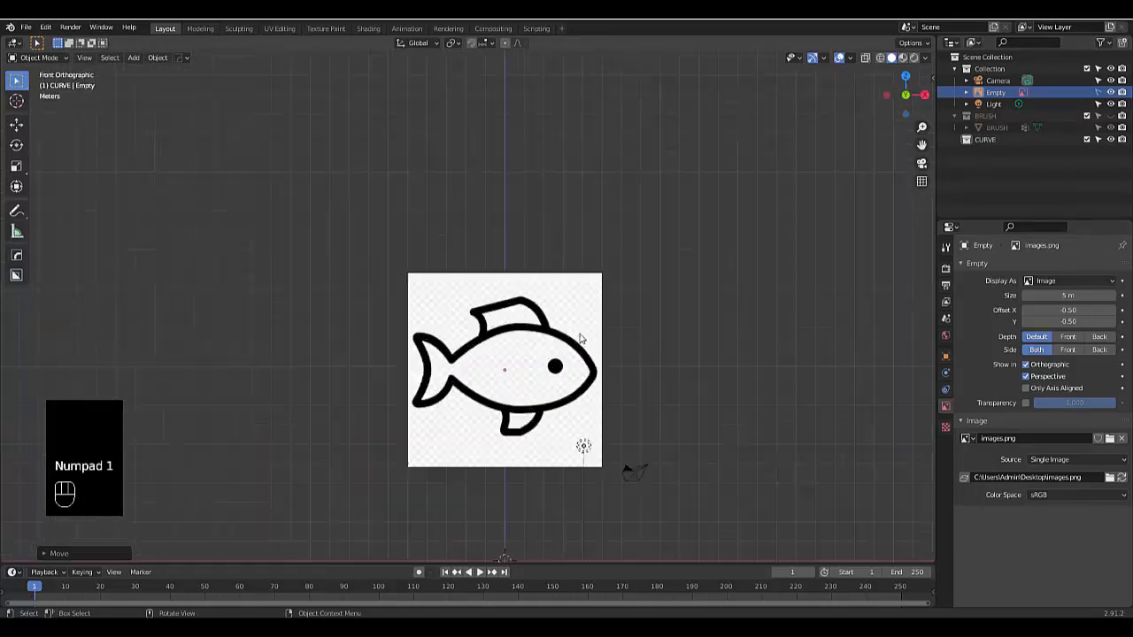
pyautogui.scroll(2, 428, 444)
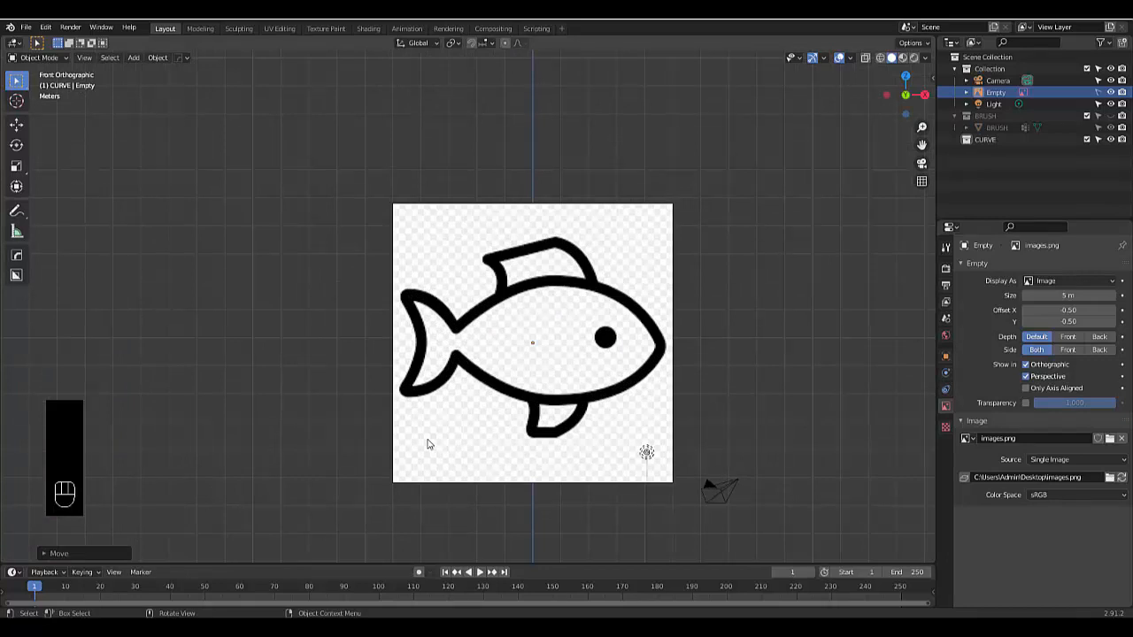
# Add a Path curve to the CURVE collection
pyautogui.hotkey('shift', 'a')
pyautogui.moveTo(419, 322)
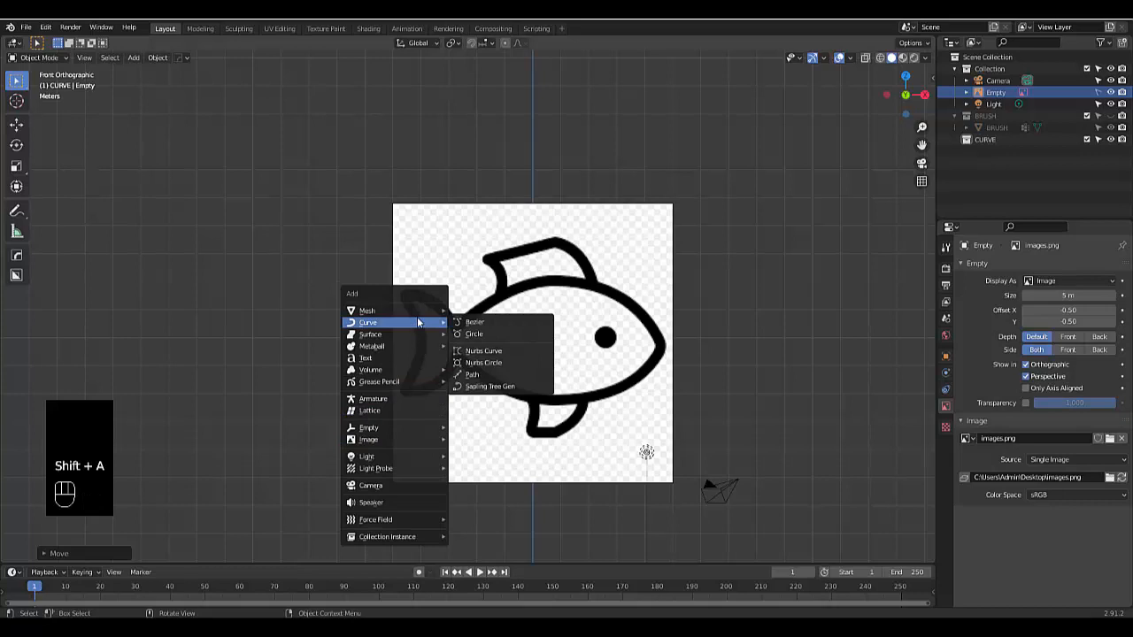
pyautogui.click(497, 383)
pyautogui.scroll(-6, 580, 442)
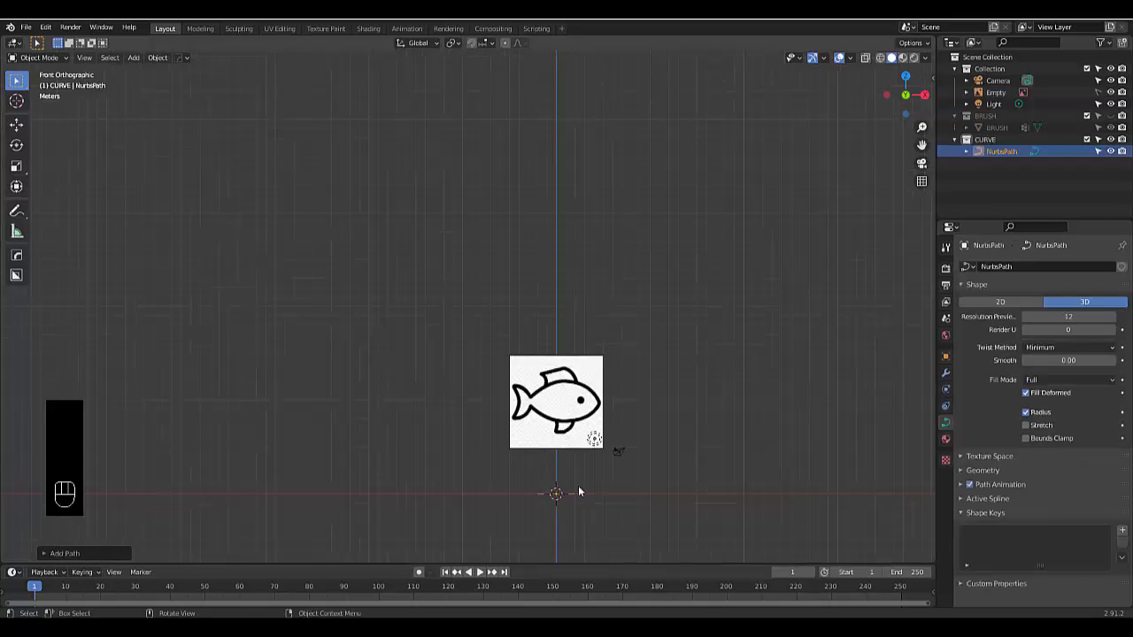
# Move the path up along Z by about 11.8 m to the base of the fish's upper fin, then deselect it
pyautogui.scroll(3, 576, 494)
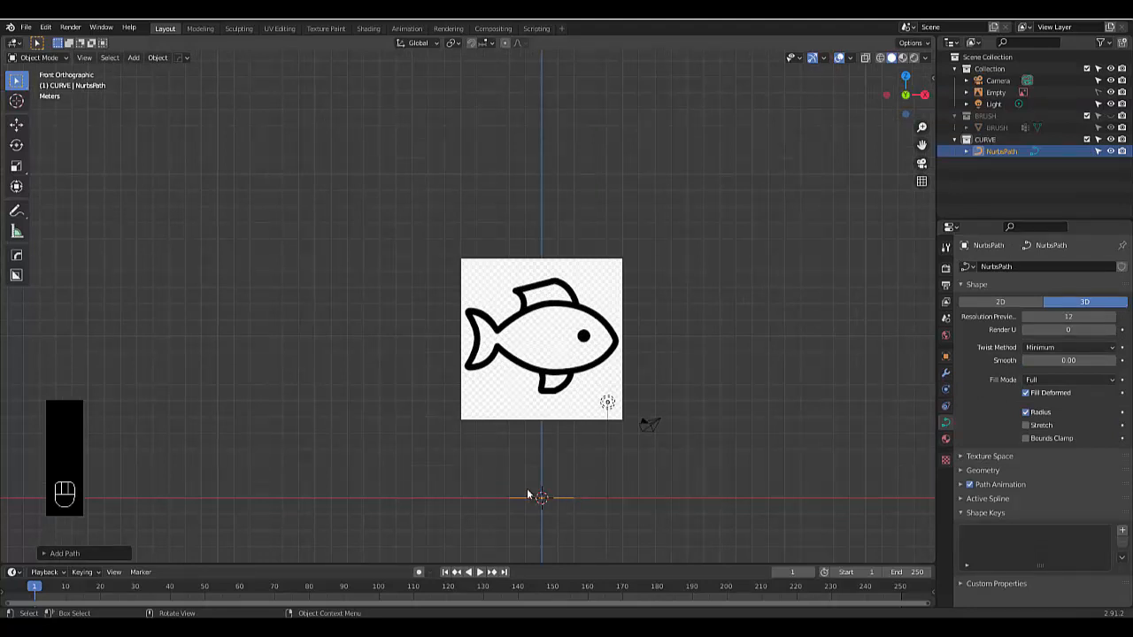
pyautogui.scroll(2, 518, 482)
pyautogui.press('g')
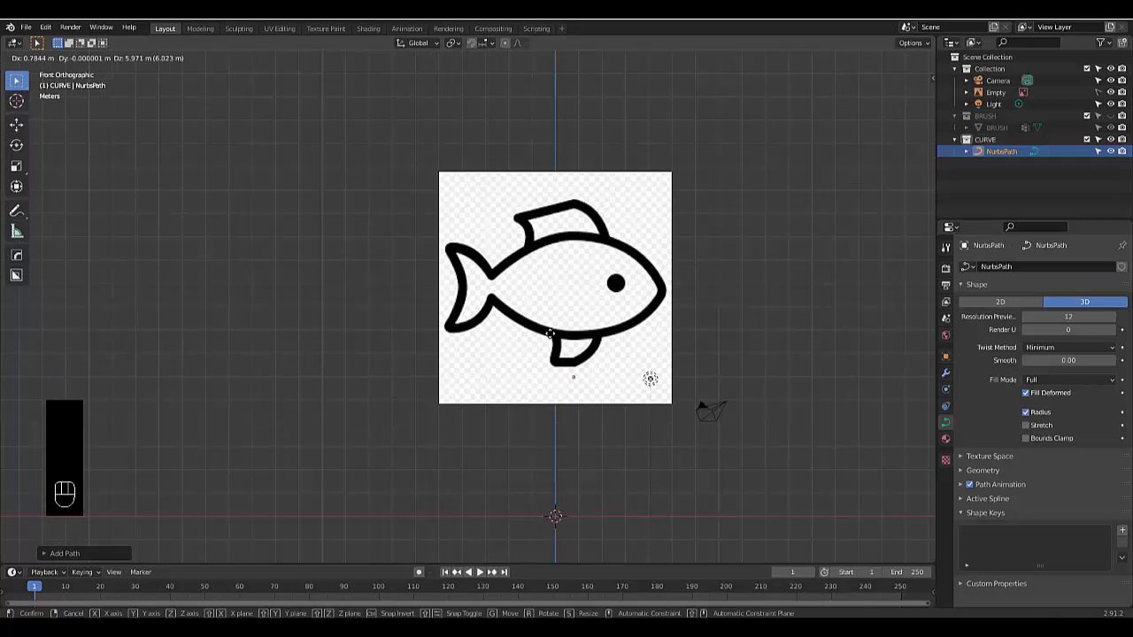
pyautogui.press('z')
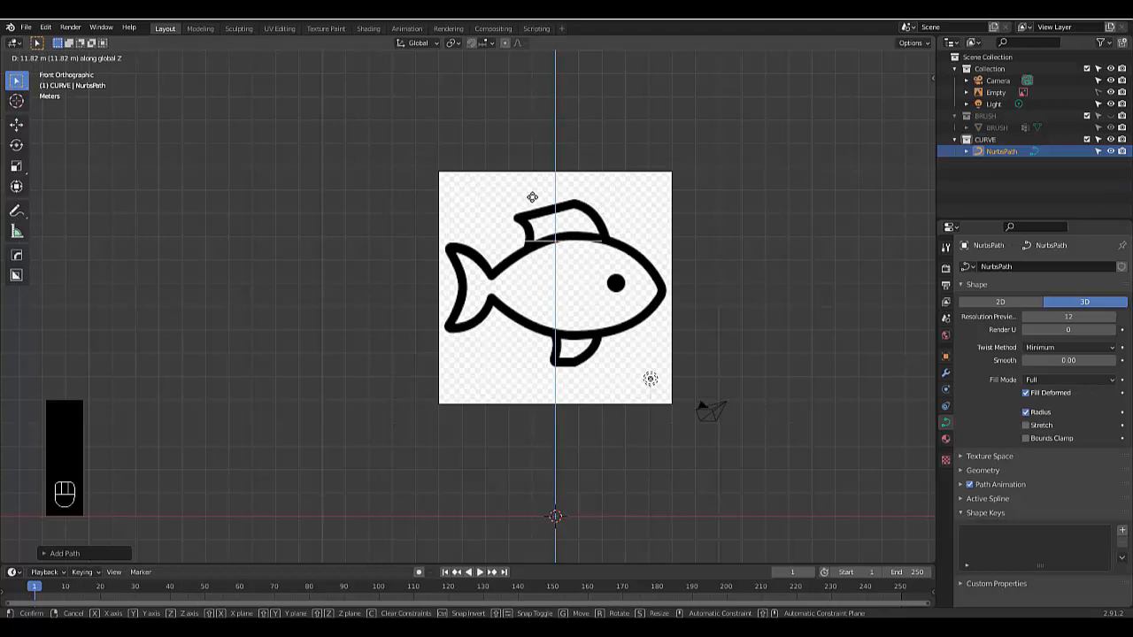
pyautogui.click(533, 199)
pyautogui.click(560, 184)
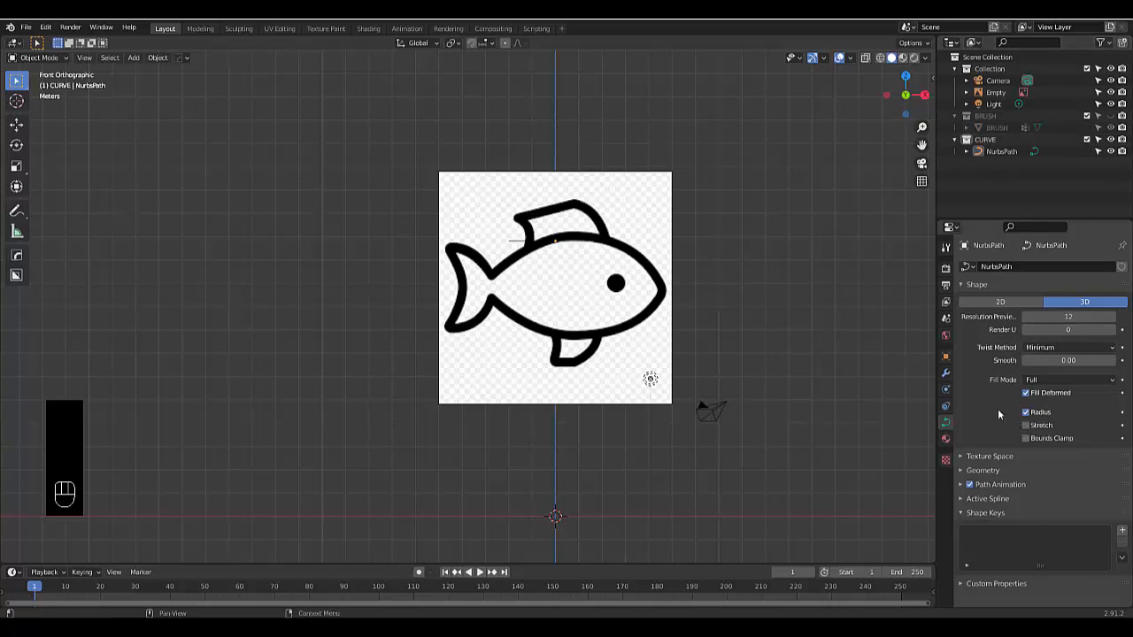
# Set the fish reference image's depth to Back and its transparency value to 0.5, keeping the image unselectable
pyautogui.click(996, 93)
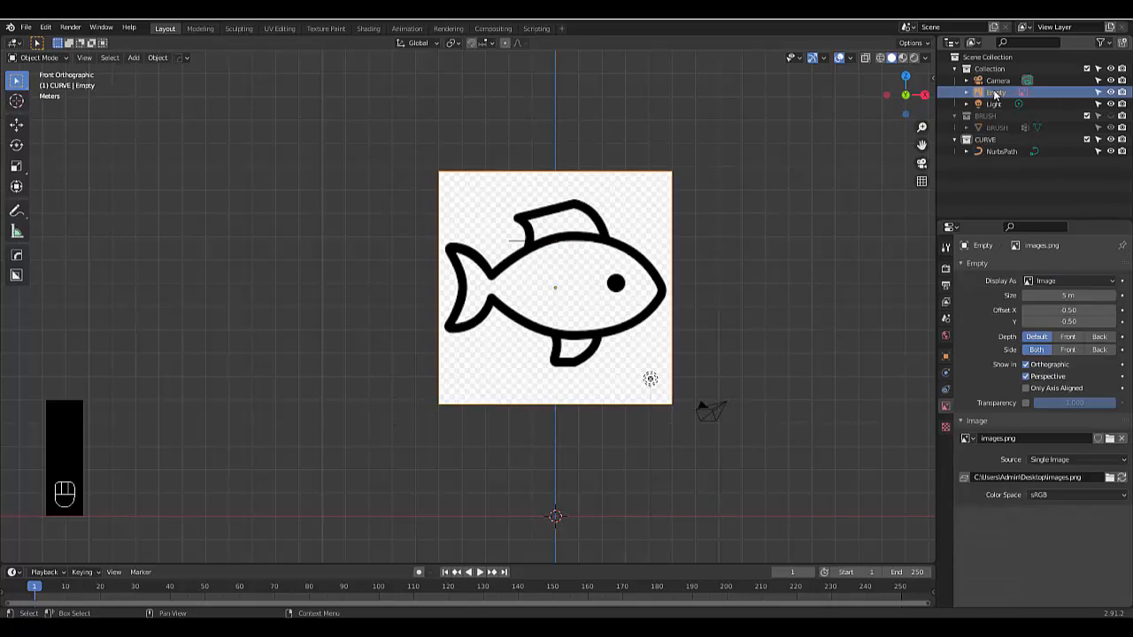
pyautogui.click(1097, 336)
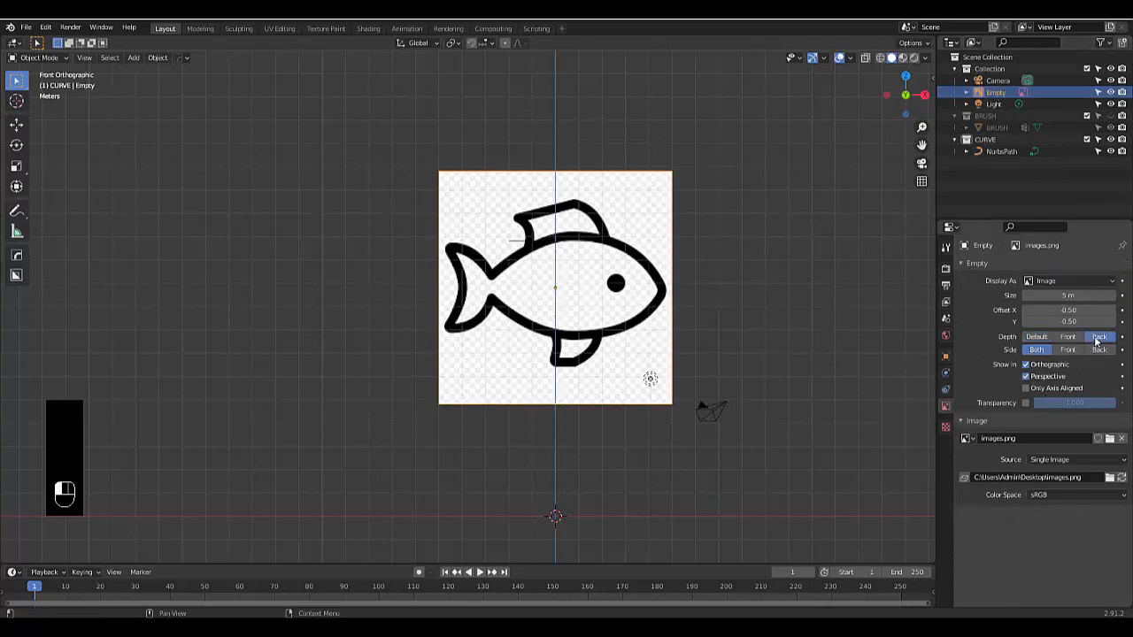
pyautogui.click(1024, 402)
pyautogui.click(1053, 404)
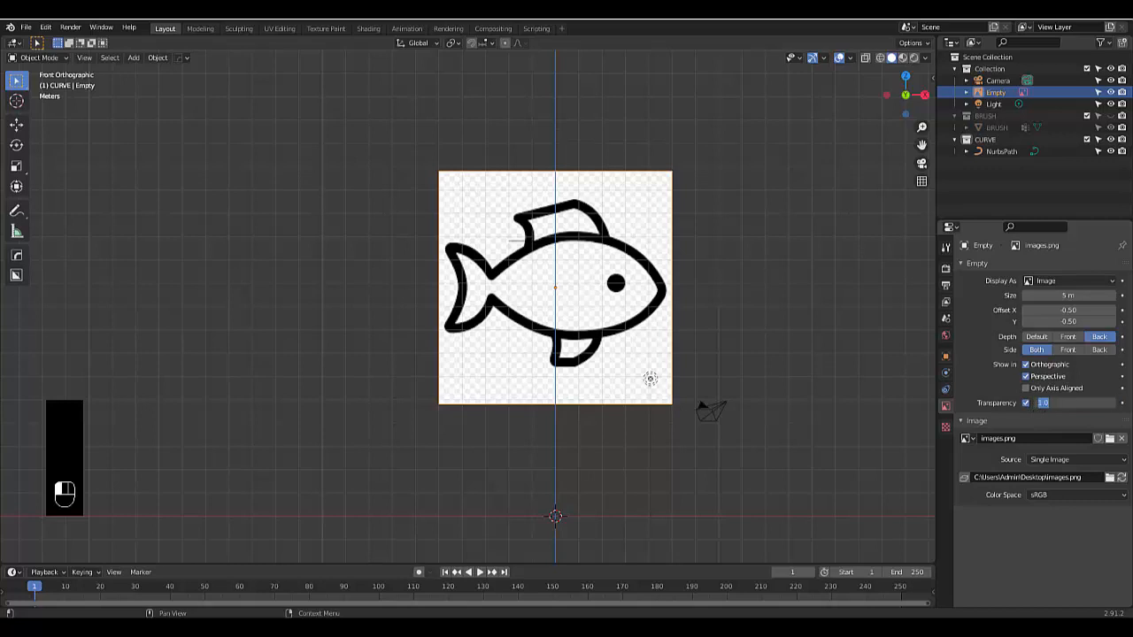
pyautogui.write('0.5')
pyautogui.press('Return')
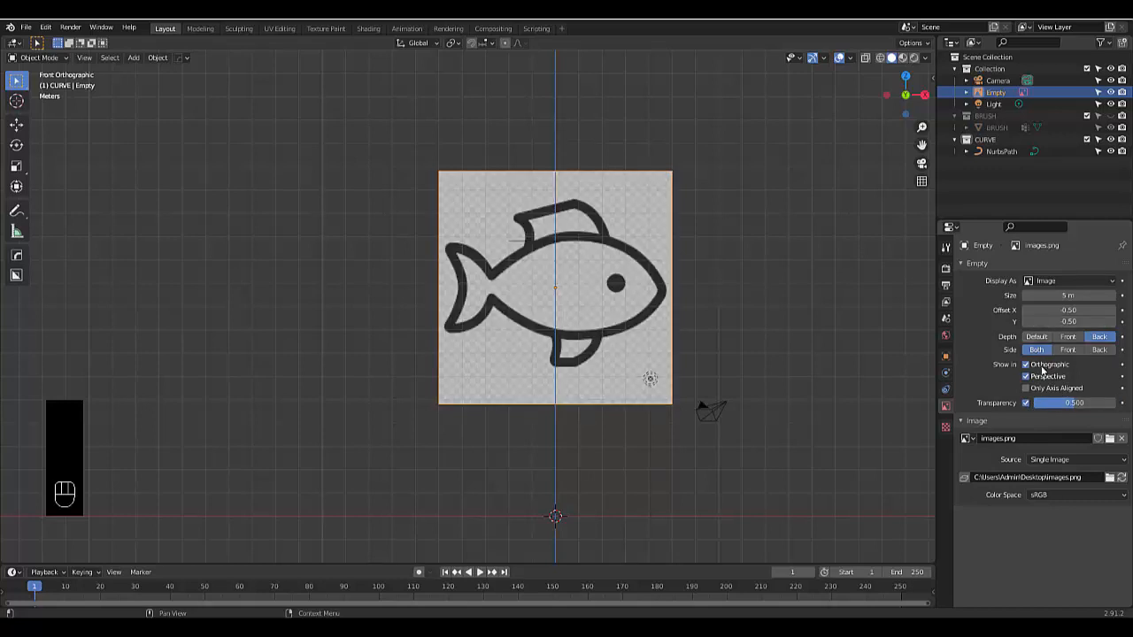
pyautogui.click(1097, 92)
# Select the path curve and move it so its front end meets the tip of the fish's nose
pyautogui.click(983, 151)
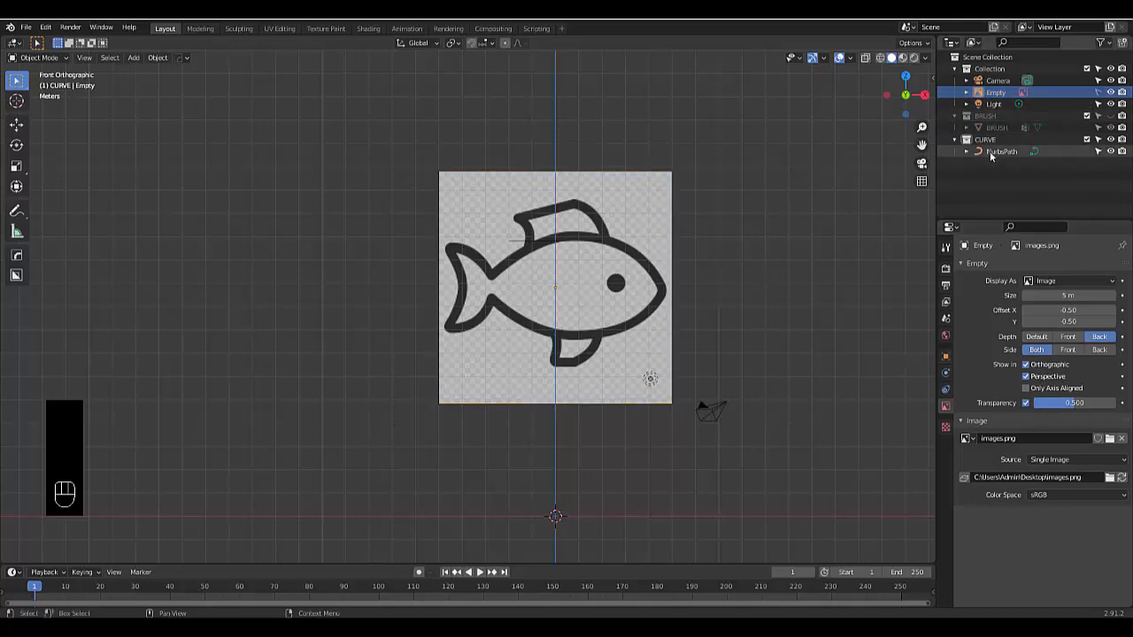
pyautogui.scroll(6, 641, 208)
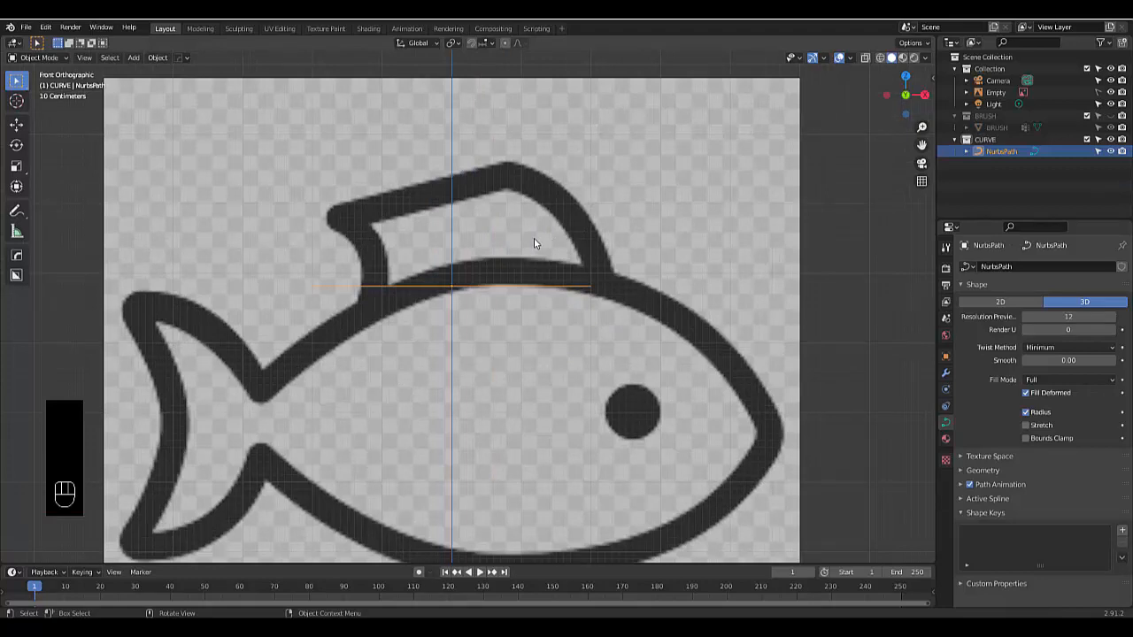
pyautogui.press('g')
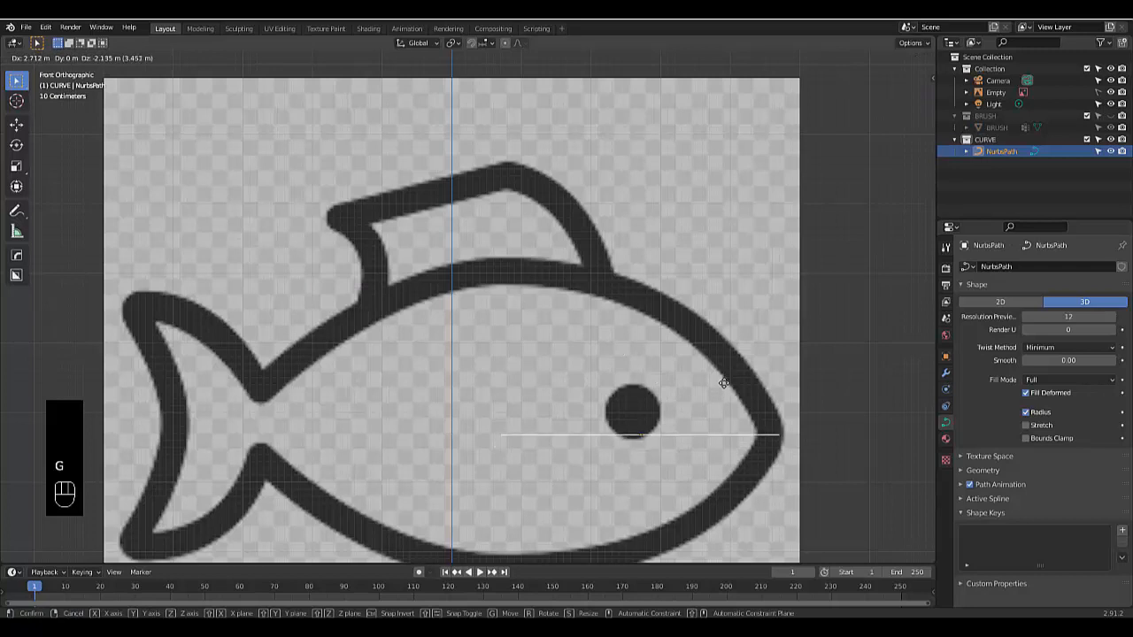
pyautogui.click(723, 384)
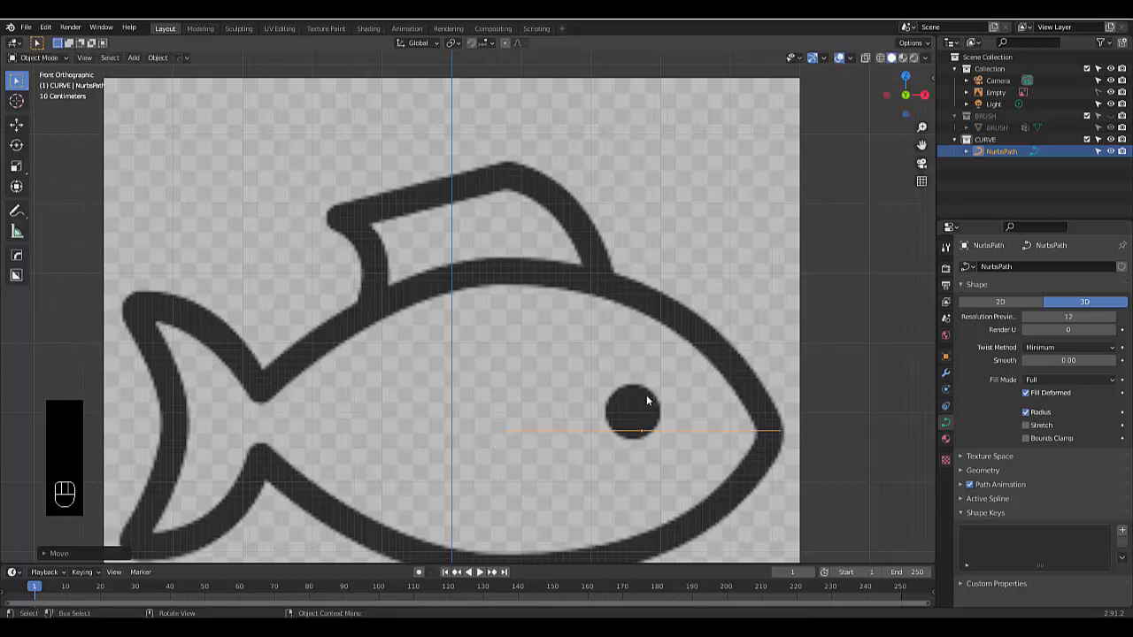
# Edit the path and move its control points after the nose point to follow the fish's upper outline to just behind the fin's front base
pyautogui.press('Tab')
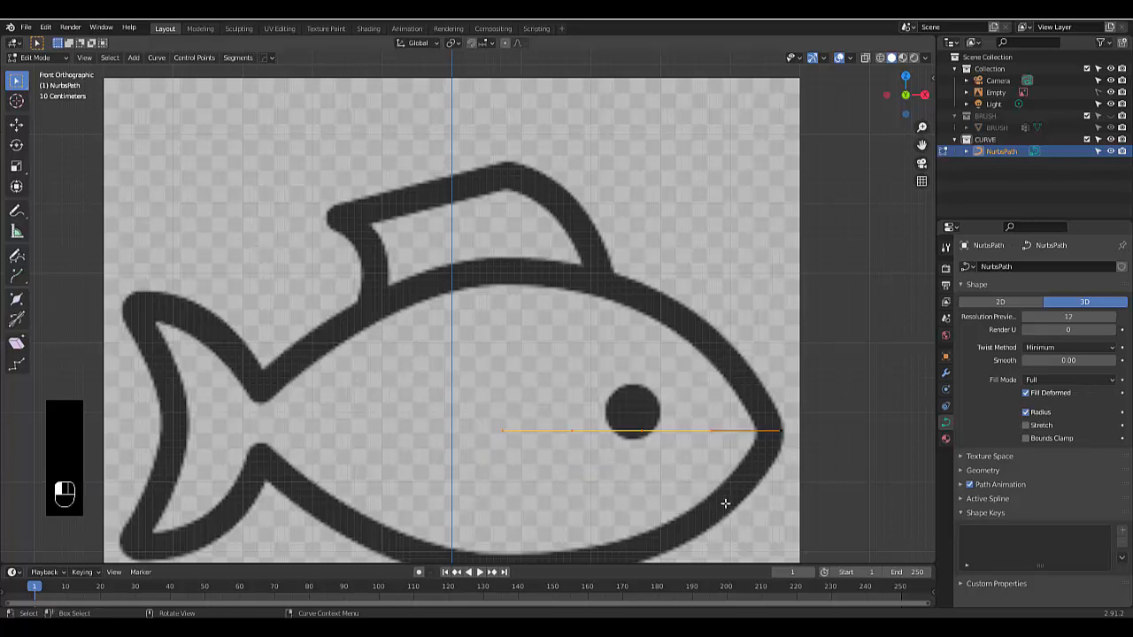
pyautogui.press('g')
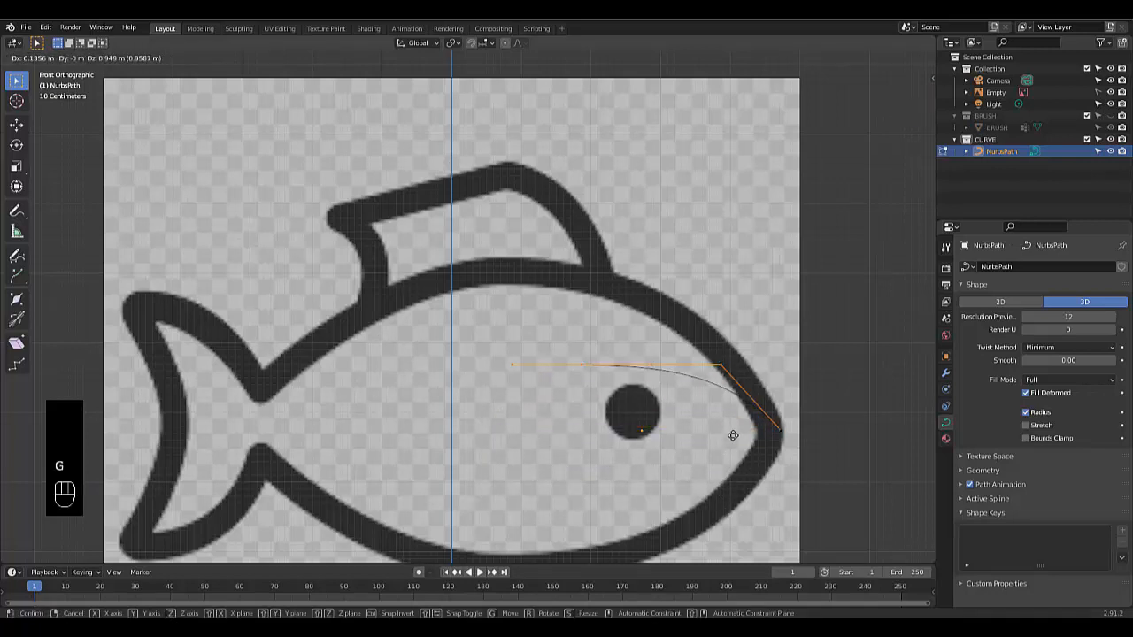
pyautogui.click(734, 426)
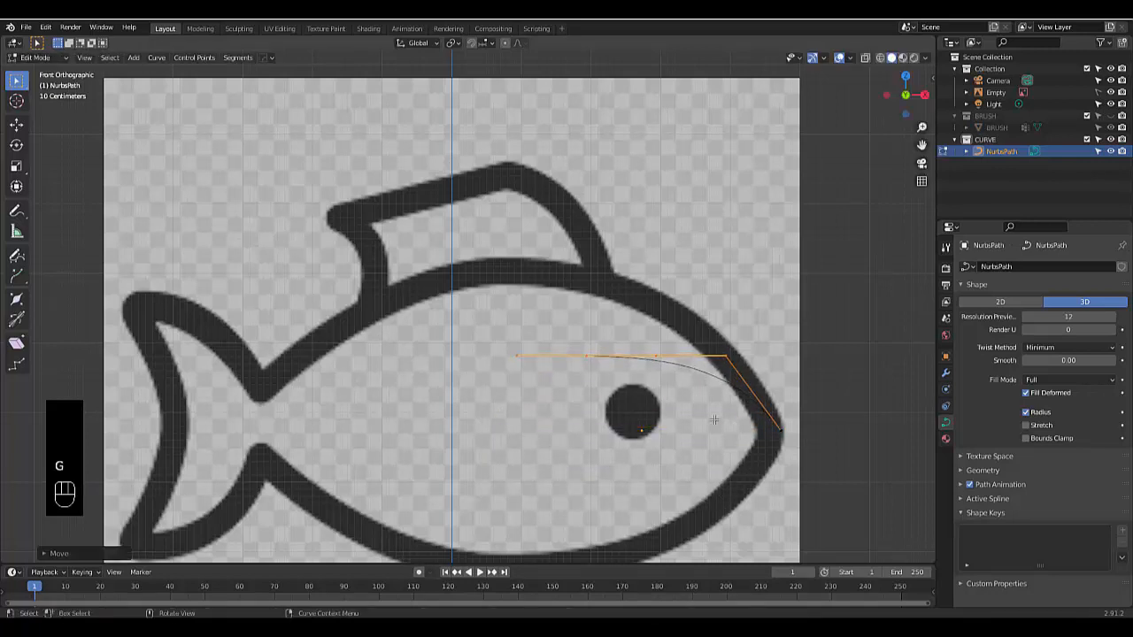
pyautogui.press('g')
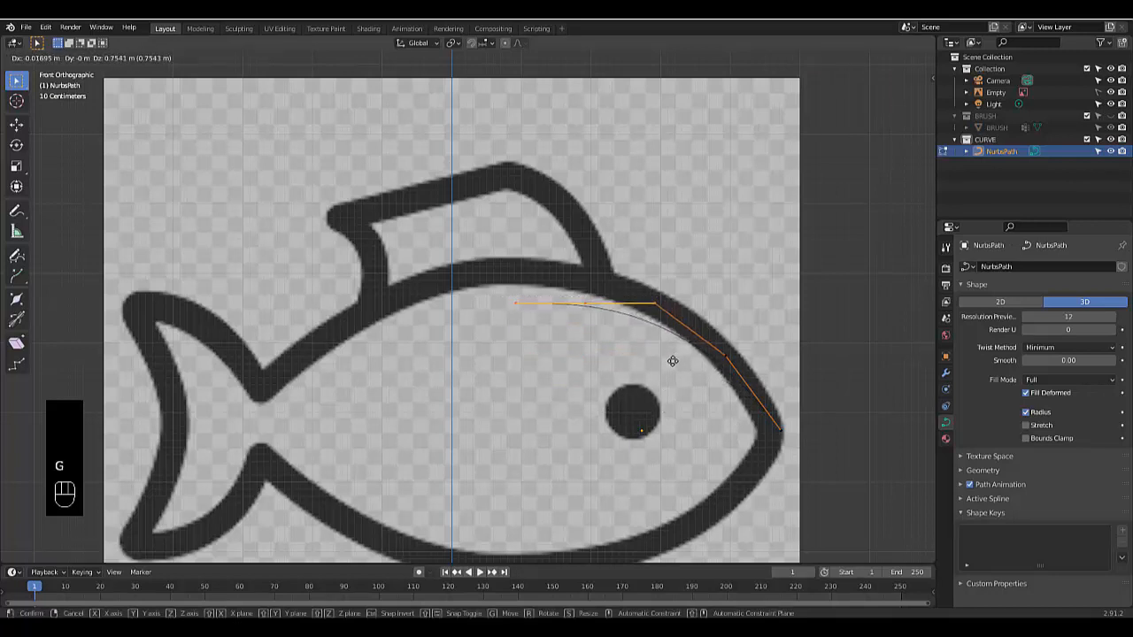
pyautogui.click(673, 357)
pyautogui.moveTo(493, 266); pyautogui.dragTo(604, 373)
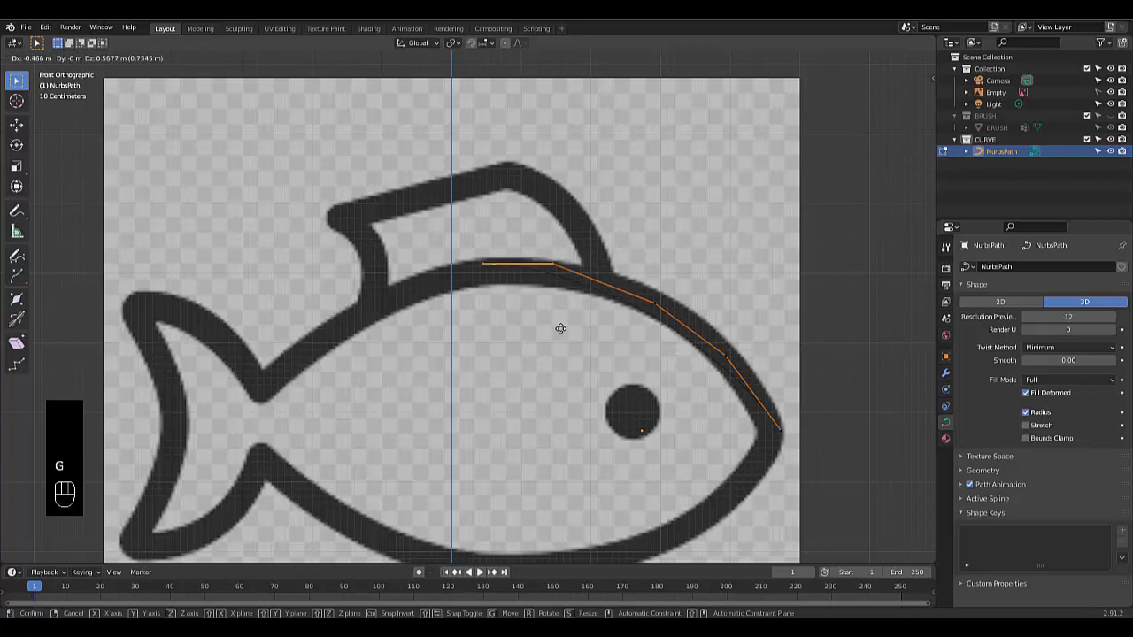
pyautogui.click(582, 330)
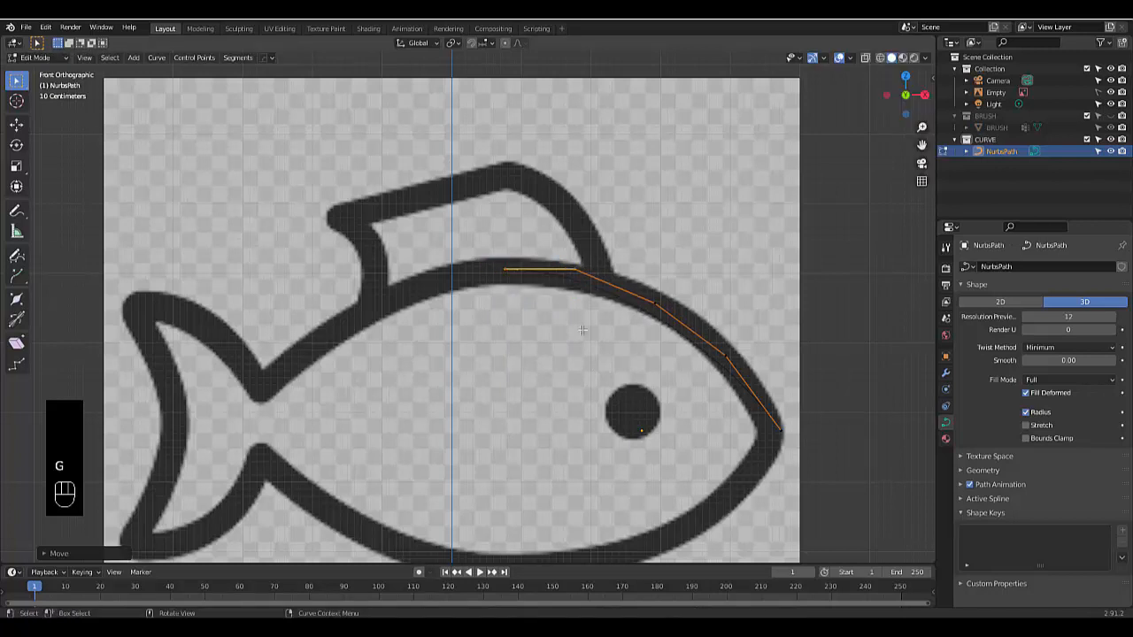
pyautogui.press('g')
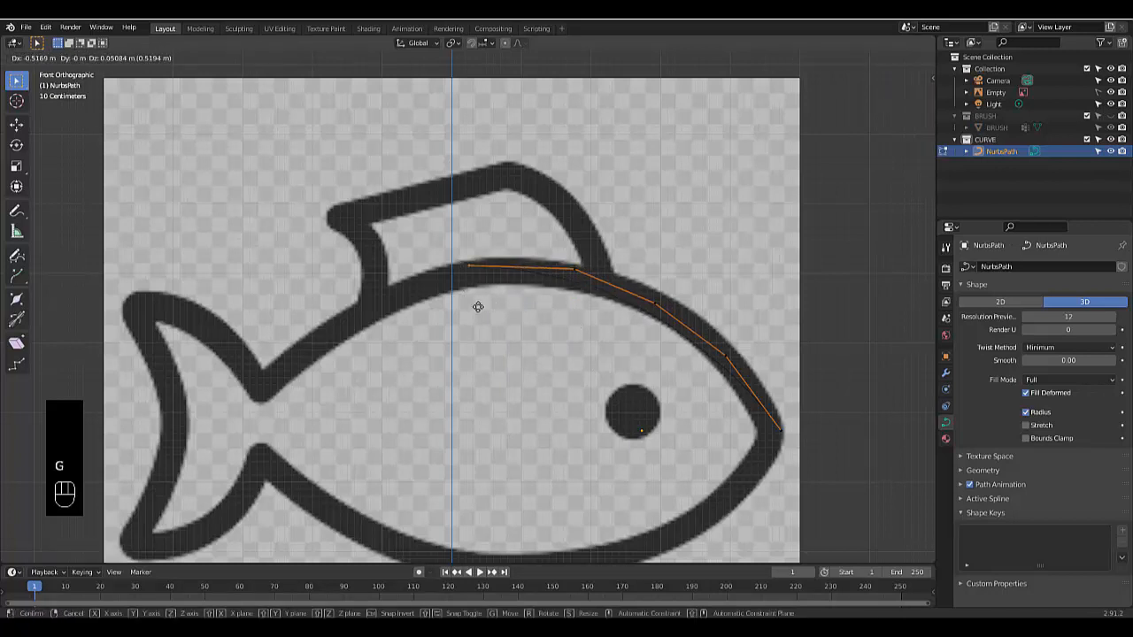
pyautogui.click(478, 313)
# Extrude two more control points from the path's end along the fish's back to the upper tail joint
pyautogui.scroll(-5, 455, 283)
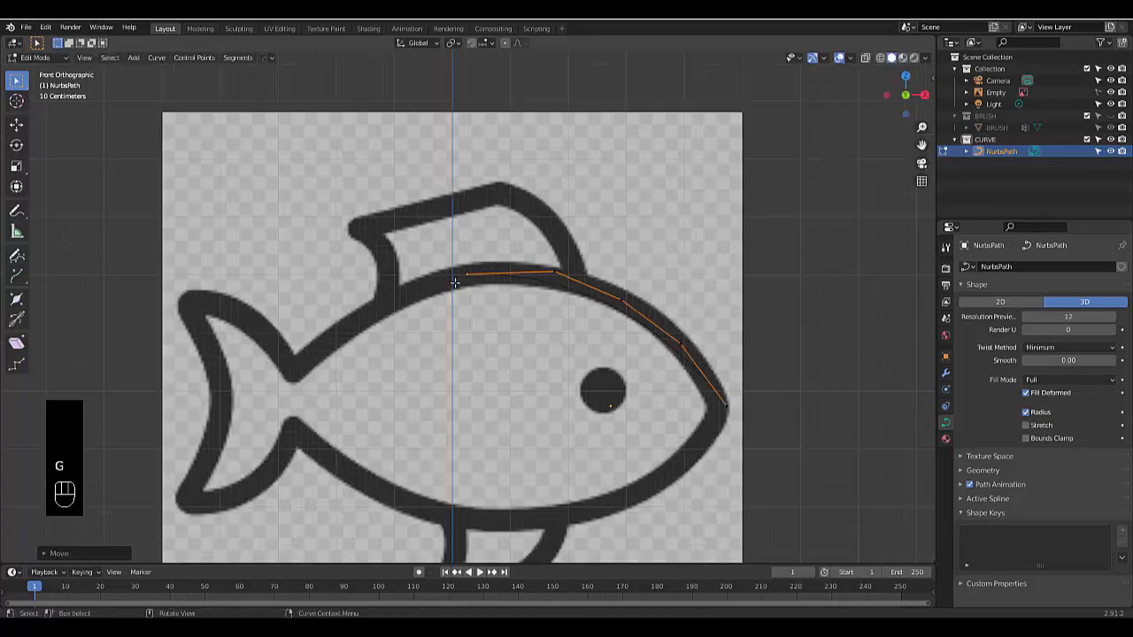
pyautogui.scroll(4, 390, 305)
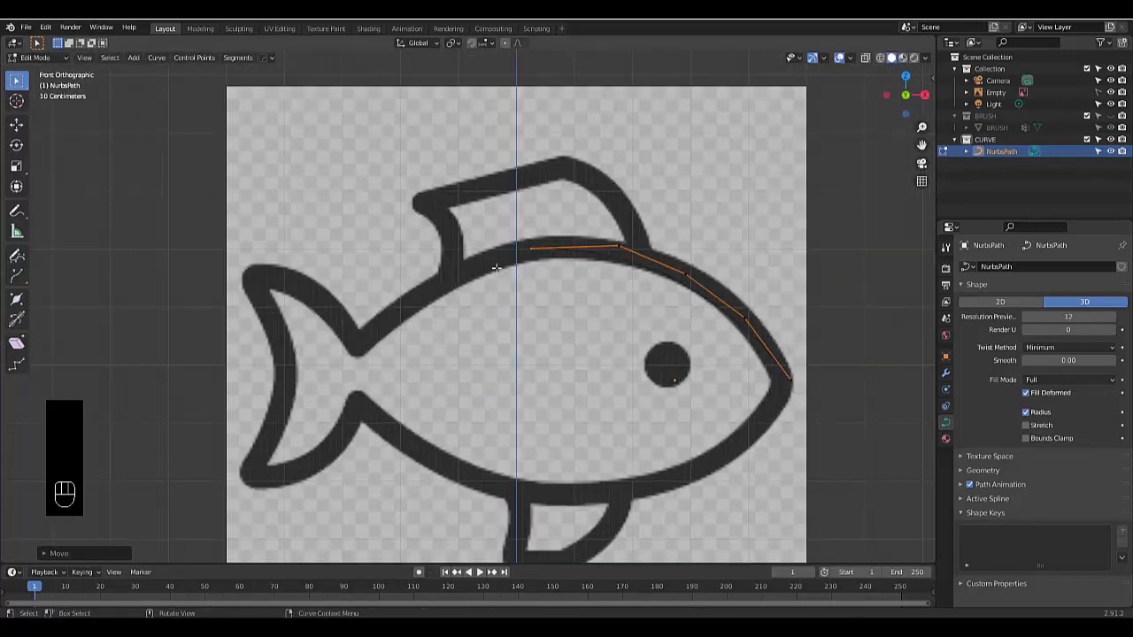
pyautogui.press('e')
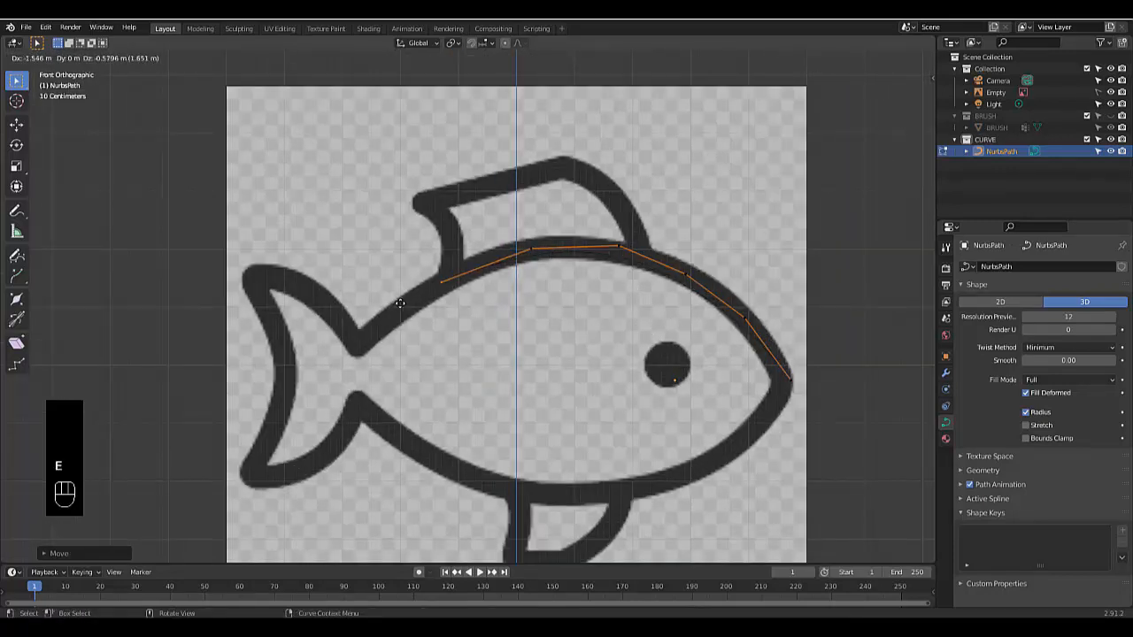
pyautogui.click(398, 303)
pyautogui.press('e')
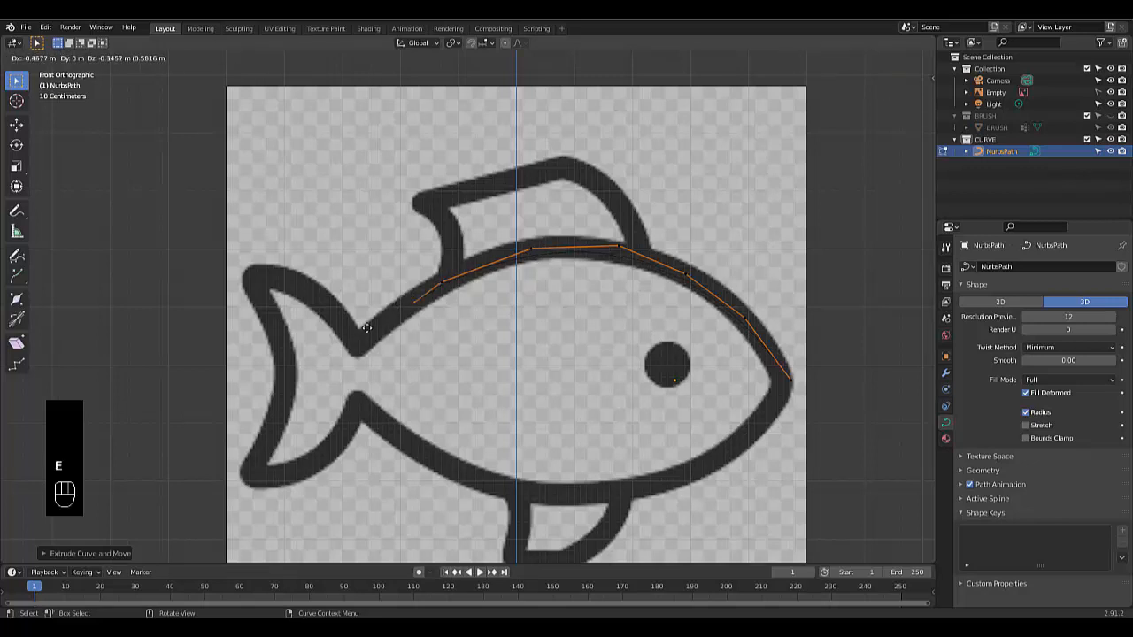
pyautogui.click(314, 368)
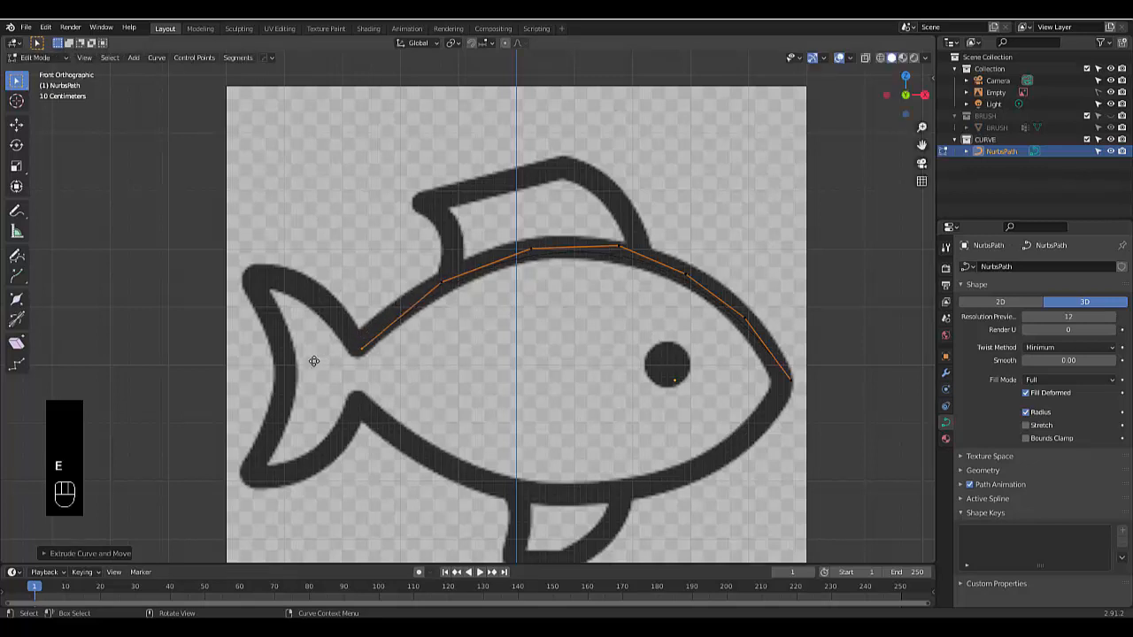
# Extrude five control points from the upper tail joint along the tail's upper edge and around its upper tip
pyautogui.press('e')
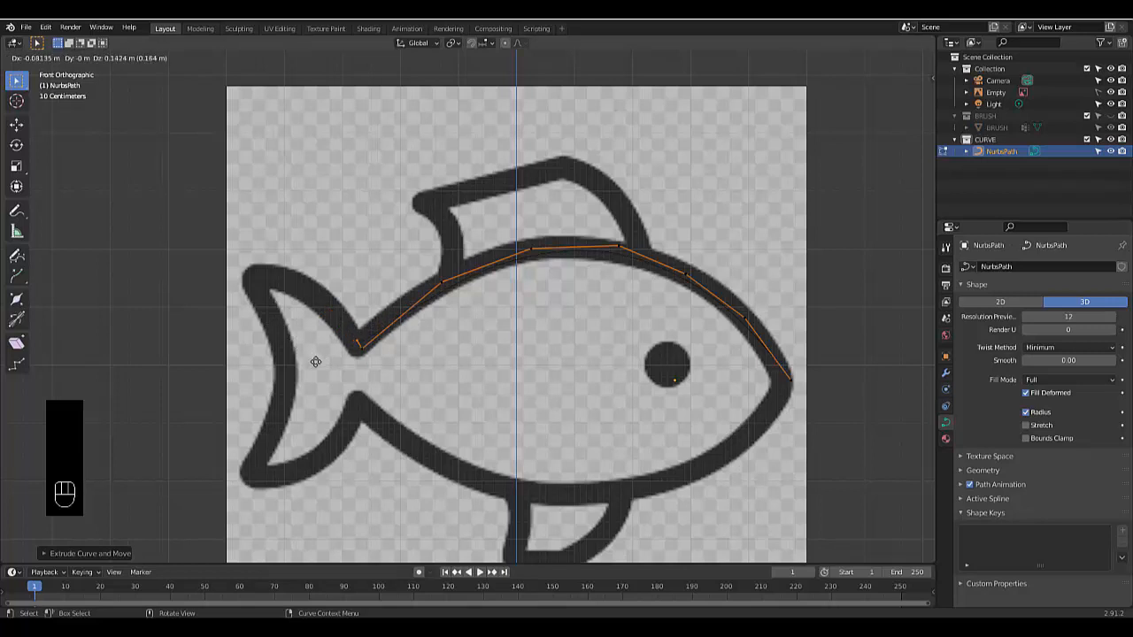
pyautogui.click(301, 354)
pyautogui.press('e')
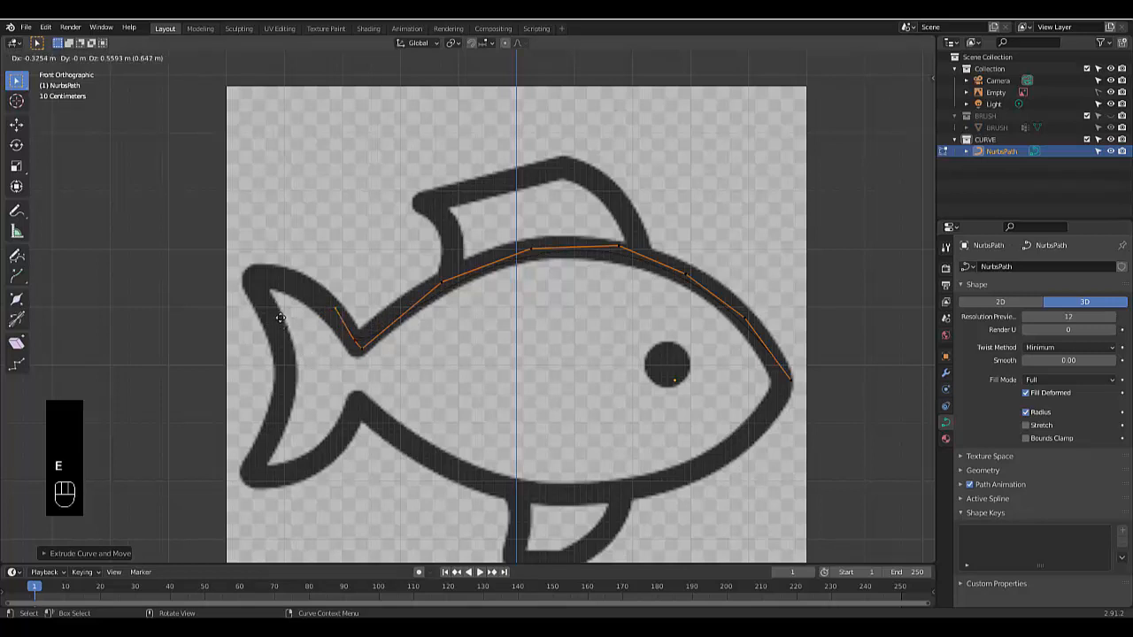
pyautogui.click(278, 315)
pyautogui.press('e')
pyautogui.click(230, 291)
pyautogui.press('e')
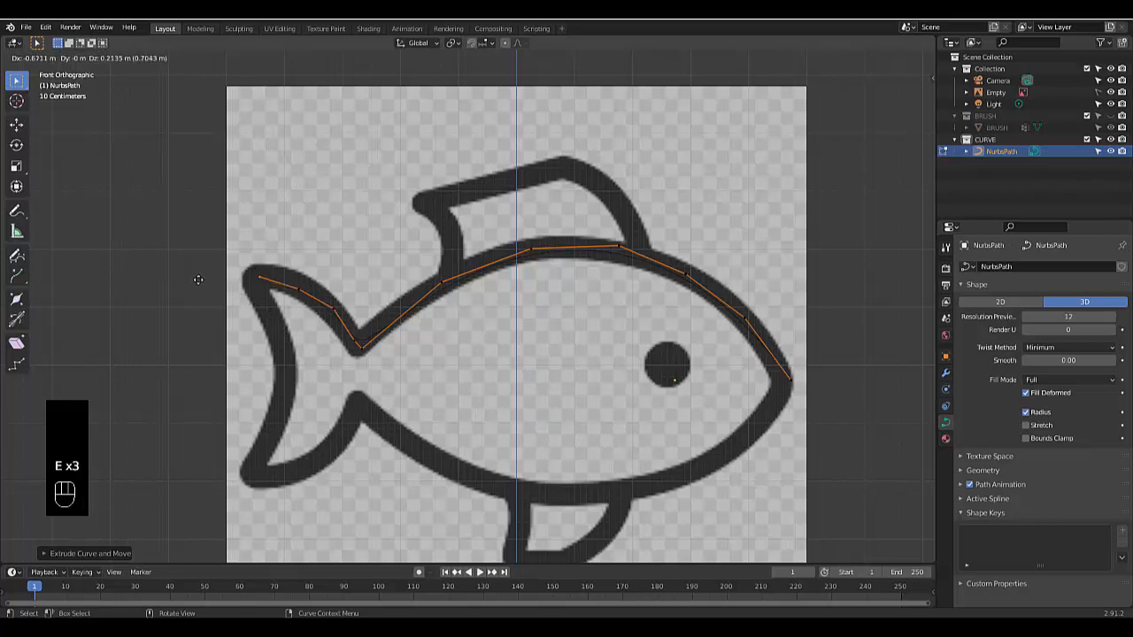
pyautogui.click(198, 279)
pyautogui.press('e')
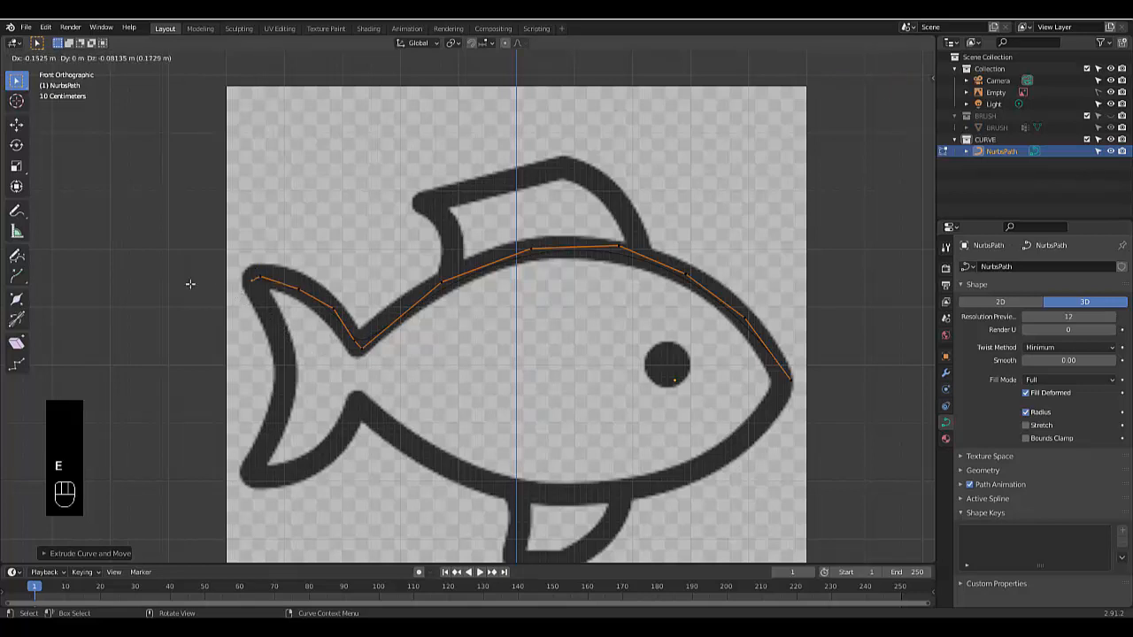
pyautogui.click(190, 285)
# Extrude five control points down the rear edge of the tail fin to its lower tip
pyautogui.press('e')
pyautogui.click(200, 304)
pyautogui.press('e')
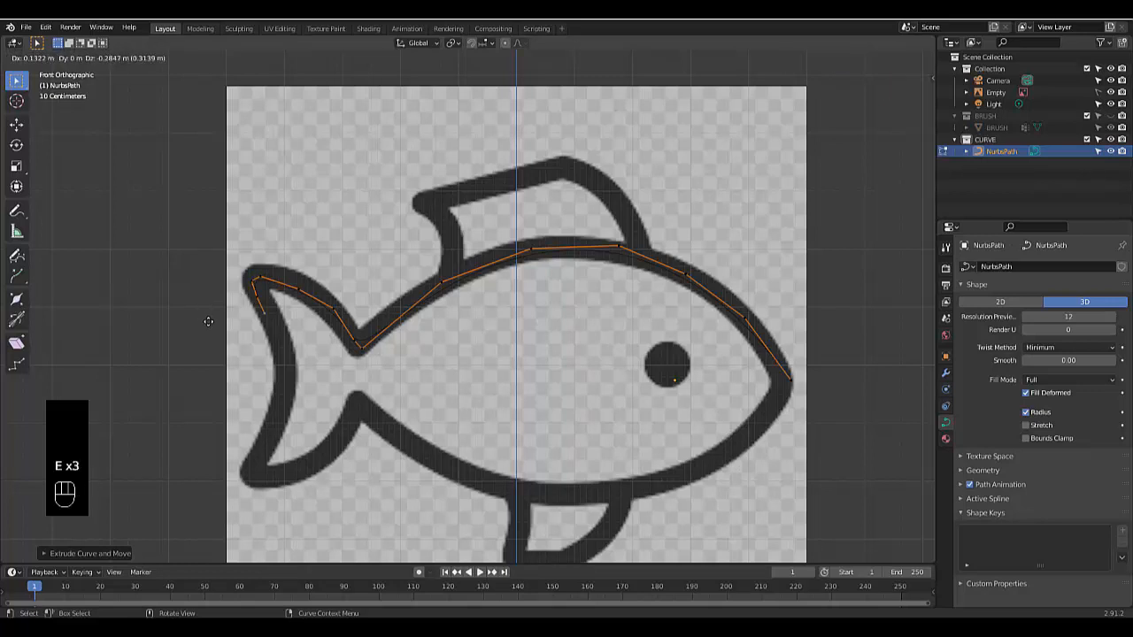
pyautogui.click(232, 366)
pyautogui.press('e')
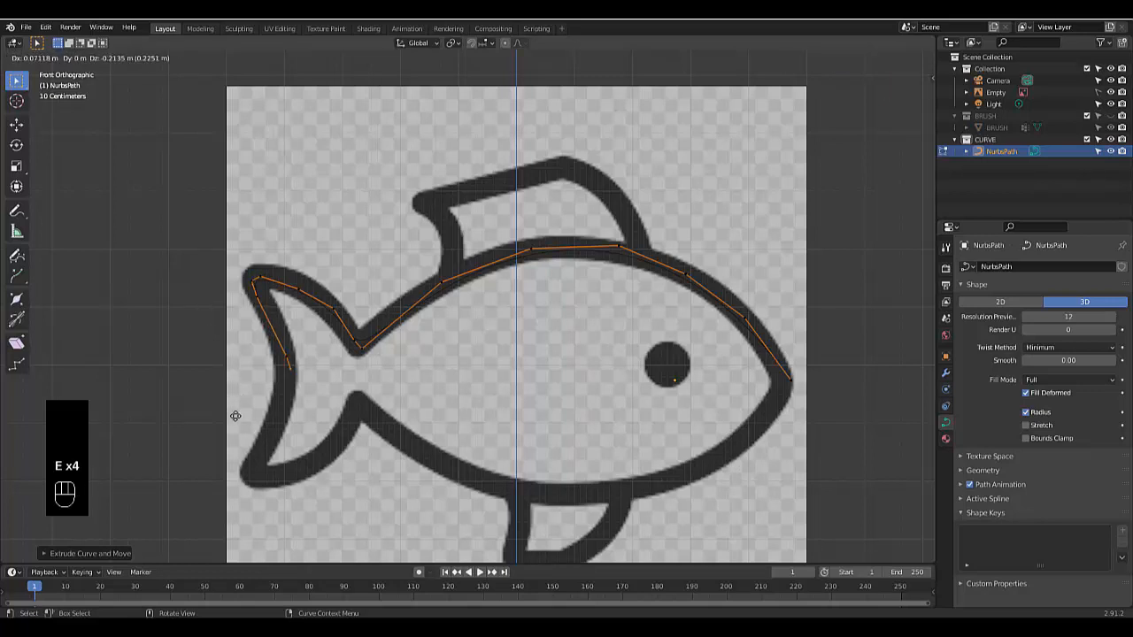
pyautogui.click(228, 400)
pyautogui.press('e')
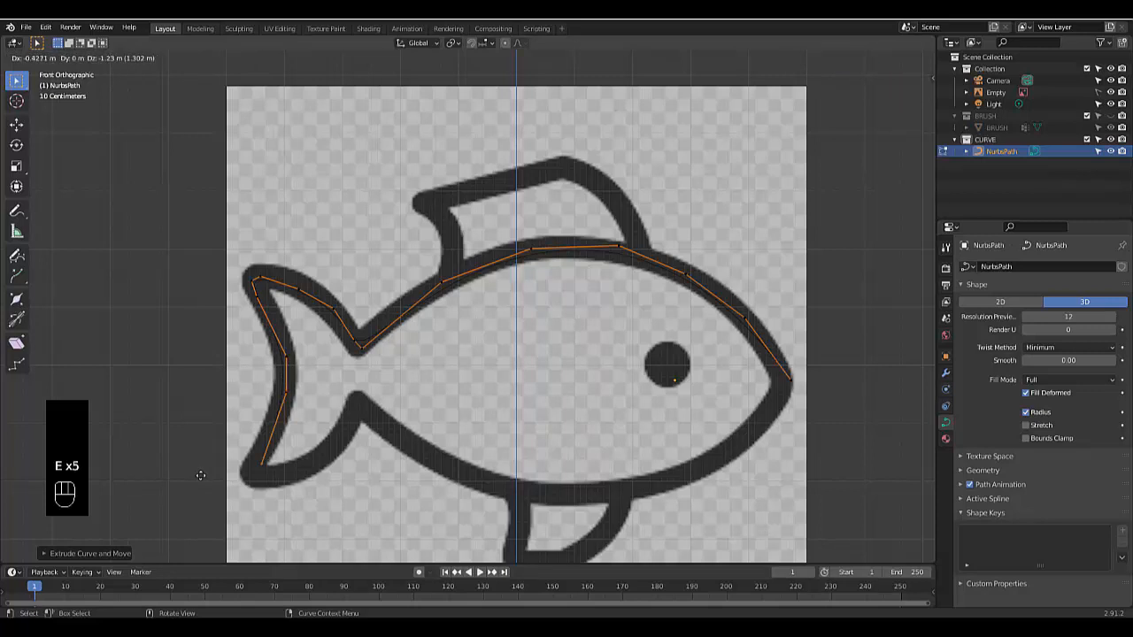
pyautogui.click(200, 483)
pyautogui.press('e')
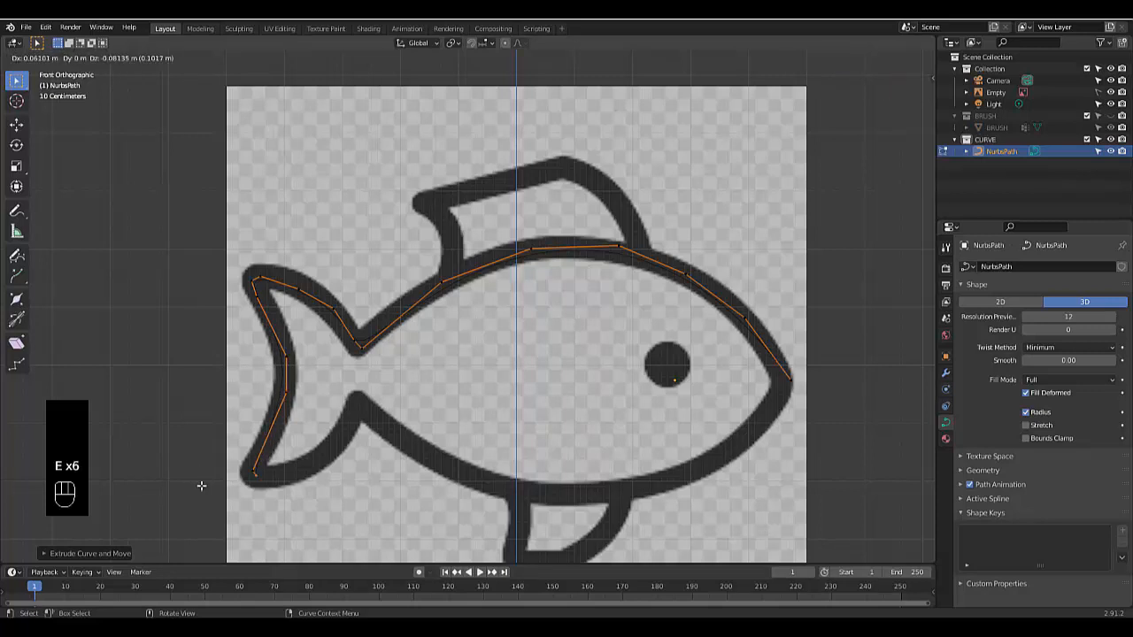
pyautogui.click(201, 486)
# Extrude three control points along the tail's lower edge to the lower tail joint
pyautogui.press('e')
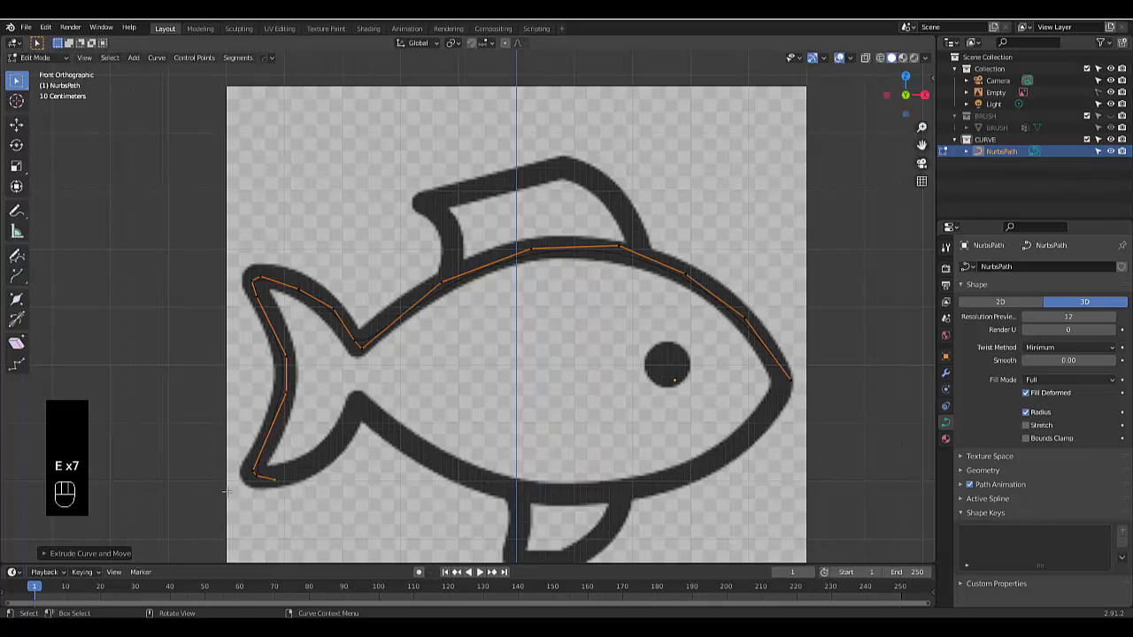
pyautogui.click(227, 492)
pyautogui.press('e')
pyautogui.click(271, 469)
pyautogui.press('e')
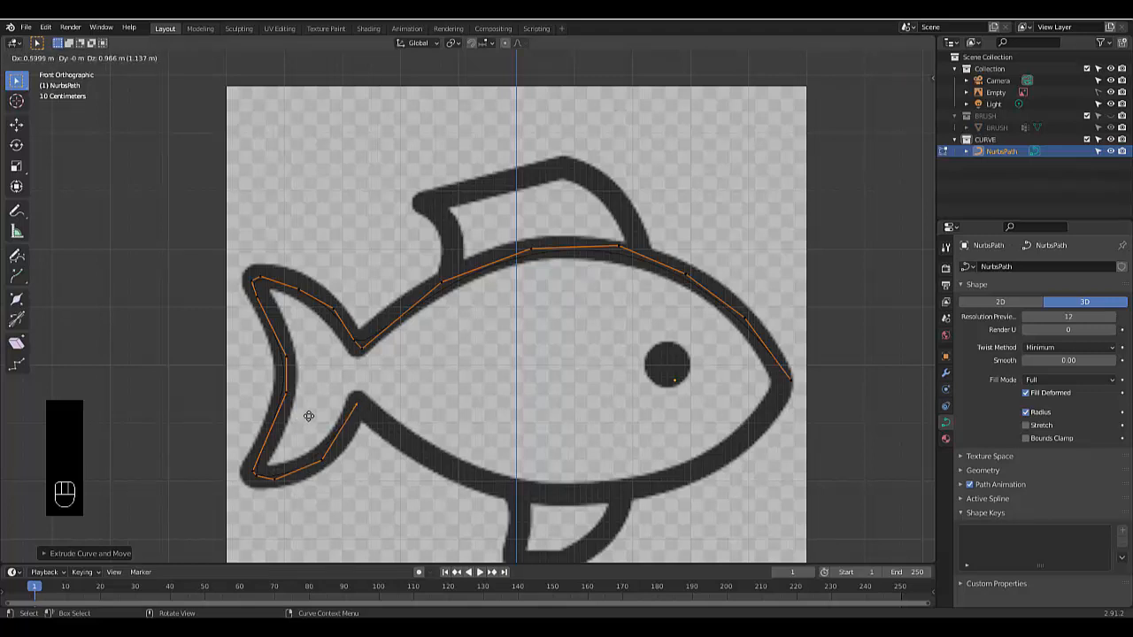
pyautogui.click(310, 418)
# Extrude control points from the lower tail joint along the fish's belly up to the nose, closing the outline visually
pyautogui.press('e')
pyautogui.press('e')
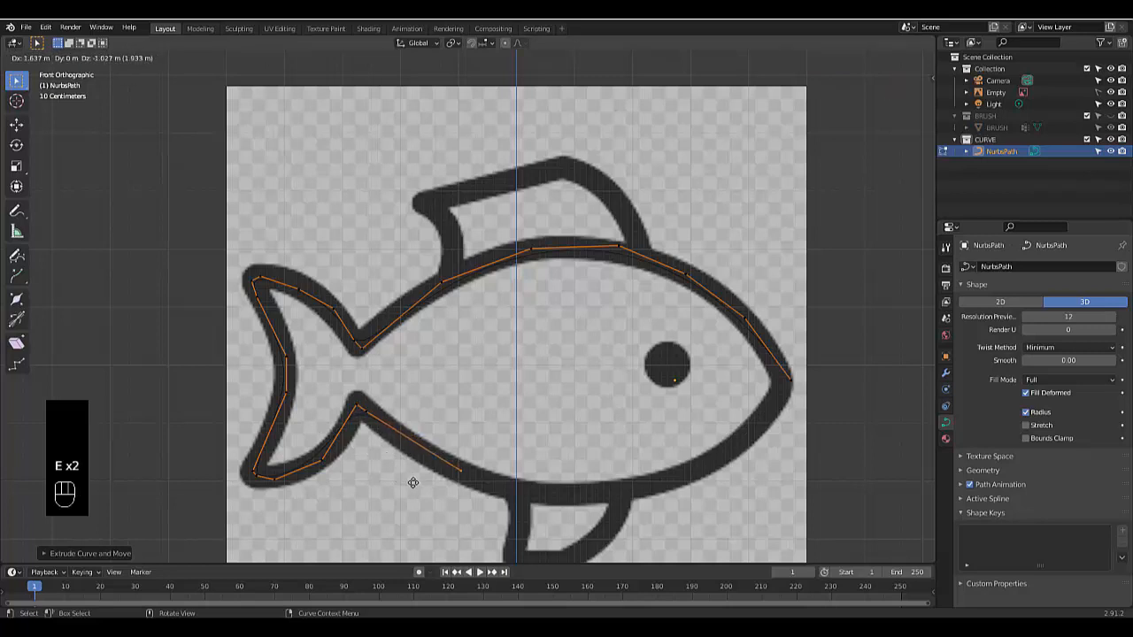
pyautogui.click(412, 482)
pyautogui.press('e')
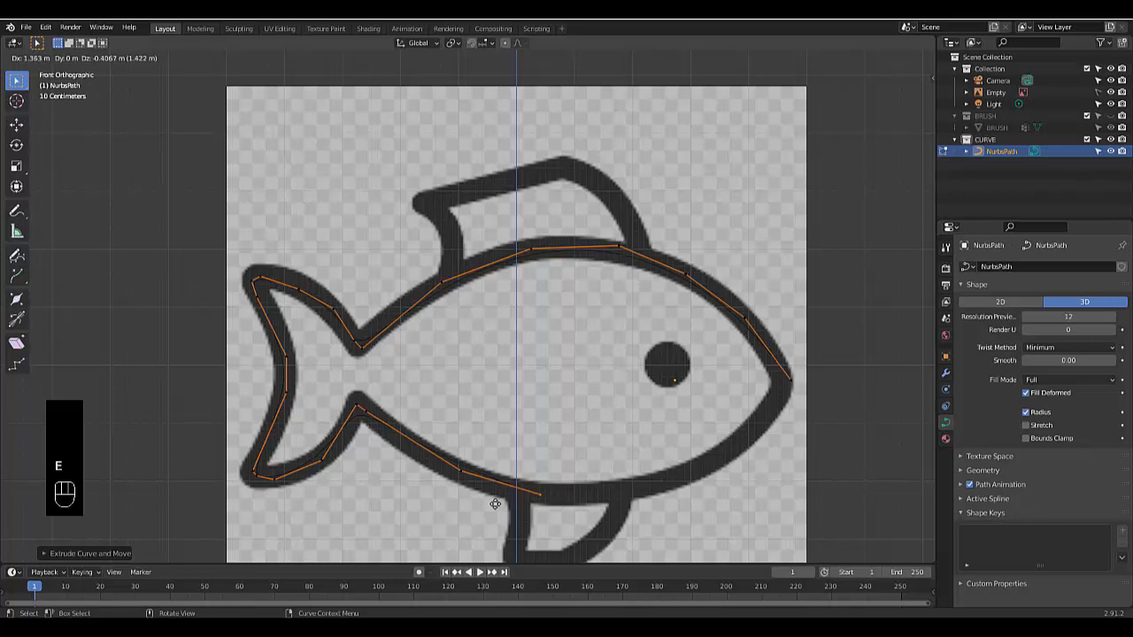
pyautogui.click(496, 504)
pyautogui.press('e')
pyautogui.click(678, 493)
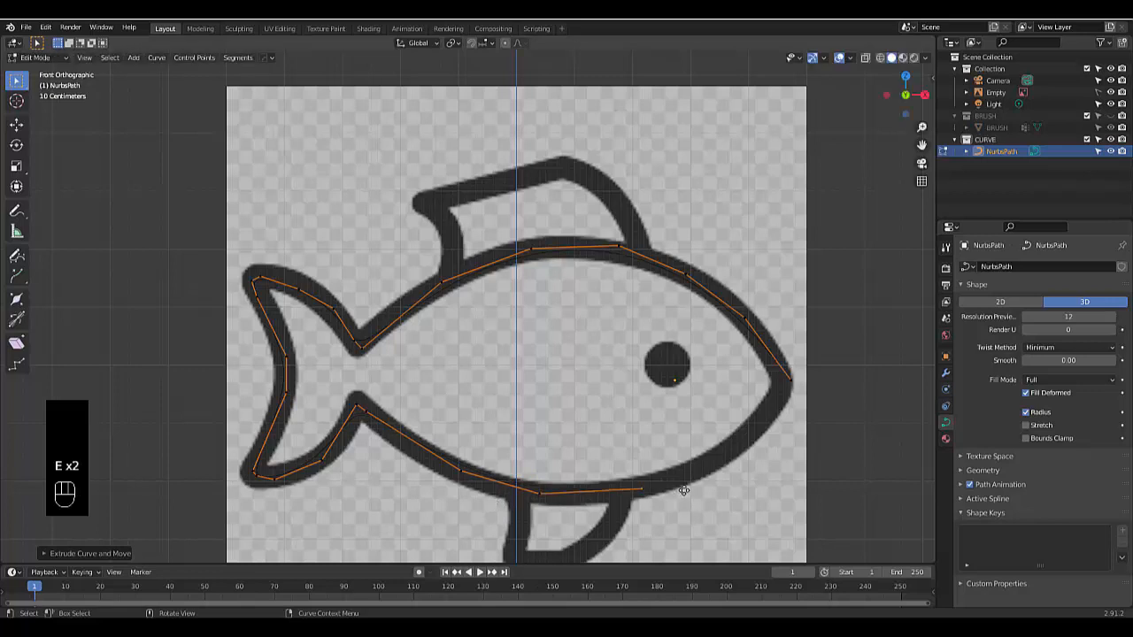
pyautogui.press('e')
pyautogui.press('e')
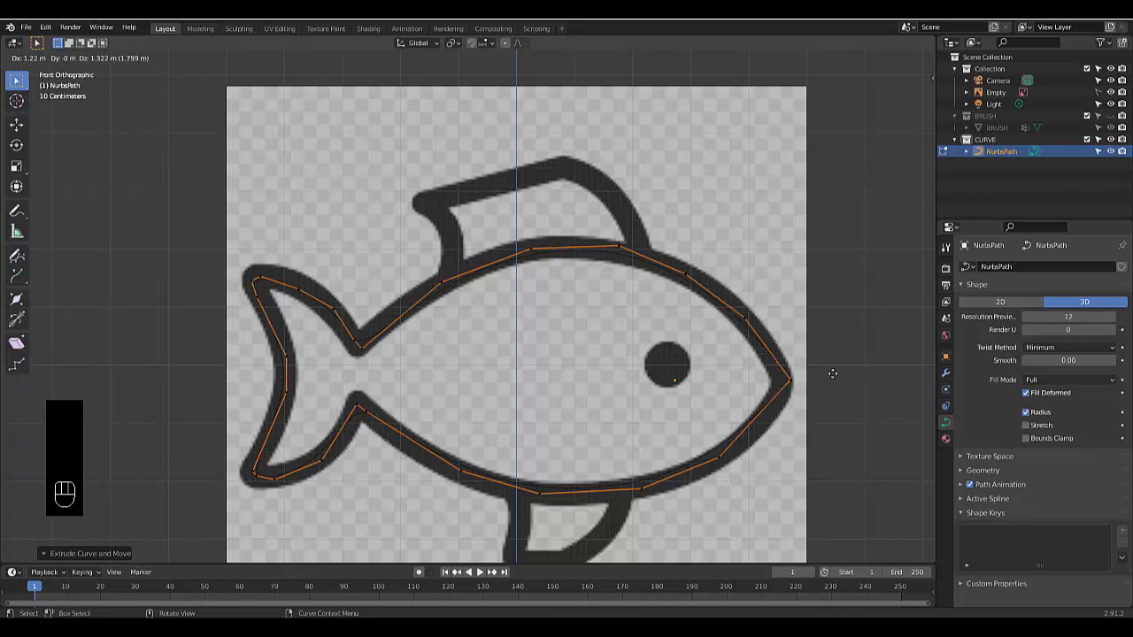
pyautogui.rightClick(832, 374)
# Stack two extra control points in place on the path's end at the fish's nose tip
pyautogui.scroll(-5, 753, 377)
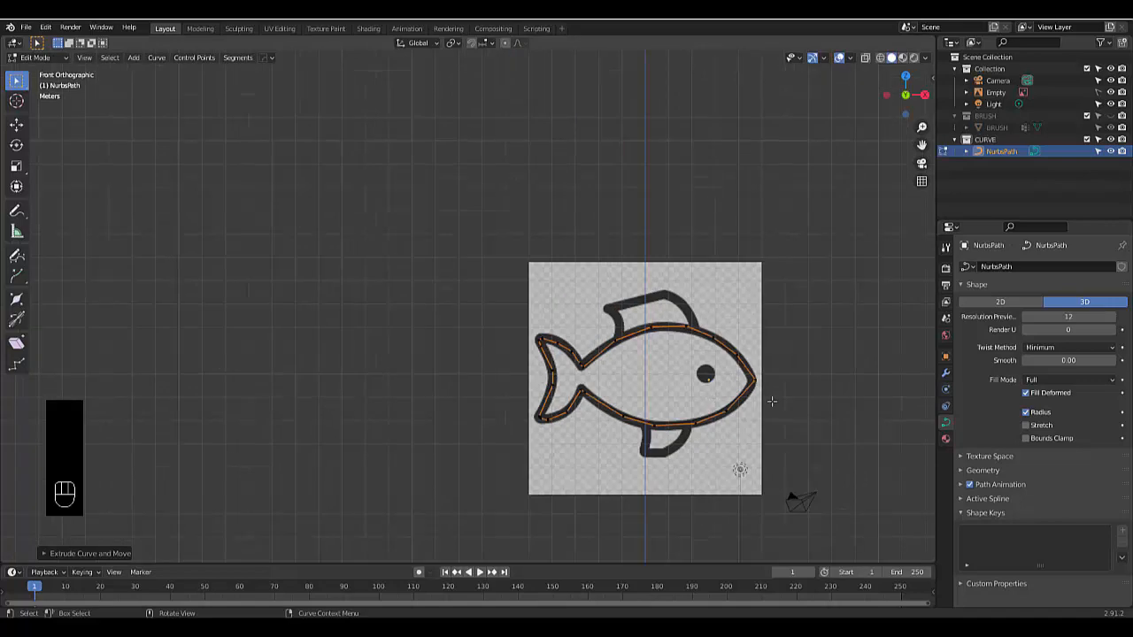
pyautogui.scroll(3, 769, 391)
pyautogui.scroll(2, 769, 391)
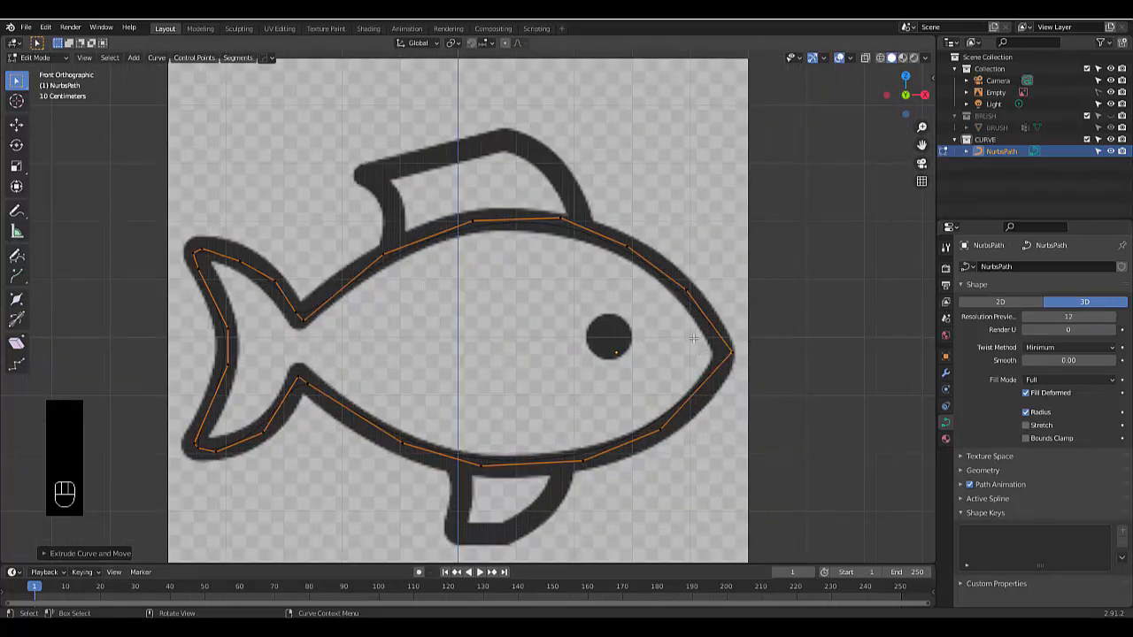
pyautogui.press('e')
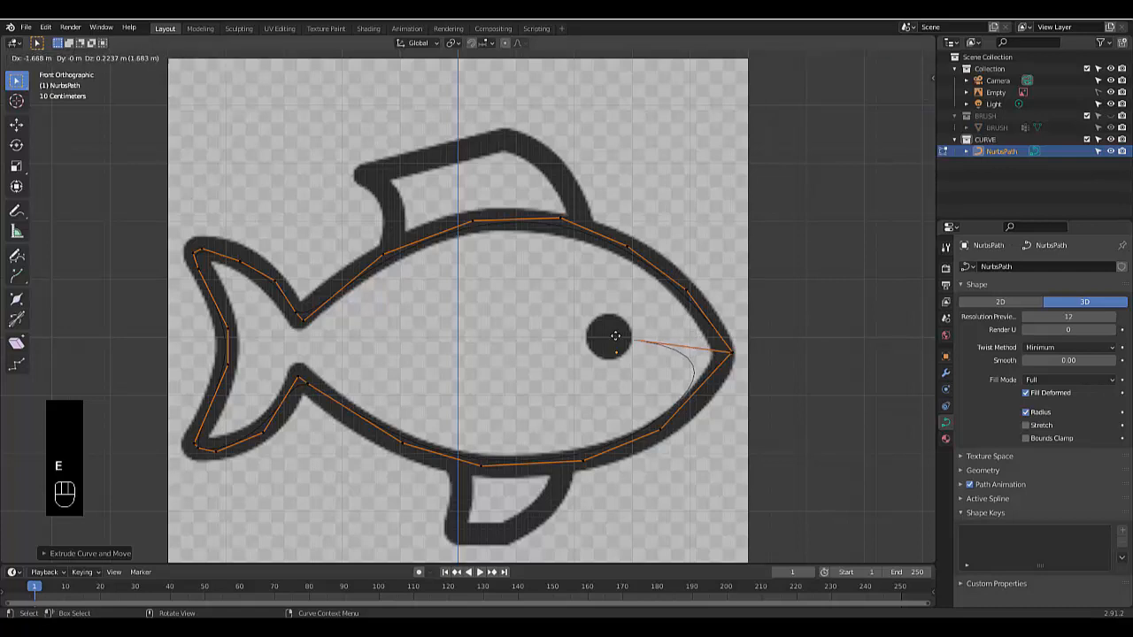
pyautogui.rightClick(716, 351)
pyautogui.press('e')
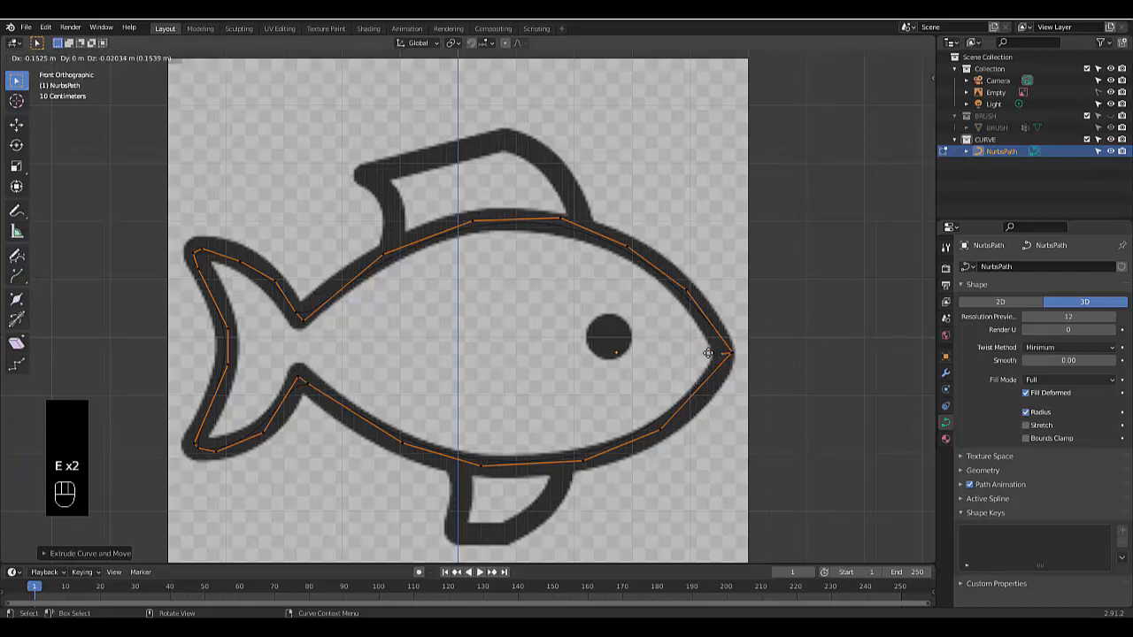
pyautogui.rightClick(708, 352)
# Extrude the path from the nose into the fish's eye and place three control points inside the eye
pyautogui.press('e')
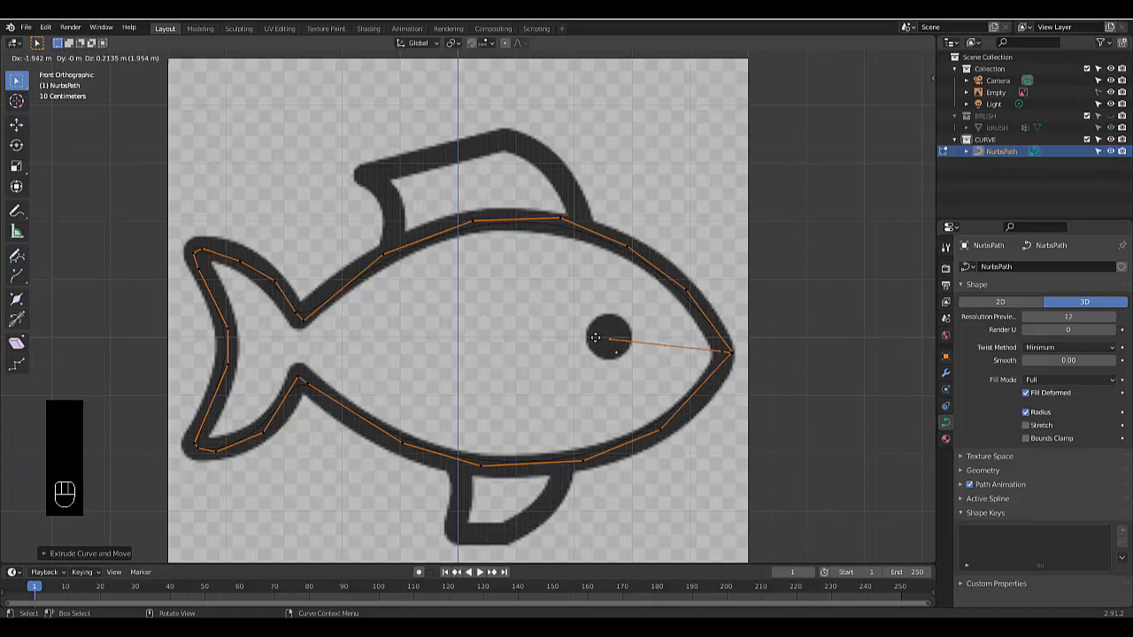
pyautogui.click(596, 337)
pyautogui.press('e')
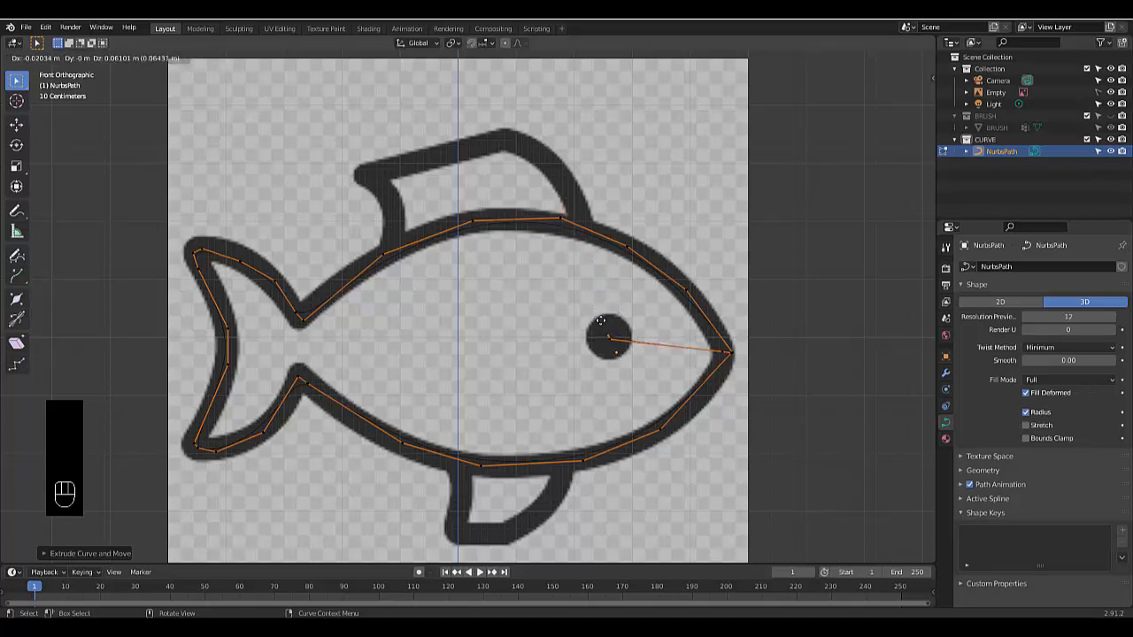
pyautogui.click(600, 319)
pyautogui.press('e')
pyautogui.click(594, 308)
# Extrude four control points from the eye to the upper fin's front base and up its curved front edge to the peak
pyautogui.press('e')
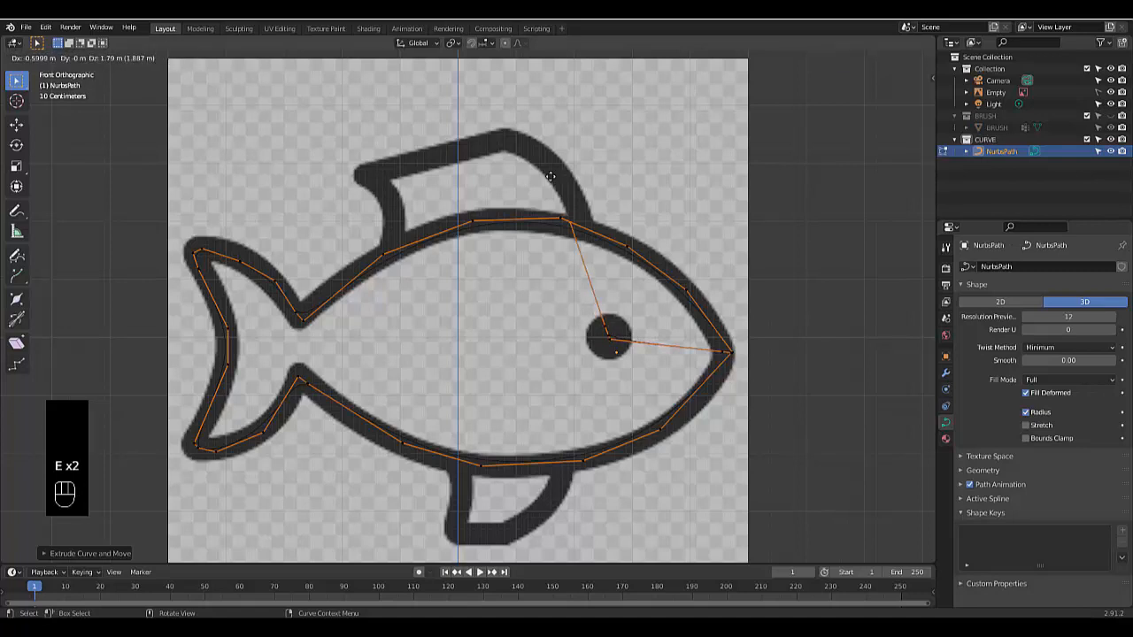
pyautogui.click(554, 171)
pyautogui.press('e')
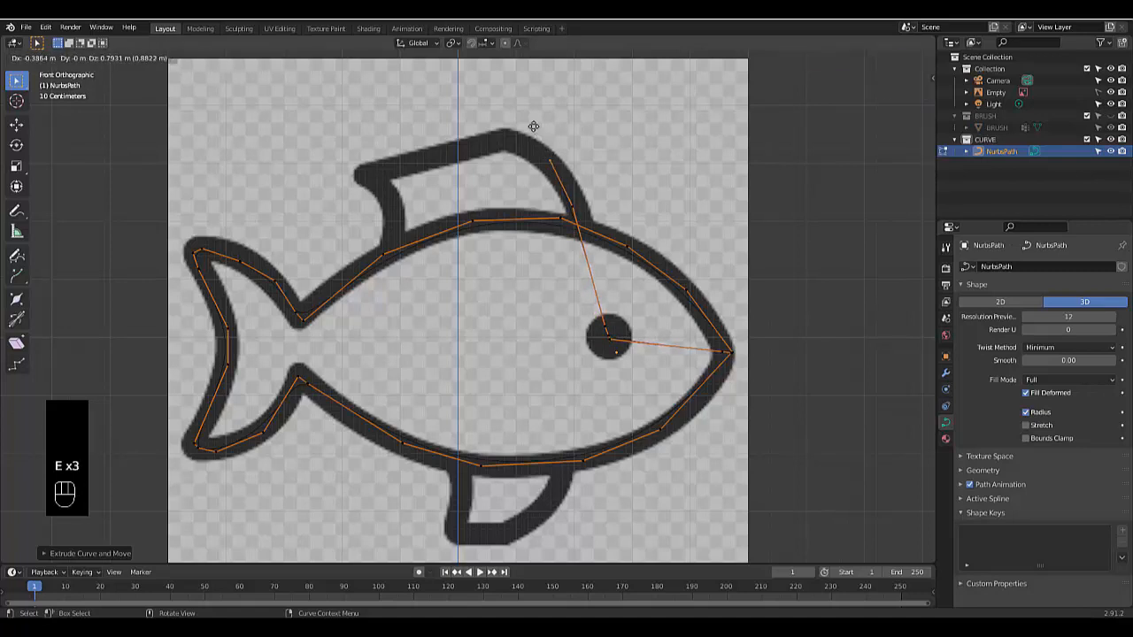
pyautogui.click(528, 124)
pyautogui.press('e')
pyautogui.click(501, 112)
pyautogui.press('e')
pyautogui.click(486, 107)
# Extrude five control points along the upper fin's top edge to its rear tip and down its rear edge to the body outline
pyautogui.press('e')
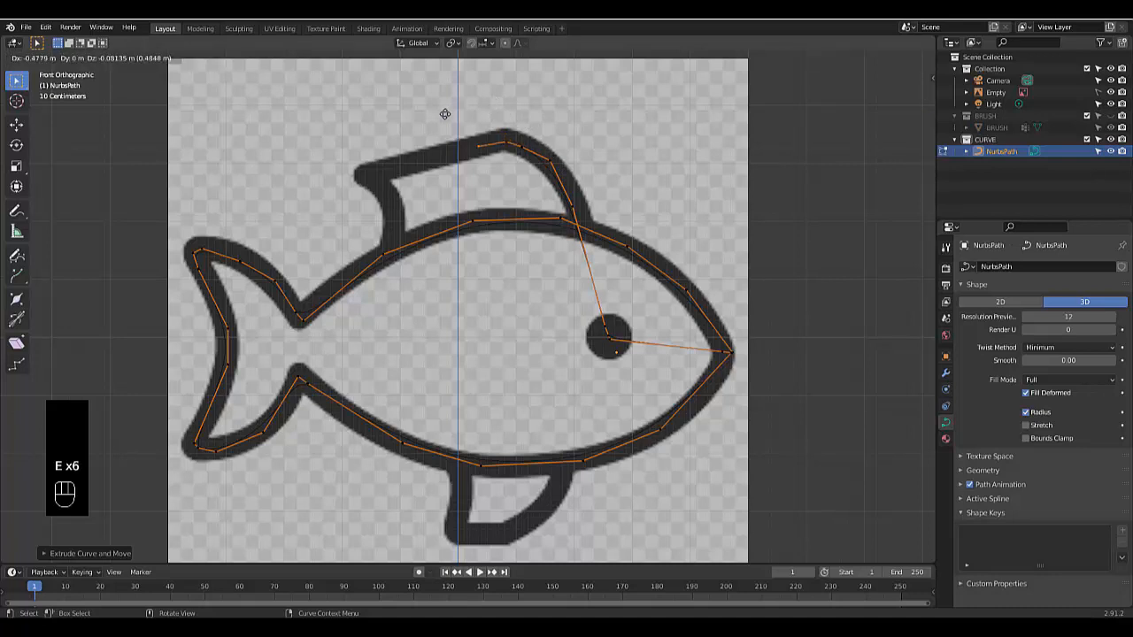
pyautogui.click(339, 139)
pyautogui.press('e')
pyautogui.click(352, 151)
pyautogui.press('e')
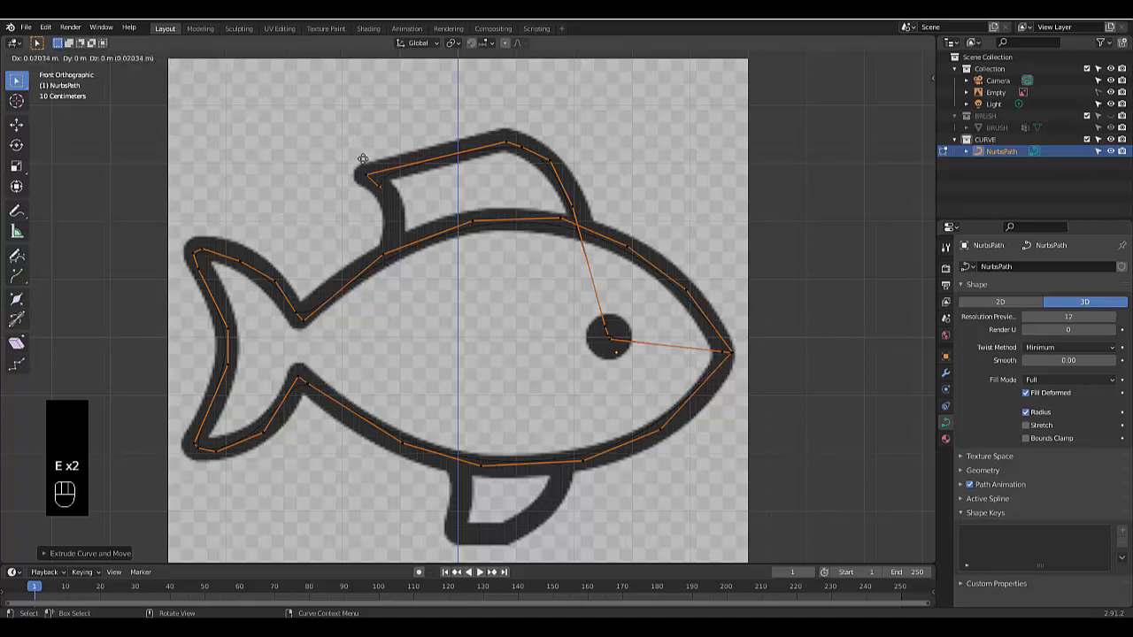
pyautogui.click(387, 200)
pyautogui.press('e')
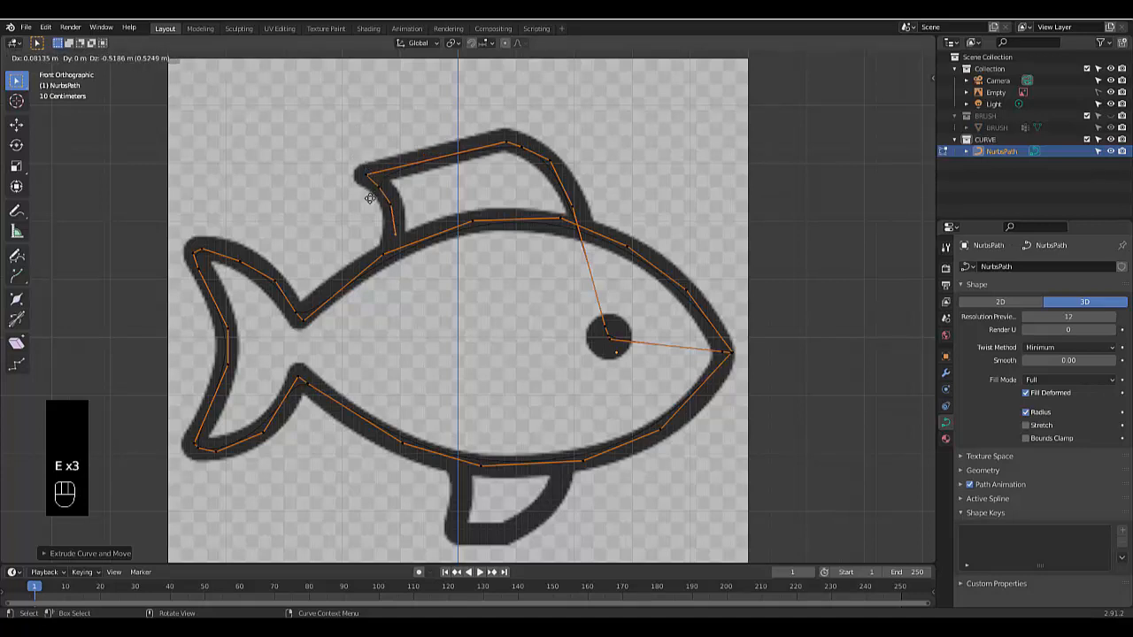
pyautogui.click(369, 199)
pyautogui.press('e')
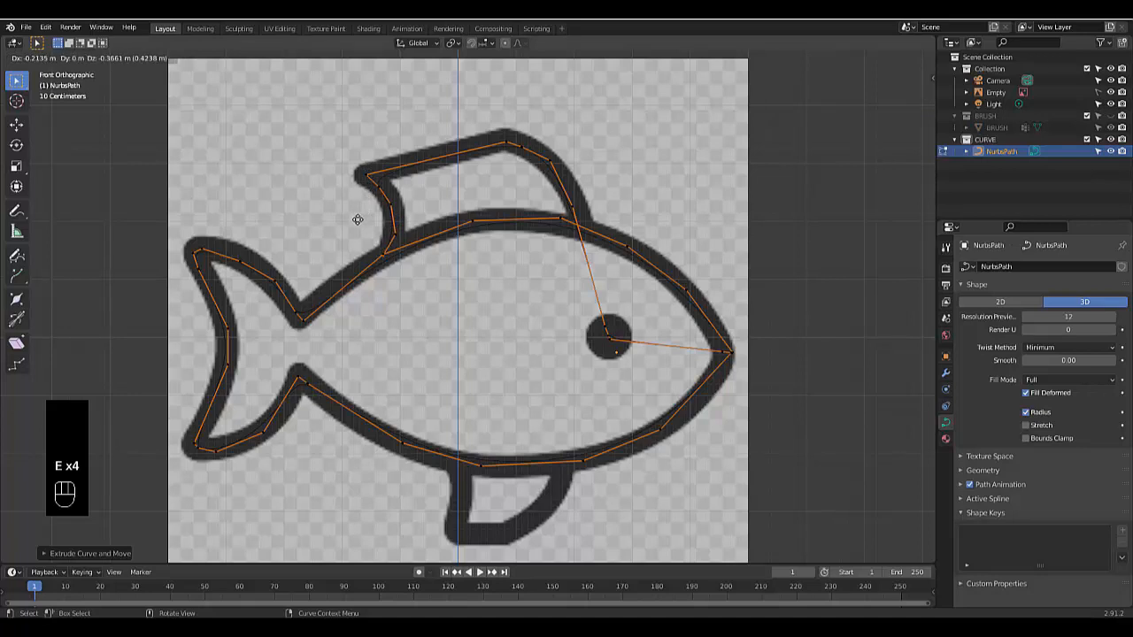
pyautogui.click(359, 219)
# Extrude control points across the body to the lower fin's rear base and down its rear edge to the bottom corner
pyautogui.press('e')
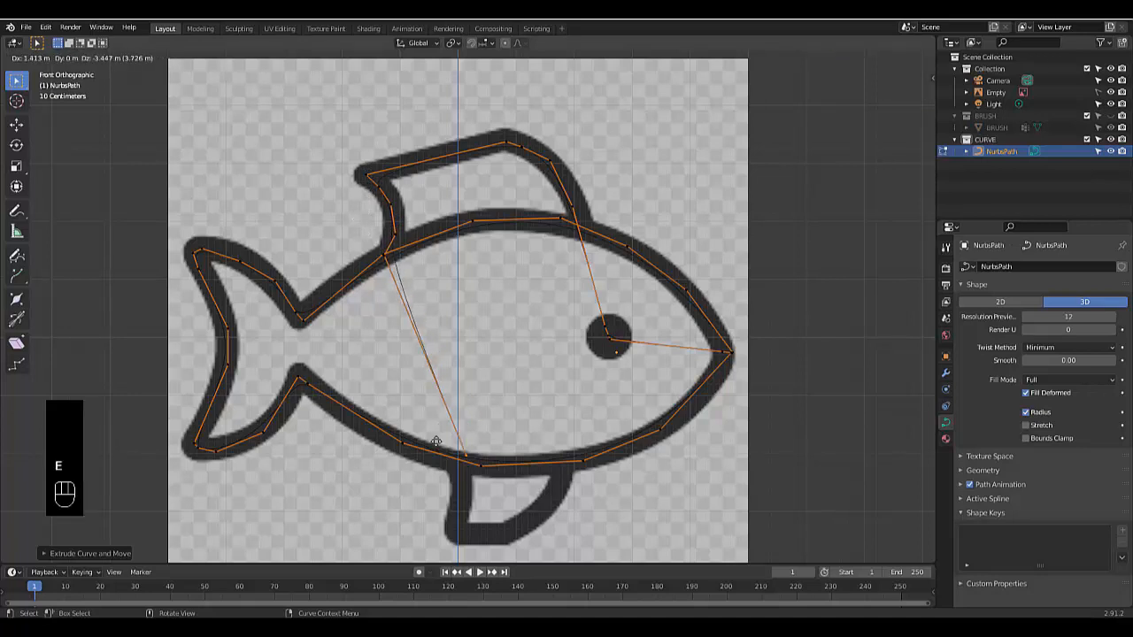
pyautogui.click(436, 440)
pyautogui.scroll(-1, 440, 344)
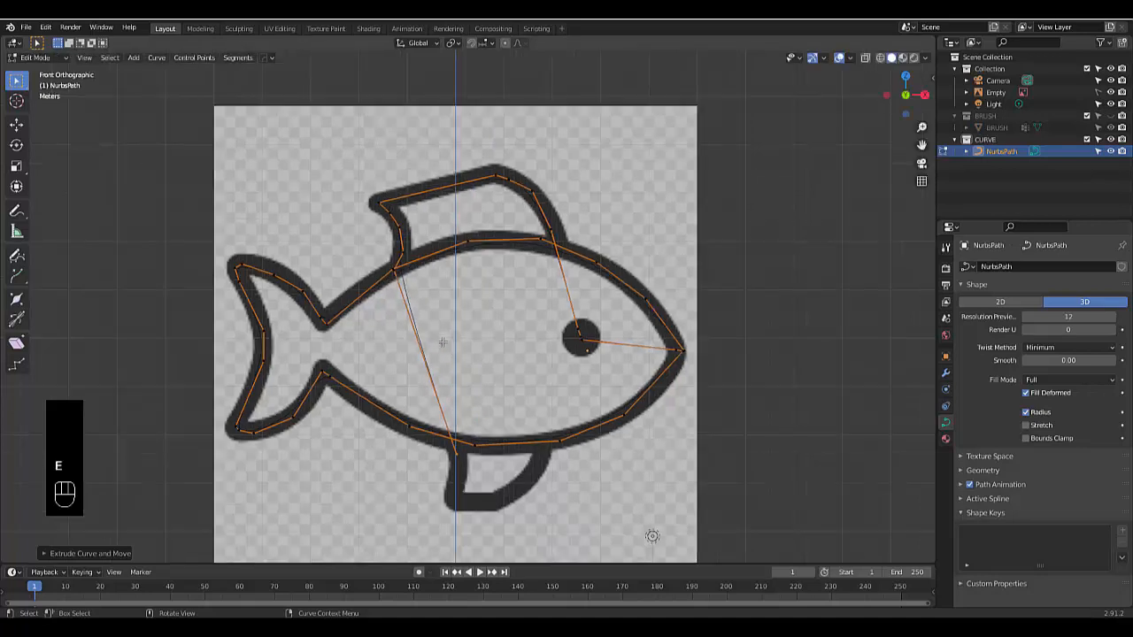
pyautogui.keyDown('shift'); pyautogui.moveTo(443, 485); pyautogui.dragTo(446, 414, button='middle'); pyautogui.keyUp('shift')
pyautogui.scroll(2, 447, 413)
pyautogui.press('e')
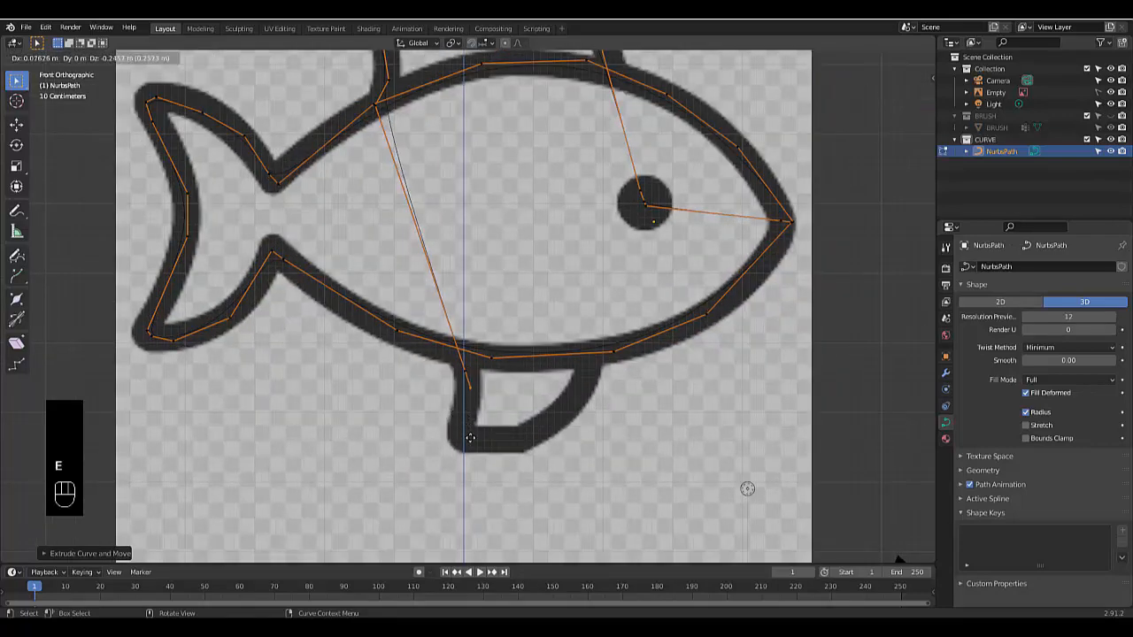
pyautogui.click(468, 435)
pyautogui.press('e')
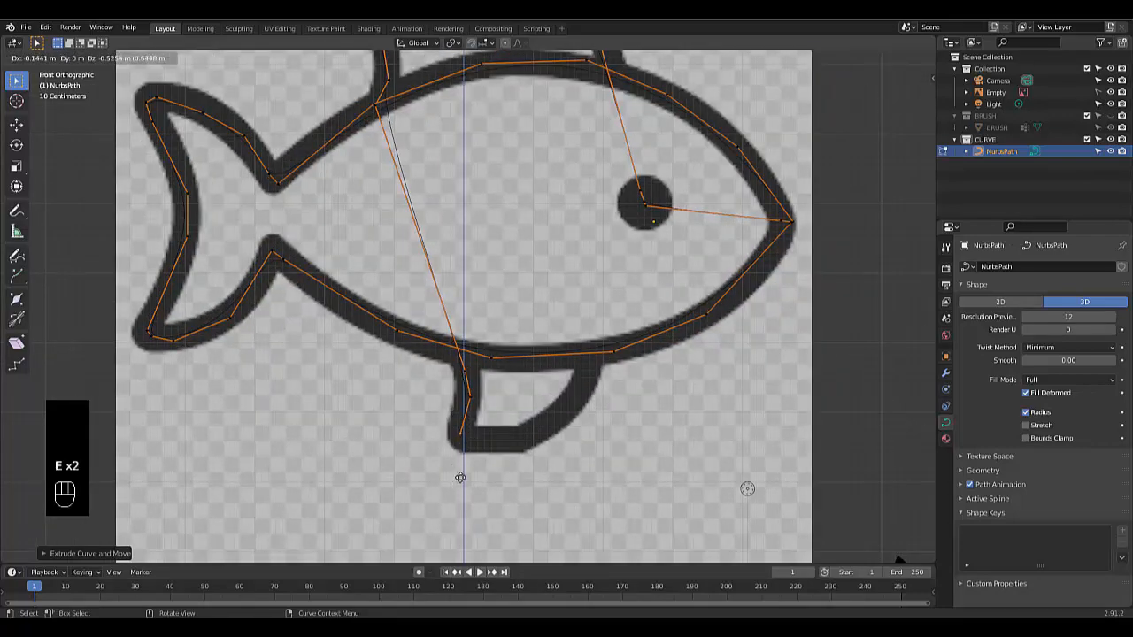
pyautogui.click(468, 472)
# Extrude four control points along the lower fin's bottom edge and up its curved front edge towards the belly
pyautogui.press('e')
pyautogui.click(505, 483)
pyautogui.press('e')
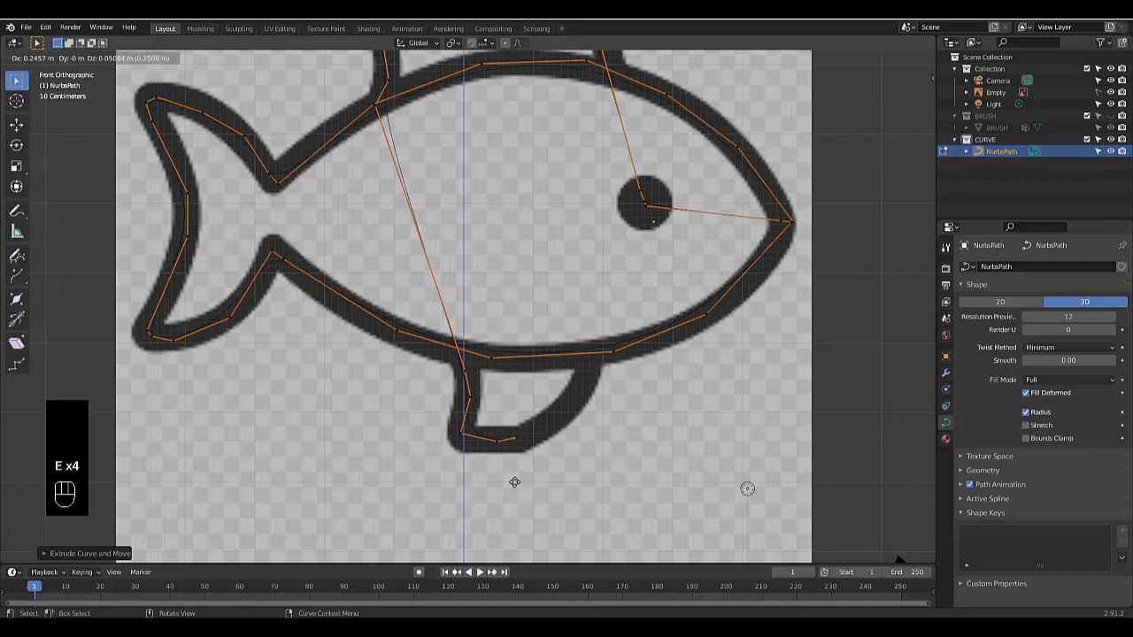
pyautogui.click(527, 475)
pyautogui.press('e')
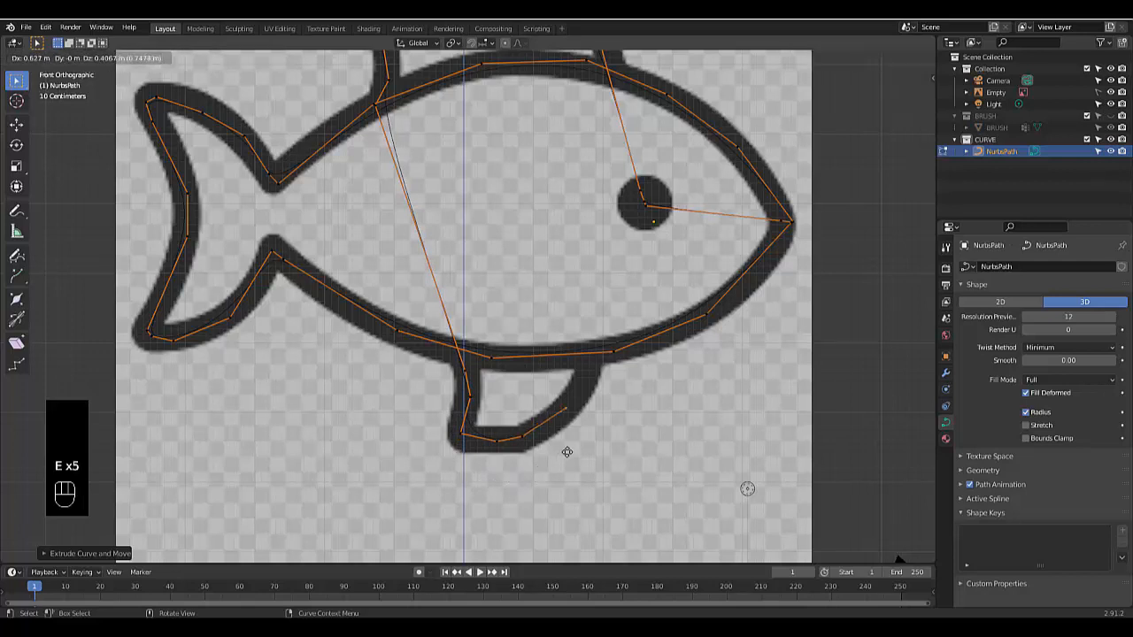
pyautogui.click(568, 444)
pyautogui.press('e')
pyautogui.click(591, 362)
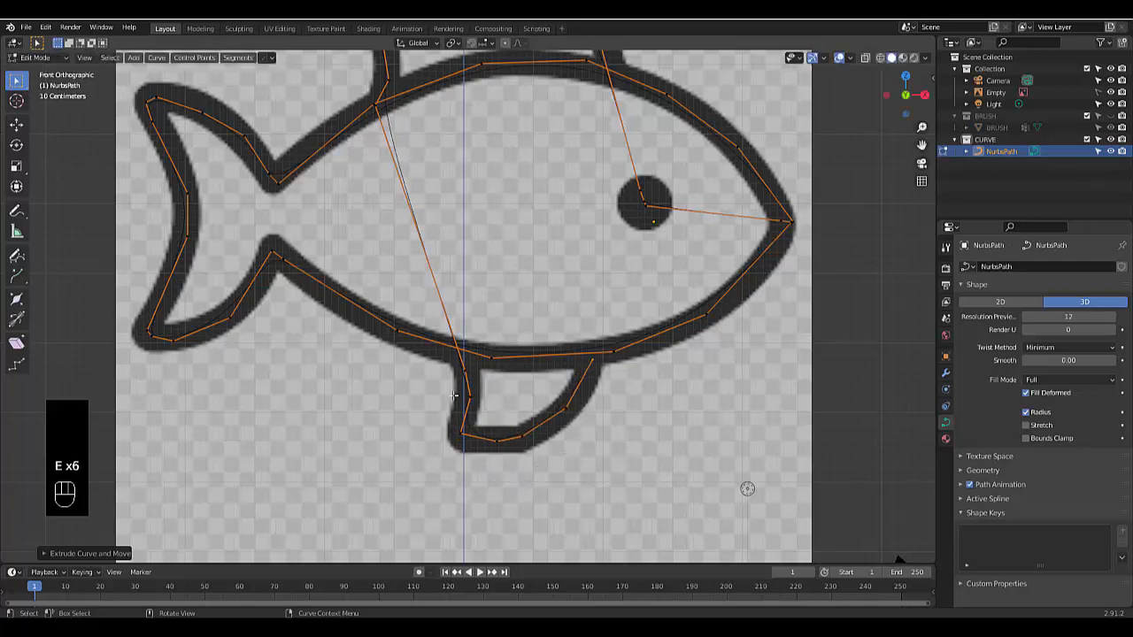
# Subdivide the path segments on both sides of the lower fin's bottom rear corner
pyautogui.moveTo(455, 381); pyautogui.dragTo(477, 448)
pyautogui.rightClick(396, 402)
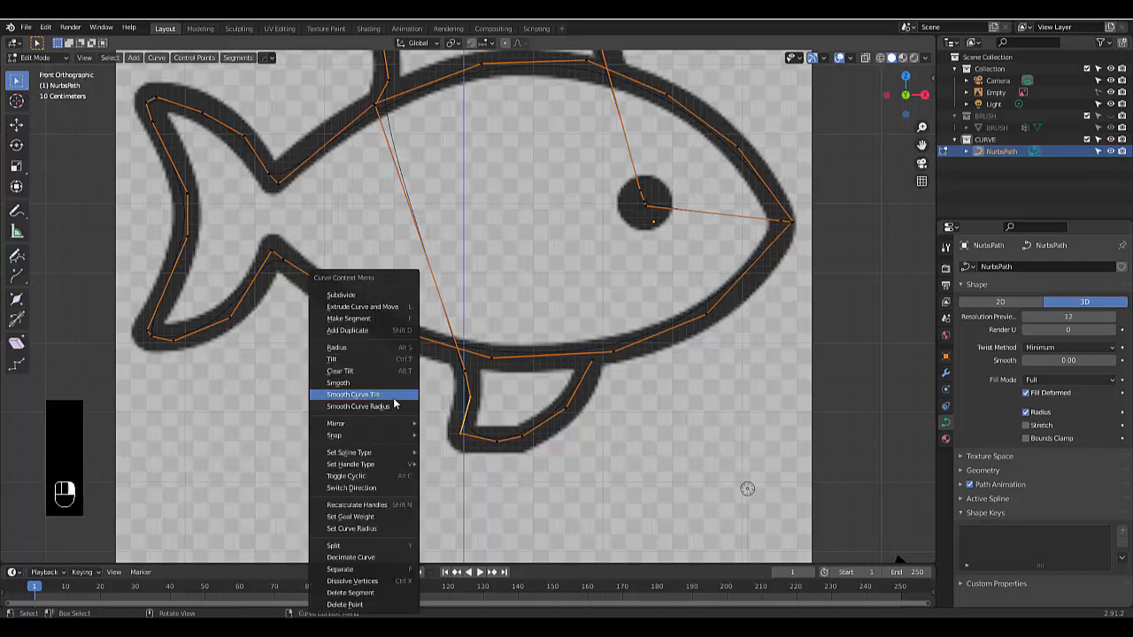
pyautogui.click(345, 297)
pyautogui.moveTo(437, 417); pyautogui.dragTo(501, 478)
pyautogui.rightClick(466, 473)
pyautogui.click(404, 296)
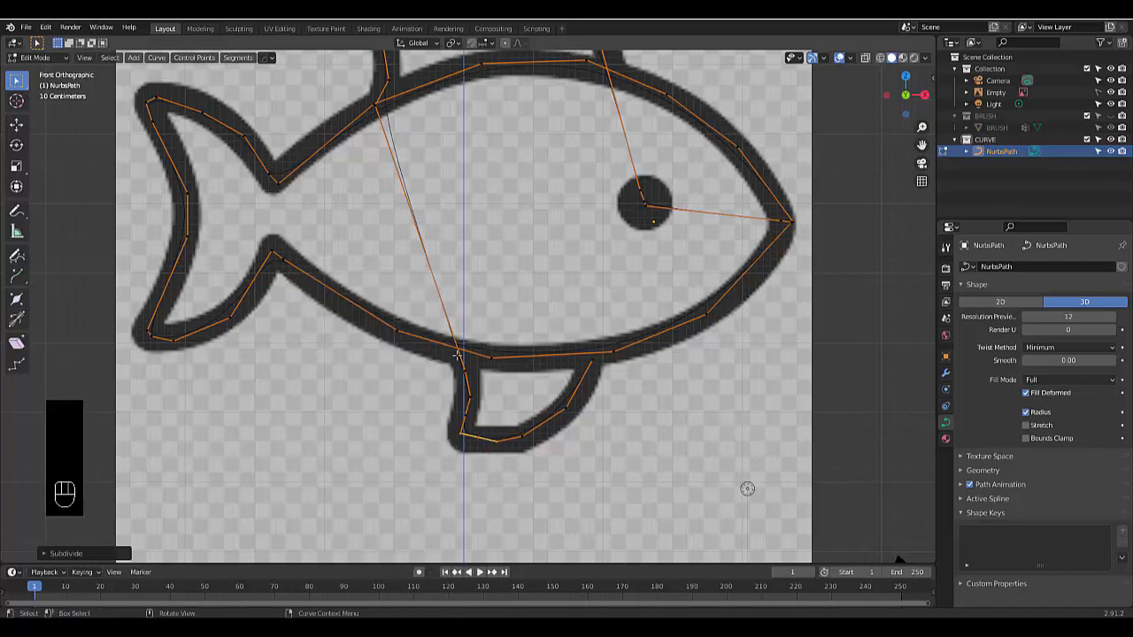
# Extrude the path's end at the lower fin's front edge onto the belly outline
pyautogui.click(612, 350)
pyautogui.press('e')
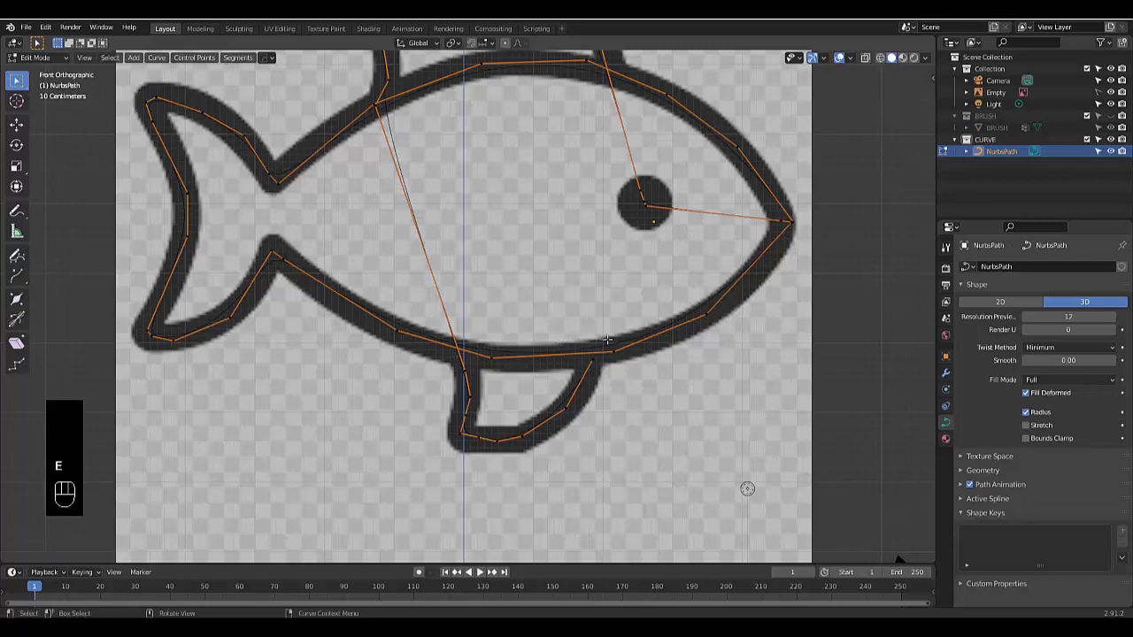
pyautogui.click(613, 331)
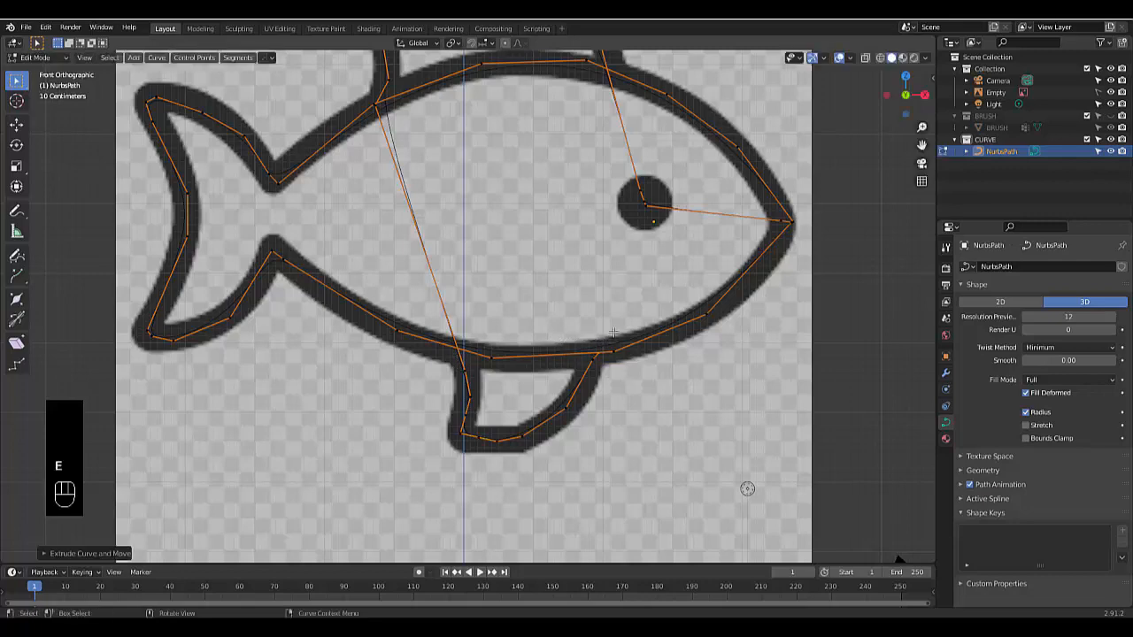
# Examine the traced path against the whole fish reference image
pyautogui.scroll(-4, 735, 451)
pyautogui.scroll(4, 603, 364)
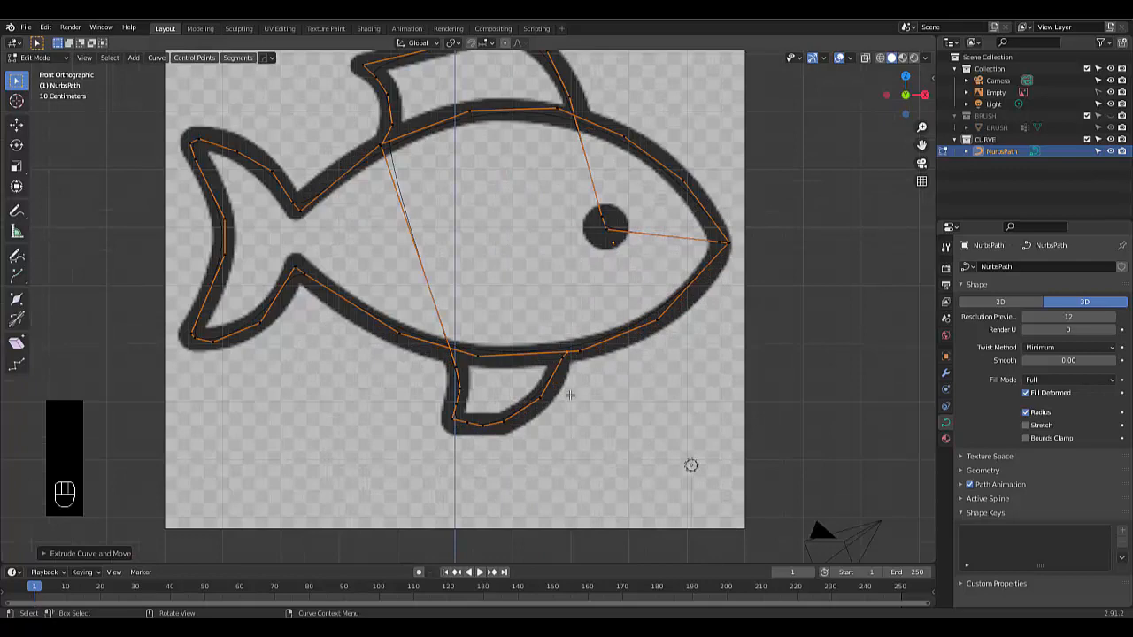
pyautogui.scroll(2, 610, 269)
pyautogui.scroll(-5, 586, 186)
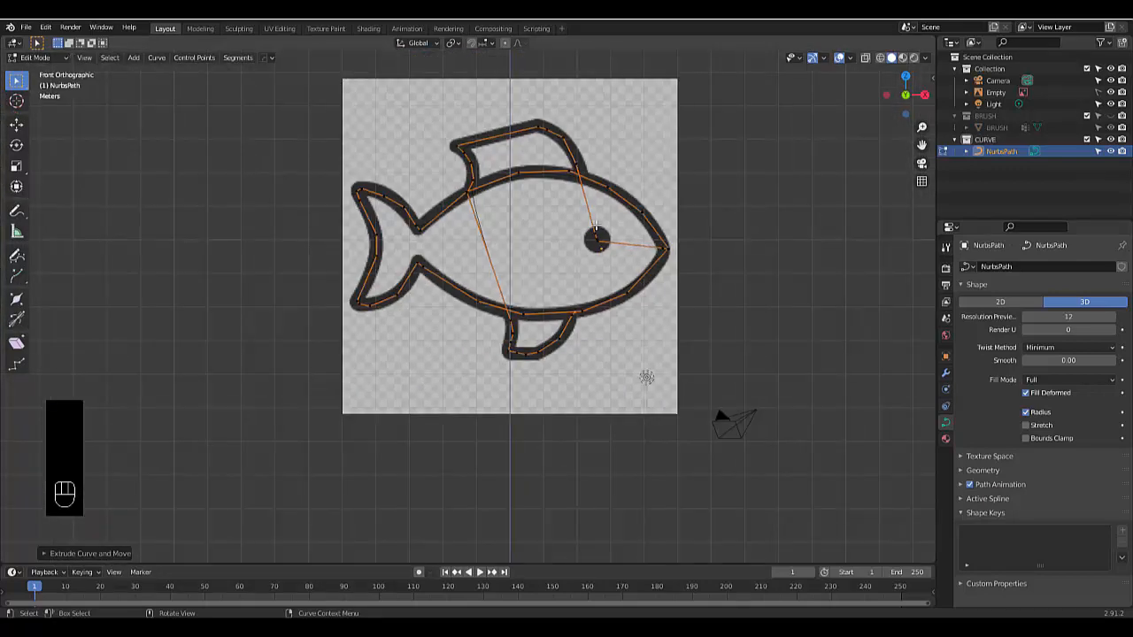
pyautogui.scroll(-3, 575, 159)
pyautogui.scroll(4, 574, 305)
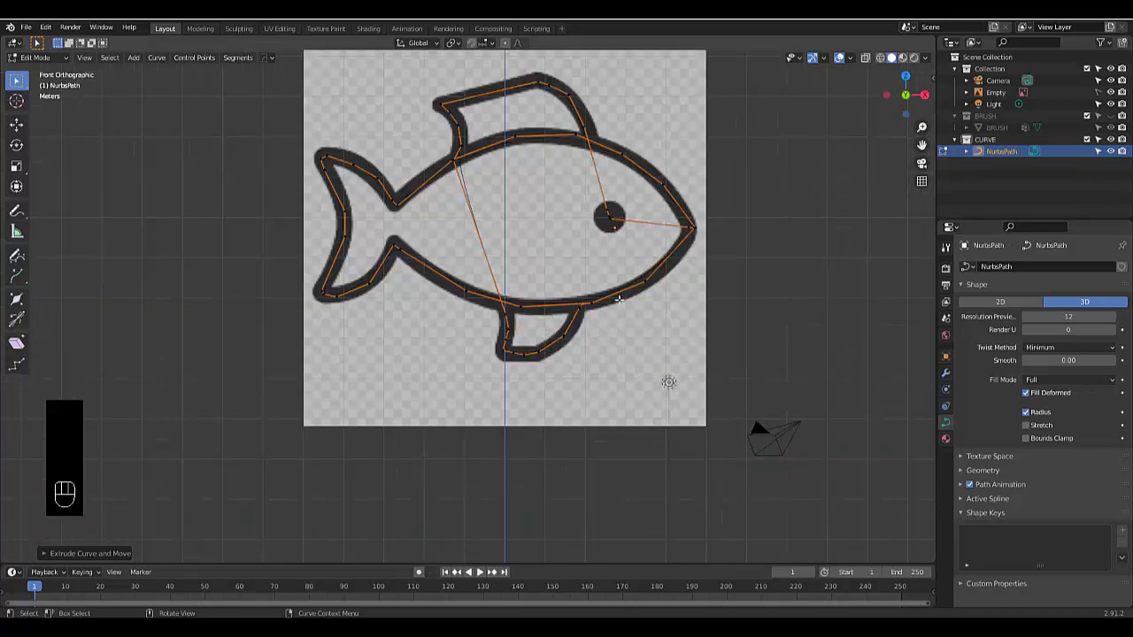
pyautogui.scroll(-4, 618, 301)
pyautogui.scroll(4, 569, 226)
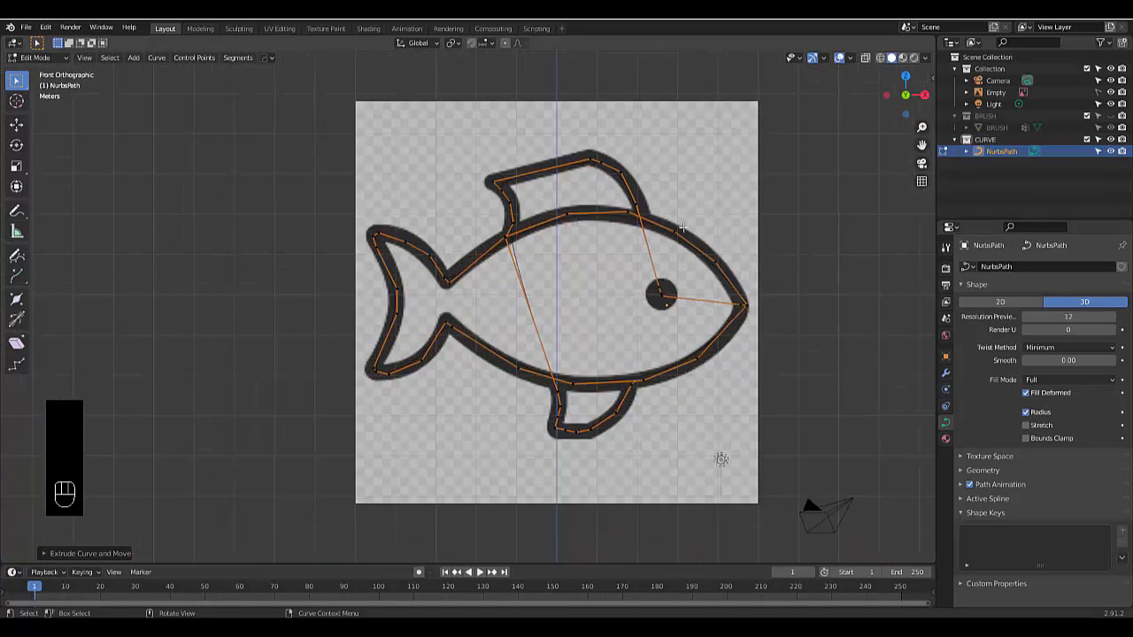
# Rename the path curve object as FISH CRUVE PATH
pyautogui.doubleClick(1001, 152)
pyautogui.write('Fi')
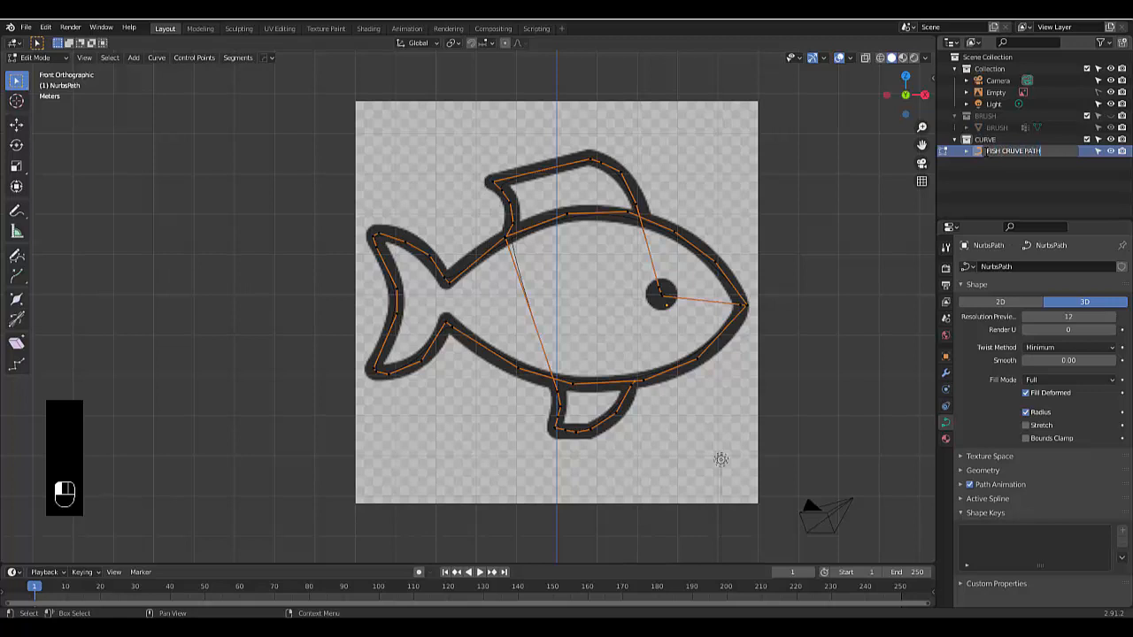
pyautogui.press('Return')
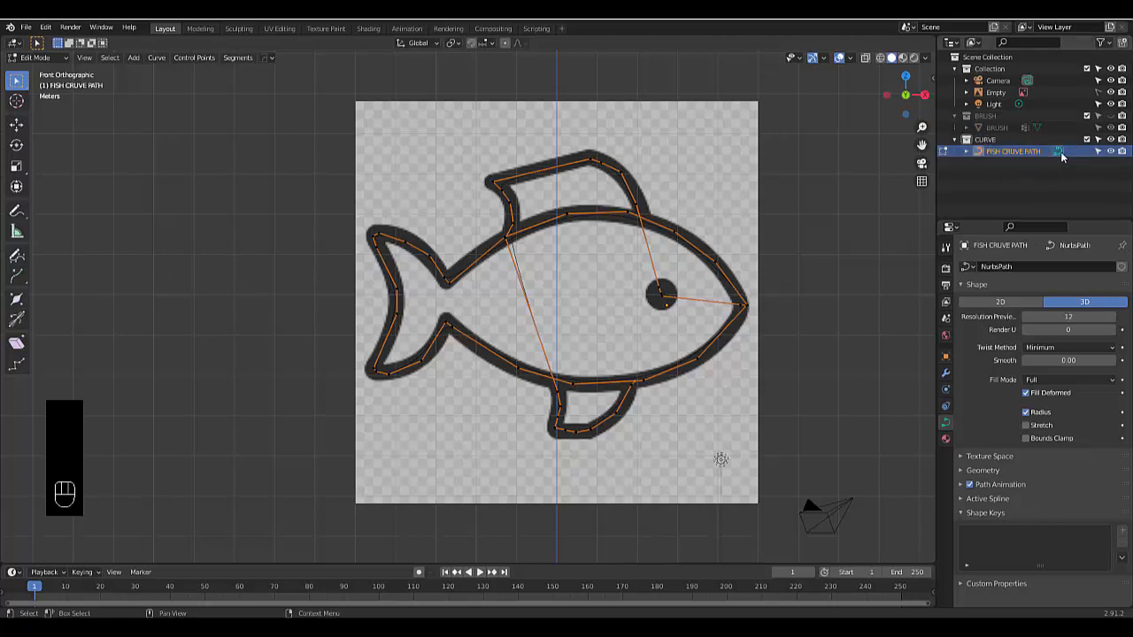
pyautogui.scroll(-3, 572, 407)
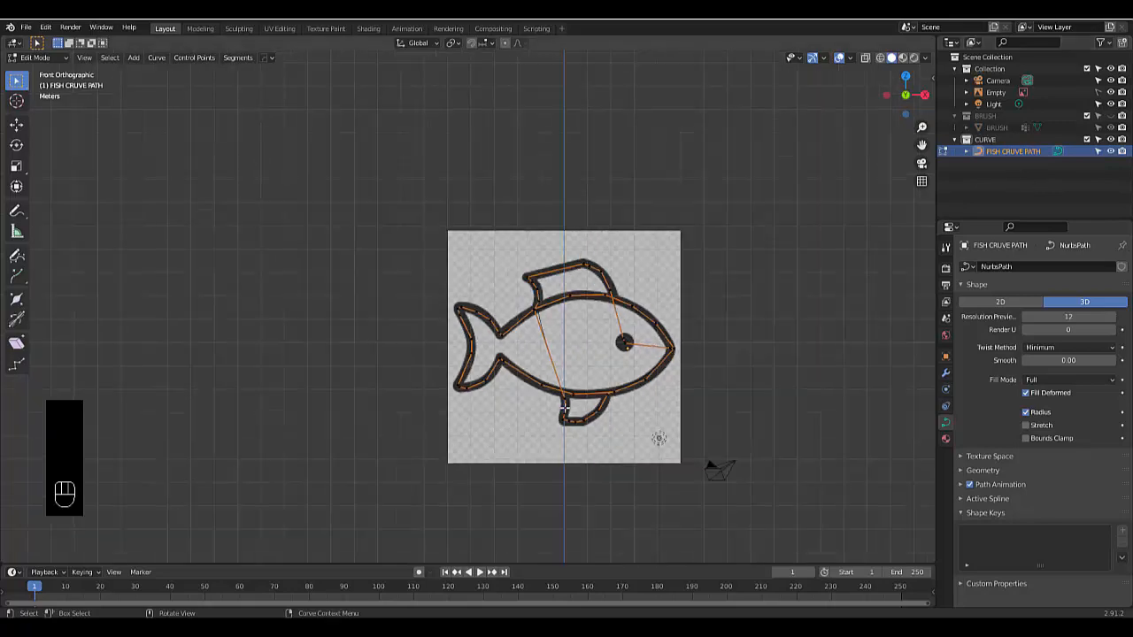
pyautogui.scroll(2, 763, 392)
pyautogui.moveTo(984, 156); pyautogui.dragTo(991, 140)
pyautogui.click(956, 142)
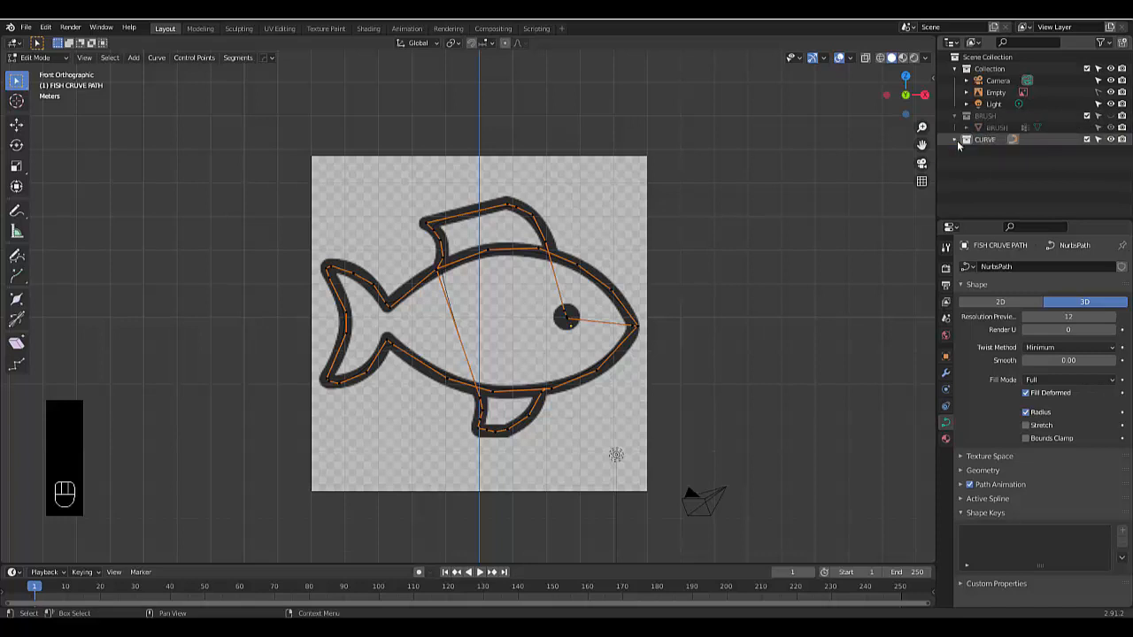
pyautogui.click(956, 142)
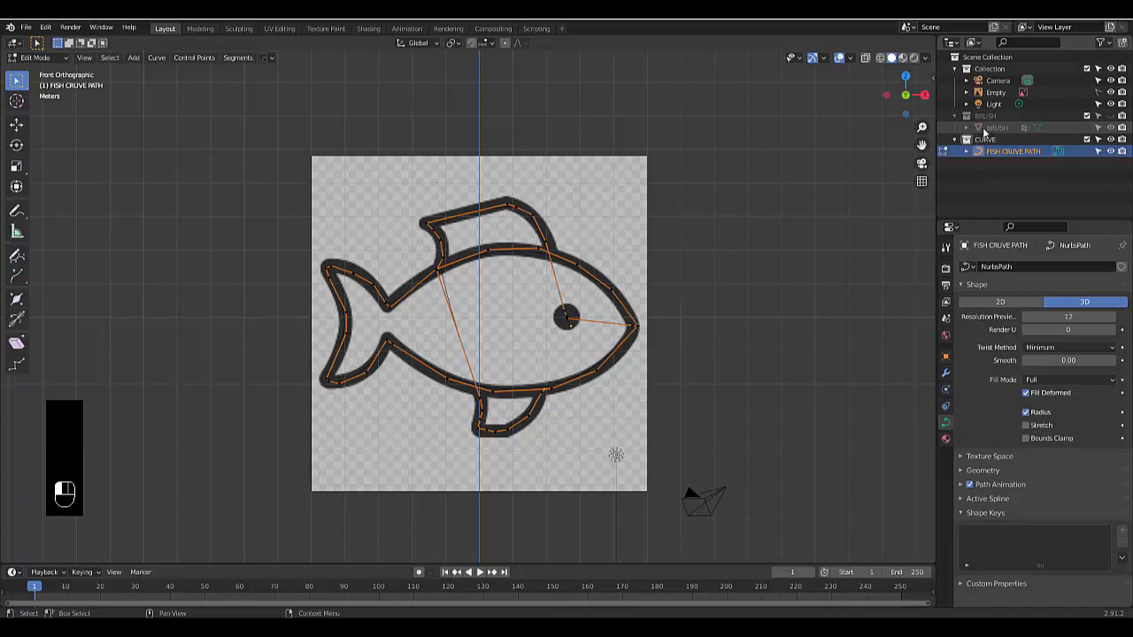
# Select the brush object and unhide the BRUSH collection so the paintbrush shows together with the fish path
pyautogui.click(984, 130)
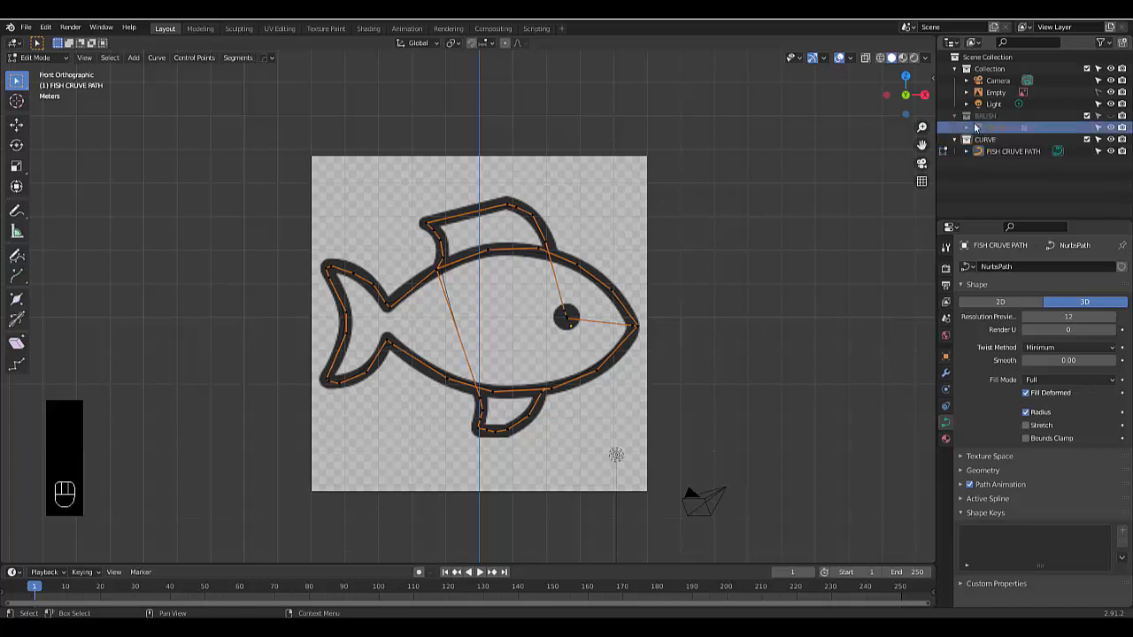
pyautogui.click(1112, 129)
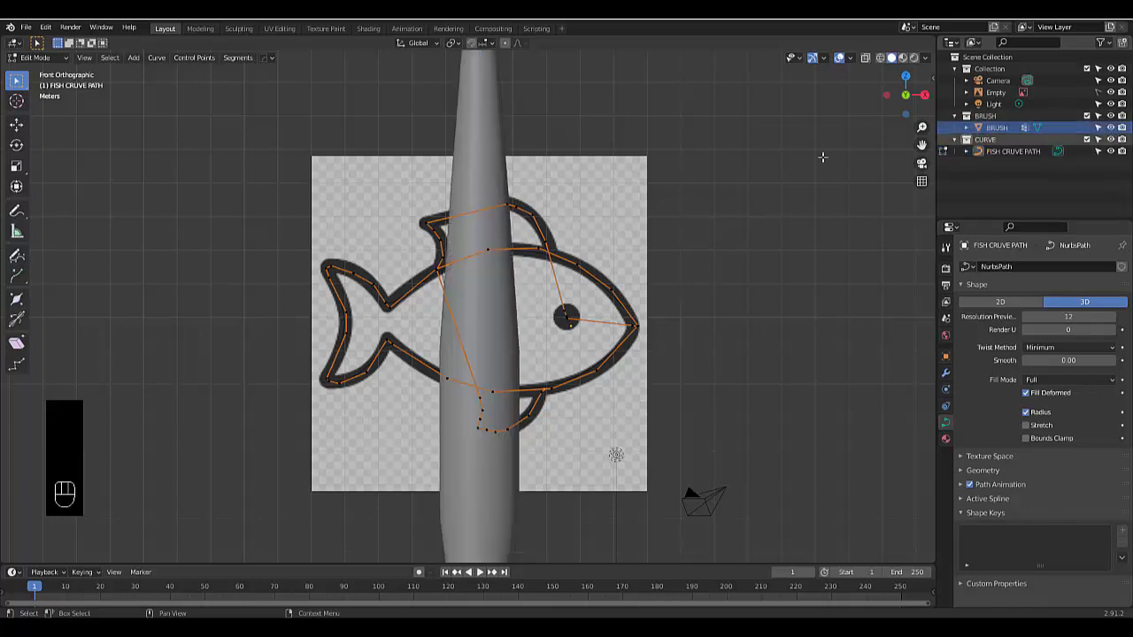
pyautogui.scroll(-3, 699, 279)
pyautogui.scroll(4, 698, 280)
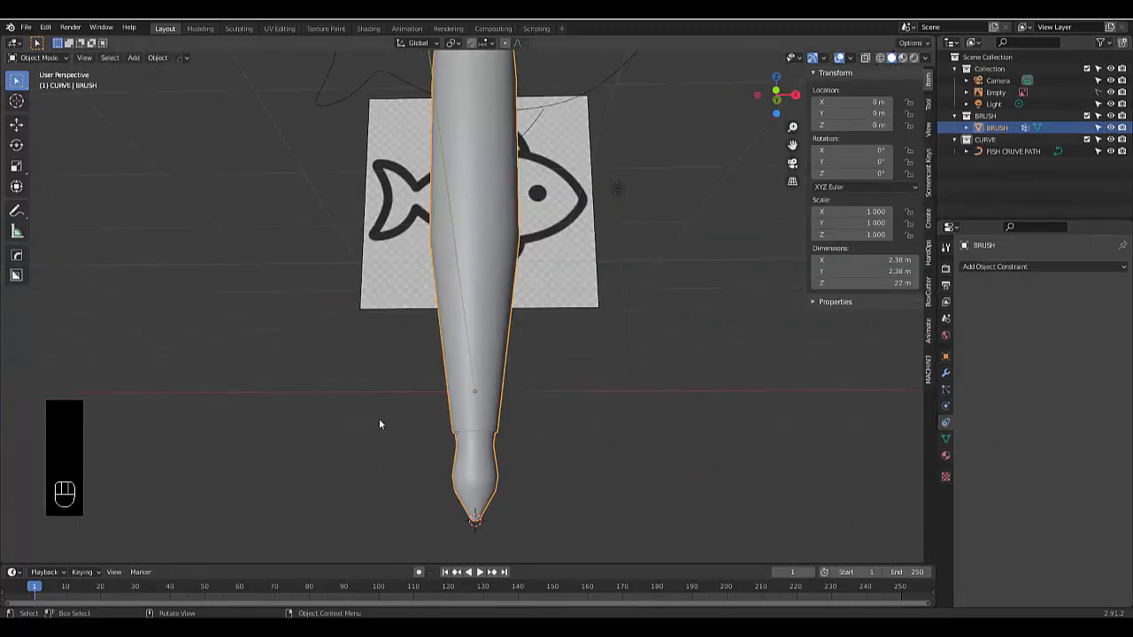
# Apply the location transform to the brush object
pyautogui.click(379, 423)
pyautogui.moveTo(379, 423); pyautogui.dragTo(420, 452, button='middle')
pyautogui.click(466, 393)
pyautogui.moveTo(466, 393)
pyautogui.mouseDown(button='middle')
pyautogui.moveTo(360, 415)
pyautogui.moveTo(362, 436)
pyautogui.mouseUp(button='middle')
pyautogui.hotkey('ctrl', 'a')
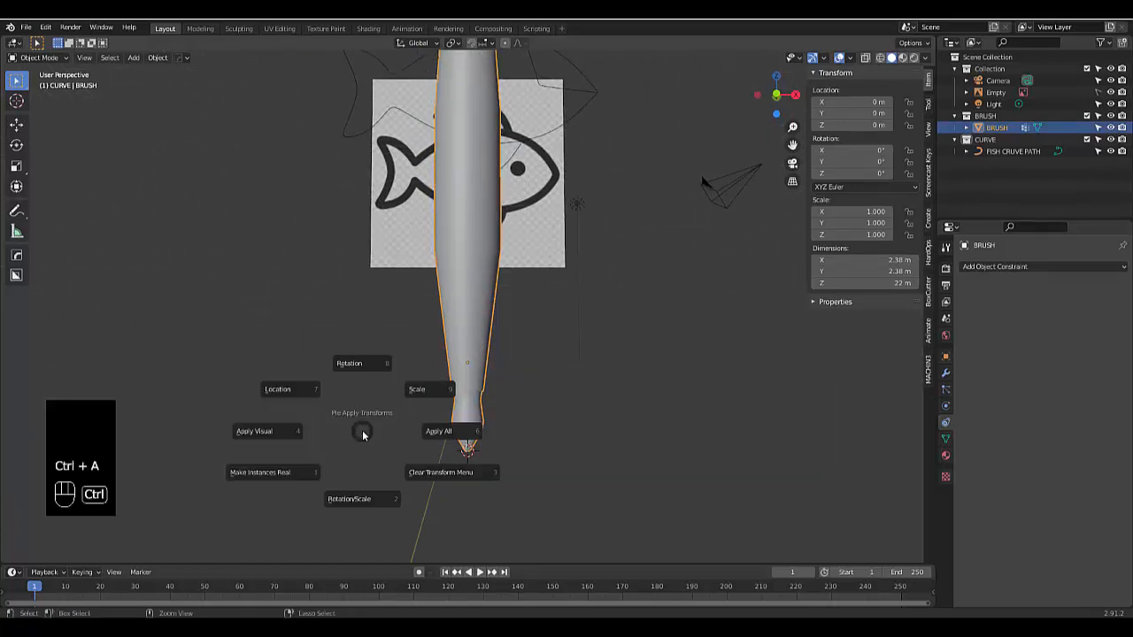
pyautogui.click(315, 395)
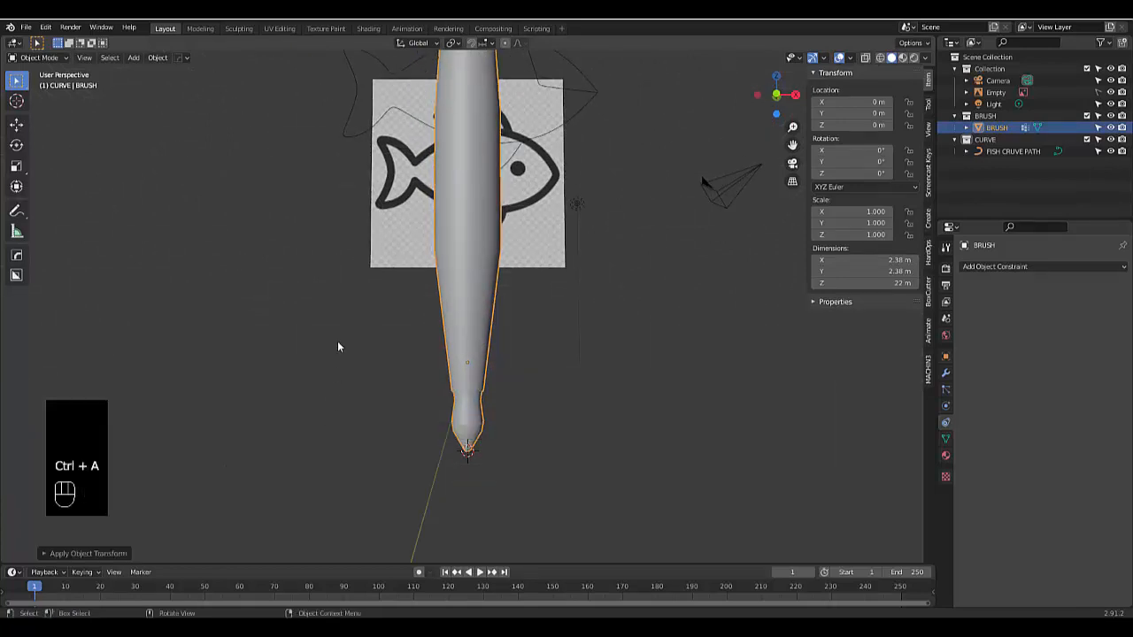
pyautogui.moveTo(338, 347); pyautogui.dragTo(386, 307, button='middle')
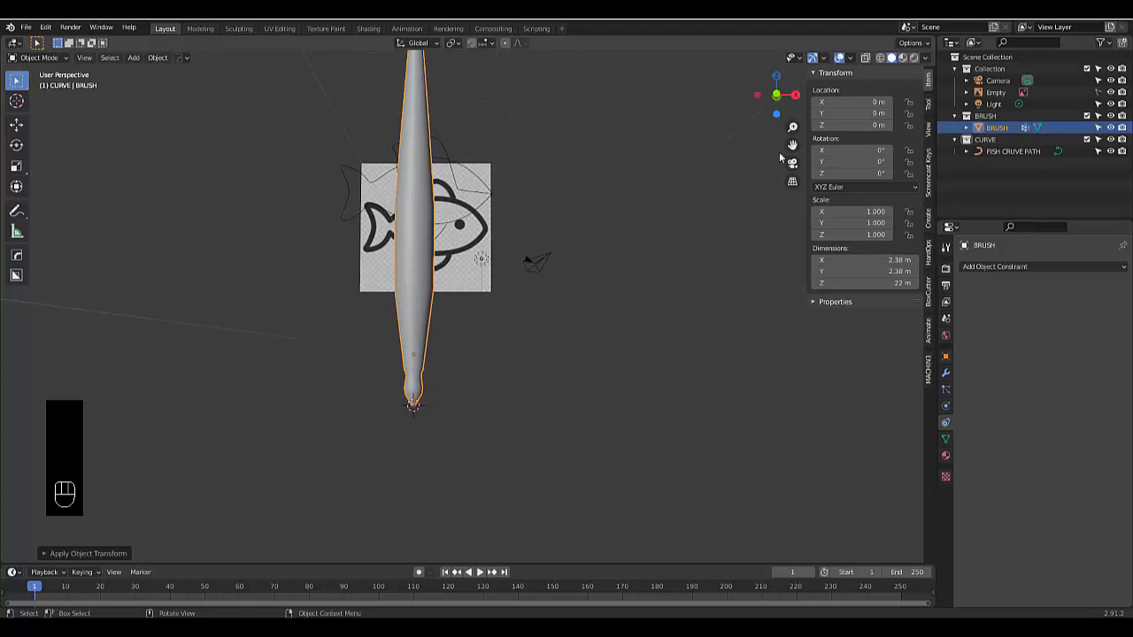
# Apply the object transform to the FISH CRUVE PATH curve
pyautogui.click(475, 202)
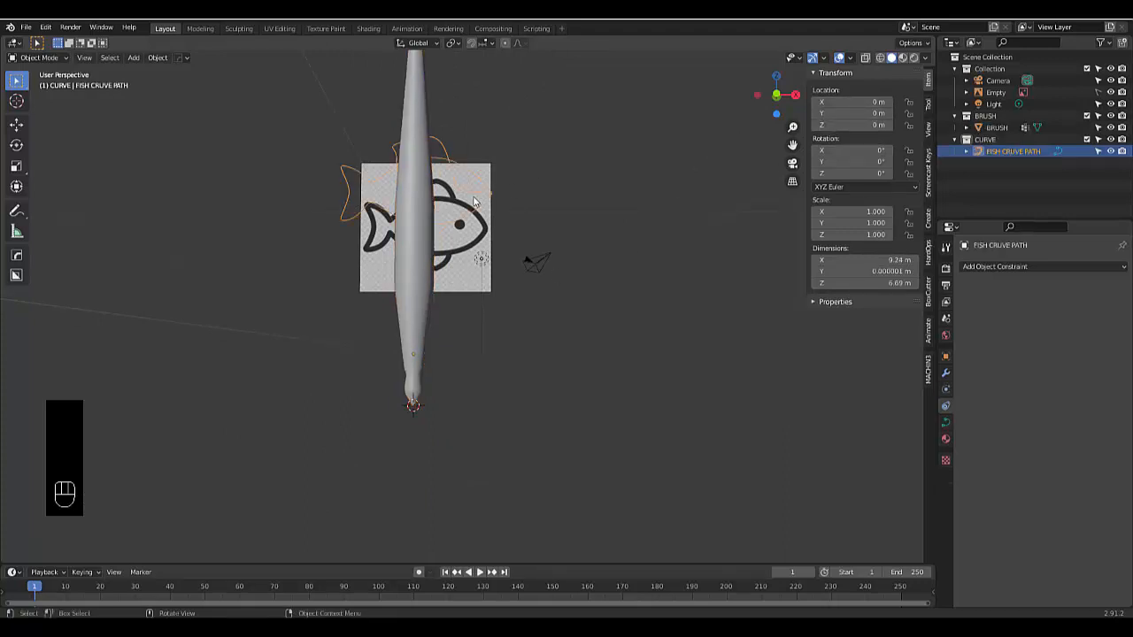
pyautogui.hotkey('ctrl', 'a')
pyautogui.click(488, 398)
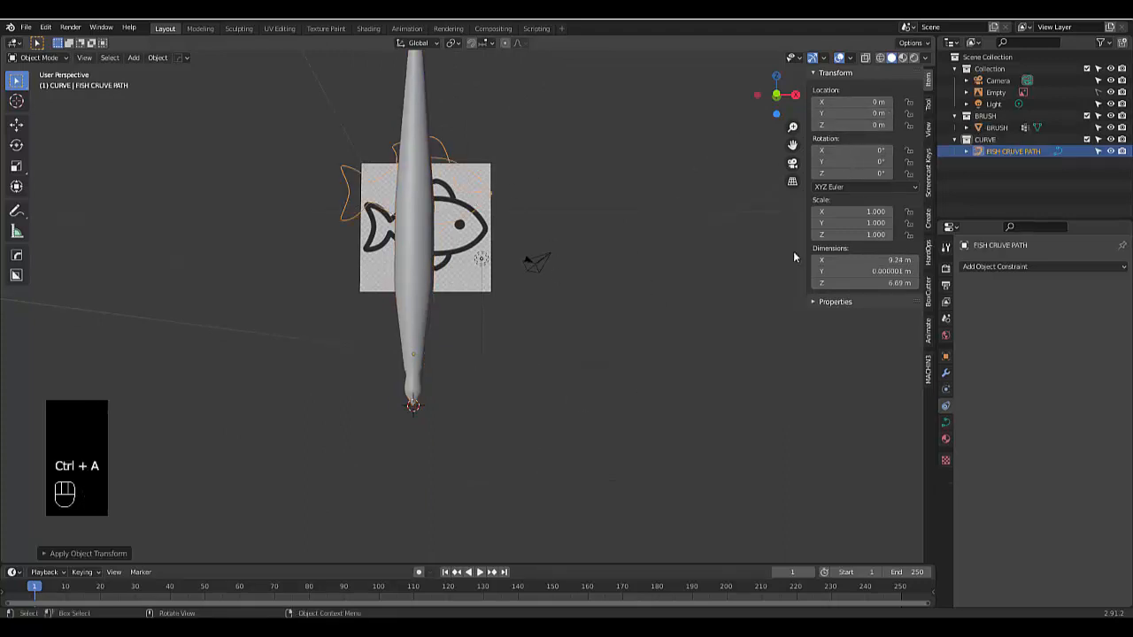
pyautogui.moveTo(531, 384); pyautogui.dragTo(361, 384, button='middle')
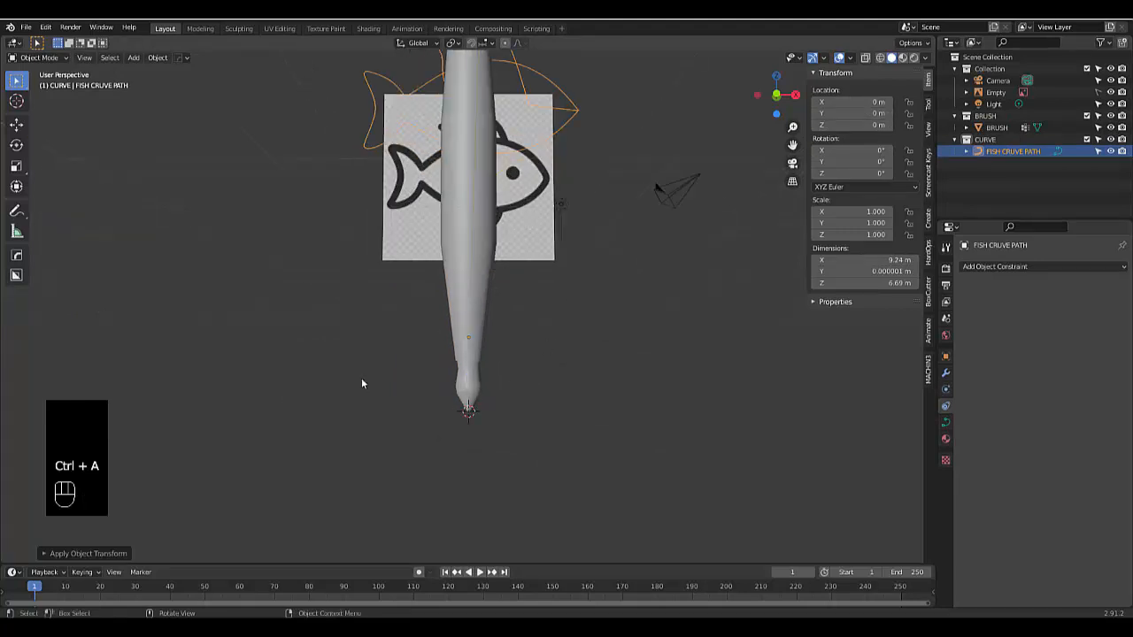
pyautogui.click(462, 377)
pyautogui.scroll(5, 439, 421)
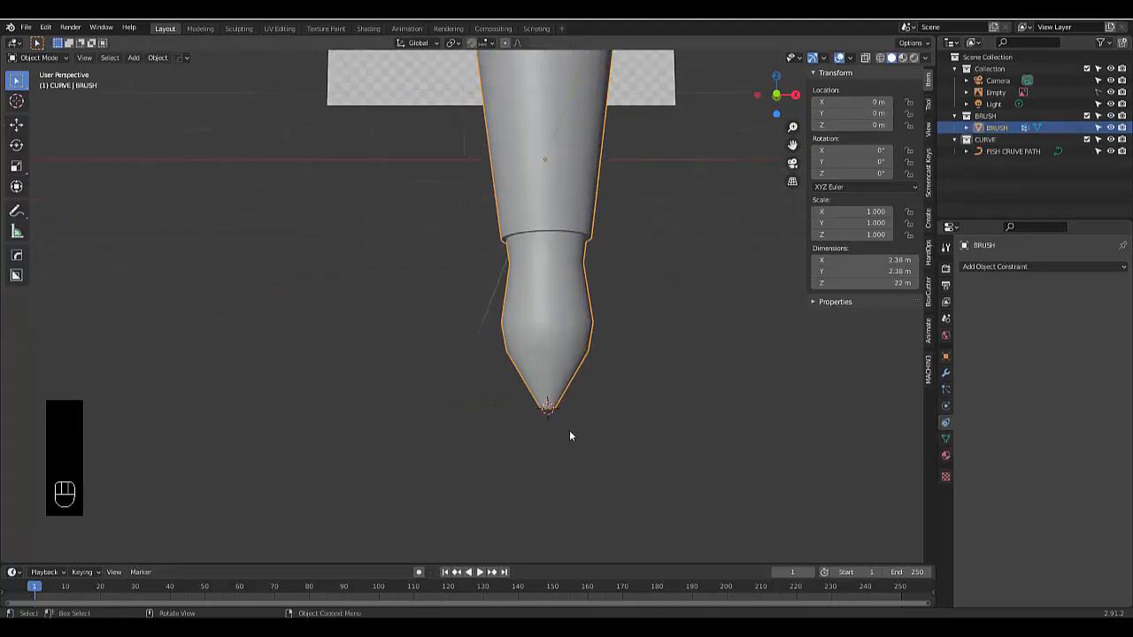
pyautogui.scroll(3, 546, 415)
pyautogui.scroll(-8, 544, 424)
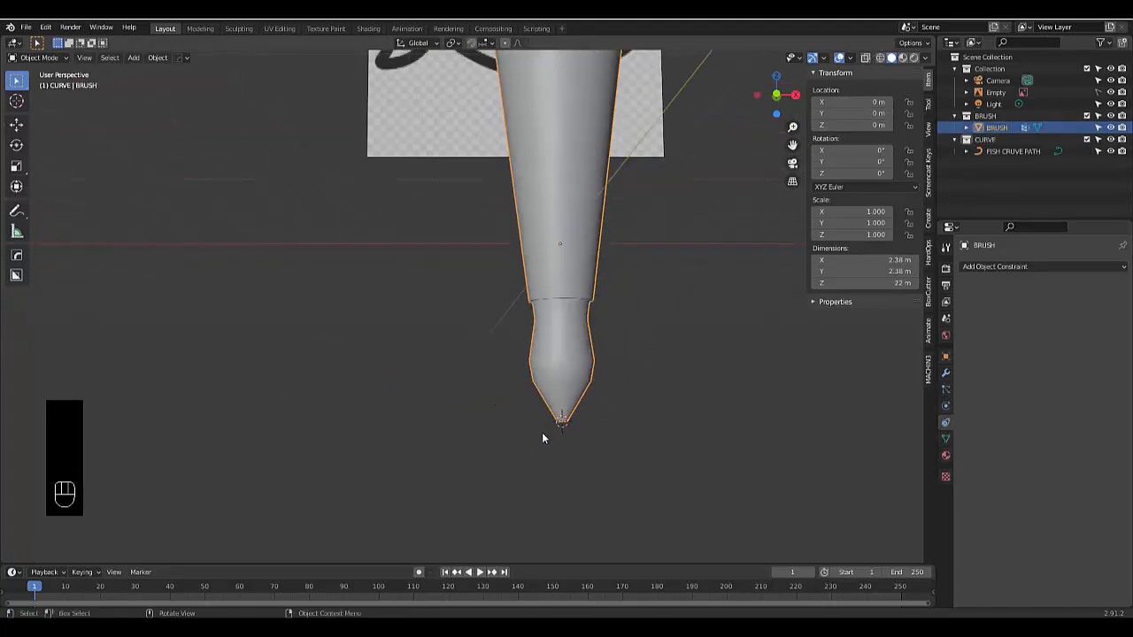
pyautogui.scroll(4, 554, 485)
pyautogui.scroll(-3, 558, 487)
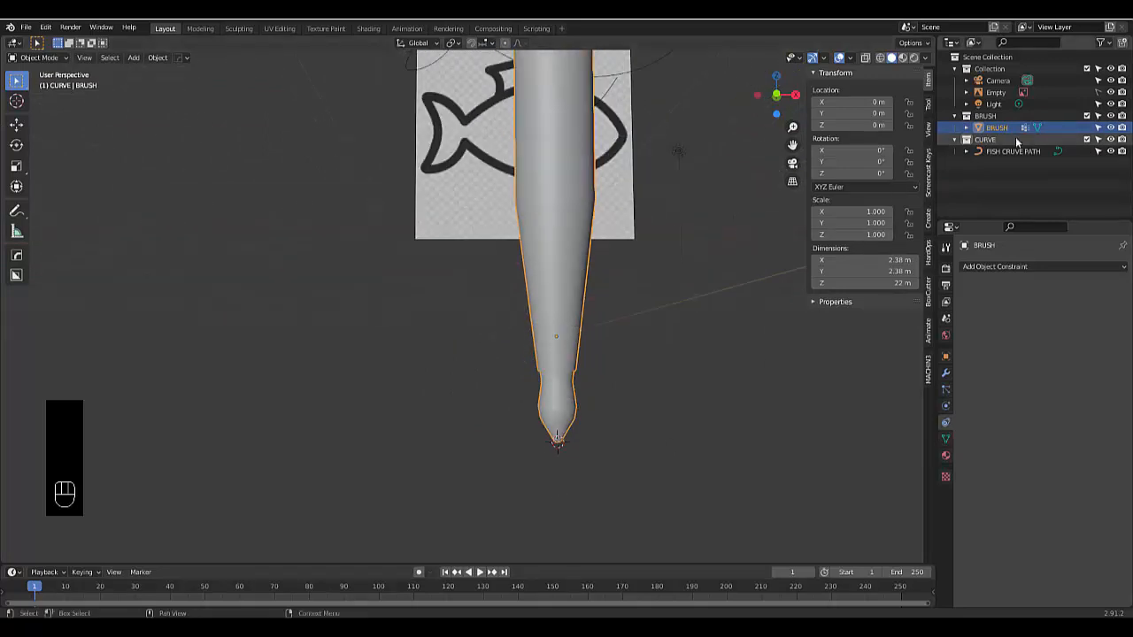
# Create a new collection in the scene and rename it as FLOW
pyautogui.rightClick(982, 178)
pyautogui.click(983, 180)
pyautogui.doubleClick(1005, 162)
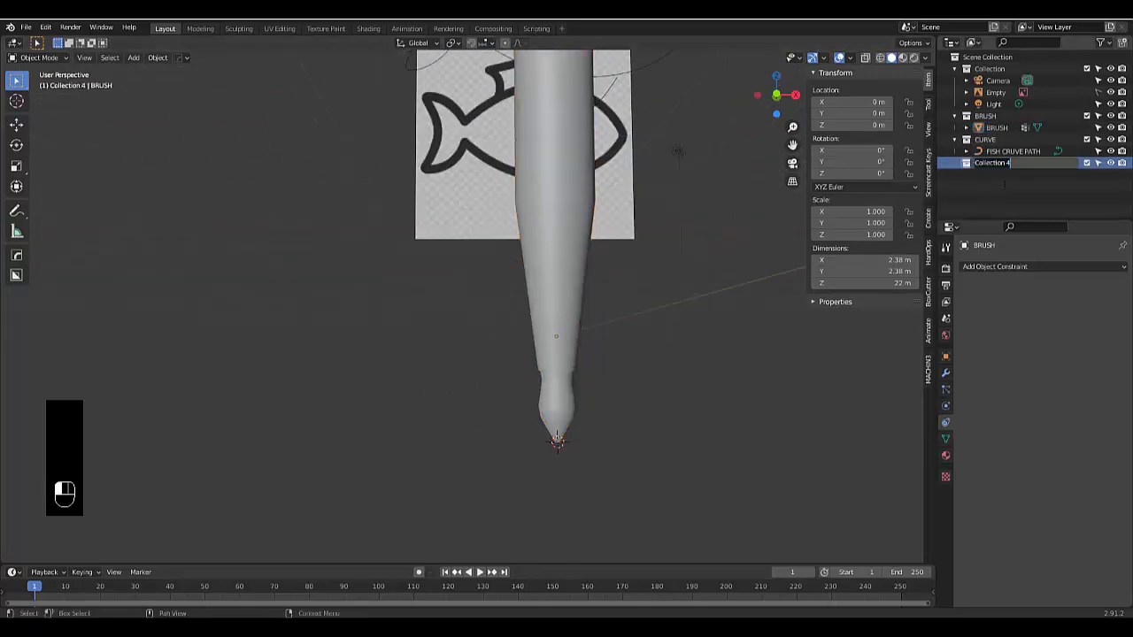
pyautogui.write('FLOW')
pyautogui.press('Return')
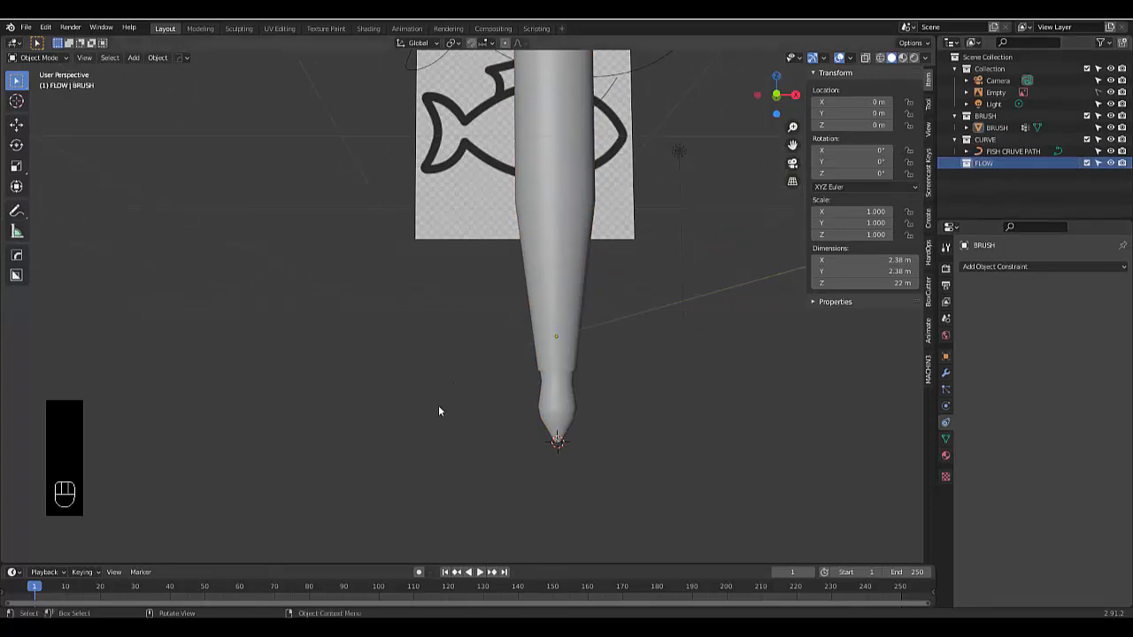
pyautogui.hotkey('shift', 'a')
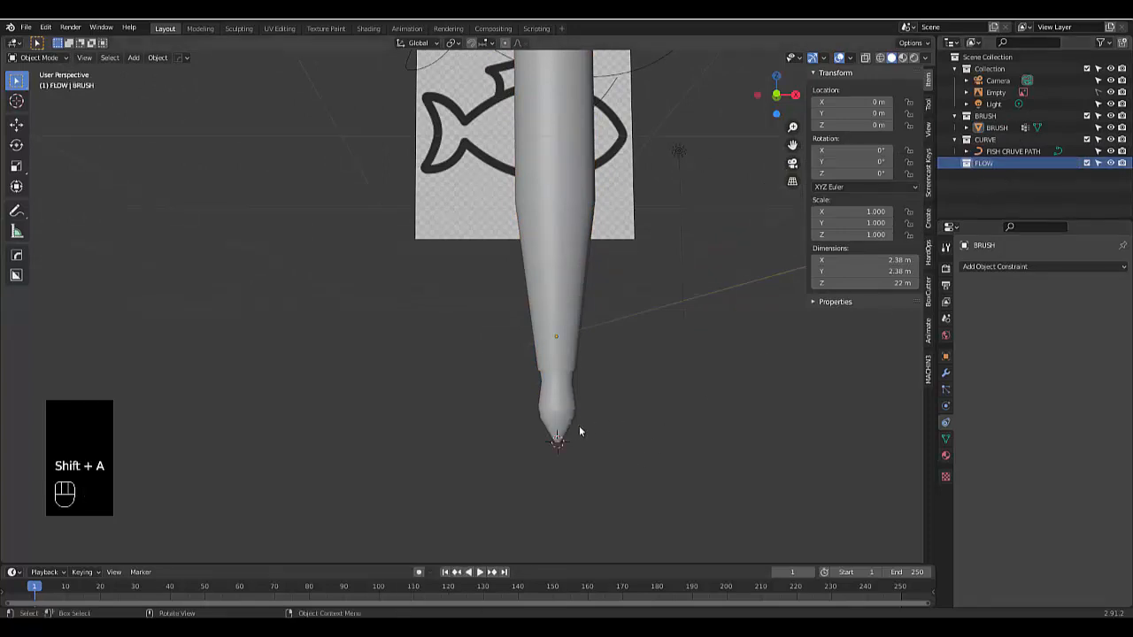
pyautogui.scroll(-5, 567, 442)
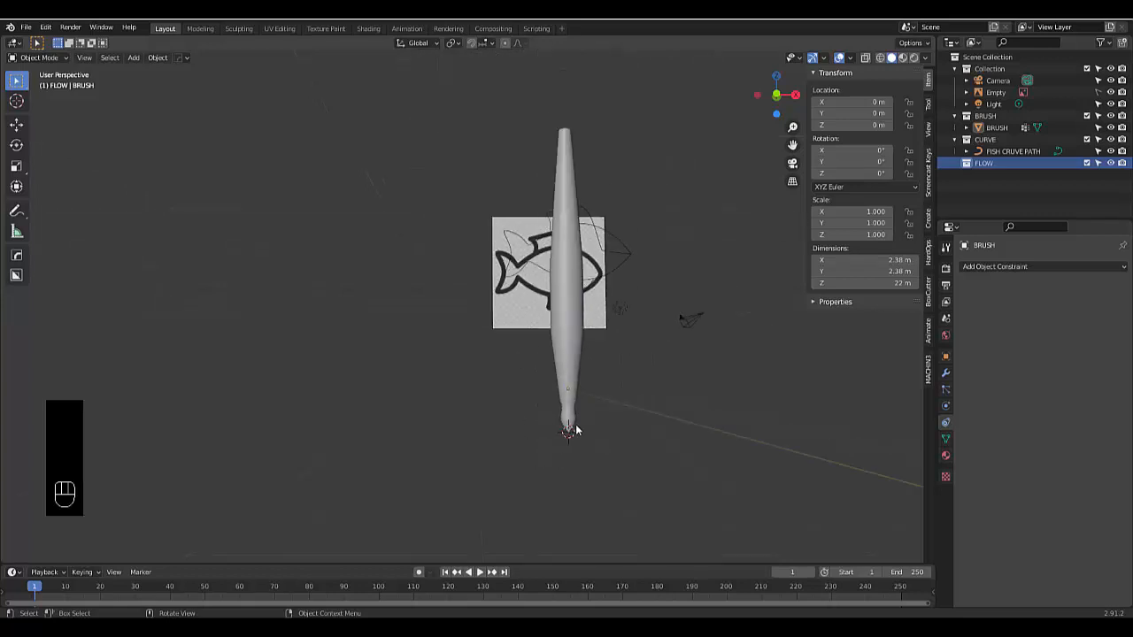
pyautogui.scroll(8, 577, 441)
pyautogui.scroll(-4, 485, 455)
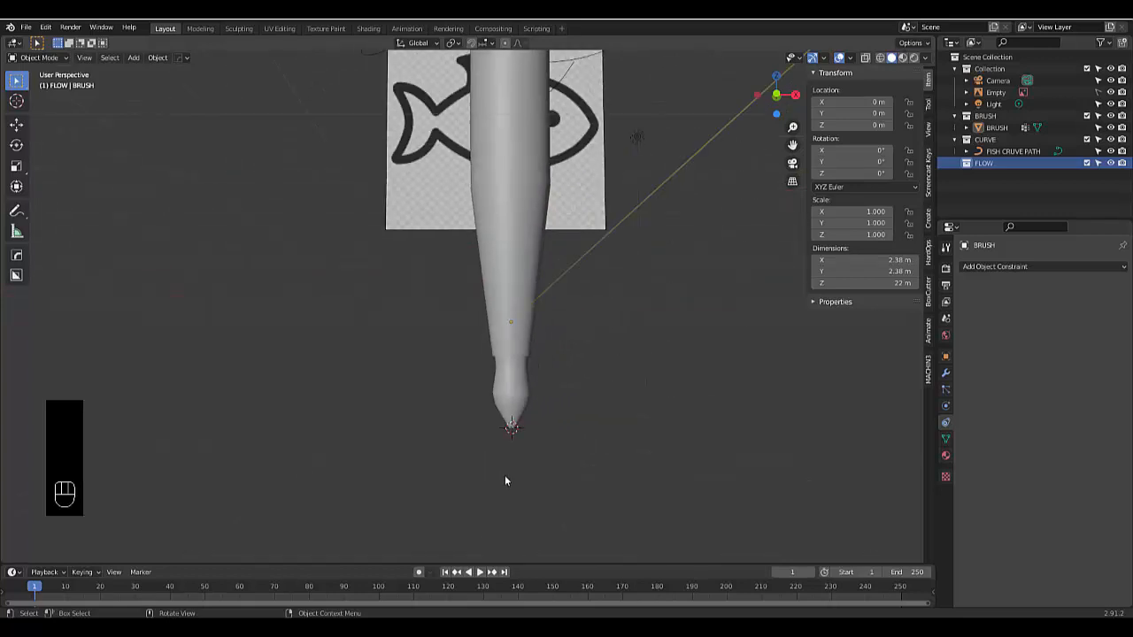
pyautogui.scroll(4, 476, 480)
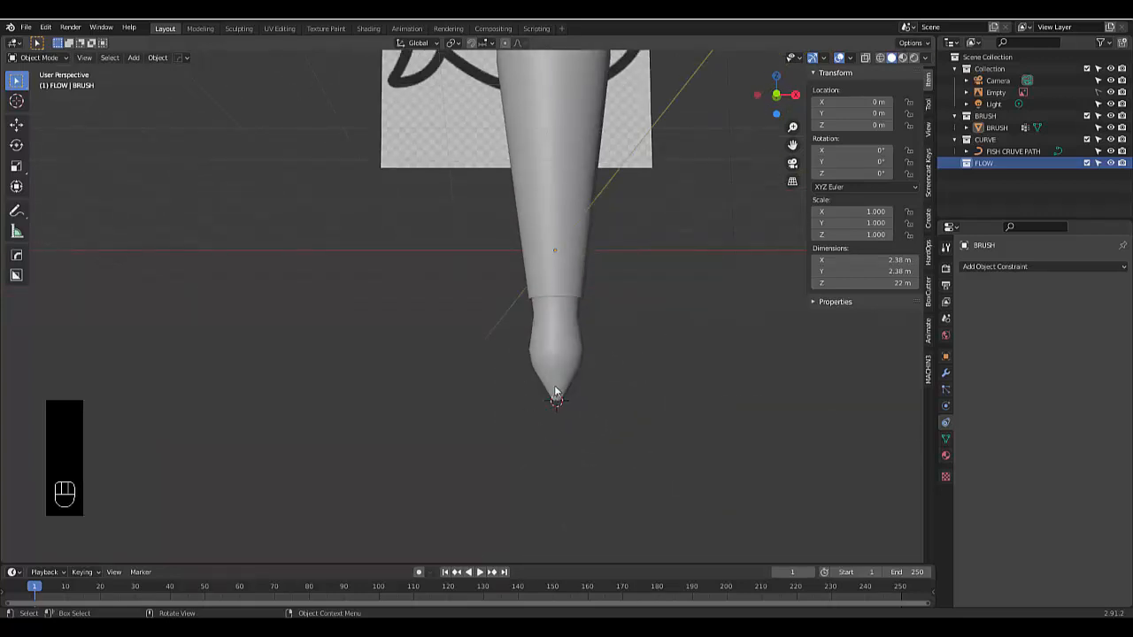
# Edit the brush mesh in wireframe shading and select the two lowest vertex rings that form its pointed tip
pyautogui.click(559, 361)
pyautogui.press('Tab')
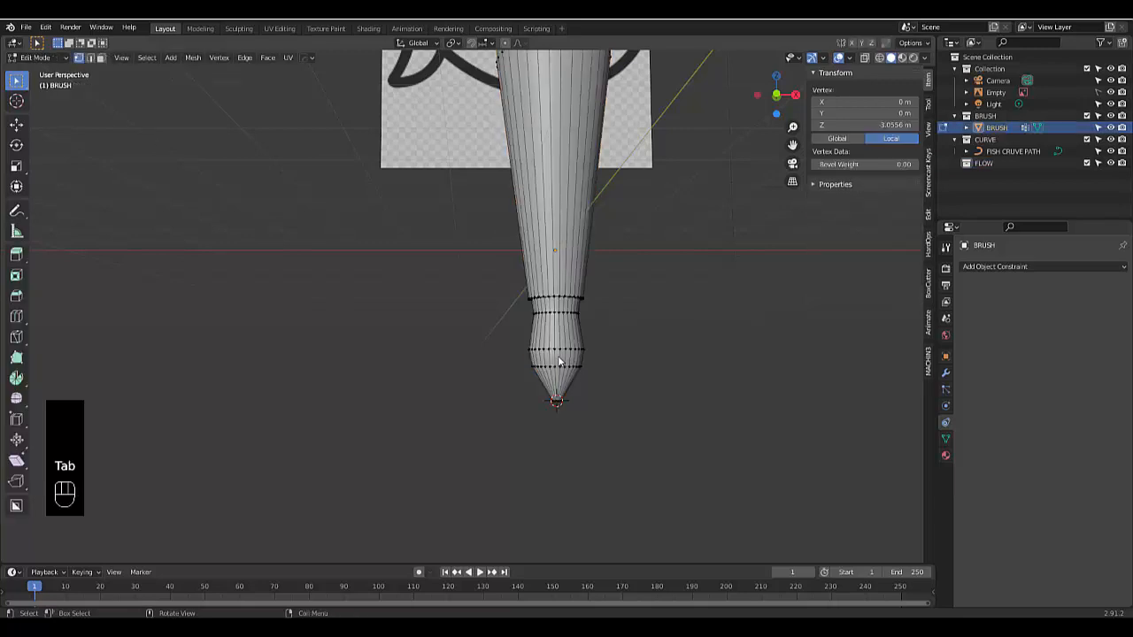
pyautogui.scroll(2, 554, 400)
pyautogui.click(879, 58)
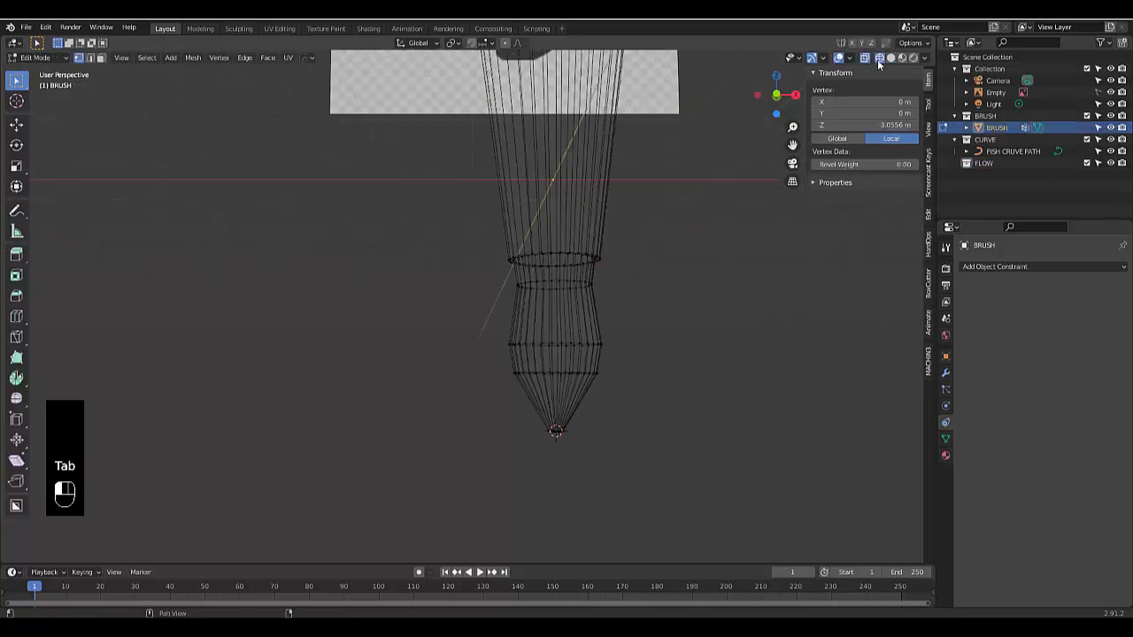
pyautogui.moveTo(744, 310); pyautogui.dragTo(706, 340, button='middle')
pyautogui.moveTo(573, 328); pyautogui.dragTo(689, 424)
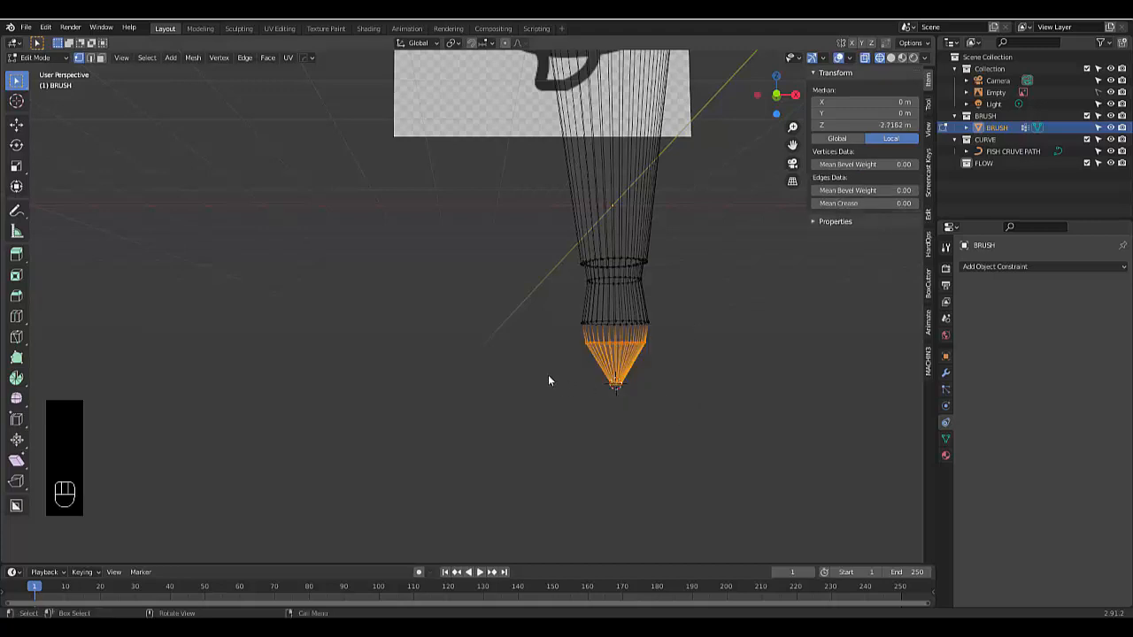
pyautogui.moveTo(549, 380); pyautogui.dragTo(647, 387, button='middle')
pyautogui.scroll(2, 441, 354)
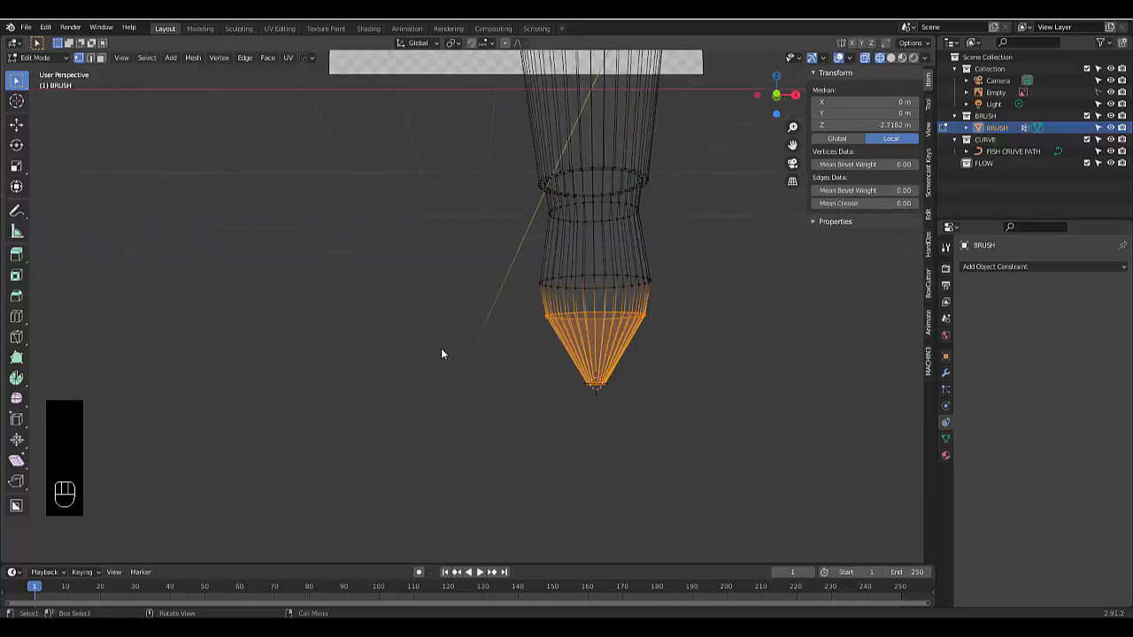
# Duplicate the selected tip geometry in place, separate the copy into its own object, and select that object in Object Mode
pyautogui.rightClick(441, 354)
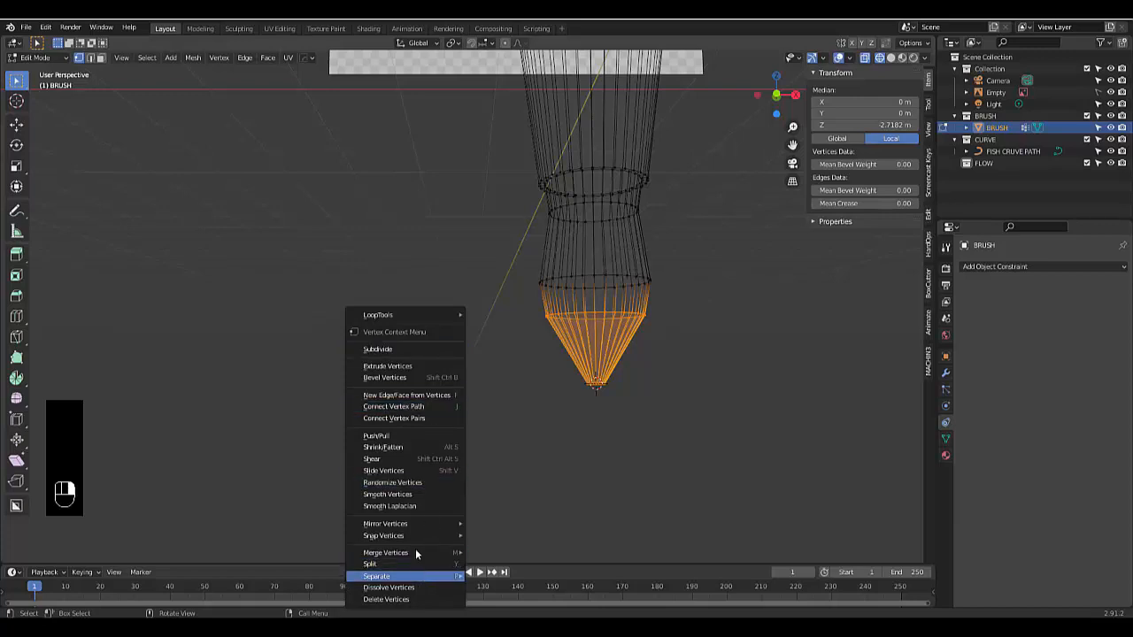
pyautogui.hotkey('shift', 'd')
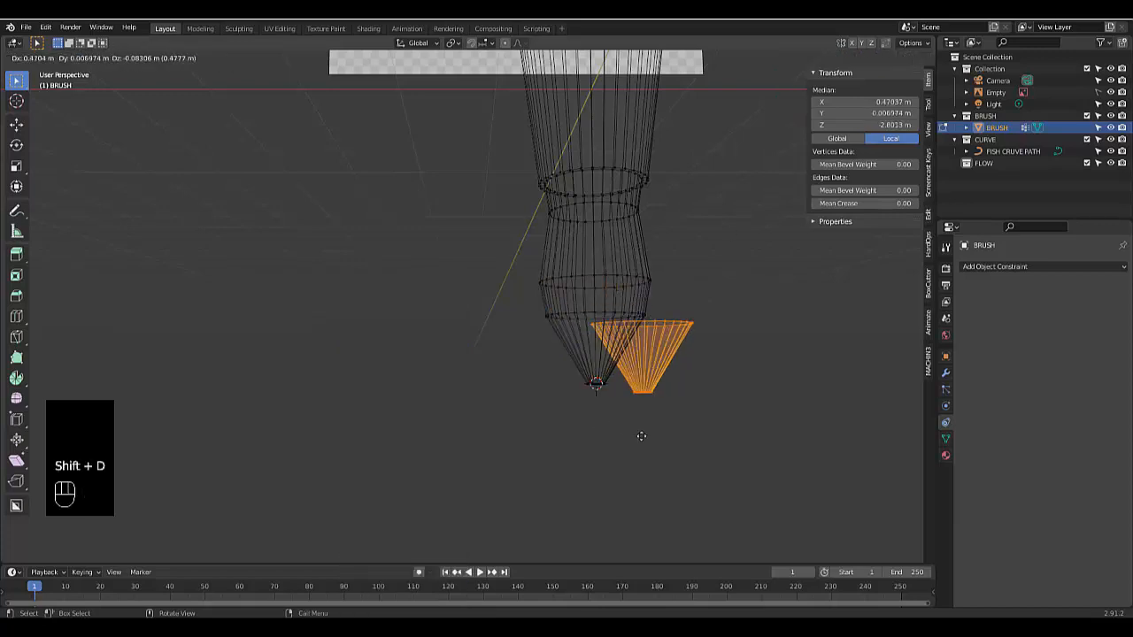
pyautogui.rightClick(640, 436)
pyautogui.rightClick(484, 412)
pyautogui.moveTo(464, 581)
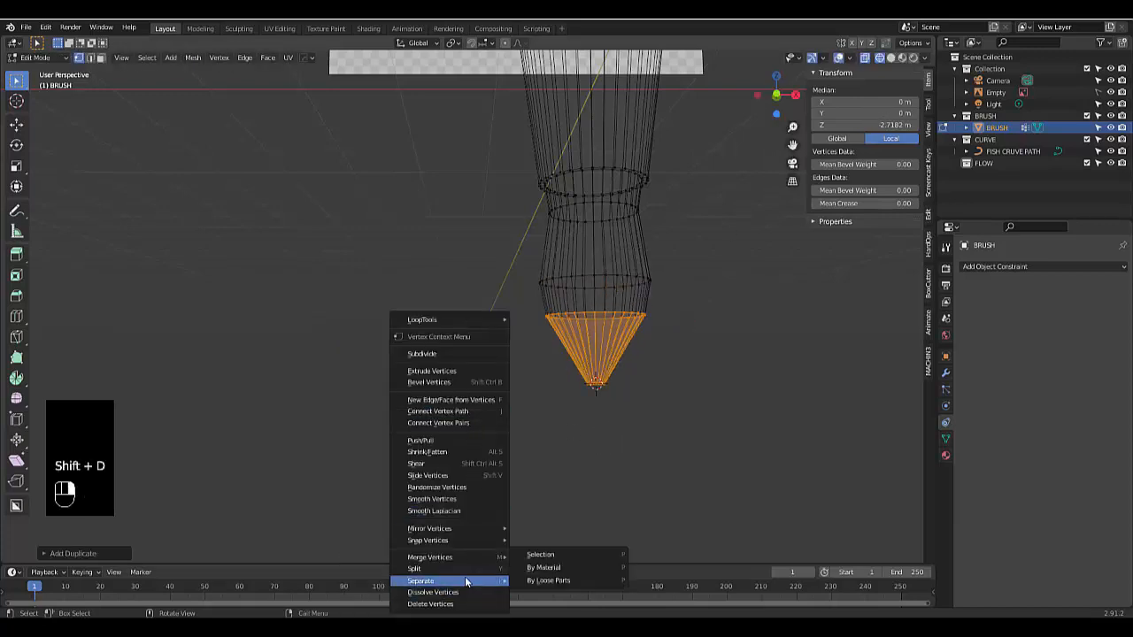
pyautogui.click(573, 555)
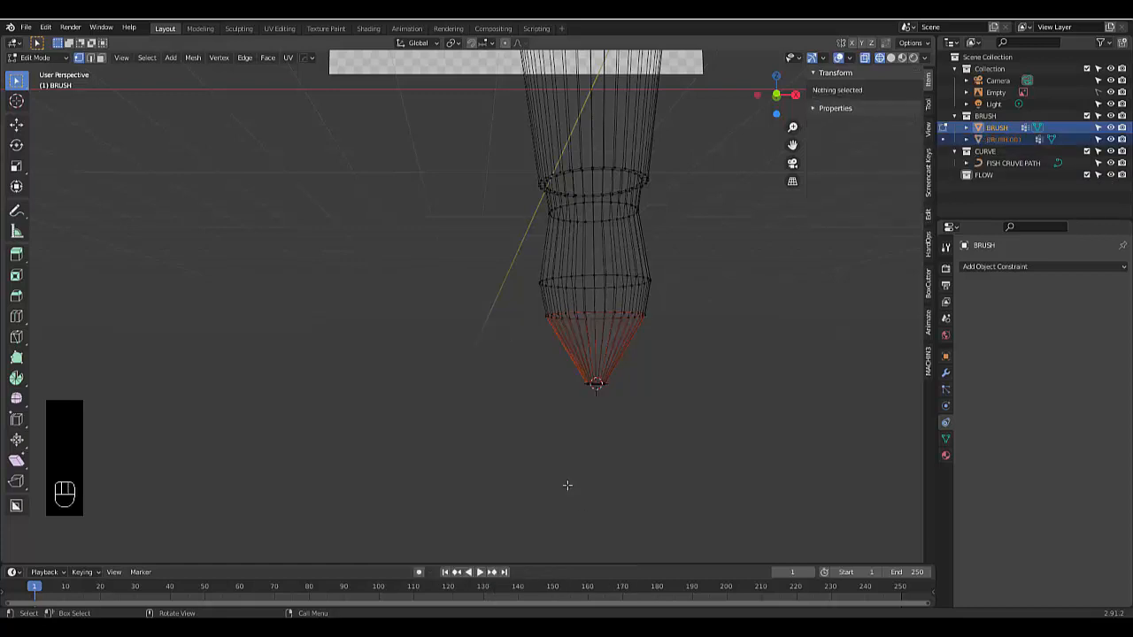
pyautogui.press('Tab')
pyautogui.click(1003, 139)
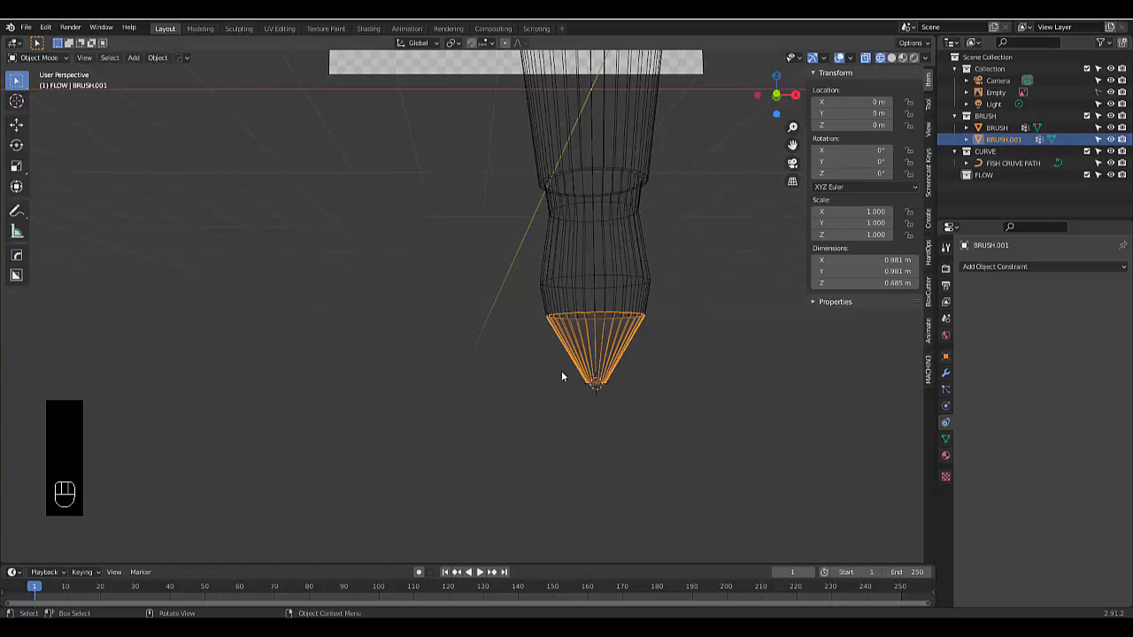
# Hide the original brush and show the separated tip piece in solid shading
pyautogui.click(578, 294)
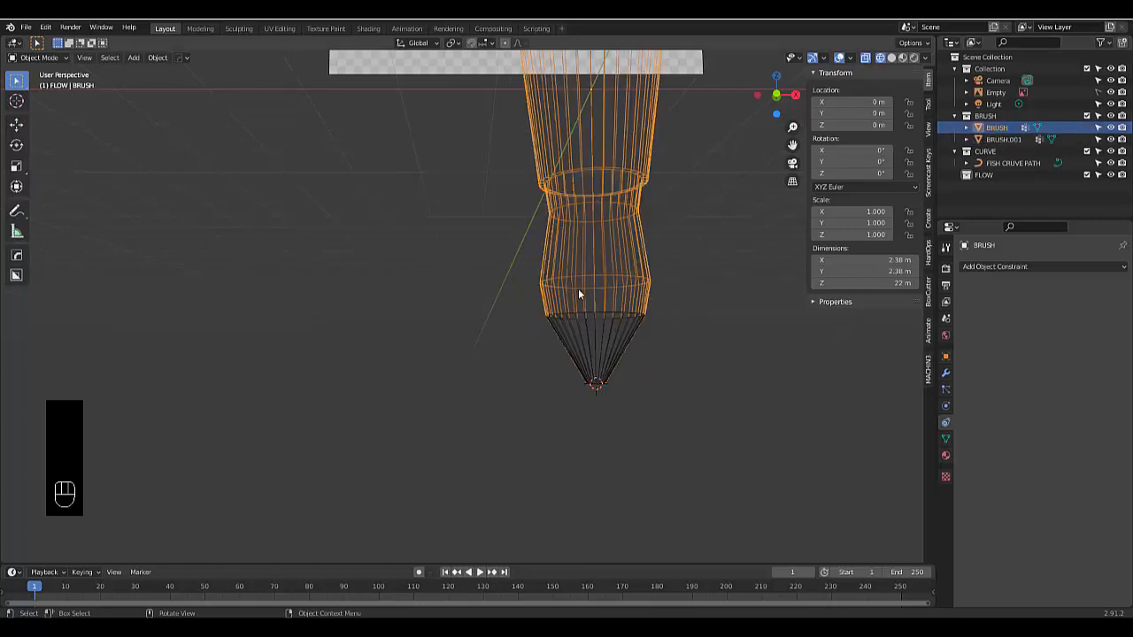
pyautogui.press('h')
pyautogui.click(1035, 138)
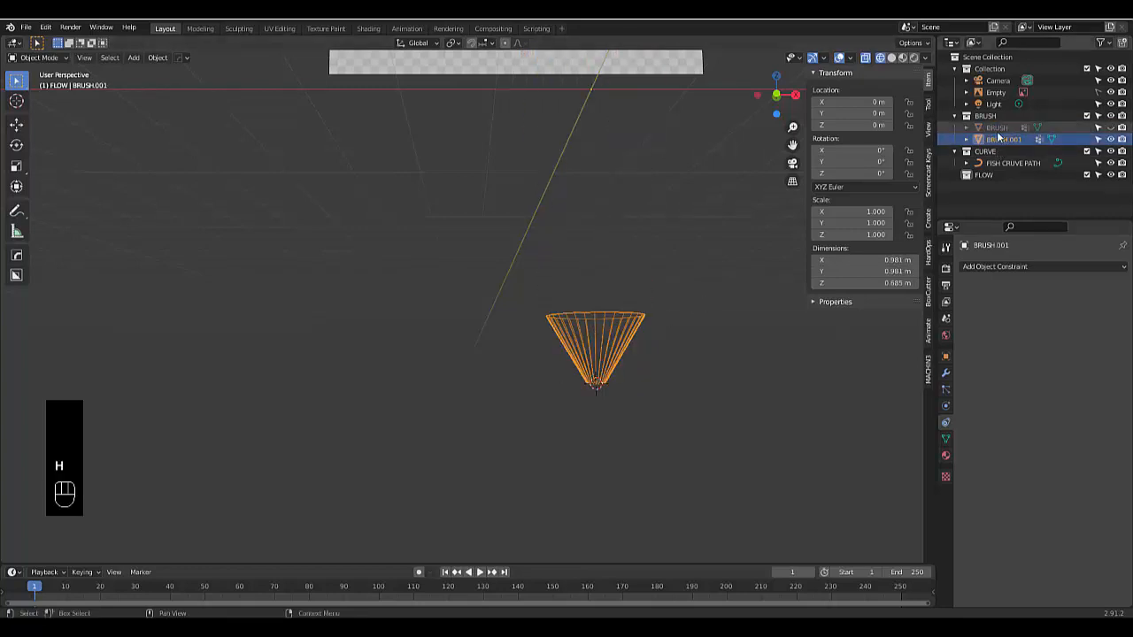
pyautogui.click(891, 56)
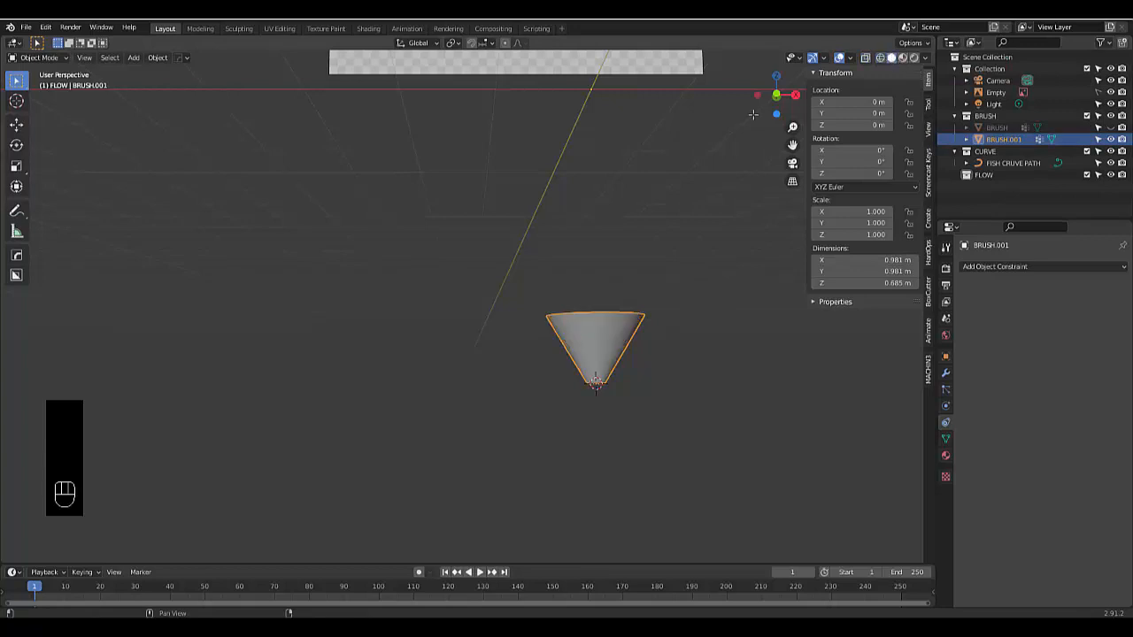
# Close the separated tip's wide upper opening by filling its edge loop with a face
pyautogui.moveTo(607, 285)
pyautogui.mouseDown(button='middle')
pyautogui.moveTo(596, 308)
pyautogui.moveTo(592, 295)
pyautogui.mouseUp(button='middle')
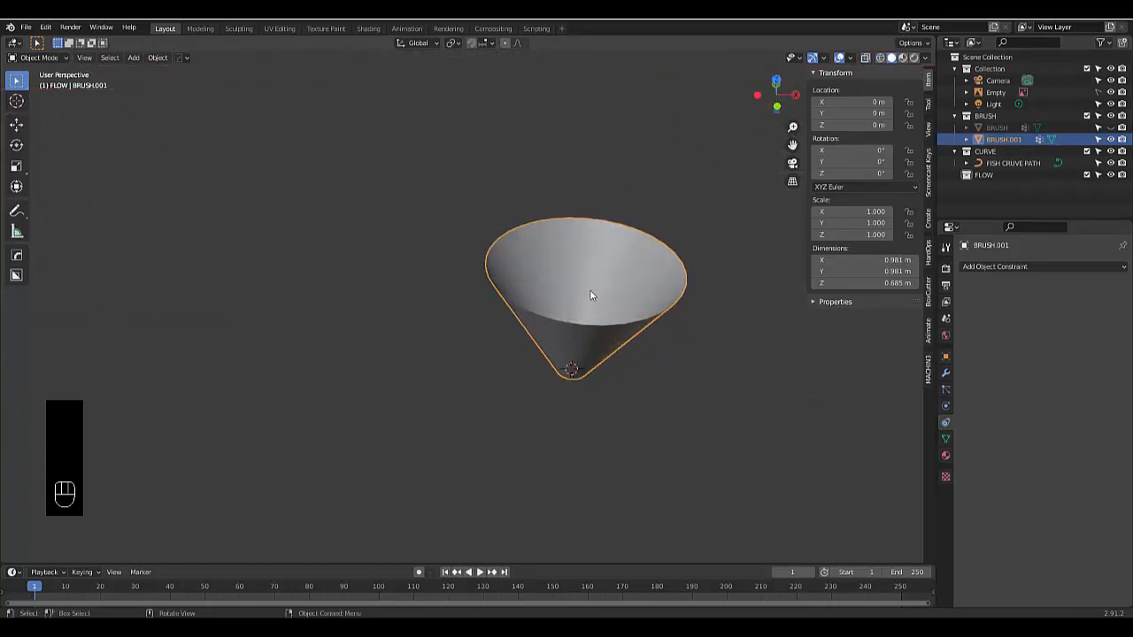
pyautogui.press('Tab')
pyautogui.scroll(2, 564, 335)
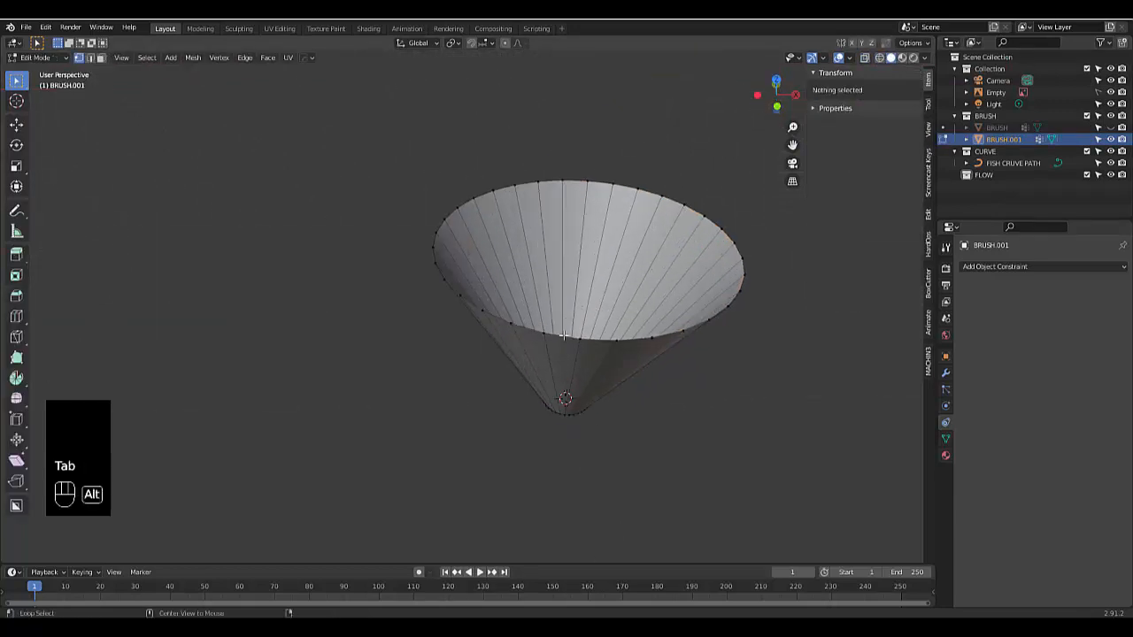
pyautogui.keyDown('alt'); pyautogui.click(564, 334); pyautogui.keyUp('alt')
pyautogui.press('f')
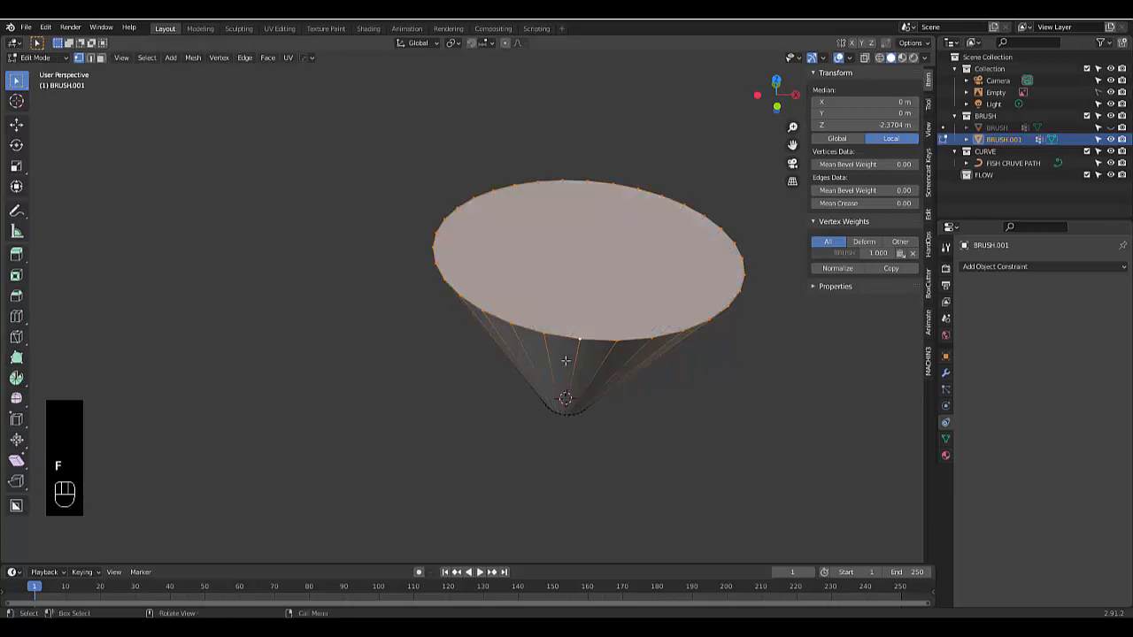
# Check the narrow lower end of the separated tip and unhide the original BRUSH object
pyautogui.moveTo(566, 361); pyautogui.dragTo(562, 260, button='middle')
pyautogui.scroll(-3, 563, 289)
pyautogui.scroll(4, 573, 471)
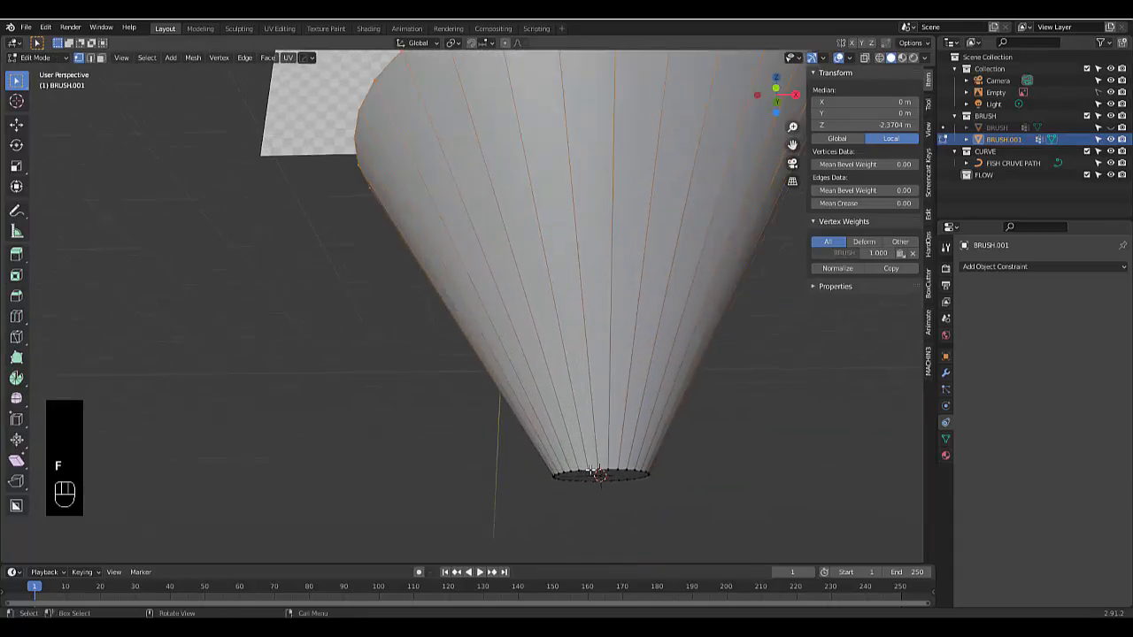
pyautogui.moveTo(594, 473); pyautogui.dragTo(551, 436, button='middle')
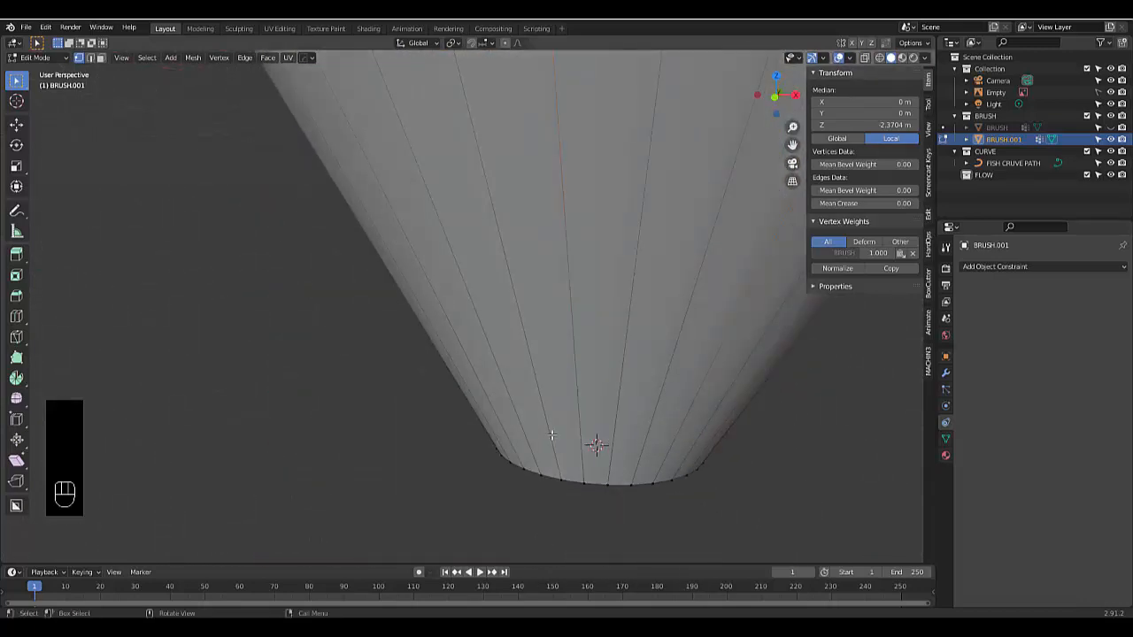
pyautogui.scroll(-8, 551, 435)
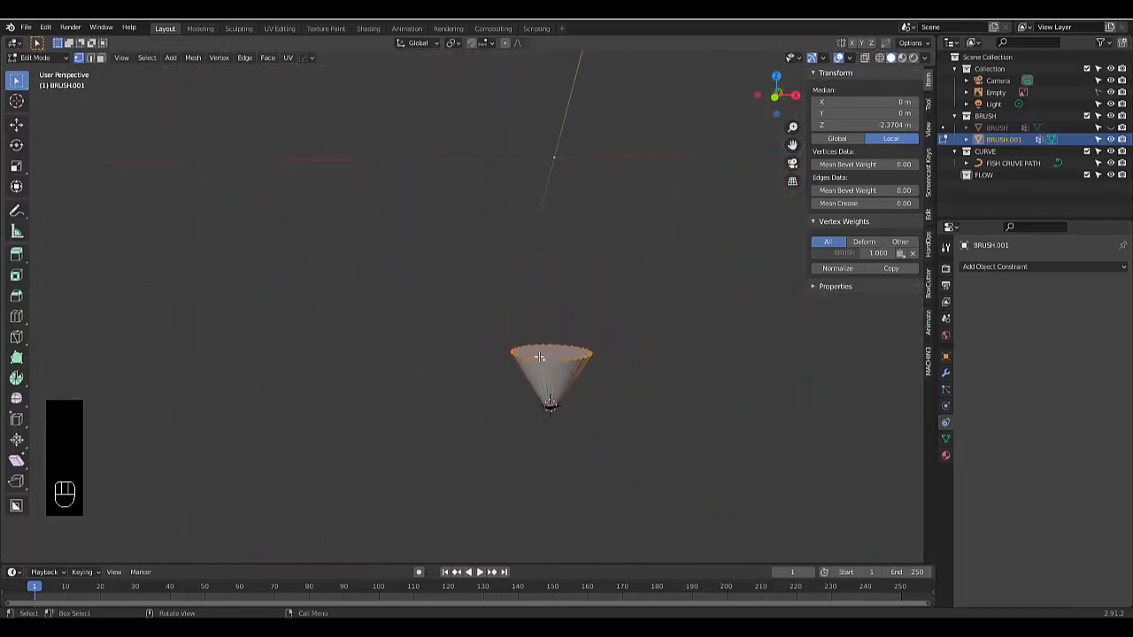
pyautogui.press('a')
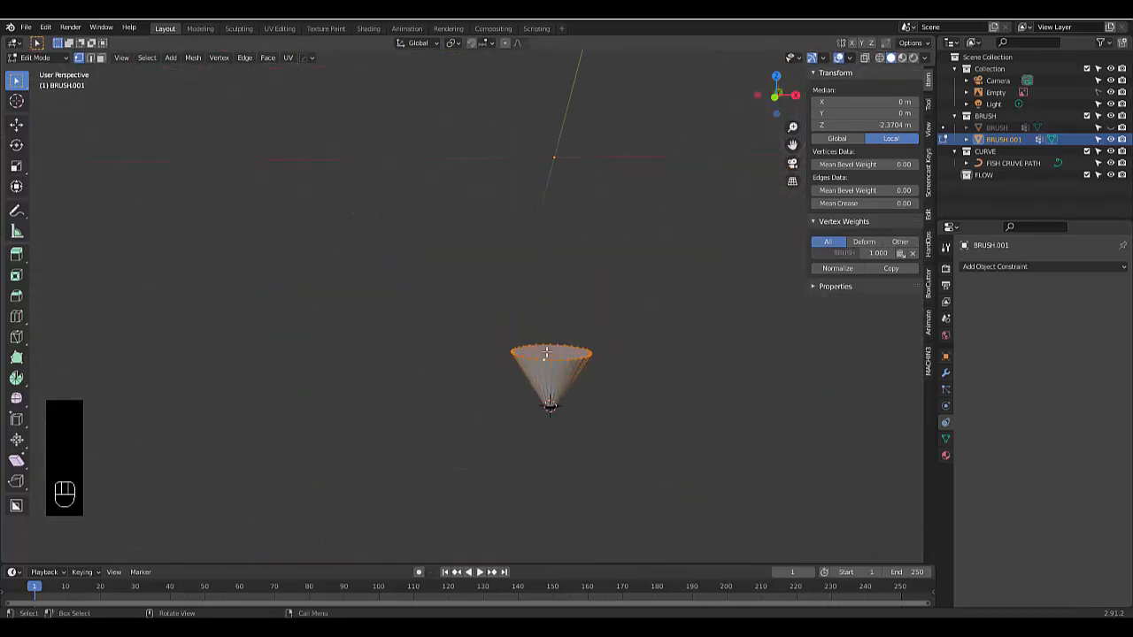
pyautogui.click(1112, 128)
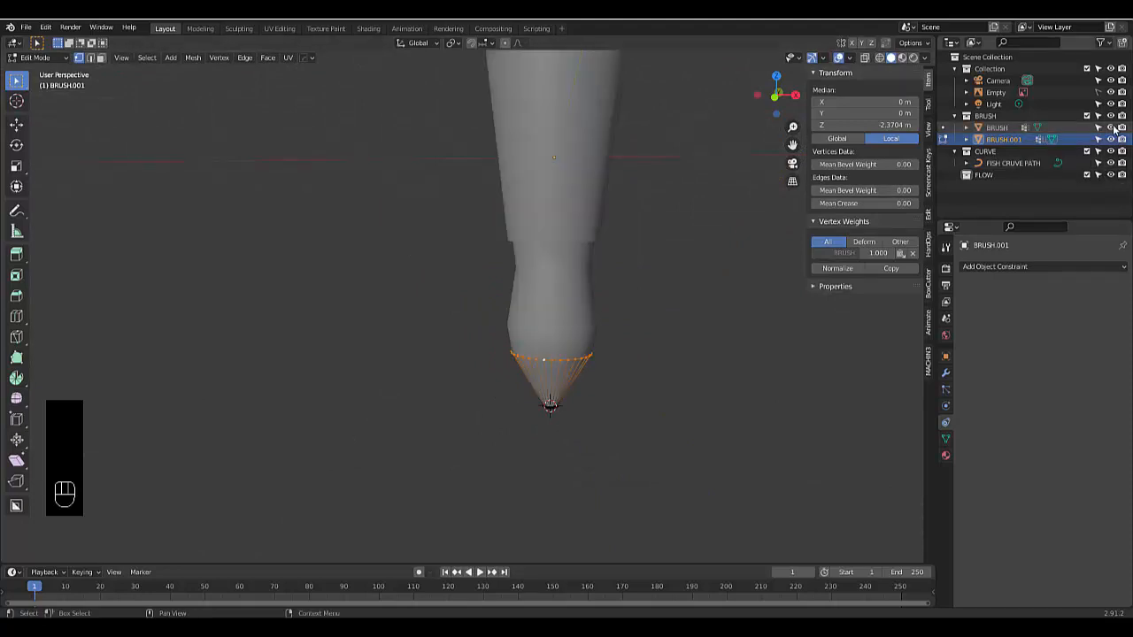
# Leave Edit Mode and rename the separated tip object BRUSH.001 as PAINT BRUSH FLOW
pyautogui.moveTo(450, 397)
pyautogui.mouseDown(button='middle')
pyautogui.moveTo(517, 390)
pyautogui.moveTo(546, 416)
pyautogui.mouseUp(button='middle')
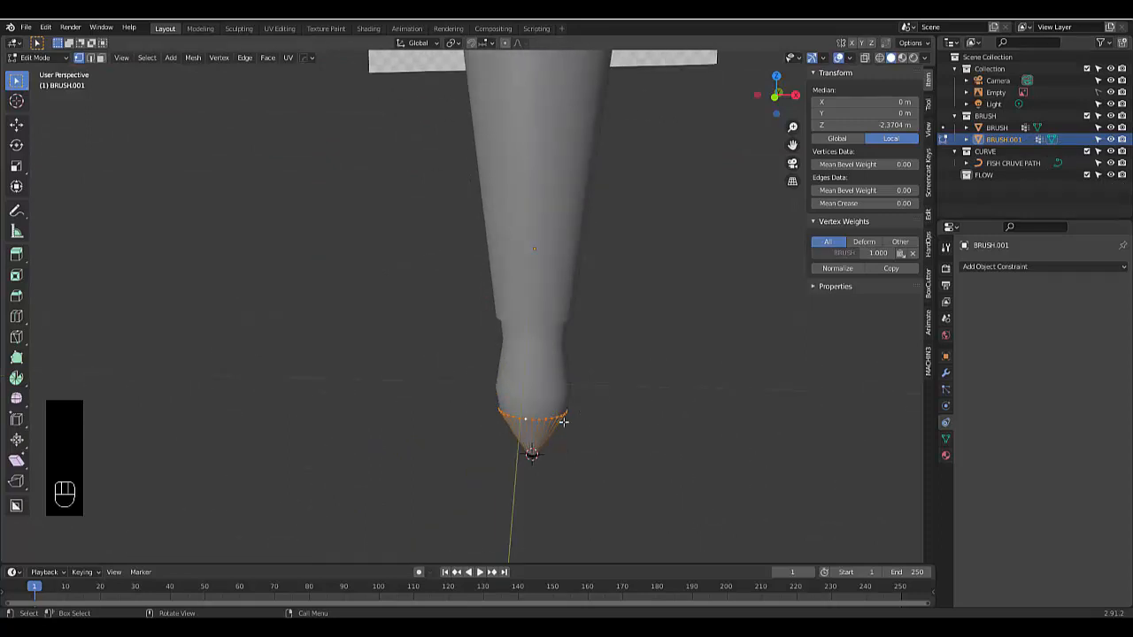
pyautogui.press('Tab')
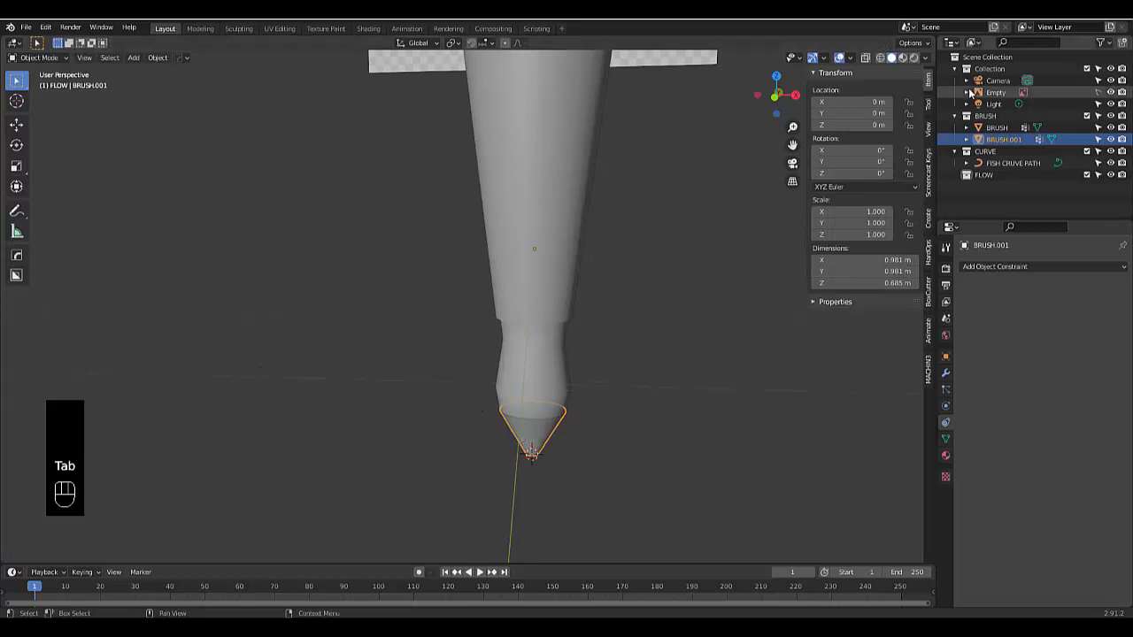
pyautogui.doubleClick(998, 139)
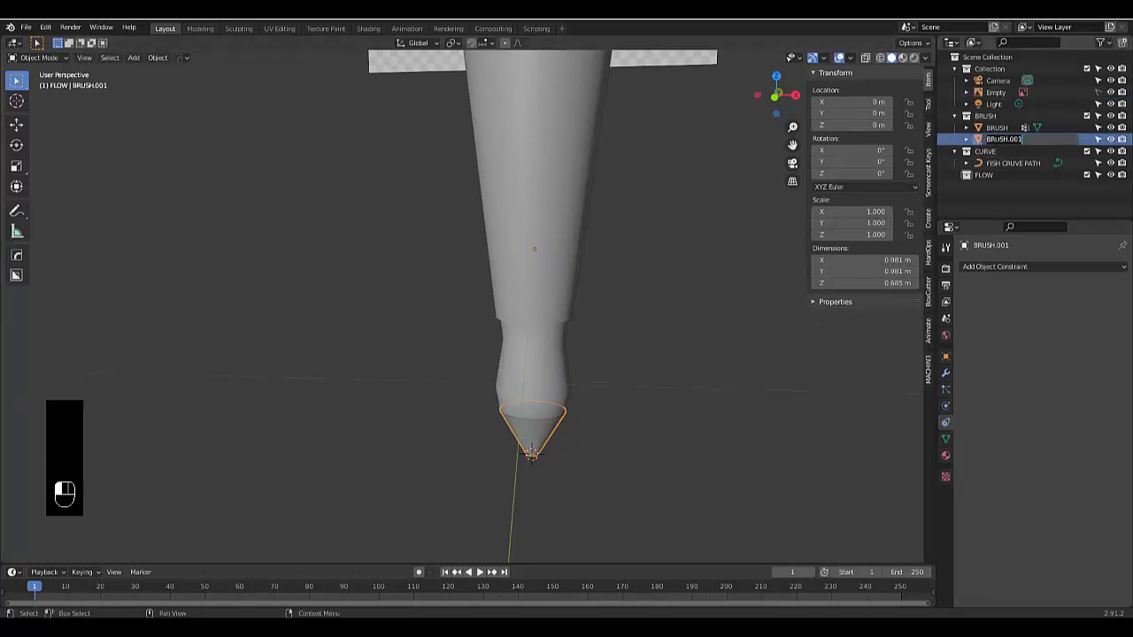
pyautogui.write('PAINT')
pyautogui.press('Return')
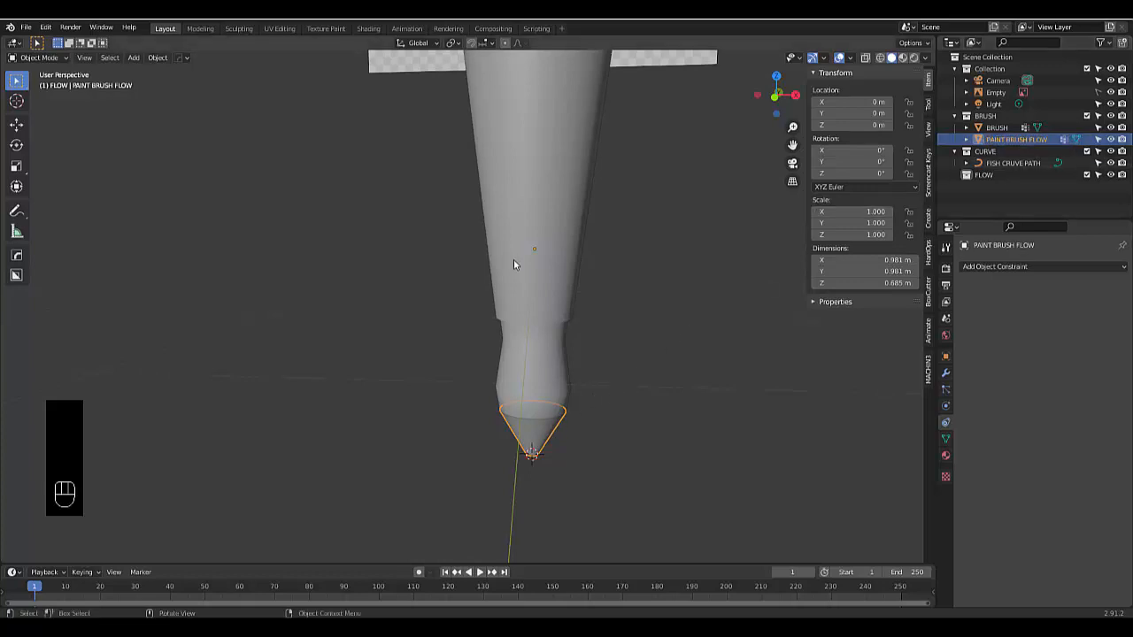
# Try parenting PAINT BRUSH FLOW to BRUSH with the Object option and check the hierarchy under BRUSH
pyautogui.keyDown('shift'); pyautogui.click(513, 256); pyautogui.keyUp('shift')
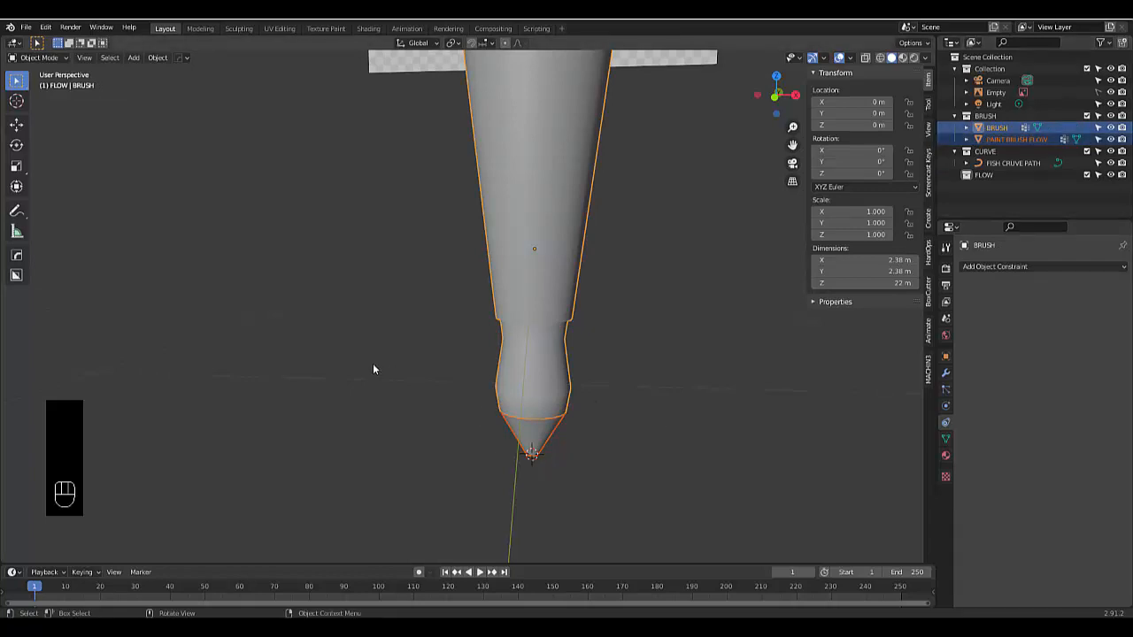
pyautogui.hotkey('ctrl', 'p')
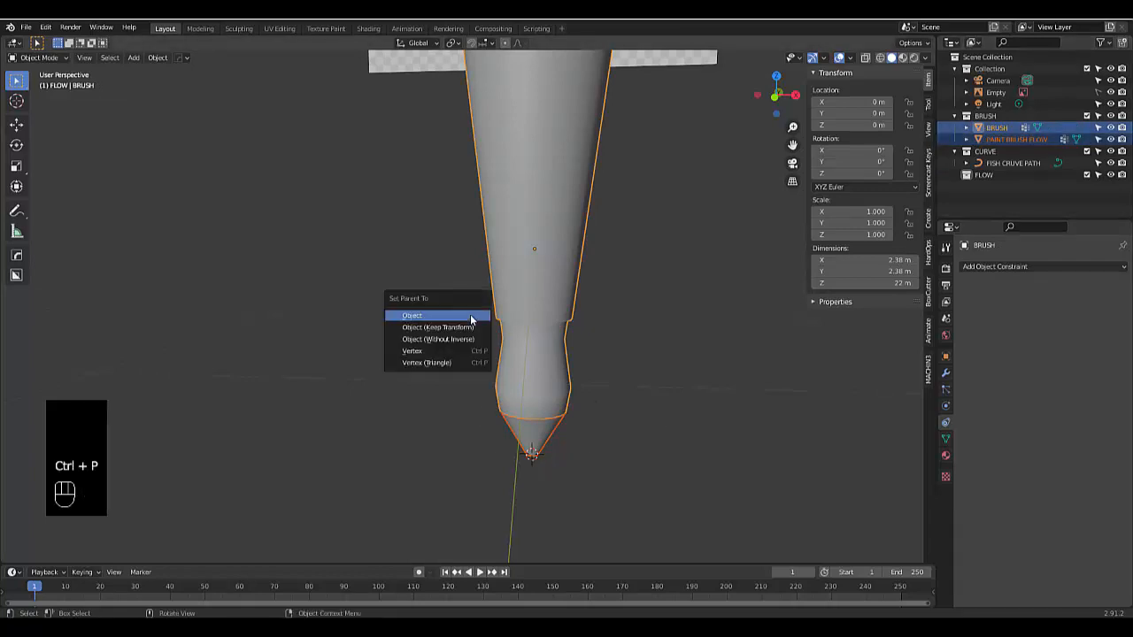
pyautogui.click(471, 315)
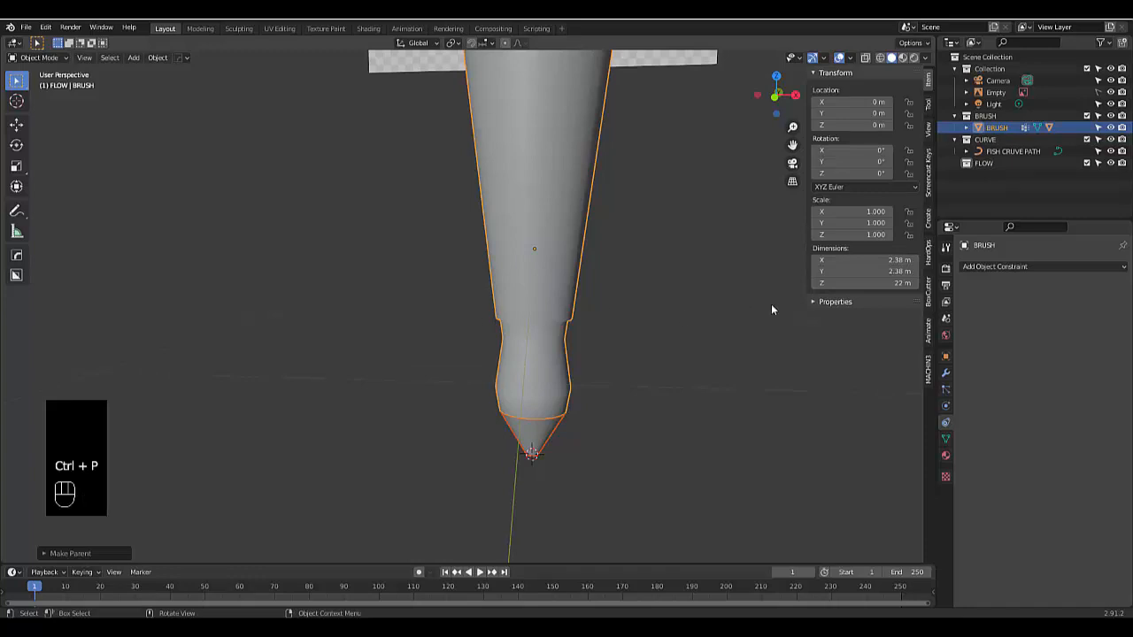
pyautogui.click(656, 419)
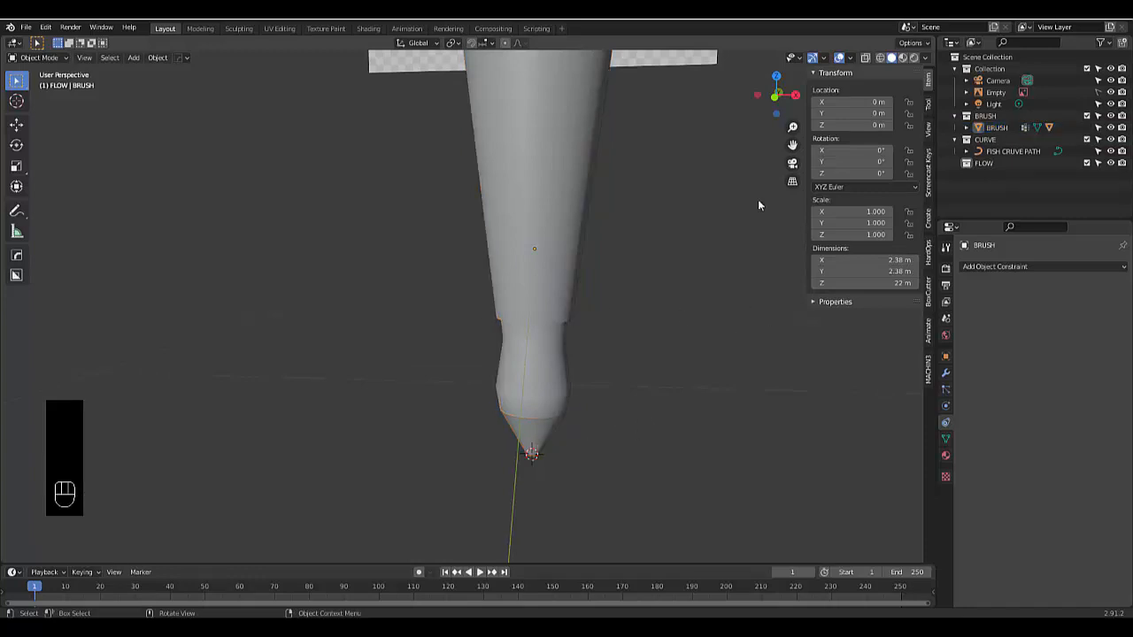
pyautogui.click(995, 127)
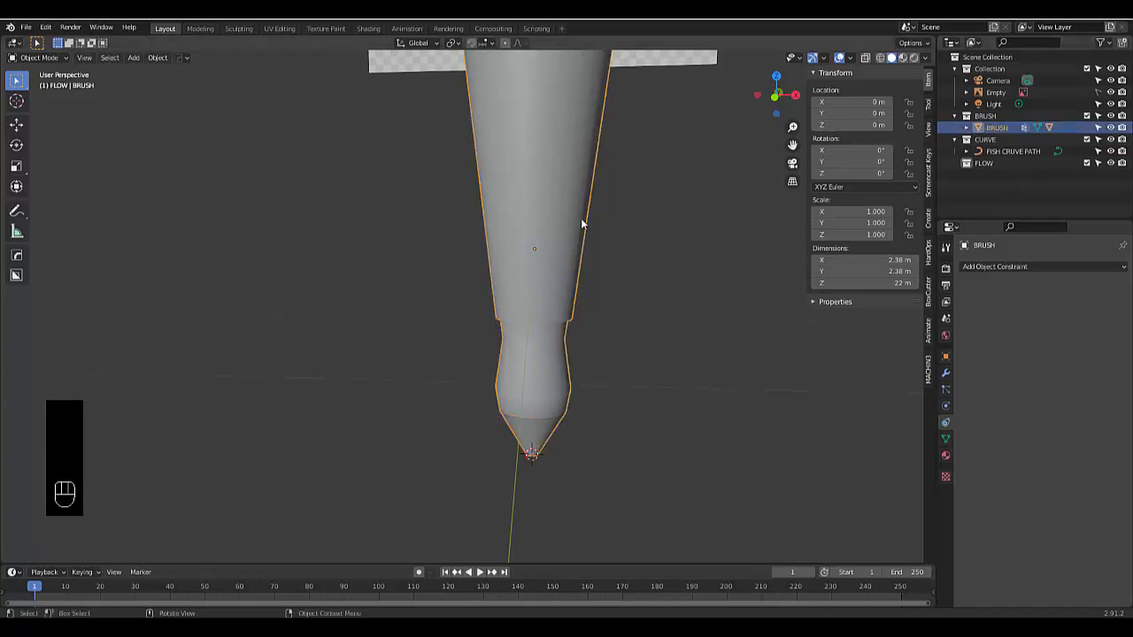
pyautogui.click(966, 129)
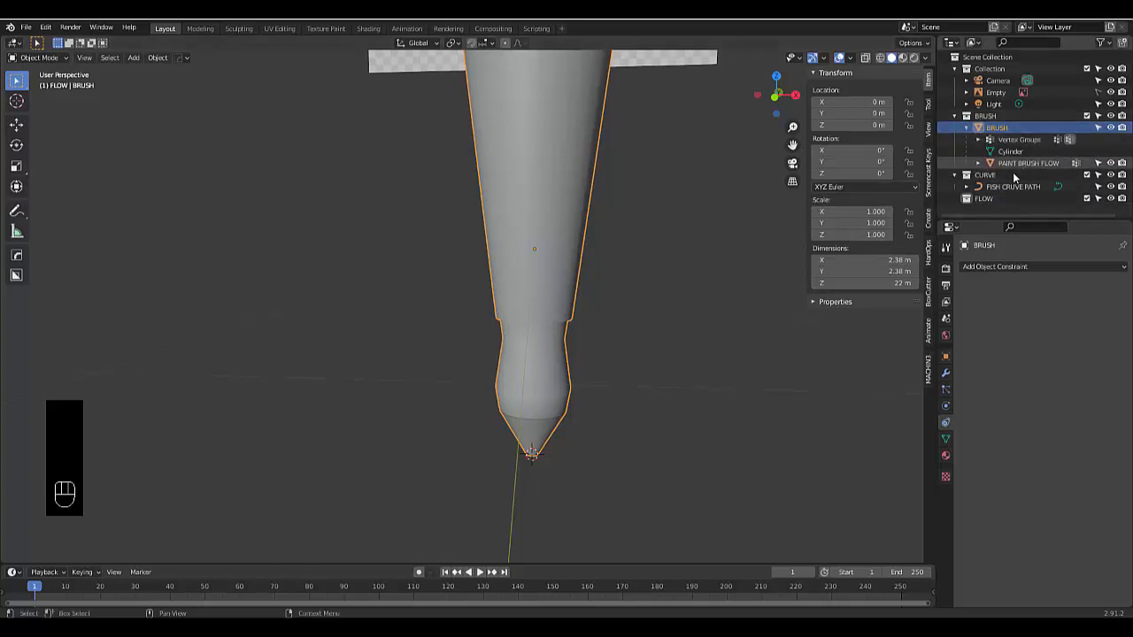
# Undo the parenting of PAINT BRUSH FLOW to BRUSH
pyautogui.hotkey('ctrl', 'z')
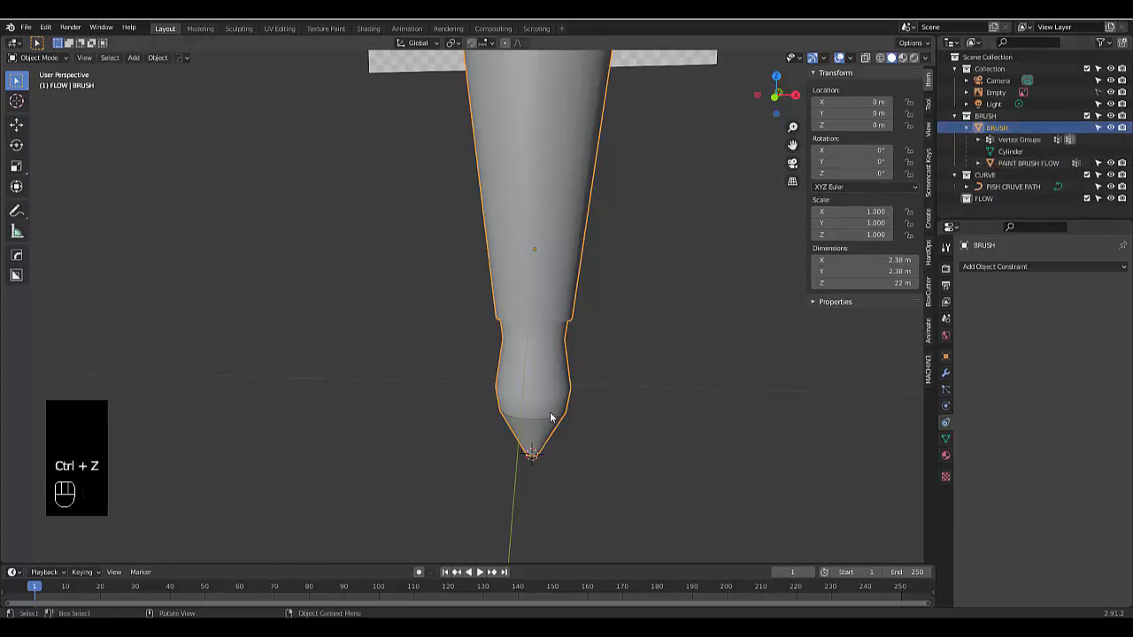
pyautogui.hotkey('ctrl', 'z')
pyautogui.hotkey('ctrl', 'z')
pyautogui.hotkey('ctrl', 'z')
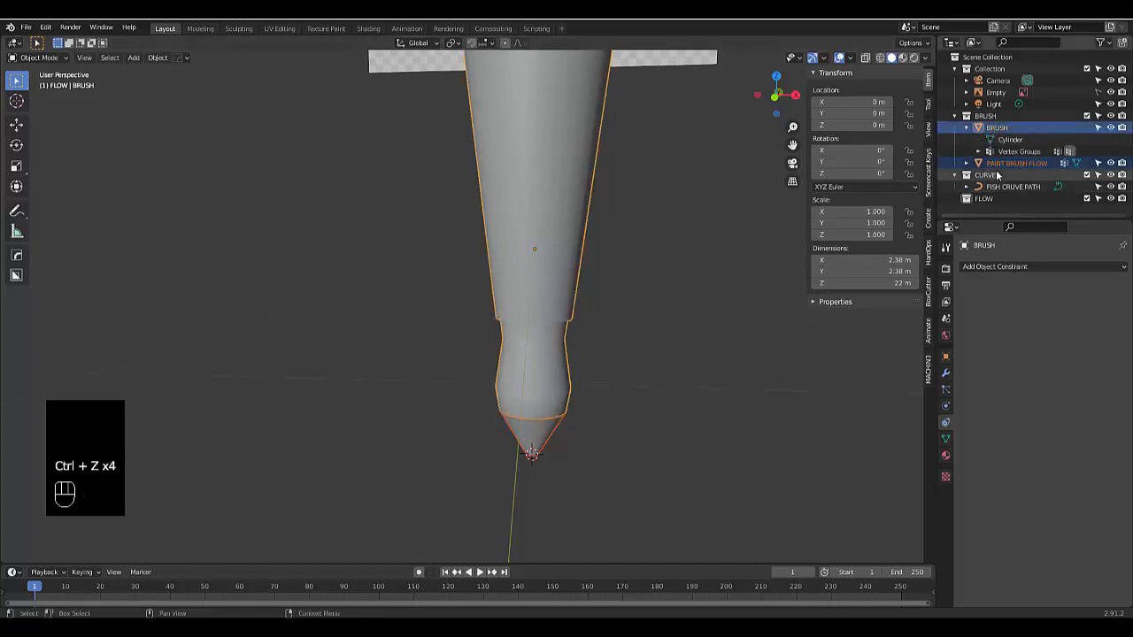
# Parent BRUSH to PAINT BRUSH FLOW, keeping the flow tip as the active parent object, and clear the selection
pyautogui.click(1010, 164)
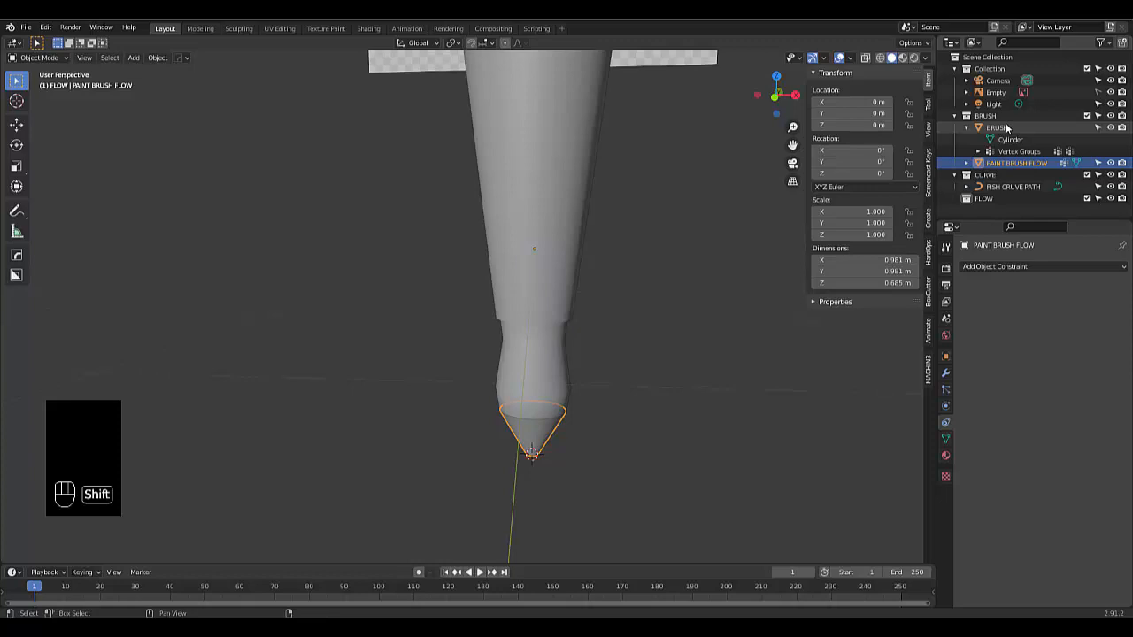
pyautogui.keyDown('shift'); pyautogui.click(996, 127); pyautogui.keyUp('shift')
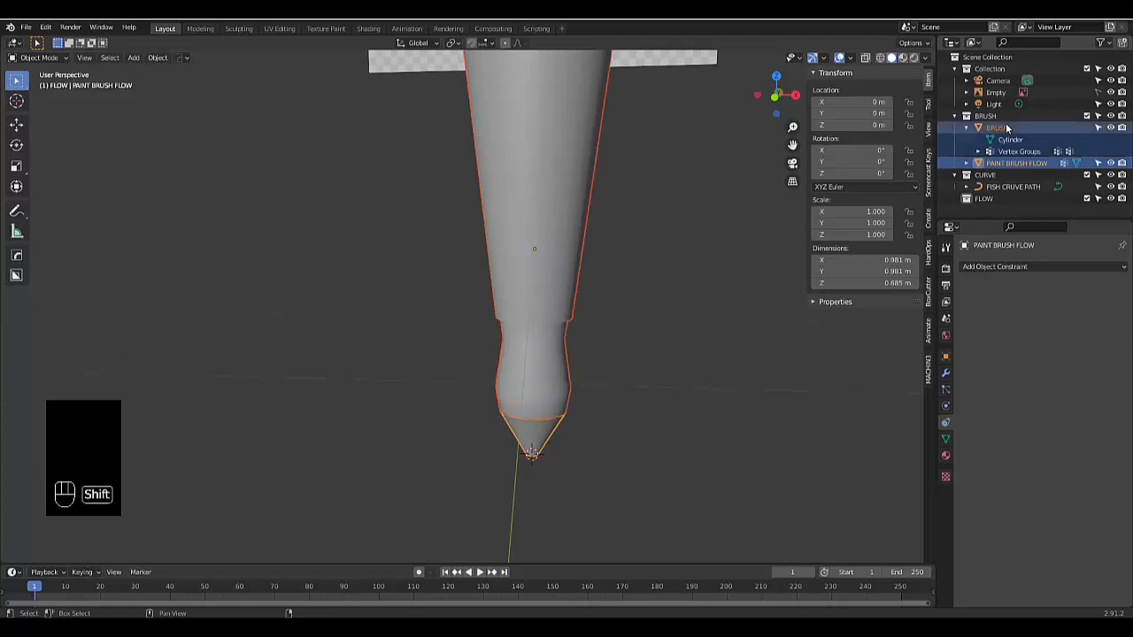
pyautogui.hotkey('ctrl', 'p')
pyautogui.click(298, 449)
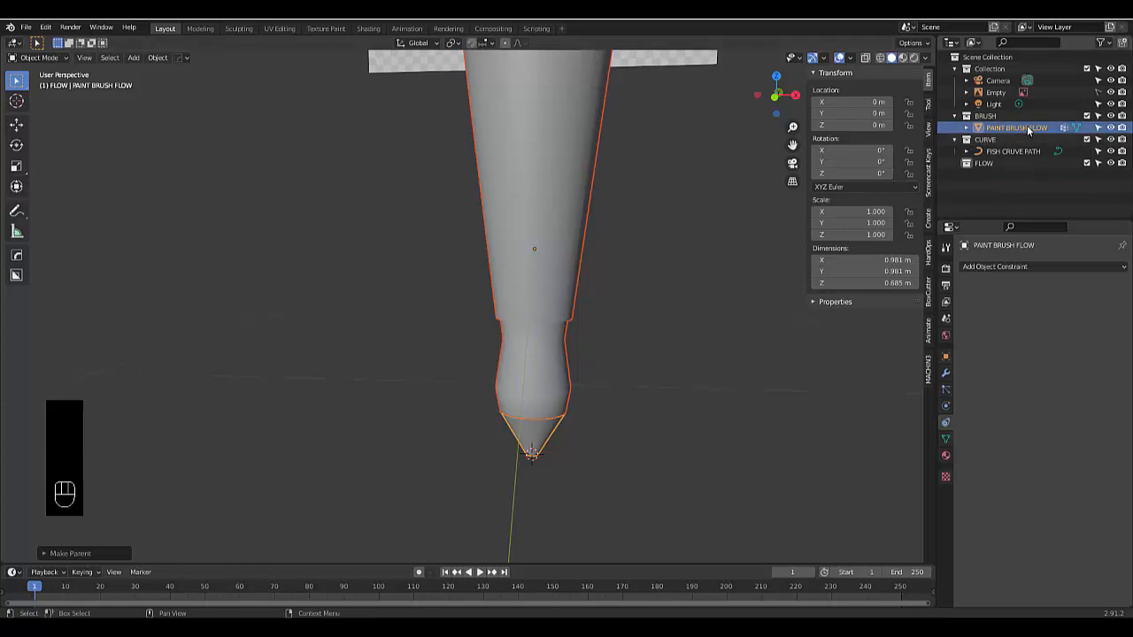
pyautogui.click(358, 389)
# Test-move PAINT BRUSH FLOW to check that the brush follows, cancel the move, and show its object data properties
pyautogui.click(519, 442)
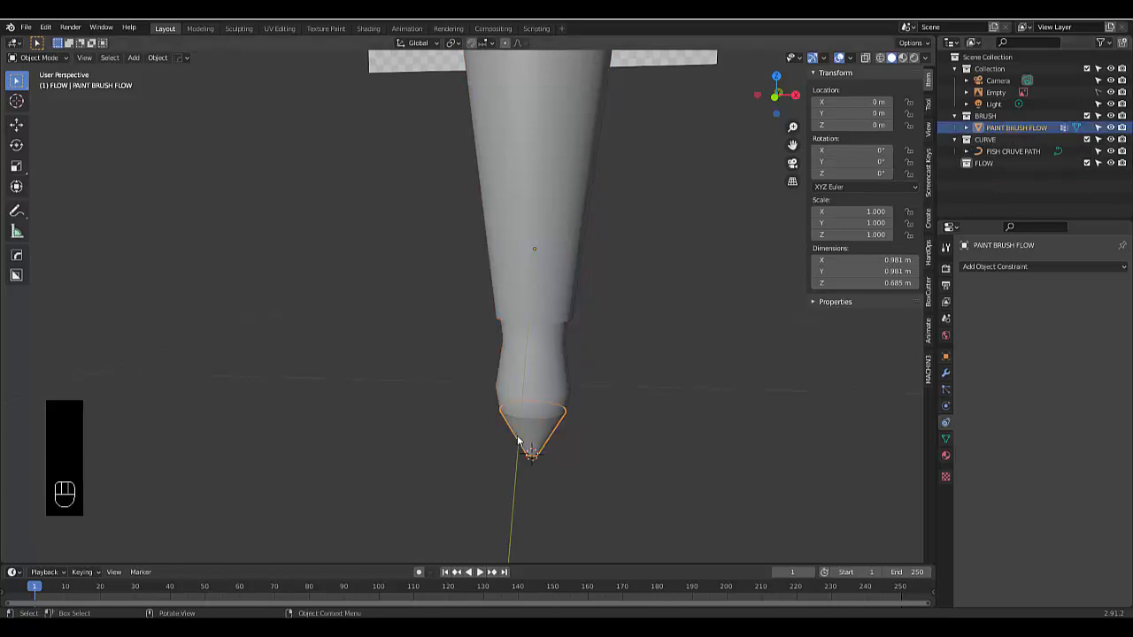
pyautogui.press('g')
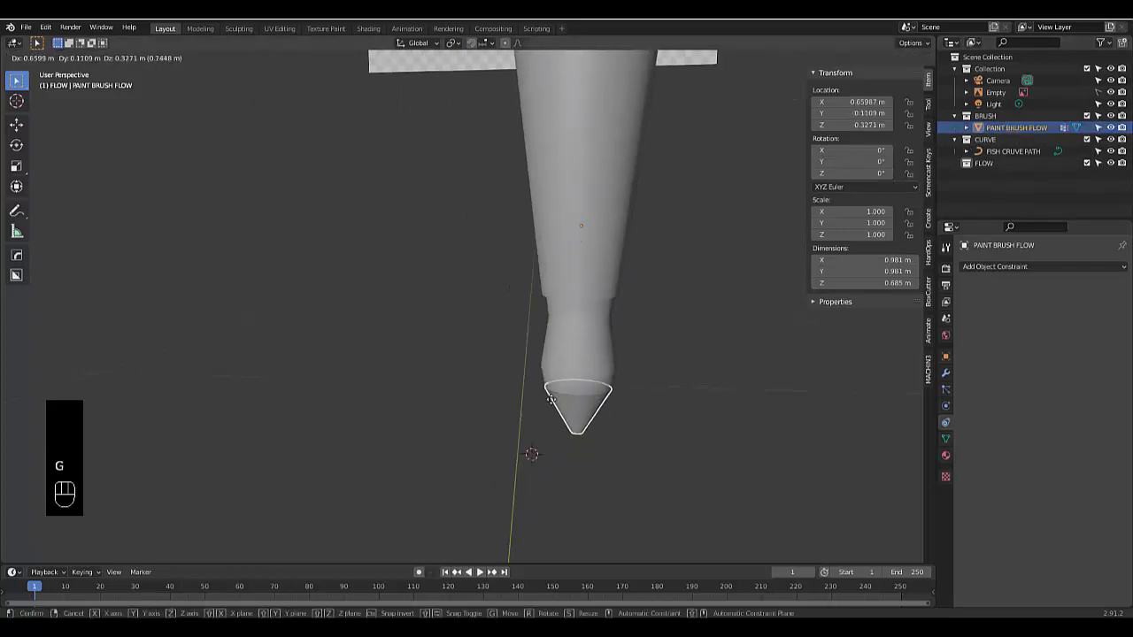
pyautogui.rightClick(528, 420)
pyautogui.scroll(-6, 489, 382)
pyautogui.moveTo(489, 381)
pyautogui.mouseDown(button='middle')
pyautogui.moveTo(409, 380)
pyautogui.moveTo(587, 205)
pyautogui.mouseUp(button='middle')
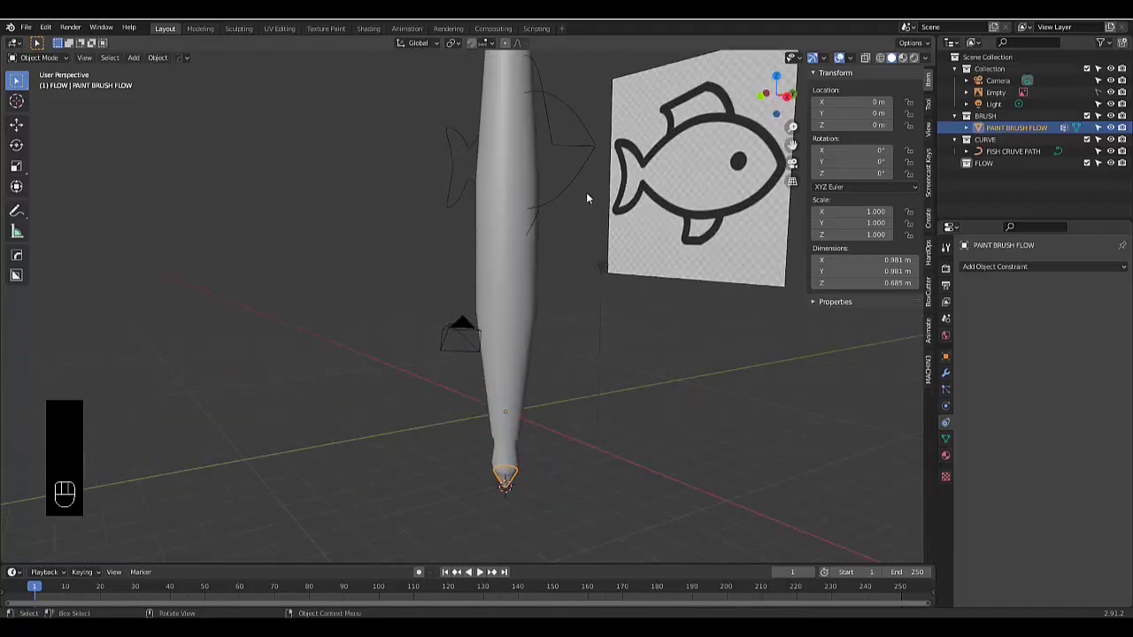
pyautogui.click(946, 440)
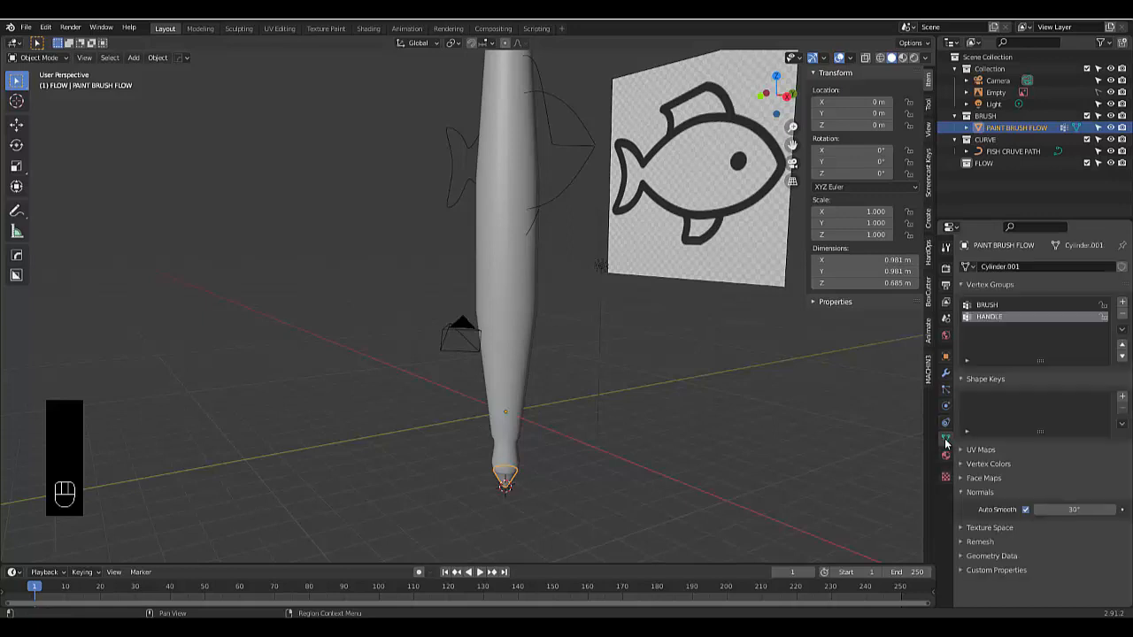
# Set the origin of PAINT BRUSH FLOW to its geometry
pyautogui.scroll(5, 566, 511)
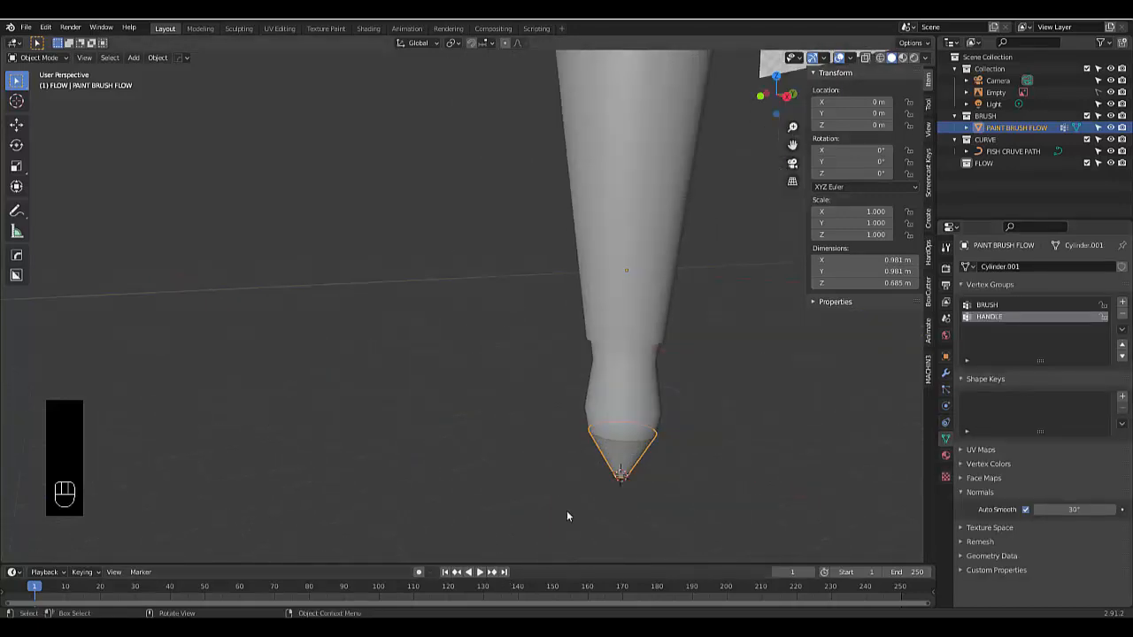
pyautogui.click(661, 422)
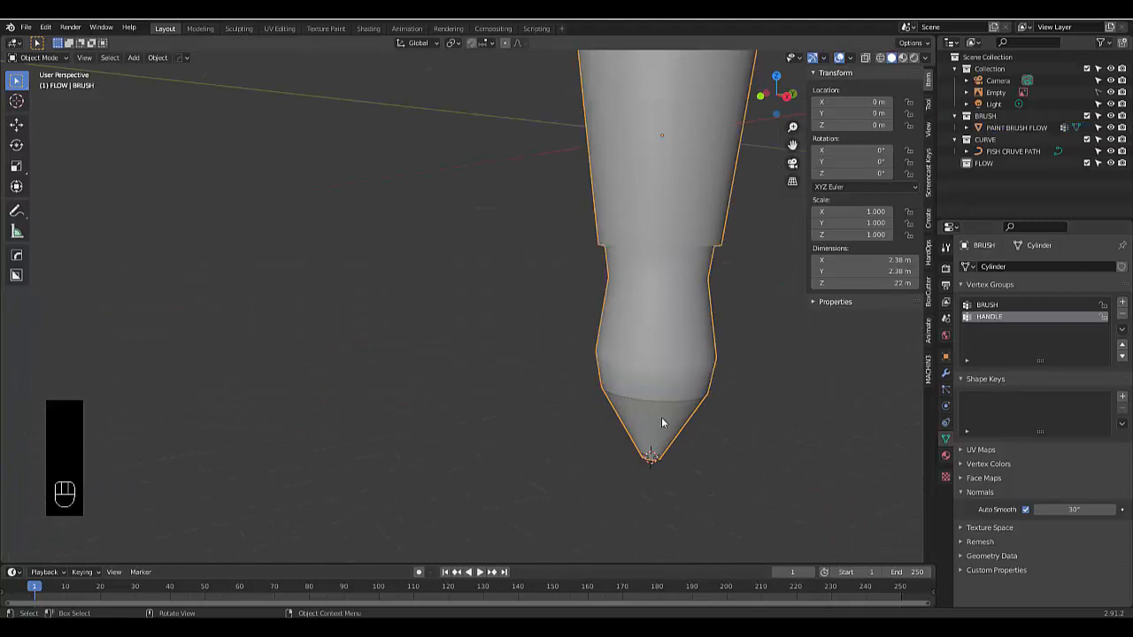
pyautogui.click(1016, 127)
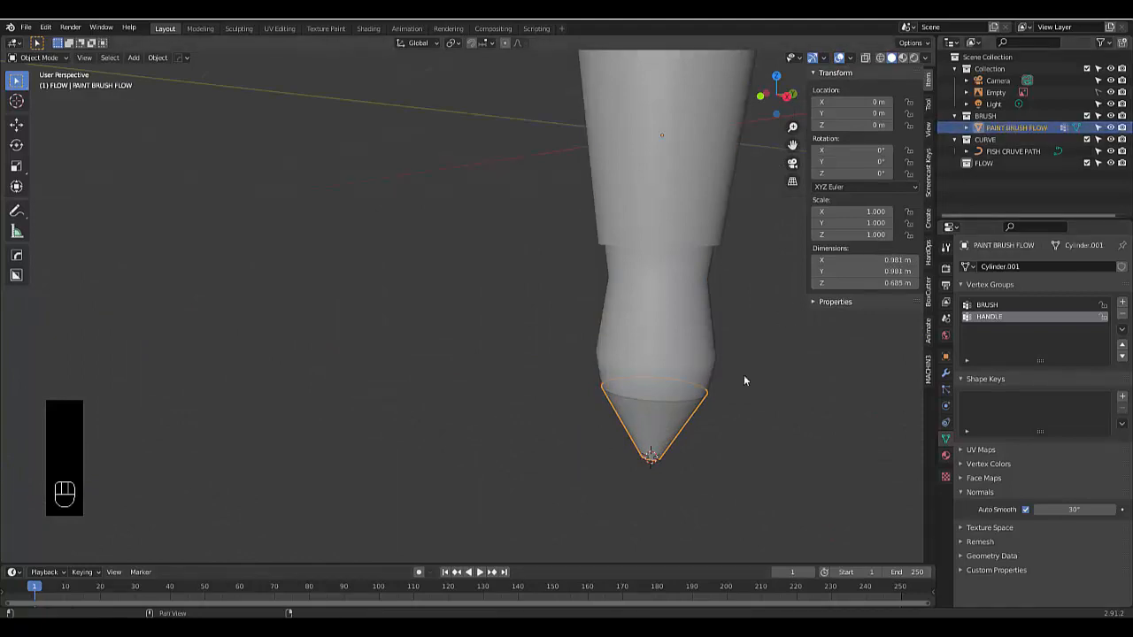
pyautogui.rightClick(331, 394)
pyautogui.moveTo(342, 387)
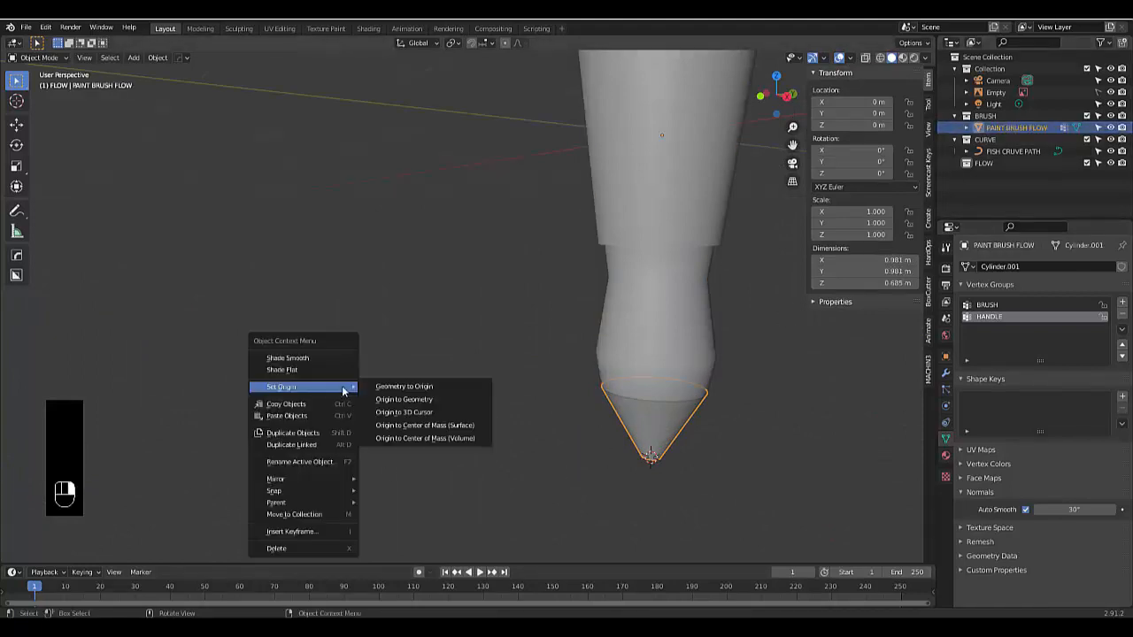
pyautogui.click(400, 400)
# Snap the 3D cursor to the centre vertex of PAINT BRUSH FLOW's narrow lower end in Edit Mode
pyautogui.scroll(4, 668, 486)
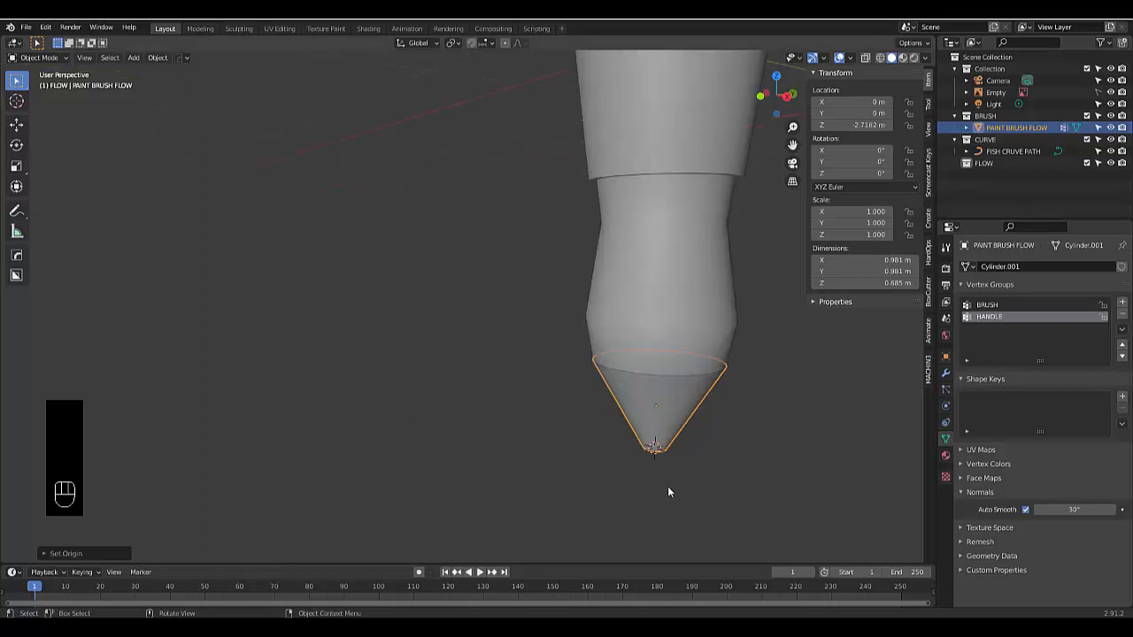
pyautogui.scroll(-3, 643, 397)
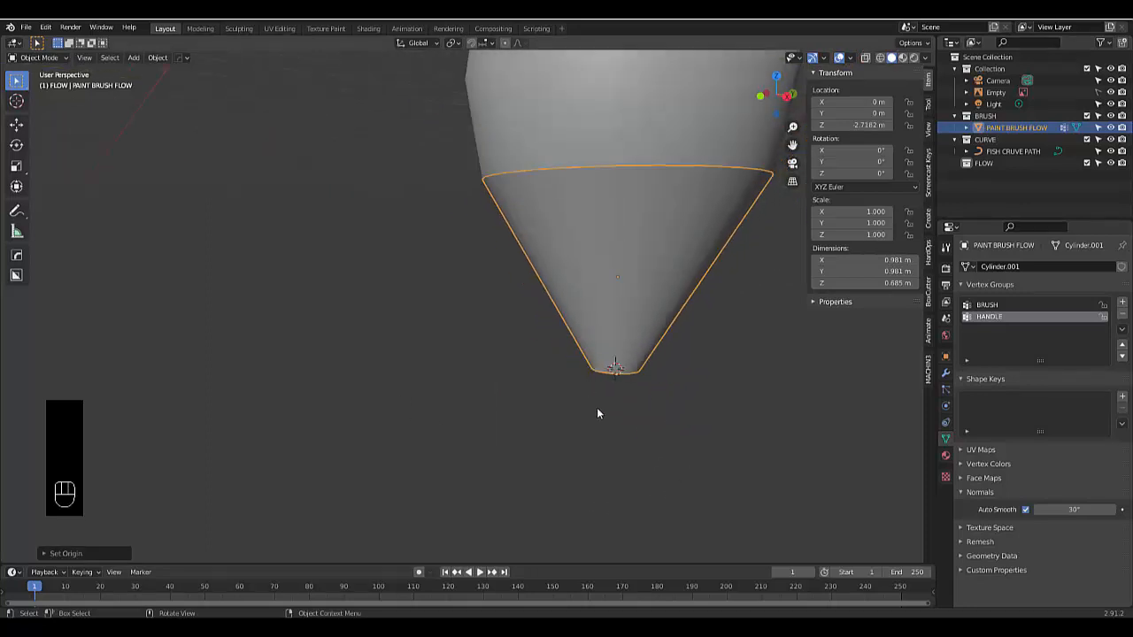
pyautogui.press('Tab')
pyautogui.moveTo(610, 395); pyautogui.dragTo(497, 359, button='middle')
pyautogui.click(527, 168)
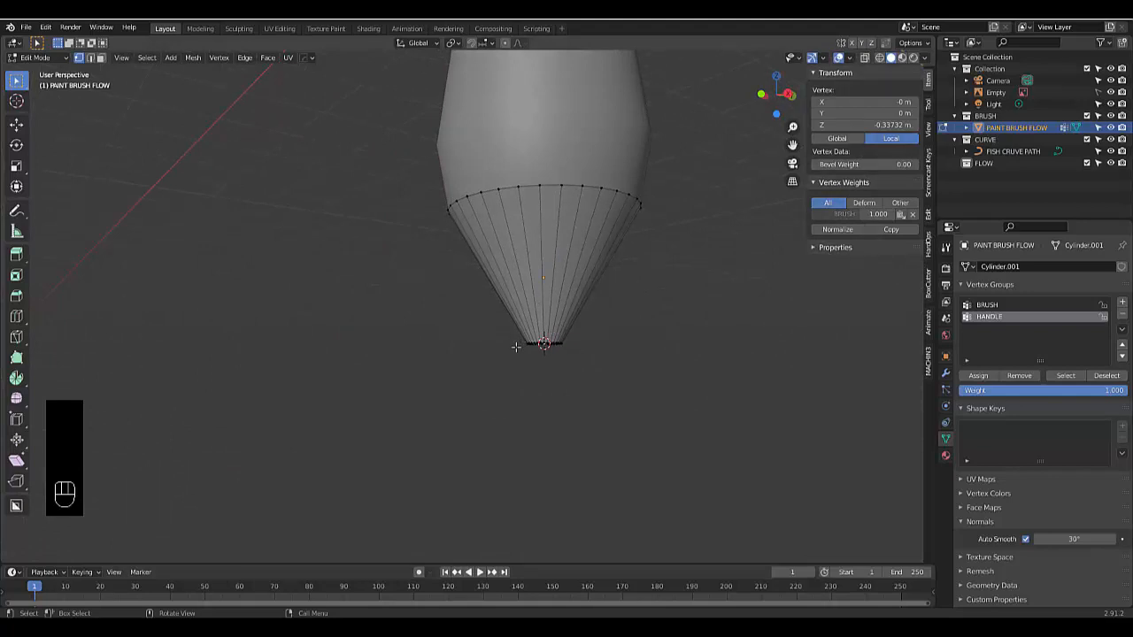
pyautogui.hotkey('ctrl', 'a')
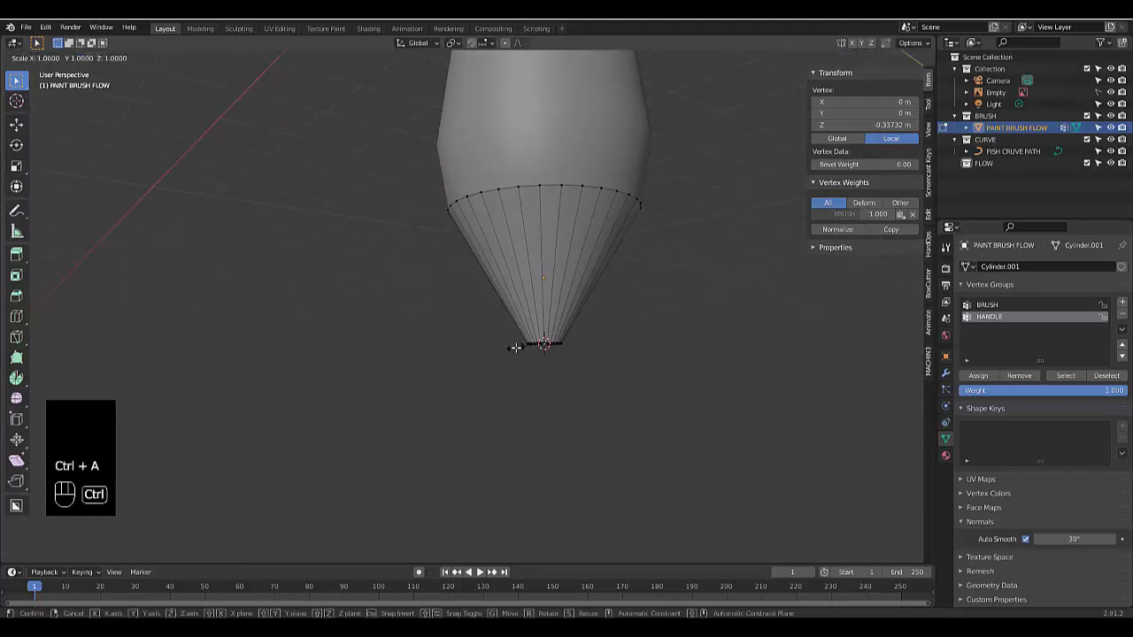
pyautogui.click(515, 348)
pyautogui.hotkey('ctrl', 's')
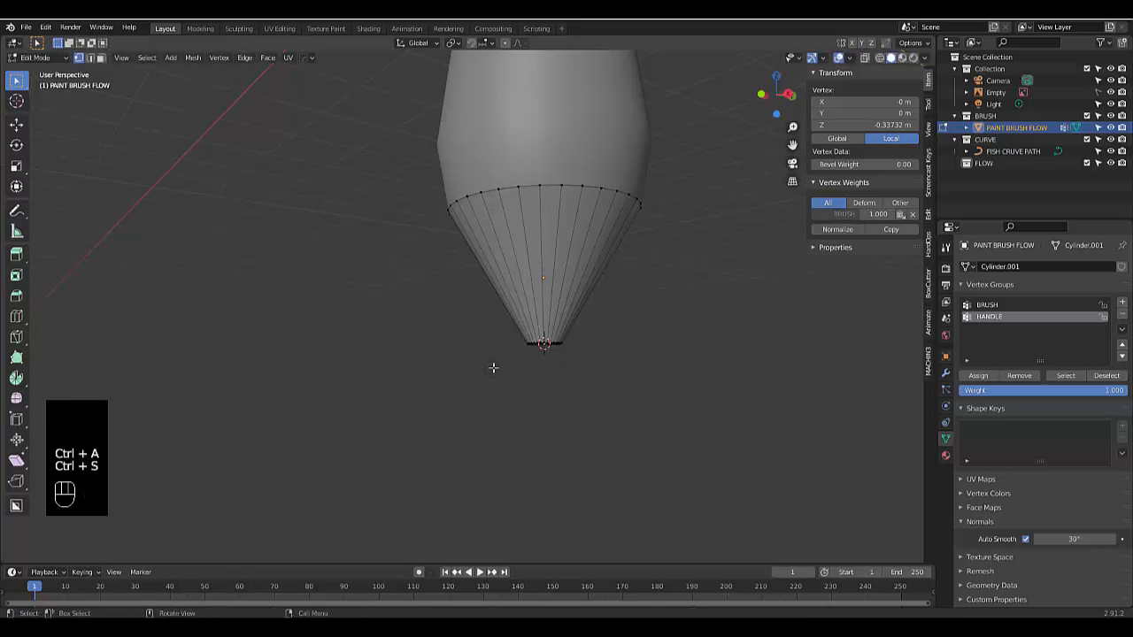
pyautogui.hotkey('shift', 'a')
pyautogui.hotkey('shift', 's')
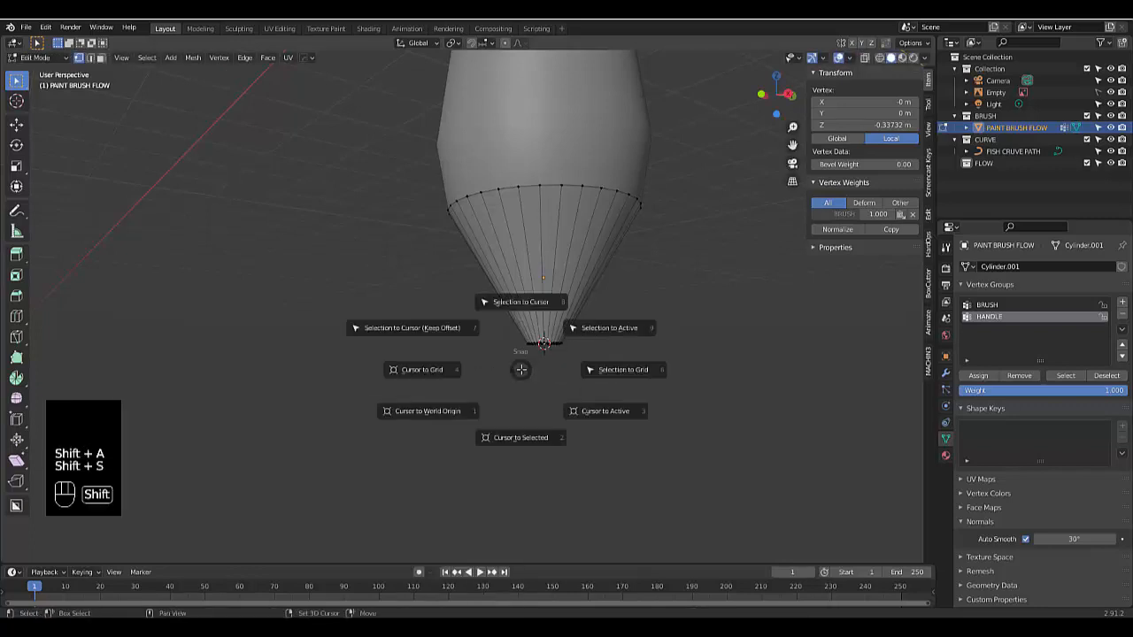
pyautogui.click(531, 397)
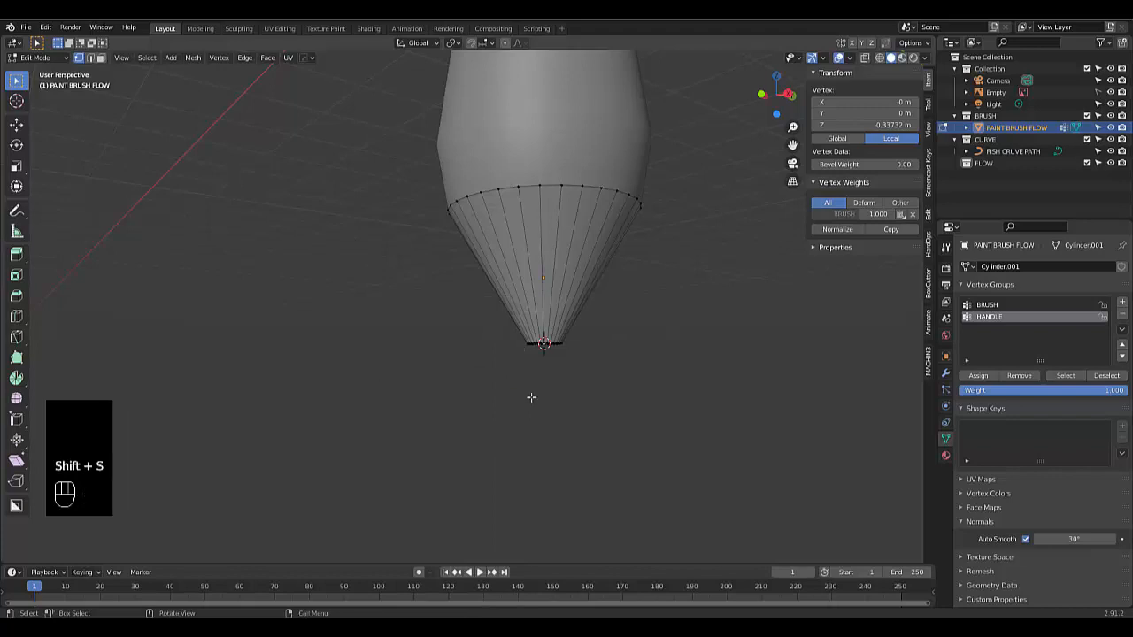
# Return to Object Mode and set PAINT BRUSH FLOW's origin to the 3D cursor at the narrow end of the tip
pyautogui.scroll(-4, 487, 349)
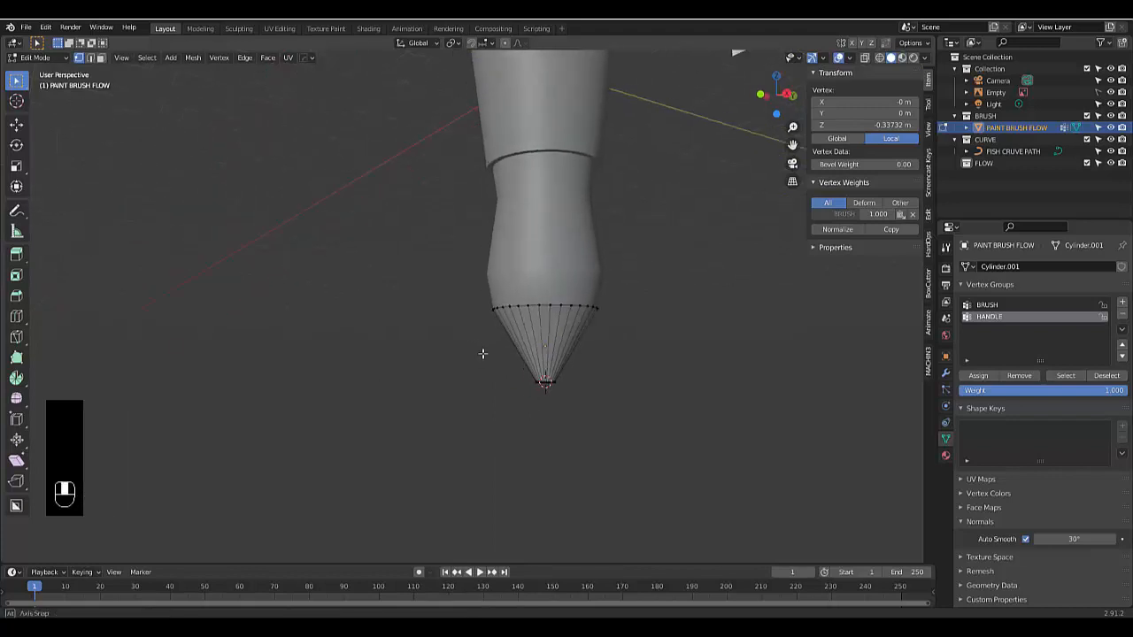
pyautogui.press('Tab')
pyautogui.rightClick(471, 360)
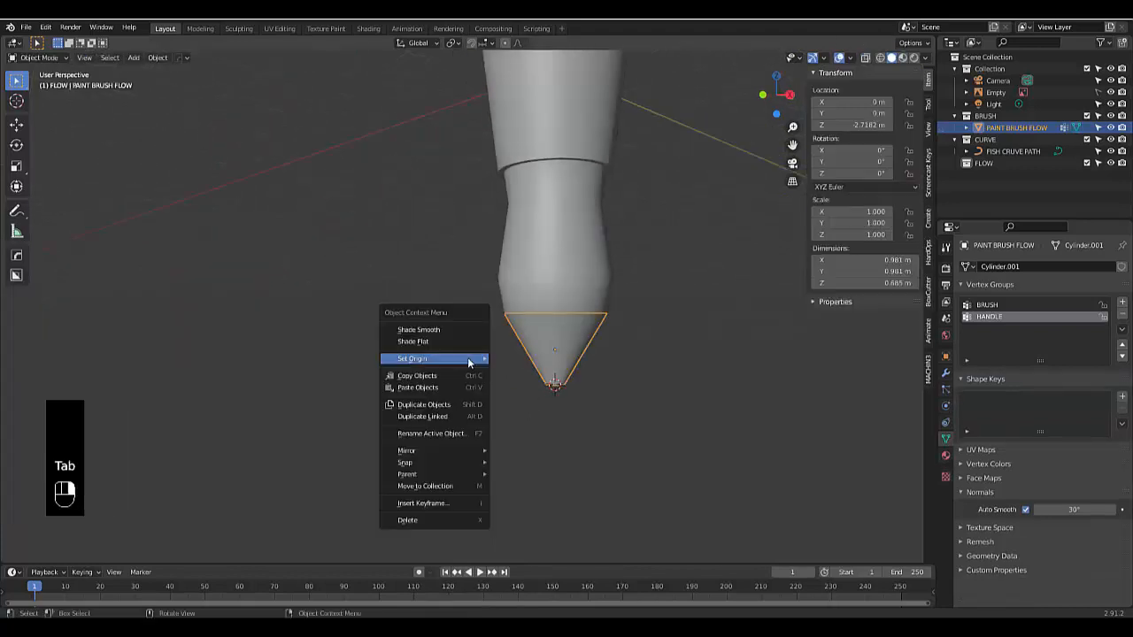
pyautogui.moveTo(471, 360)
pyautogui.click(538, 386)
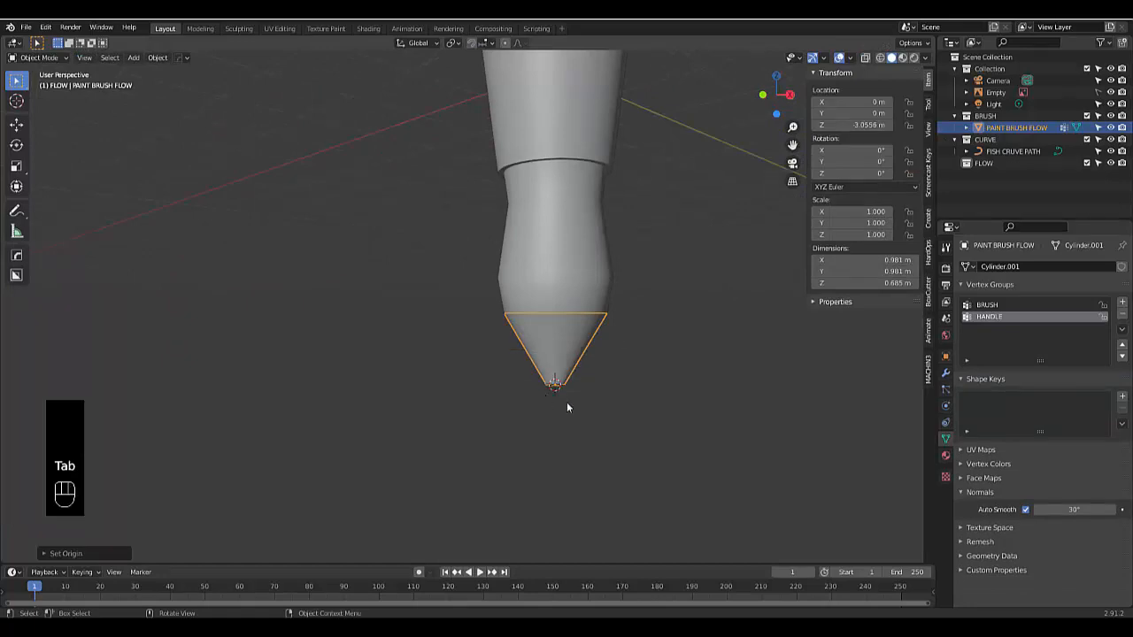
pyautogui.scroll(4, 540, 394)
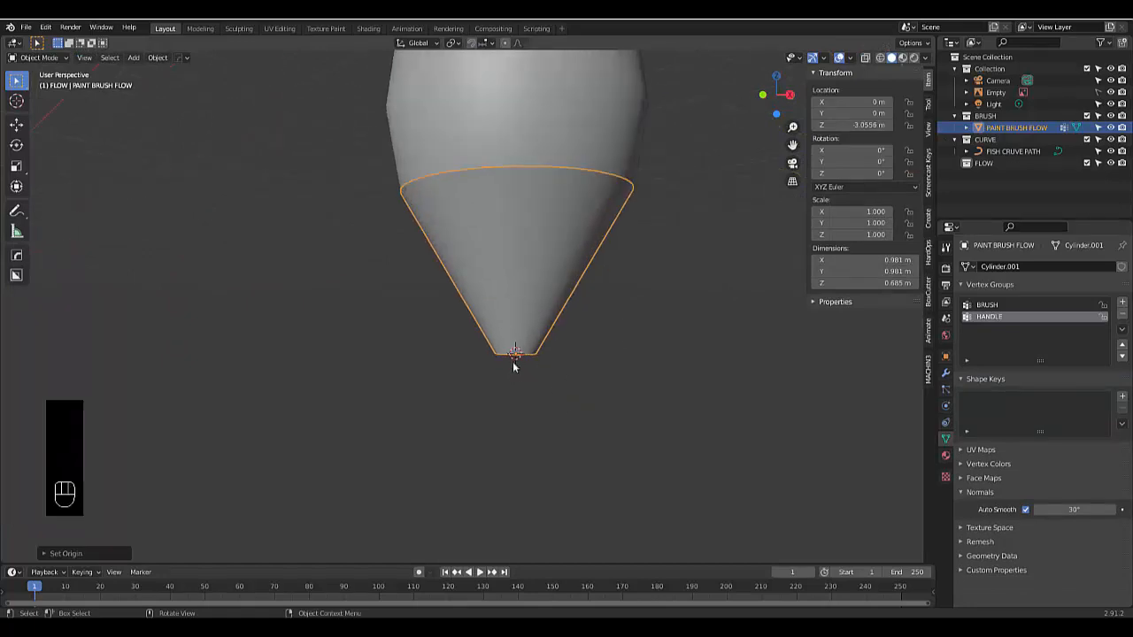
pyautogui.moveTo(513, 367)
pyautogui.mouseDown(button='middle')
pyautogui.moveTo(442, 269)
pyautogui.moveTo(455, 206)
pyautogui.moveTo(543, 354)
pyautogui.moveTo(520, 347)
pyautogui.mouseUp(button='middle')
pyautogui.scroll(-8, 522, 347)
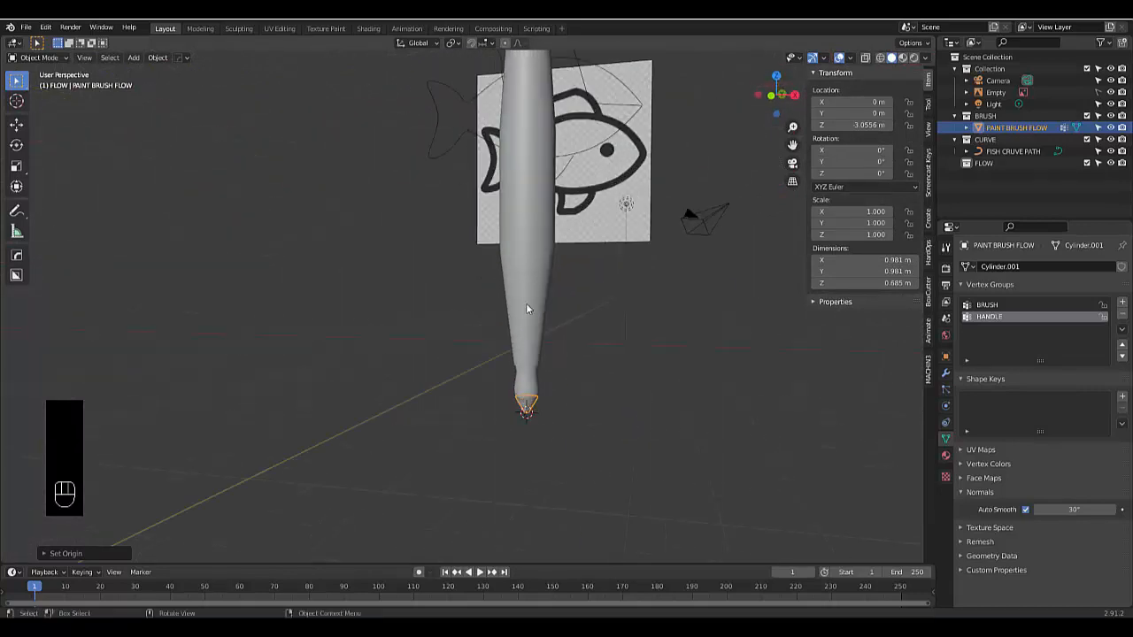
# Add a Follow Path constraint to PAINT BRUSH FLOW with FISH CRUVE PATH as its target
pyautogui.press('KP_1')
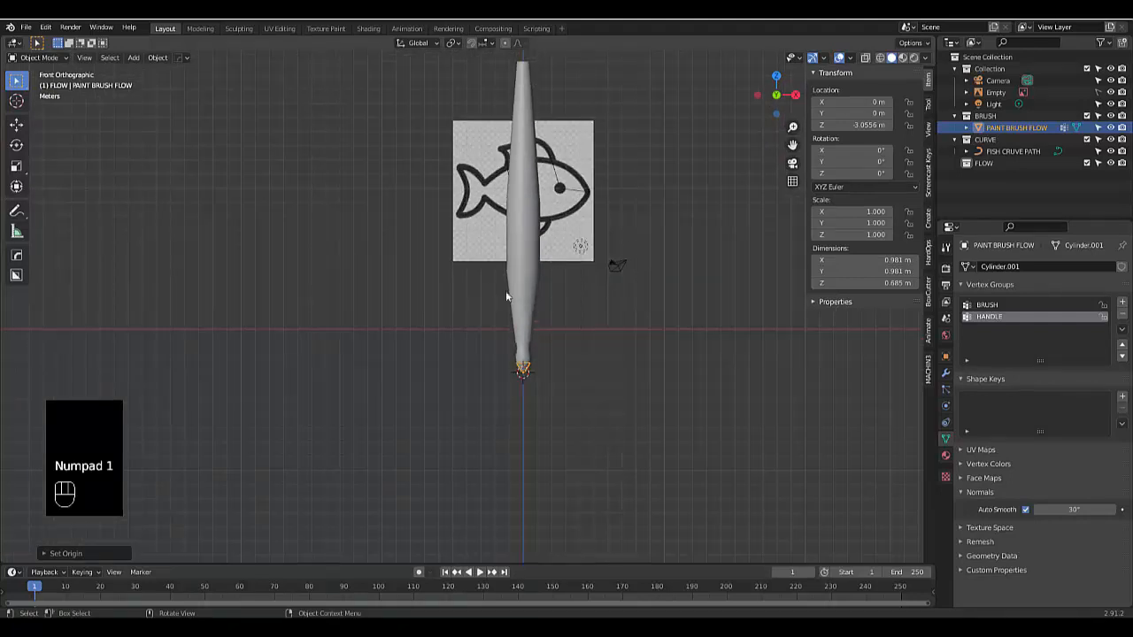
pyautogui.moveTo(505, 297)
pyautogui.mouseDown(button='middle')
pyautogui.moveTo(473, 298)
pyautogui.moveTo(509, 301)
pyautogui.mouseUp(button='middle')
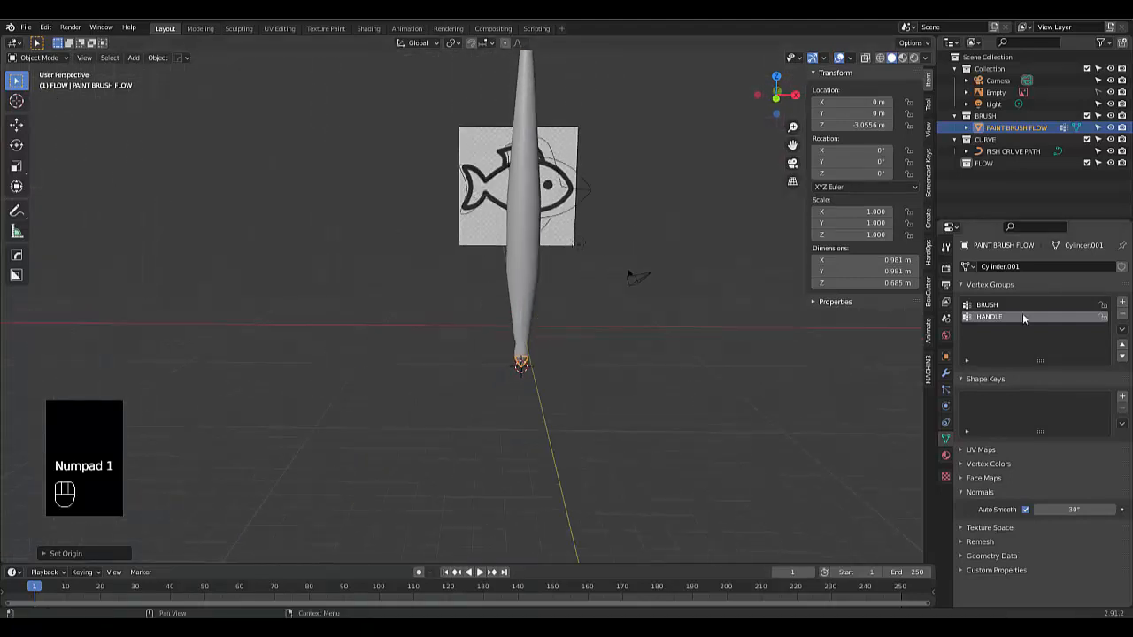
pyautogui.click(946, 423)
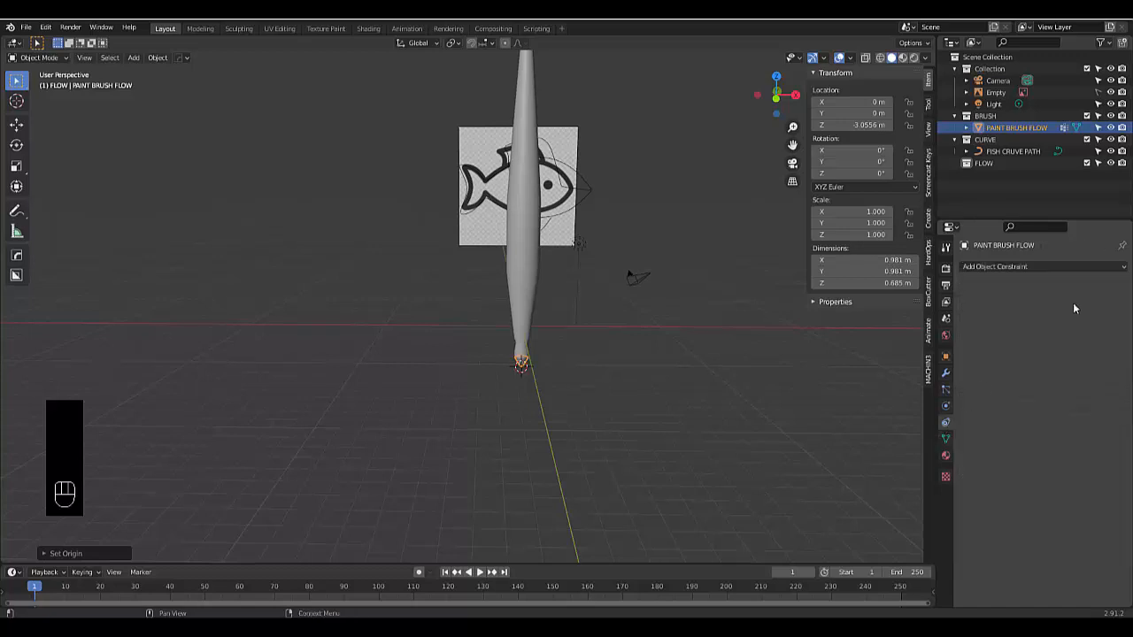
pyautogui.click(1021, 266)
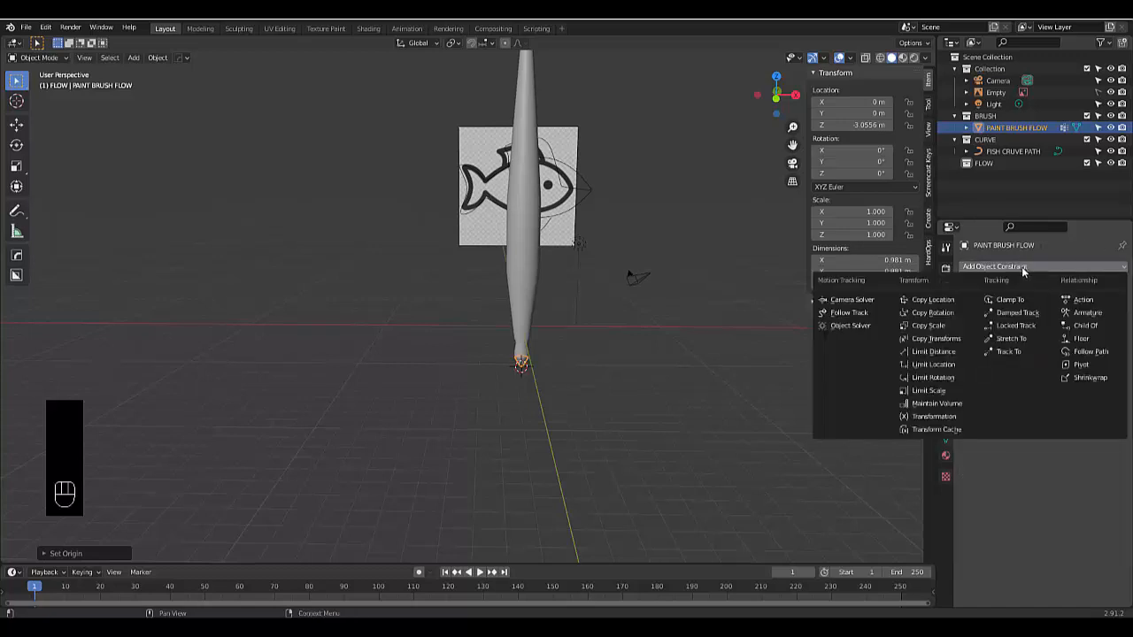
pyautogui.click(1096, 352)
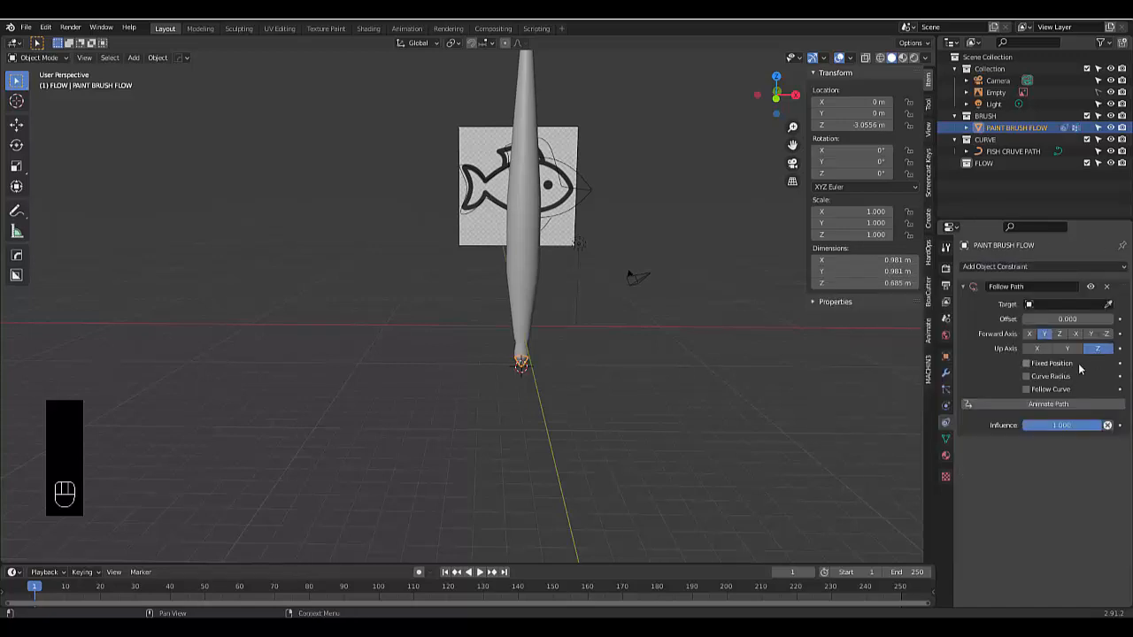
pyautogui.click(1044, 305)
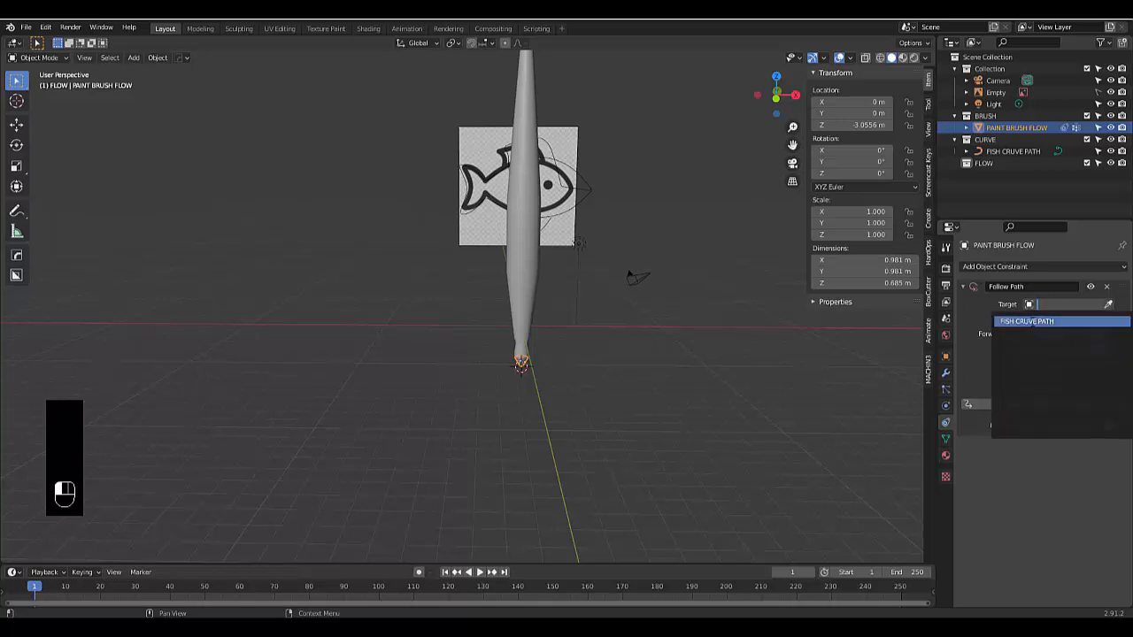
pyautogui.click(1031, 321)
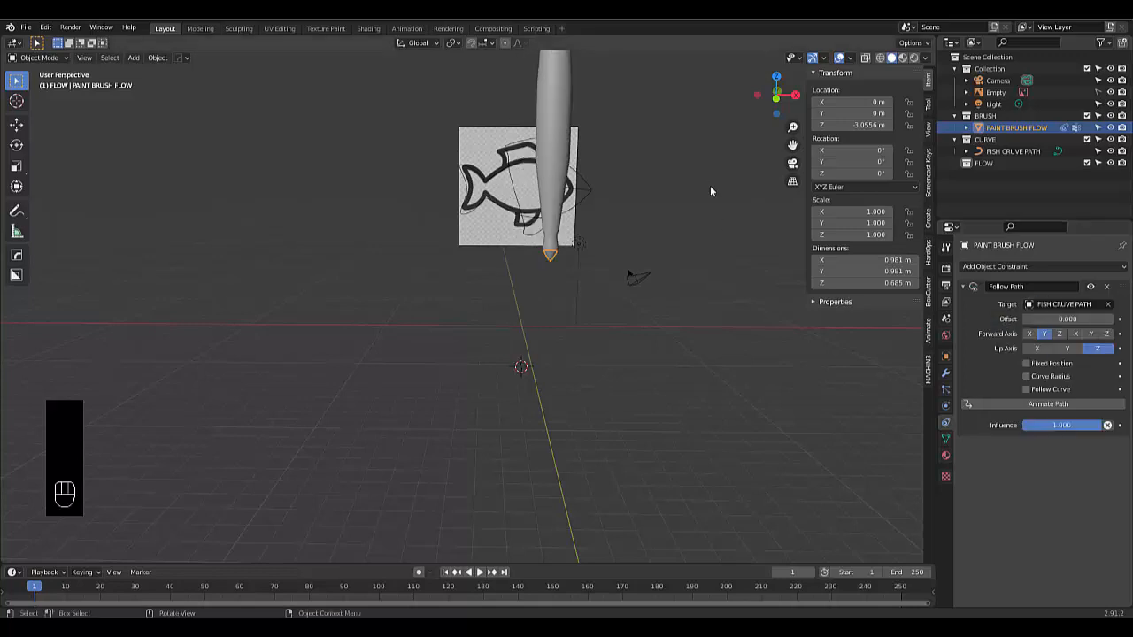
# Try several forward axes in the Follow Path constraint, settle on X, and enable Follow Curve
pyautogui.scroll(5, 550, 341)
pyautogui.moveTo(428, 219)
pyautogui.mouseDown(button='middle')
pyautogui.moveTo(322, 236)
pyautogui.moveTo(346, 226)
pyautogui.moveTo(355, 184)
pyautogui.mouseUp(button='middle')
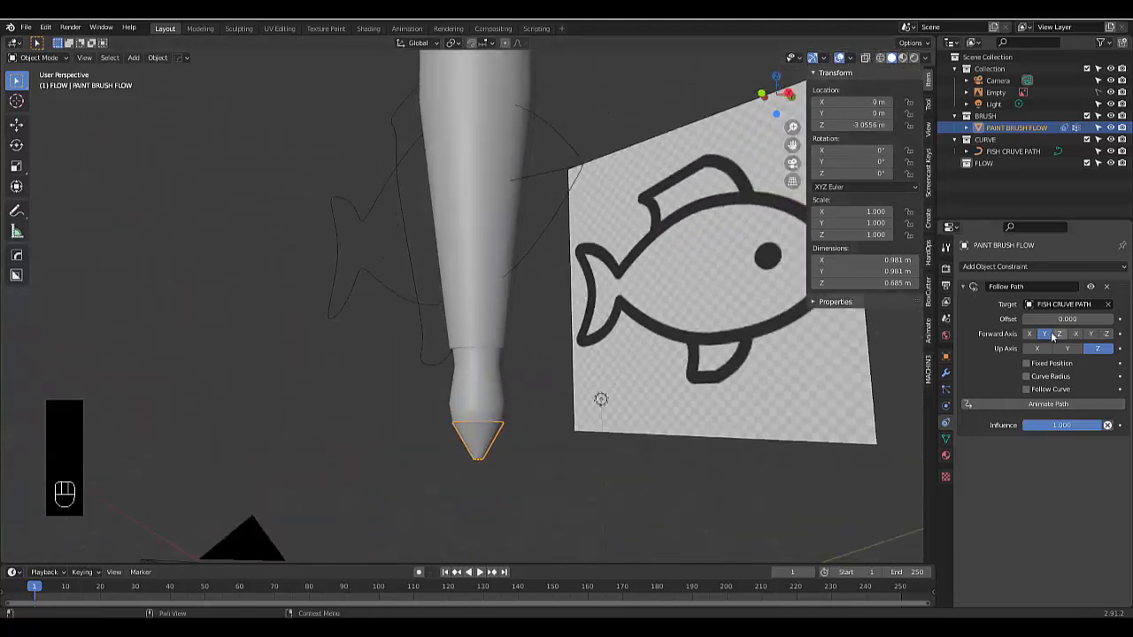
pyautogui.click(1030, 335)
pyautogui.click(1060, 334)
pyautogui.click(1075, 334)
pyautogui.click(1106, 334)
pyautogui.click(1028, 334)
pyautogui.click(1027, 389)
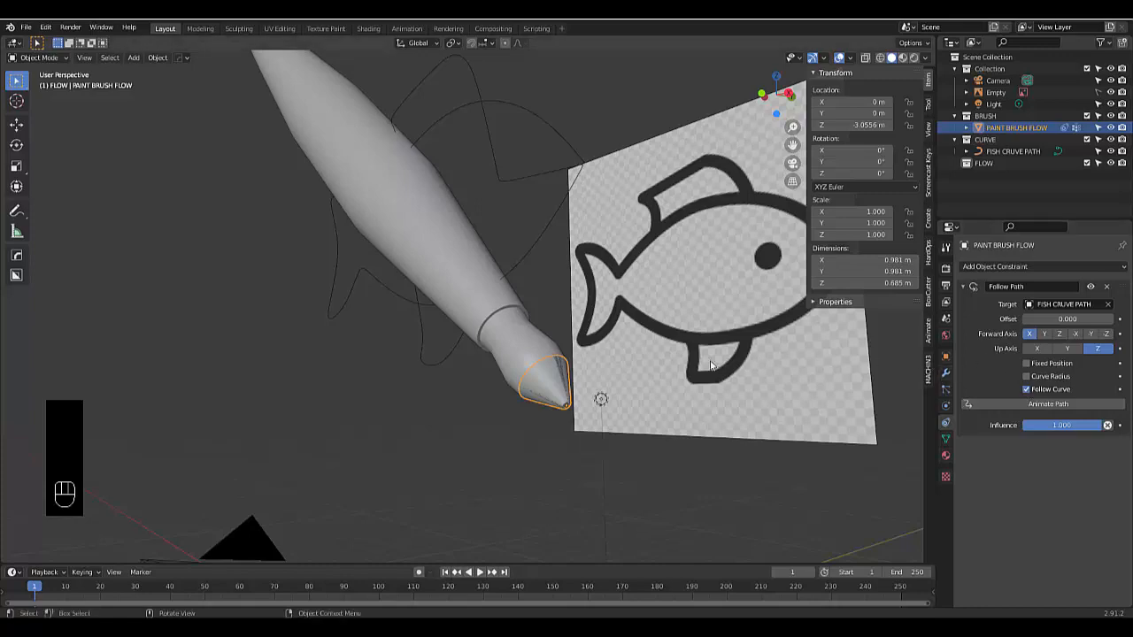
# Select FISH CRUVE PATH and set its origin to its geometry
pyautogui.scroll(-2, 801, 354)
pyautogui.scroll(2, 588, 380)
pyautogui.scroll(-2, 584, 382)
pyautogui.moveTo(548, 379)
pyautogui.mouseDown(button='middle')
pyautogui.moveTo(628, 325)
pyautogui.moveTo(579, 404)
pyautogui.moveTo(430, 375)
pyautogui.moveTo(536, 293)
pyautogui.mouseUp(button='middle')
pyautogui.click(556, 248)
pyautogui.rightClick(451, 305)
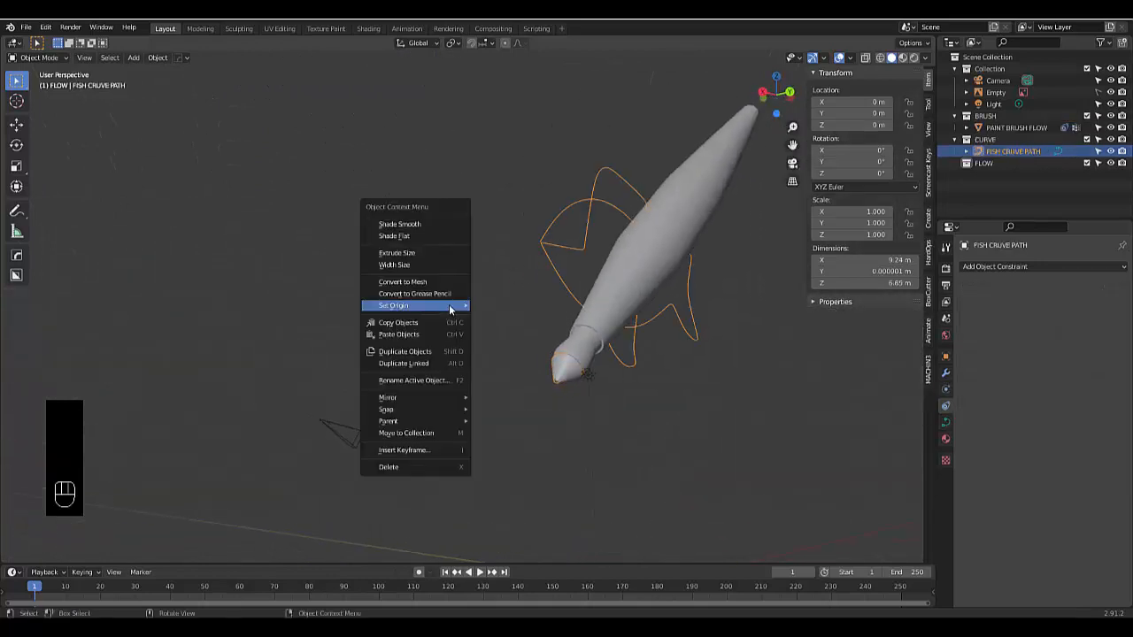
pyautogui.moveTo(451, 306)
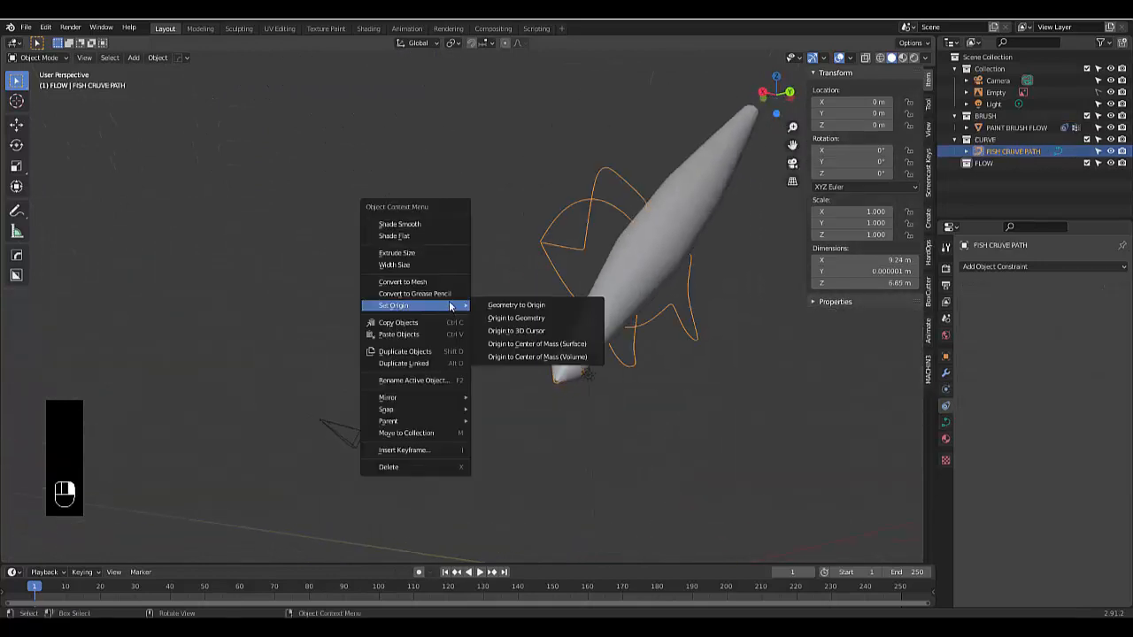
pyautogui.click(528, 320)
# Reselect PAINT BRUSH FLOW and, in its Follow Path constraint, use forward axis X with up axis Y and enable Fixed Position
pyautogui.scroll(-2, 547, 283)
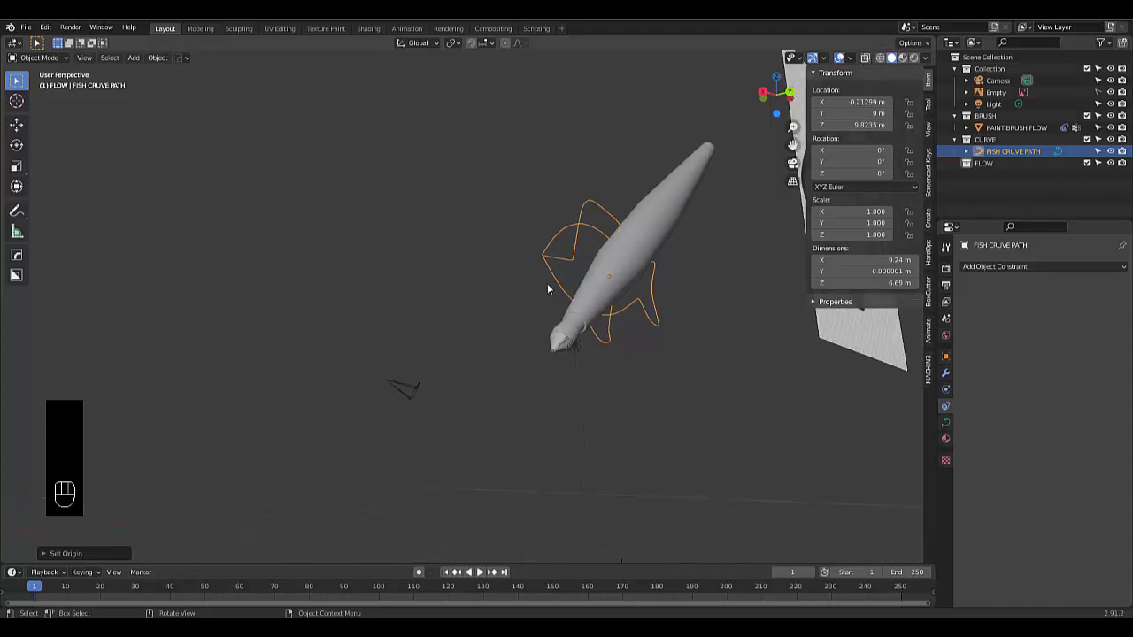
pyautogui.scroll(3, 546, 283)
pyautogui.moveTo(573, 340)
pyautogui.mouseDown(button='middle')
pyautogui.moveTo(742, 335)
pyautogui.moveTo(631, 407)
pyautogui.mouseUp(button='middle')
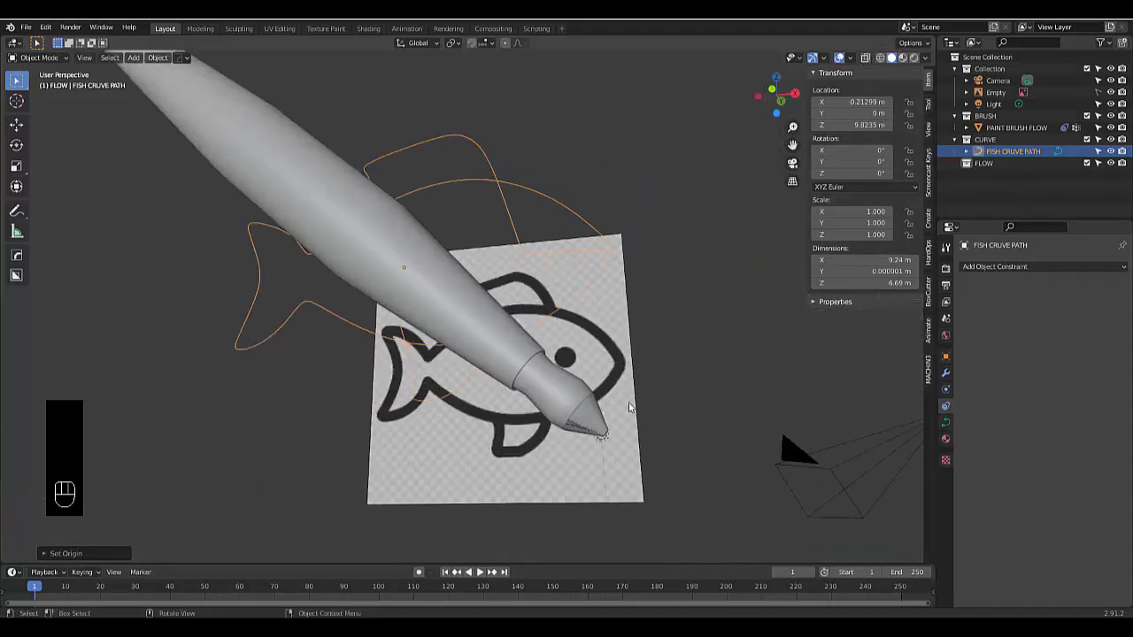
pyautogui.click(608, 419)
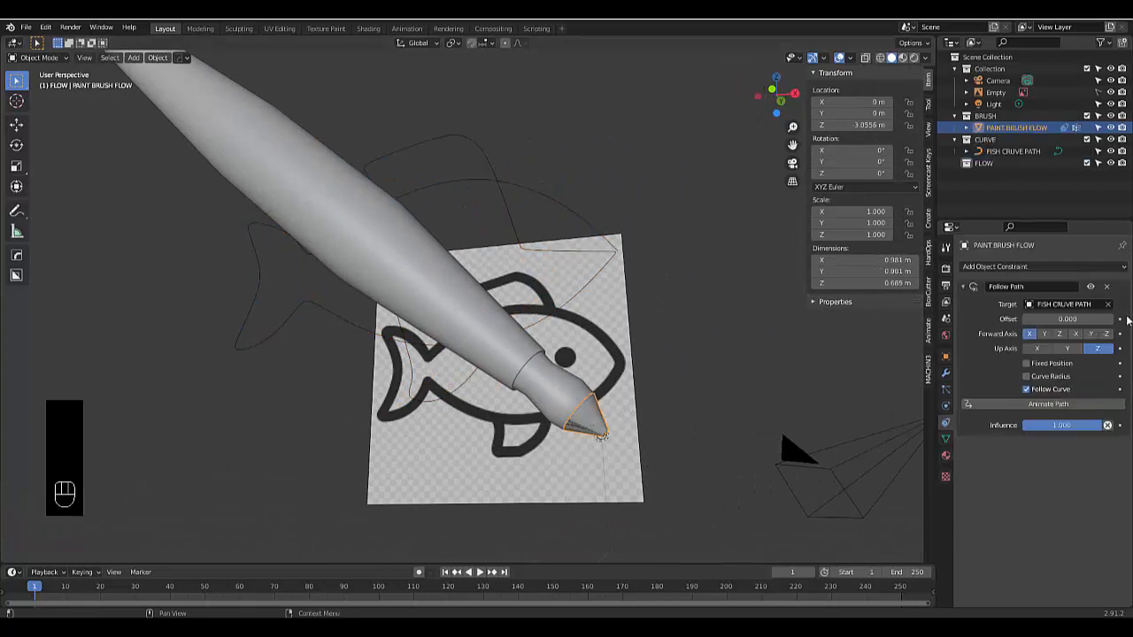
pyautogui.click(1060, 334)
pyautogui.click(1030, 335)
pyautogui.click(1051, 350)
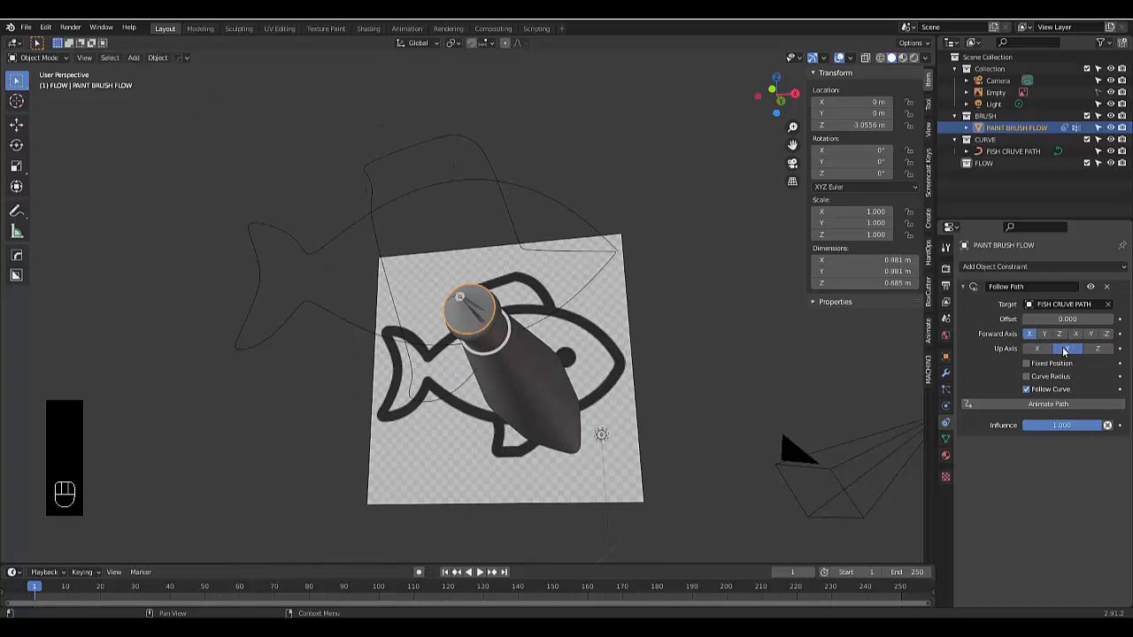
pyautogui.click(1065, 349)
pyautogui.moveTo(711, 316); pyautogui.dragTo(350, 346, button='middle')
pyautogui.moveTo(487, 341); pyautogui.dragTo(519, 341, button='middle')
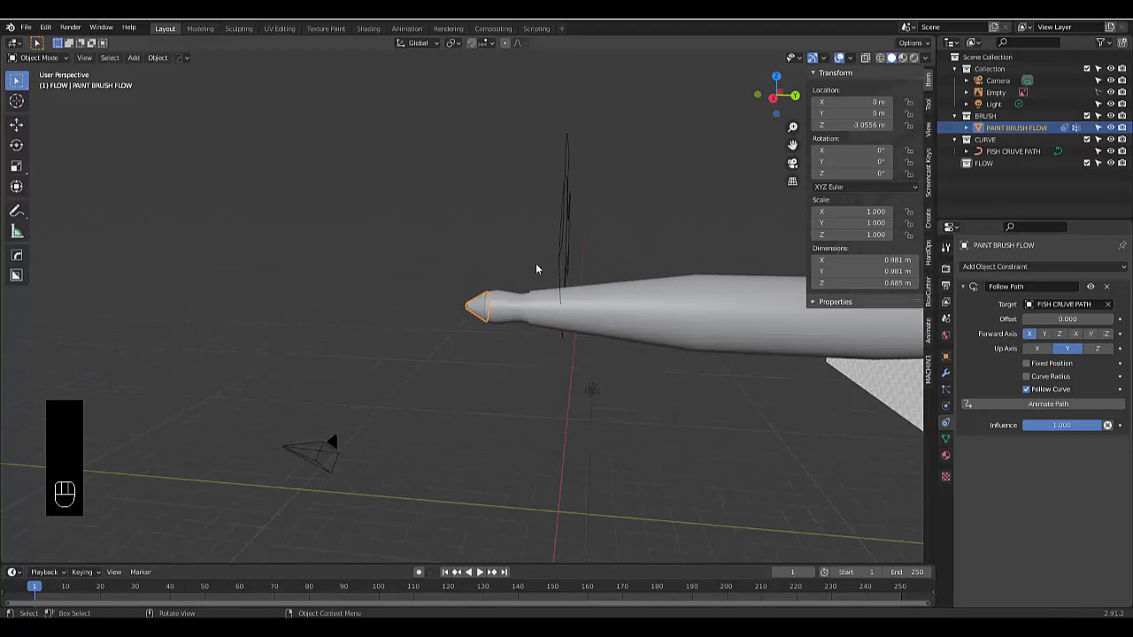
pyautogui.click(1026, 366)
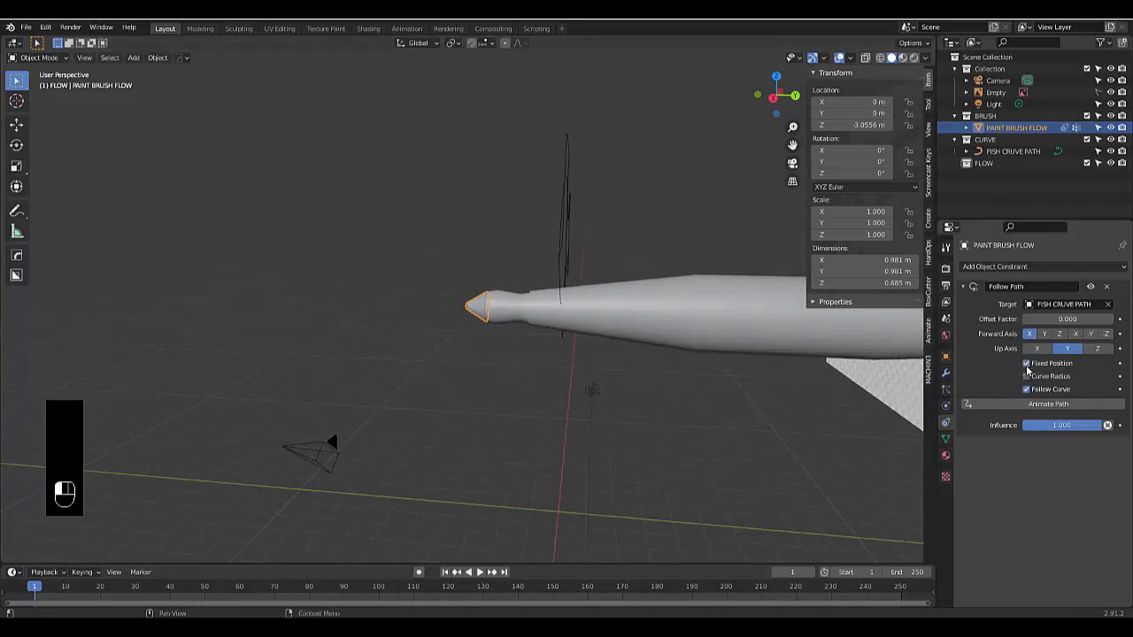
# Set the Follow Path constraint's up axis to X and forward axis to Y on the PAINT BRUSH FLOW object
pyautogui.click(1090, 350)
pyautogui.click(1078, 352)
pyautogui.click(1032, 351)
pyautogui.click(1045, 333)
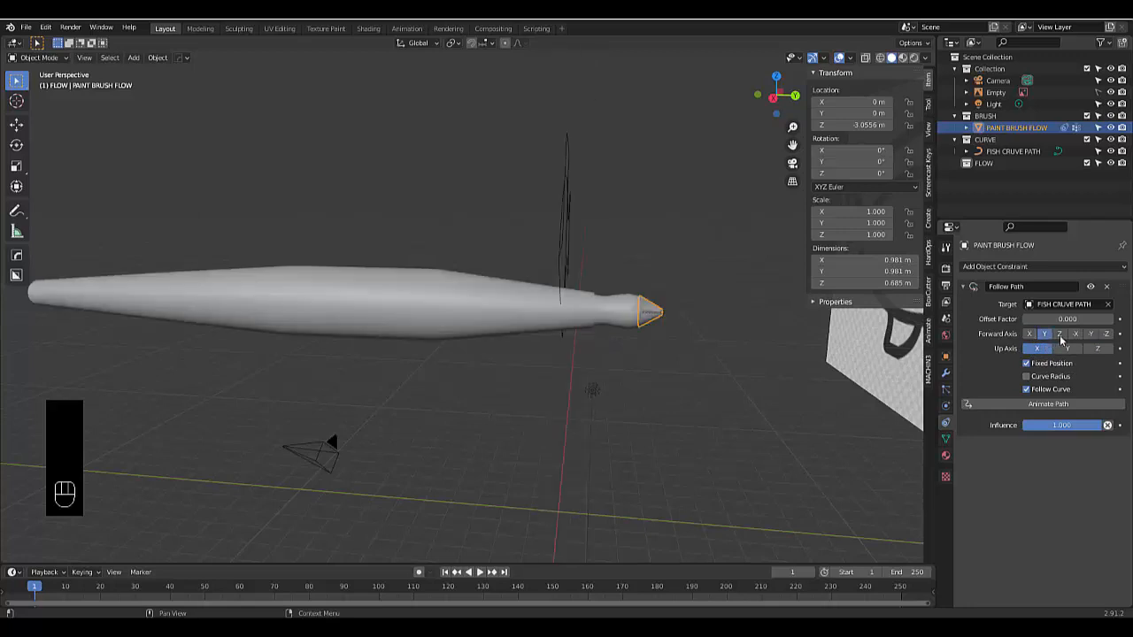
# Try the Z, -X, -Y, -Z and X forward axes on the Follow Path constraint while keeping X as up axis
pyautogui.click(1059, 333)
pyautogui.click(1045, 334)
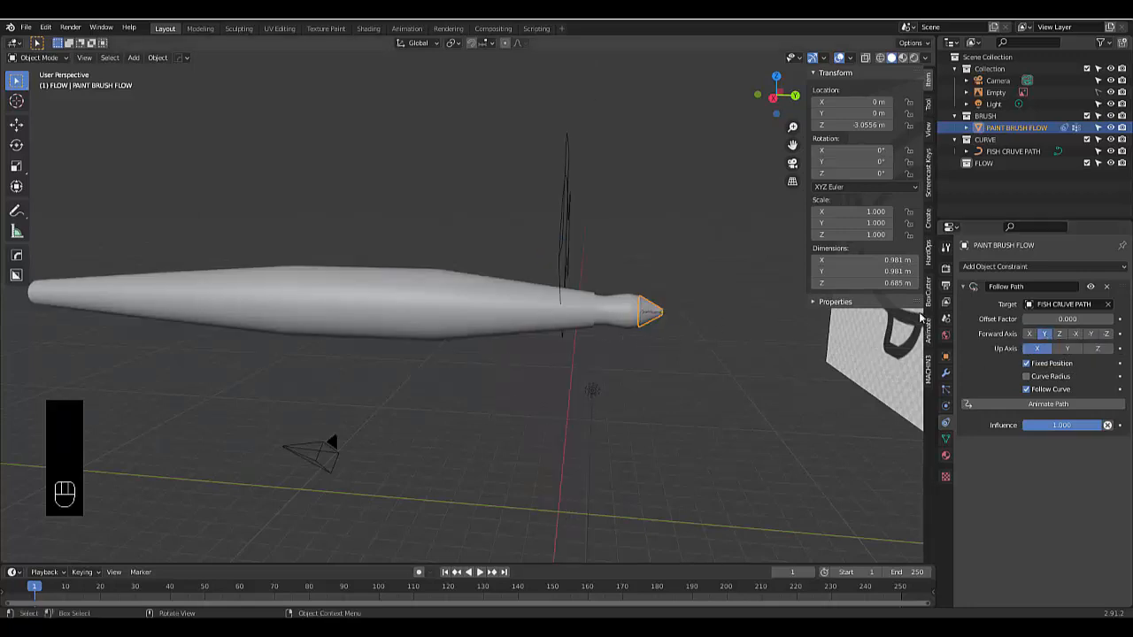
pyautogui.click(1059, 335)
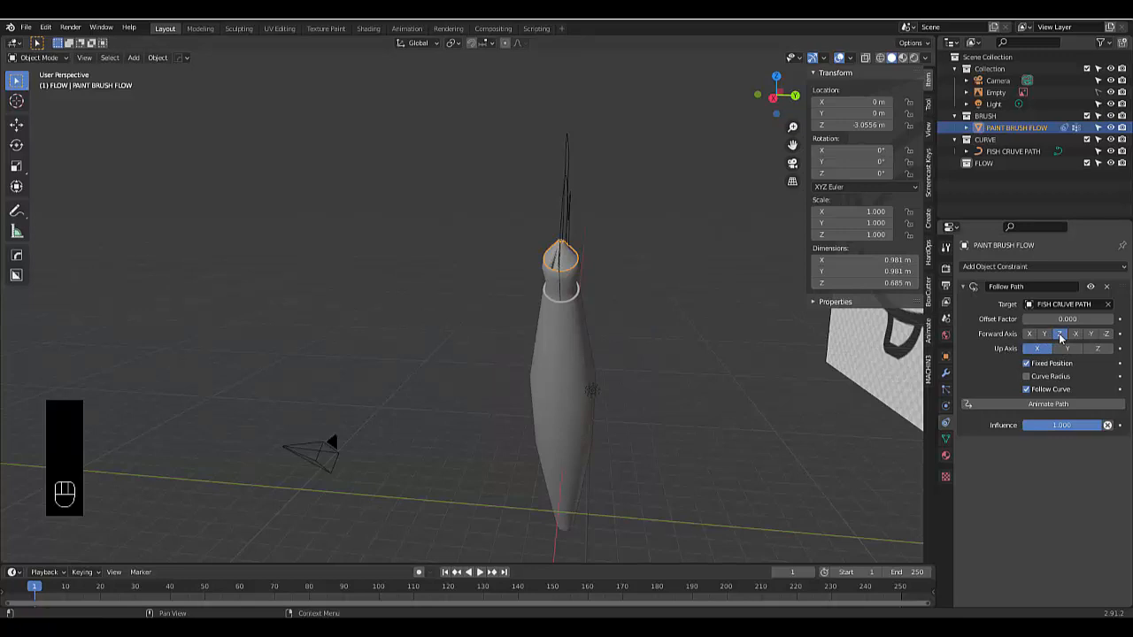
pyautogui.click(1074, 334)
pyautogui.click(1090, 334)
pyautogui.click(1106, 334)
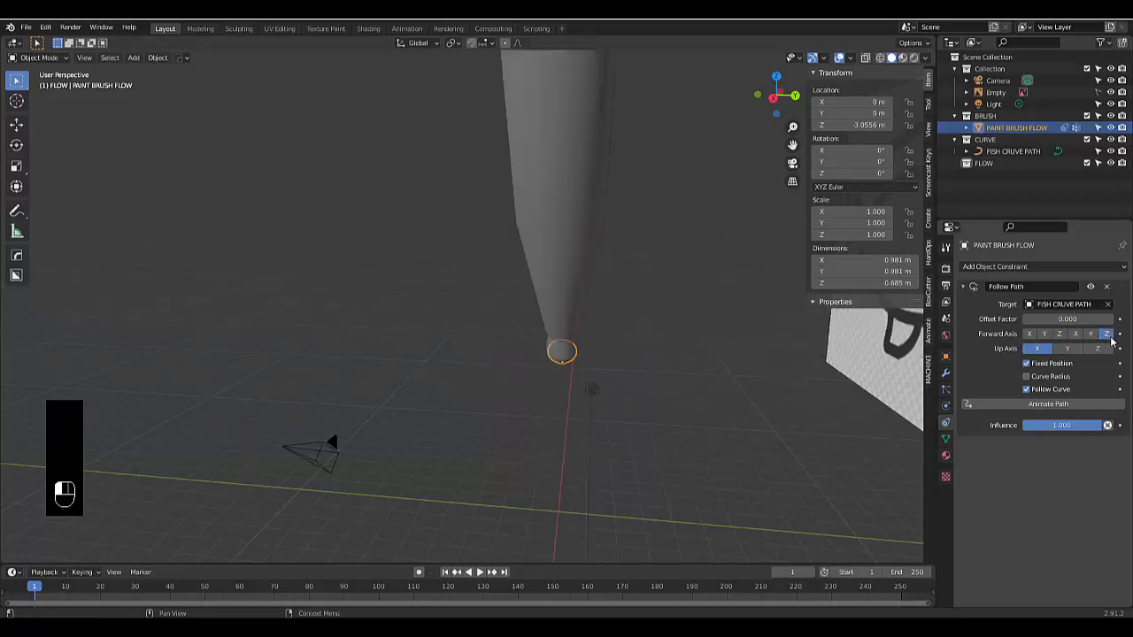
pyautogui.click(1029, 334)
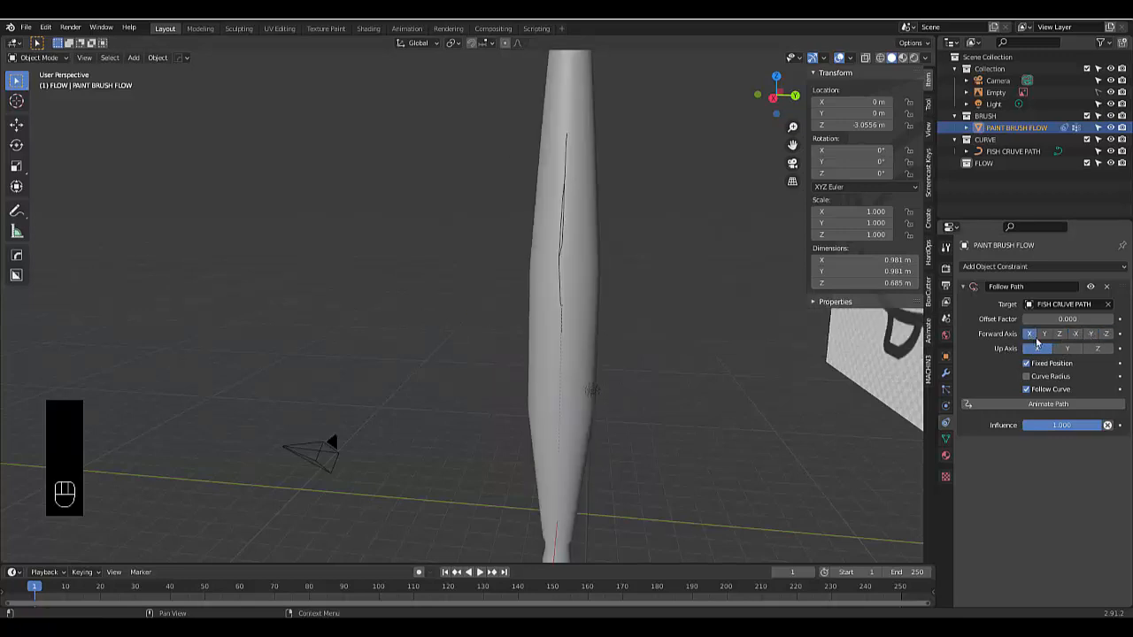
# Try the Y and Z up axes, combining Z with the Z, Y, -X and -Z forward axes of the Follow Path constraint
pyautogui.click(1097, 348)
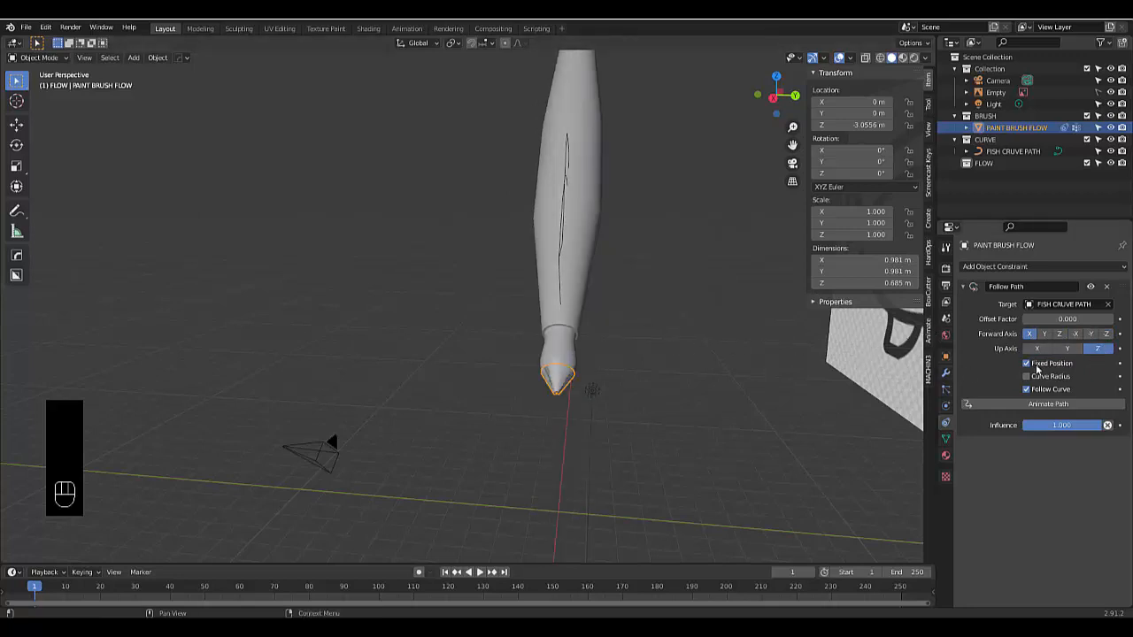
pyautogui.click(1068, 348)
pyautogui.click(1097, 348)
pyautogui.click(1060, 334)
pyautogui.click(1044, 334)
pyautogui.click(1075, 334)
pyautogui.click(1106, 334)
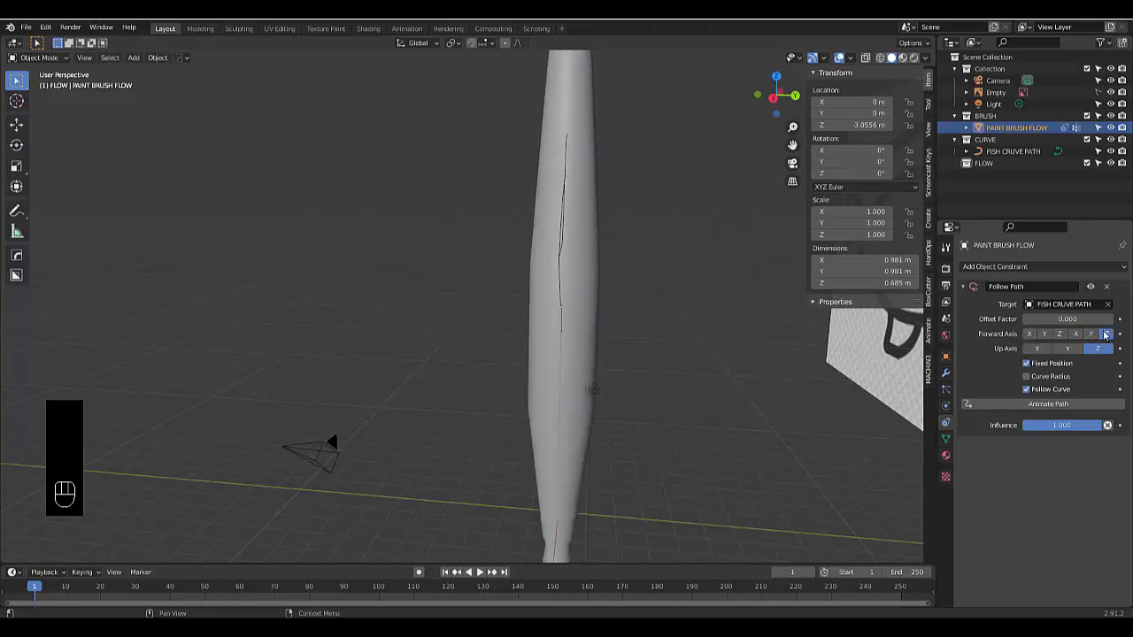
# Return the Follow Path constraint to up axis X and forward axis Y so the brush tip points toward the fish image
pyautogui.click(1037, 349)
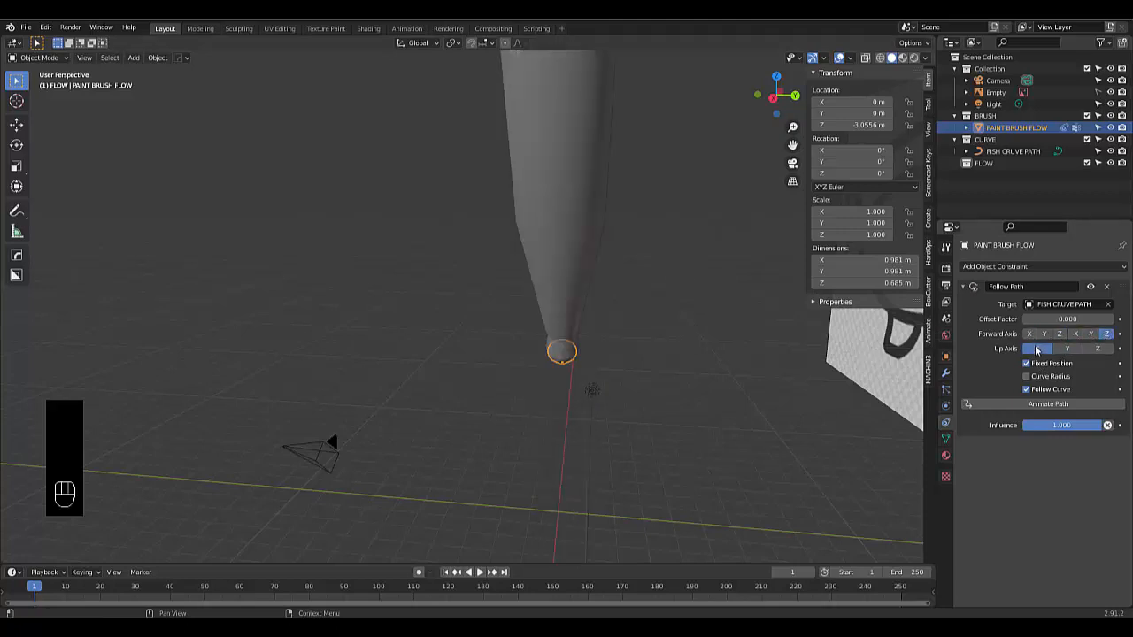
pyautogui.moveTo(442, 256)
pyautogui.mouseDown(button='middle')
pyautogui.moveTo(632, 215)
pyautogui.moveTo(653, 245)
pyautogui.moveTo(690, 255)
pyautogui.mouseUp(button='middle')
pyautogui.click(1032, 334)
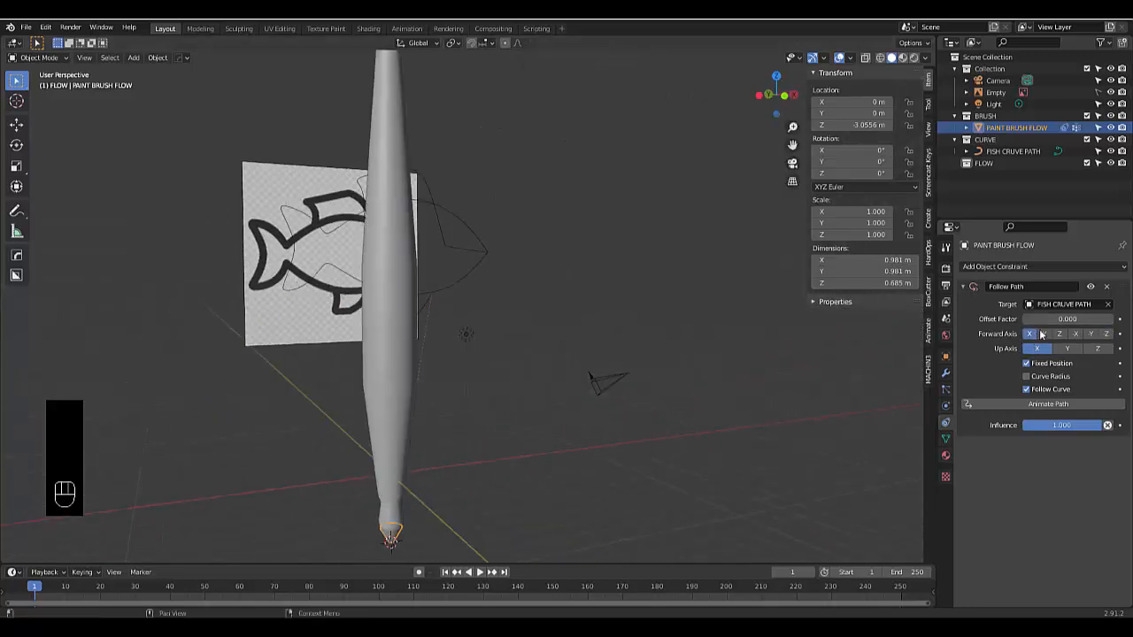
pyautogui.click(1045, 334)
pyautogui.scroll(1, 458, 246)
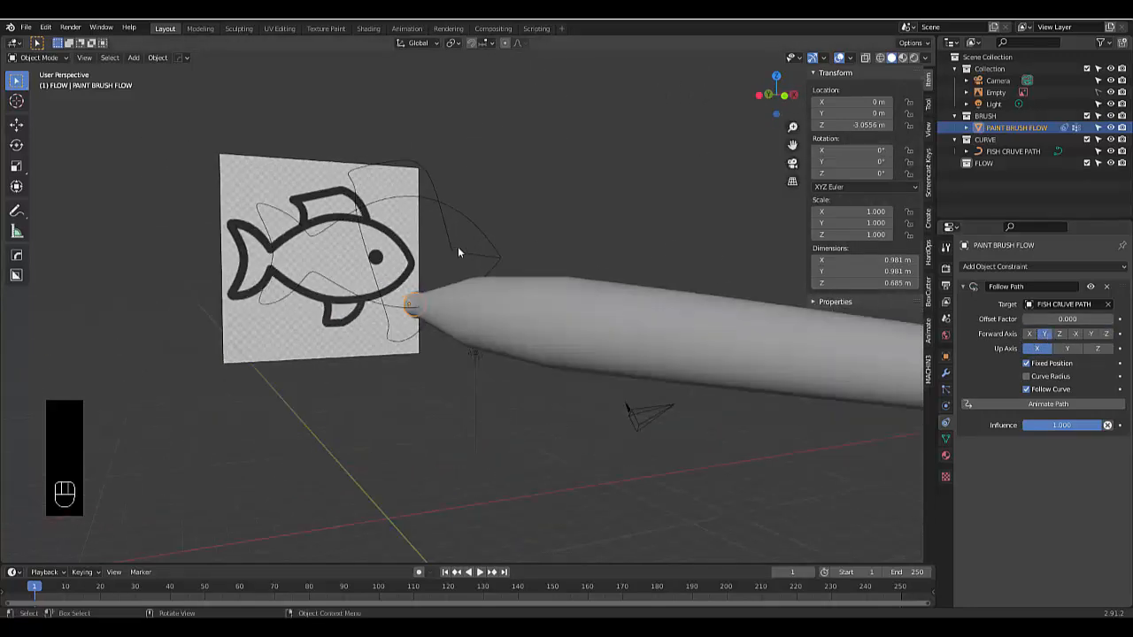
pyautogui.scroll(-3, 463, 248)
pyautogui.moveTo(470, 253)
pyautogui.mouseDown(button='middle')
pyautogui.moveTo(421, 269)
pyautogui.moveTo(365, 262)
pyautogui.moveTo(534, 308)
pyautogui.mouseUp(button='middle')
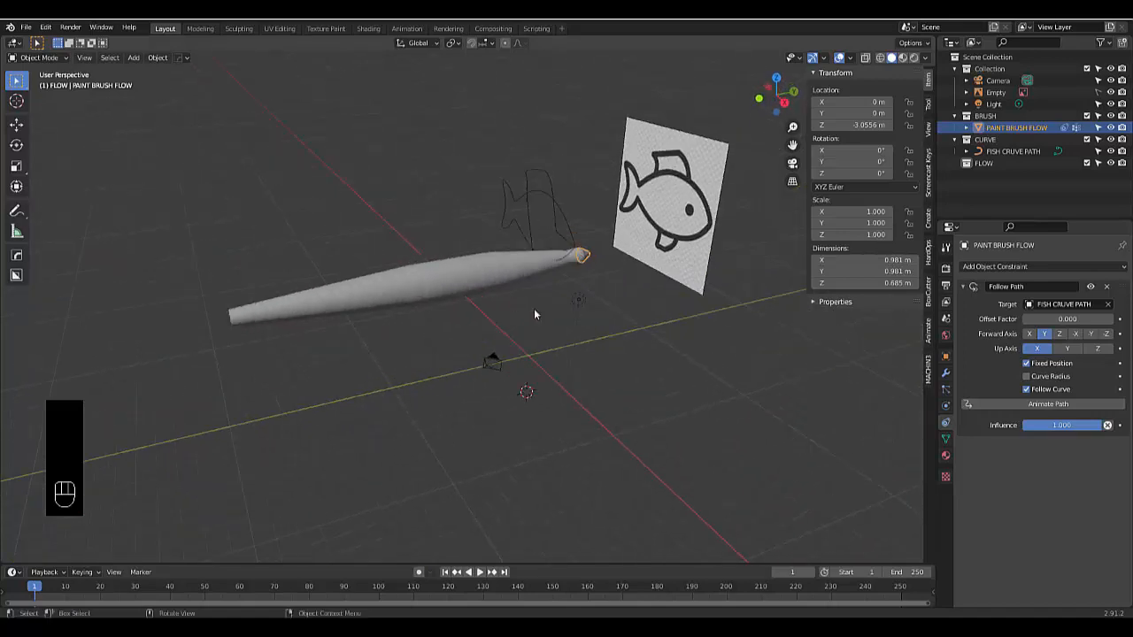
pyautogui.scroll(4, 654, 255)
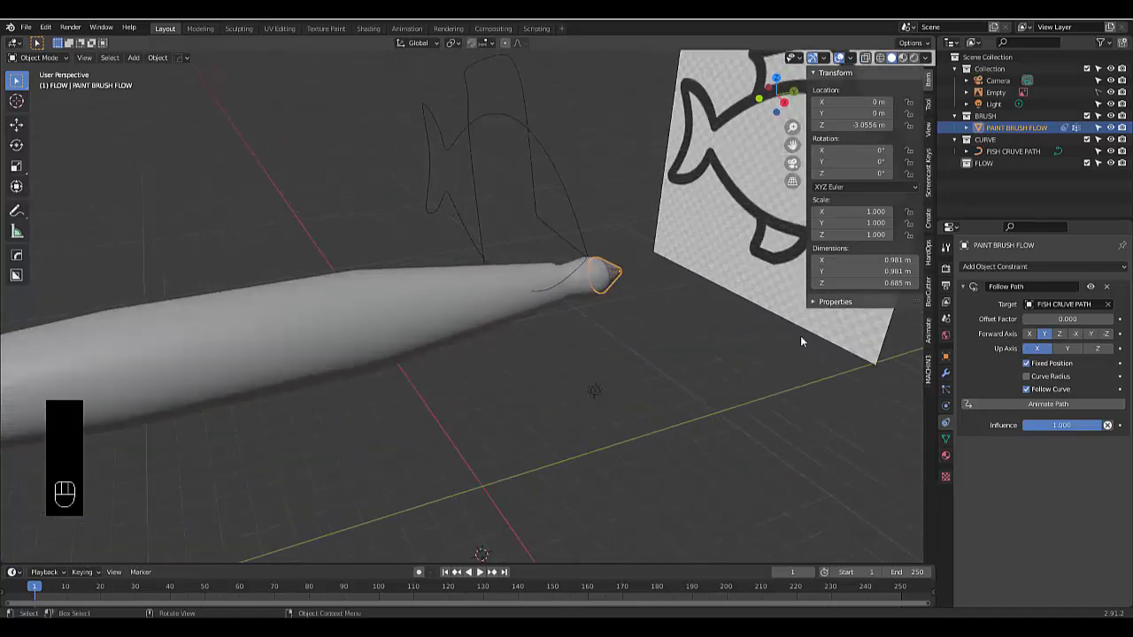
pyautogui.scroll(-2, 768, 324)
pyautogui.scroll(3, 651, 287)
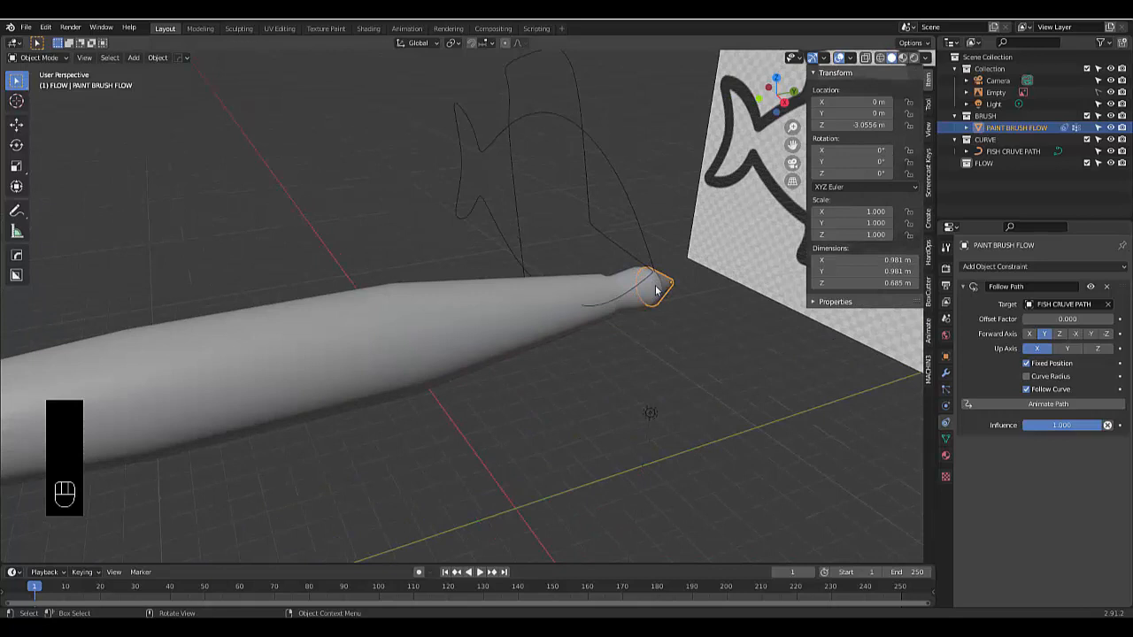
# Try the Y and Z up axes with the Y forward axis, and go back to up axis X
pyautogui.click(1068, 350)
pyautogui.click(1097, 349)
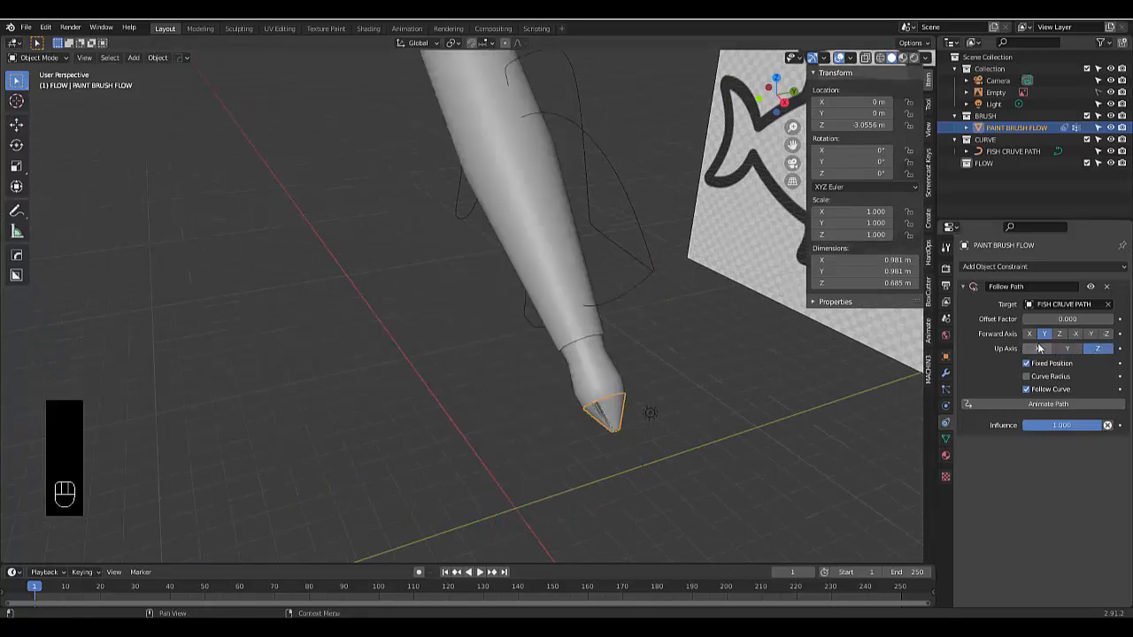
pyautogui.click(1037, 348)
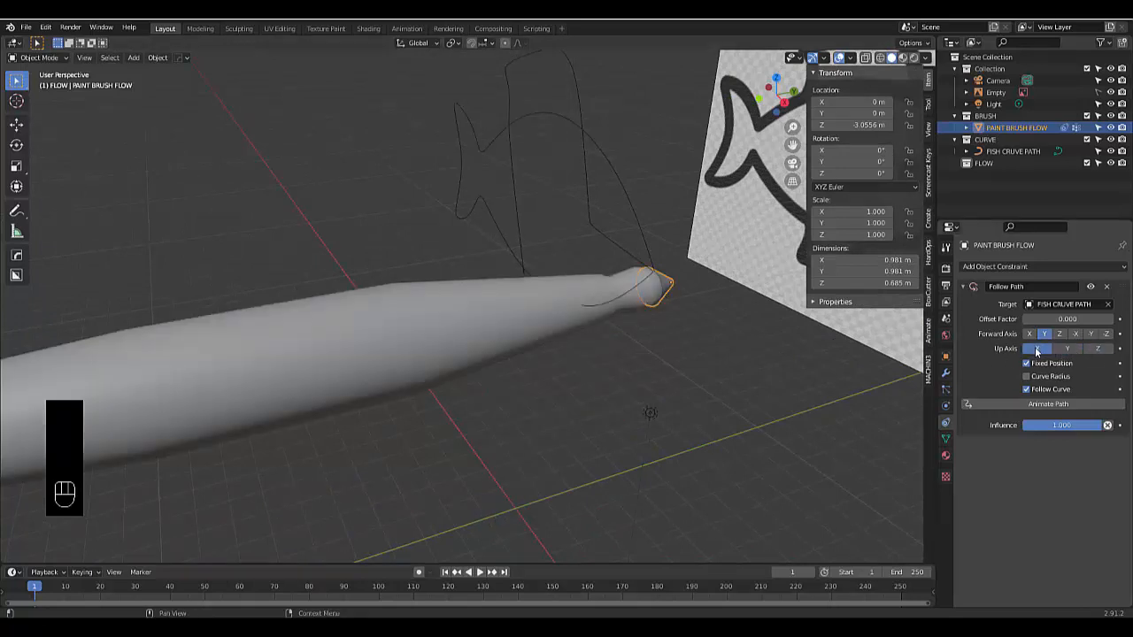
pyautogui.scroll(-3, 558, 326)
pyautogui.scroll(4, 514, 289)
pyautogui.moveTo(514, 288)
pyautogui.mouseDown(button='middle')
pyautogui.moveTo(515, 331)
pyautogui.moveTo(519, 319)
pyautogui.moveTo(673, 293)
pyautogui.mouseUp(button='middle')
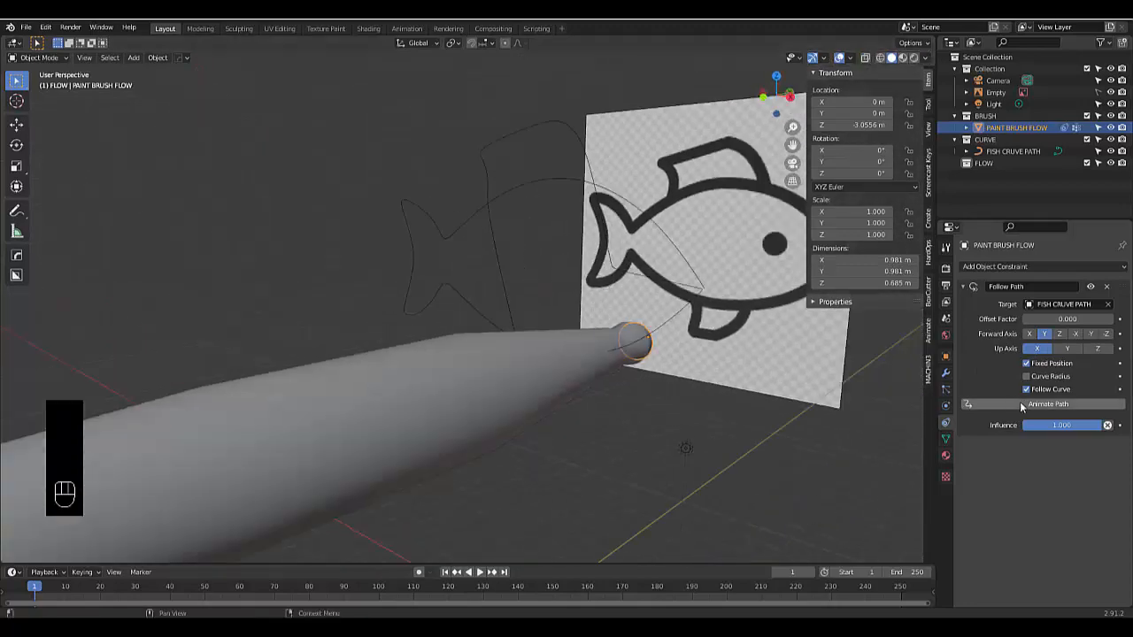
# Turn off Fixed Position, animate the Follow Path constraint's path, and preview the brush motion before returning to frame 1
pyautogui.click(1025, 366)
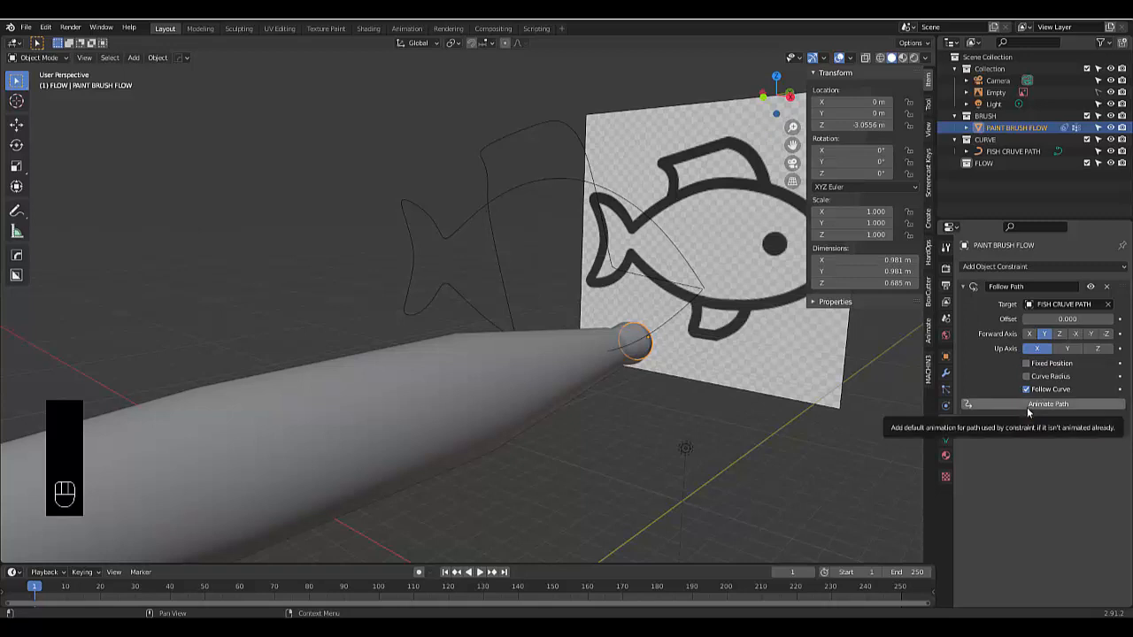
pyautogui.click(1029, 406)
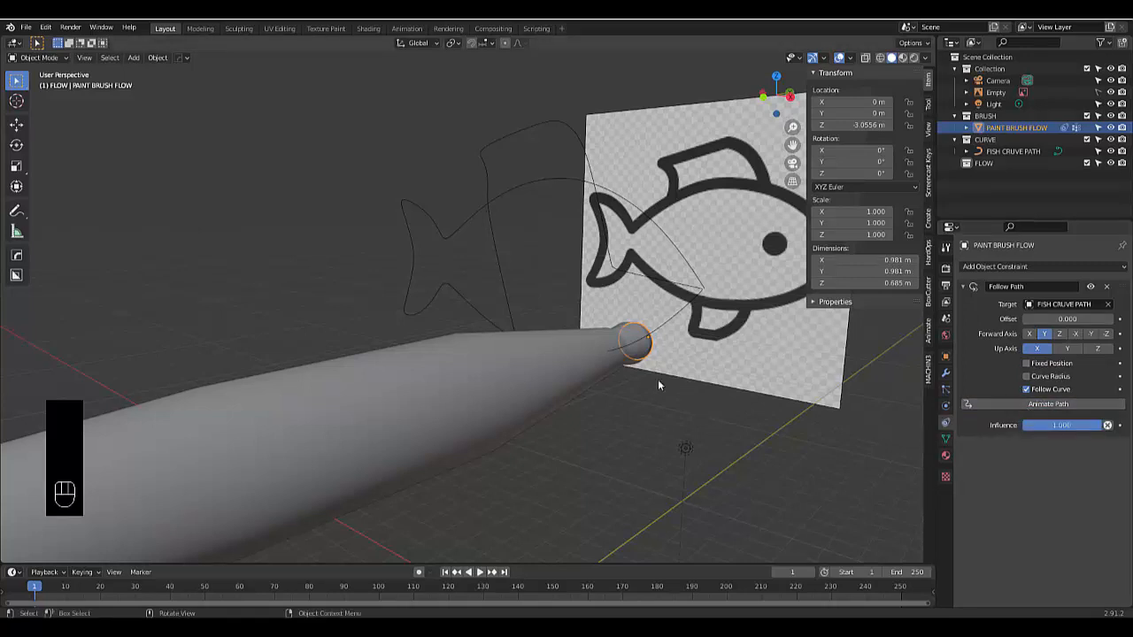
pyautogui.press('space')
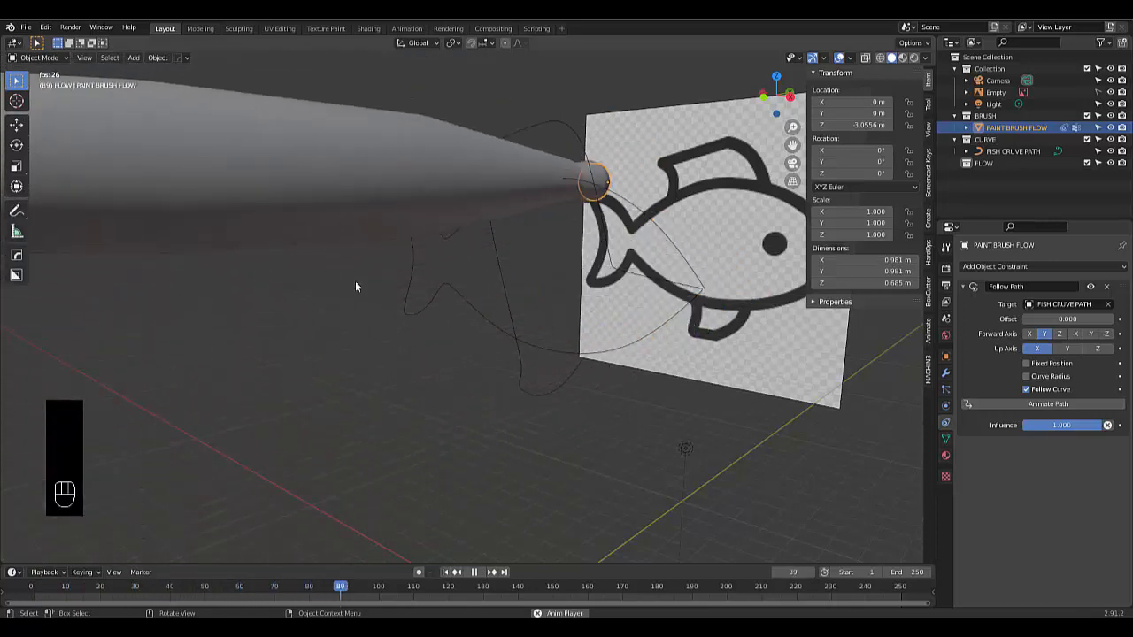
pyautogui.press('space')
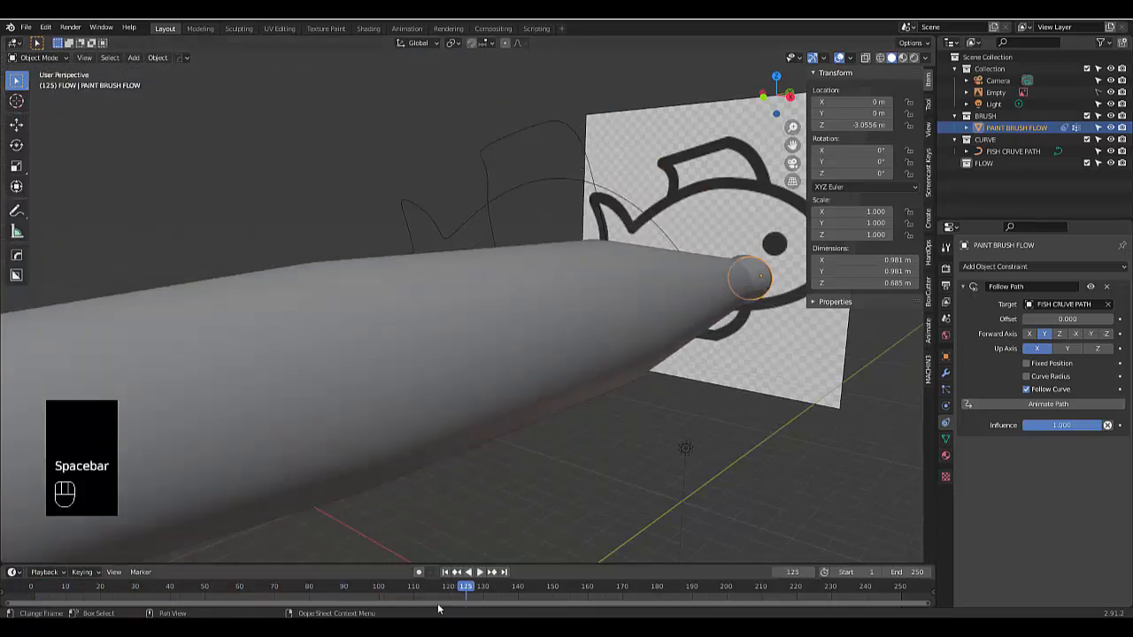
pyautogui.click(445, 572)
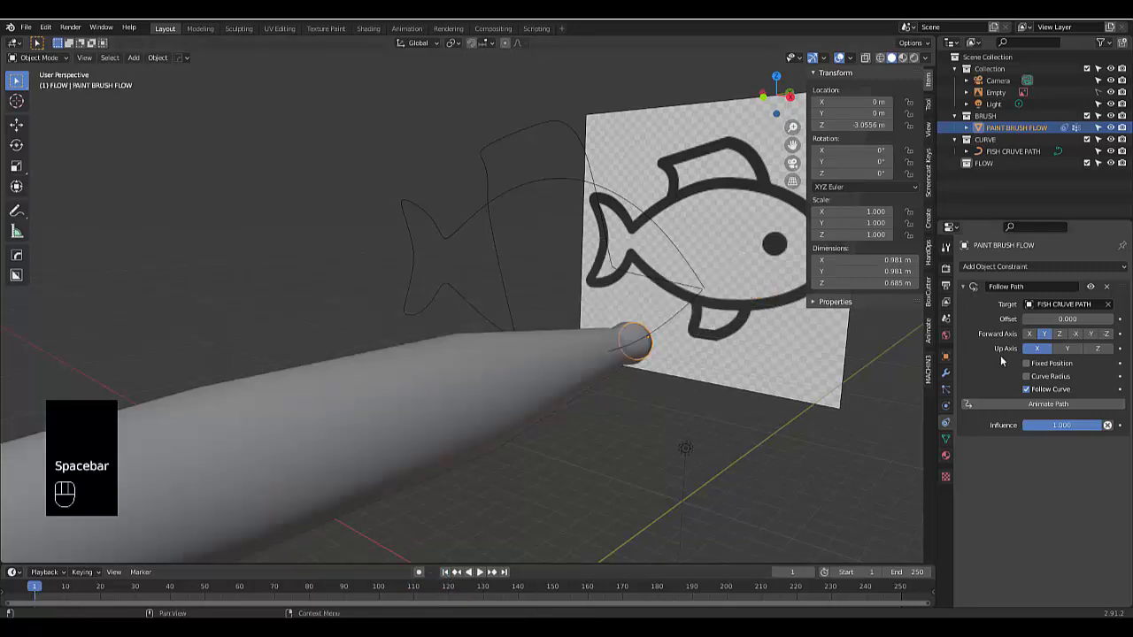
# Turn Fixed Position back on for the Follow Path constraint and run Animate Path again
pyautogui.click(1027, 365)
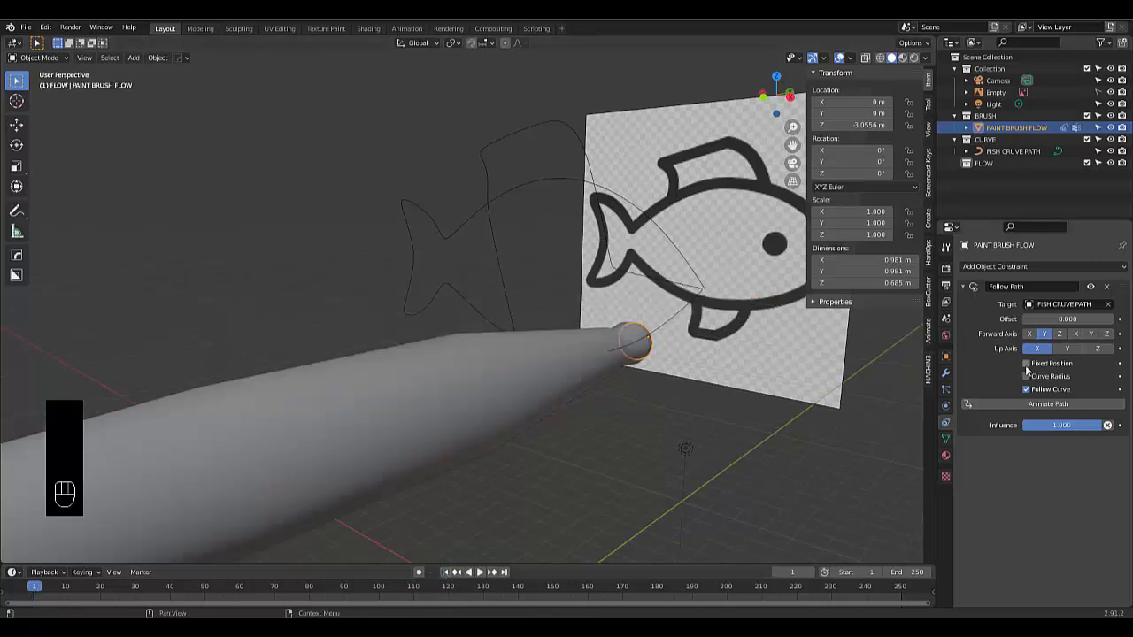
pyautogui.click(998, 409)
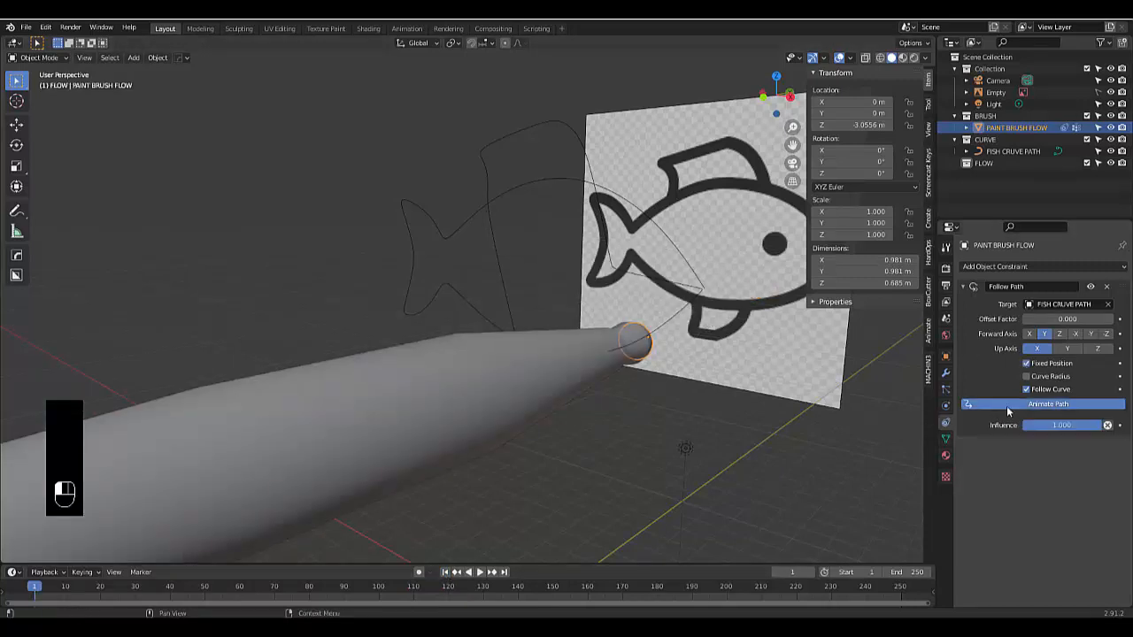
pyautogui.moveTo(555, 329)
pyautogui.mouseDown(button='middle')
pyautogui.moveTo(497, 319)
pyautogui.moveTo(517, 292)
pyautogui.moveTo(580, 302)
pyautogui.moveTo(566, 322)
pyautogui.mouseUp(button='middle')
pyautogui.scroll(-3, 571, 320)
pyautogui.scroll(4, 563, 324)
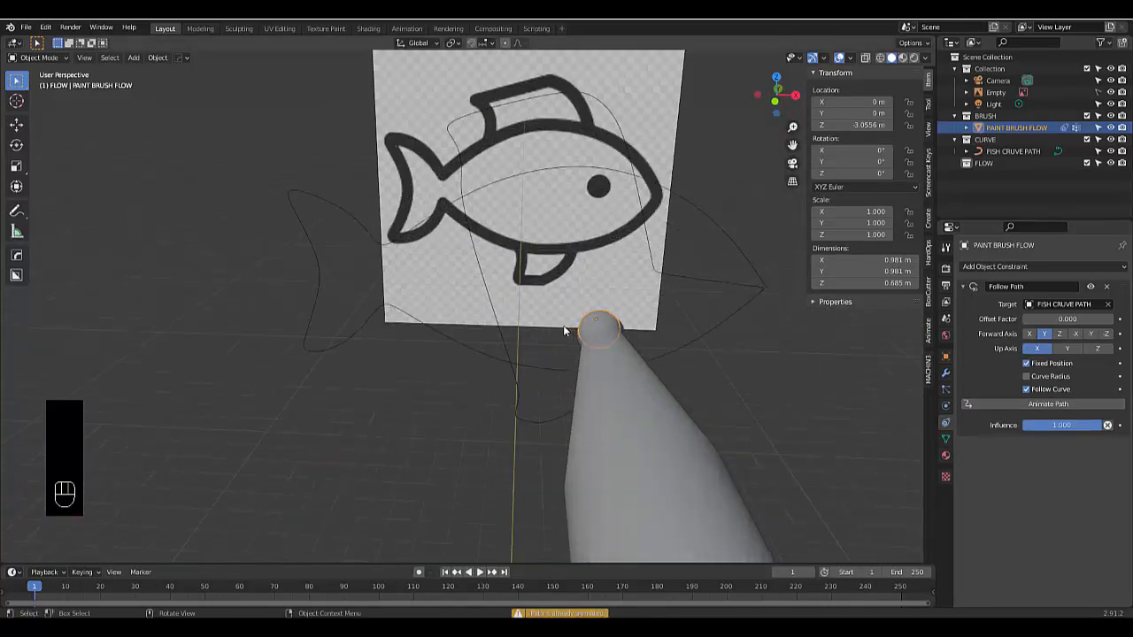
# In front view, hide the BRUSH object parented to PAINT BRUSH FLOW and select the PAINT BRUSH FLOW tip
pyautogui.press('KP_1')
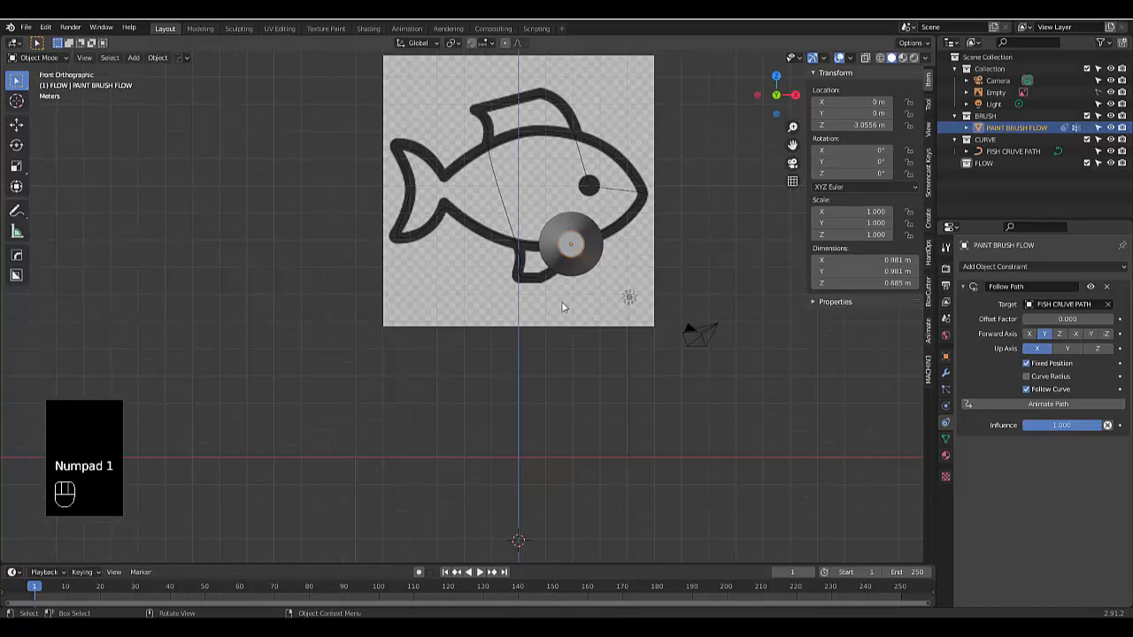
pyautogui.click(966, 128)
pyautogui.click(1009, 175)
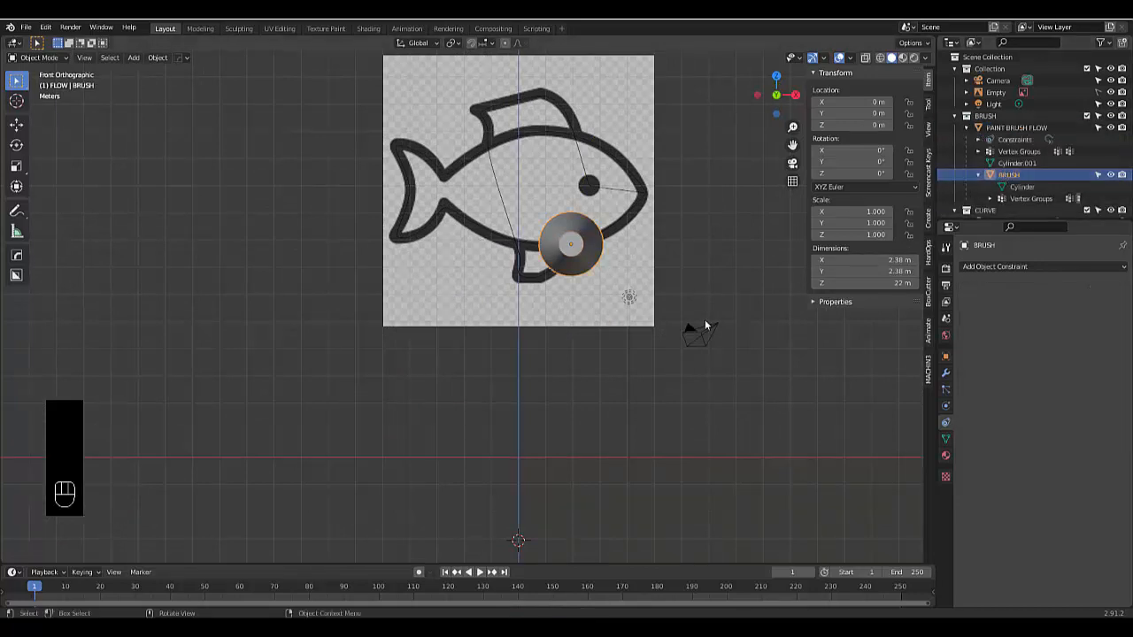
pyautogui.click(1110, 174)
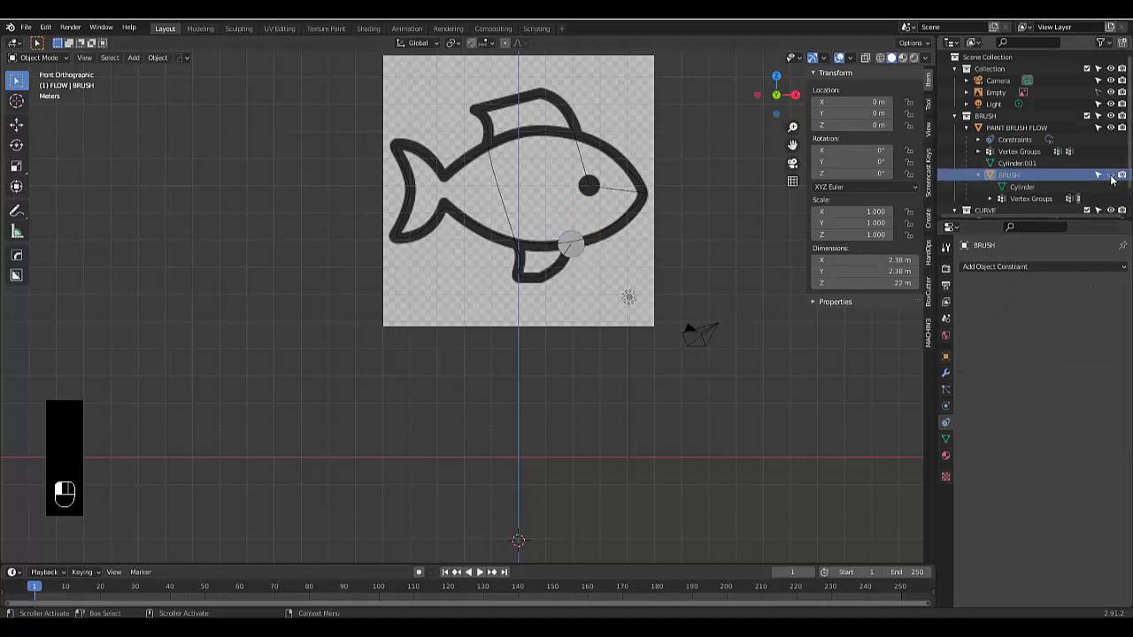
pyautogui.scroll(5, 549, 262)
pyautogui.scroll(-3, 549, 262)
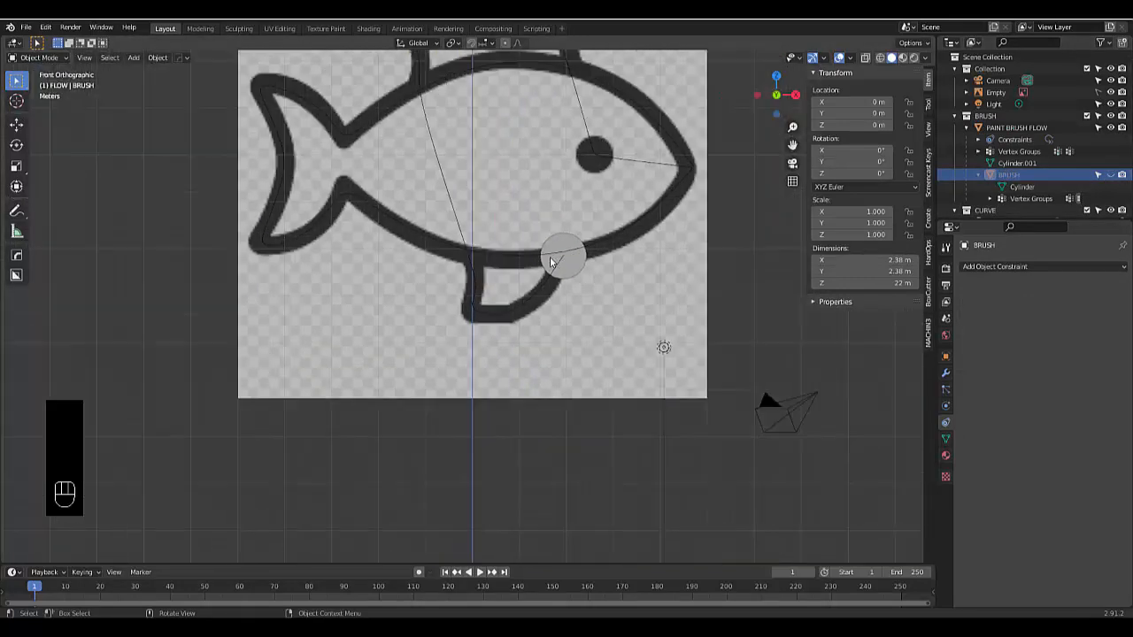
pyautogui.scroll(-2, 592, 266)
pyautogui.scroll(2, 577, 287)
pyautogui.click(573, 297)
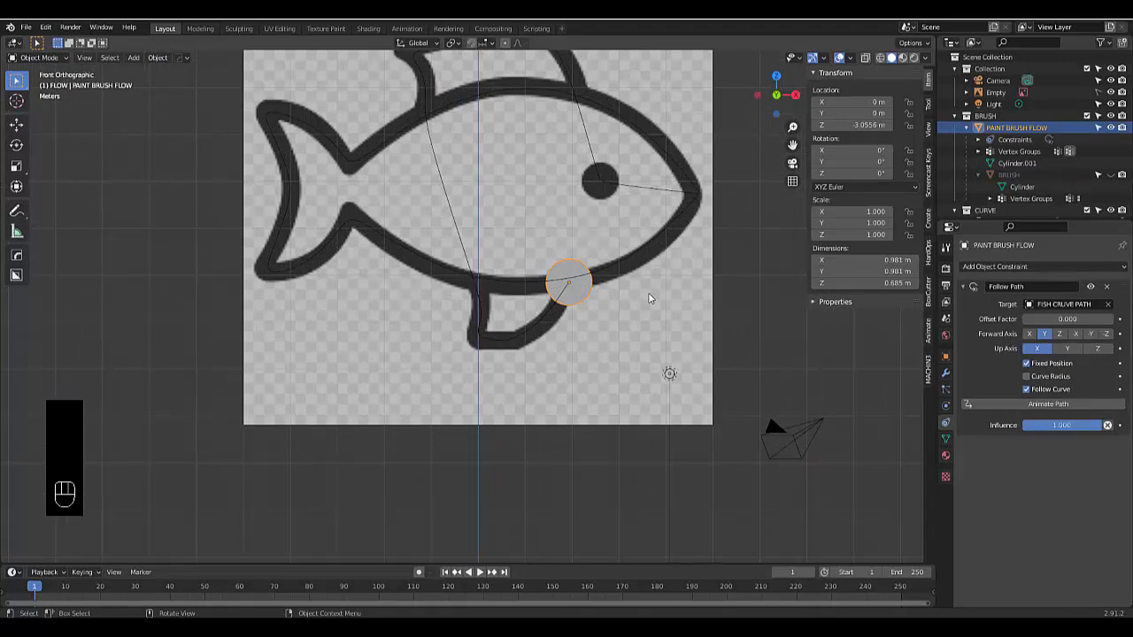
pyautogui.click(1111, 175)
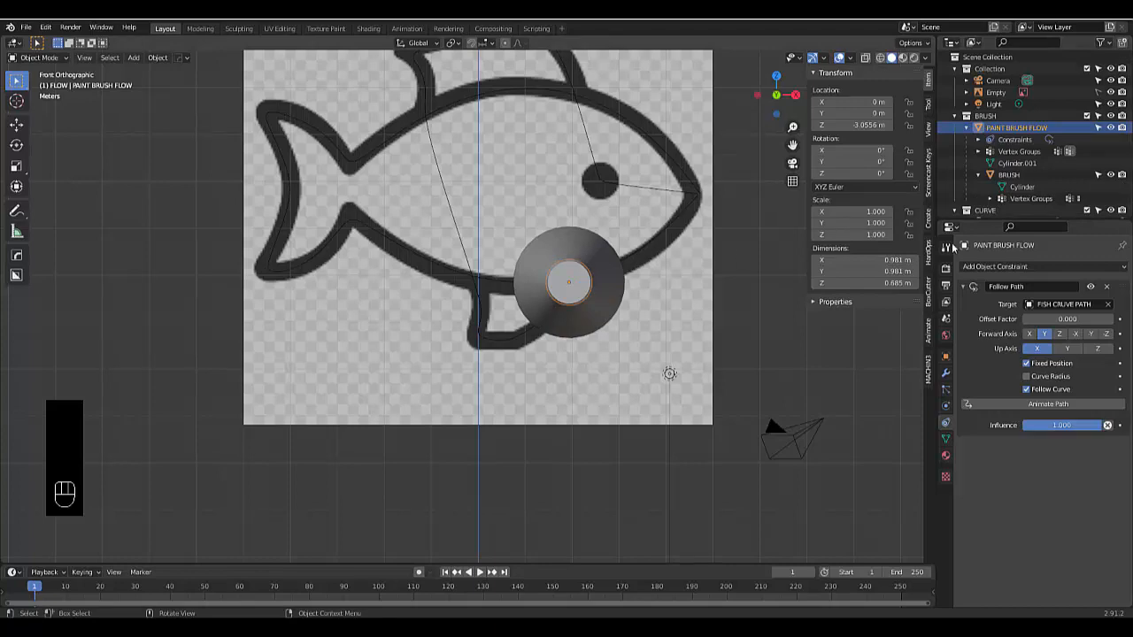
pyautogui.click(1111, 174)
# Scale the PAINT BRUSH FLOW tip uniformly by 0.4 to fit the thickness of the fish outline
pyautogui.scroll(3, 361, 295)
pyautogui.scroll(2, 456, 254)
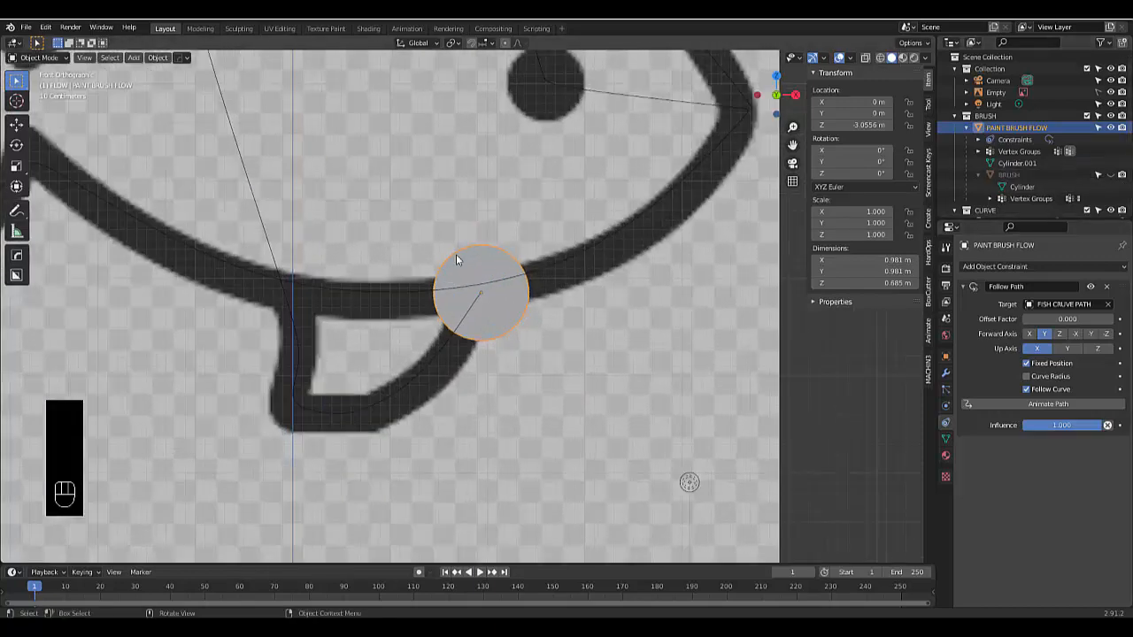
pyautogui.scroll(-2, 359, 286)
pyautogui.scroll(4, 381, 291)
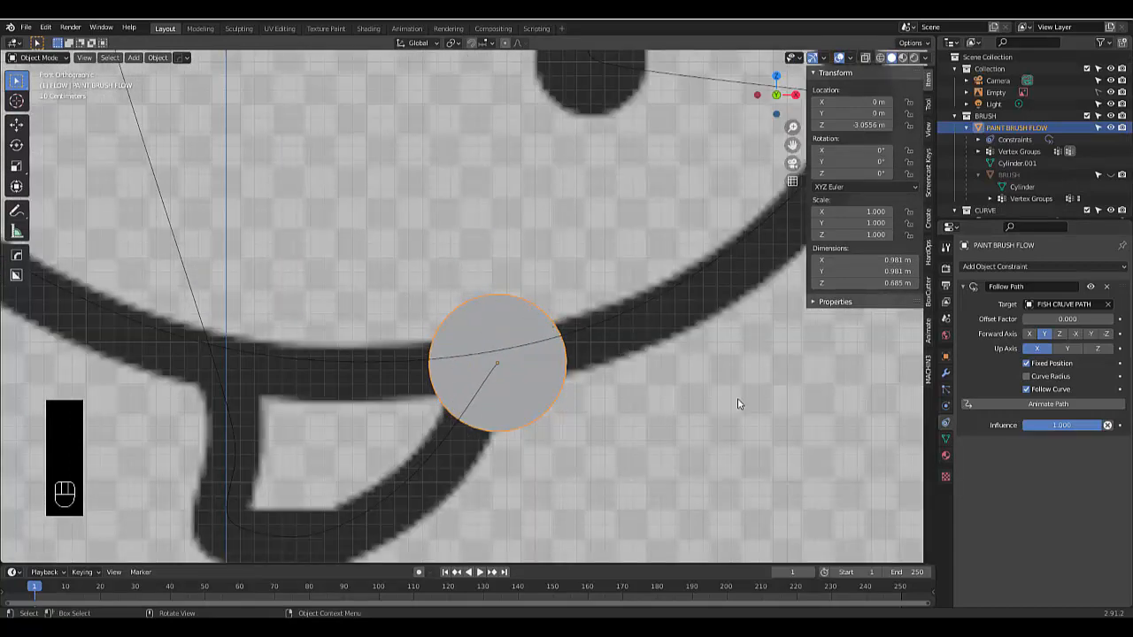
pyautogui.press('s')
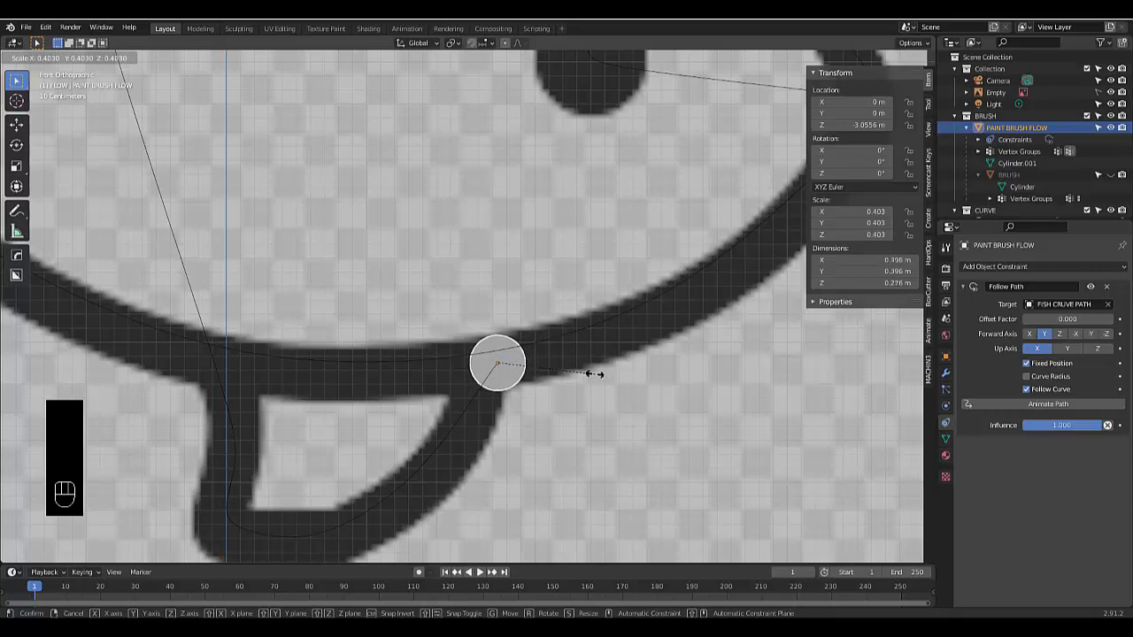
pyautogui.write('0.4')
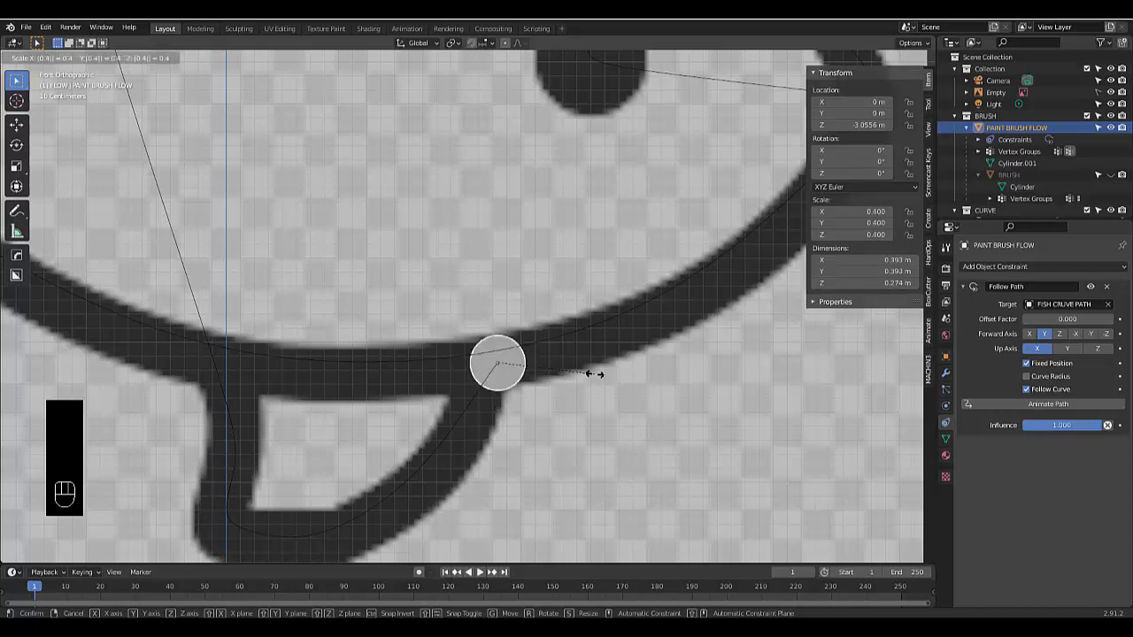
pyautogui.press('Return')
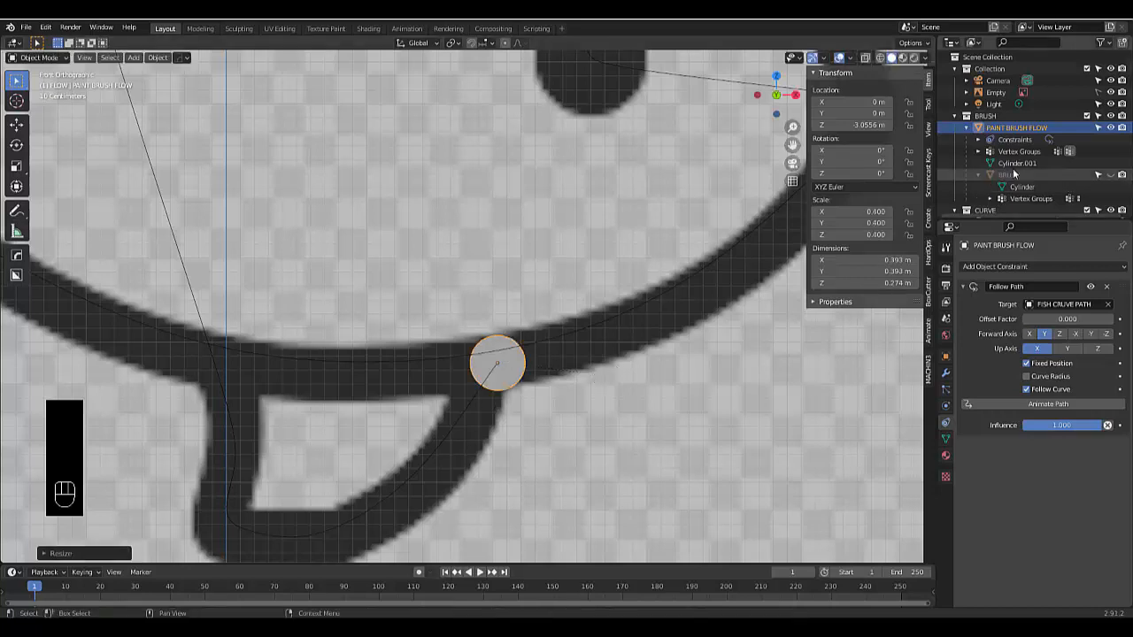
# Unhide the BRUSH object and scale PAINT BRUSH FLOW together with it uniformly by a factor of 0.4
pyautogui.click(1119, 175)
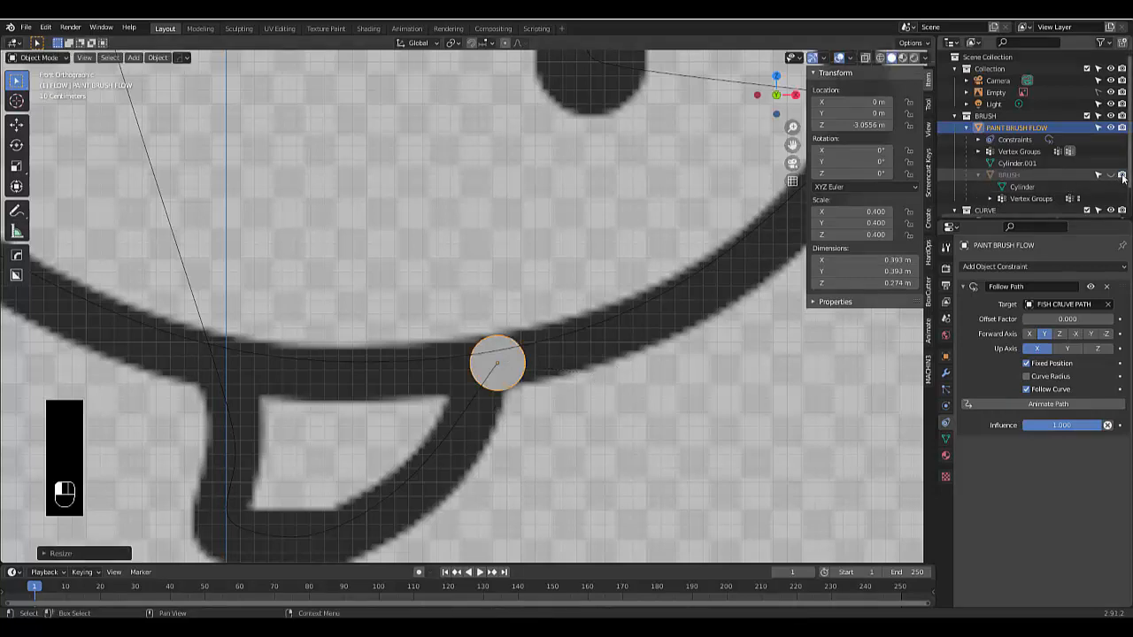
pyautogui.click(1111, 176)
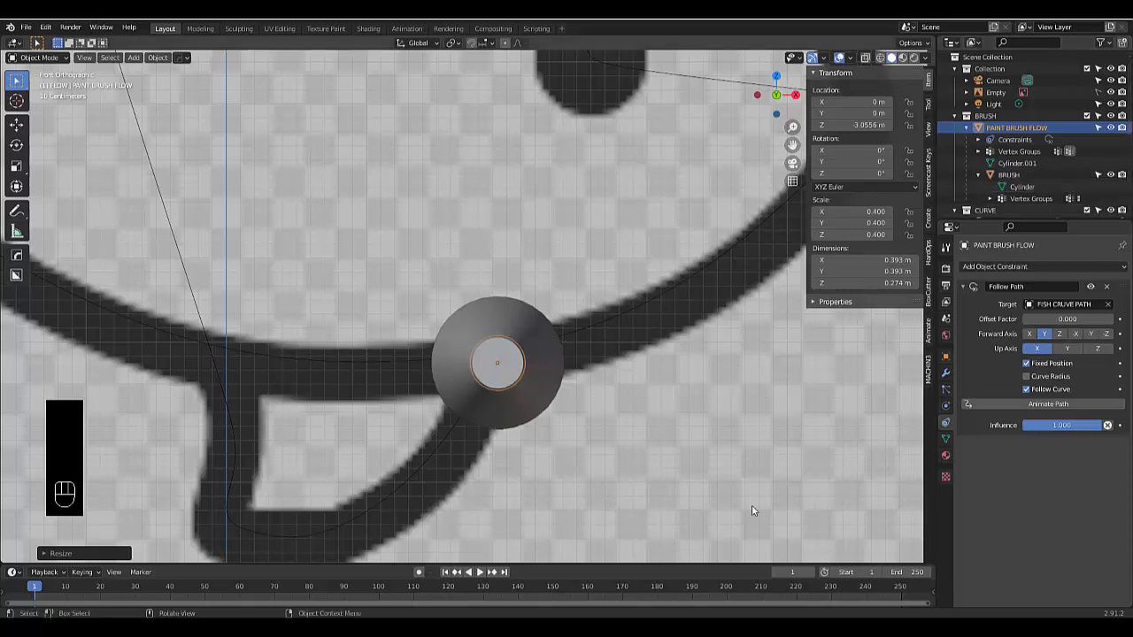
pyautogui.write('s0.4')
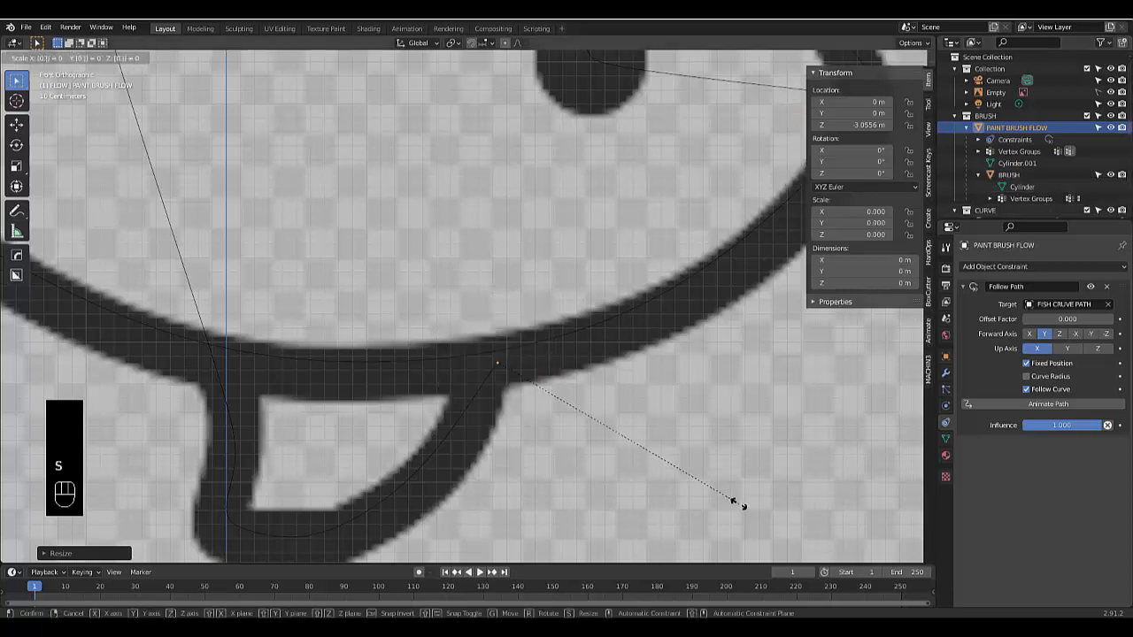
pyautogui.press('Return')
pyautogui.scroll(-6, 559, 420)
pyautogui.moveTo(482, 372)
pyautogui.mouseDown(button='middle')
pyautogui.moveTo(577, 388)
pyautogui.moveTo(625, 380)
pyautogui.moveTo(434, 381)
pyautogui.moveTo(443, 389)
pyautogui.moveTo(366, 397)
pyautogui.moveTo(339, 362)
pyautogui.moveTo(449, 401)
pyautogui.moveTo(462, 394)
pyautogui.mouseUp(button='middle')
pyautogui.scroll(3, 442, 389)
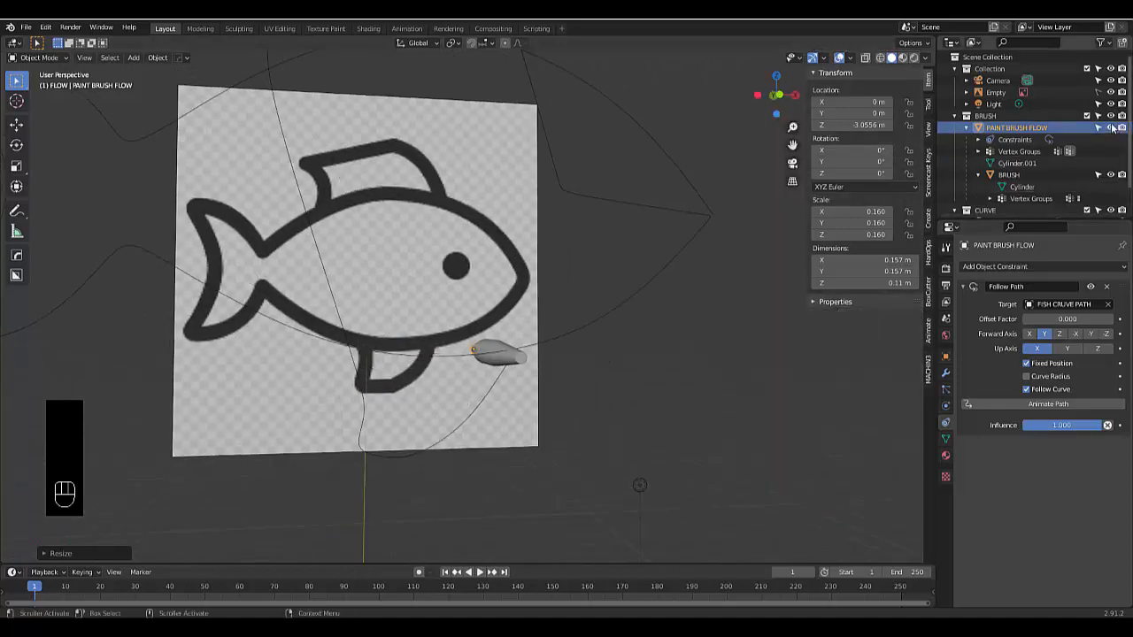
# Hide the BRUSH object again and check the PAINT BRUSH FLOW tip against the fish outline in front view
pyautogui.click(1111, 174)
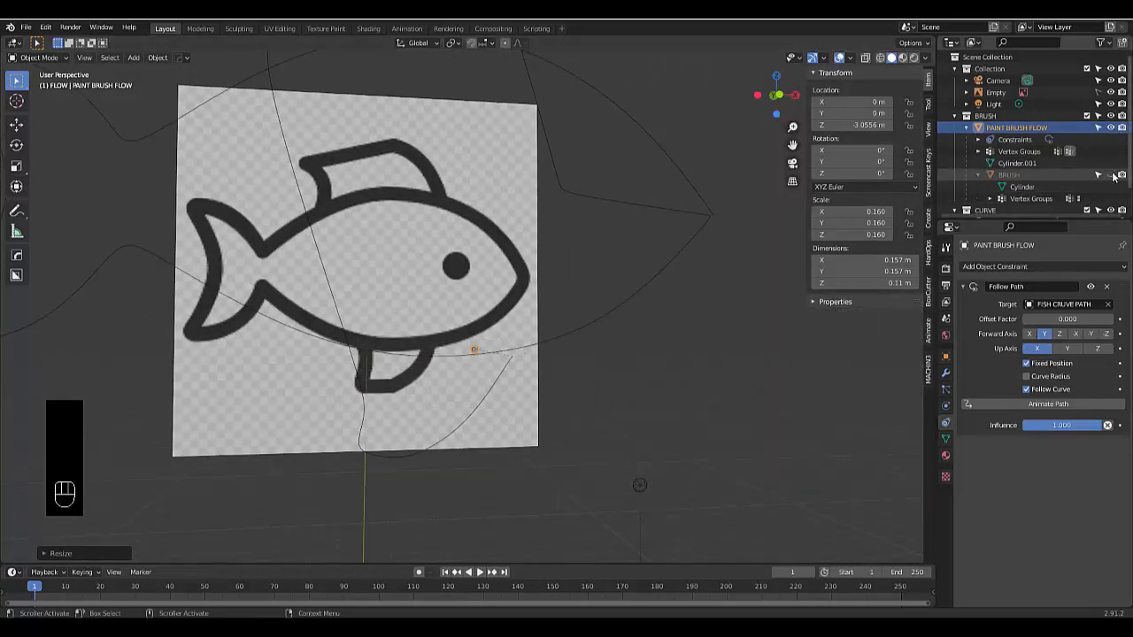
pyautogui.press('KP_1')
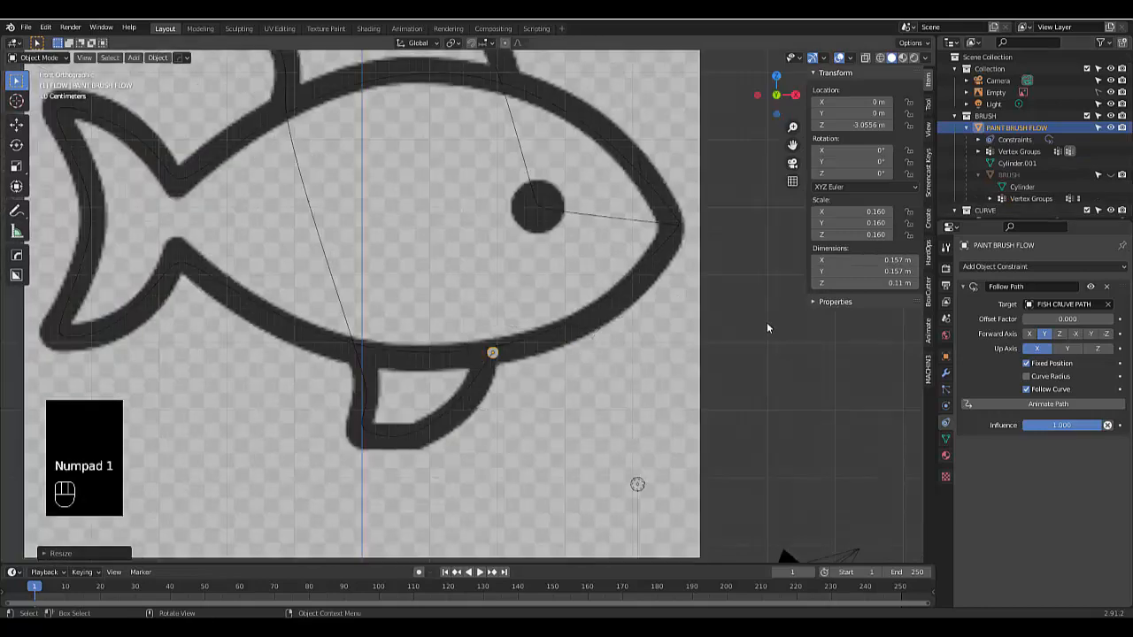
pyautogui.moveTo(767, 328); pyautogui.dragTo(549, 332, button='middle')
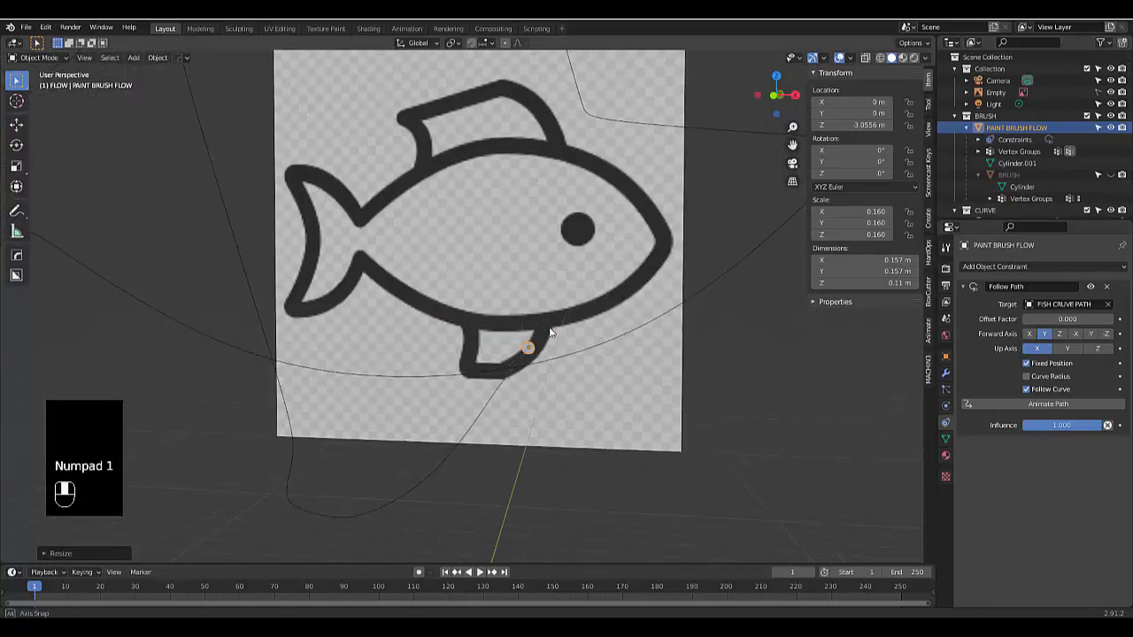
pyautogui.press('KP_1')
pyautogui.scroll(-3, 550, 333)
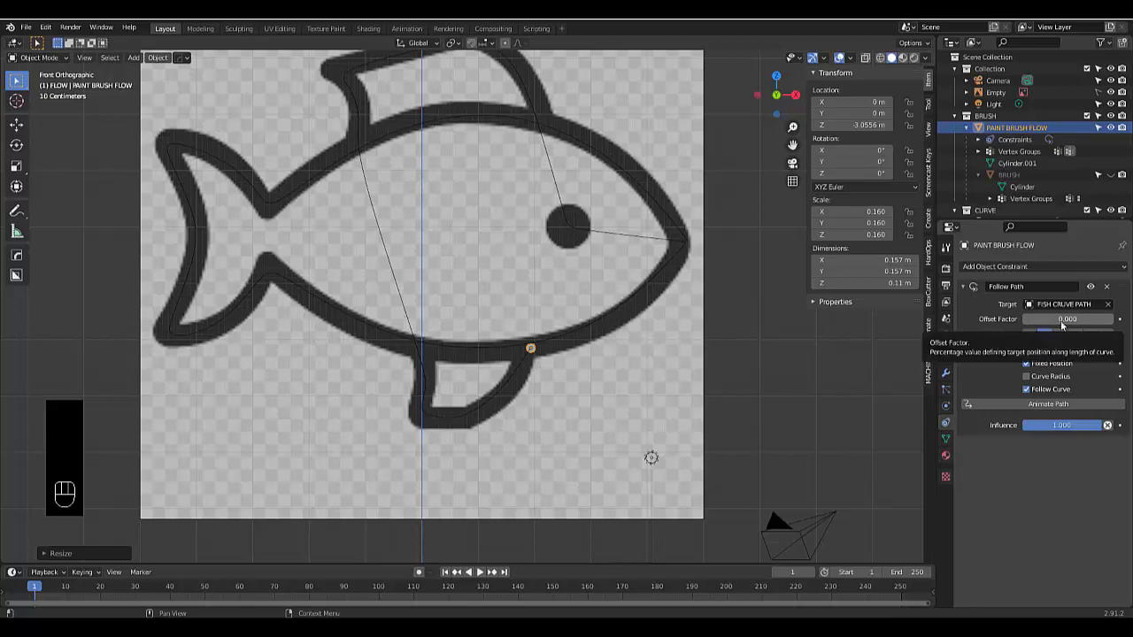
# Keyframe the Follow Path constraint's Offset Factor at 0 on frame 1 and at 1 on frame 250
pyautogui.press('i')
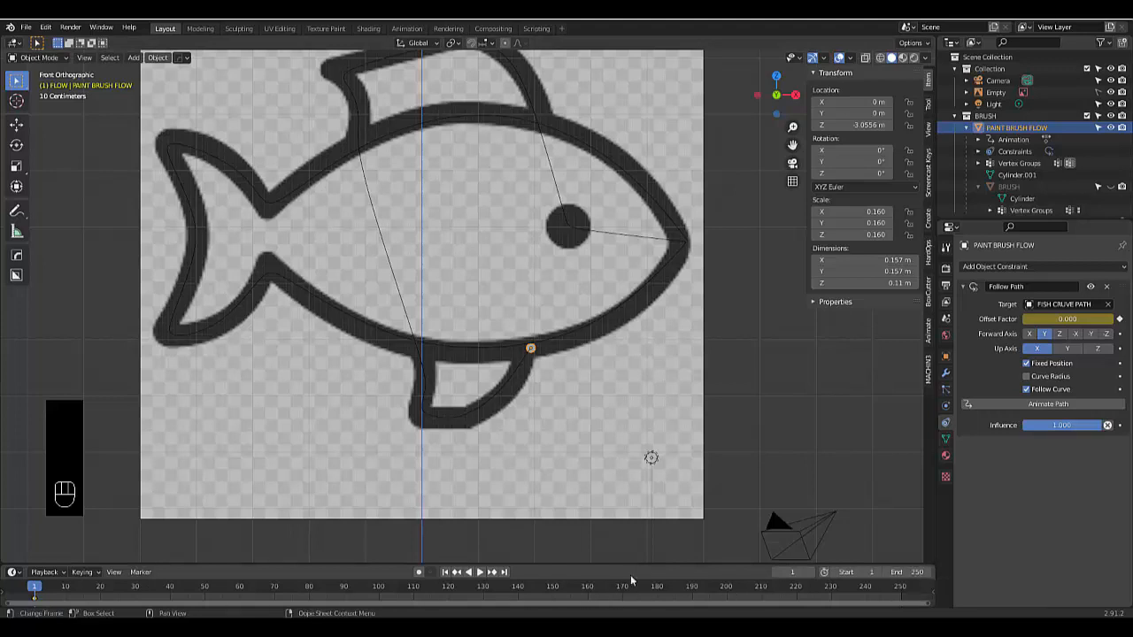
pyautogui.click(779, 572)
pyautogui.write('250')
pyautogui.press('Return')
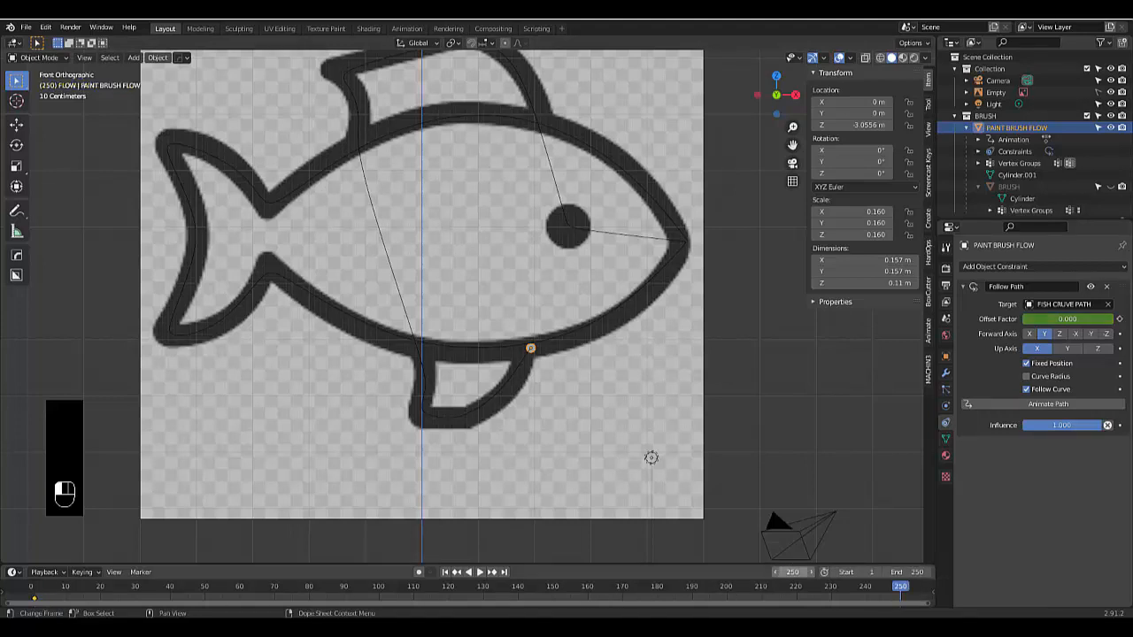
pyautogui.click(1068, 318)
pyautogui.write('1')
pyautogui.press('Return')
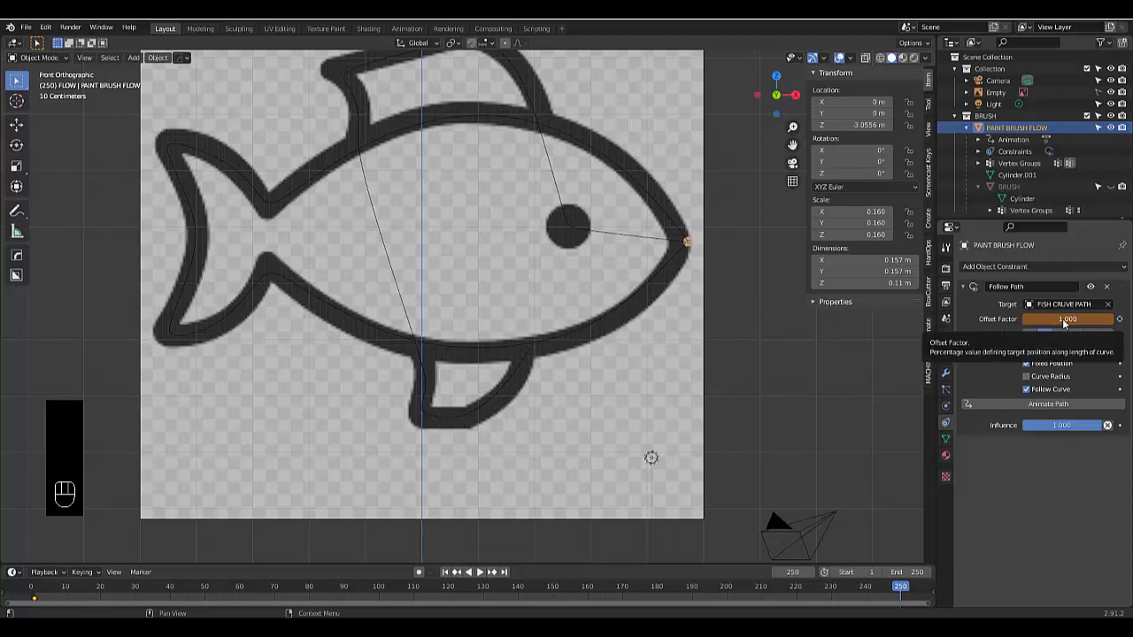
pyautogui.press('i')
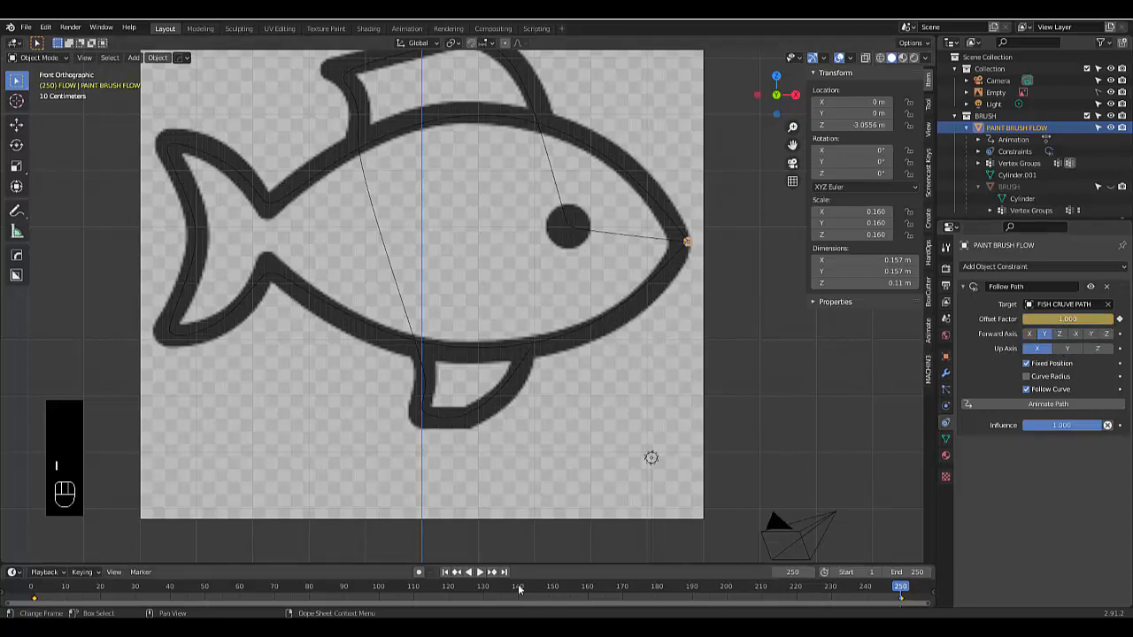
# Play the animation from the start to preview the tip travelling along the curve, and return to frame 1
pyautogui.click(444, 572)
pyautogui.click(481, 572)
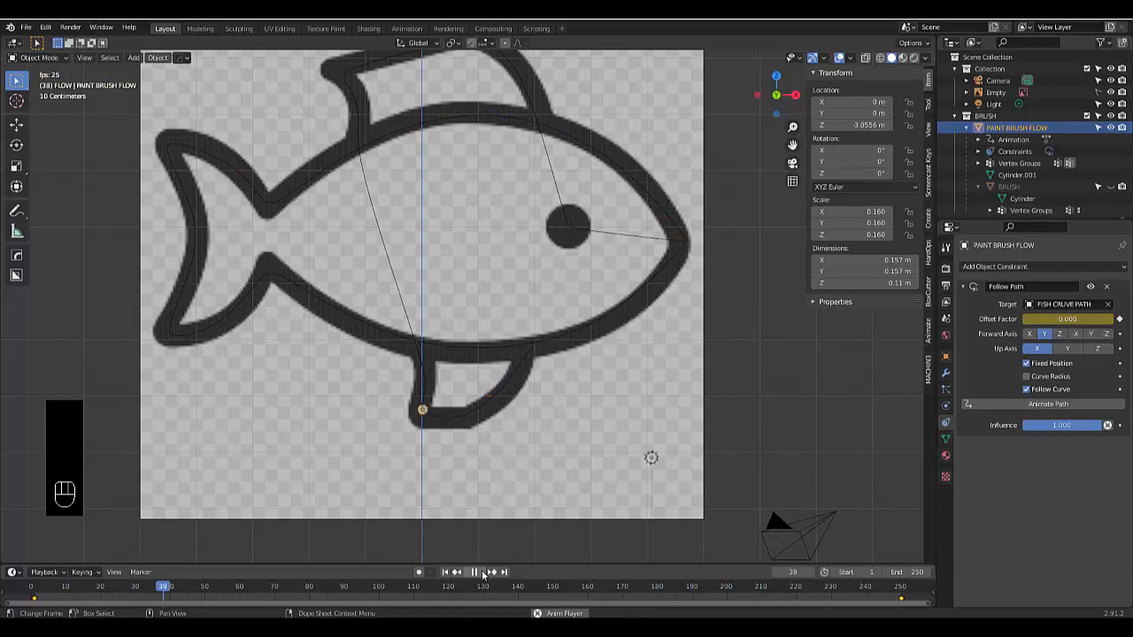
pyautogui.click(478, 572)
pyautogui.click(446, 573)
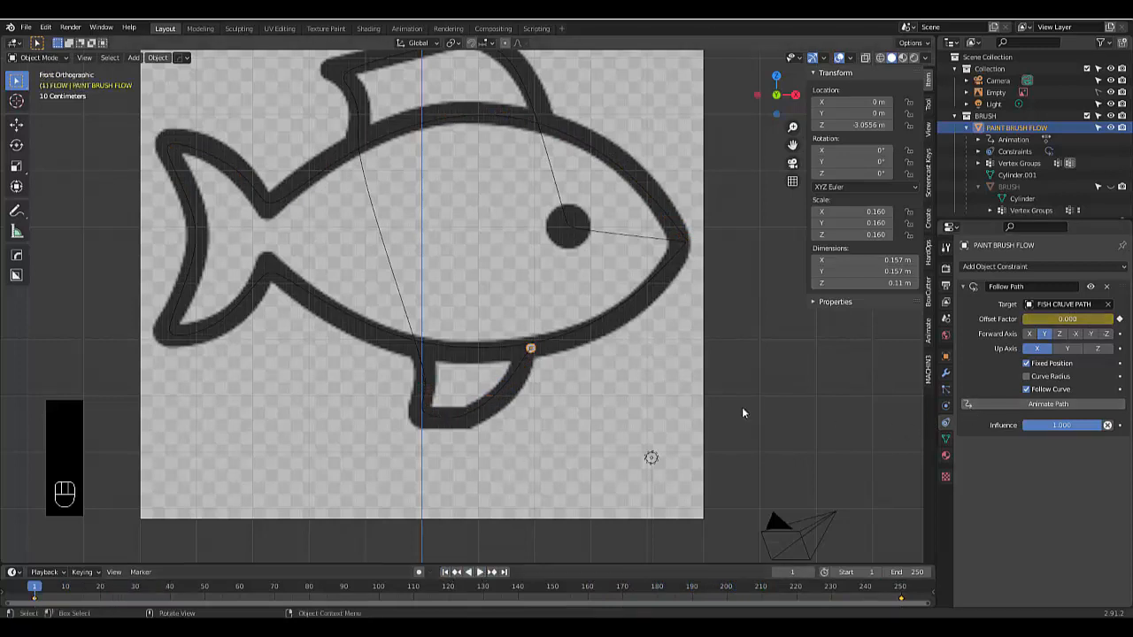
# Add Fluid physics to PAINT BRUSH FLOW with type Flow, flow type Liquid and flow behavior Inflow
pyautogui.click(945, 405)
pyautogui.click(1083, 303)
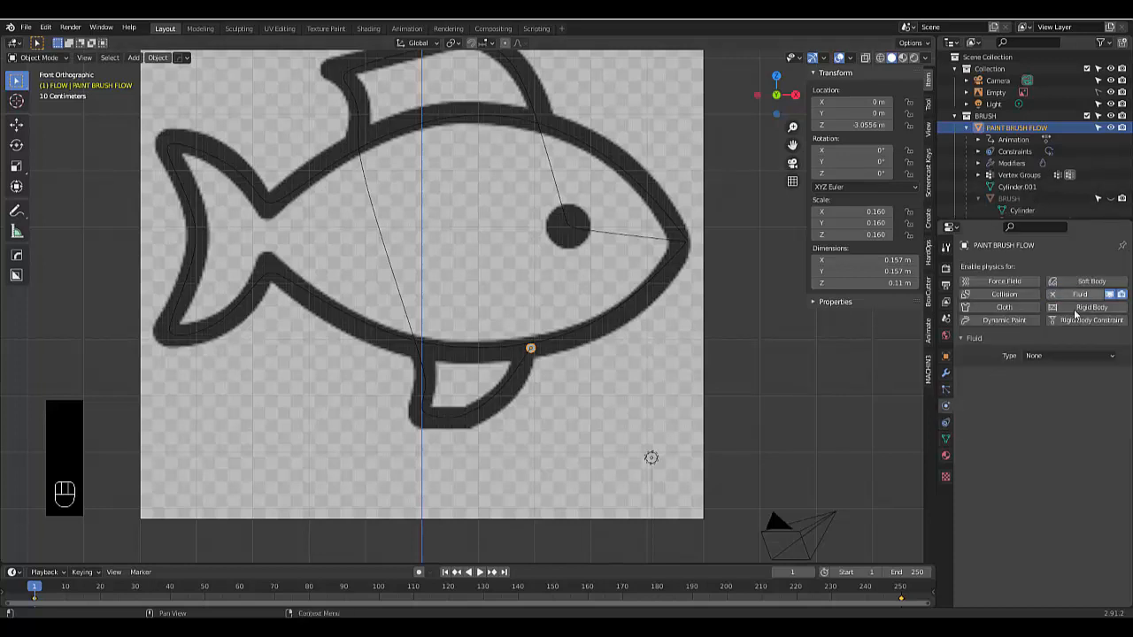
pyautogui.click(1060, 355)
pyautogui.click(1064, 394)
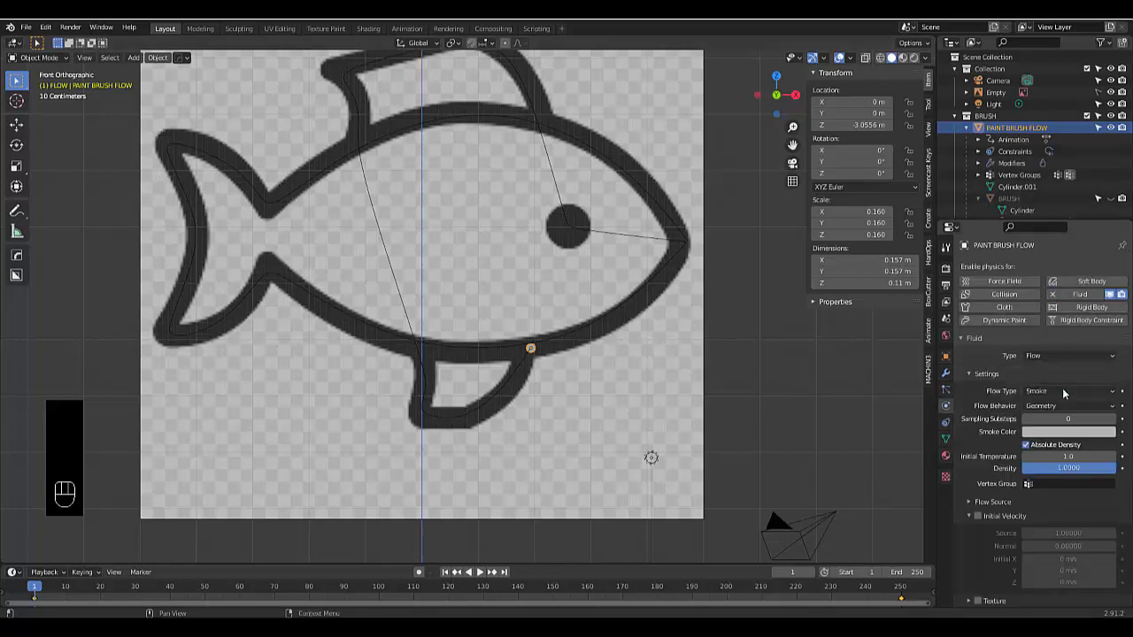
pyautogui.click(1057, 391)
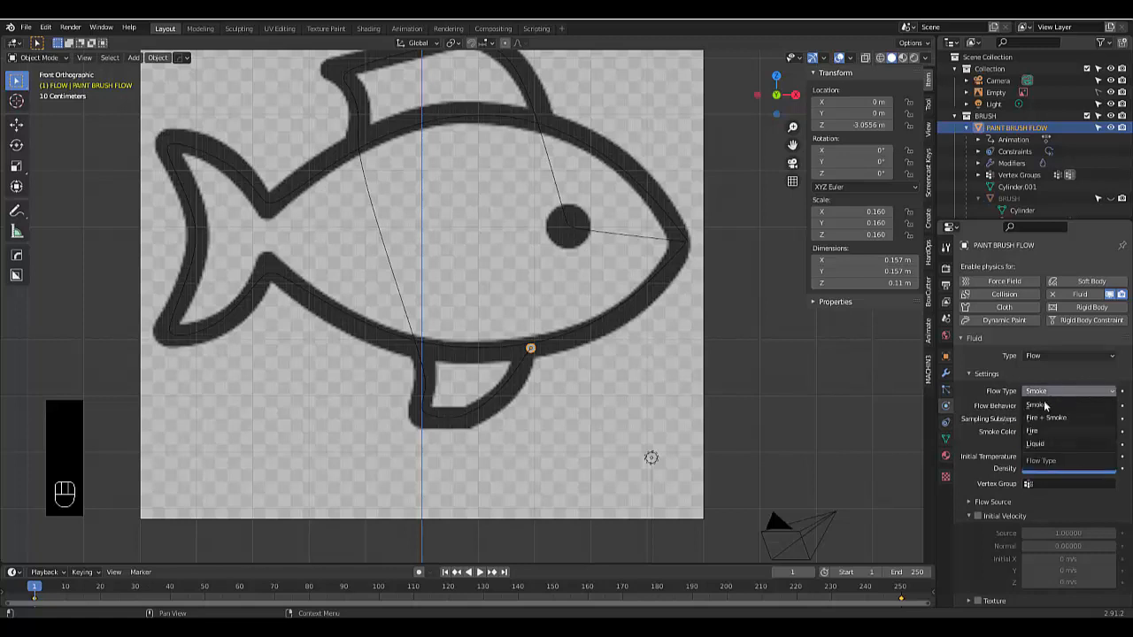
pyautogui.click(1048, 443)
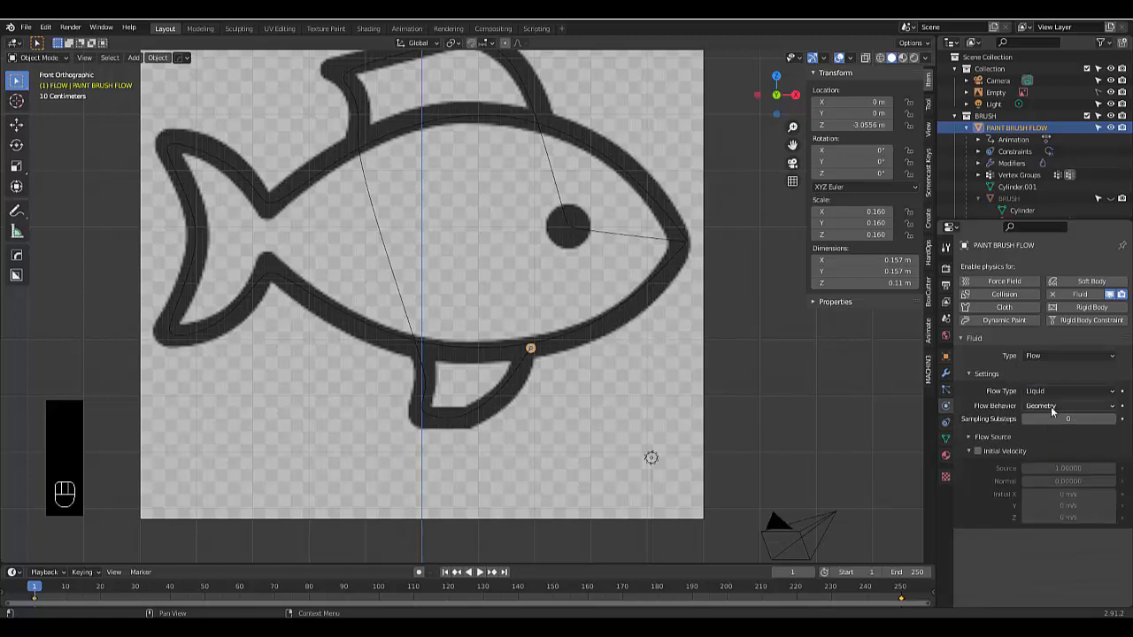
pyautogui.click(1053, 405)
pyautogui.click(1052, 422)
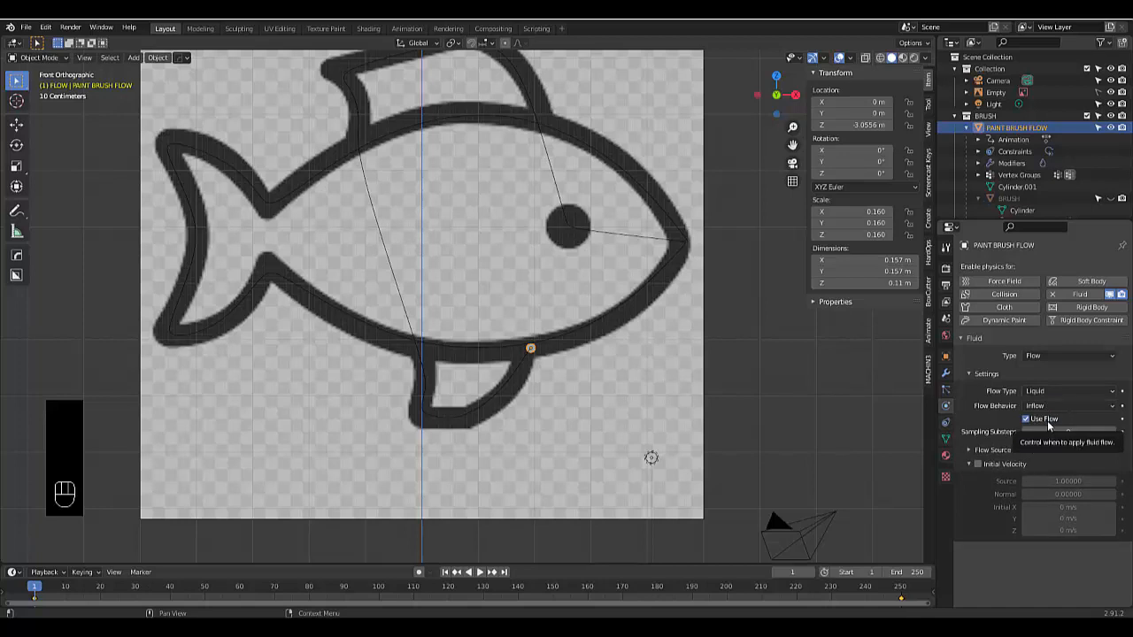
# Keyframe Use Flow on at frame 1 and off at frame 45, where the tip finishes the lower fin
pyautogui.click(1122, 421)
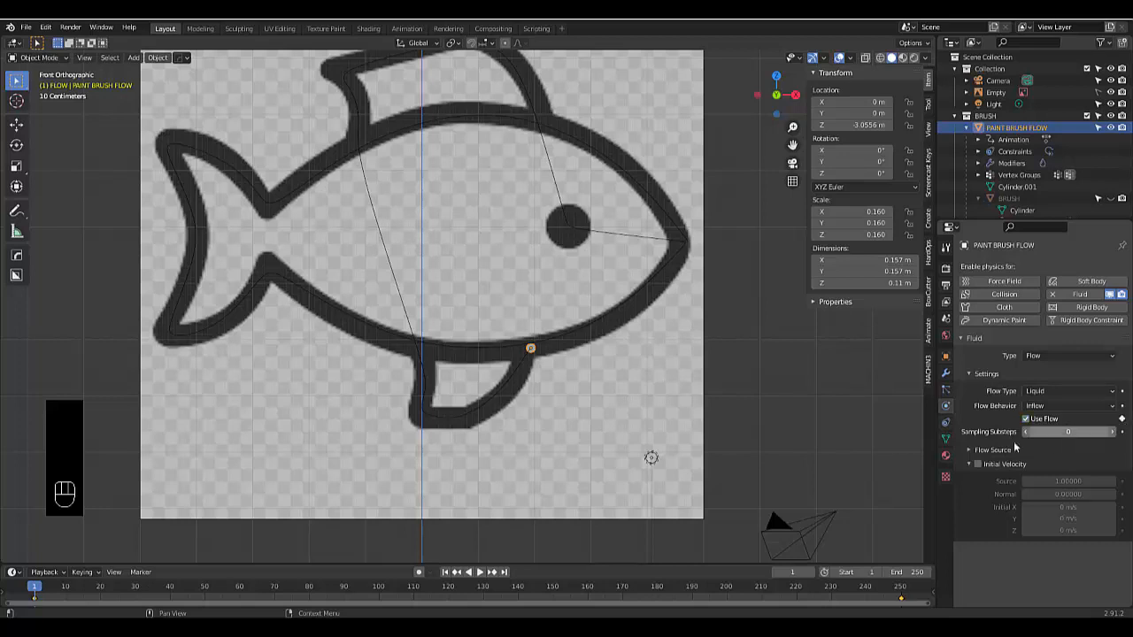
pyautogui.click(479, 573)
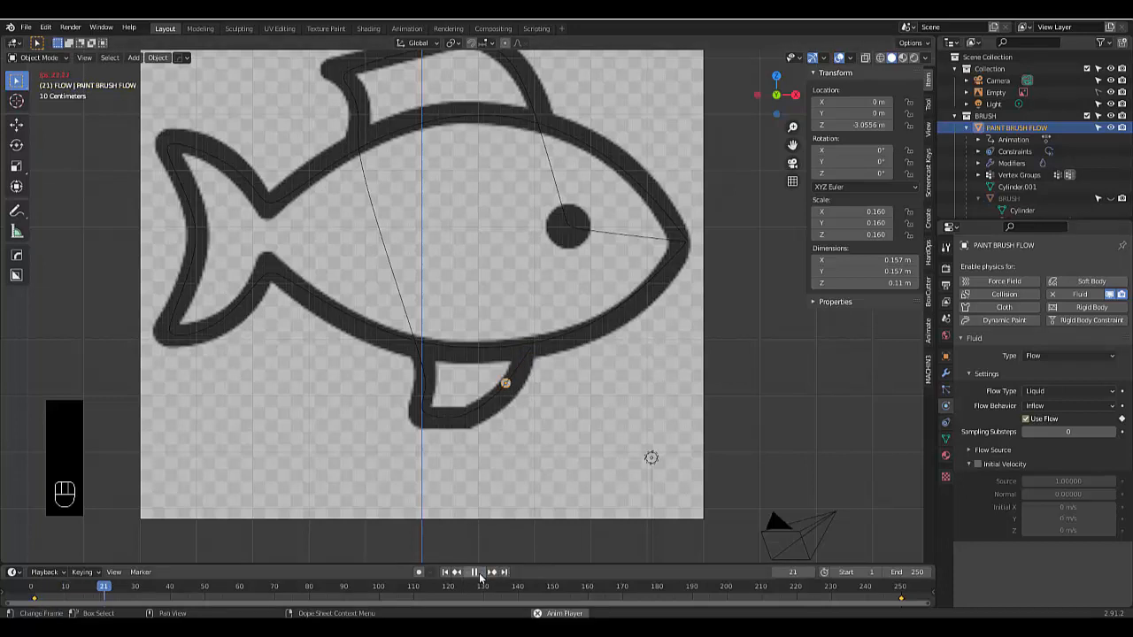
pyautogui.click(479, 572)
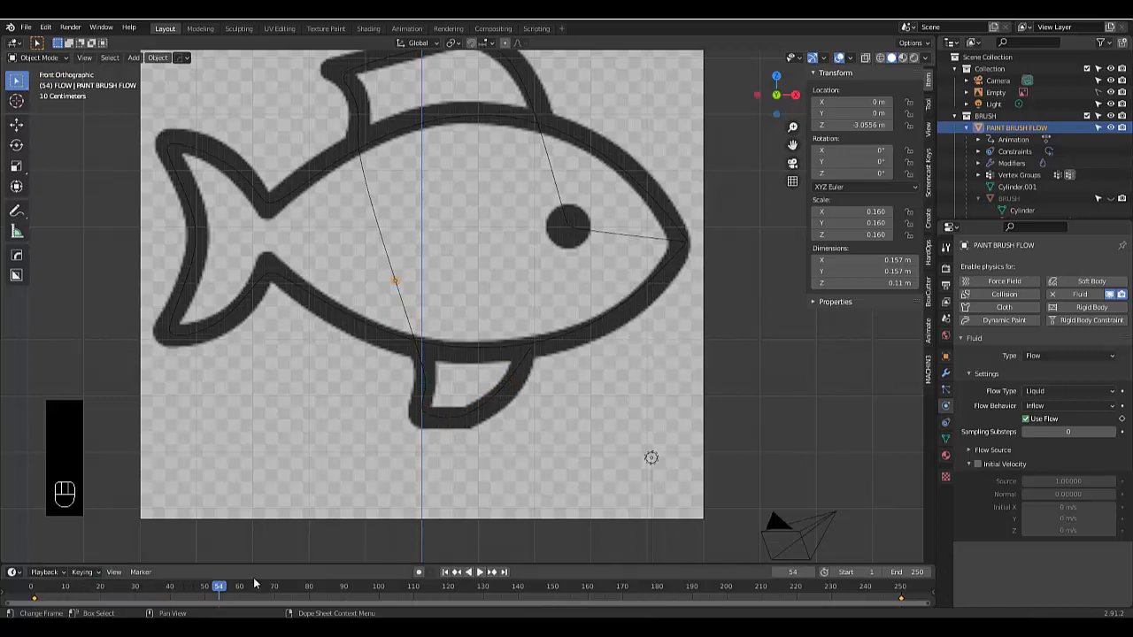
pyautogui.moveTo(216, 589); pyautogui.dragTo(190, 587)
pyautogui.click(1026, 422)
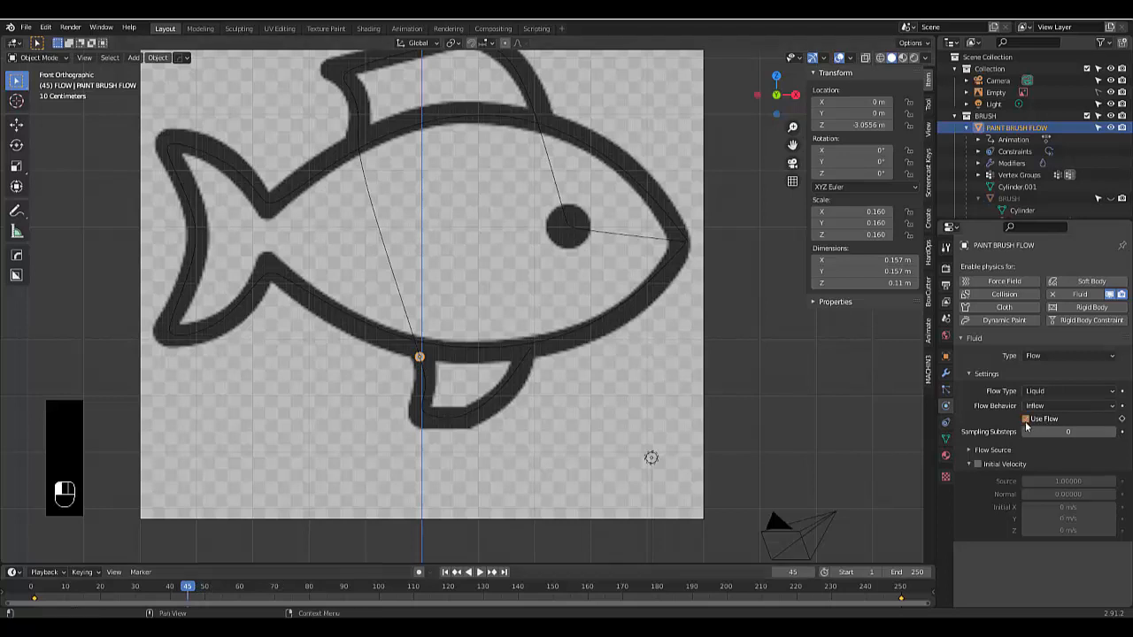
pyautogui.click(1121, 420)
# Advance to frame 69, where the tip reaches the base of the upper fin, and keyframe Use Flow on
pyautogui.click(480, 572)
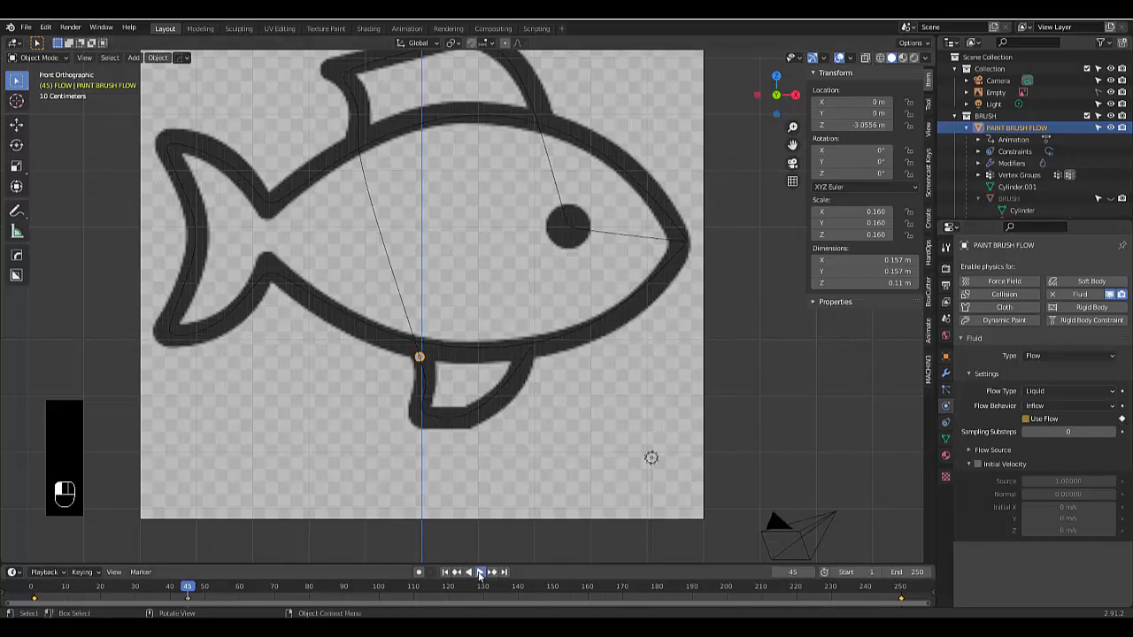
pyautogui.click(480, 573)
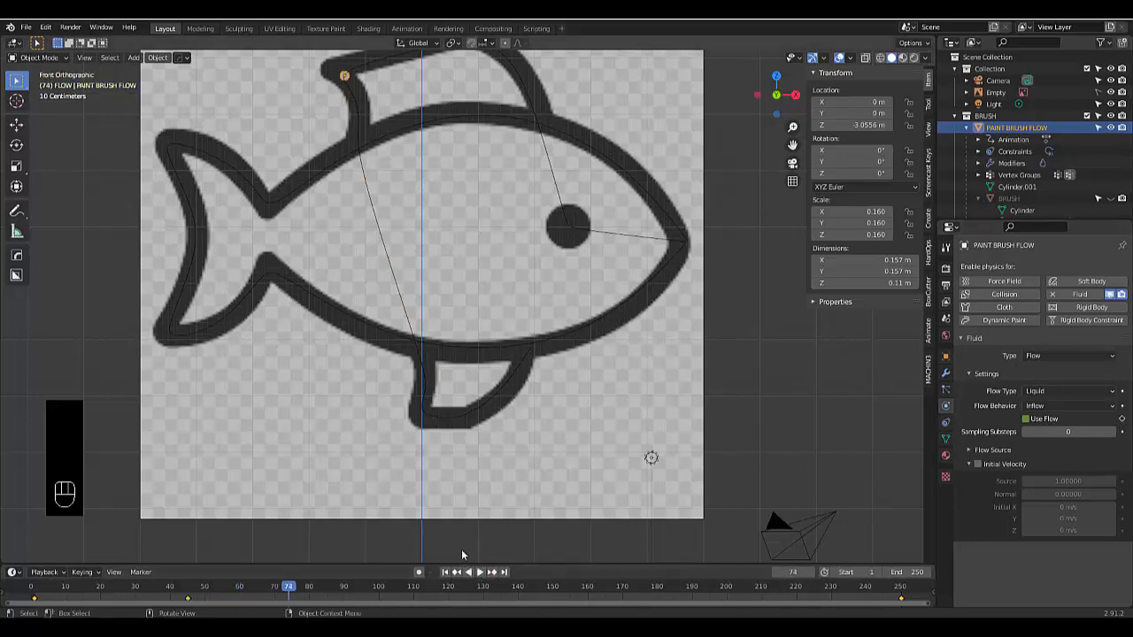
pyautogui.moveTo(286, 594); pyautogui.dragTo(272, 592)
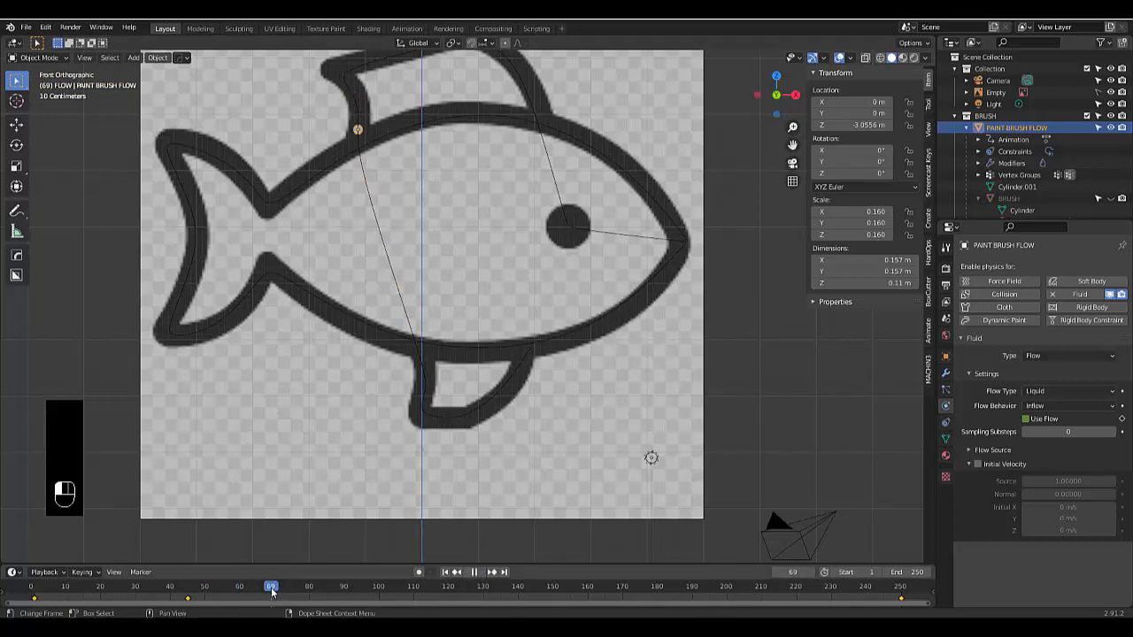
pyautogui.moveTo(271, 592); pyautogui.dragTo(271, 591)
pyautogui.click(1026, 420)
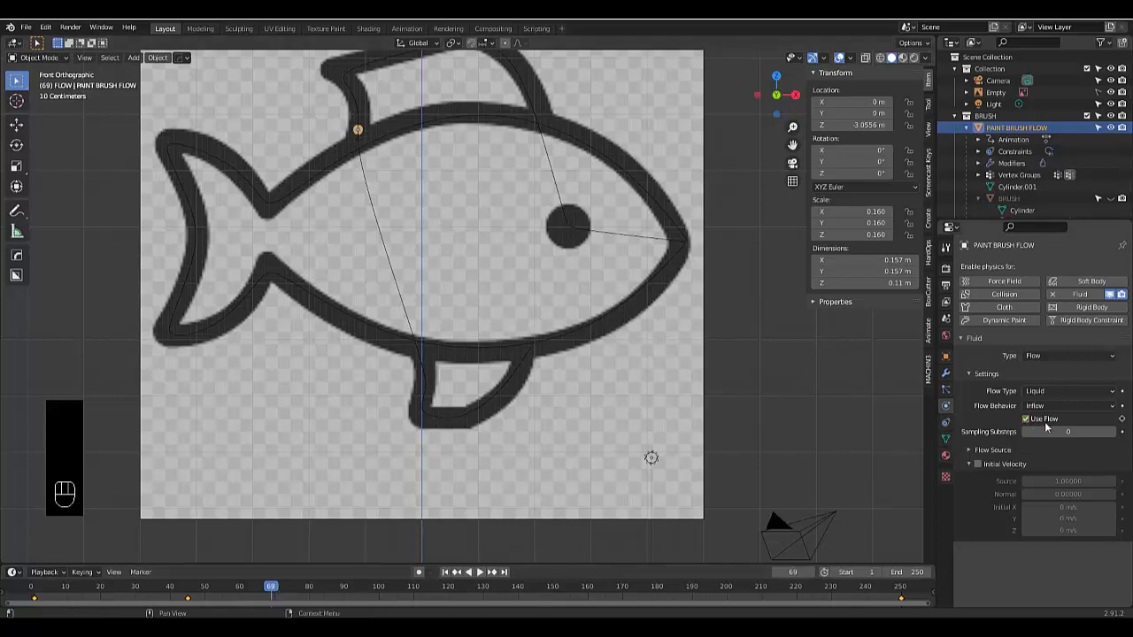
pyautogui.click(1121, 420)
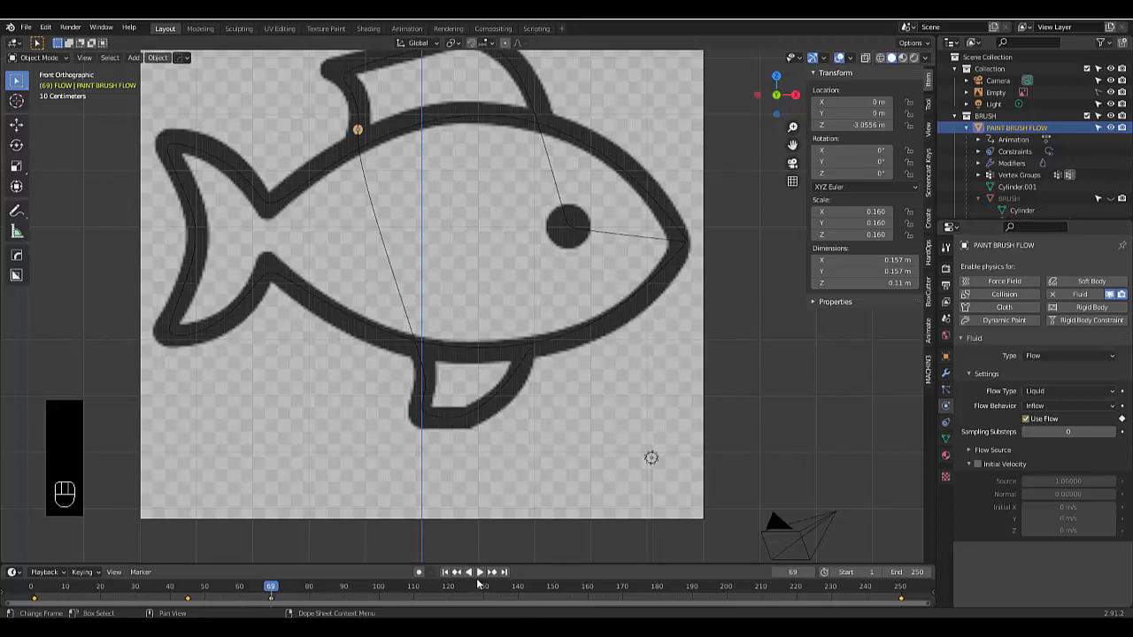
# Advance to frame 93, where the tip finishes the upper fin, and keyframe Use Flow off
pyautogui.click(480, 575)
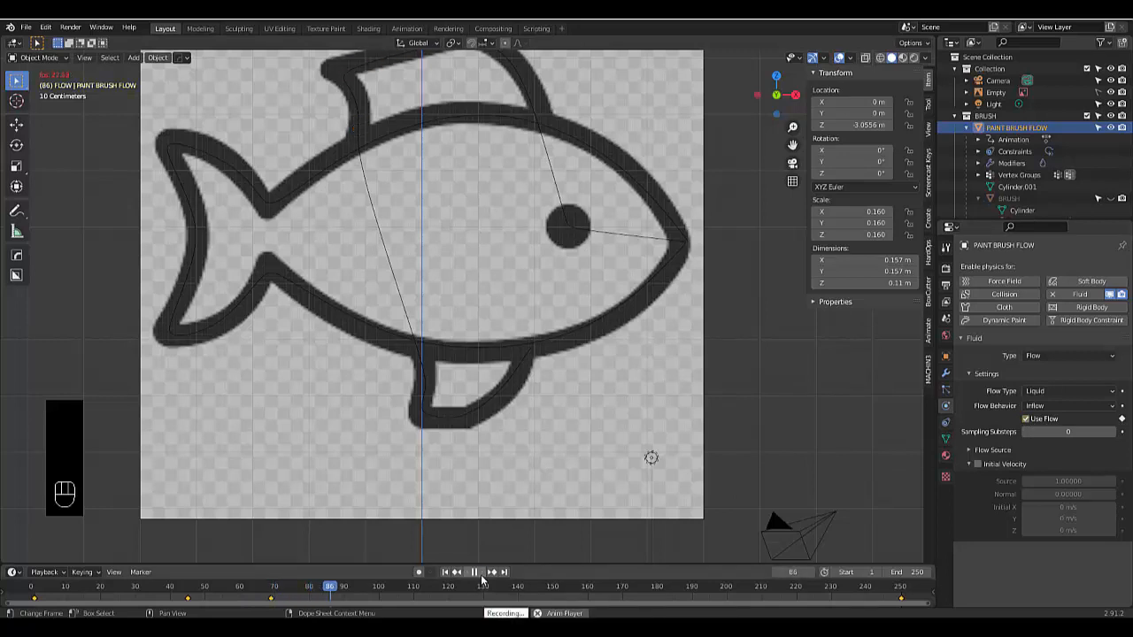
pyautogui.click(479, 575)
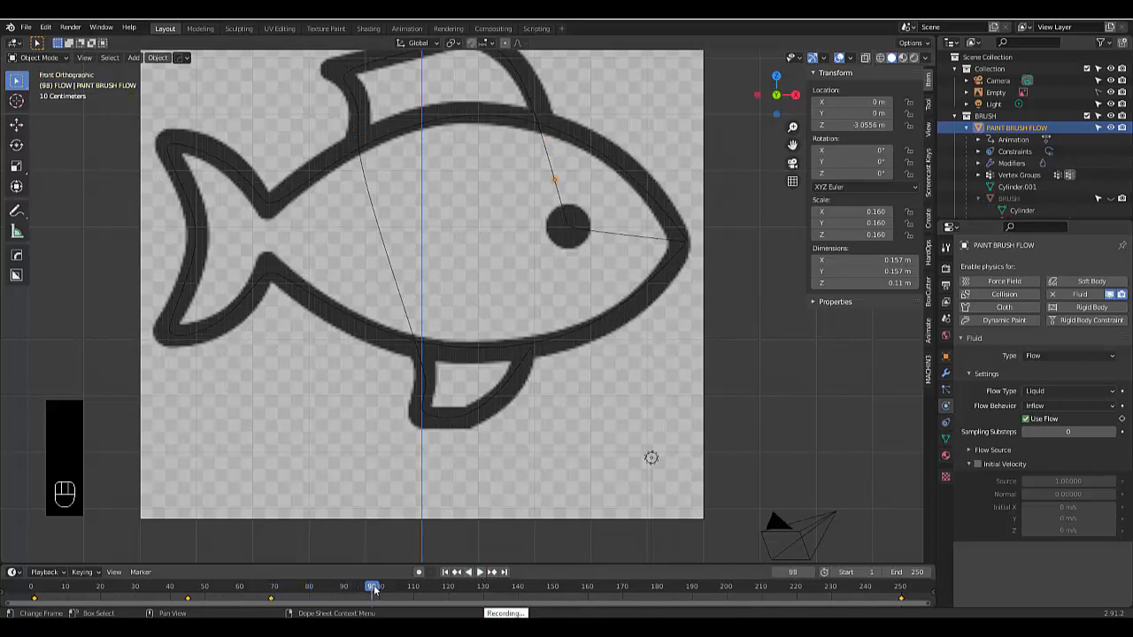
pyautogui.click(369, 591)
pyautogui.moveTo(369, 590); pyautogui.dragTo(355, 587)
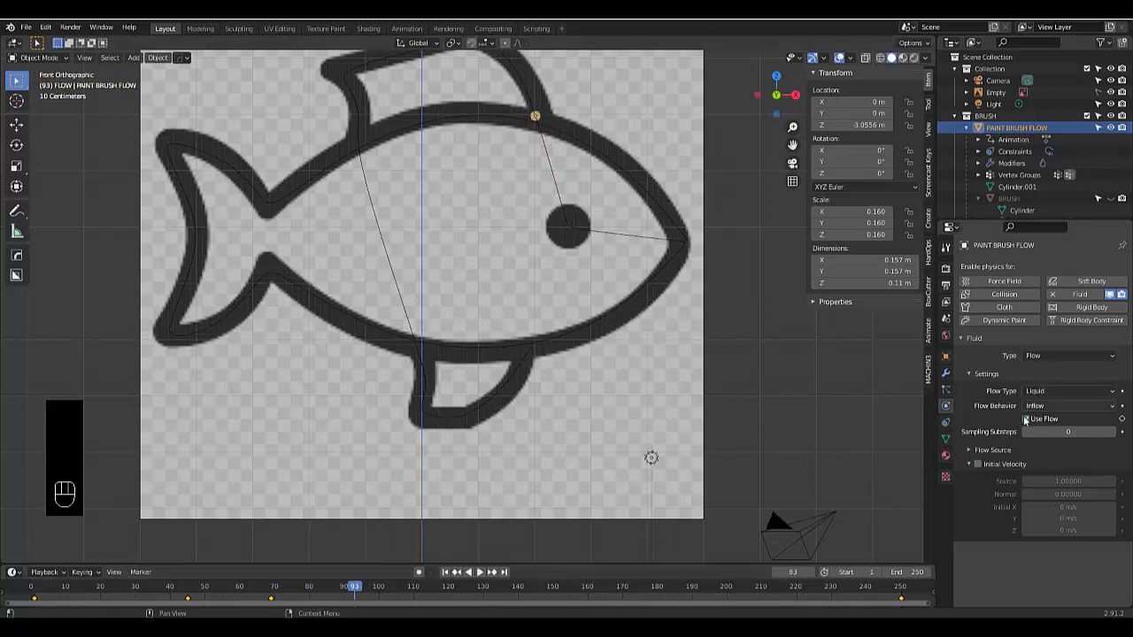
pyautogui.click(1119, 421)
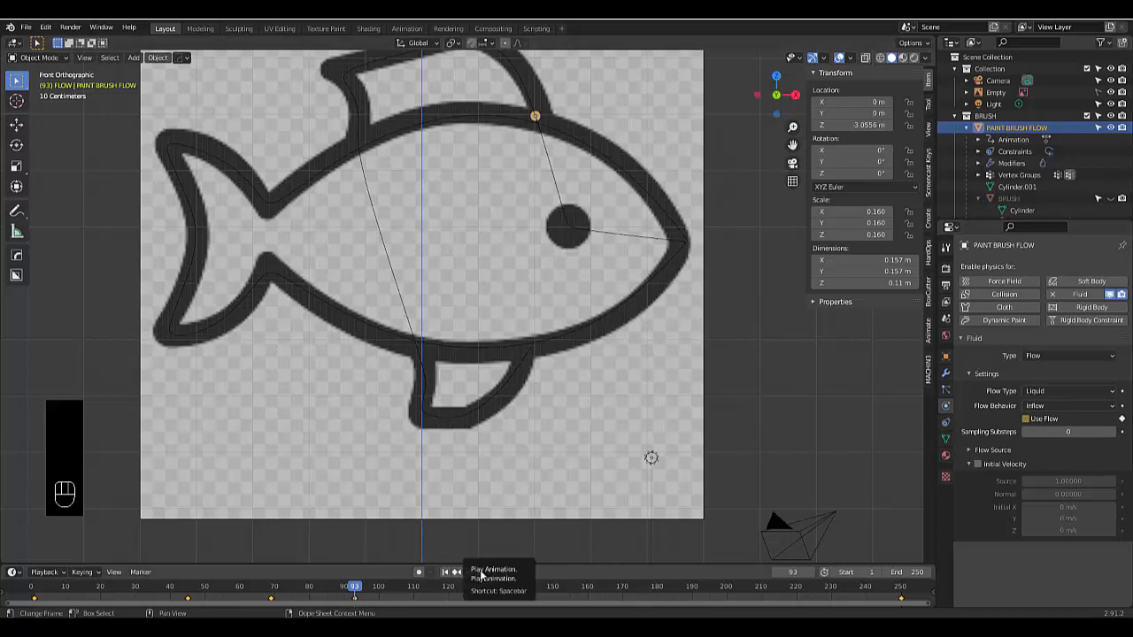
# Advance to frame 101, where the tip reaches the fish's eye, and keyframe Use Flow on
pyautogui.click(478, 573)
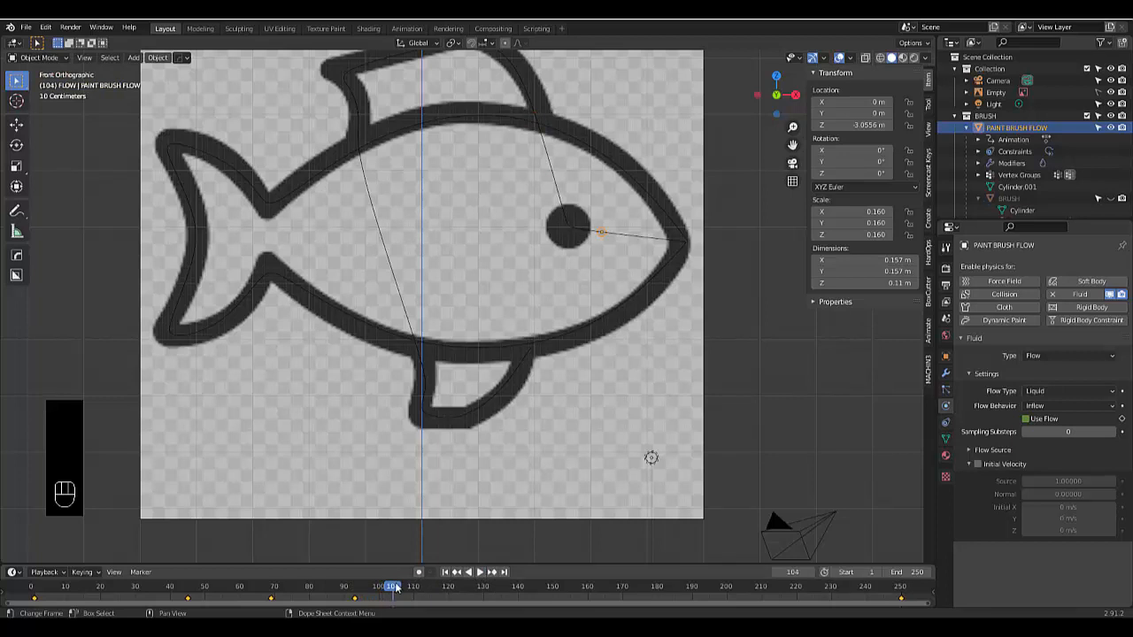
pyautogui.moveTo(396, 587); pyautogui.dragTo(386, 588)
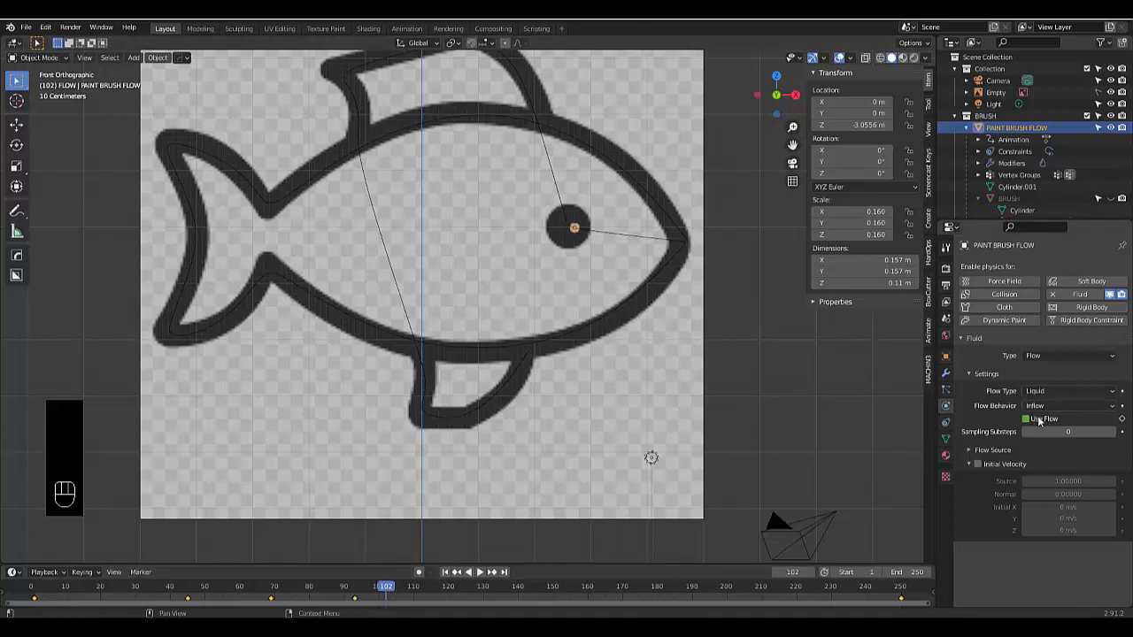
pyautogui.click(384, 590)
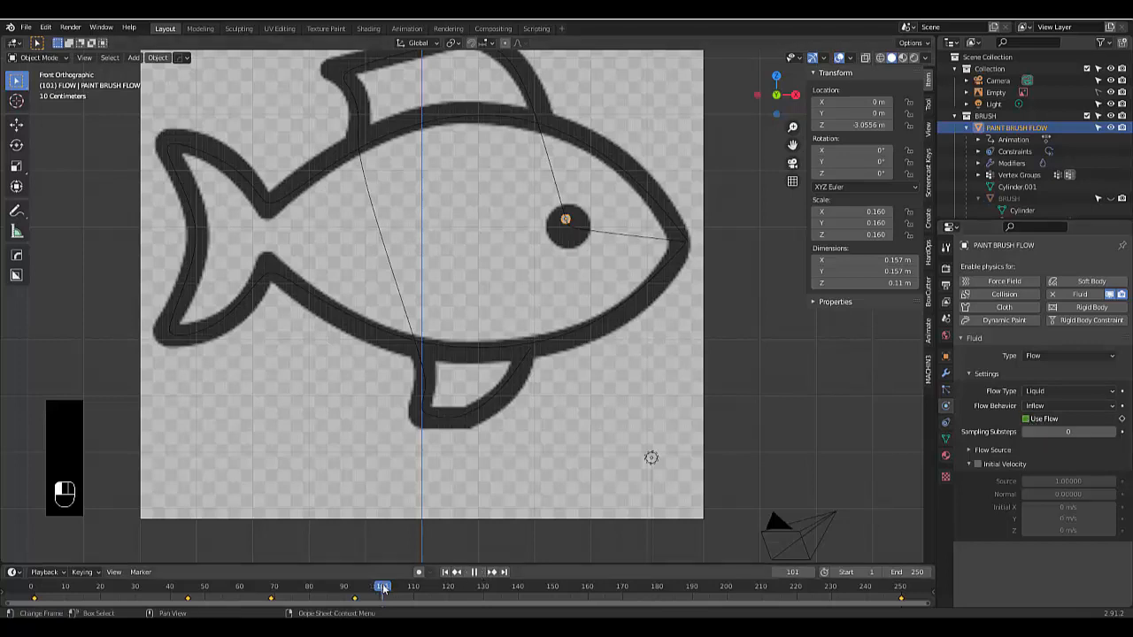
pyautogui.click(1026, 420)
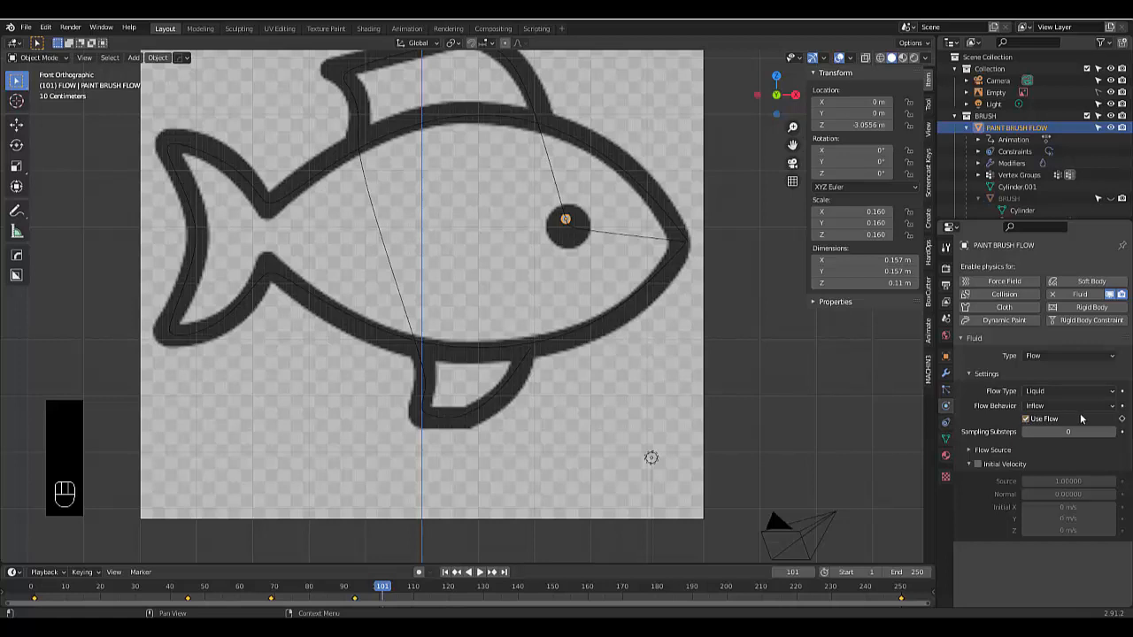
pyautogui.click(1122, 419)
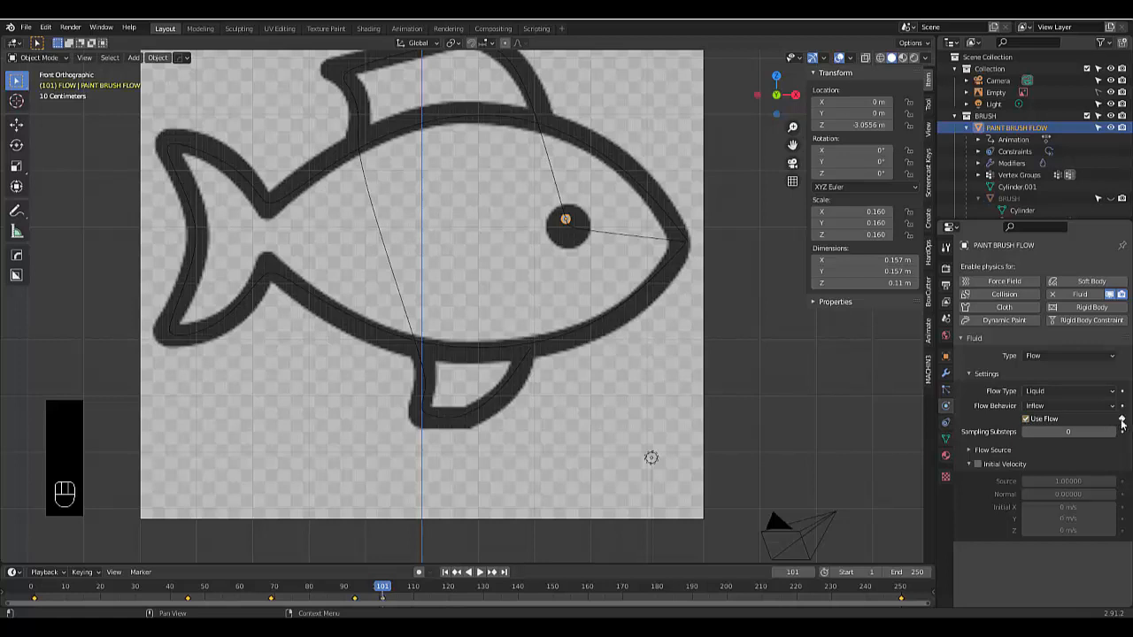
# Advance to frame 102 and keyframe Use Flow off so paint is emitted only briefly at the eye
pyautogui.click(807, 571)
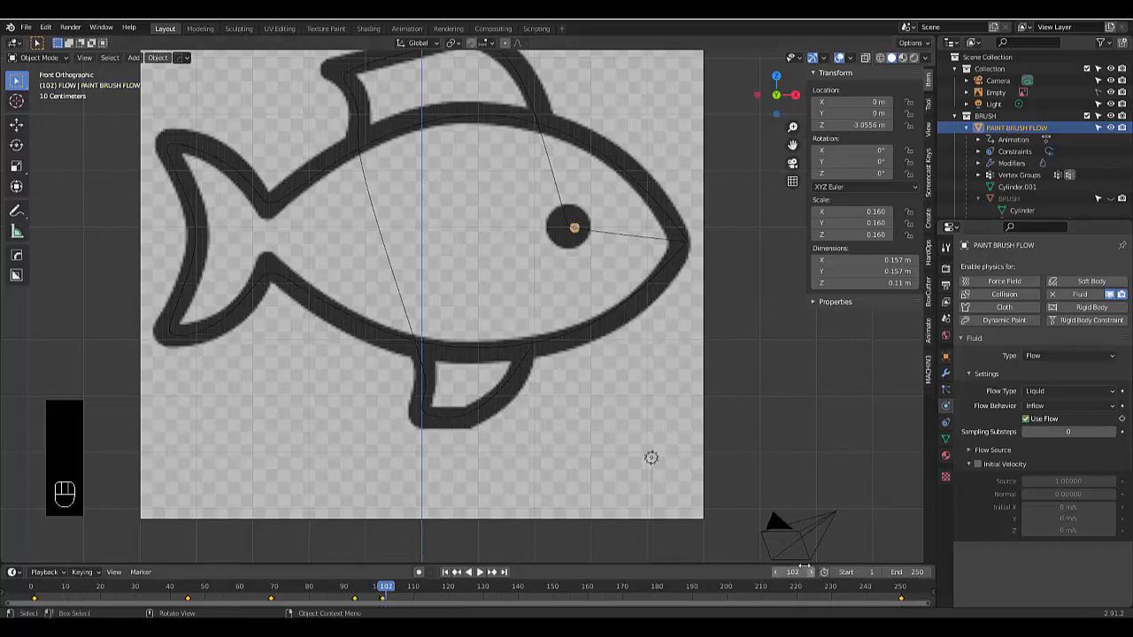
pyautogui.click(1026, 422)
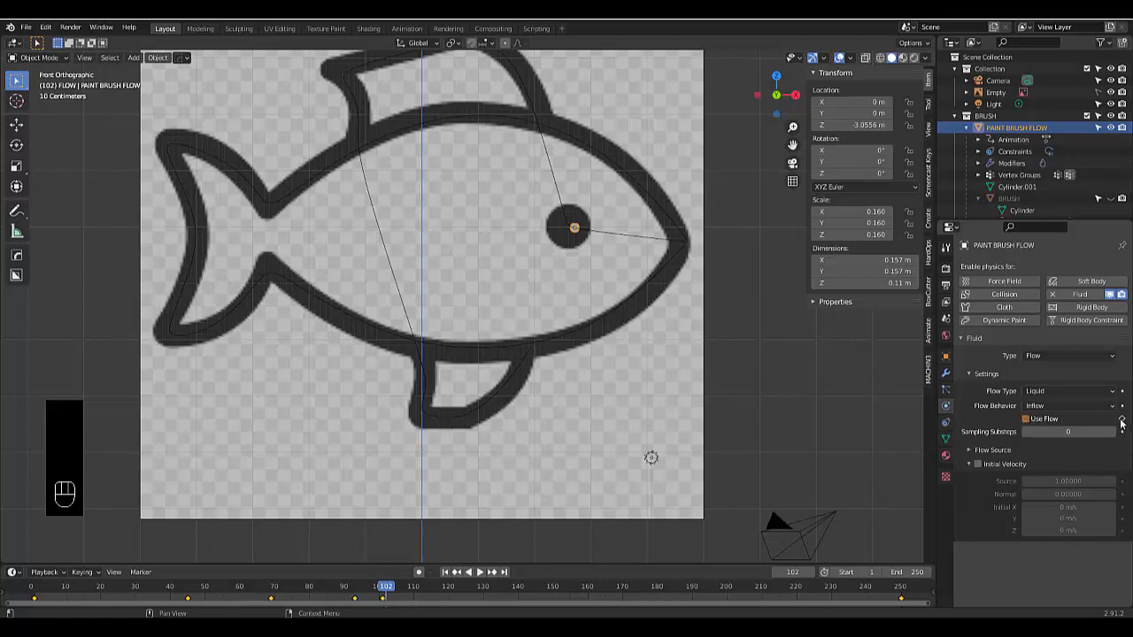
pyautogui.click(1121, 420)
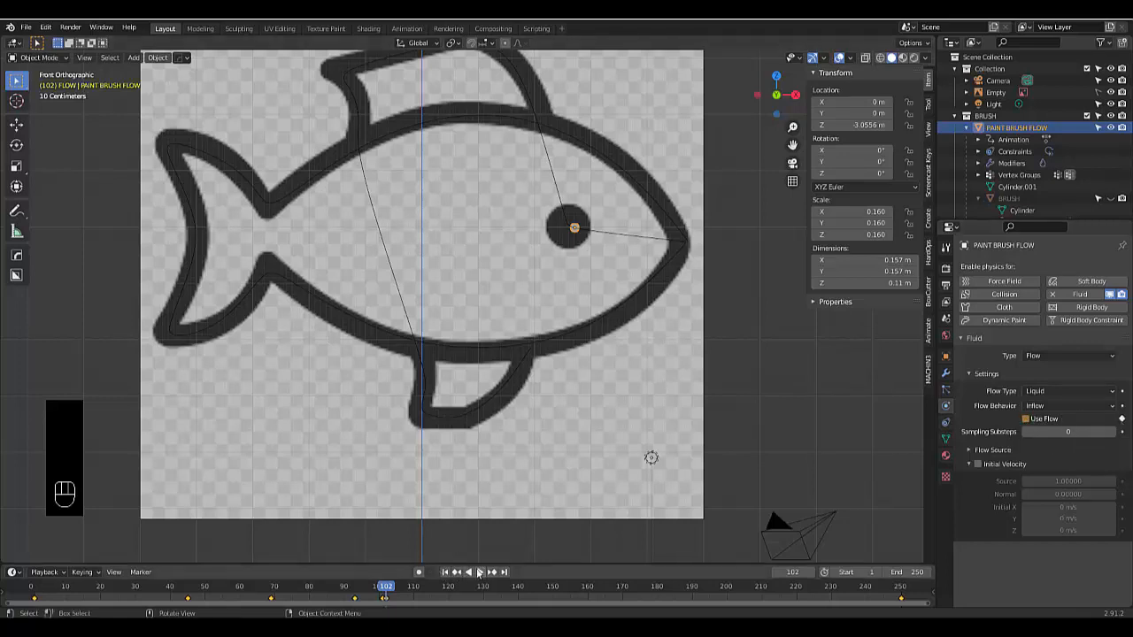
# Keyframe Use Flow on at frame 110, where the tip reaches the fish's mouth, and play the rest of the animation
pyautogui.moveTo(386, 592); pyautogui.dragTo(416, 598)
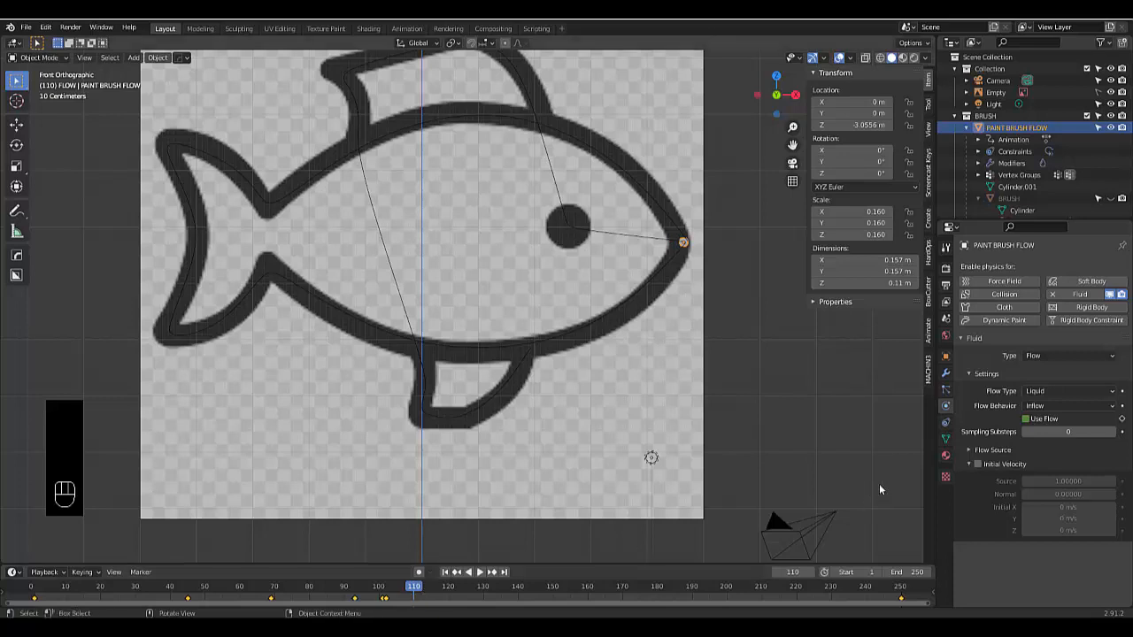
pyautogui.click(1026, 421)
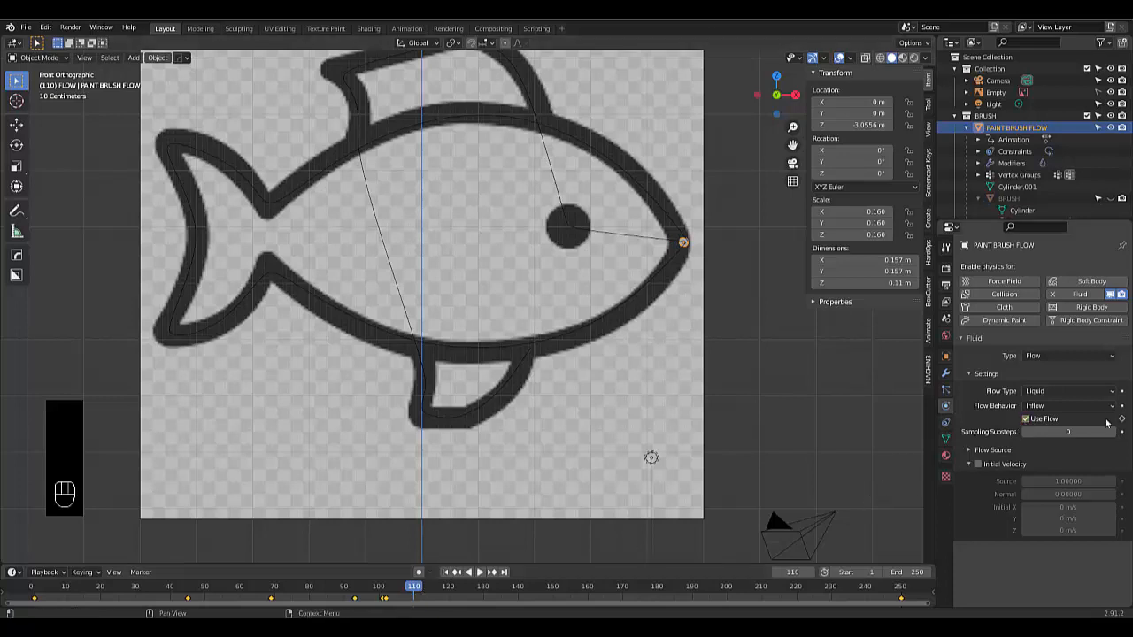
pyautogui.click(1122, 420)
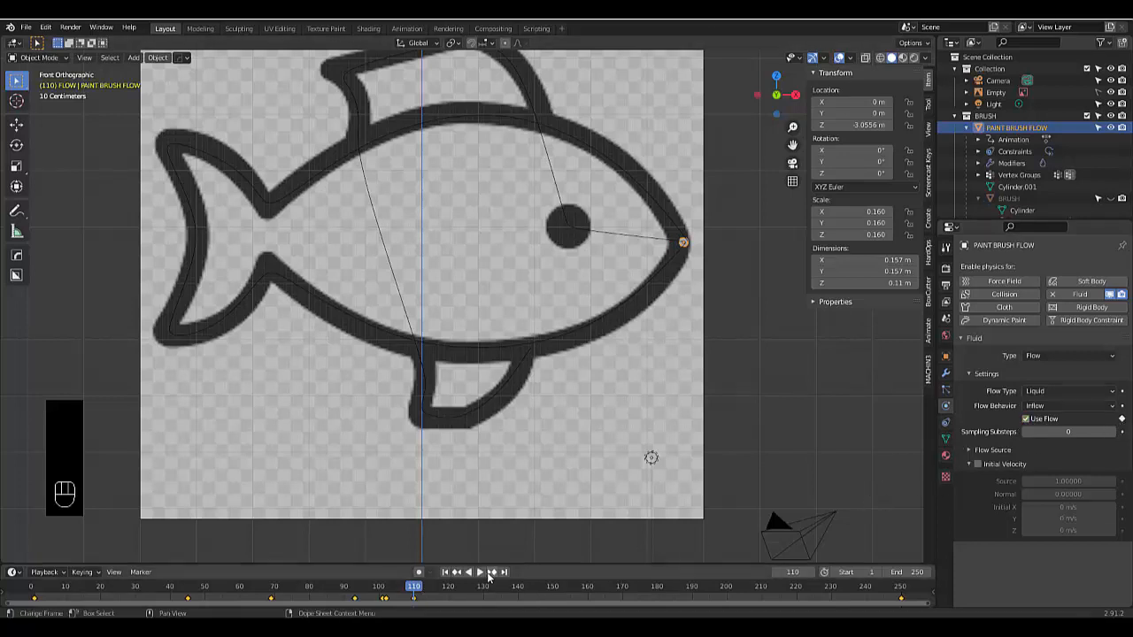
pyautogui.click(481, 573)
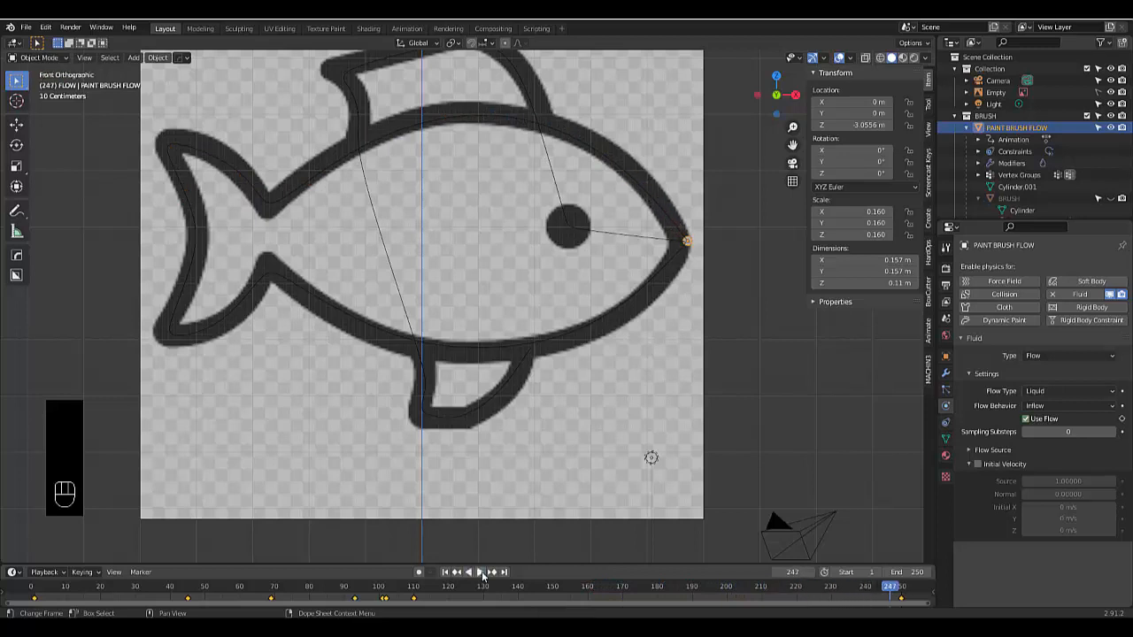
pyautogui.click(476, 573)
# Go back to frame 99, just before the eye, and insert a Location, Rotation & Scale keyframe on the brush tip
pyautogui.moveTo(890, 588)
pyautogui.mouseDown()
pyautogui.moveTo(485, 593)
pyautogui.moveTo(379, 607)
pyautogui.mouseUp()
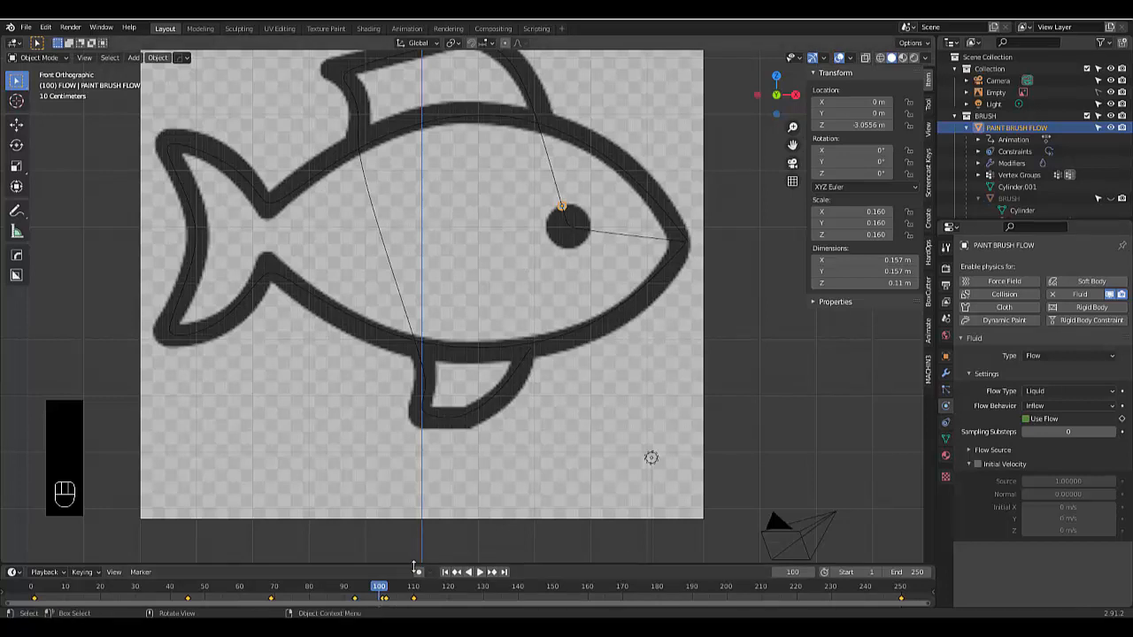
pyautogui.click(835, 575)
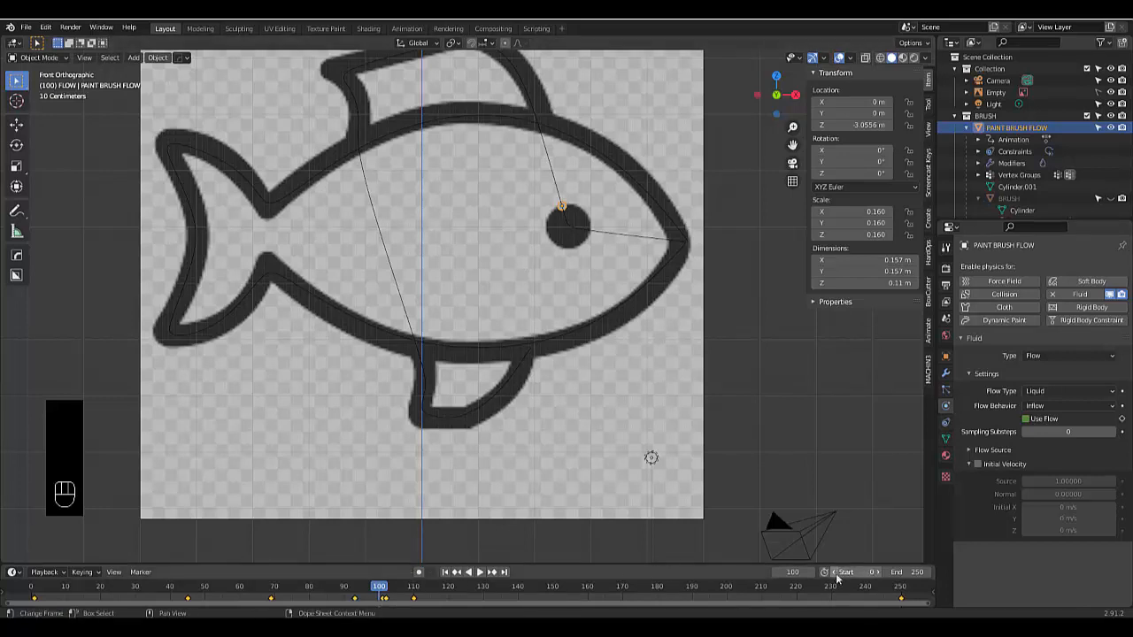
pyautogui.click(772, 574)
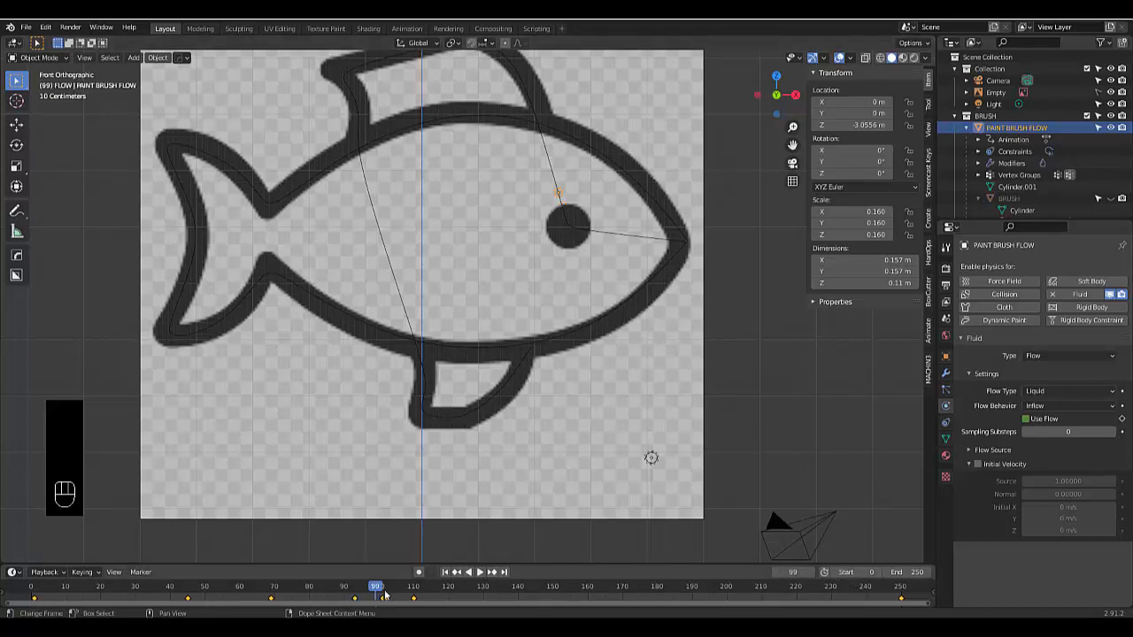
pyautogui.press('i')
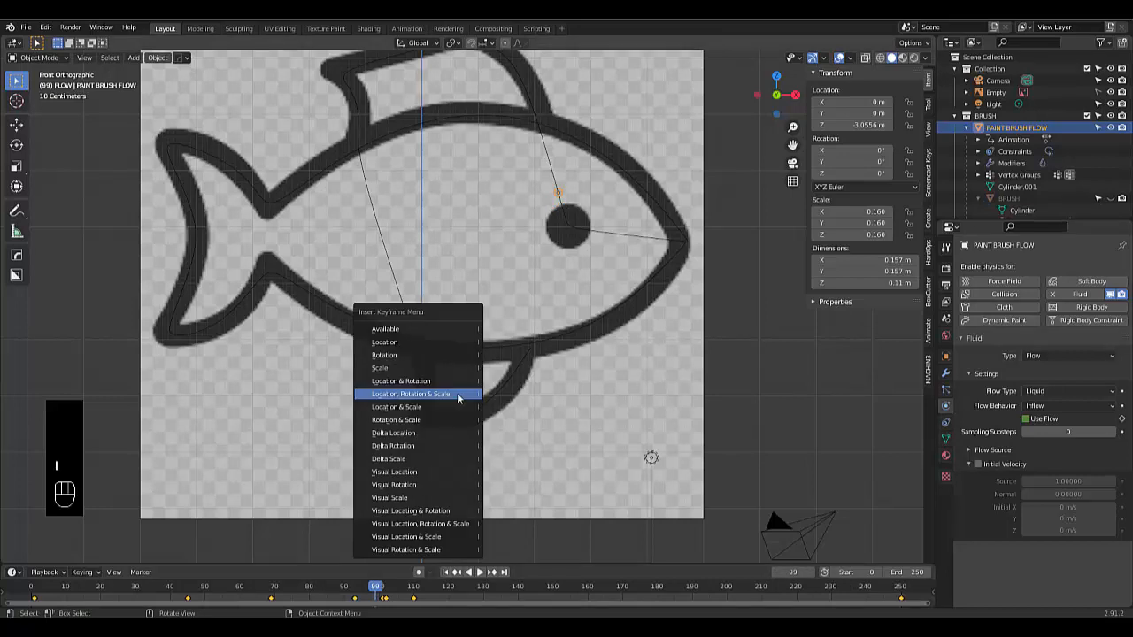
pyautogui.click(457, 395)
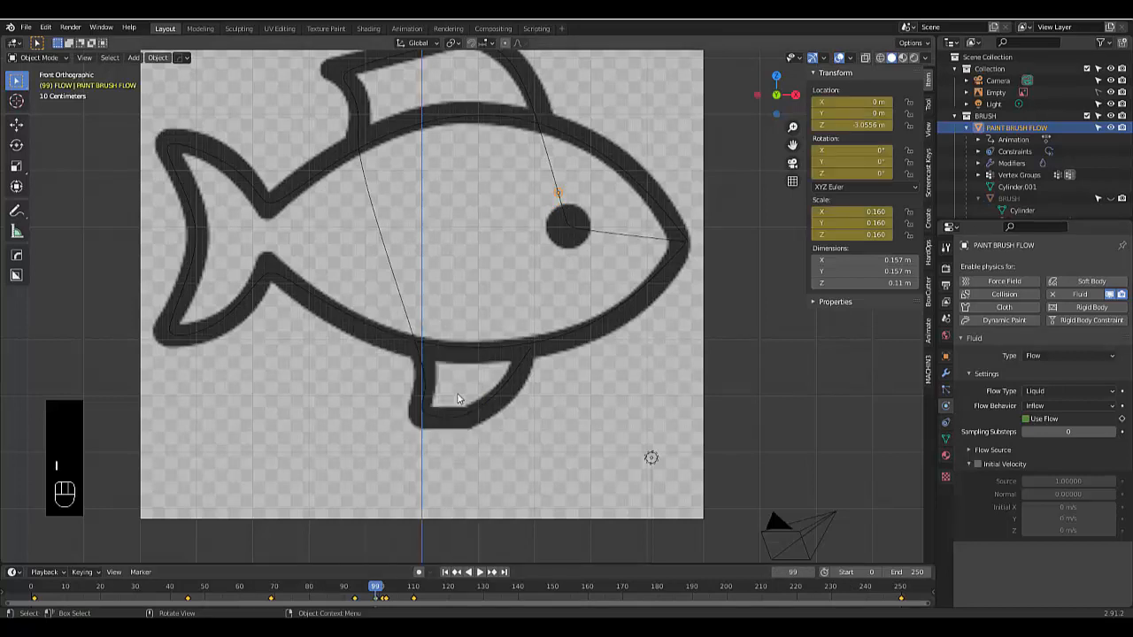
# Advance to frame 103, just past the eye, and insert a Location, Rotation & Scale keyframe on the brush tip
pyautogui.click(812, 573)
pyautogui.click(811, 573)
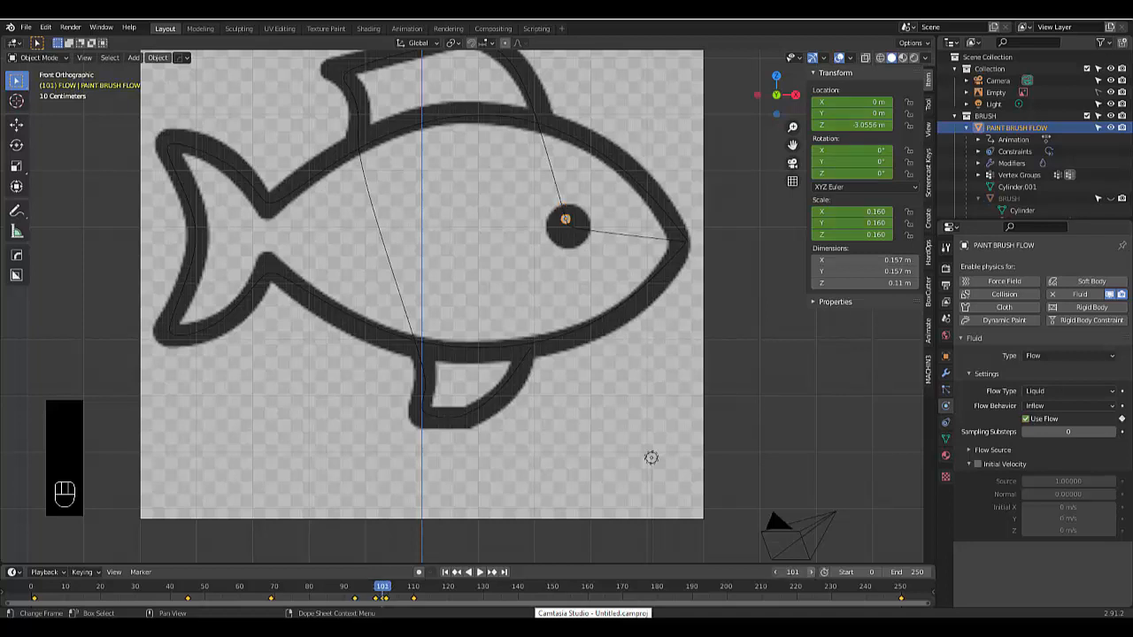
pyautogui.click(812, 574)
pyautogui.click(812, 579)
pyautogui.press('i')
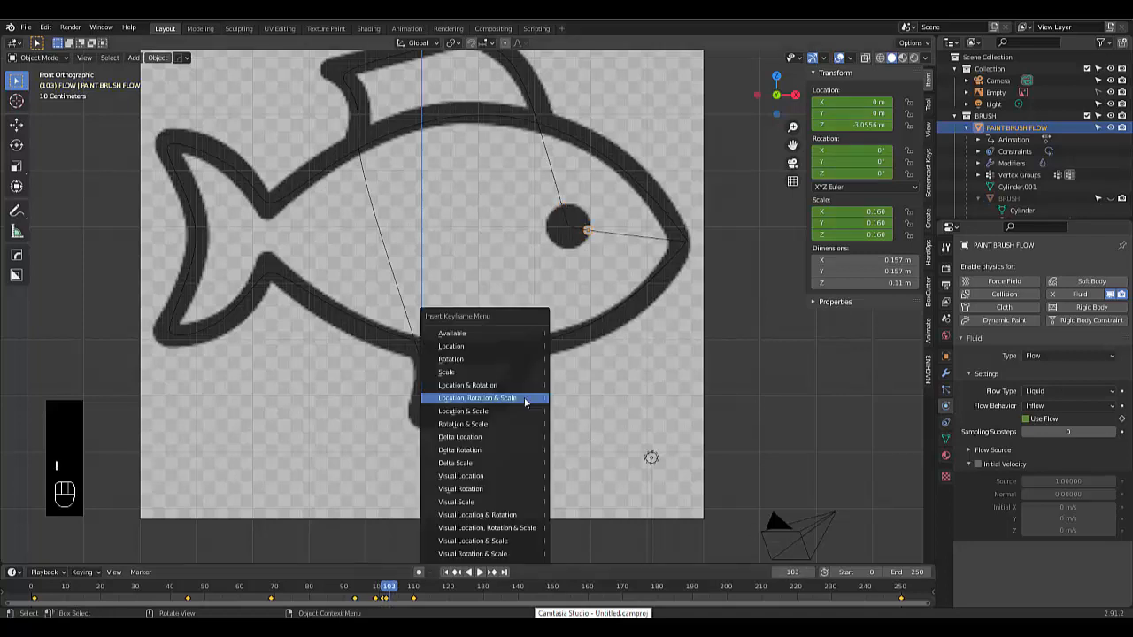
pyautogui.click(524, 398)
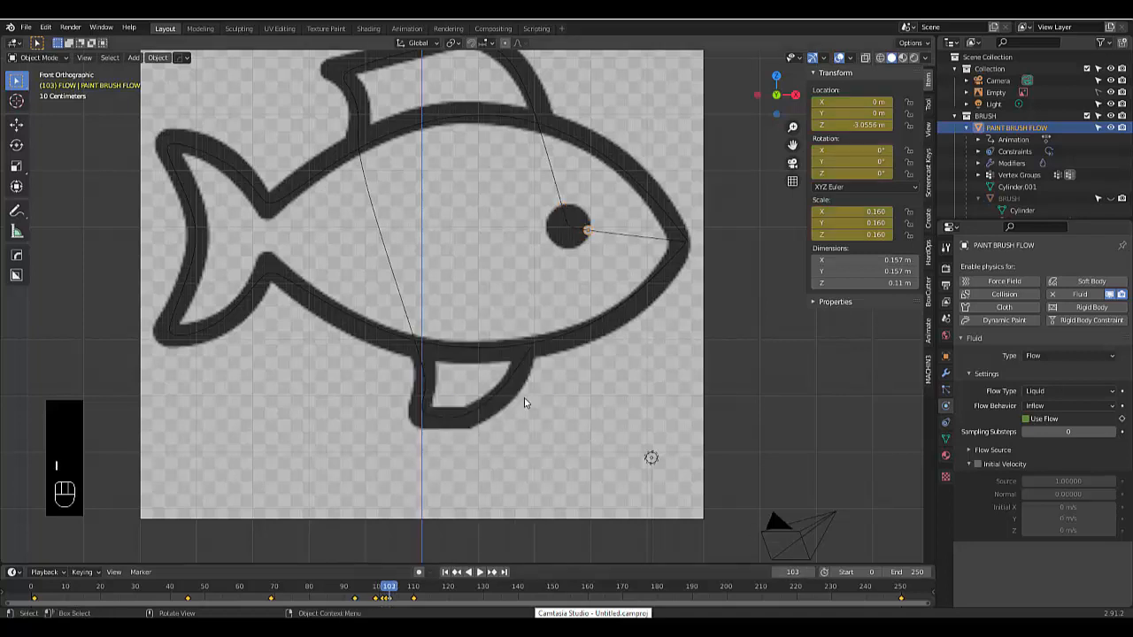
# At frame 100, scale the brush tip up to about 1.016, roughly the eye's size, and insert a keyframe for it
pyautogui.click(776, 573)
pyautogui.click(776, 574)
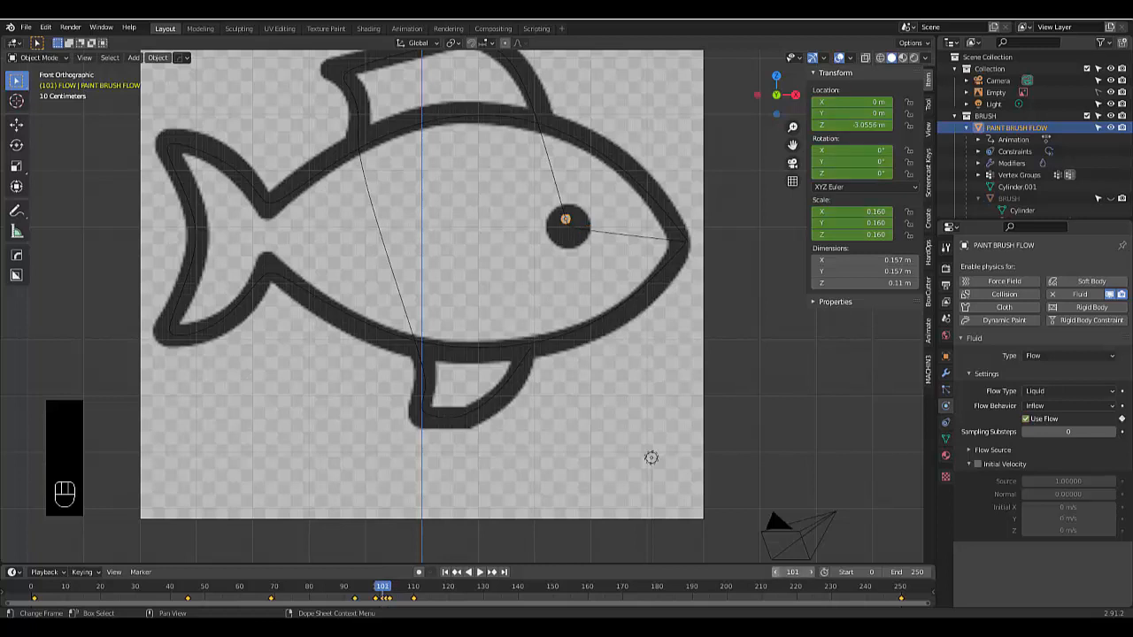
pyautogui.click(776, 574)
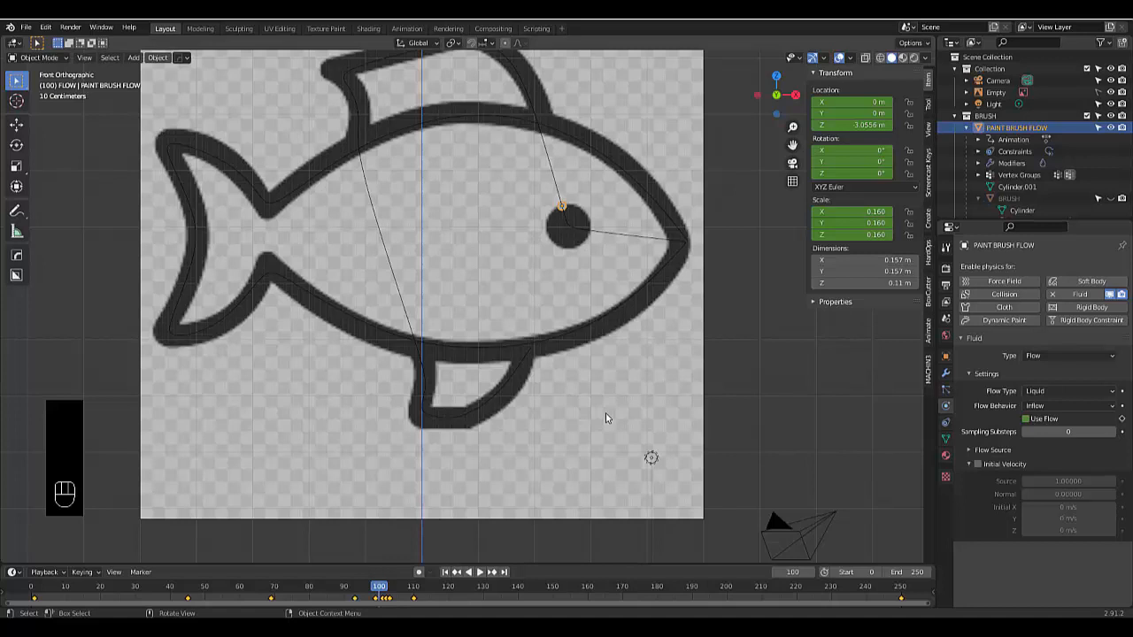
pyautogui.press('s')
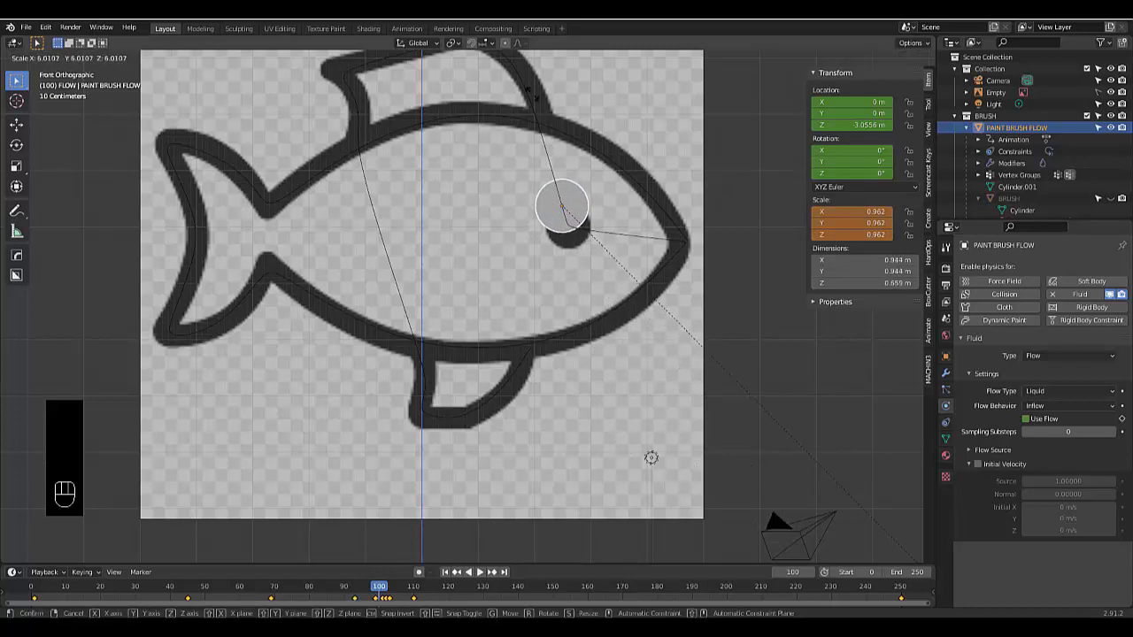
pyautogui.click(582, 132)
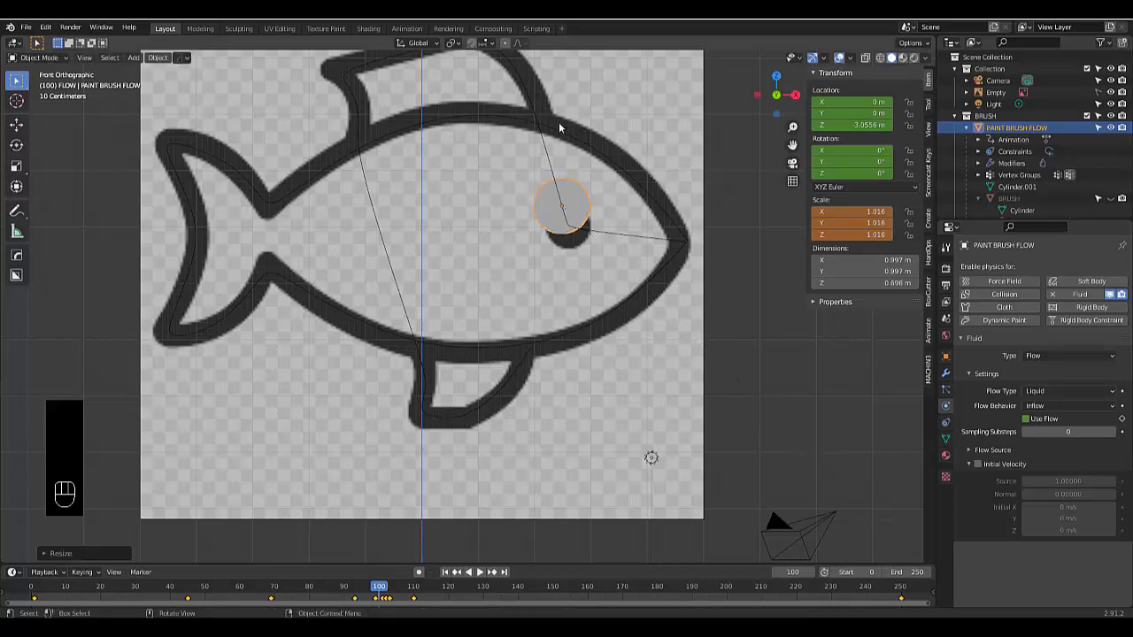
pyautogui.rightClick(551, 350)
pyautogui.click(551, 350)
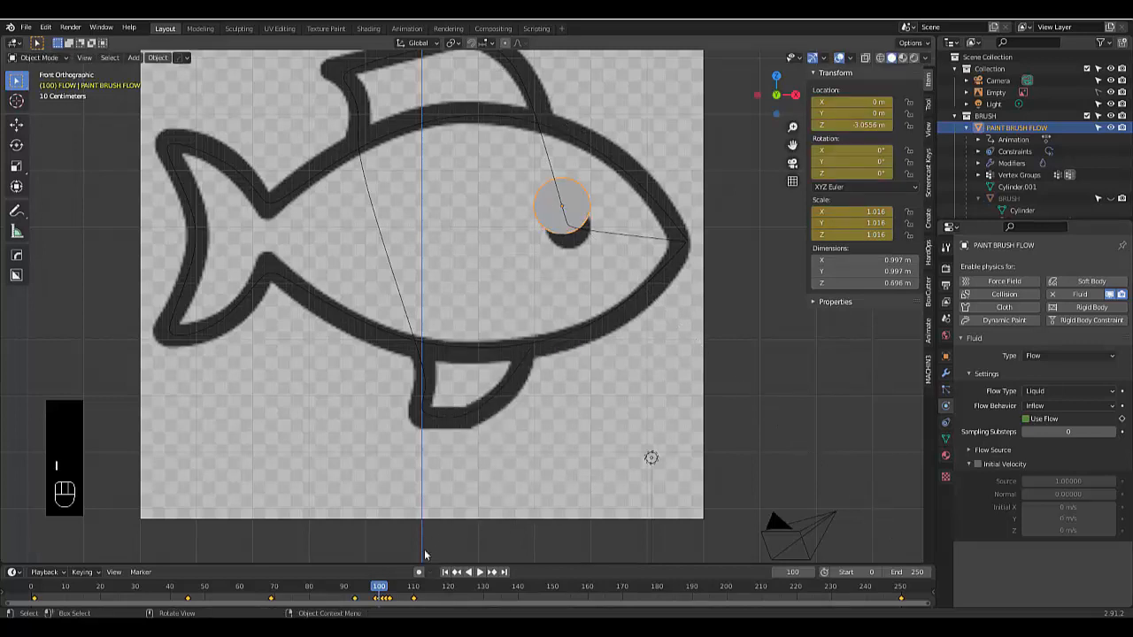
# Play the animation from the start to check the tip's motion and scaling, and return to the first frame
pyautogui.click(446, 573)
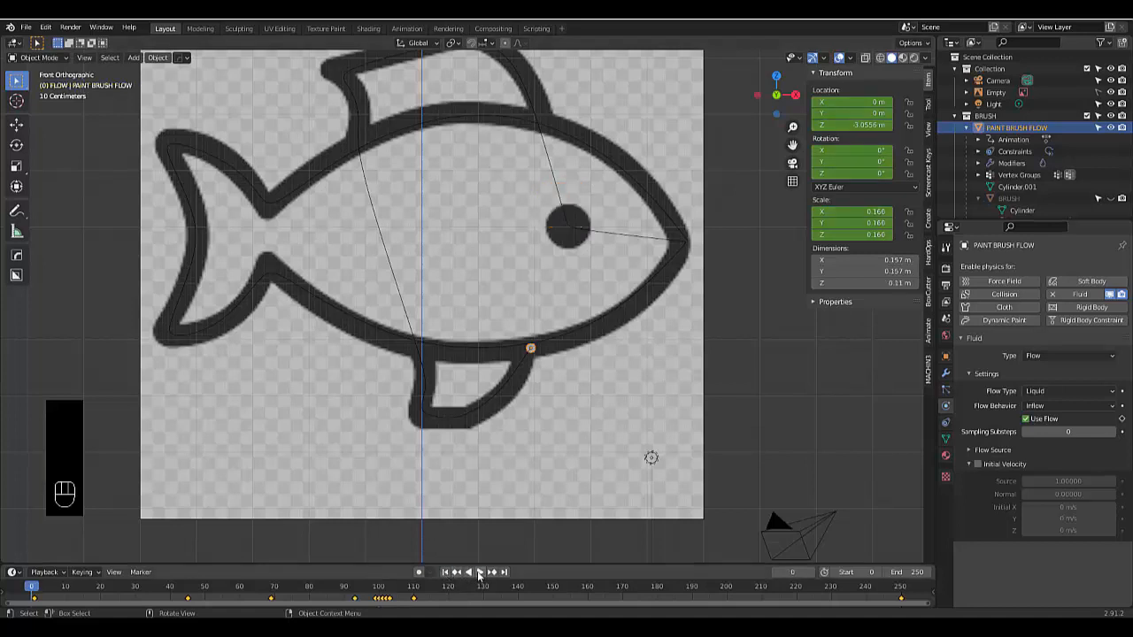
pyautogui.click(479, 572)
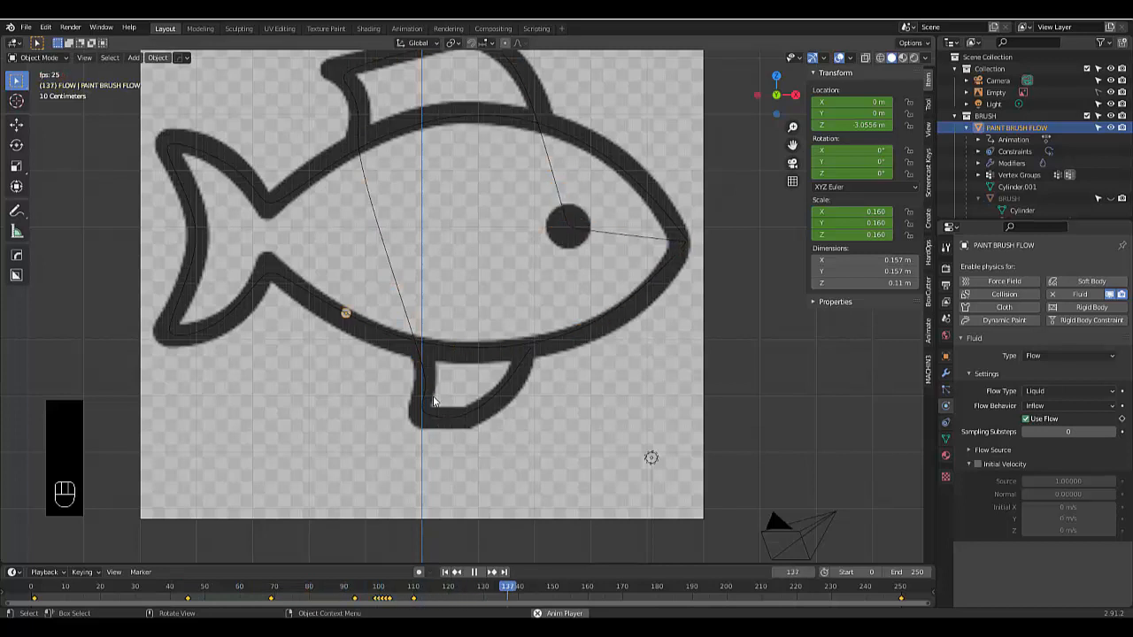
pyautogui.click(474, 572)
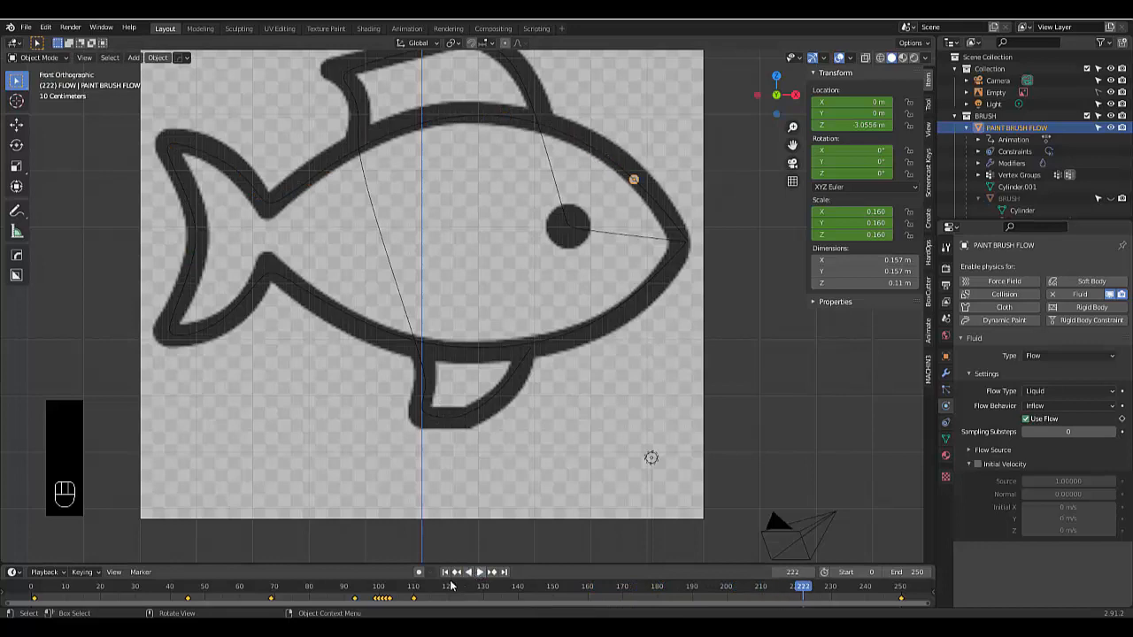
pyautogui.click(446, 573)
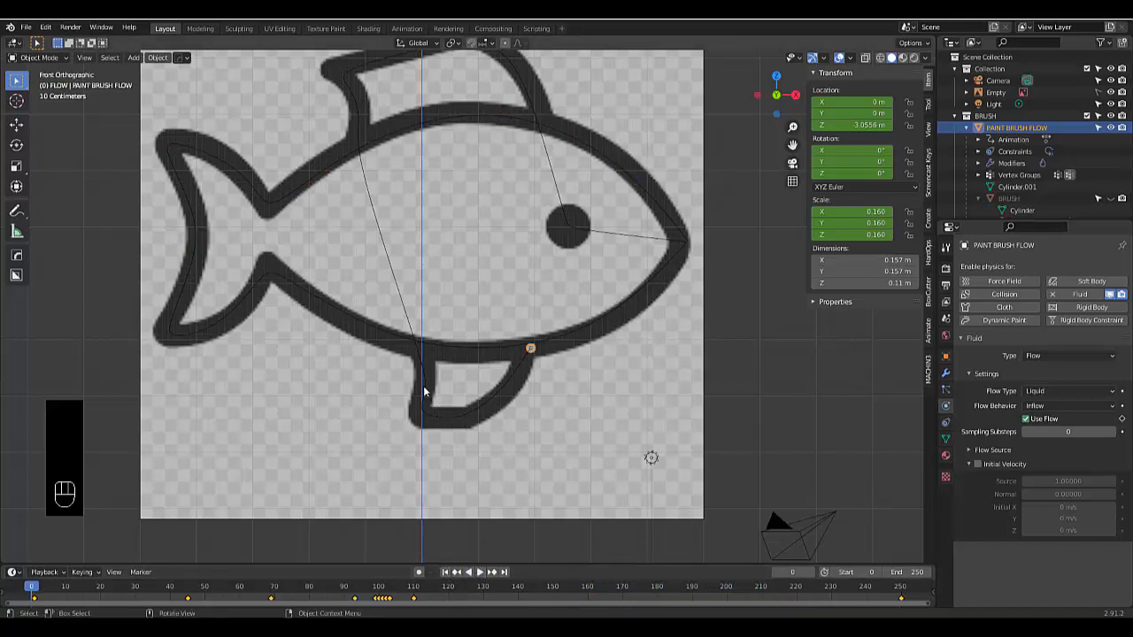
pyautogui.scroll(-5, 423, 390)
pyautogui.scroll(2, 416, 386)
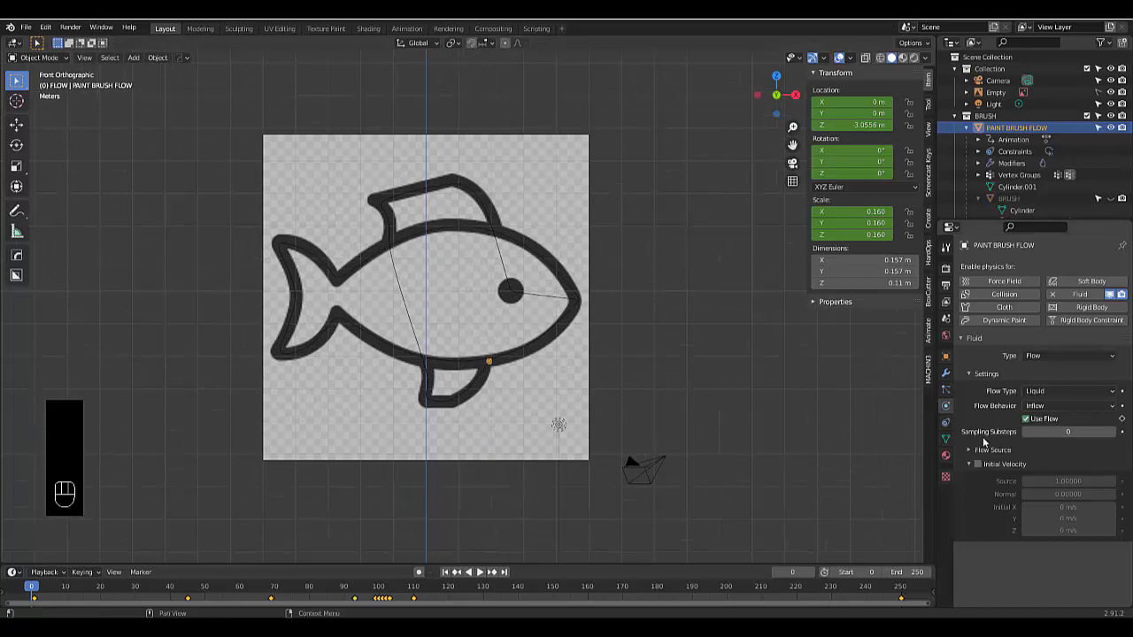
pyautogui.scroll(-2, 416, 407)
pyautogui.scroll(1, 414, 409)
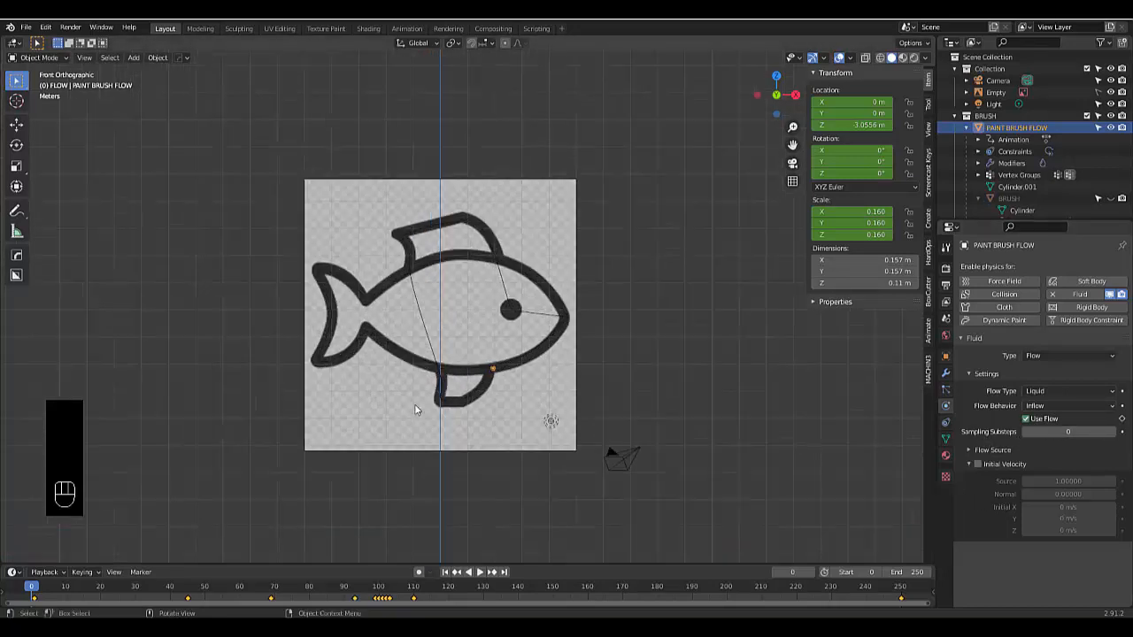
pyautogui.hotkey('shift', 'a')
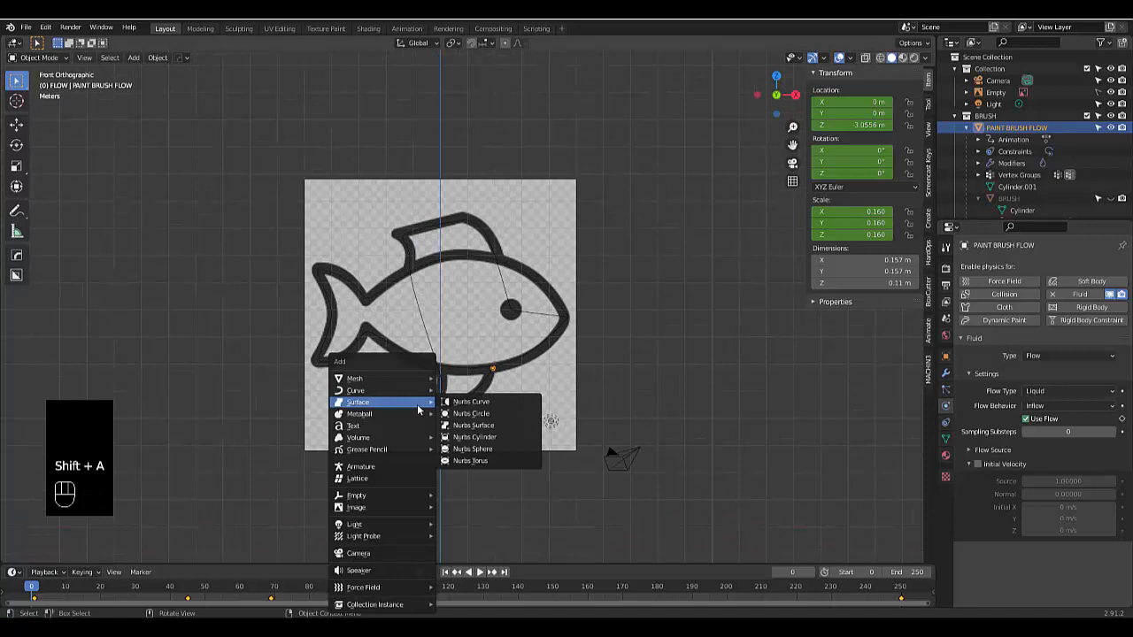
pyautogui.moveTo(411, 380)
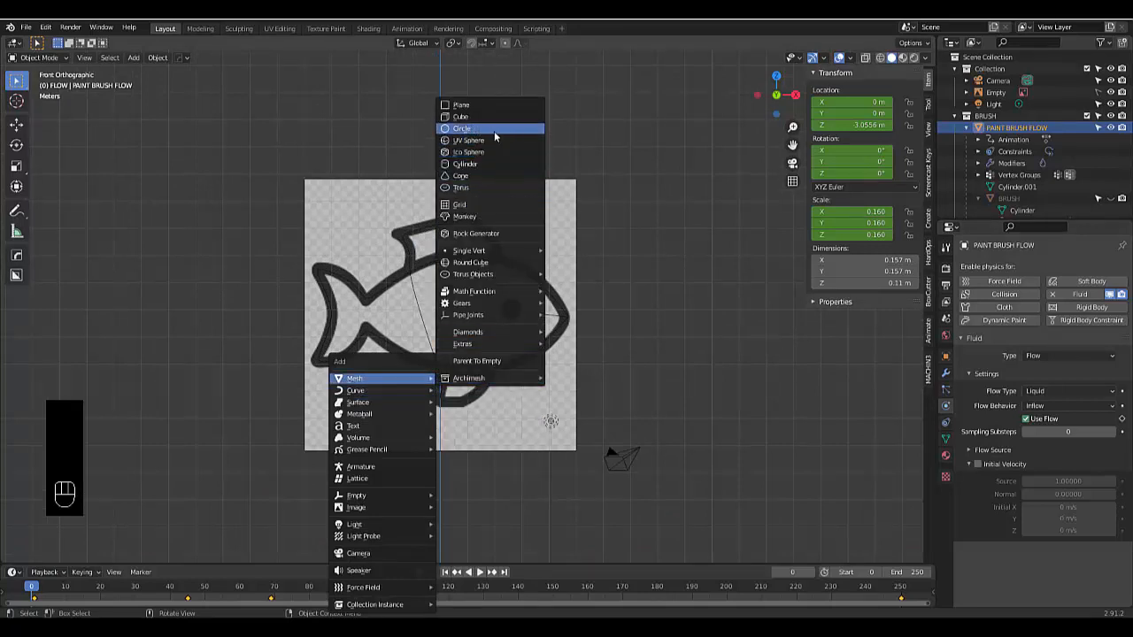
pyautogui.click(955, 116)
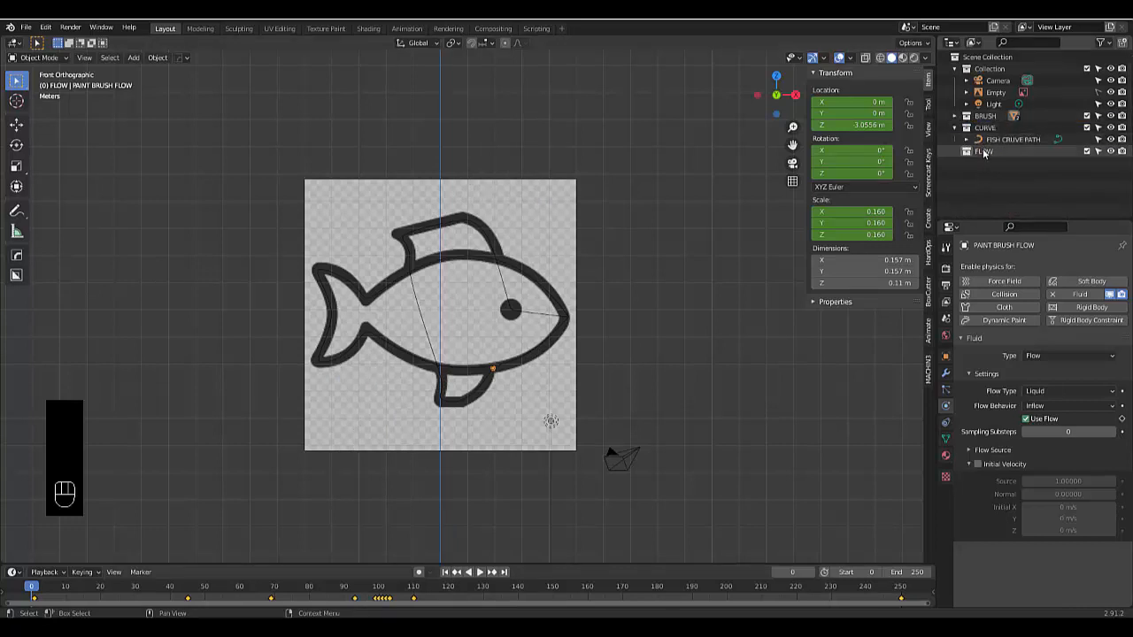
pyautogui.click(955, 115)
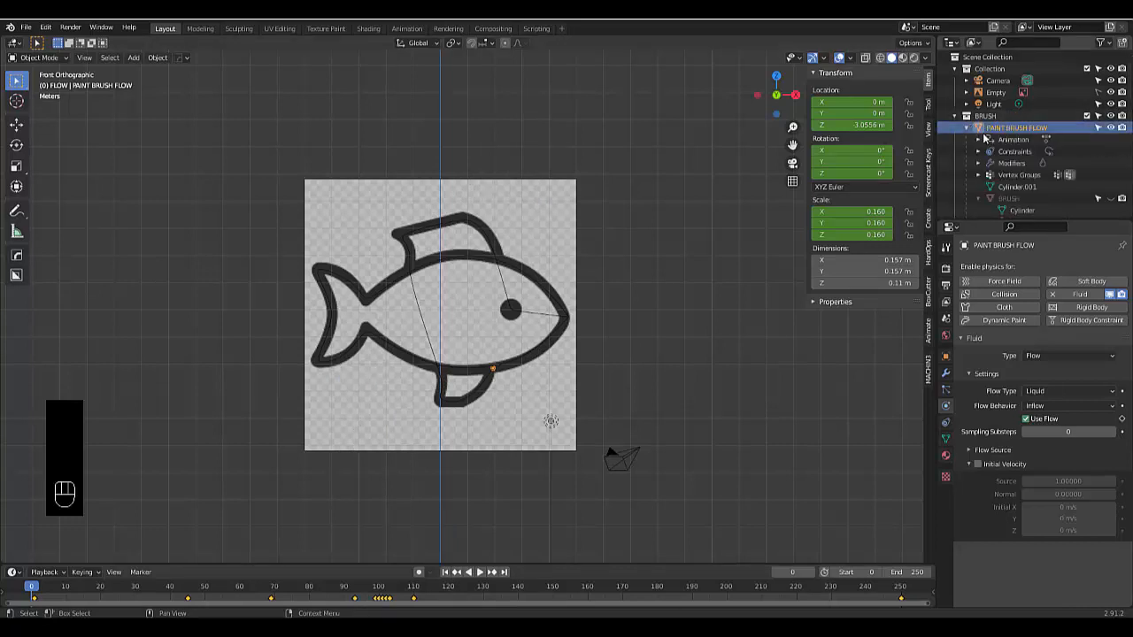
# Rename the empty FLOW collection to DOMAIN
pyautogui.scroll(-2, 990, 135)
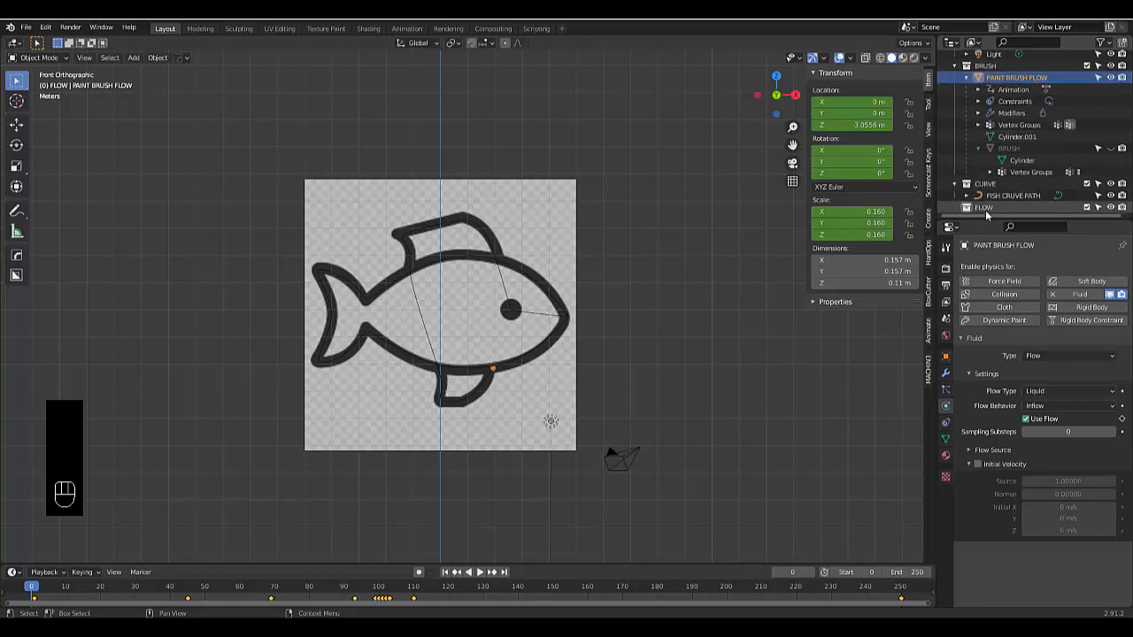
pyautogui.doubleClick(985, 207)
pyautogui.write('D')
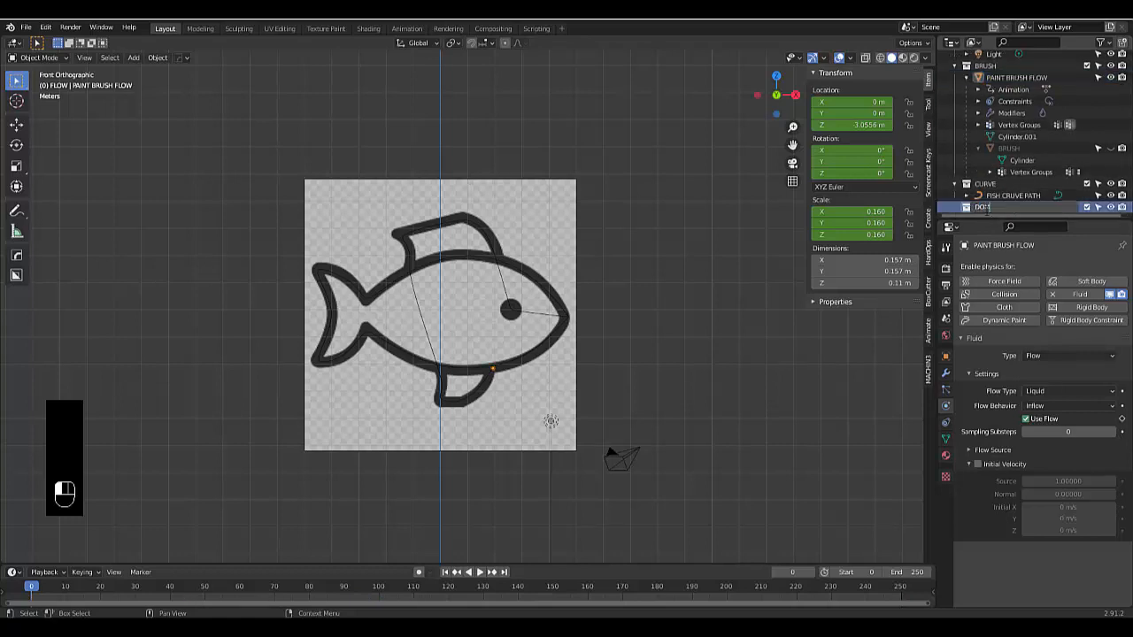
pyautogui.write('OMAIN')
pyautogui.press('Return')
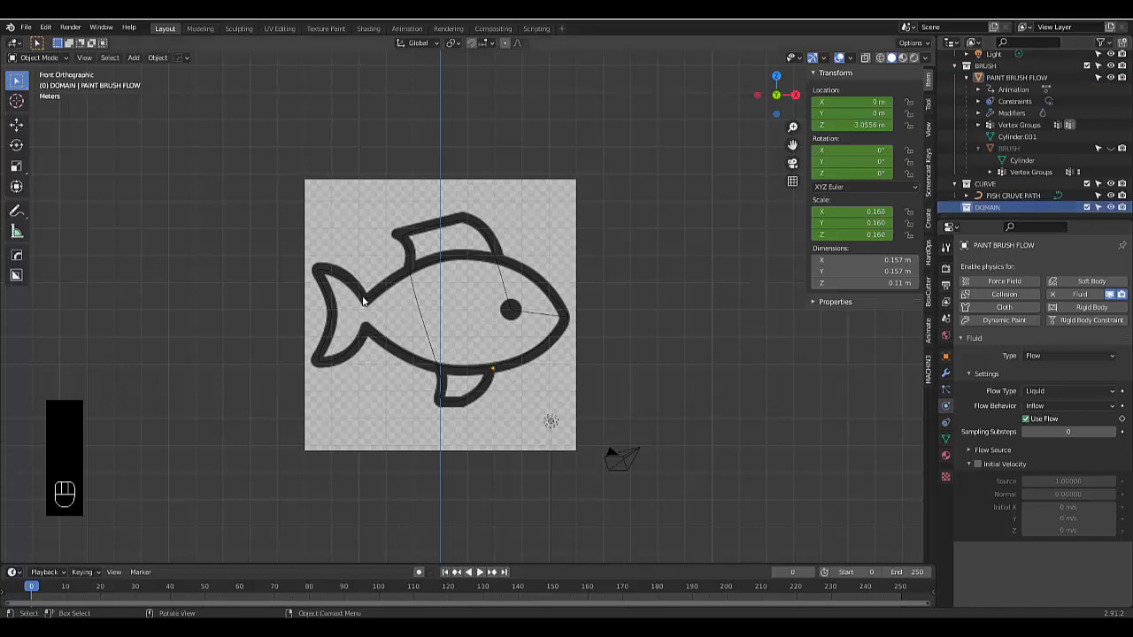
# Add a cube to the DOMAIN collection and raise it along Z to about 9.8 m, centred on the fish image
pyautogui.hotkey('shift', 'a')
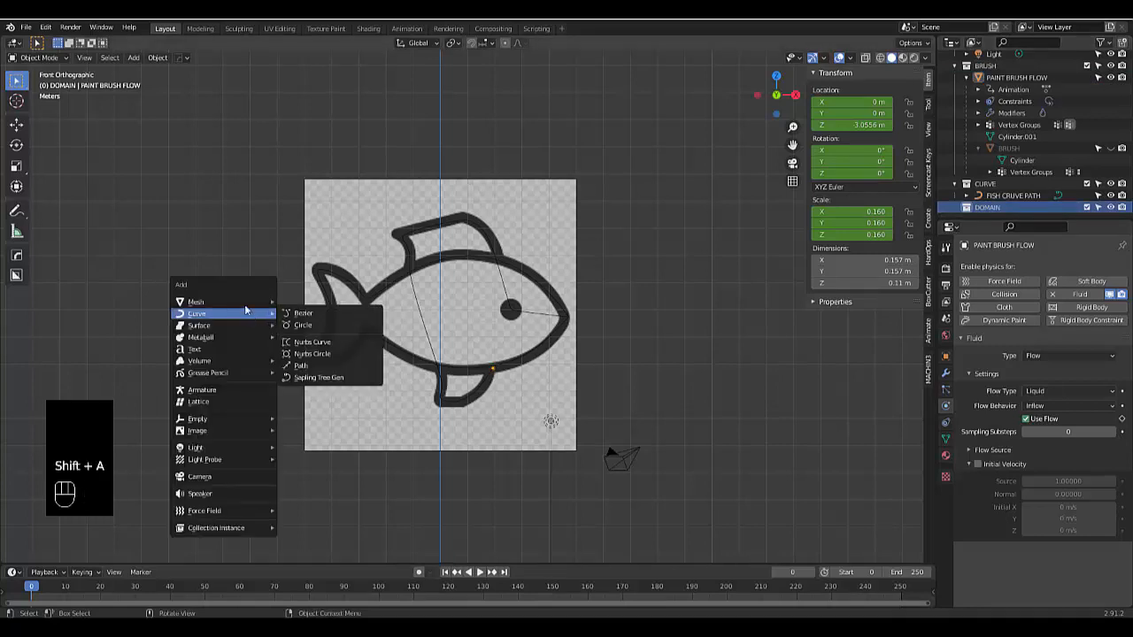
pyautogui.moveTo(248, 301)
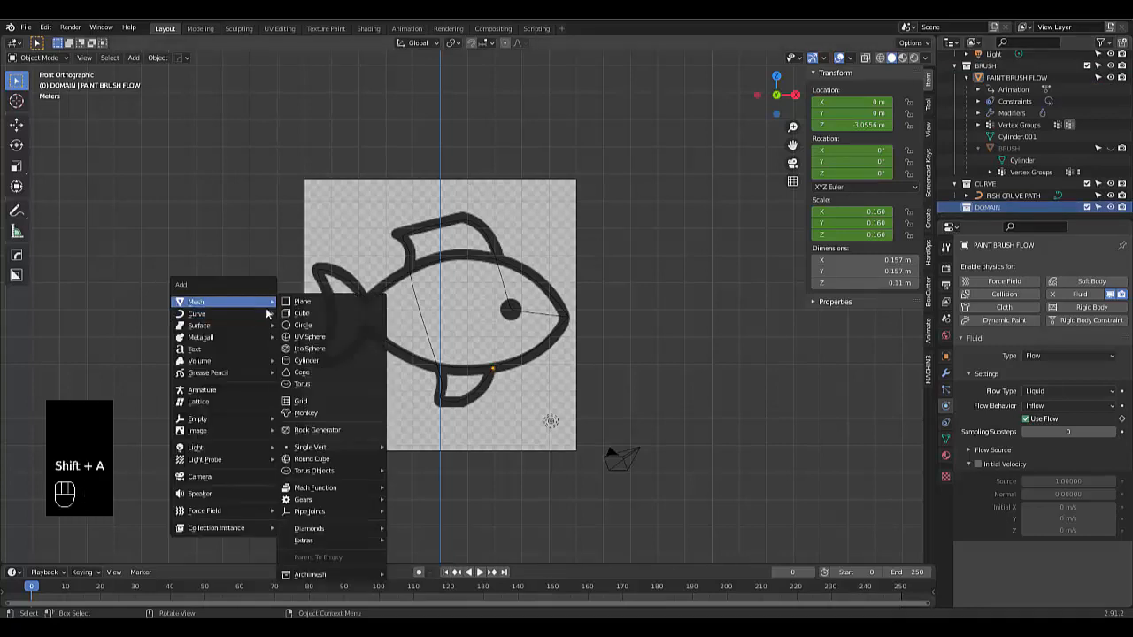
pyautogui.click(324, 314)
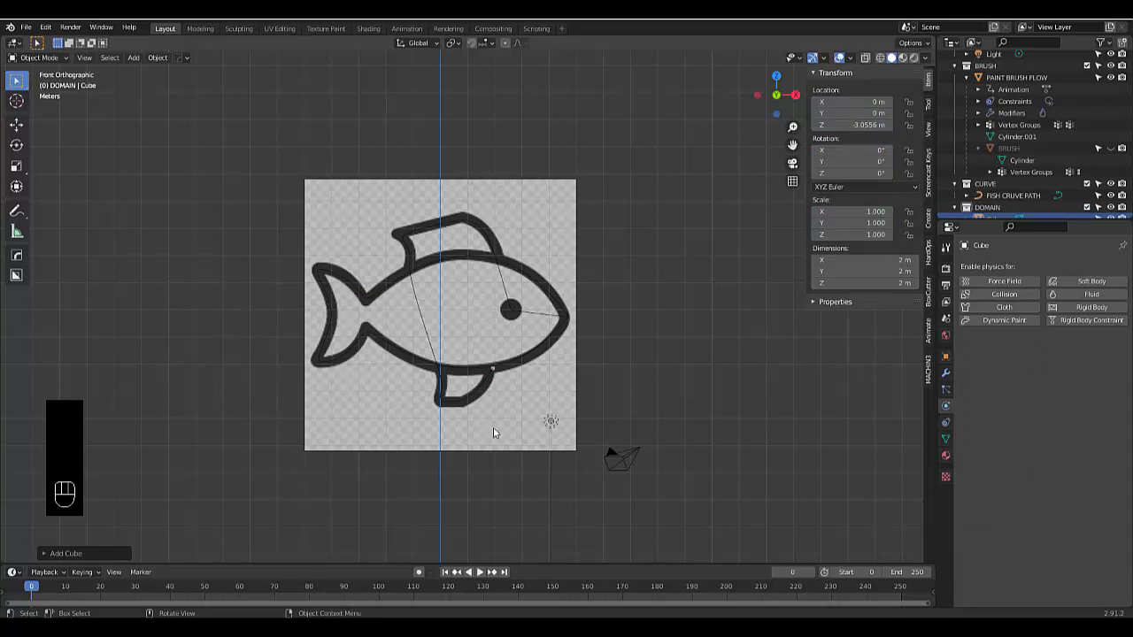
pyautogui.scroll(-4, 495, 426)
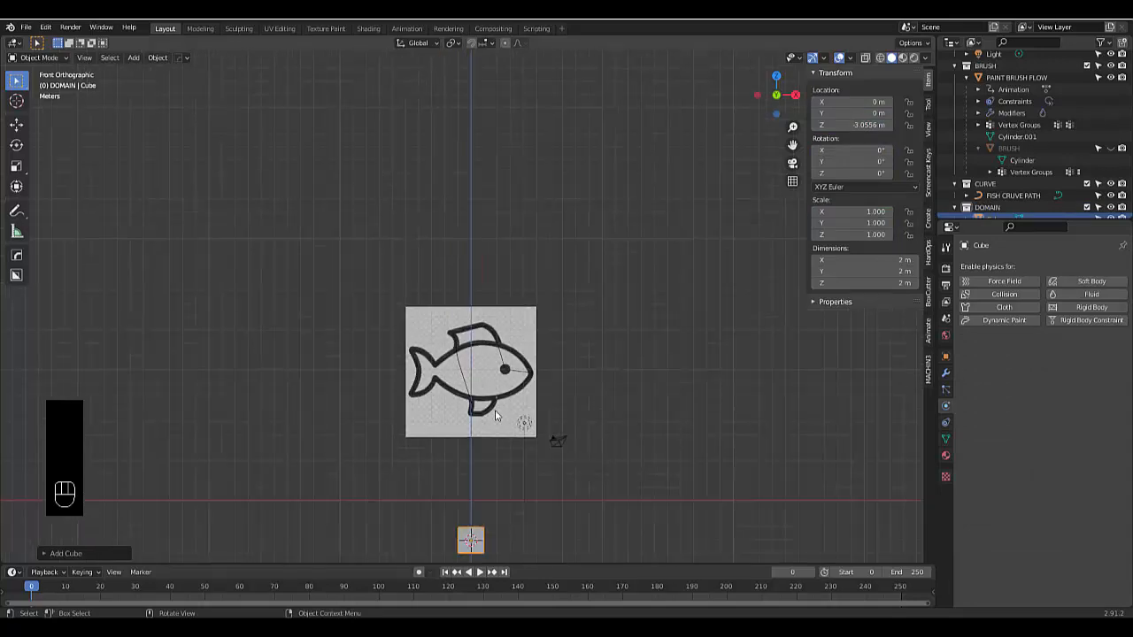
pyautogui.scroll(4, 495, 409)
pyautogui.scroll(-5, 480, 459)
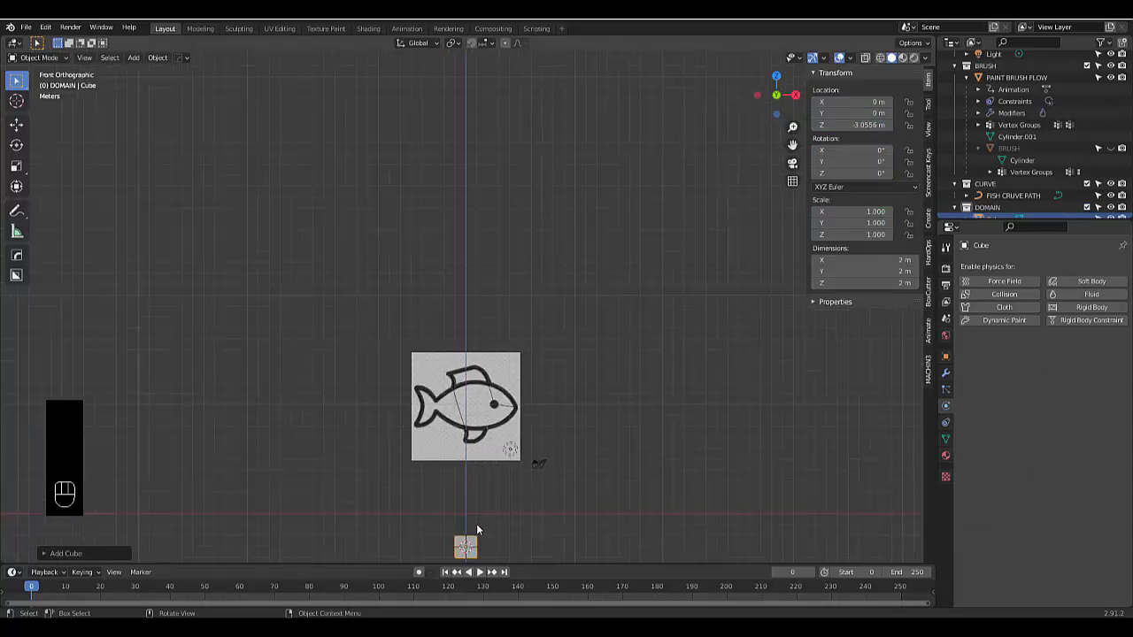
pyautogui.press('g')
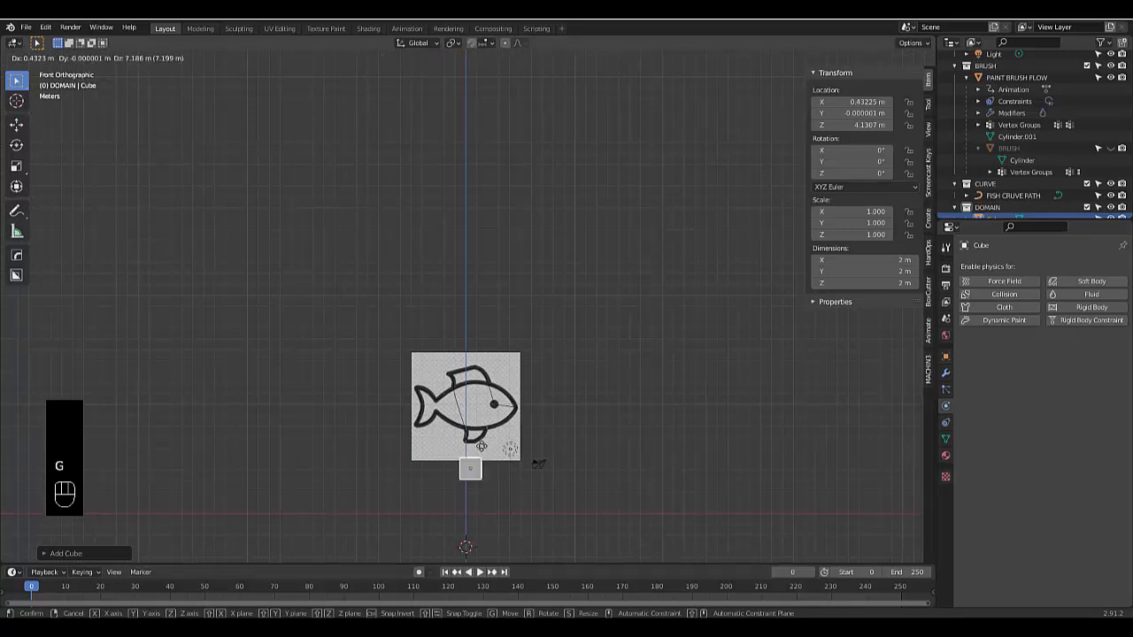
pyautogui.press('z')
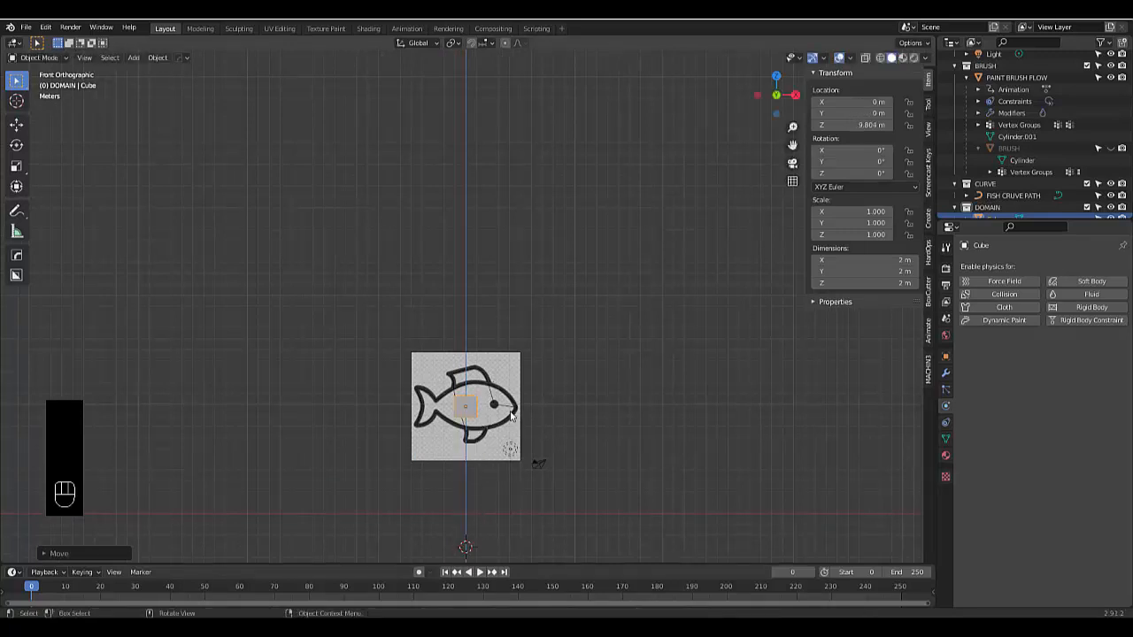
pyautogui.click(522, 418)
# Scale the cube up uniformly to about 5.089 so it covers the whole fish image, and hide it
pyautogui.press('s')
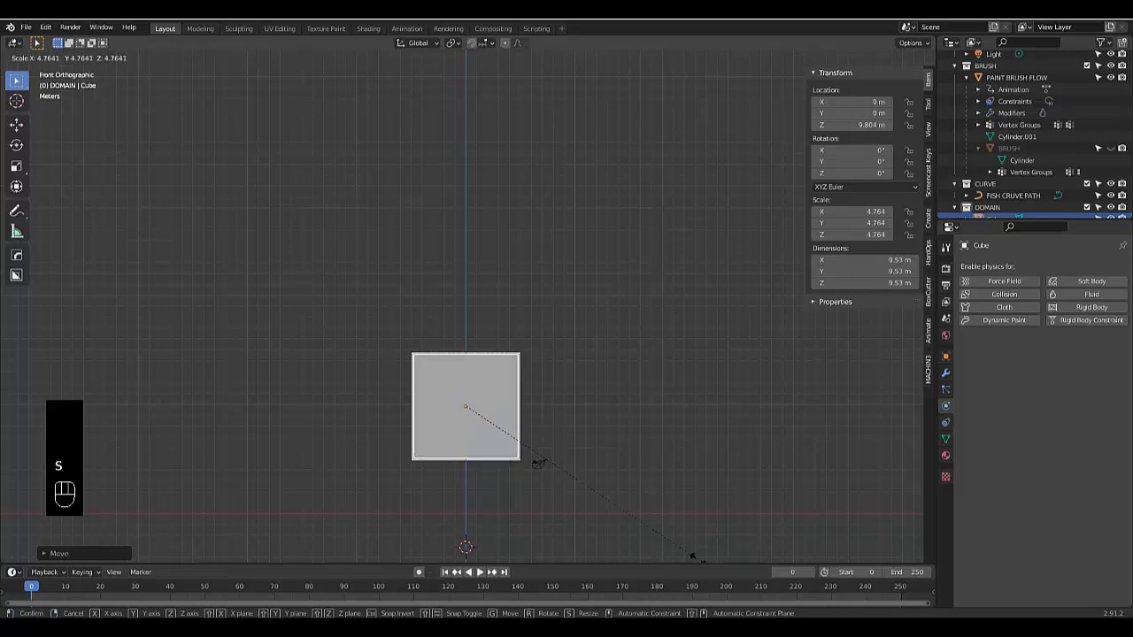
pyautogui.click(713, 58)
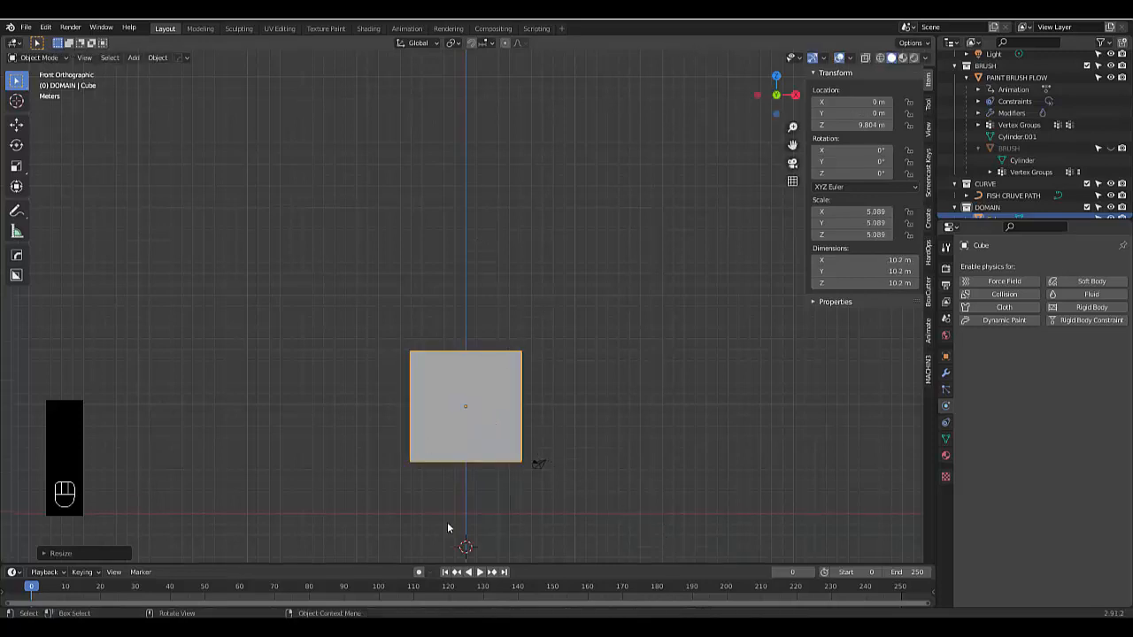
pyautogui.scroll(3, 447, 523)
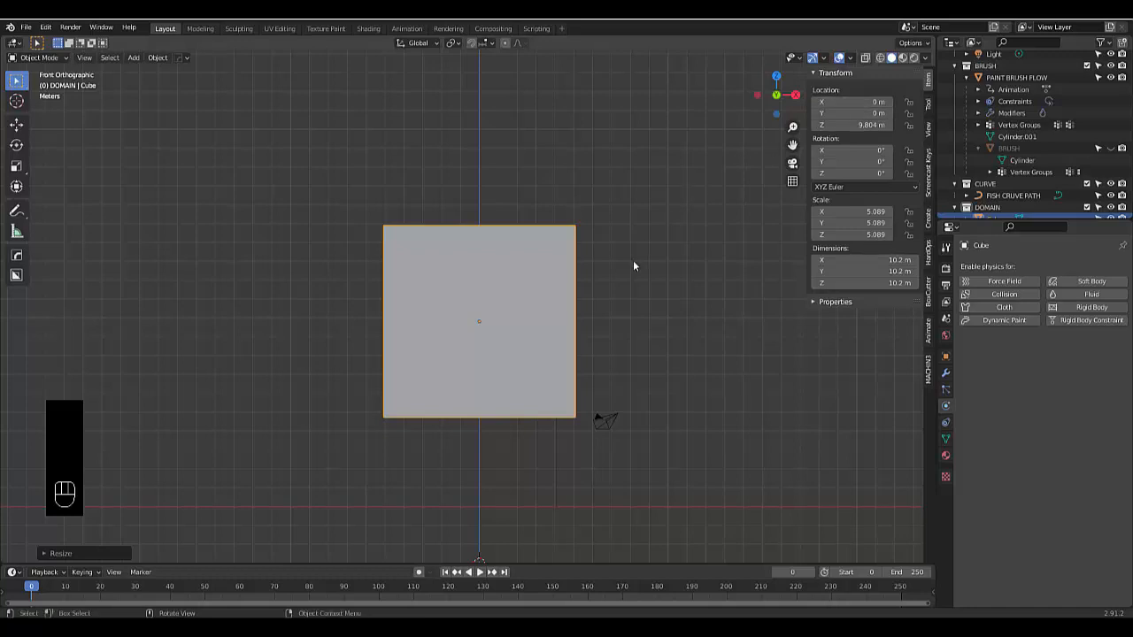
pyautogui.press('h')
pyautogui.scroll(3, 535, 320)
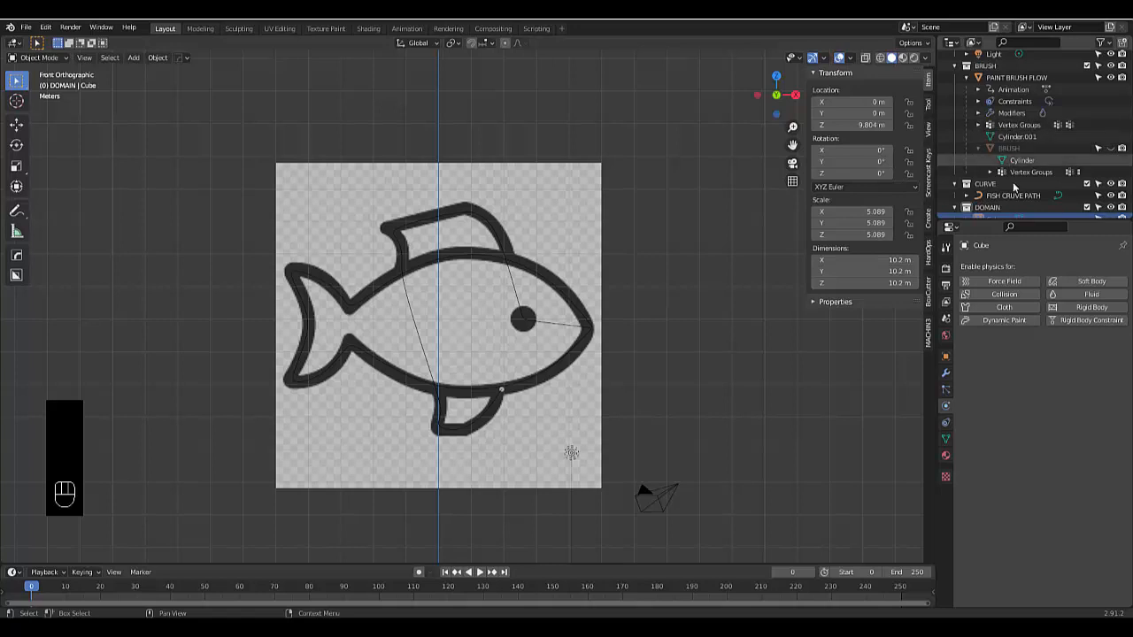
# At frame 101, scale the PAINT BRUSH FLOW tip up to about 1.136 and insert a Location, Rotation & Scale keyframe
pyautogui.click(1005, 77)
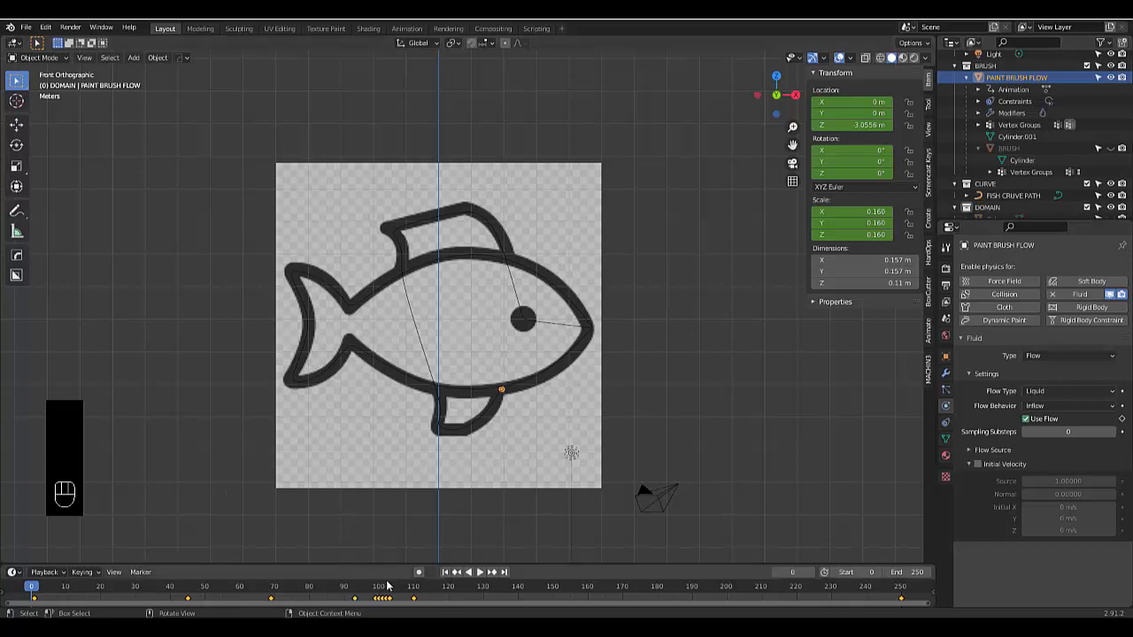
pyautogui.click(792, 572)
pyautogui.write('100')
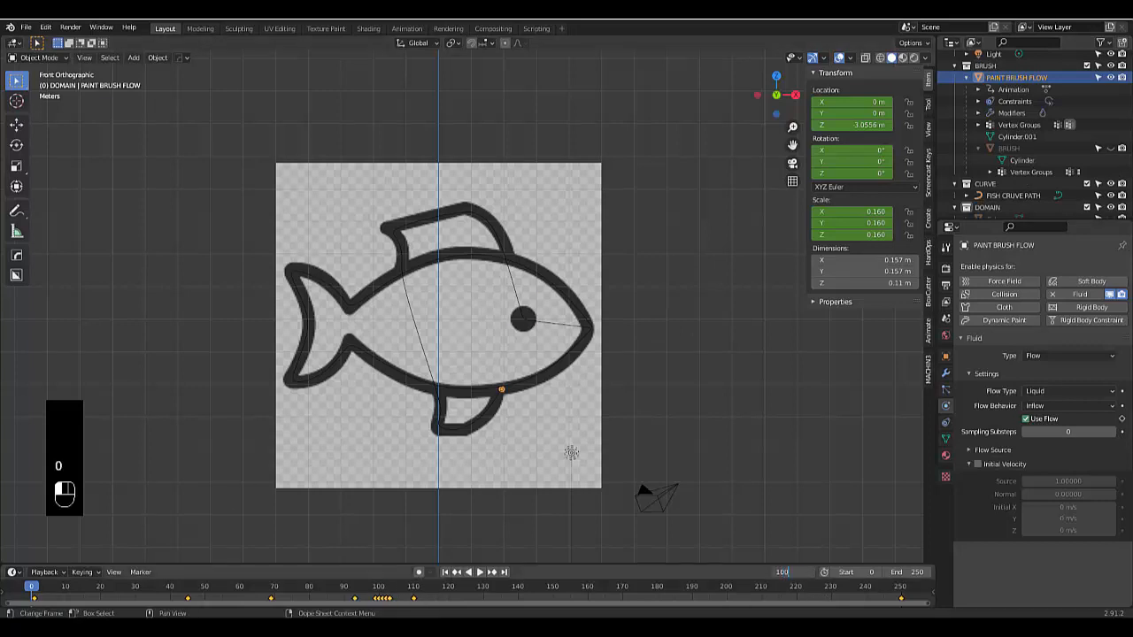
pyautogui.press('Return')
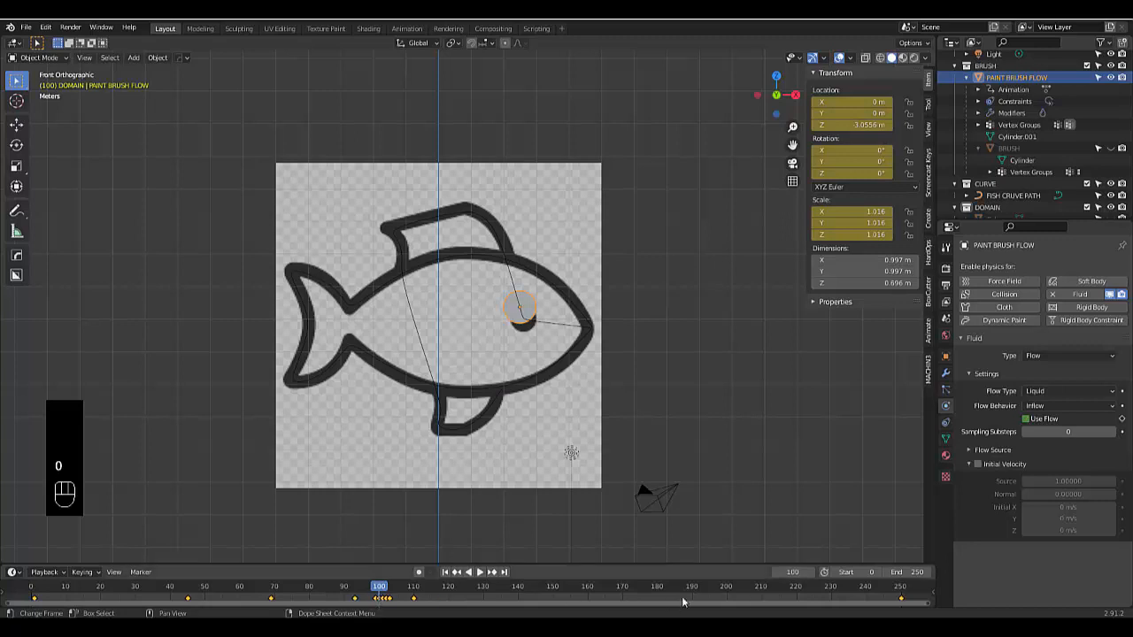
pyautogui.click(810, 573)
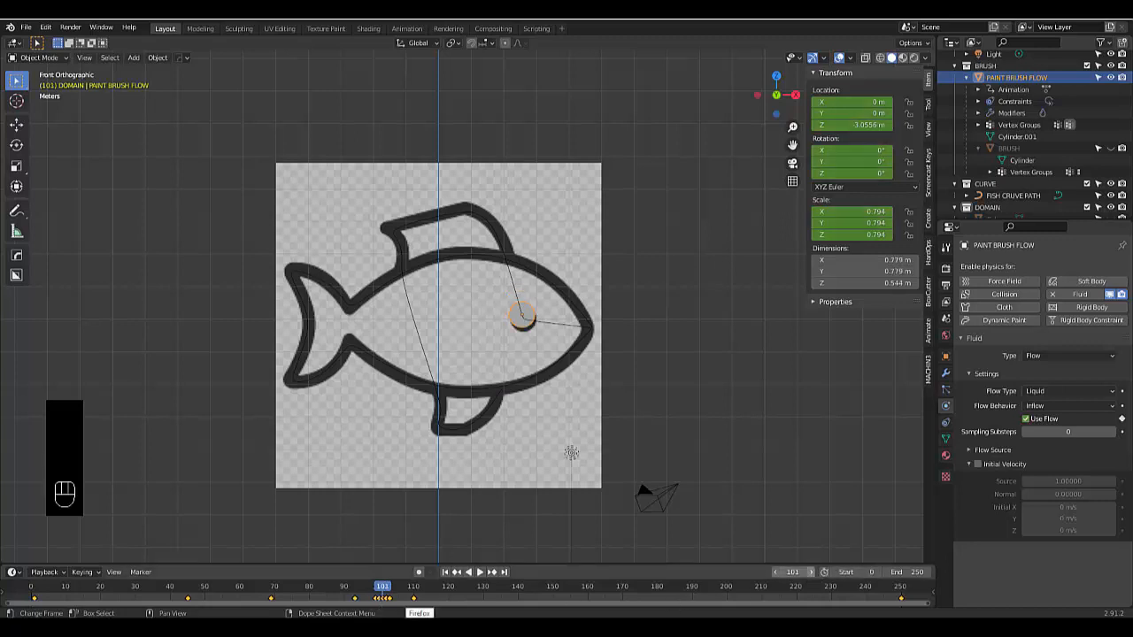
pyautogui.click(811, 572)
pyautogui.click(776, 573)
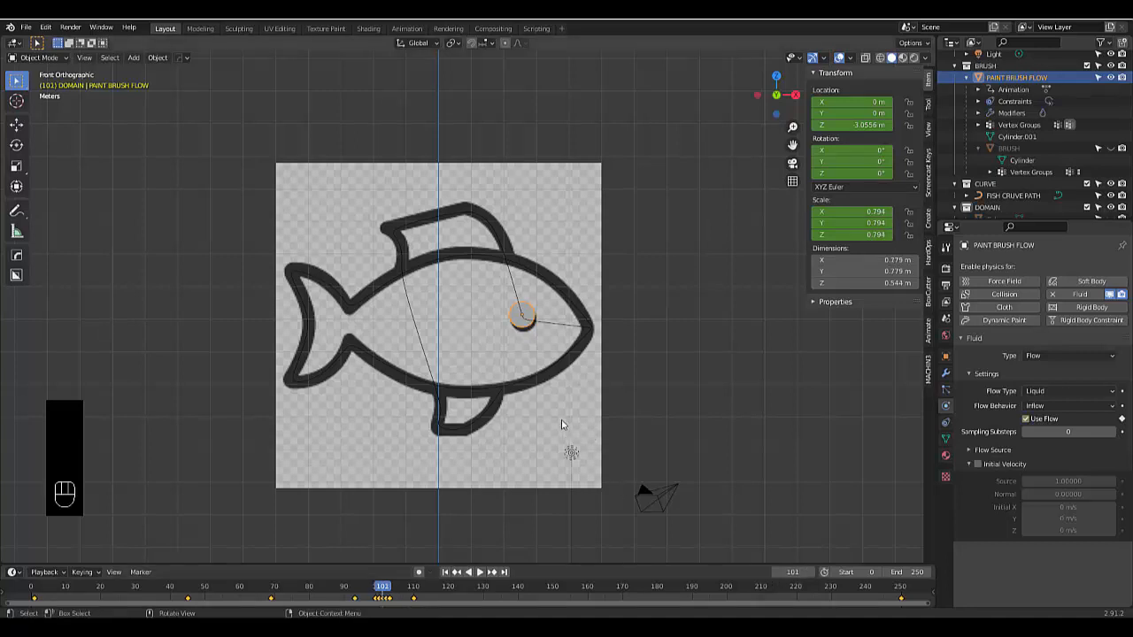
pyautogui.press('s')
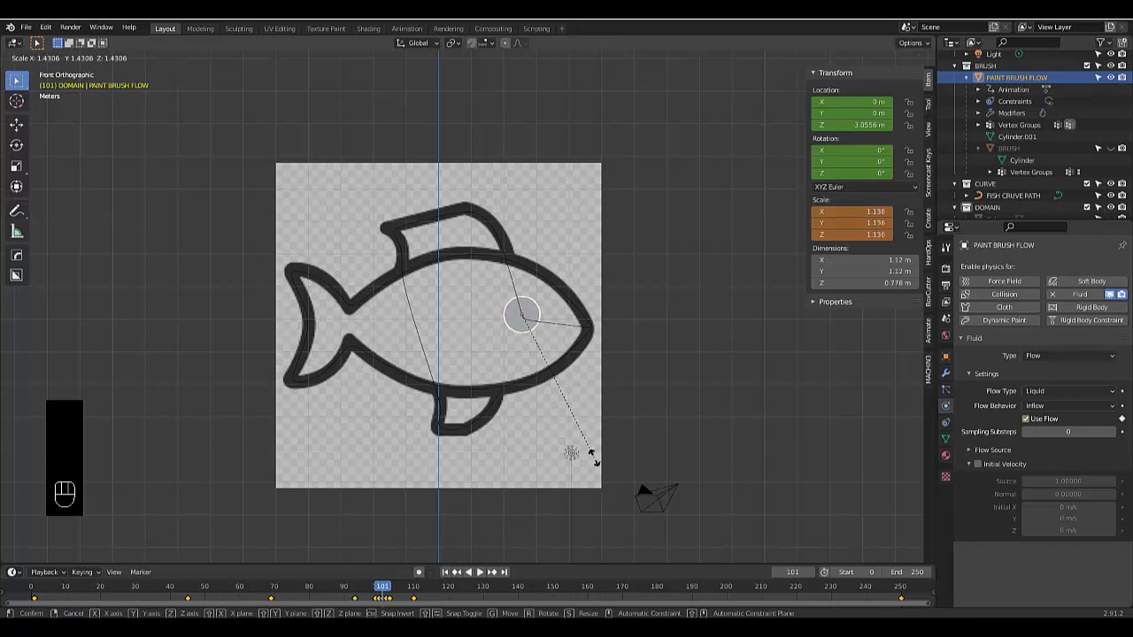
pyautogui.click(593, 456)
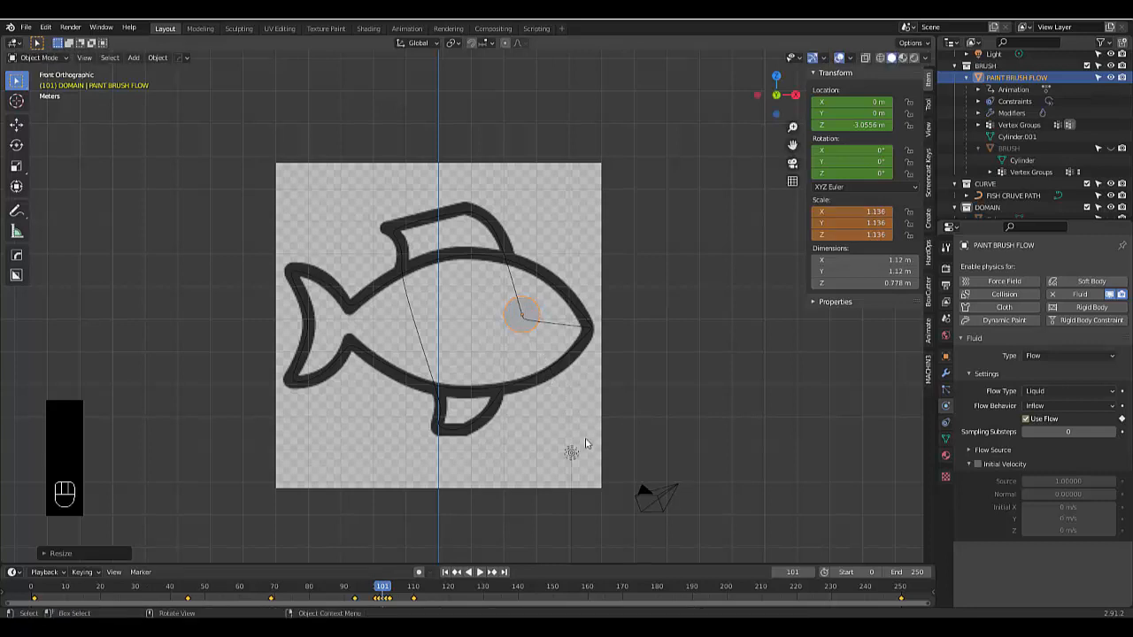
pyautogui.press('i')
pyautogui.click(541, 350)
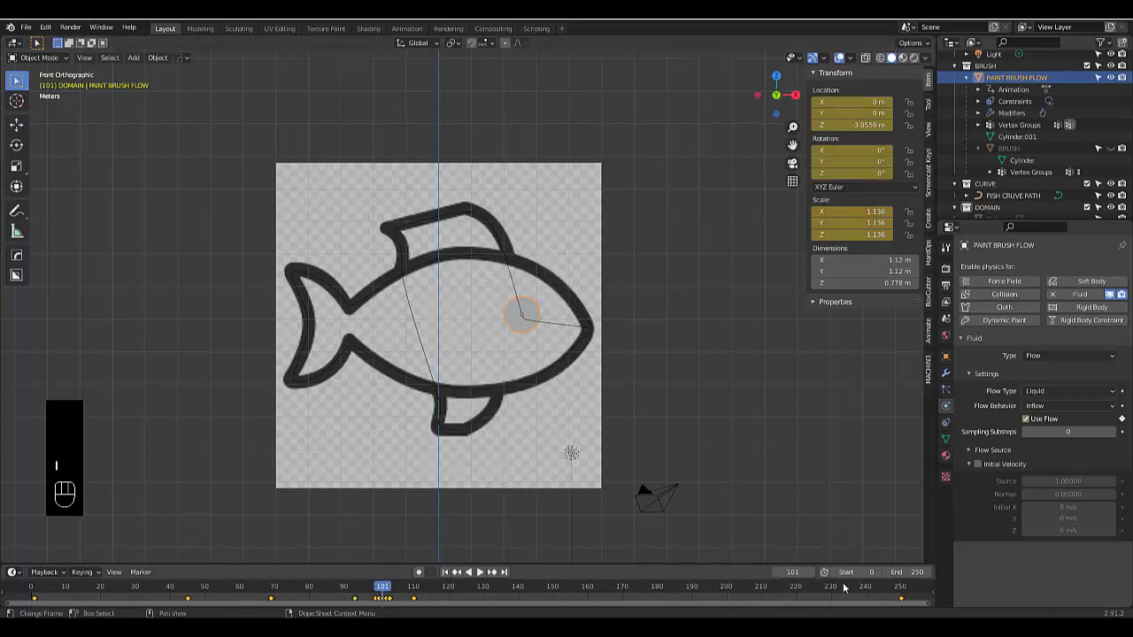
# Go through frames 99 to 102 one by one to check the tip's size over the eye
pyautogui.click(776, 573)
pyautogui.click(776, 573)
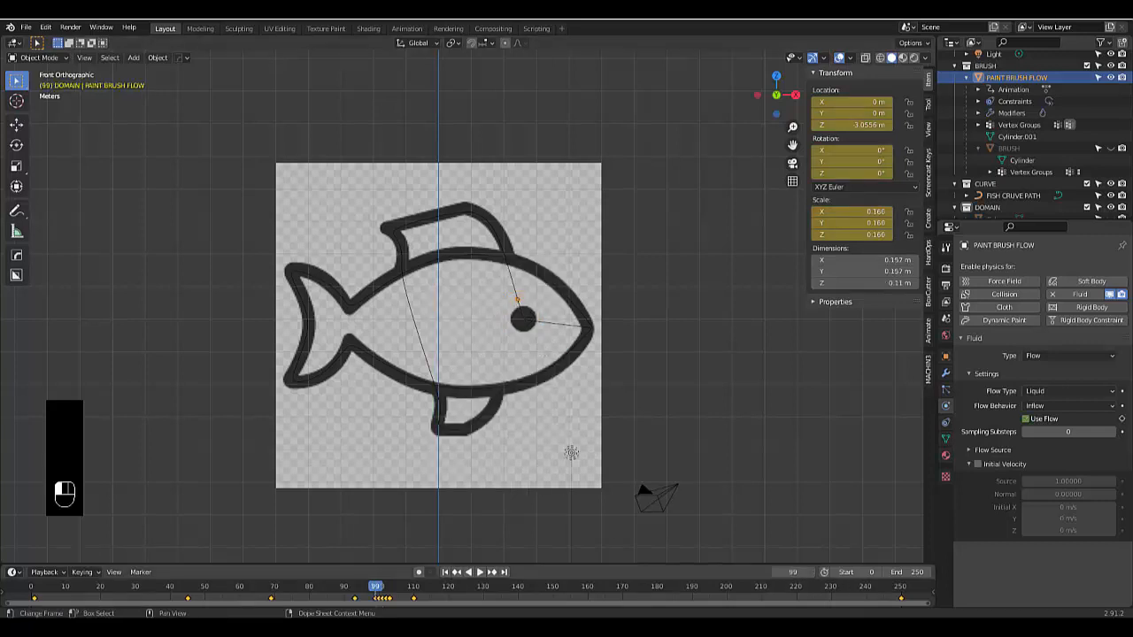
pyautogui.click(812, 572)
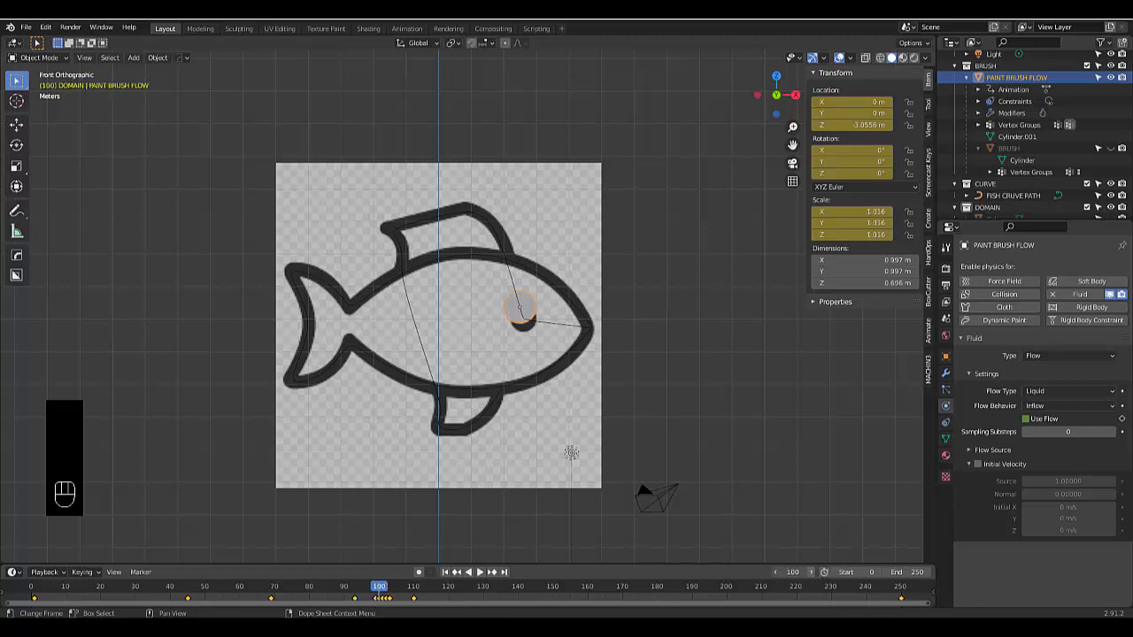
pyautogui.click(812, 573)
pyautogui.click(812, 573)
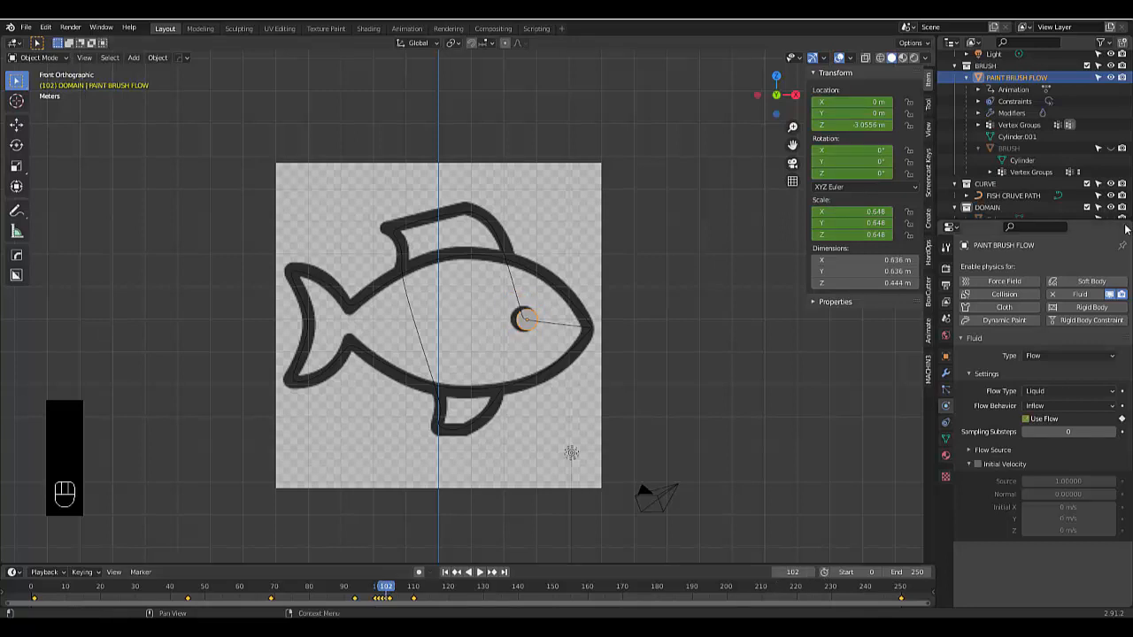
# Unhide the BRUSH object and examine its tip from the side at frame 102
pyautogui.click(1109, 149)
pyautogui.scroll(3, 518, 314)
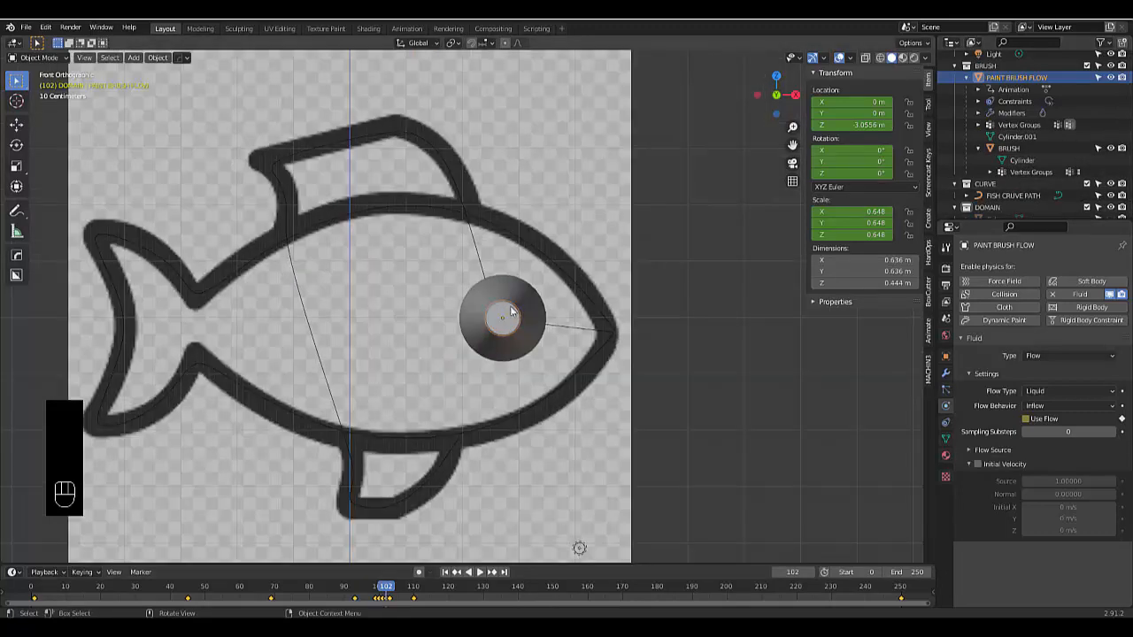
pyautogui.moveTo(511, 311); pyautogui.dragTo(457, 300, button='middle')
pyautogui.scroll(2, 455, 300)
pyautogui.scroll(-4, 452, 369)
pyautogui.scroll(3, 674, 324)
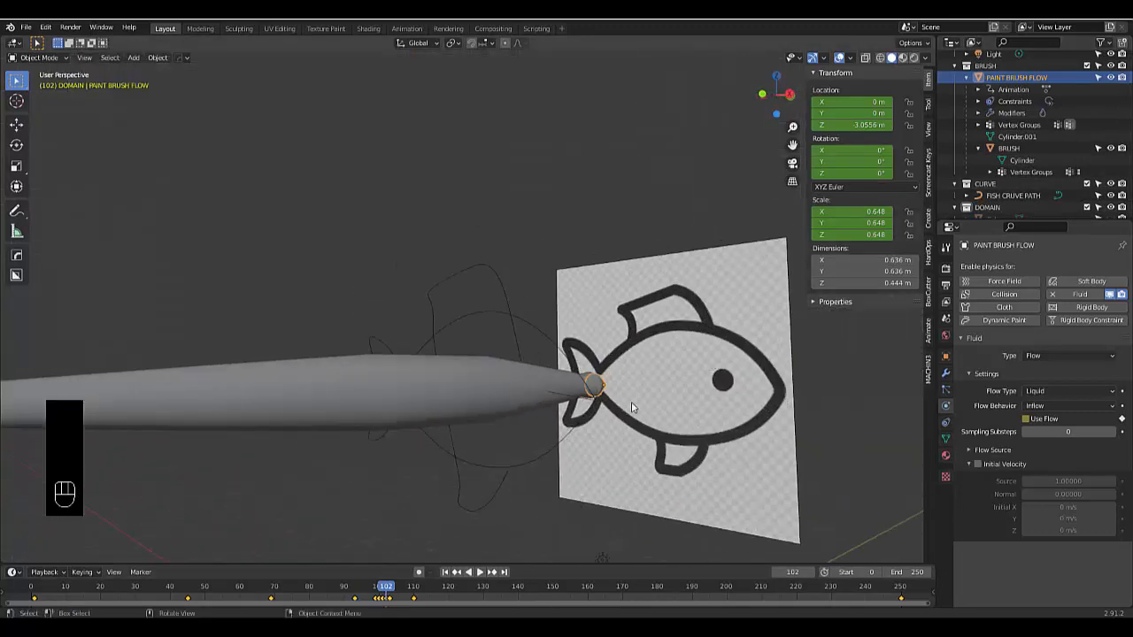
pyautogui.scroll(5, 631, 407)
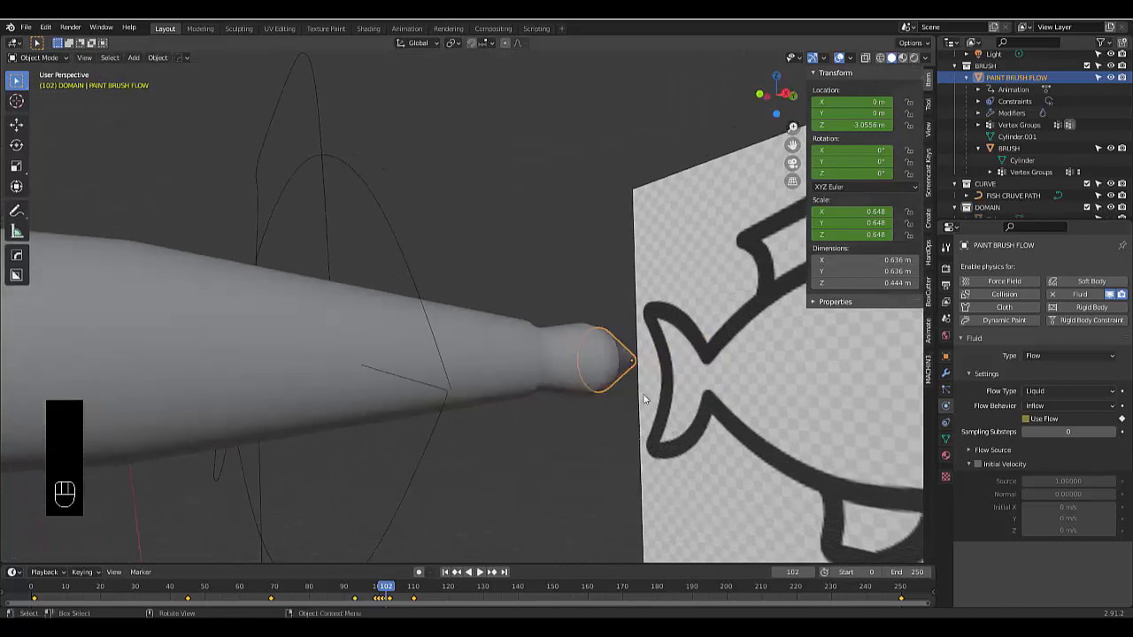
pyautogui.scroll(1, 659, 390)
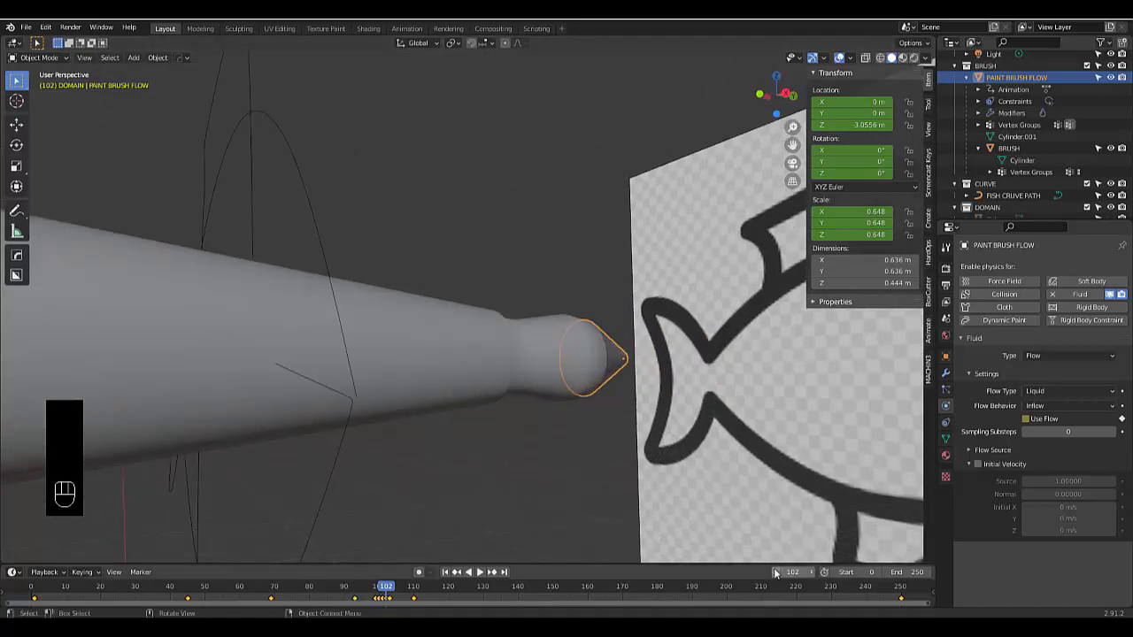
# Go back to frames 101 and 100 and examine how the brush scales together with its tip
pyautogui.click(775, 572)
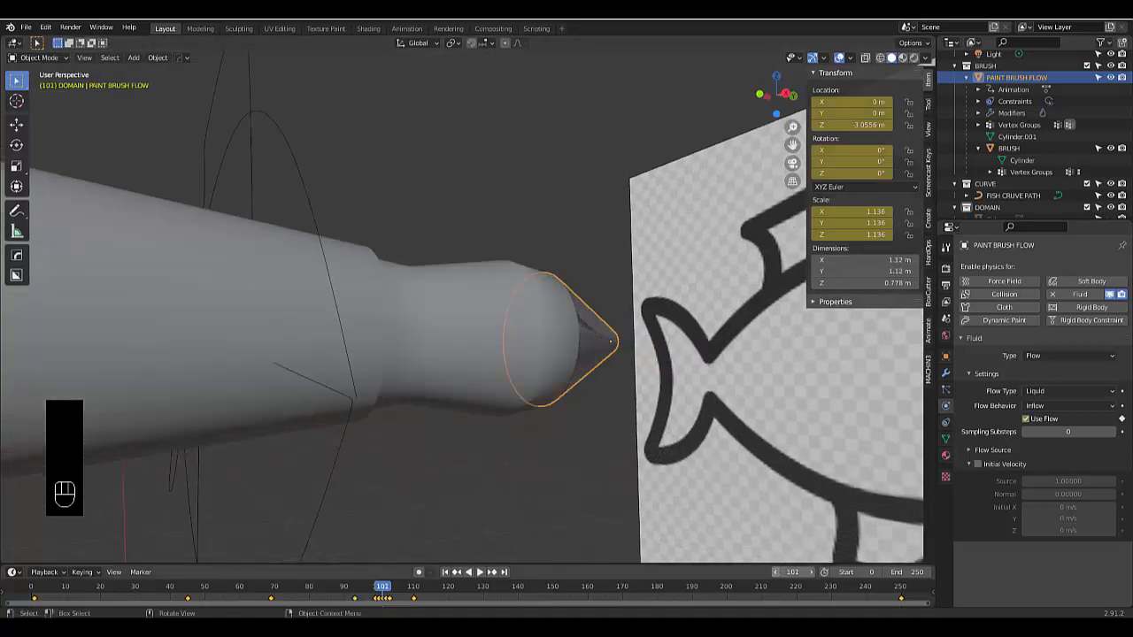
pyautogui.moveTo(713, 507)
pyautogui.mouseDown(button='middle')
pyautogui.moveTo(587, 354)
pyautogui.moveTo(510, 329)
pyautogui.moveTo(566, 354)
pyautogui.mouseUp(button='middle')
pyautogui.click(776, 571)
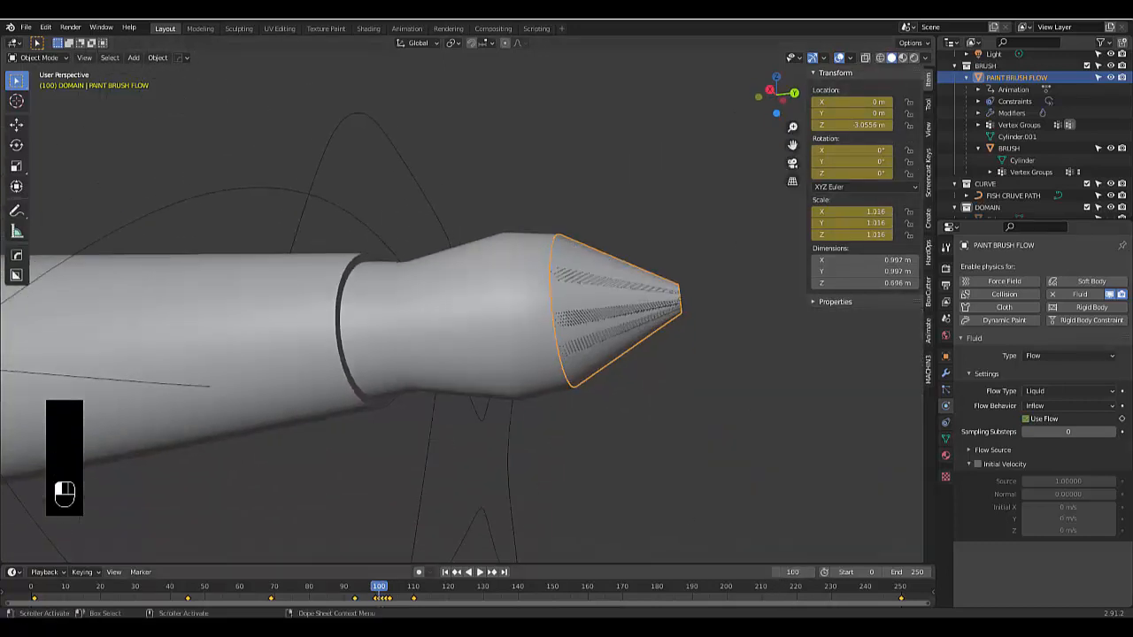
pyautogui.scroll(-5, 516, 268)
pyautogui.moveTo(542, 273); pyautogui.dragTo(664, 292, button='middle')
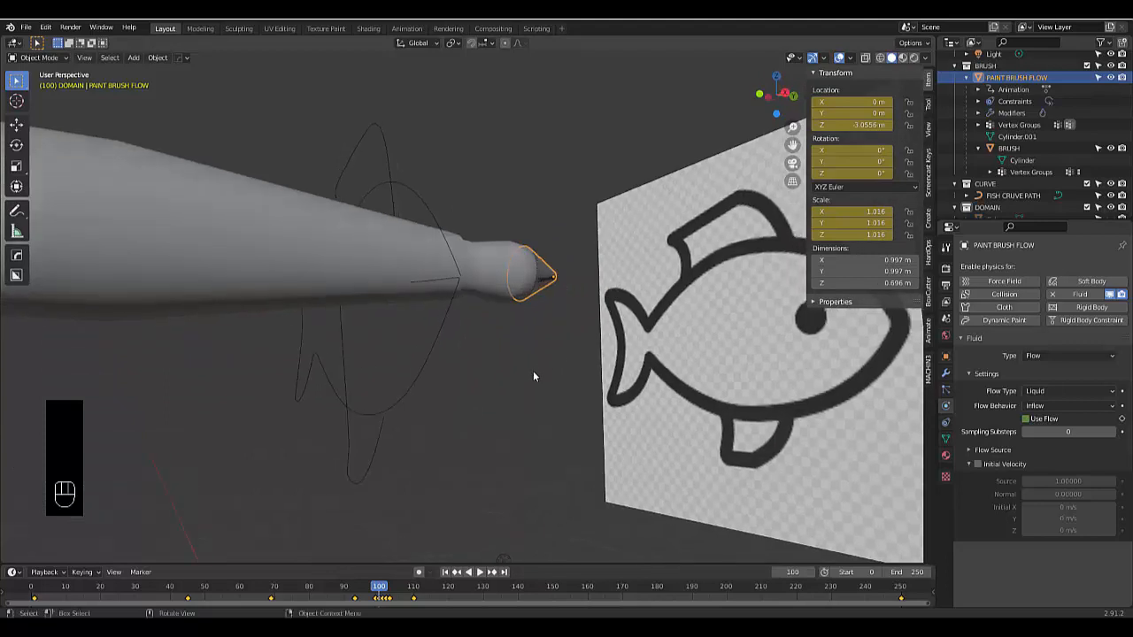
# Unhide the cube in the DOMAIN collection and select it
pyautogui.scroll(-8, 532, 371)
pyautogui.moveTo(472, 333)
pyautogui.mouseDown(button='middle')
pyautogui.moveTo(526, 346)
pyautogui.moveTo(431, 312)
pyautogui.moveTo(470, 305)
pyautogui.mouseUp(button='middle')
pyautogui.scroll(-1, 989, 204)
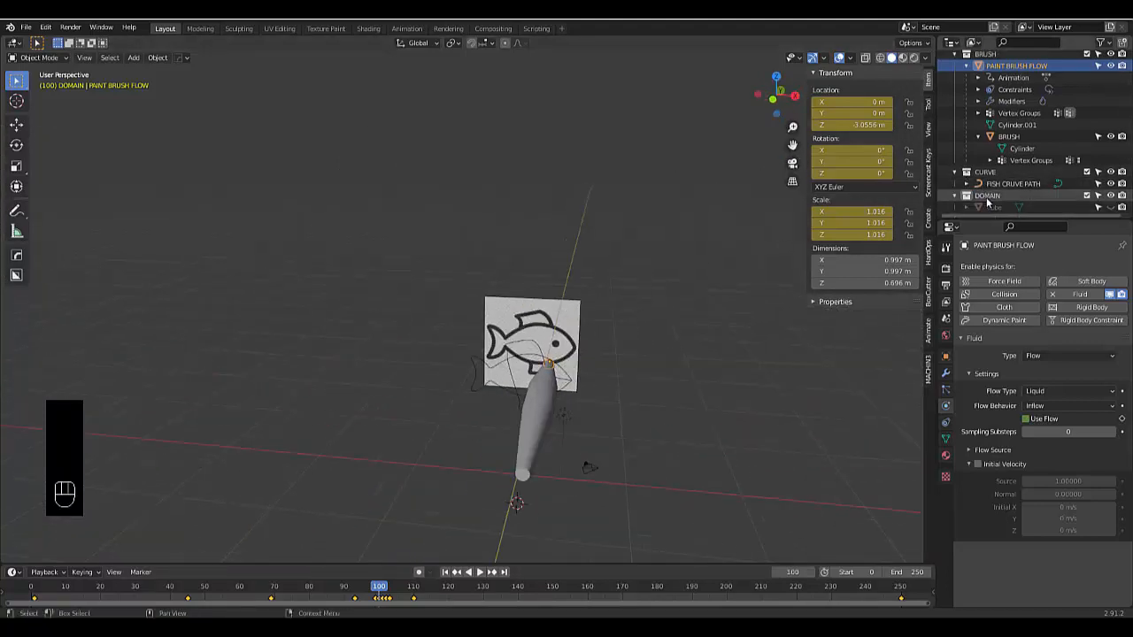
pyautogui.click(1112, 208)
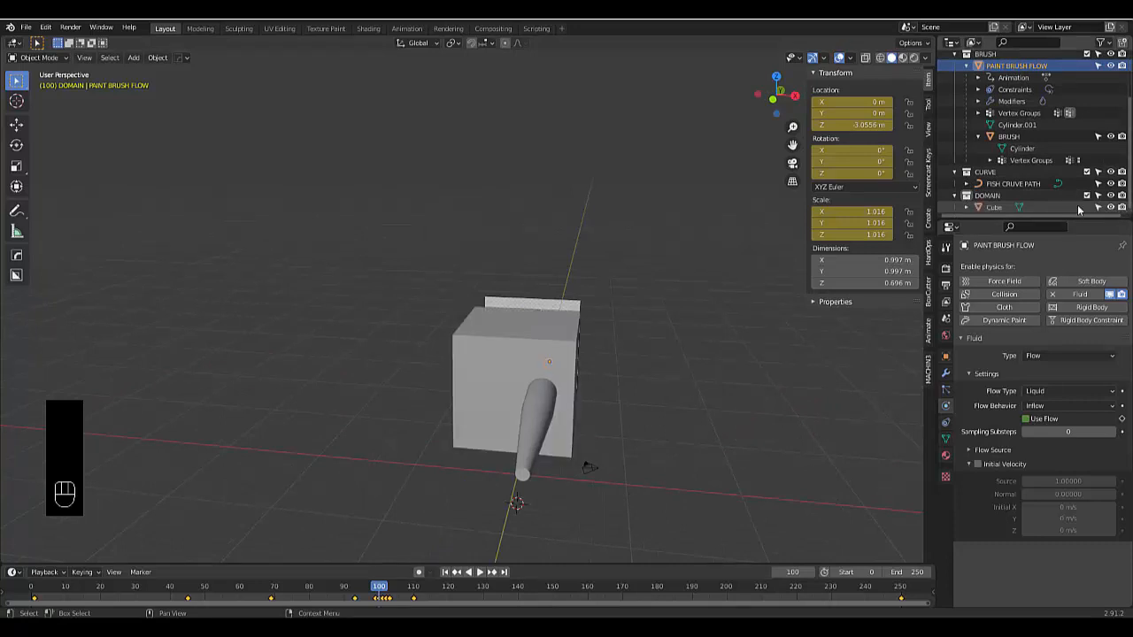
pyautogui.click(508, 336)
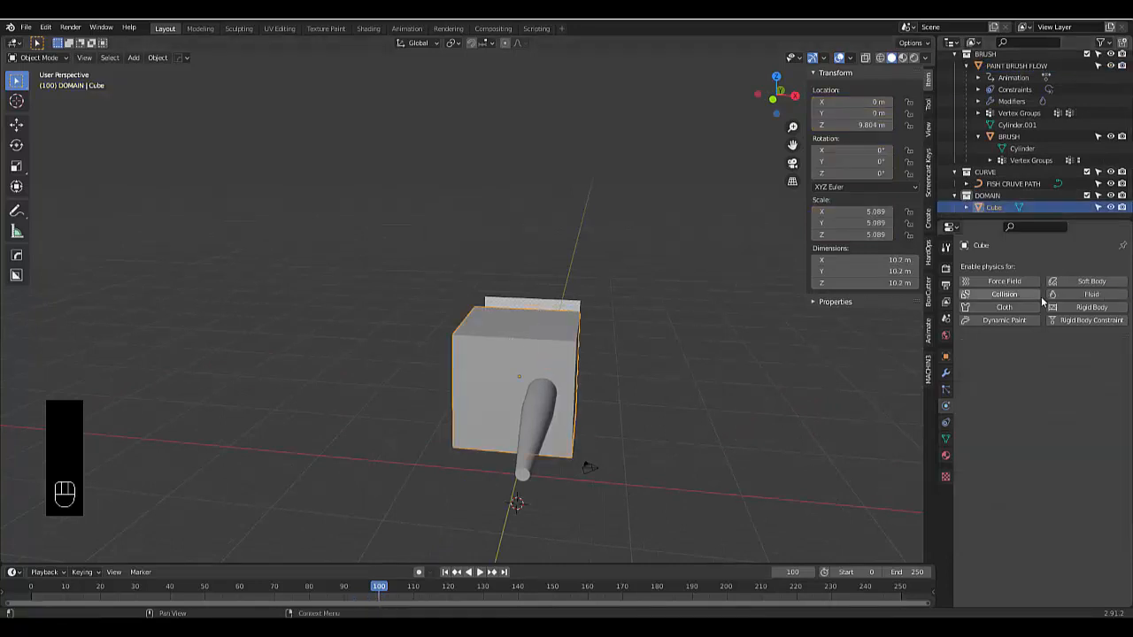
# Enable Fluid physics on the cube and make it a Domain with the domain type Liquid
pyautogui.click(1081, 294)
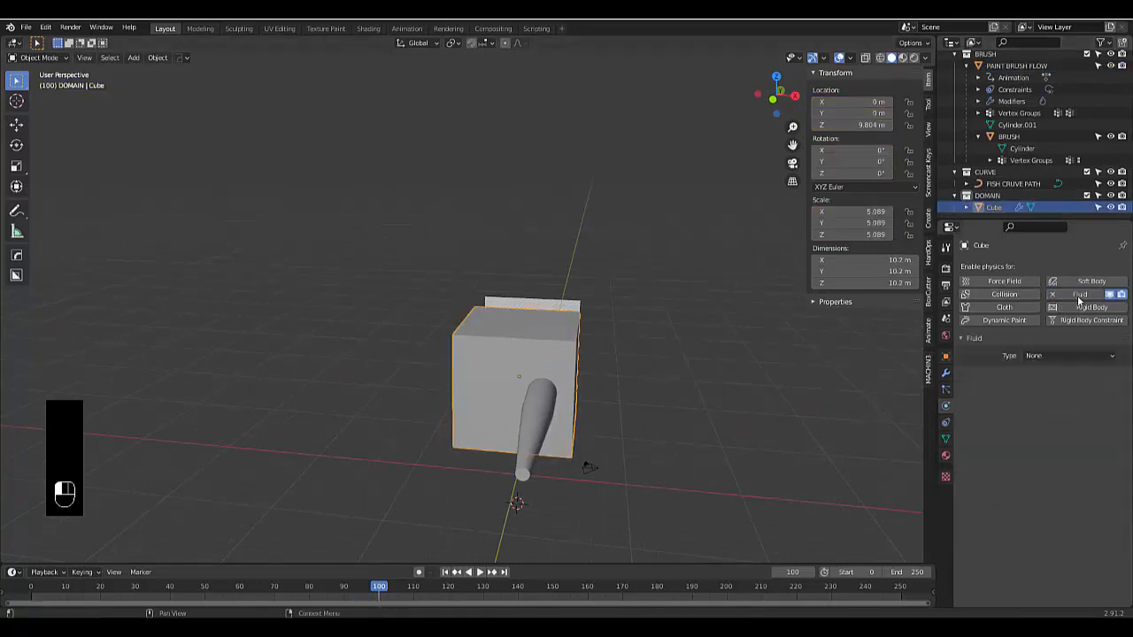
pyautogui.click(1055, 356)
pyautogui.click(1048, 395)
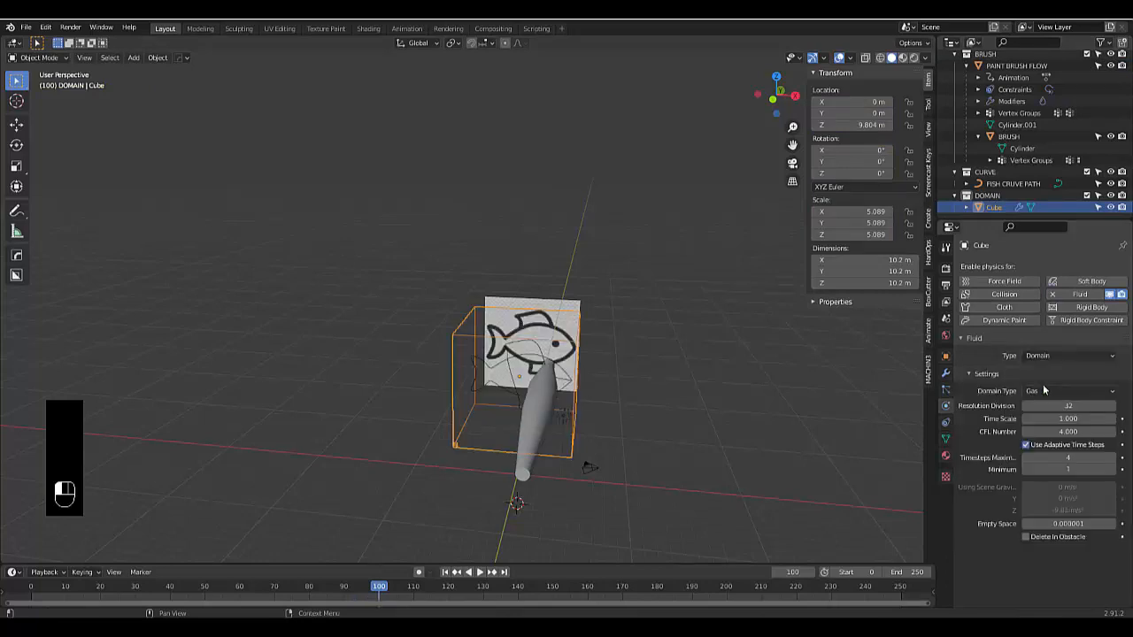
pyautogui.click(1052, 392)
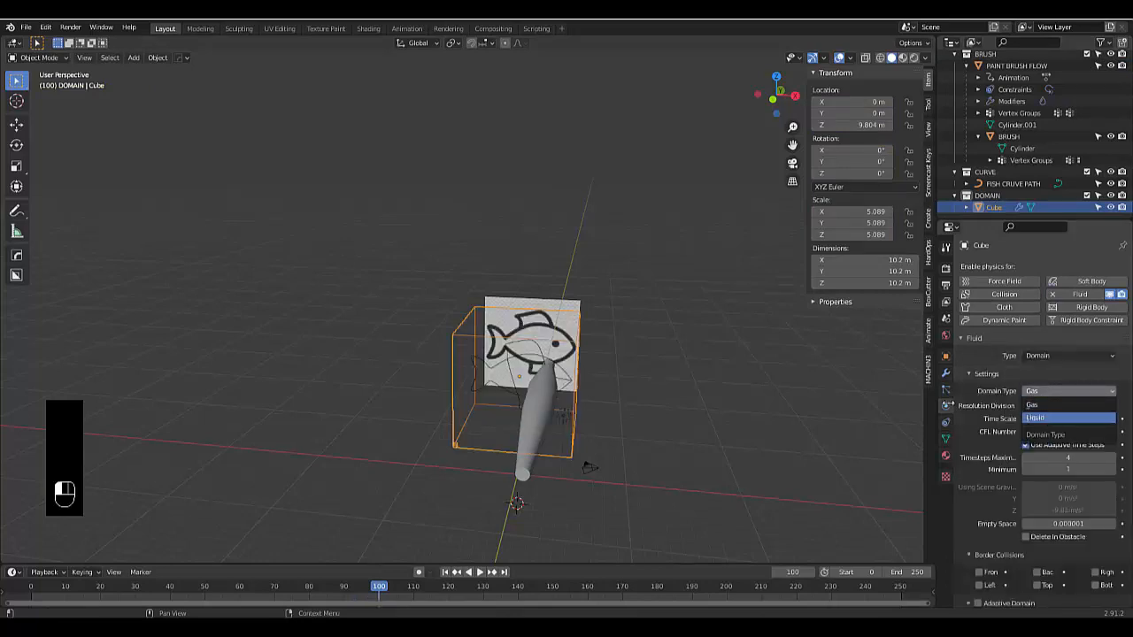
pyautogui.click(1048, 417)
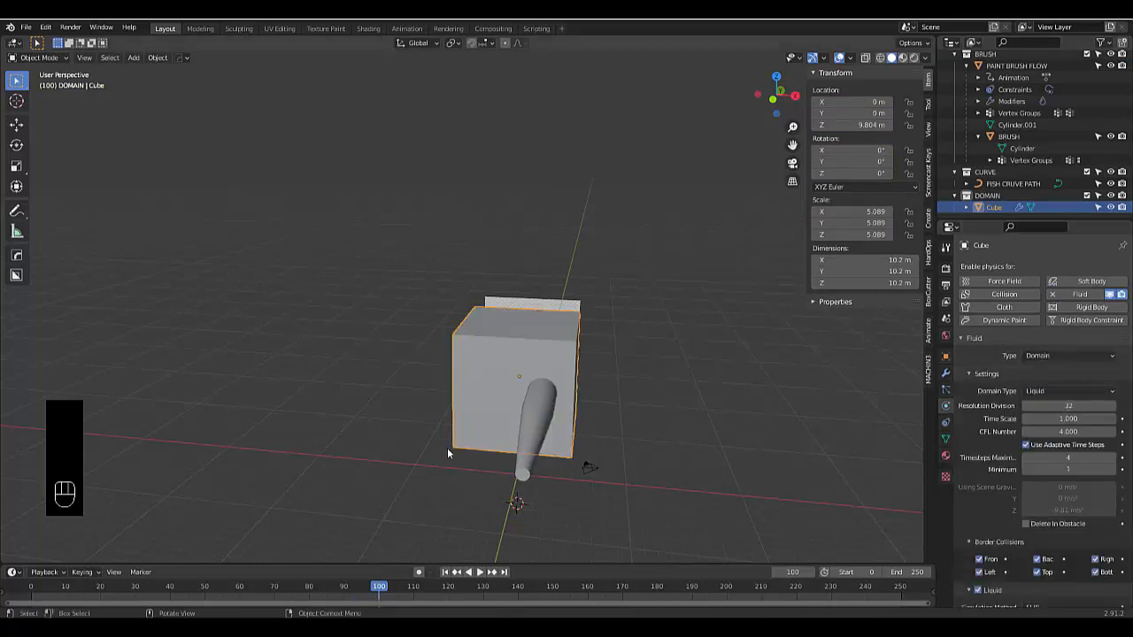
# Display the scene as wireframe in the front view and hide the BRUSH object
pyautogui.click(881, 60)
pyautogui.press('KP_1')
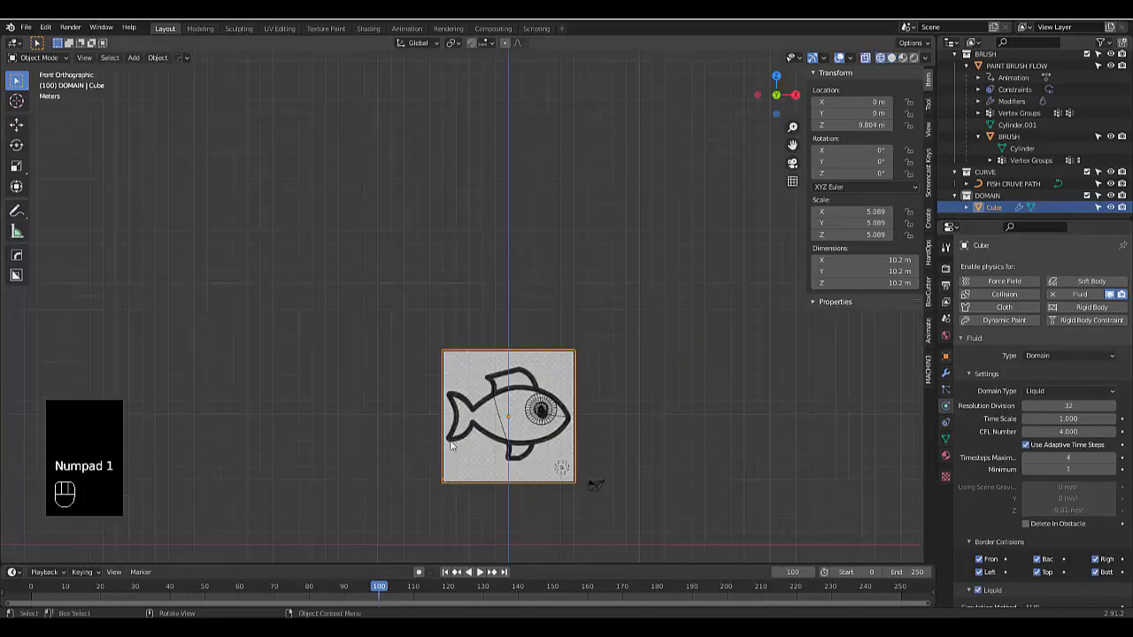
pyautogui.scroll(5, 517, 445)
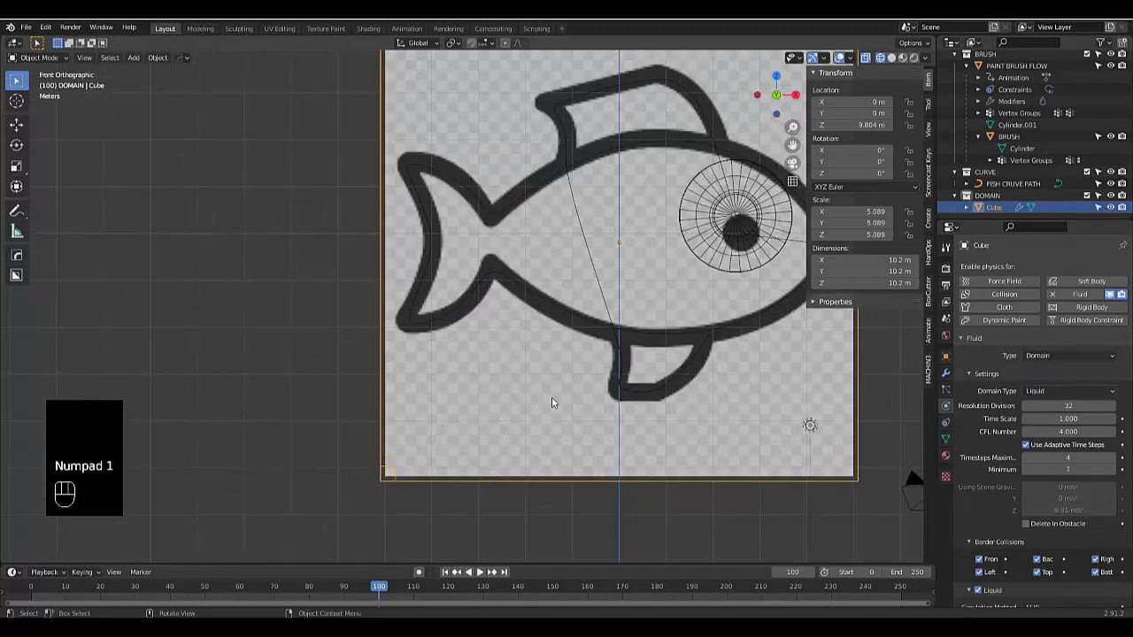
pyautogui.click(1110, 137)
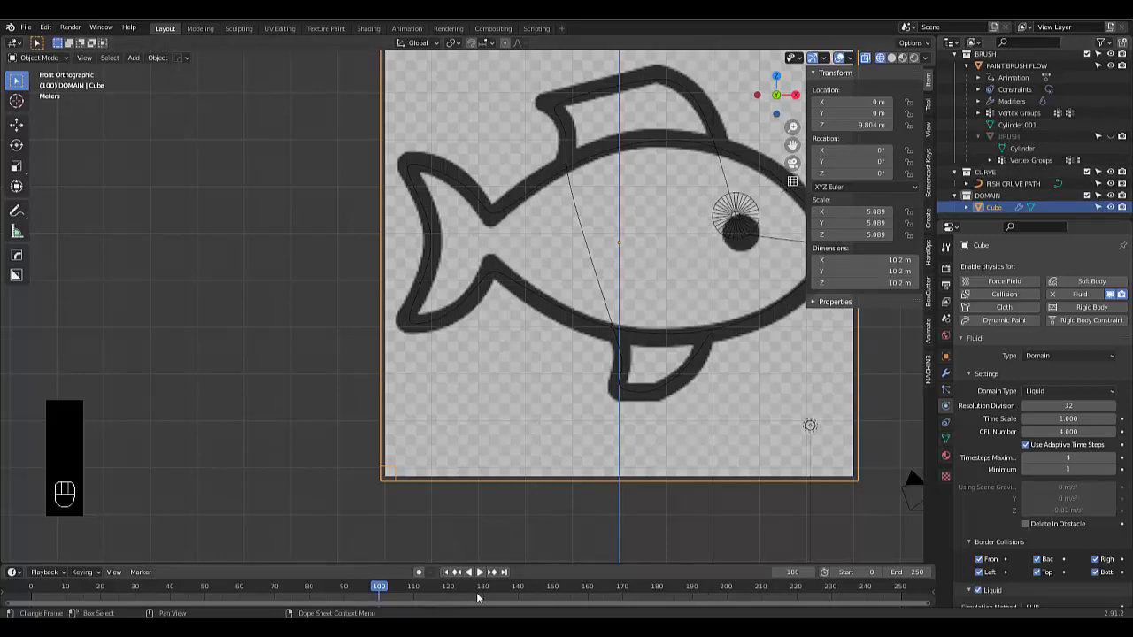
# Go to frame 1 and compare the PAINT BRUSH FLOW tip's size with the small resolution cube in the domain's corner
pyautogui.click(489, 595)
pyautogui.click(790, 571)
pyautogui.write('1')
pyautogui.press('Return')
pyautogui.scroll(5, 735, 330)
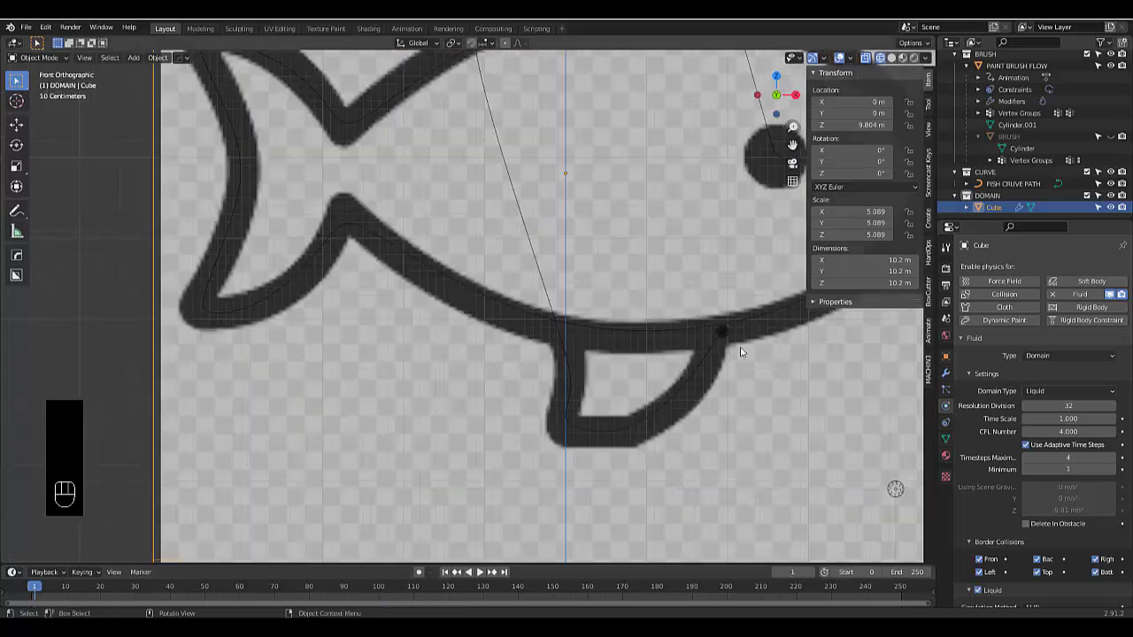
pyautogui.click(711, 322)
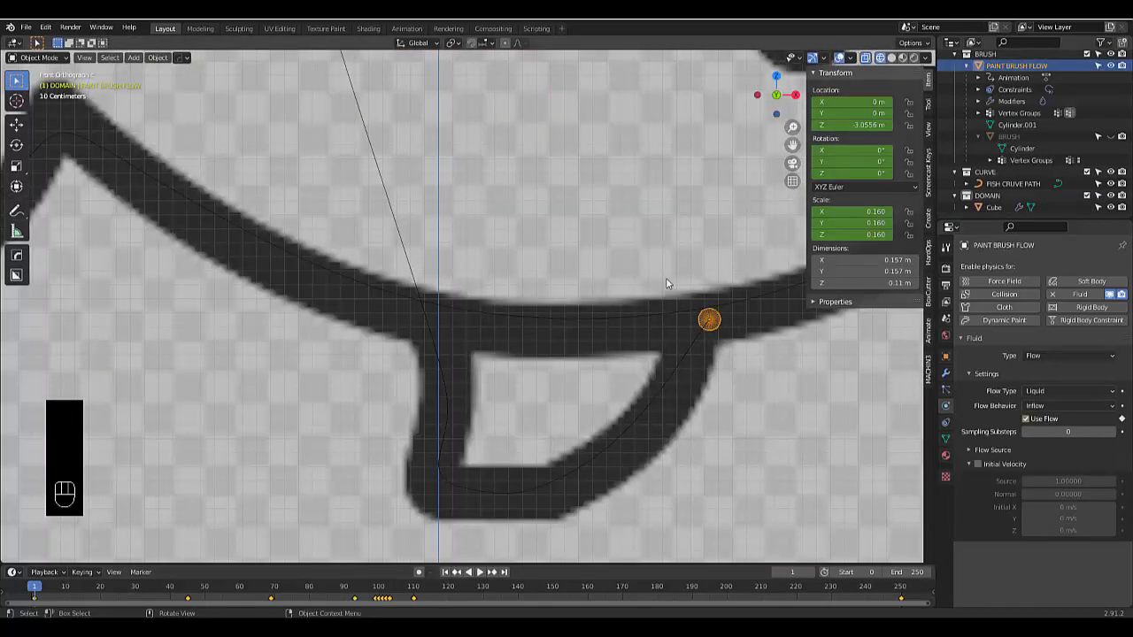
pyautogui.scroll(-5, 711, 322)
pyautogui.scroll(3, 422, 407)
pyautogui.scroll(-1, 426, 401)
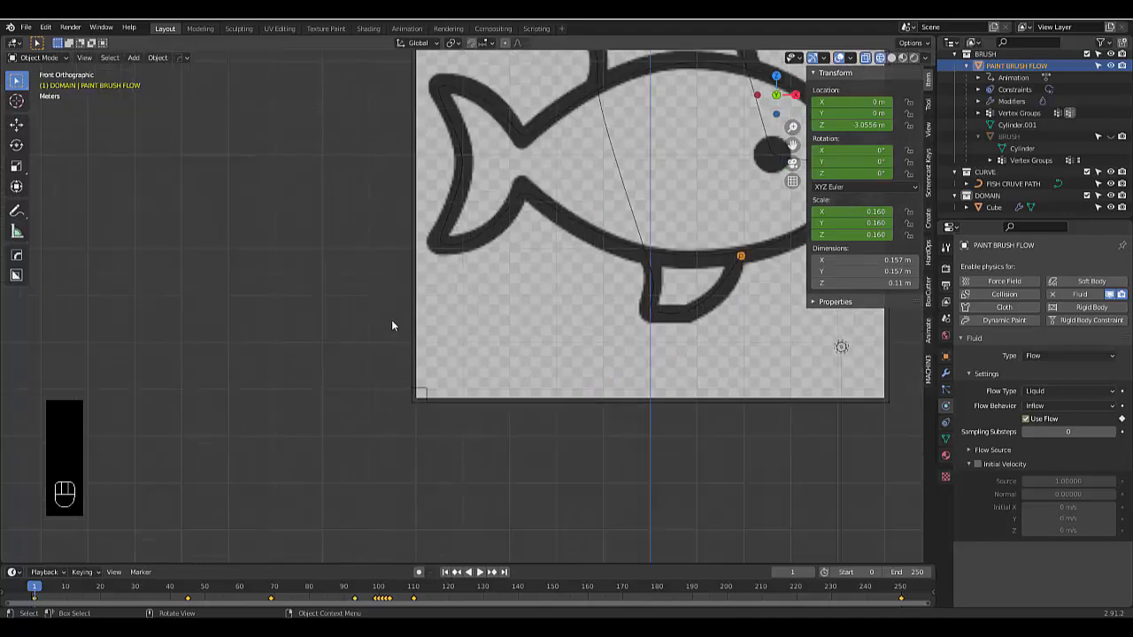
# Set the domain's Resolution Division to 100 and check its resolution cube against the size of the brush tip
pyautogui.click(410, 332)
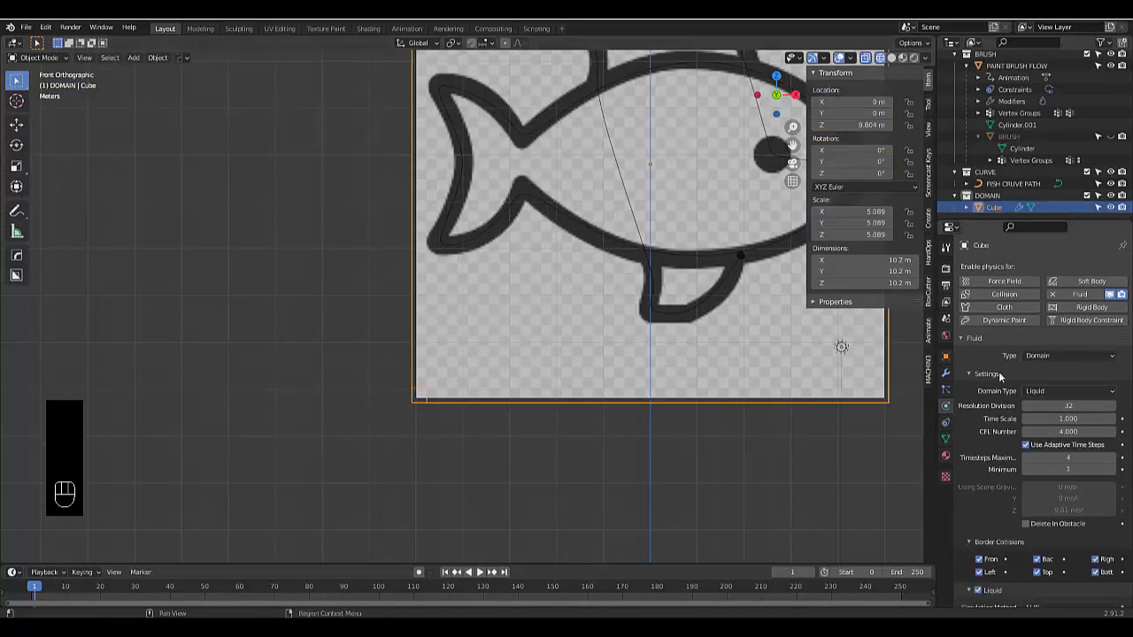
pyautogui.click(1064, 405)
pyautogui.write('100')
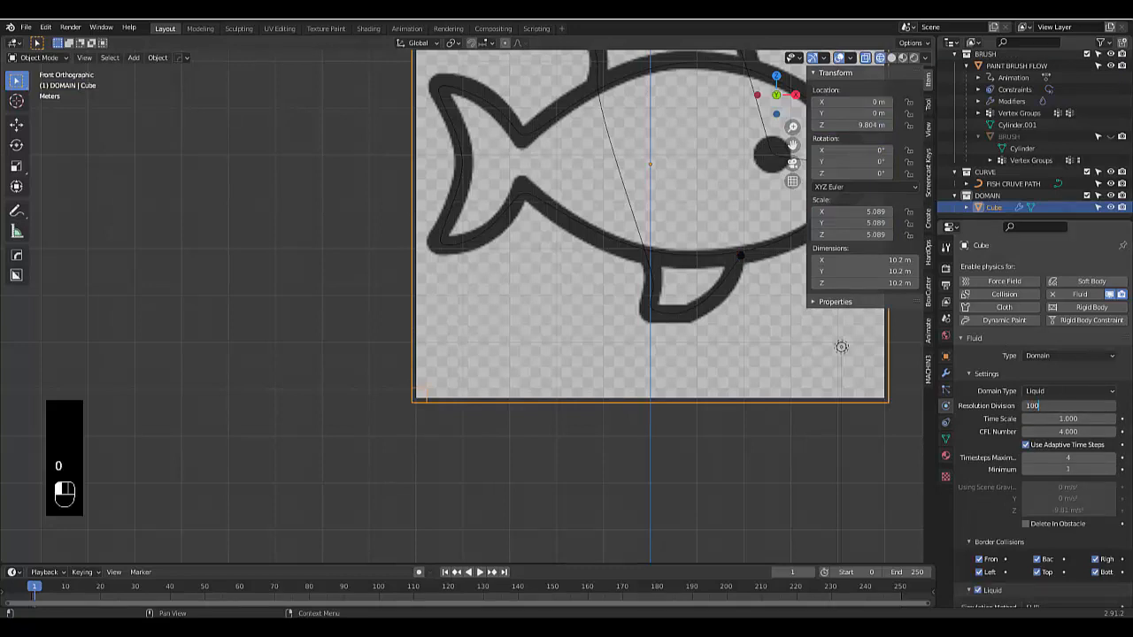
pyautogui.press('Return')
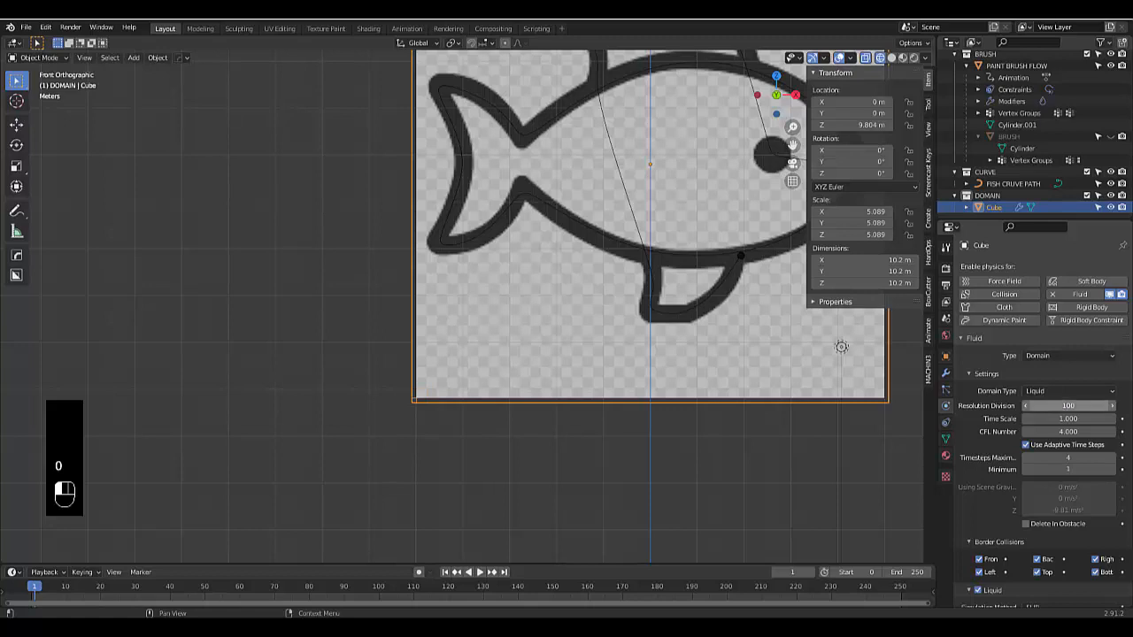
pyautogui.click(741, 257)
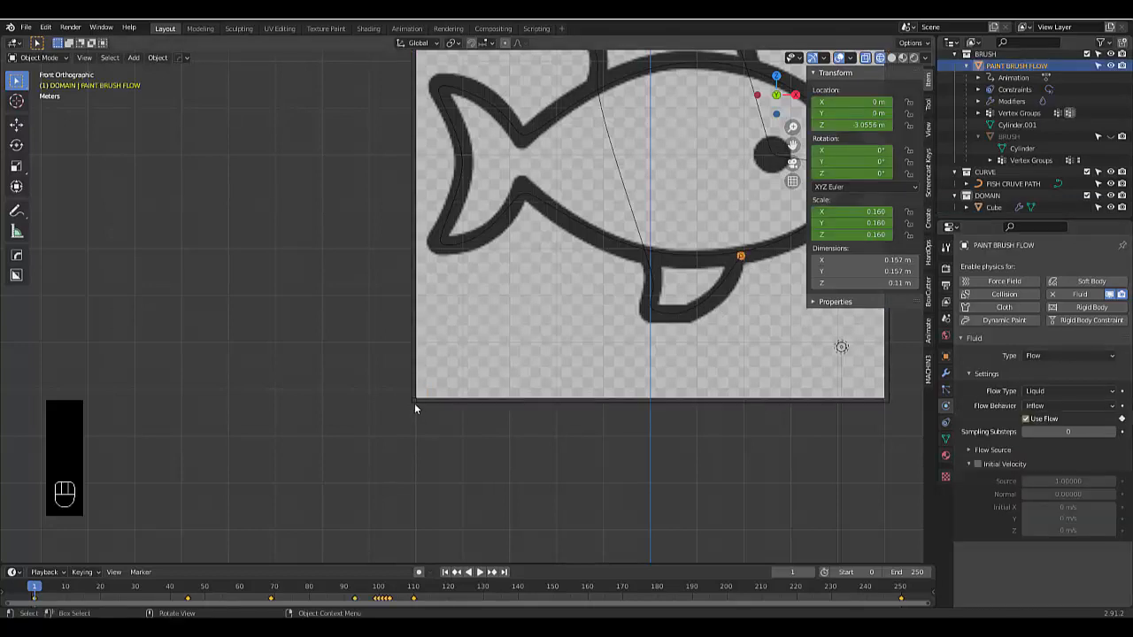
pyautogui.scroll(-4, 414, 403)
pyautogui.scroll(3, 477, 332)
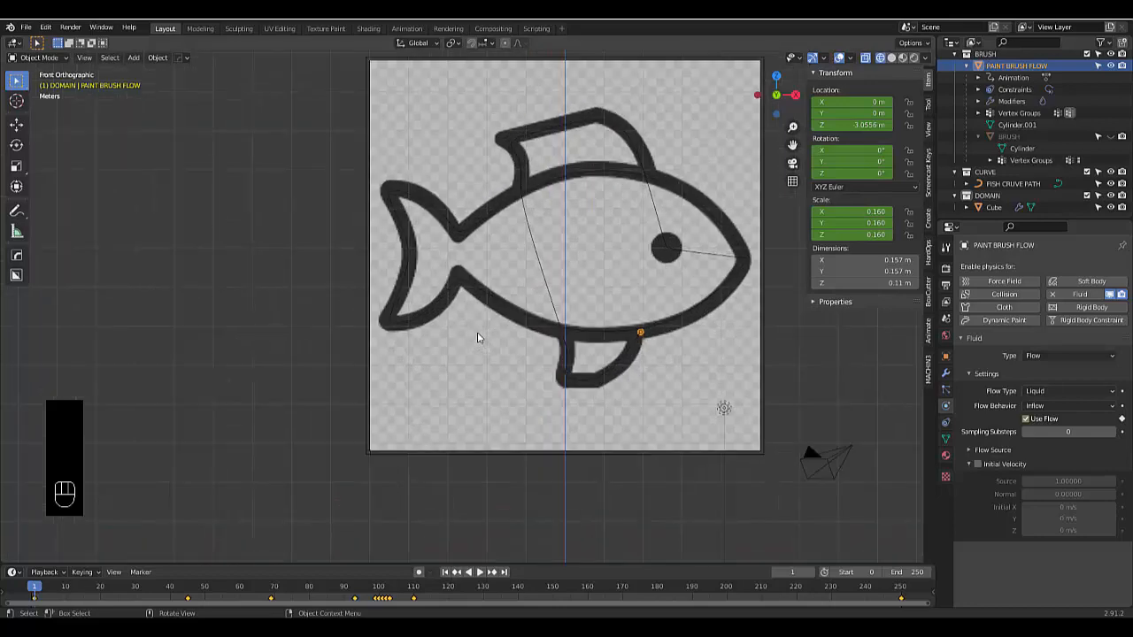
pyautogui.scroll(-1, 455, 407)
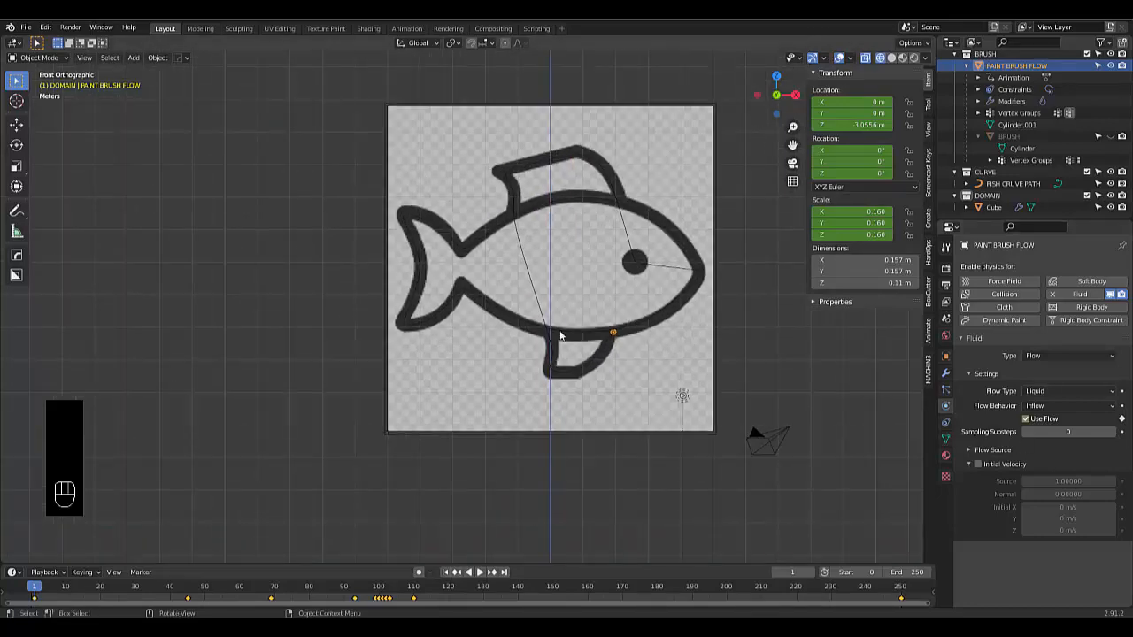
# Set the domain's fluid cache type to All and enable Is Resumable
pyautogui.click(384, 248)
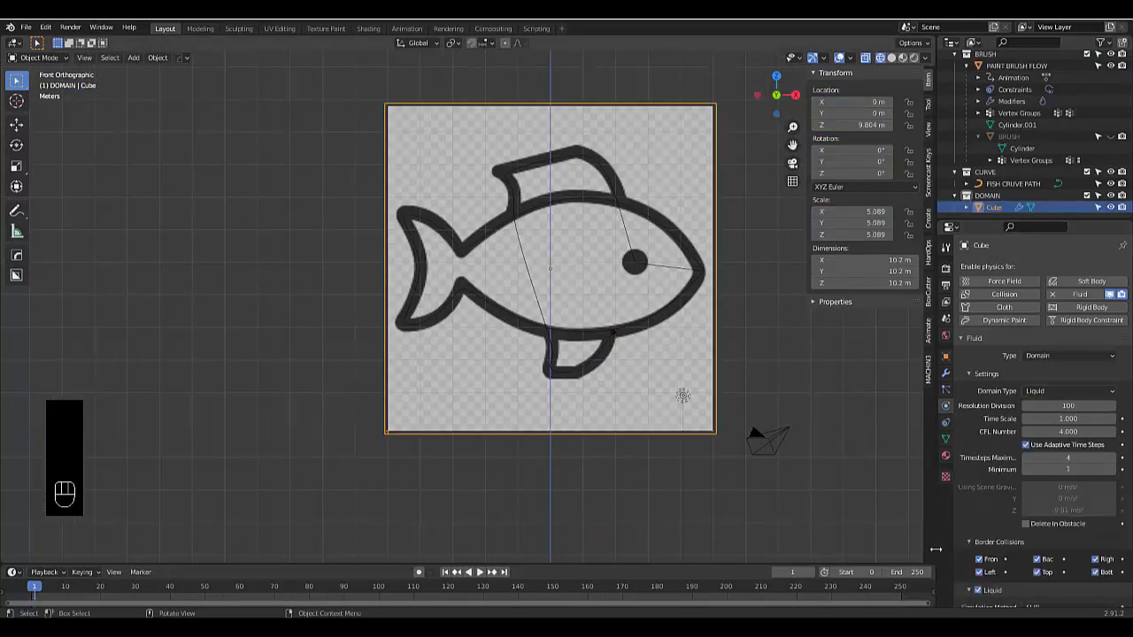
pyautogui.scroll(-8, 1007, 466)
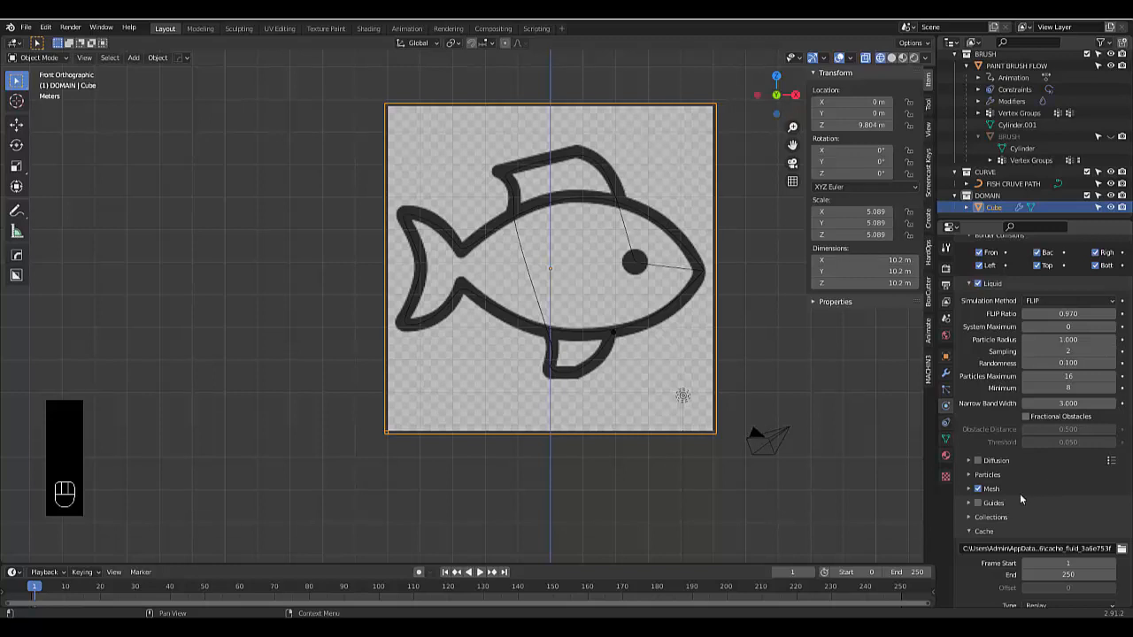
pyautogui.scroll(-3, 1019, 493)
pyautogui.click(1055, 516)
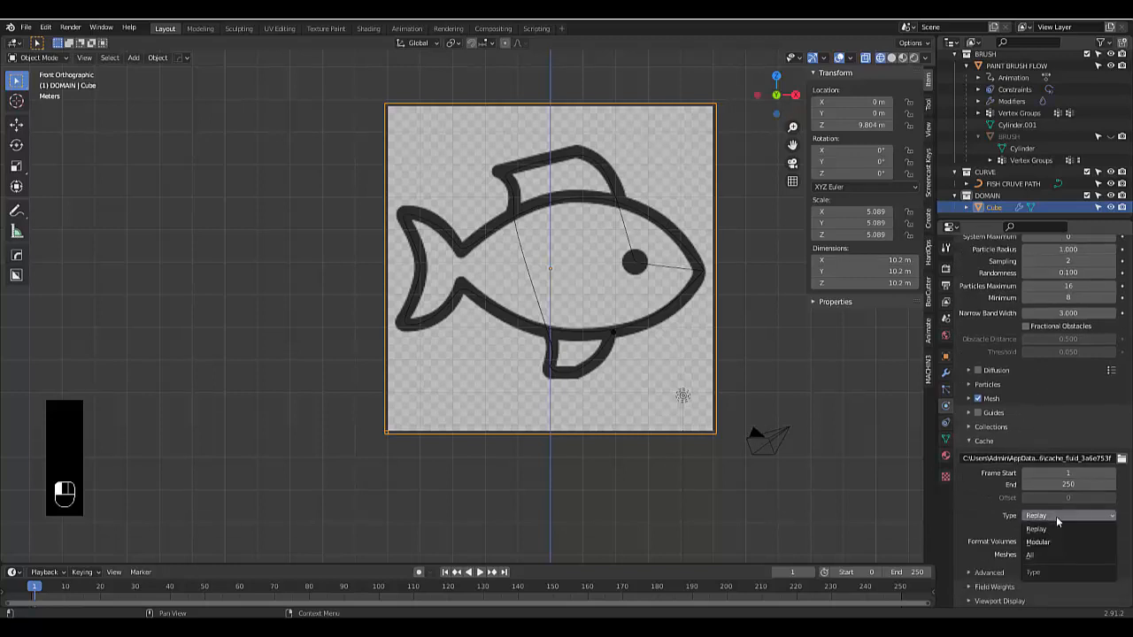
pyautogui.click(1031, 555)
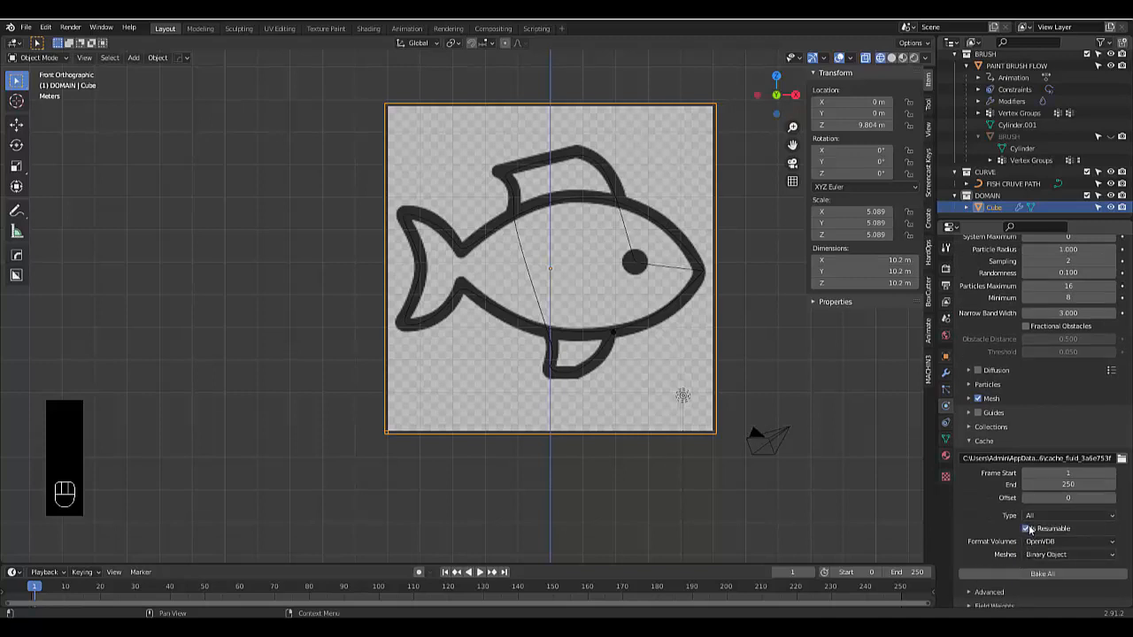
pyautogui.scroll(2, 1034, 142)
pyautogui.scroll(-2, 1029, 146)
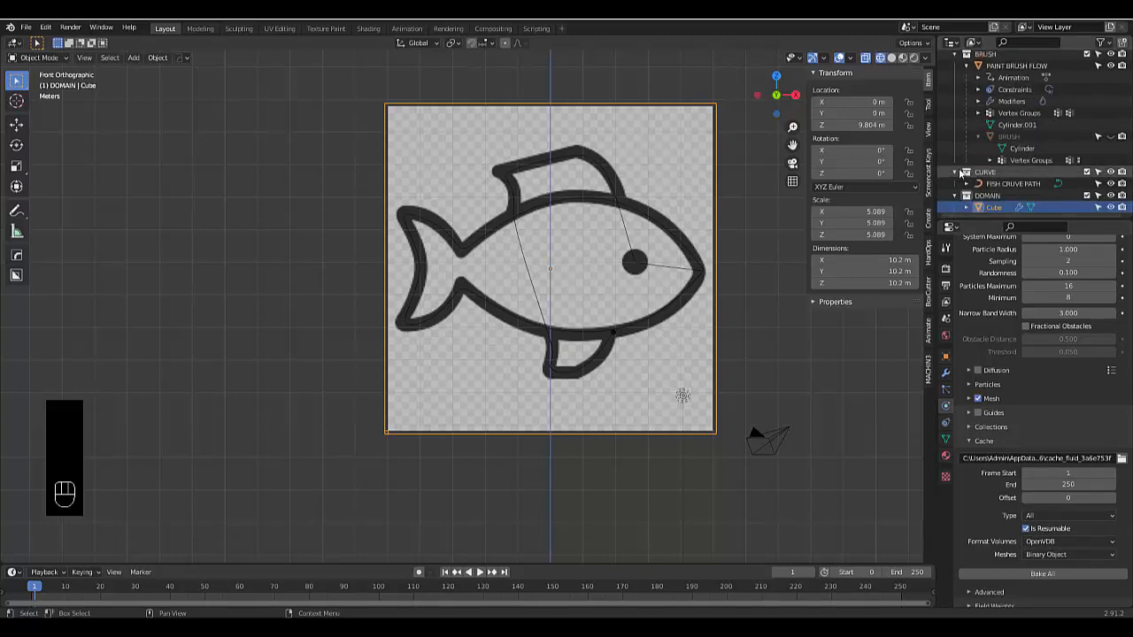
# Collapse the contents of the Collection, BRUSH, CURVE and DOMAIN collections
pyautogui.scroll(3, 949, 138)
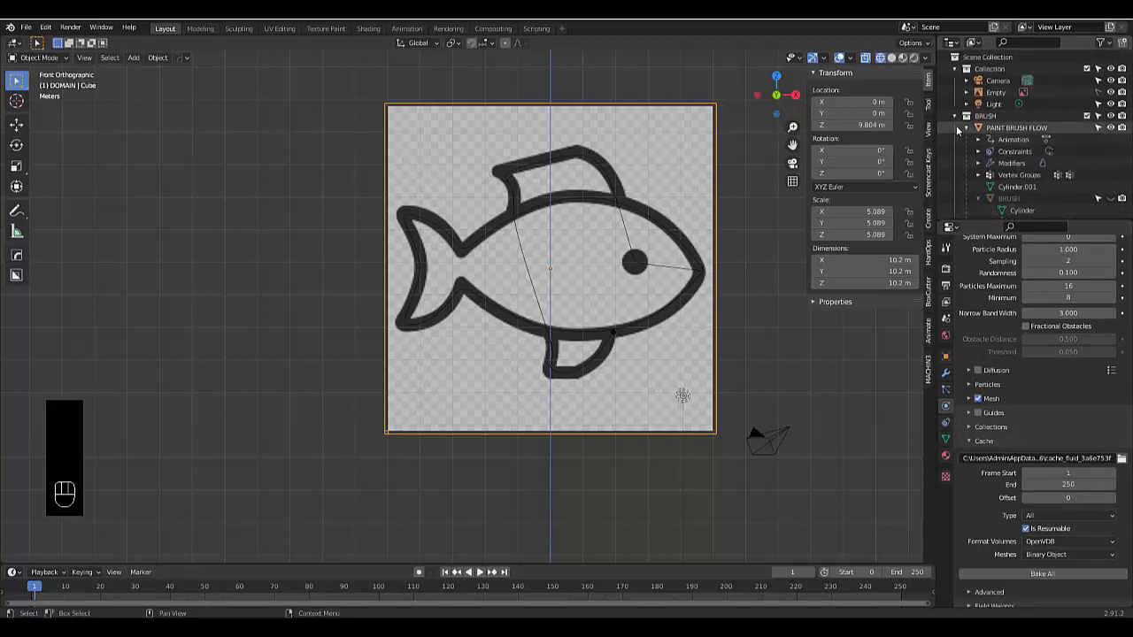
pyautogui.click(955, 115)
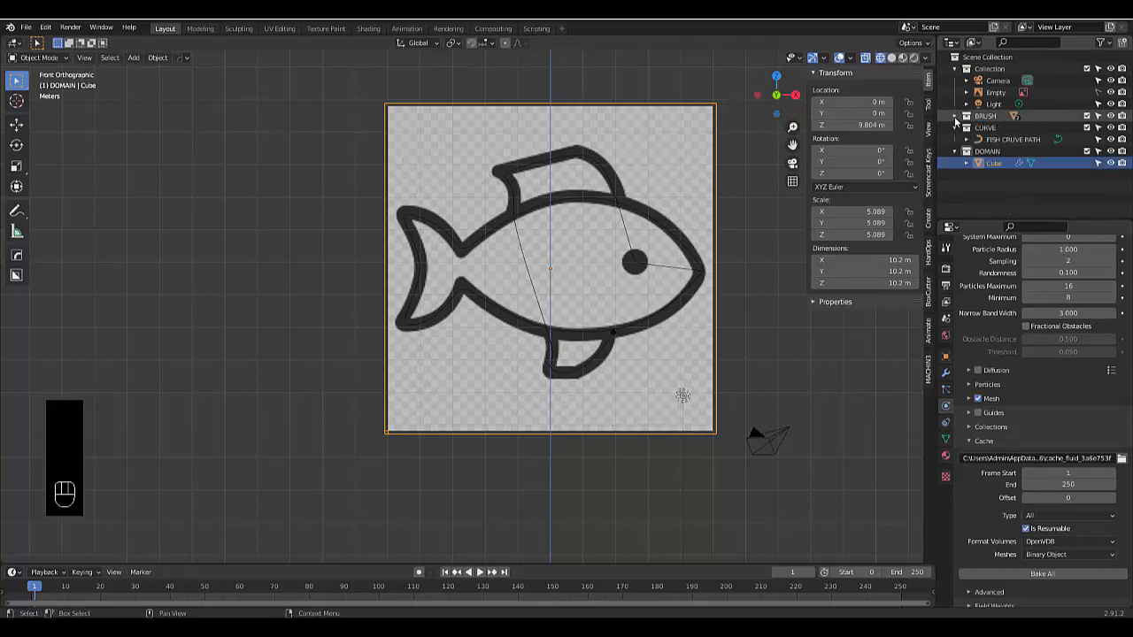
pyautogui.click(955, 116)
pyautogui.click(955, 117)
pyautogui.click(955, 68)
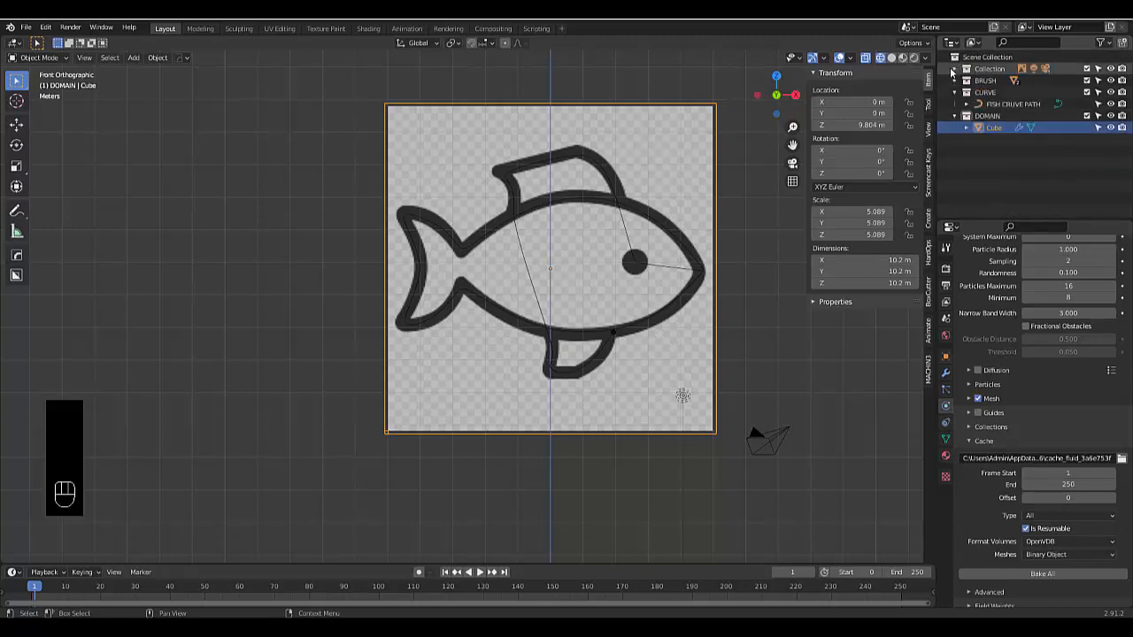
pyautogui.click(955, 92)
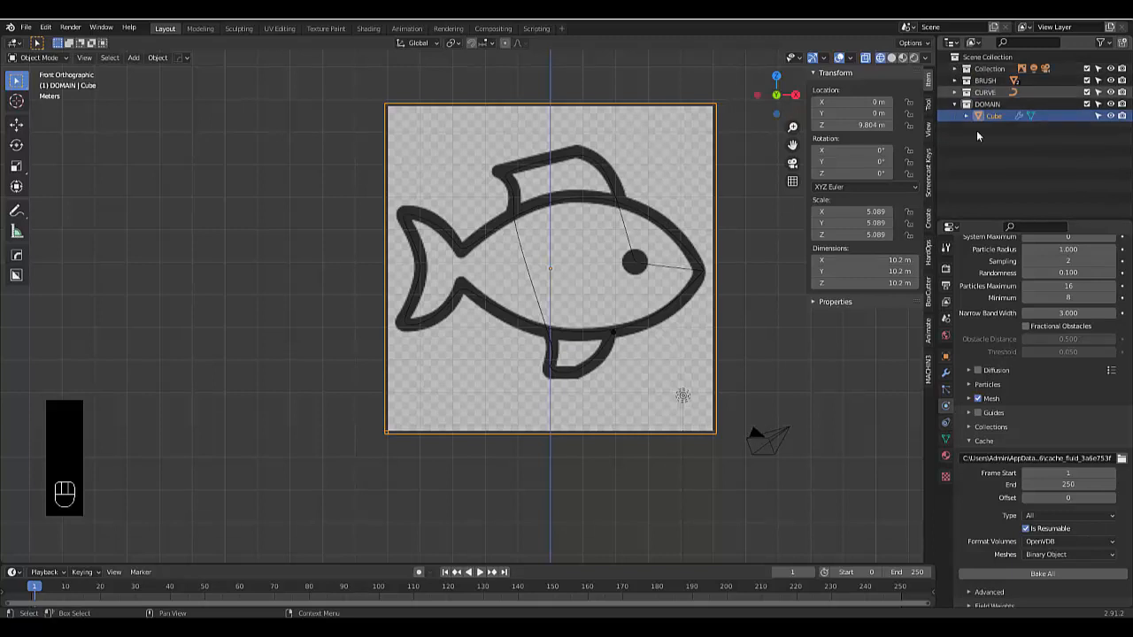
pyautogui.click(961, 104)
# Create a new scene collection and name it ERASER
pyautogui.rightClick(978, 156)
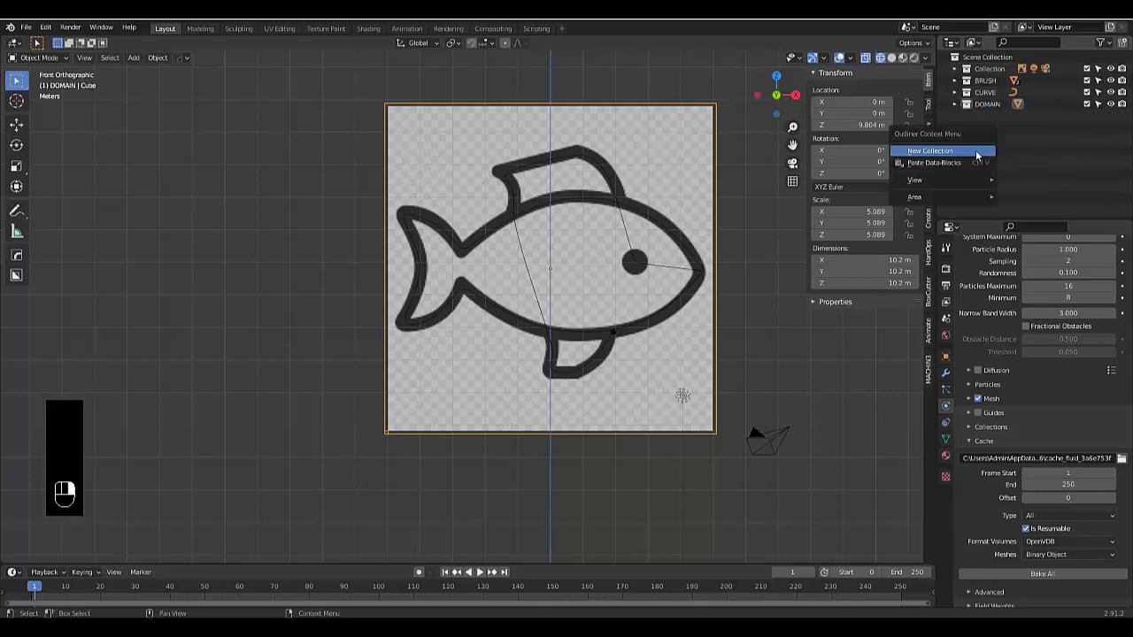
pyautogui.click(973, 151)
pyautogui.doubleClick(987, 116)
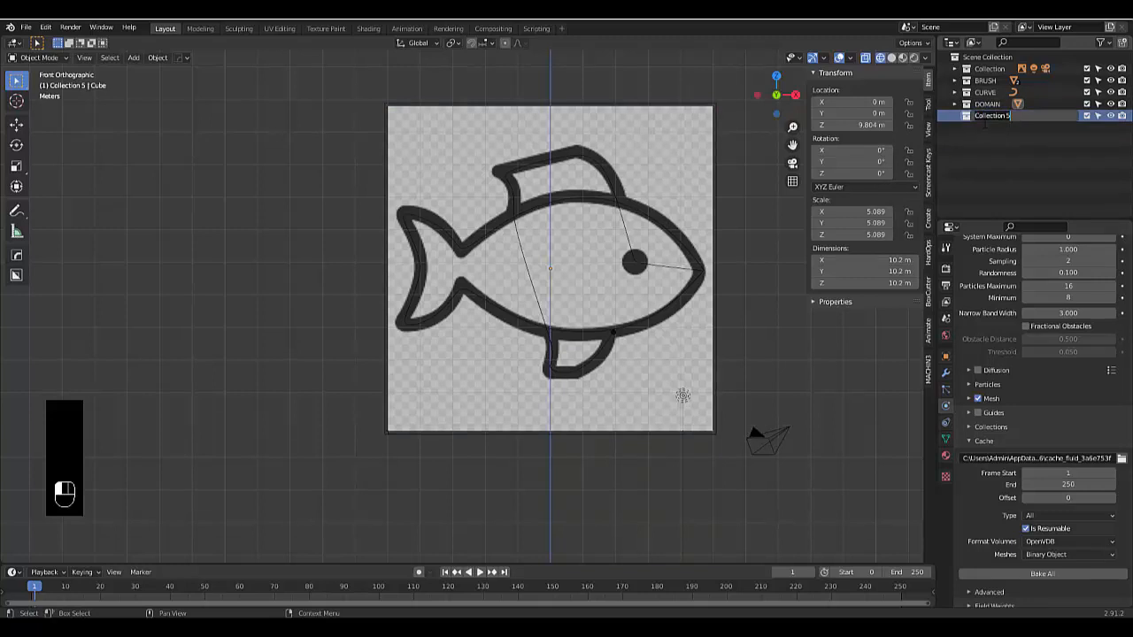
pyautogui.write('CR')
pyautogui.press('Return')
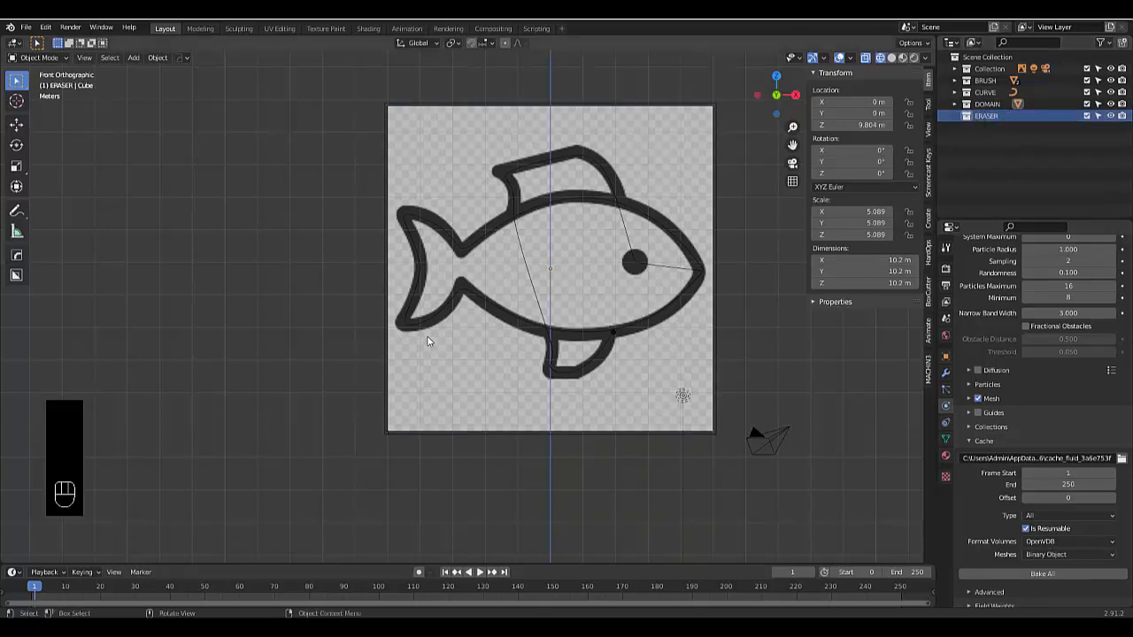
# Duplicate the domain cube in place and flatten the copy along Z into a slab about 0.79 m high
pyautogui.hotkey('shift', 'a')
pyautogui.moveTo(427, 338)
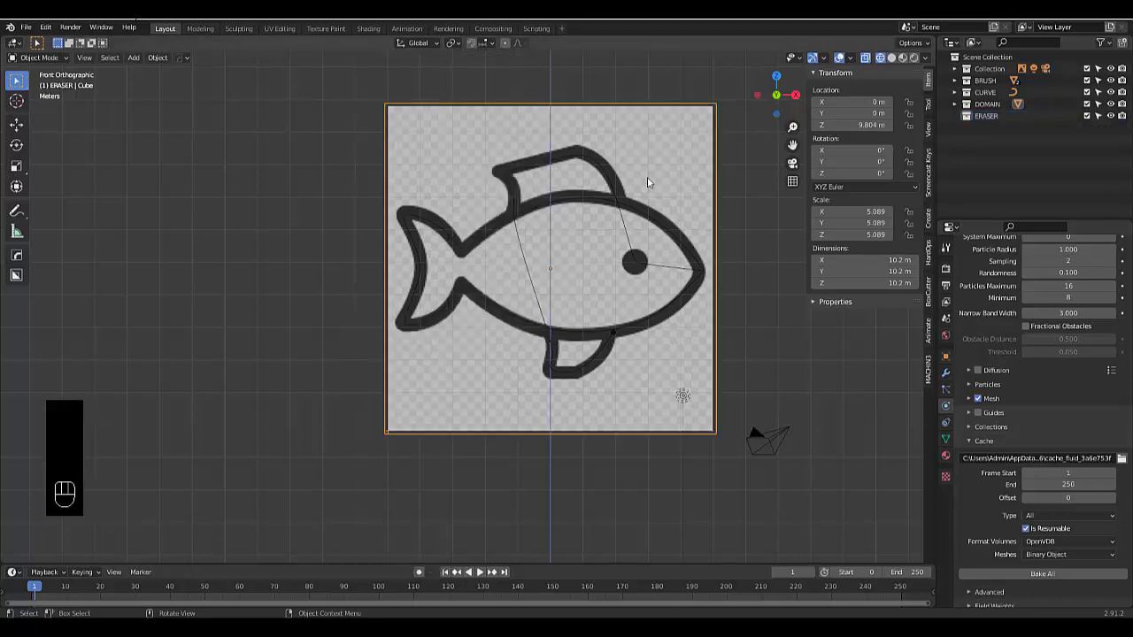
pyautogui.hotkey('shift', 'd')
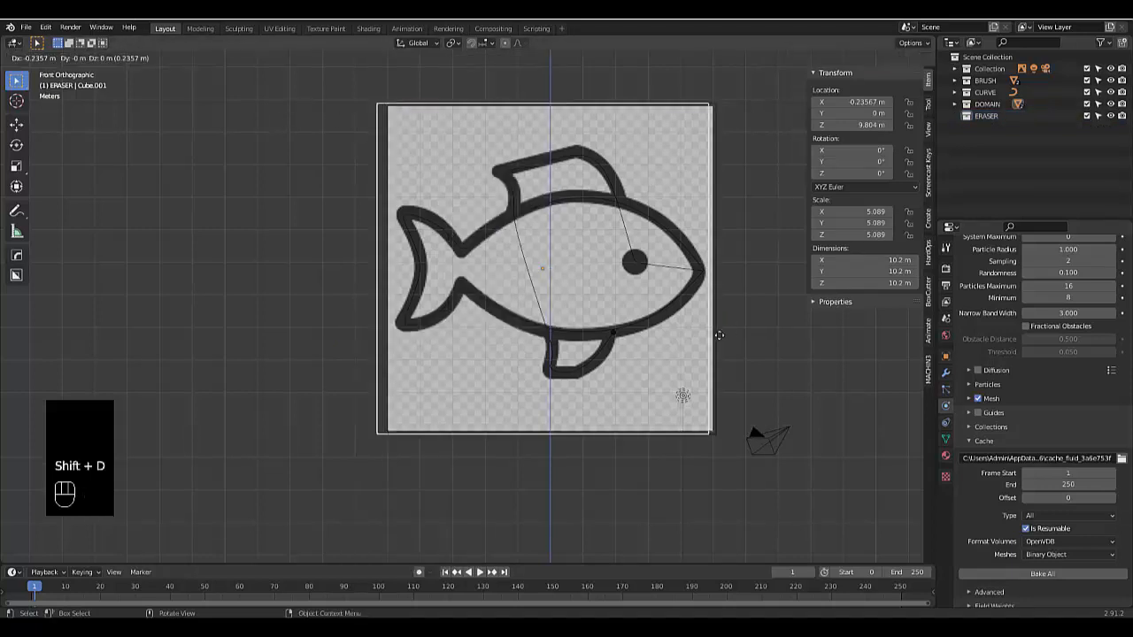
pyautogui.rightClick(622, 263)
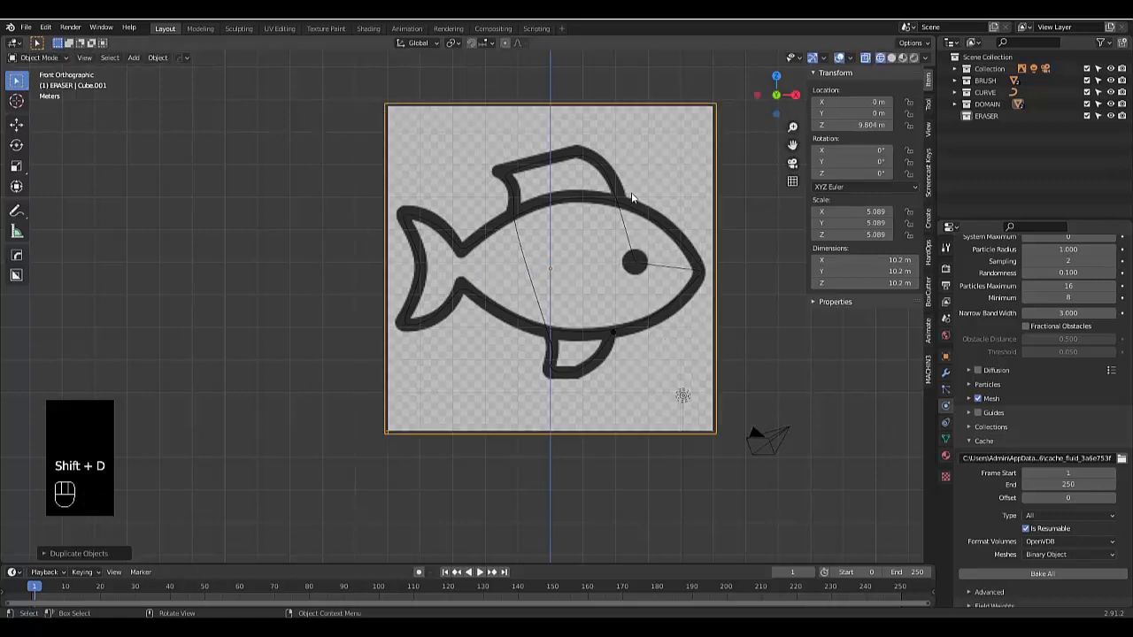
pyautogui.press('s')
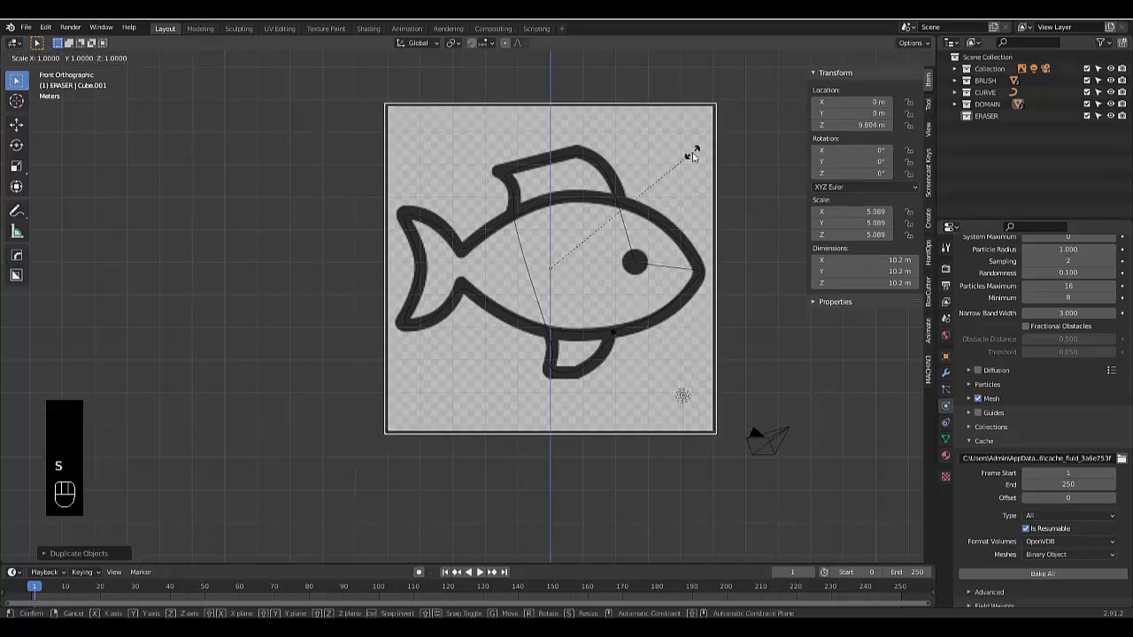
pyautogui.press('z')
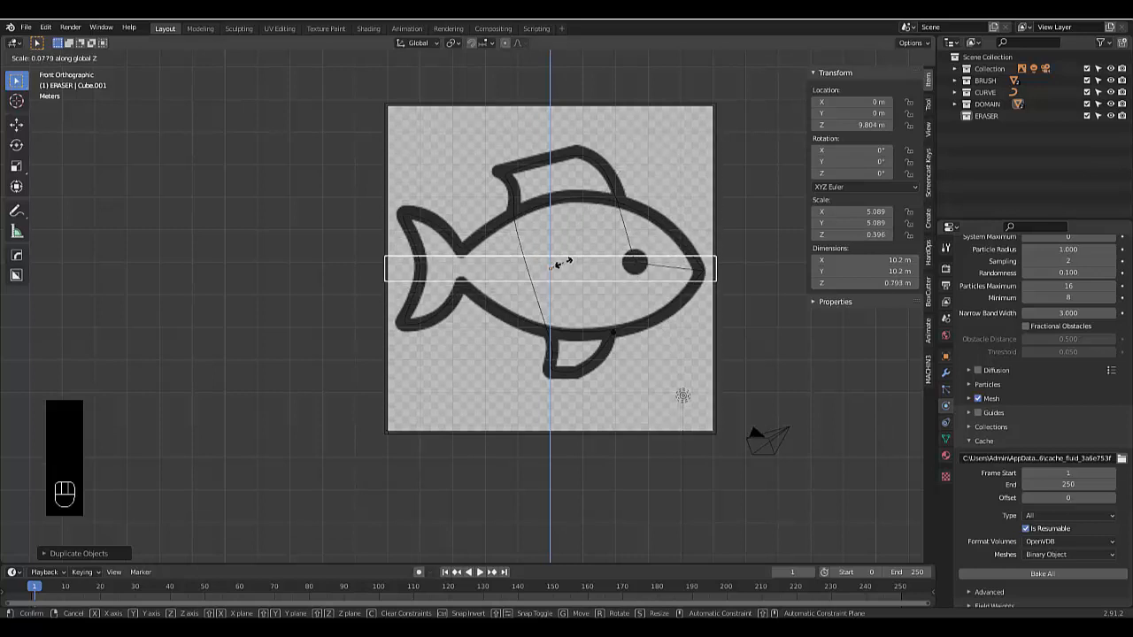
pyautogui.click(563, 263)
# Scale the flattened slab in X and Y only, to about 9.76 m wide and deep, to fit inside the domain
pyautogui.press('s')
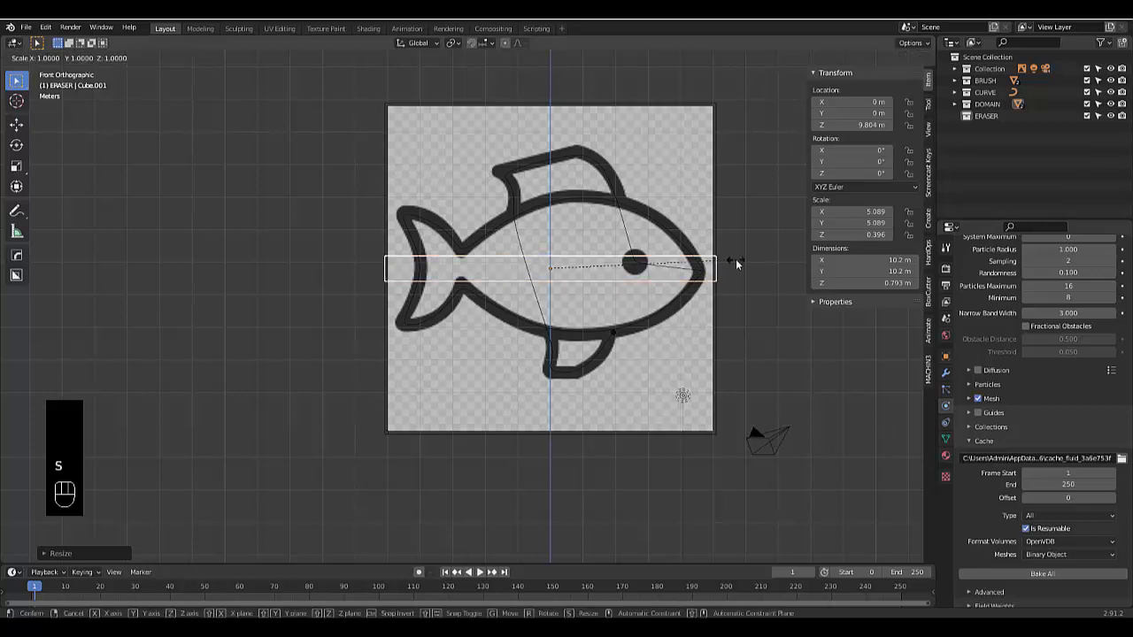
pyautogui.hotkey('shift', 'z')
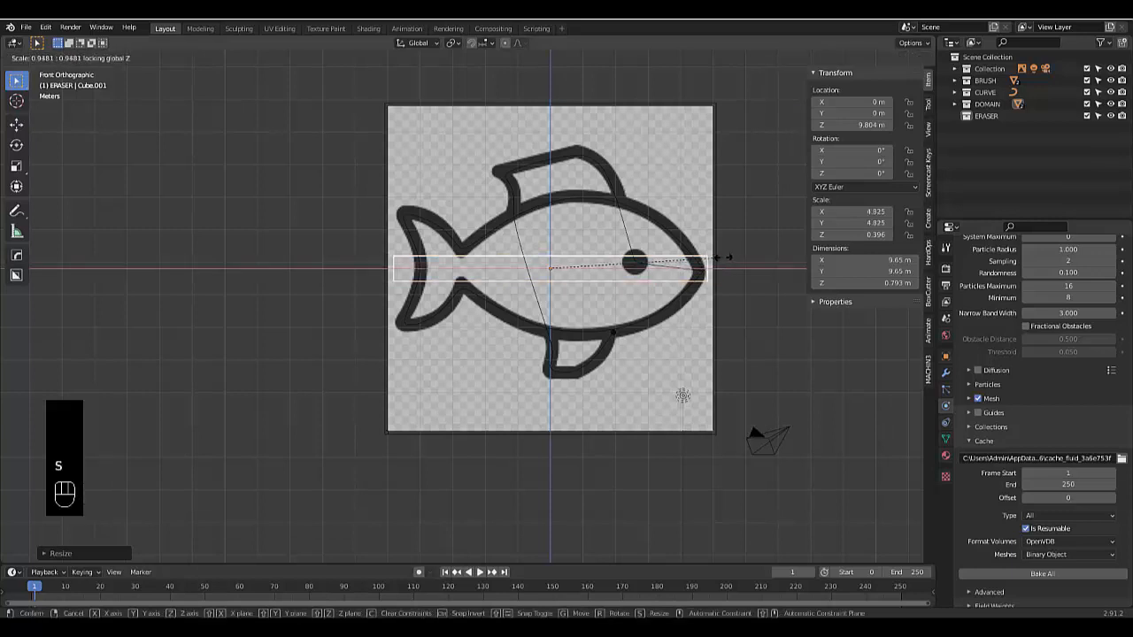
pyautogui.click(723, 257)
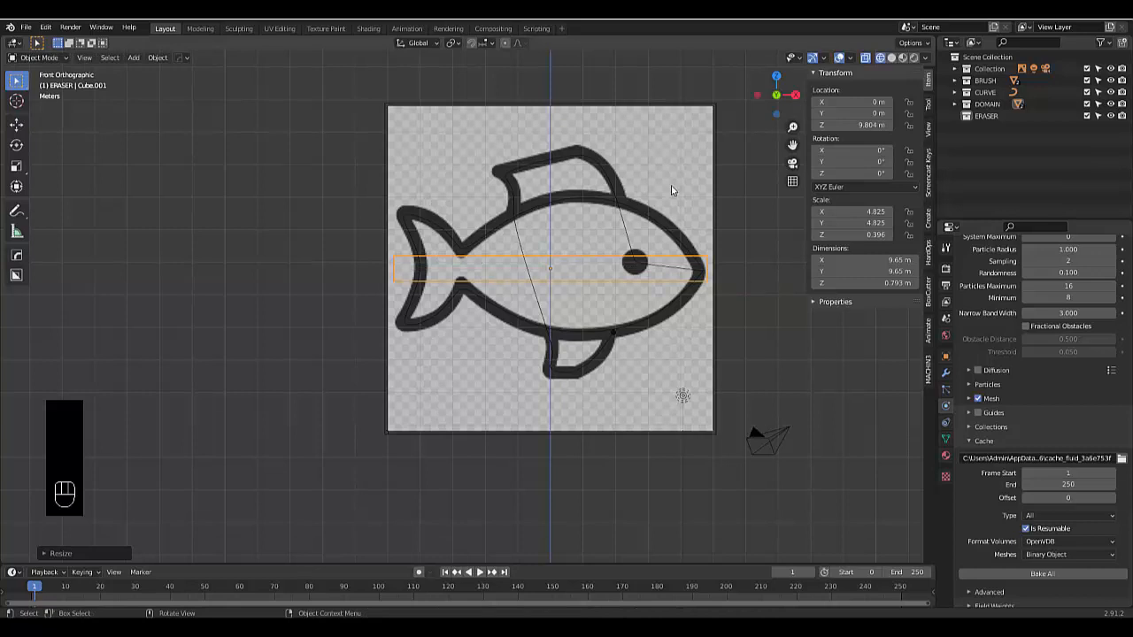
pyautogui.press('s')
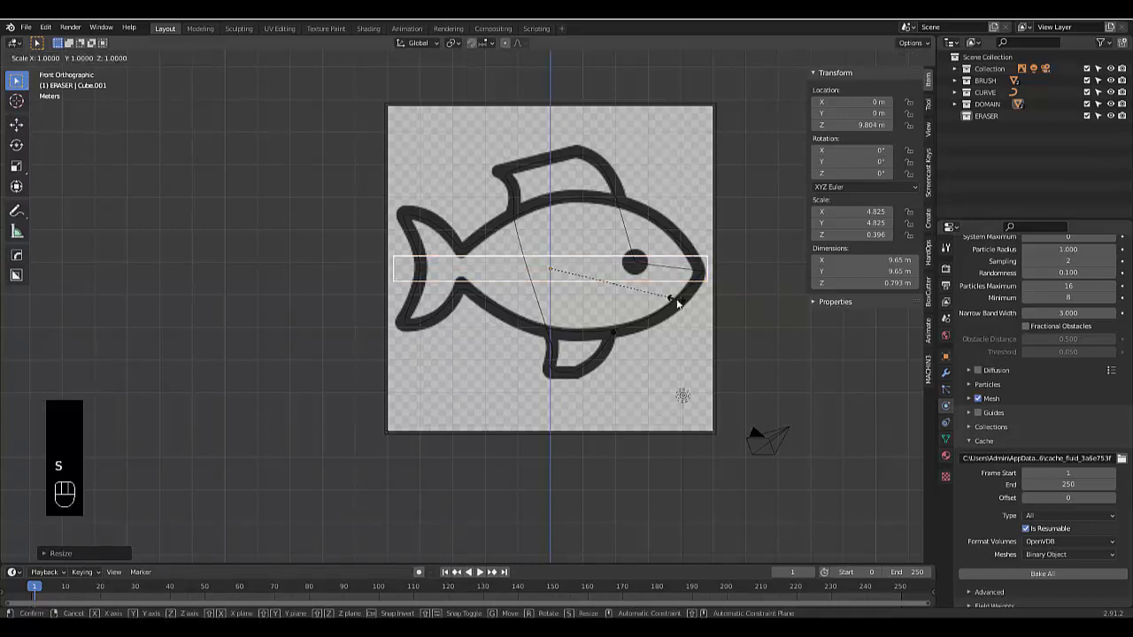
pyautogui.hotkey('shift', 'z')
pyautogui.click(683, 305)
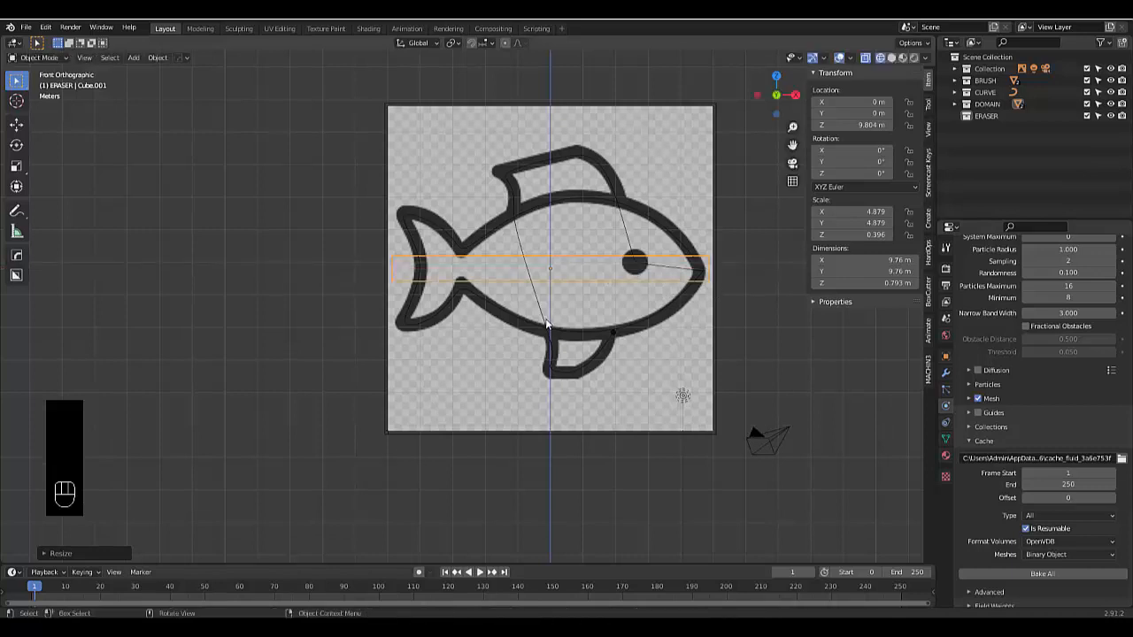
# Move the slab up along Z to about 14.26 m, near the top inside of the domain
pyautogui.press('g')
pyautogui.press('z')
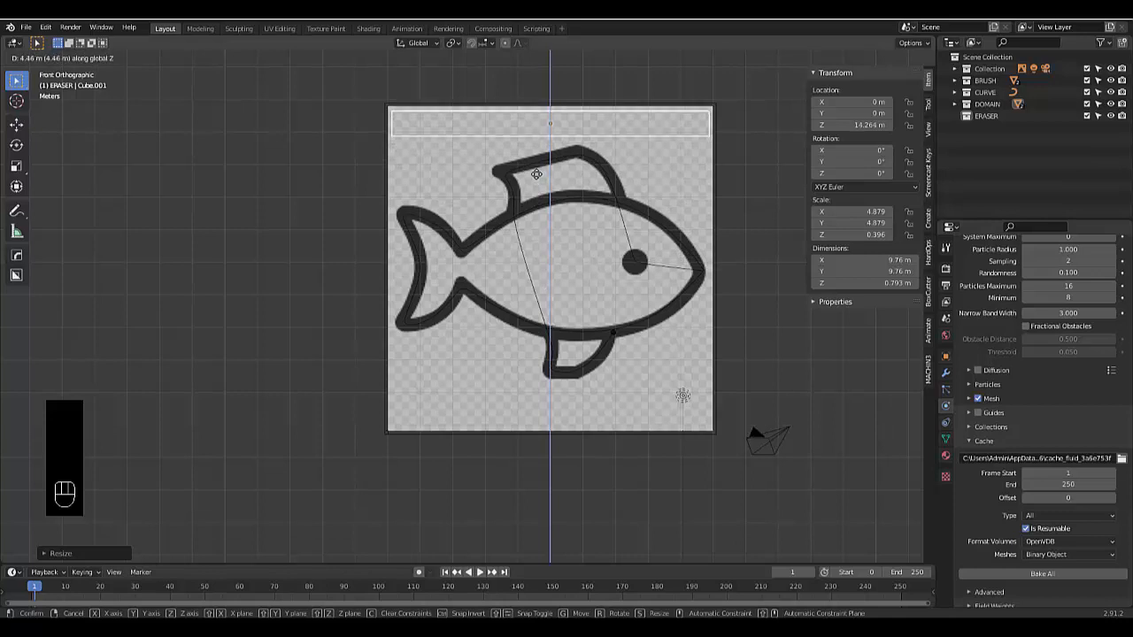
pyautogui.click(537, 177)
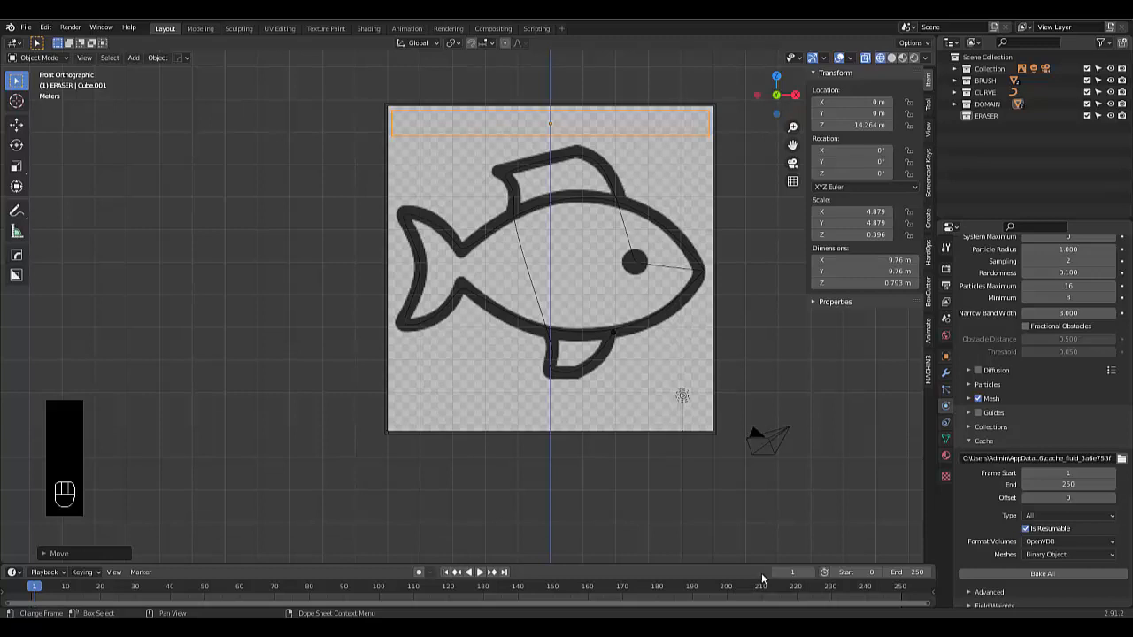
# Set the scene's end frame to 300
pyautogui.click(896, 572)
pyautogui.write('300')
pyautogui.press('Return')
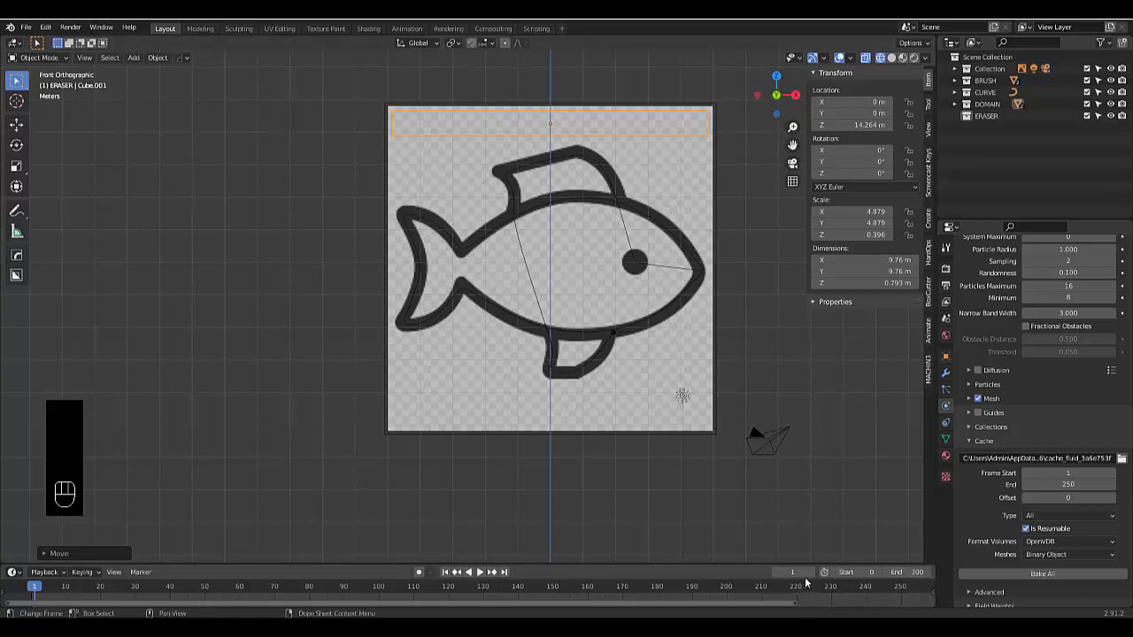
# Insert a Location, Rotation & Scale keyframe for the slab at frame 200
pyautogui.click(777, 571)
pyautogui.write('200')
pyautogui.press('Return')
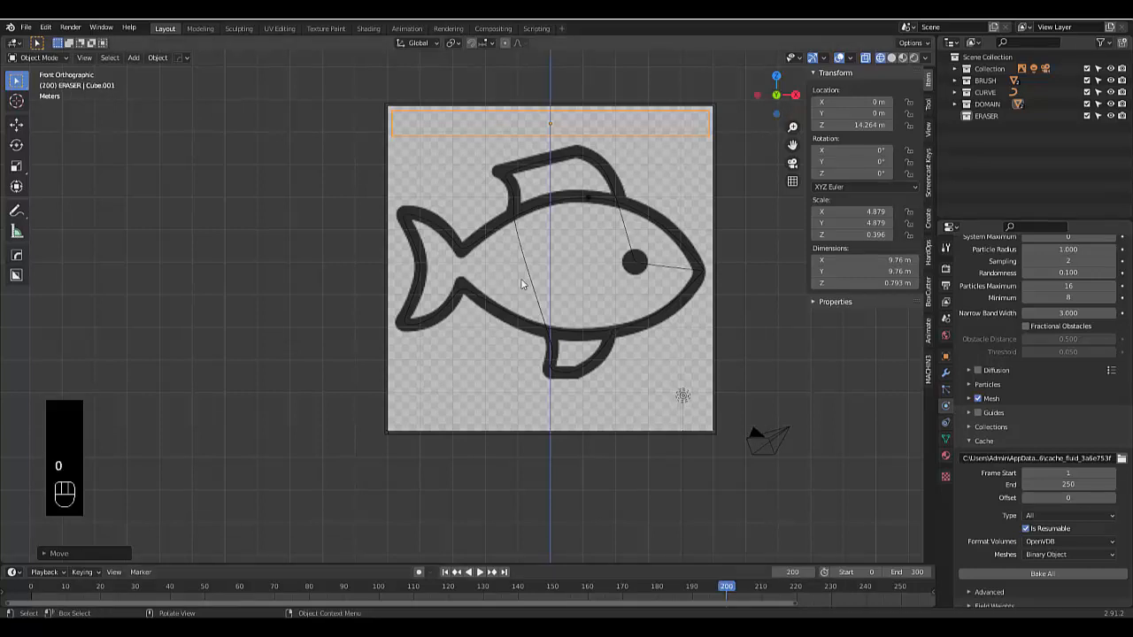
pyautogui.press('i')
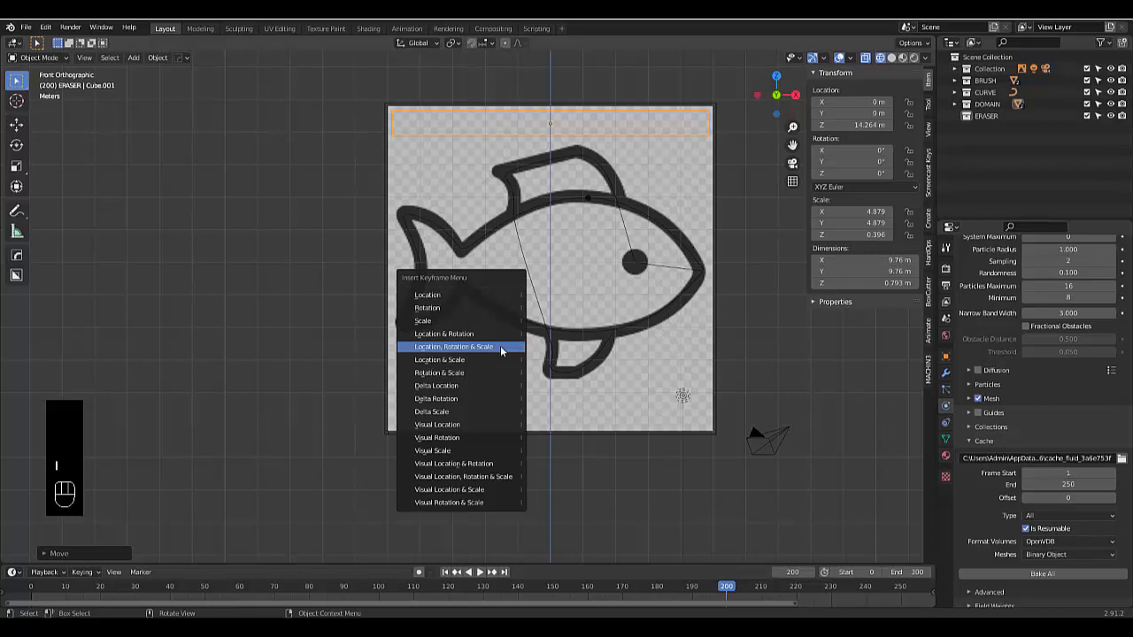
pyautogui.click(500, 347)
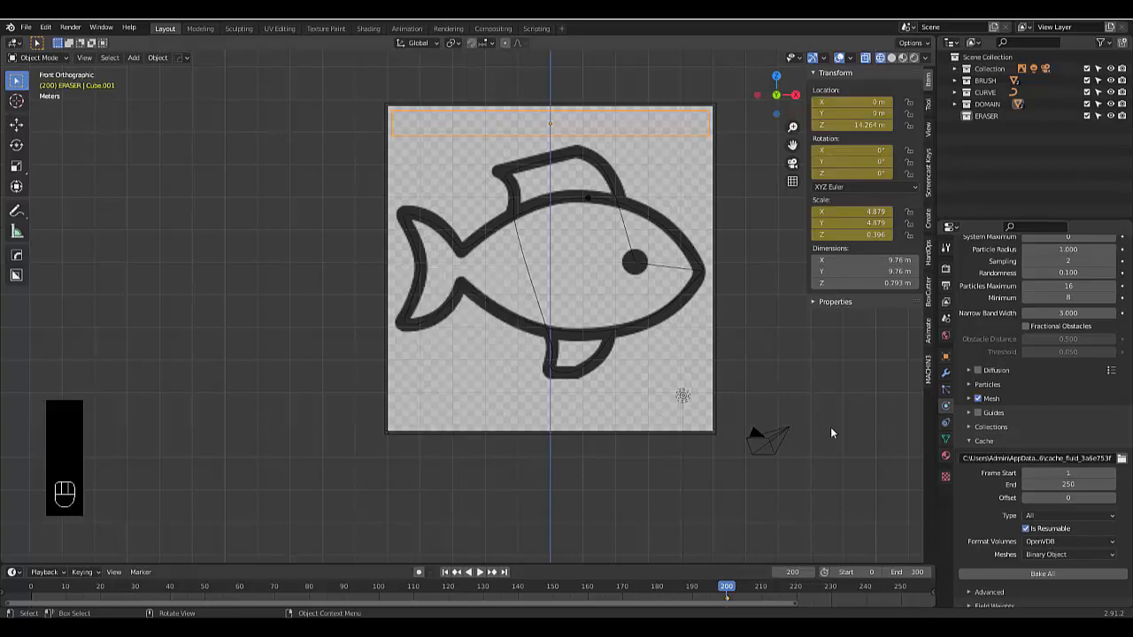
# Insert a Location, Rotation & Scale keyframe for the slab at frame 250, keeping the same raised position
pyautogui.click(794, 573)
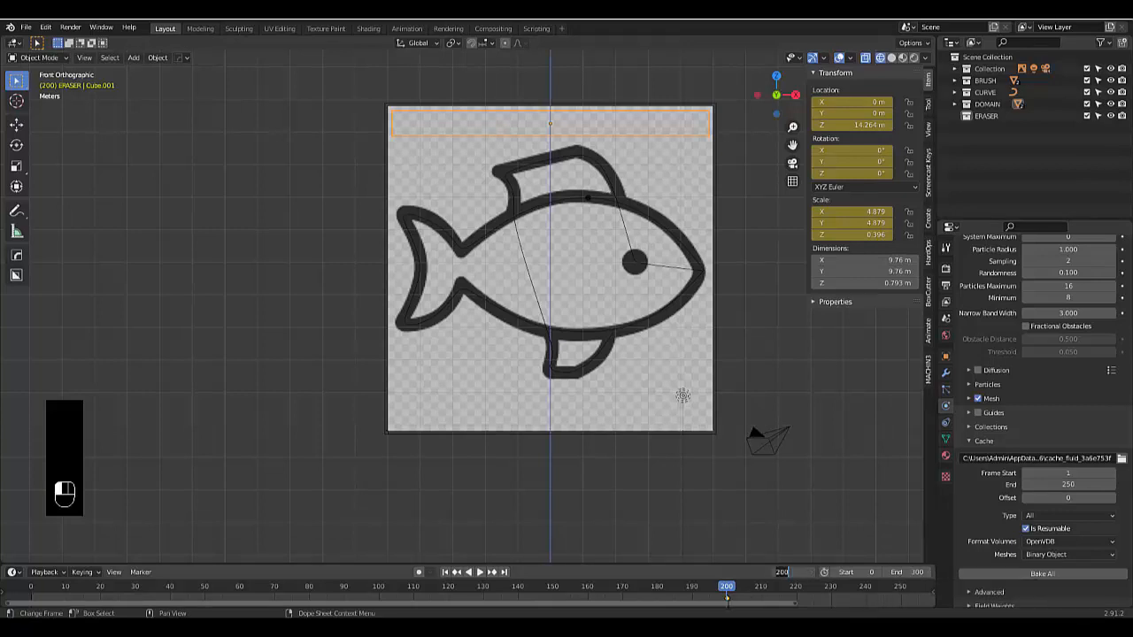
pyautogui.write('250')
pyautogui.press('Return')
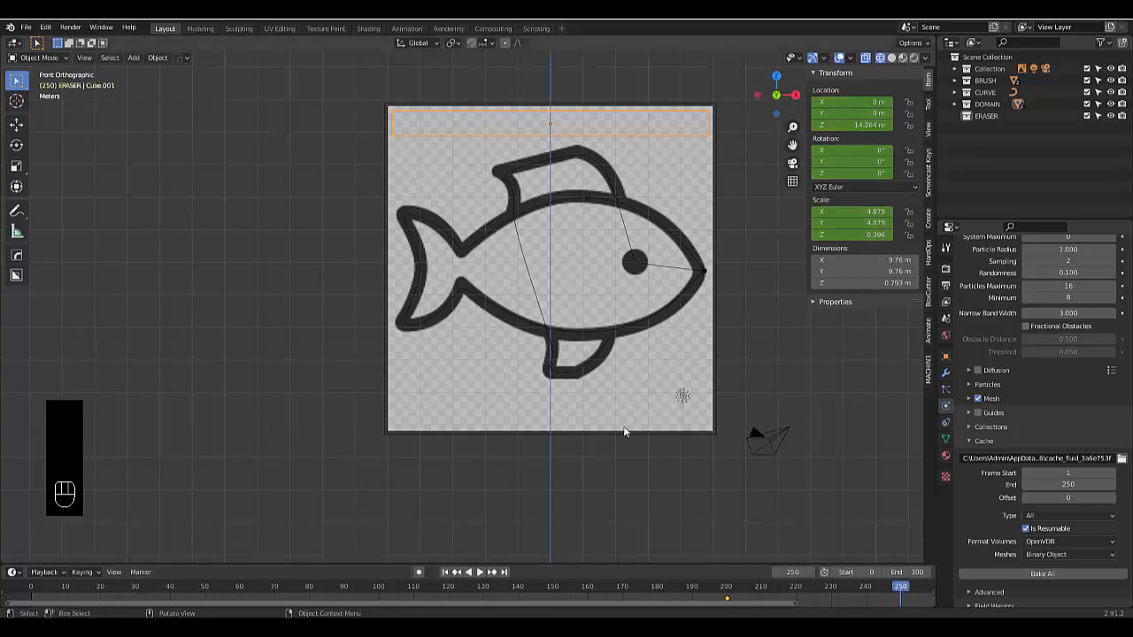
pyautogui.press('i')
pyautogui.click(493, 266)
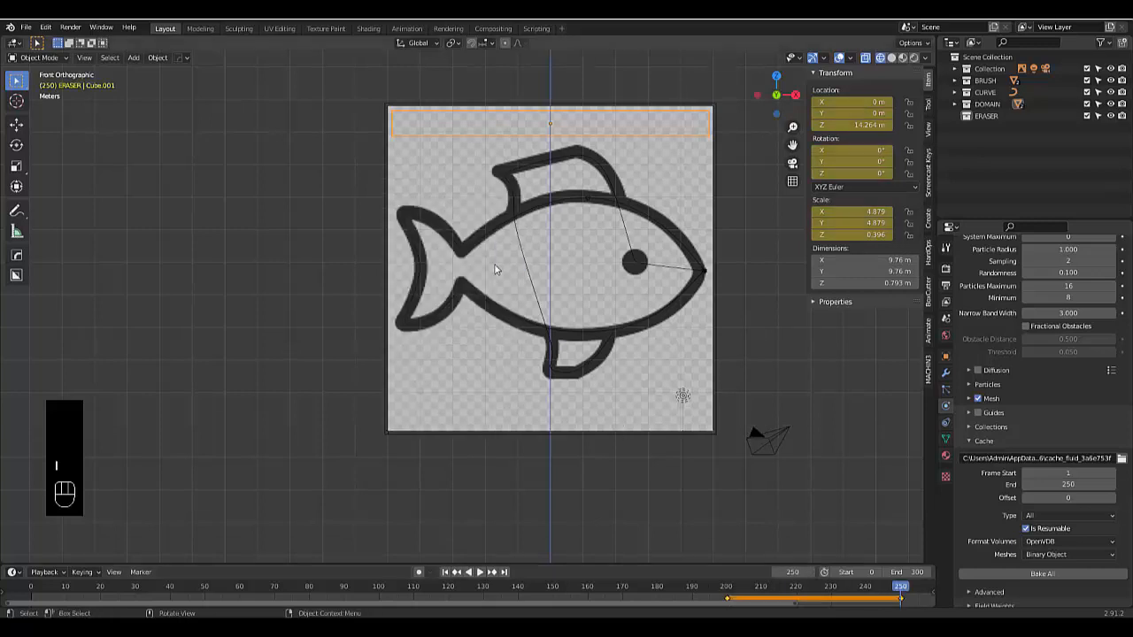
# At frame 300, lower the slab along Z to about 5.4 m and insert a Location, Rotation & Scale keyframe
pyautogui.click(792, 572)
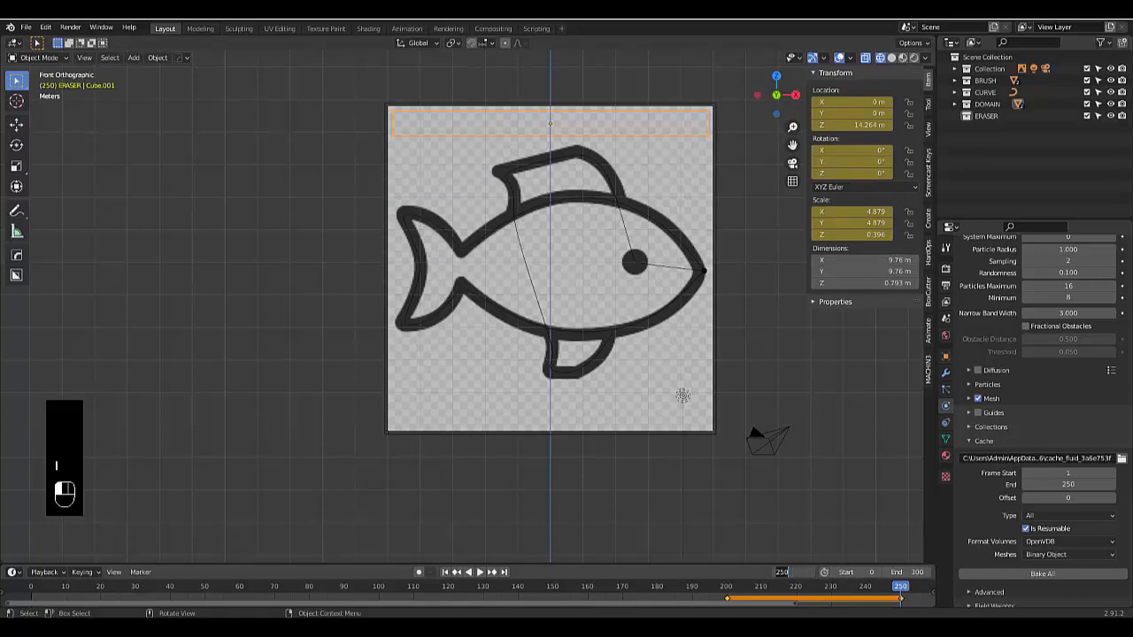
pyautogui.write('300')
pyautogui.press('Return')
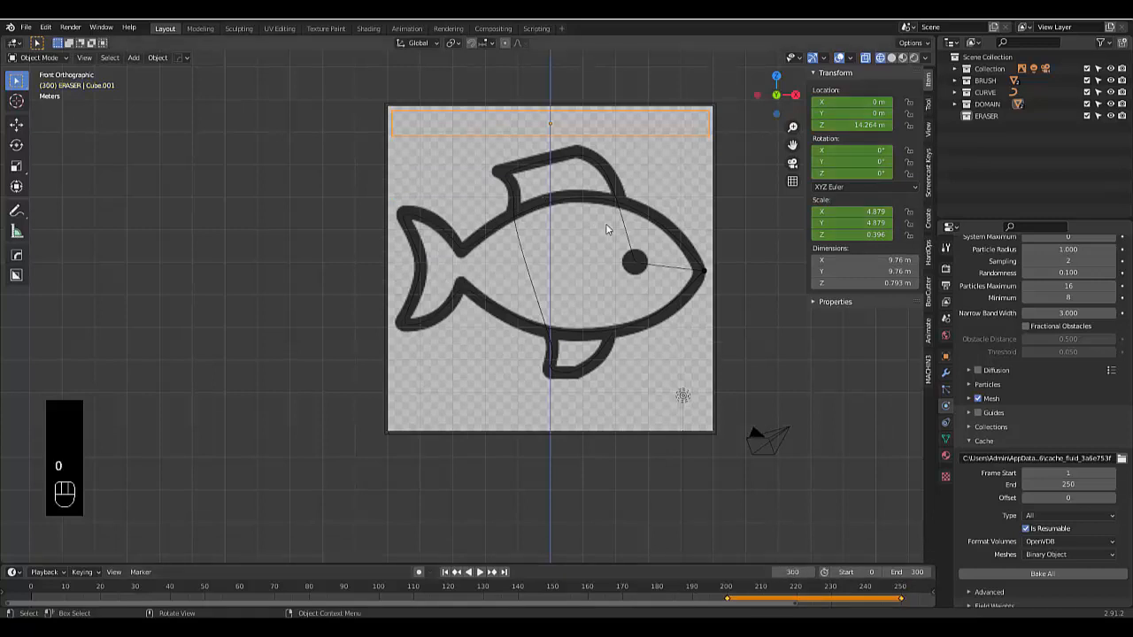
pyautogui.press('g')
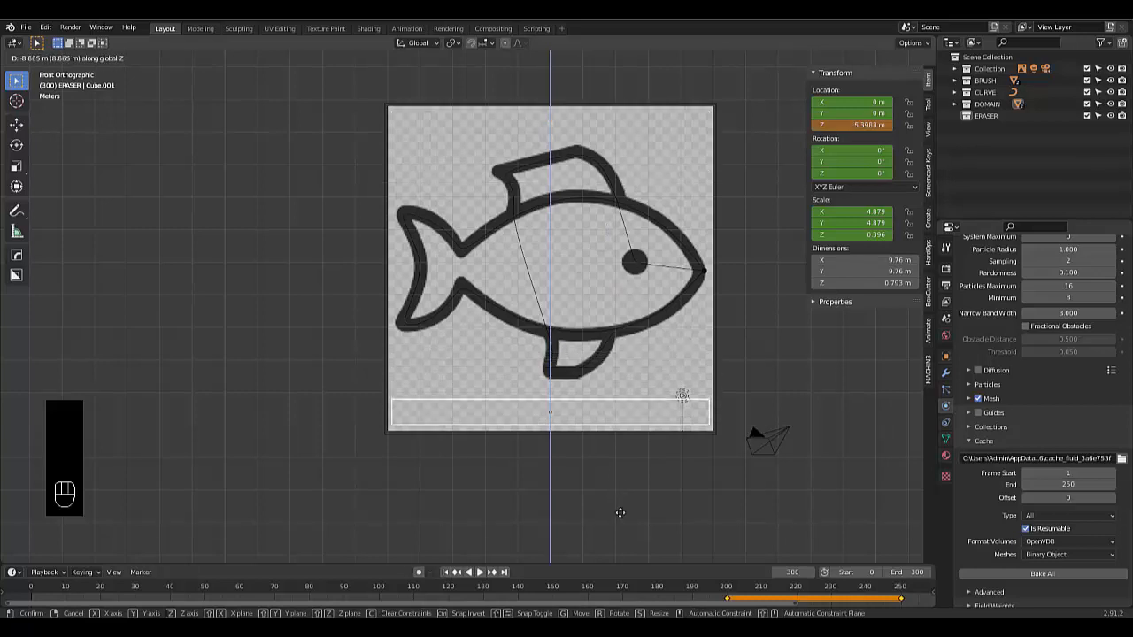
pyautogui.click(620, 512)
pyautogui.press('i')
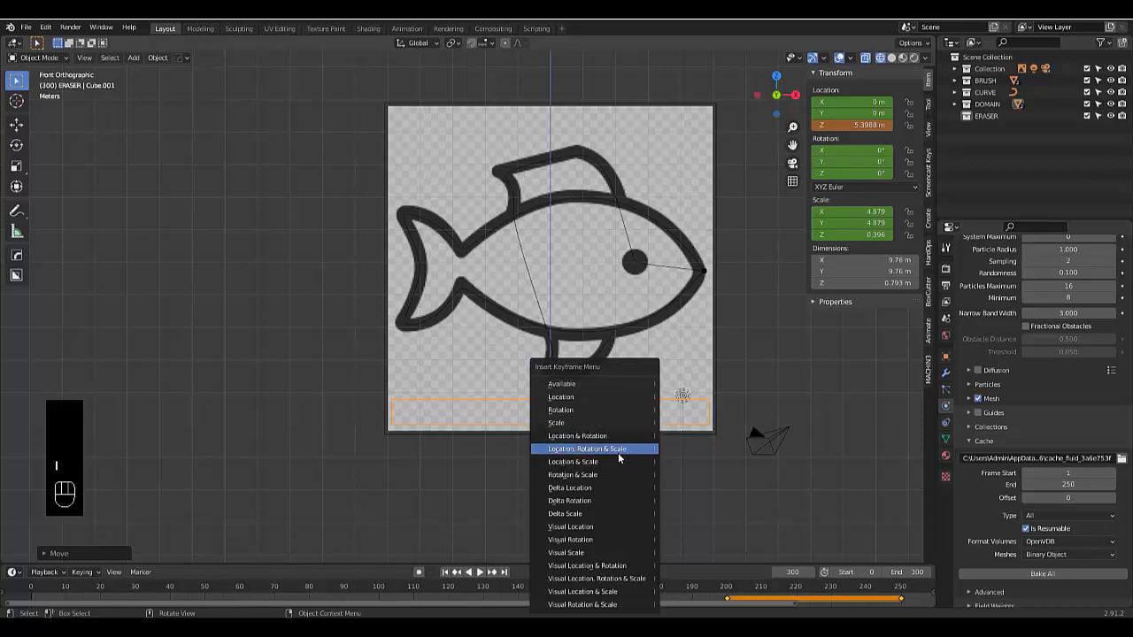
pyautogui.click(618, 453)
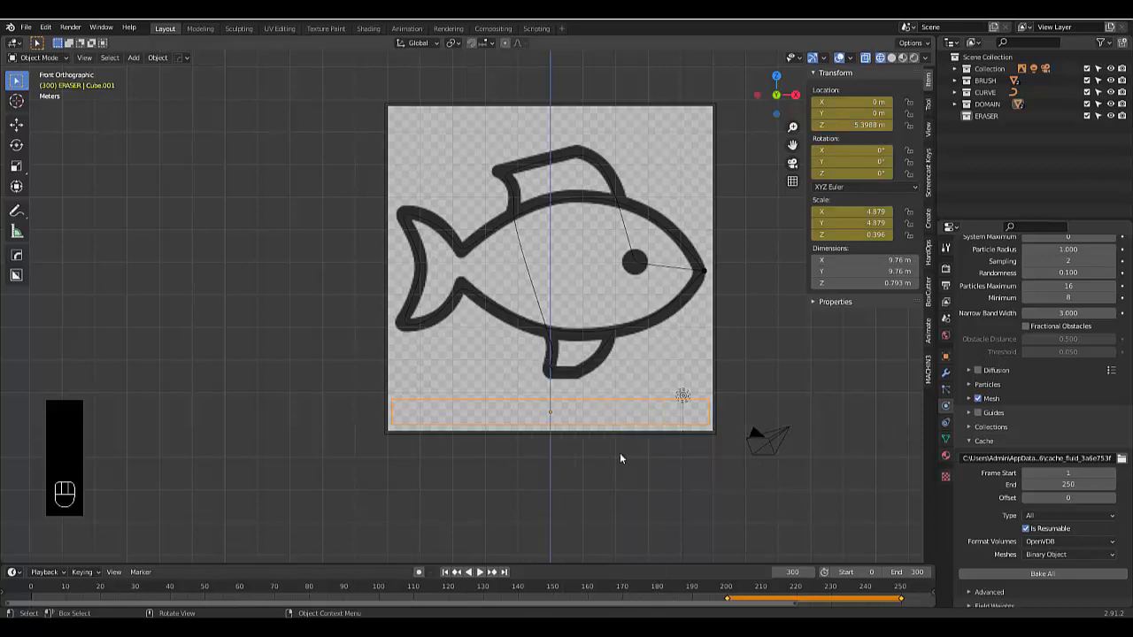
# Change the slab's fluid type to Effector and enable Is Planar
pyautogui.scroll(-4, 619, 453)
pyautogui.scroll(4, 620, 443)
pyautogui.moveTo(484, 352); pyautogui.dragTo(535, 343, button='middle')
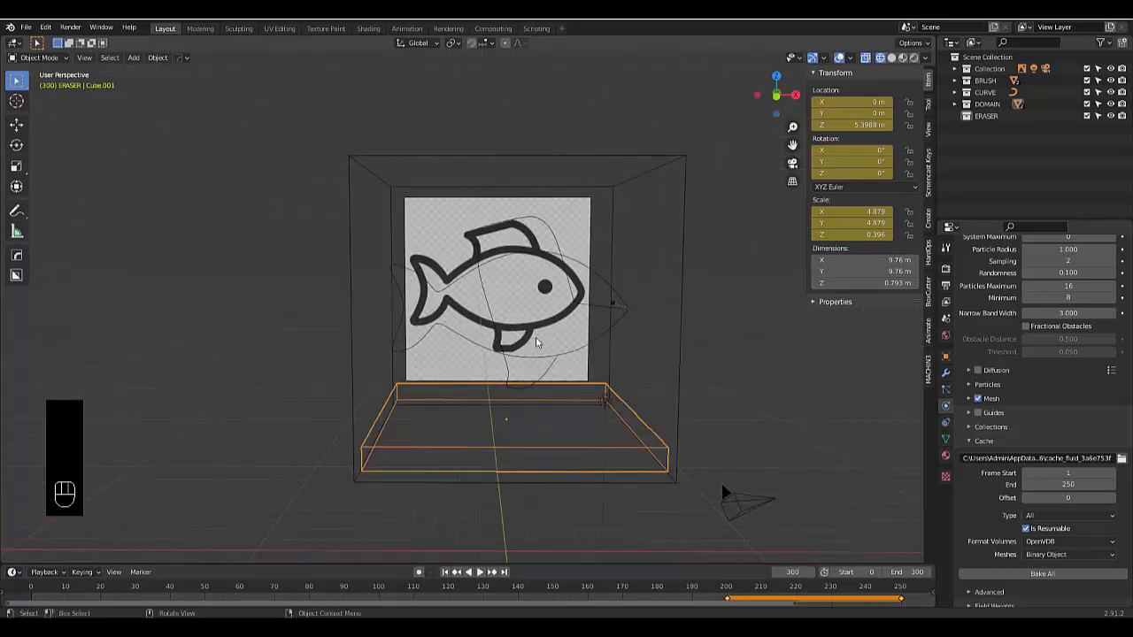
pyautogui.press('KP_1')
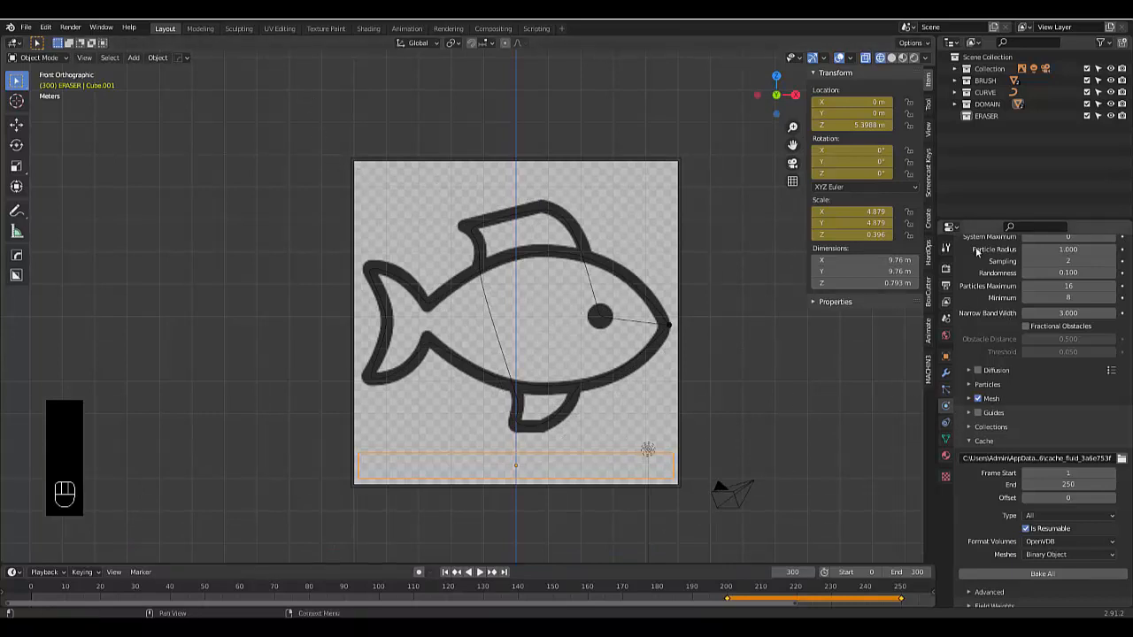
pyautogui.scroll(15, 1036, 303)
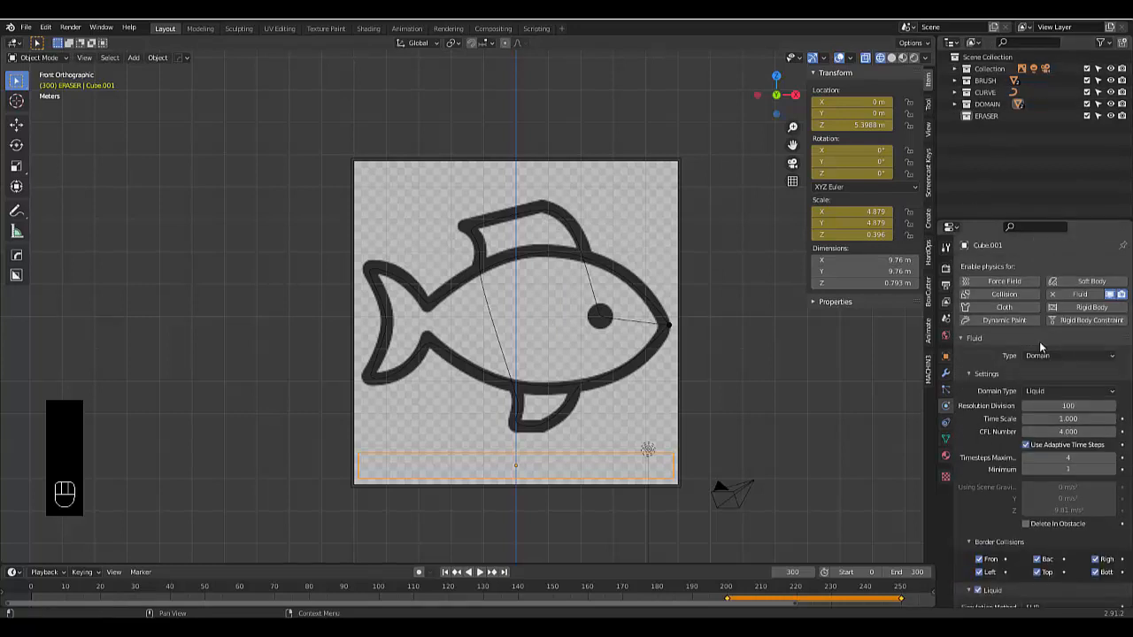
pyautogui.click(1053, 357)
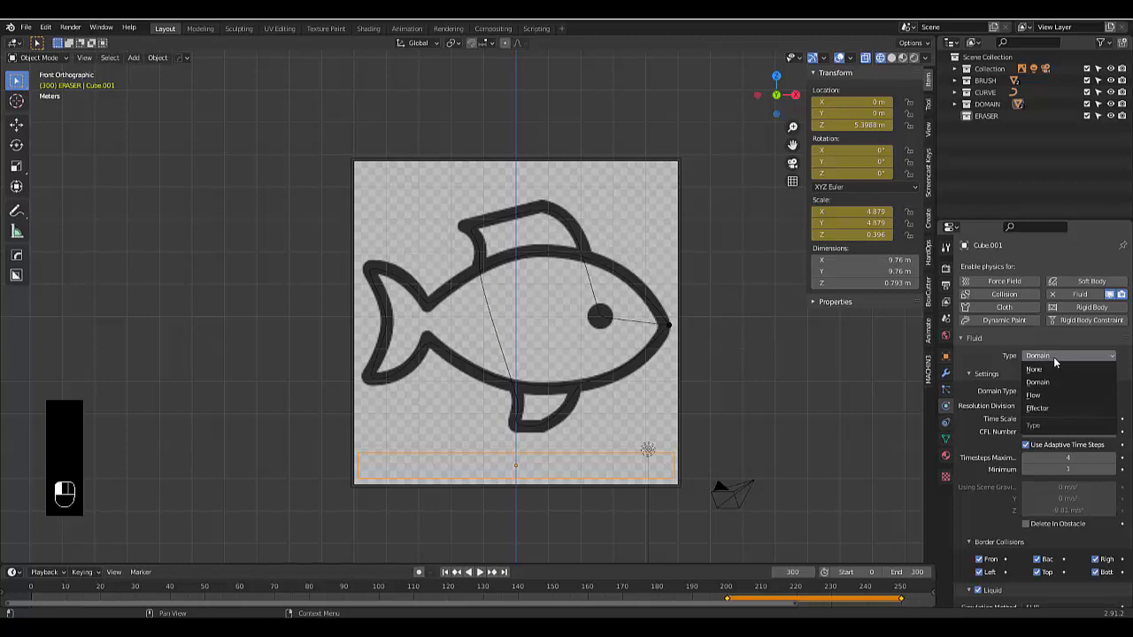
pyautogui.click(1058, 408)
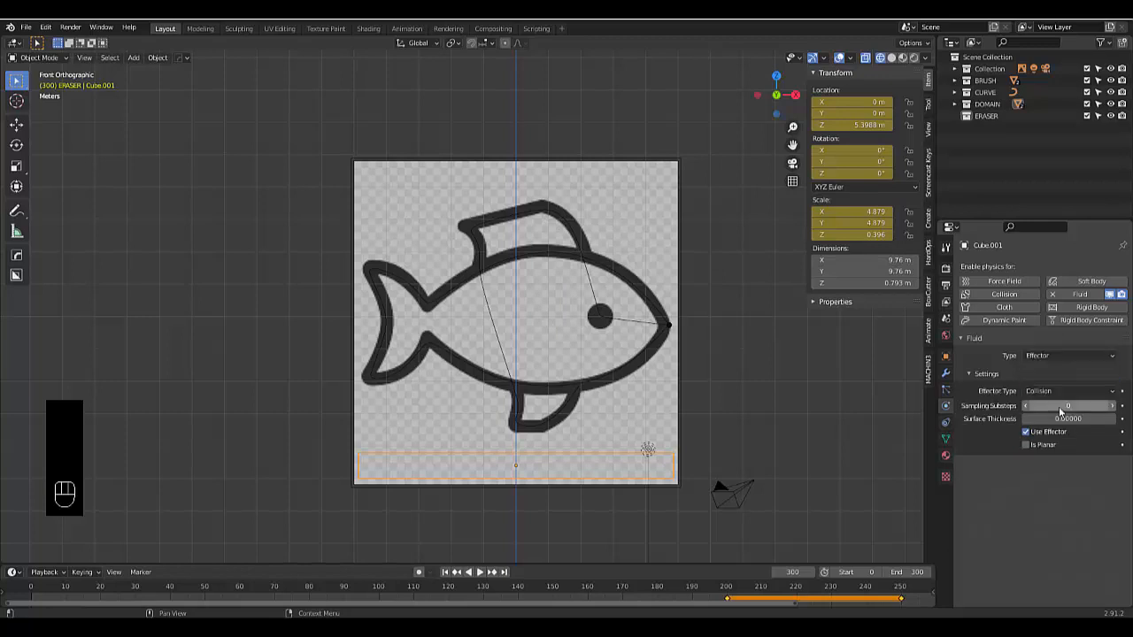
pyautogui.click(1024, 445)
pyautogui.scroll(-3, 685, 387)
pyautogui.moveTo(685, 387); pyautogui.dragTo(546, 380, button='middle')
pyautogui.press('KP_1')
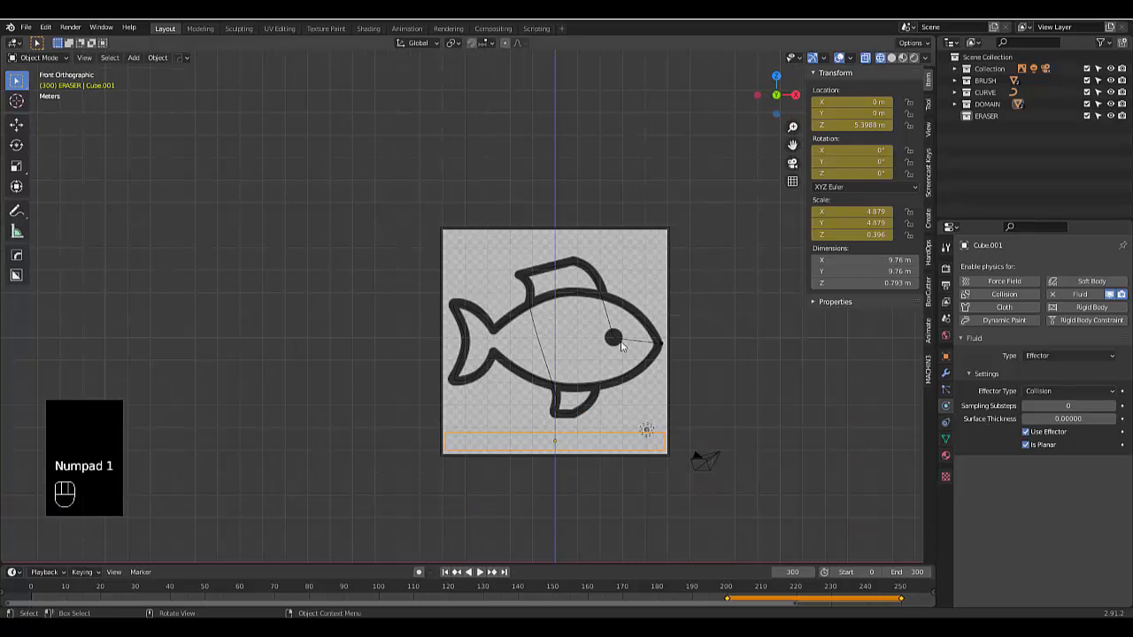
# Transfer the slab Cube.001 from the DOMAIN collection into the ERASER collection and rename it ERASER
pyautogui.click(955, 104)
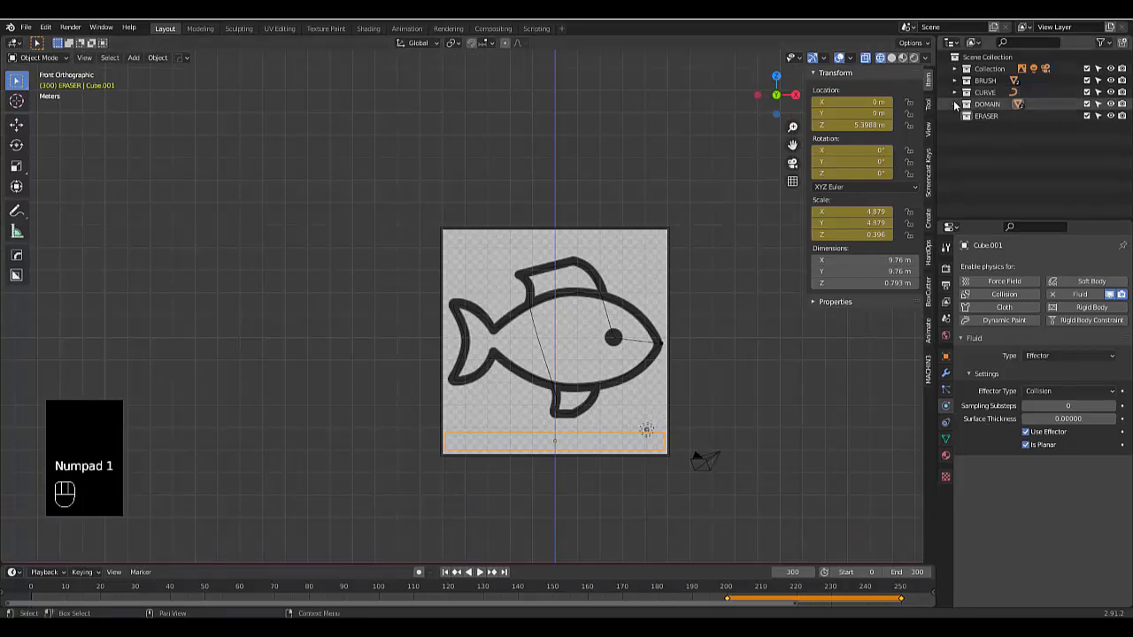
pyautogui.click(1000, 128)
pyautogui.moveTo(1002, 131); pyautogui.dragTo(988, 139)
pyautogui.doubleClick(996, 140)
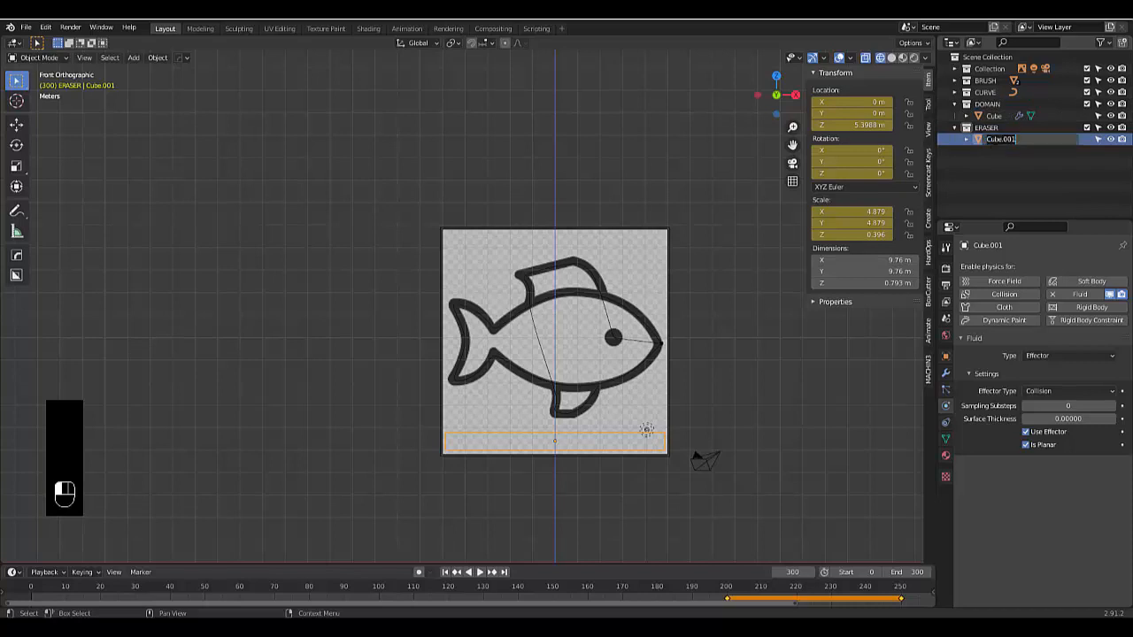
pyautogui.write('ERASER')
pyautogui.press('Return')
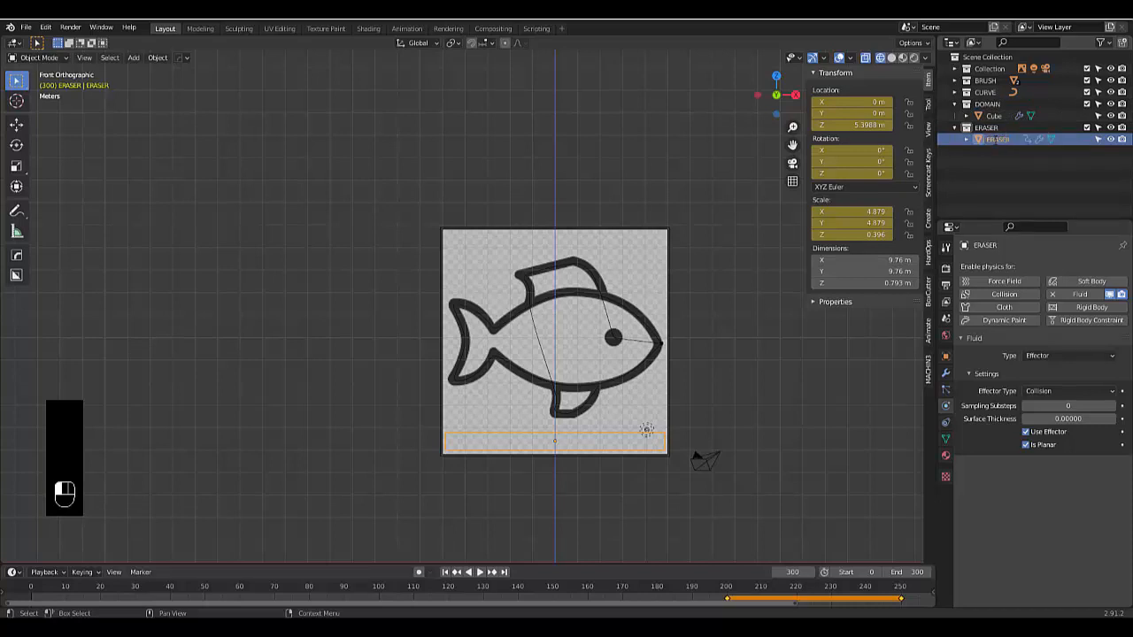
# Set the fluid cache's end frame to 300 on the domain cube
pyautogui.scroll(-2, 505, 425)
pyautogui.scroll(4, 531, 425)
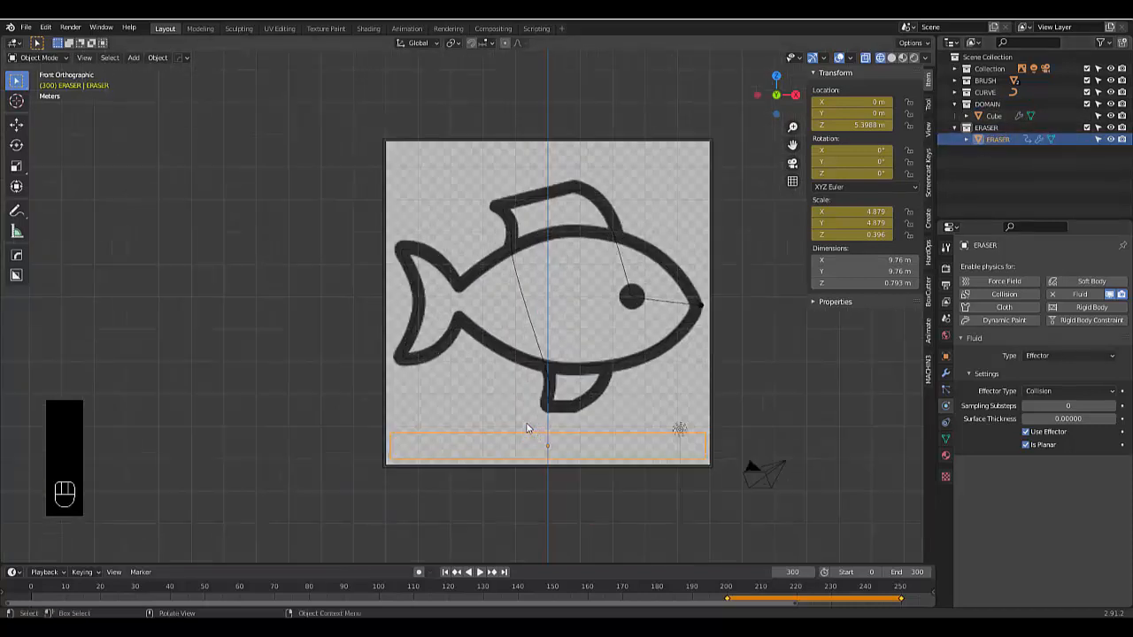
pyautogui.moveTo(531, 424); pyautogui.dragTo(509, 363, button='middle')
pyautogui.scroll(-5, 509, 363)
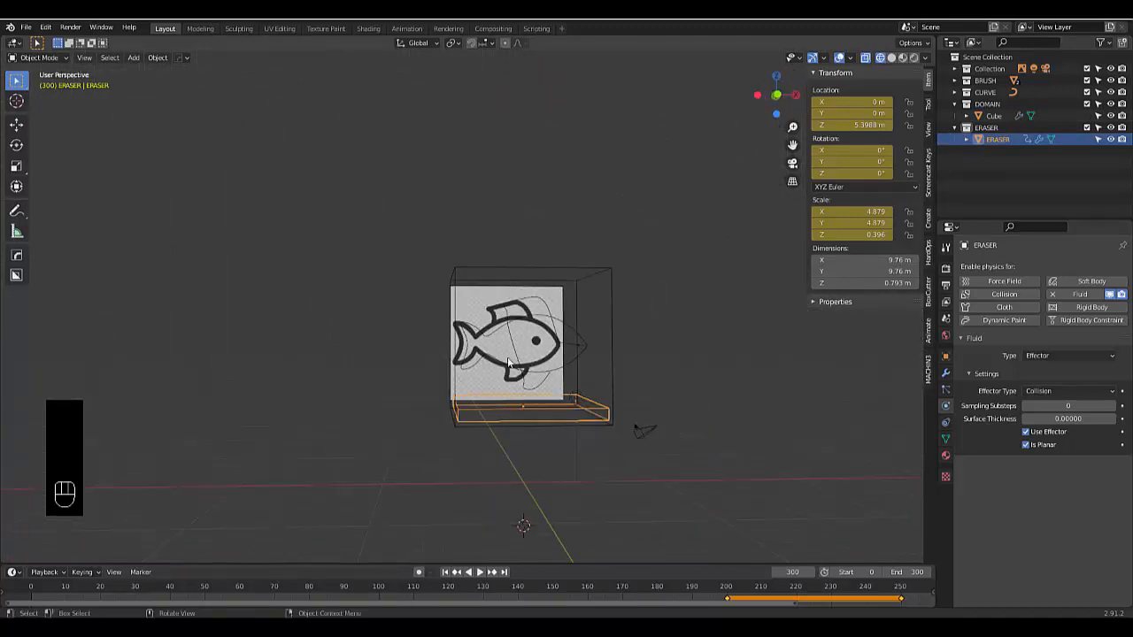
pyautogui.press('KP_1')
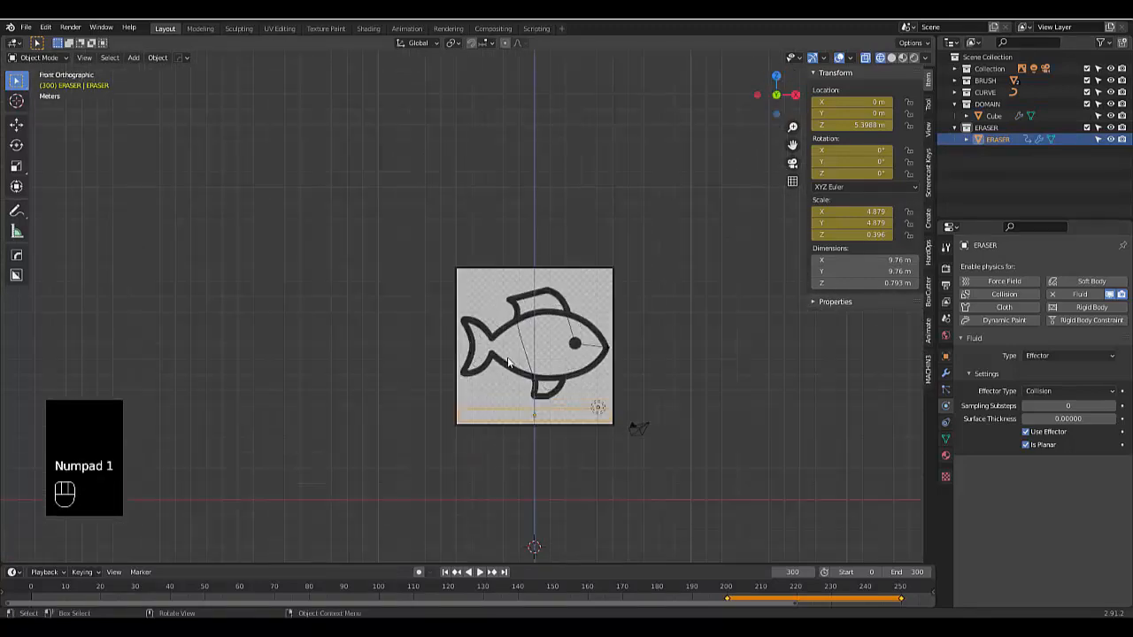
pyautogui.click(548, 269)
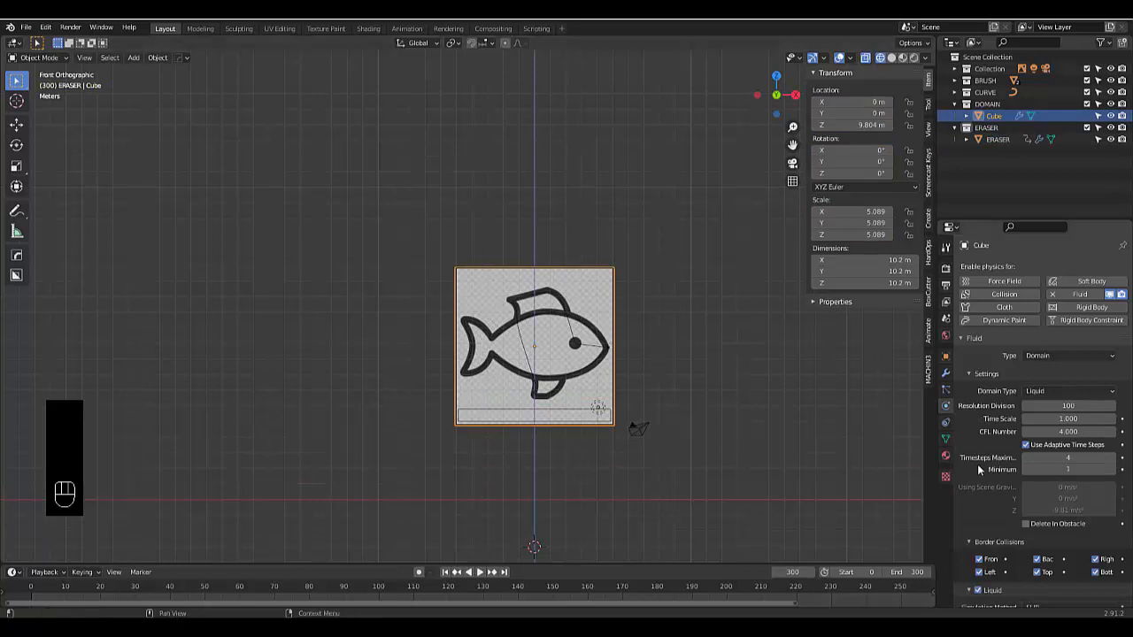
pyautogui.scroll(-10, 977, 469)
pyautogui.scroll(7, 977, 469)
pyautogui.scroll(3, 977, 464)
pyautogui.scroll(-12, 1019, 467)
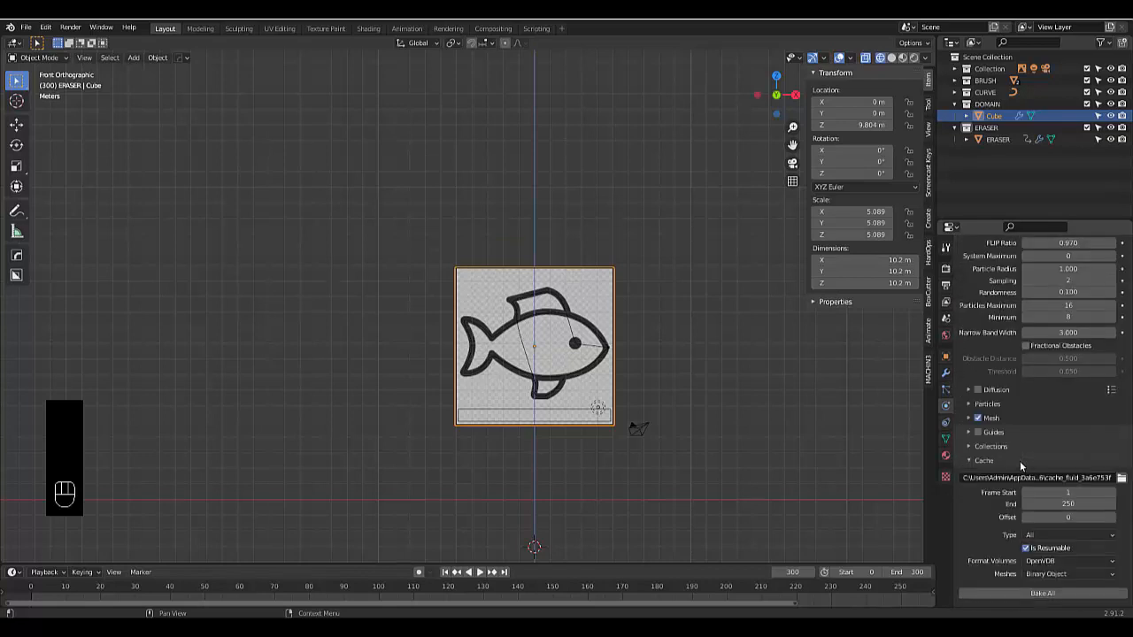
pyautogui.scroll(-2, 1019, 461)
pyautogui.click(1068, 465)
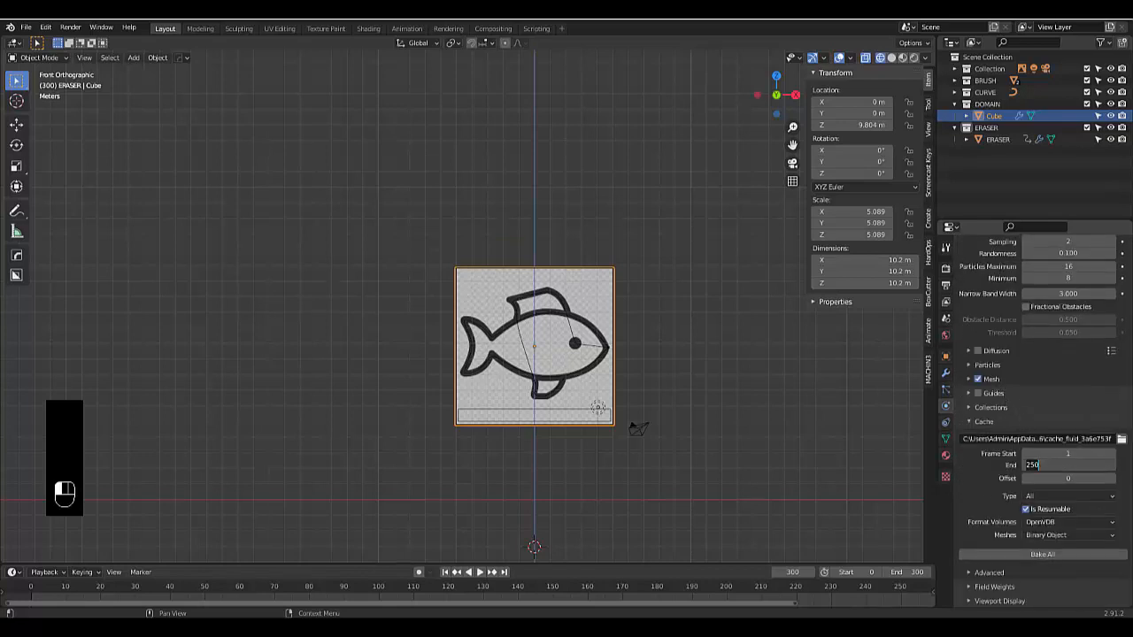
pyautogui.write('300')
pyautogui.press('Return')
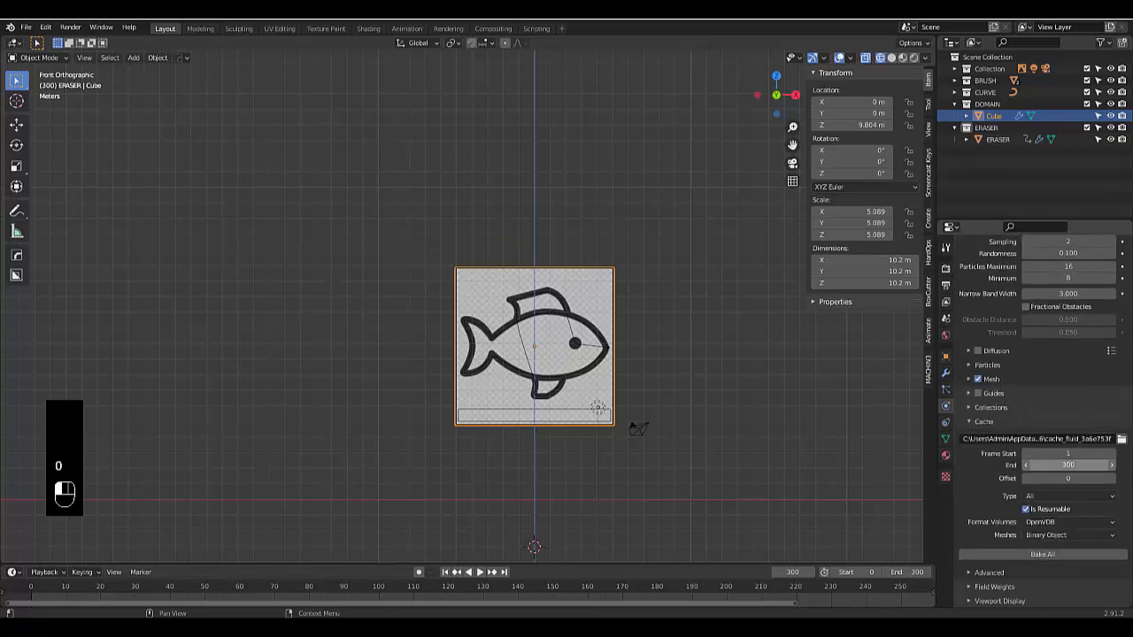
pyautogui.click(1031, 553)
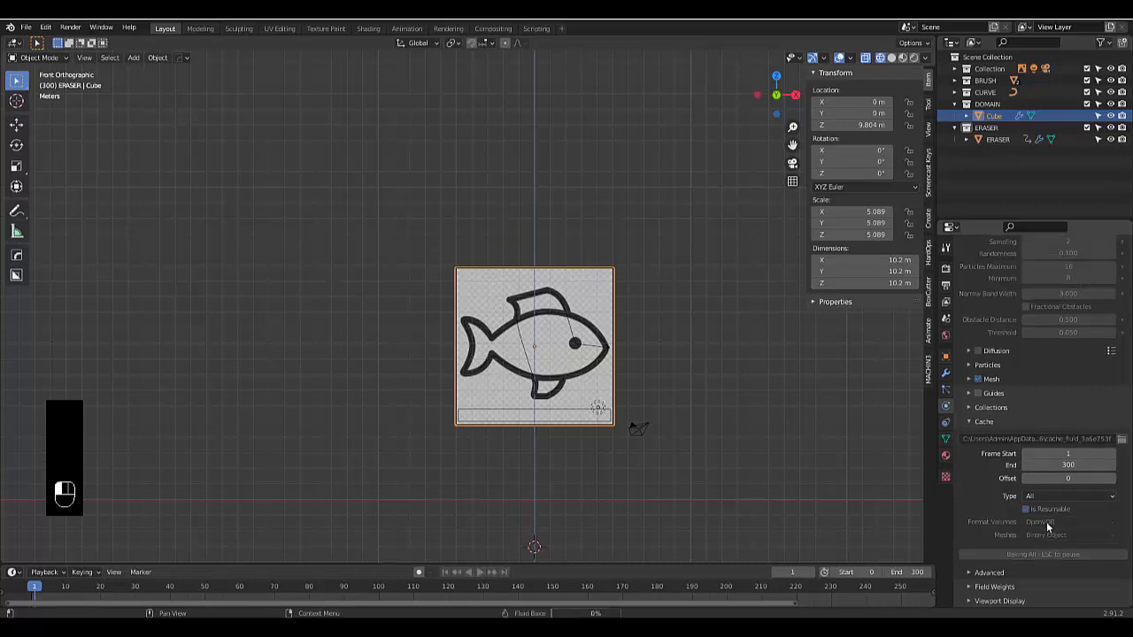
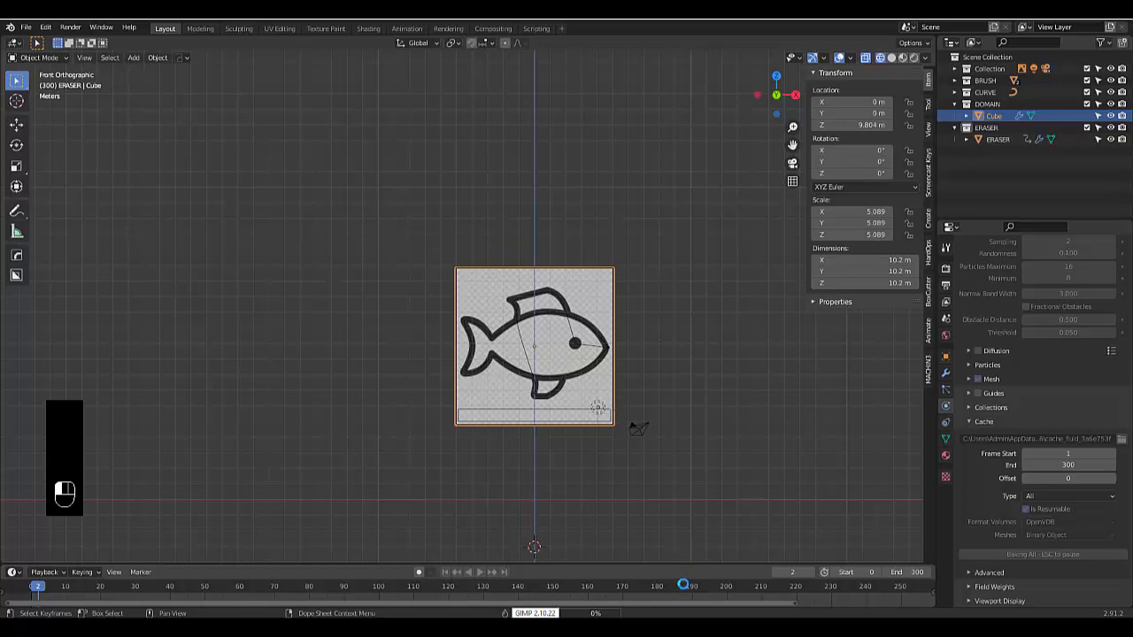
pyautogui.press('Escape')
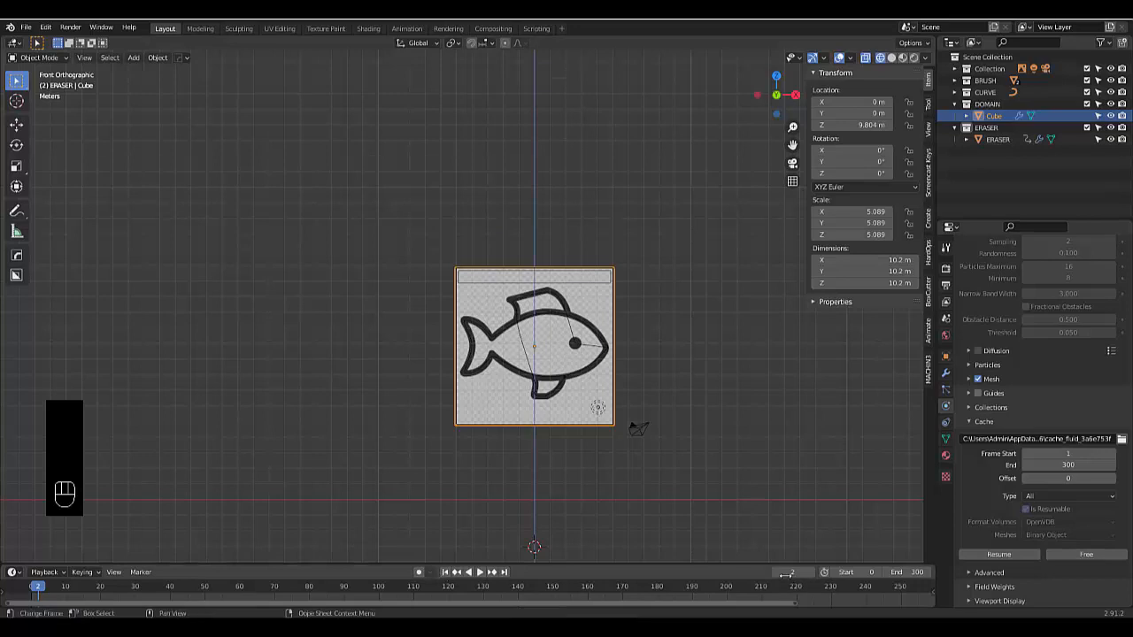
pyautogui.press('Left')
pyautogui.scroll(4, 567, 347)
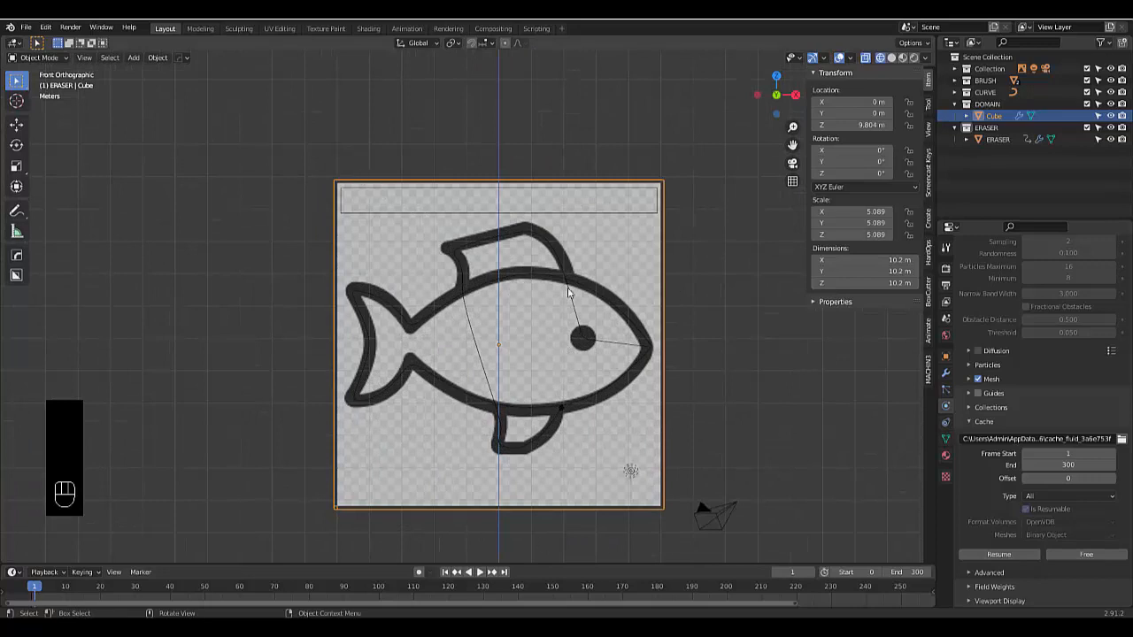
pyautogui.click(1058, 555)
# Hide the fluid domain cube in the viewport so the brush flow object and fish curve are accessible
pyautogui.scroll(-3, 630, 351)
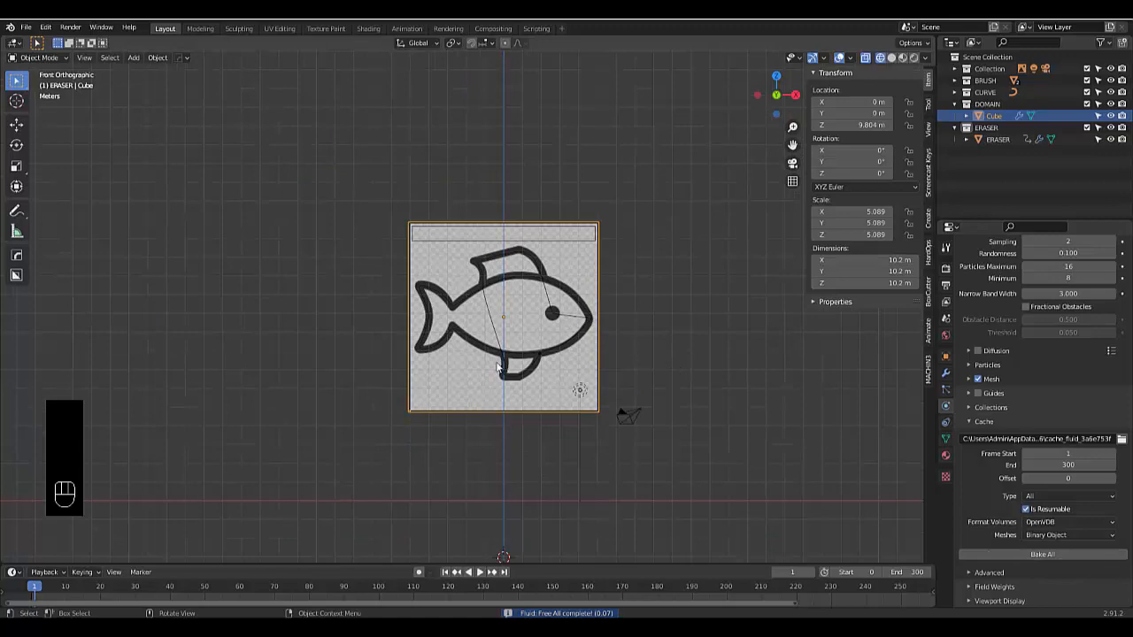
pyautogui.scroll(4, 497, 367)
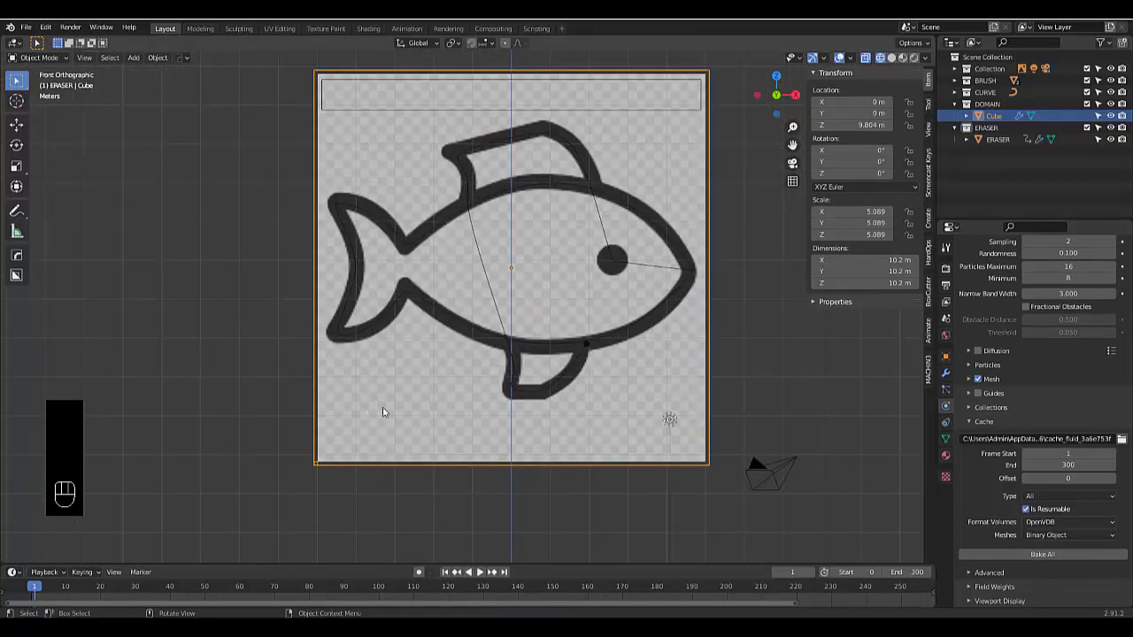
pyautogui.moveTo(382, 412); pyautogui.dragTo(325, 476, button='middle')
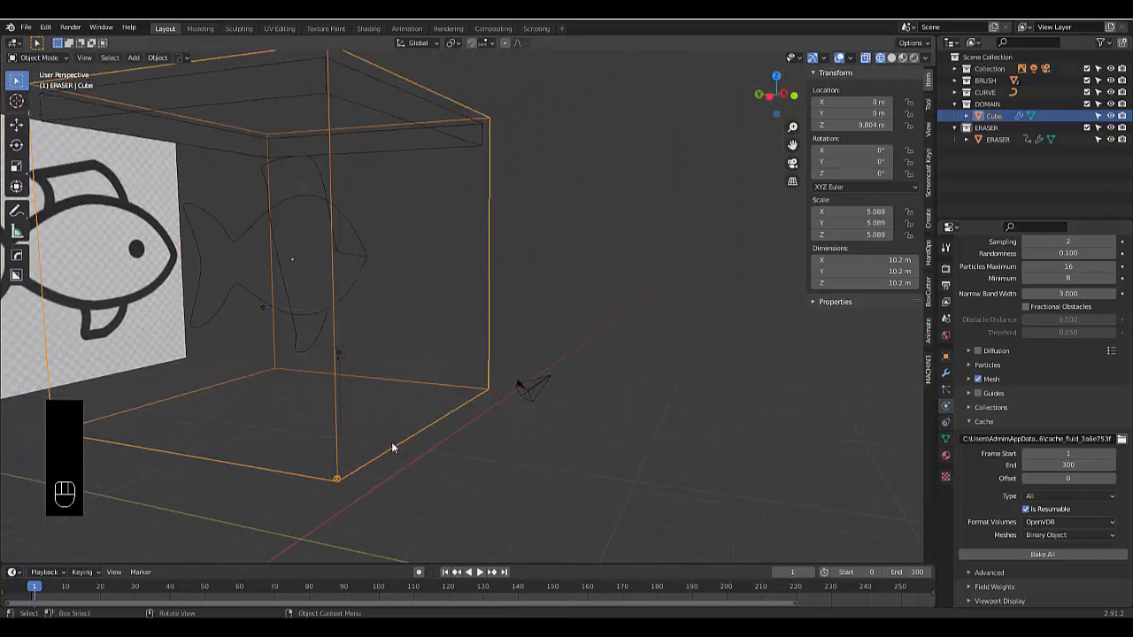
pyautogui.scroll(15, 963, 387)
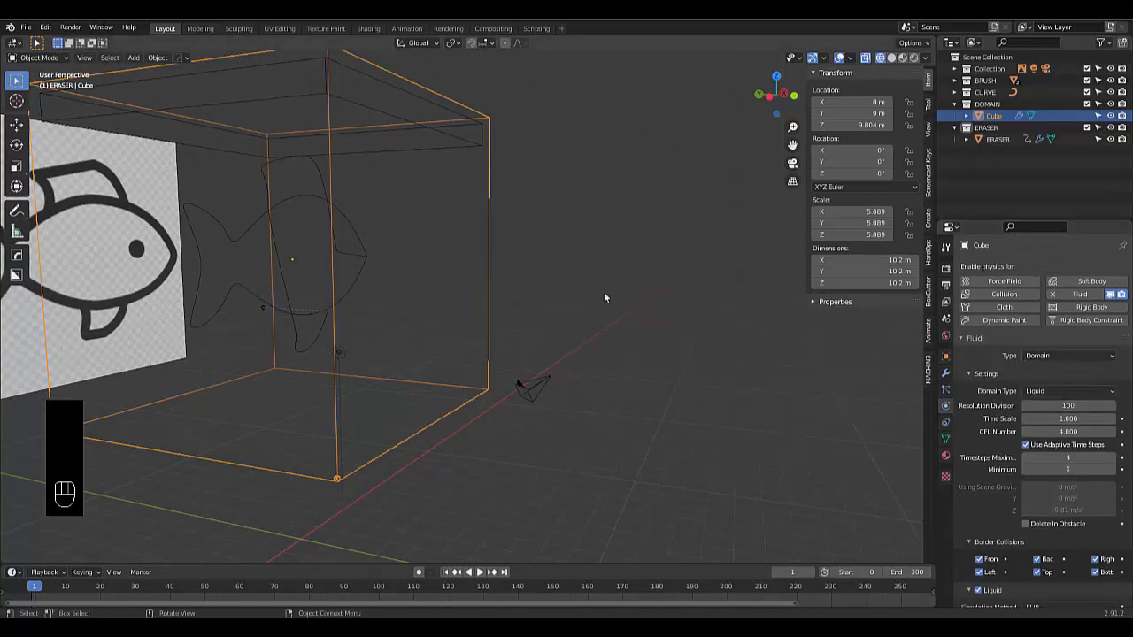
pyautogui.moveTo(380, 279); pyautogui.dragTo(291, 285, button='middle')
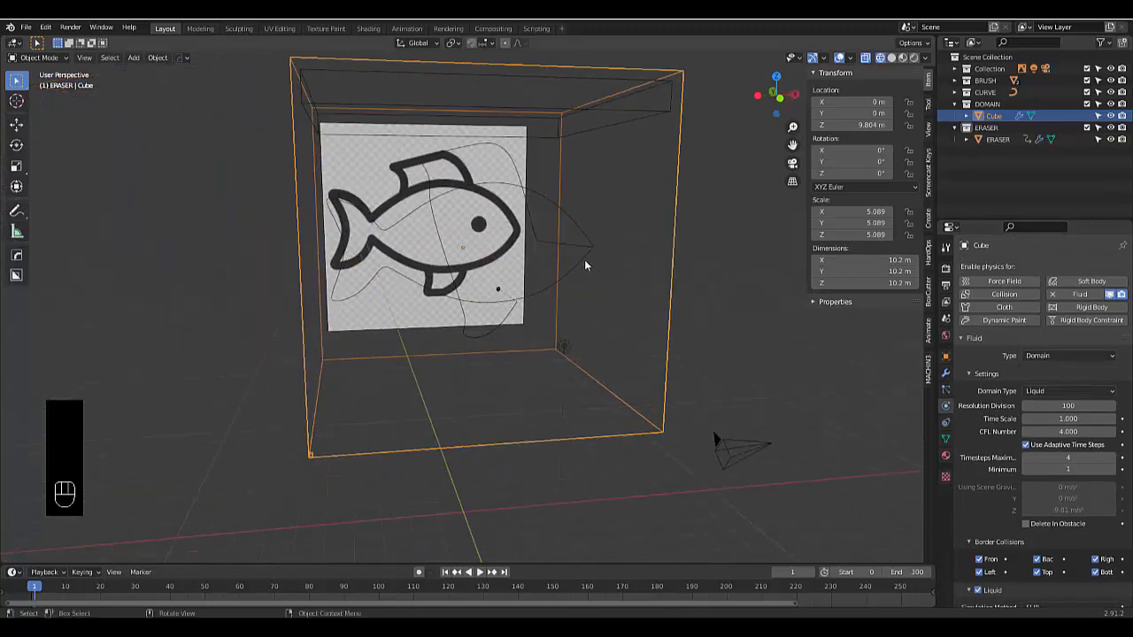
pyautogui.scroll(3, 582, 263)
pyautogui.scroll(3, 440, 333)
pyautogui.click(459, 301)
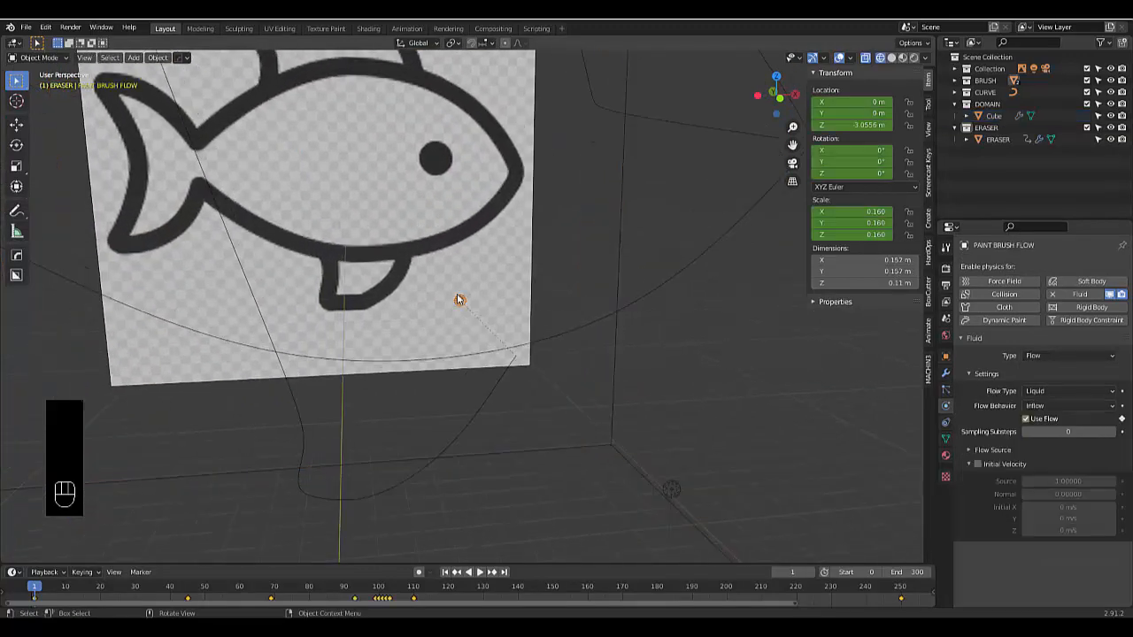
pyautogui.click(618, 193)
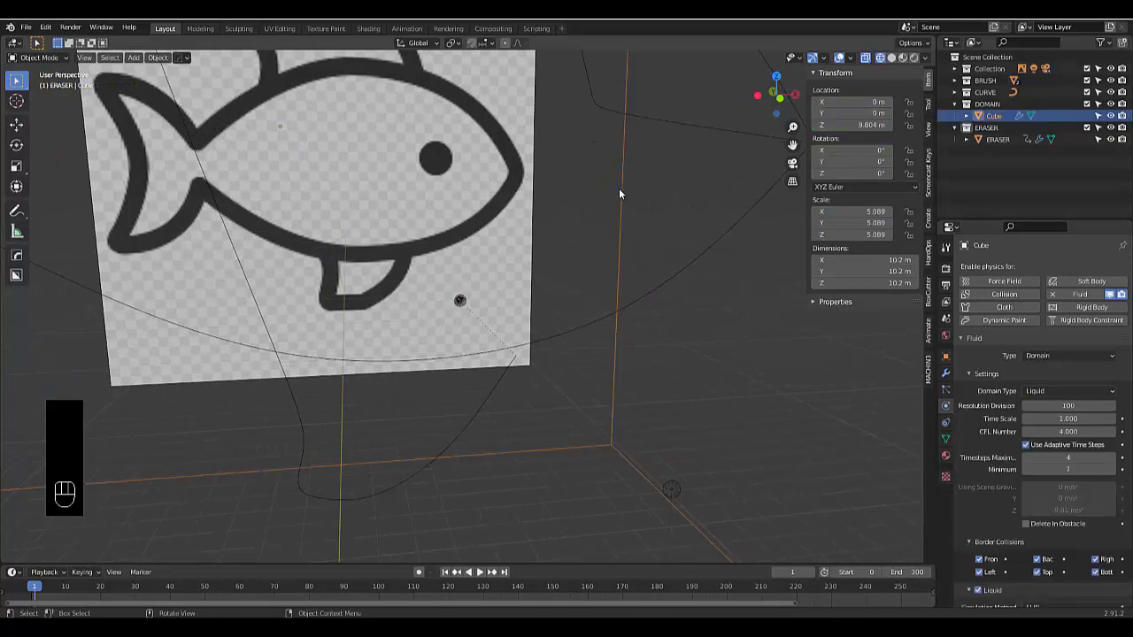
pyautogui.press('h')
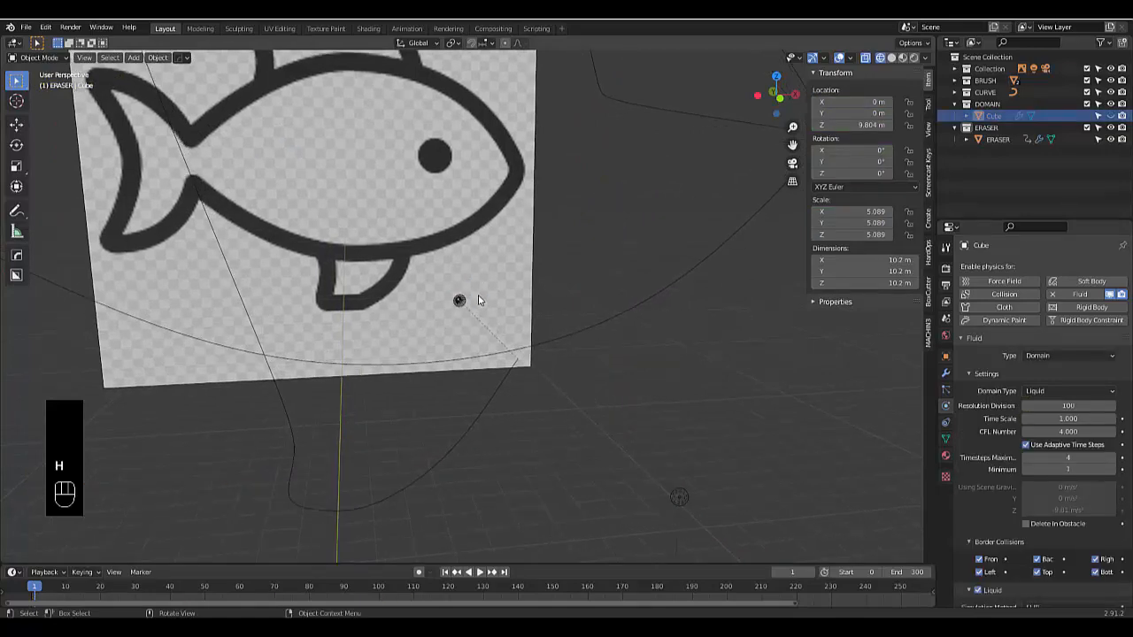
# At frame 1, set the PAINT BRUSH FLOW object's Z location to 0 m and insert a location keyframe
pyautogui.scroll(-8, 477, 301)
pyautogui.scroll(-2, 478, 301)
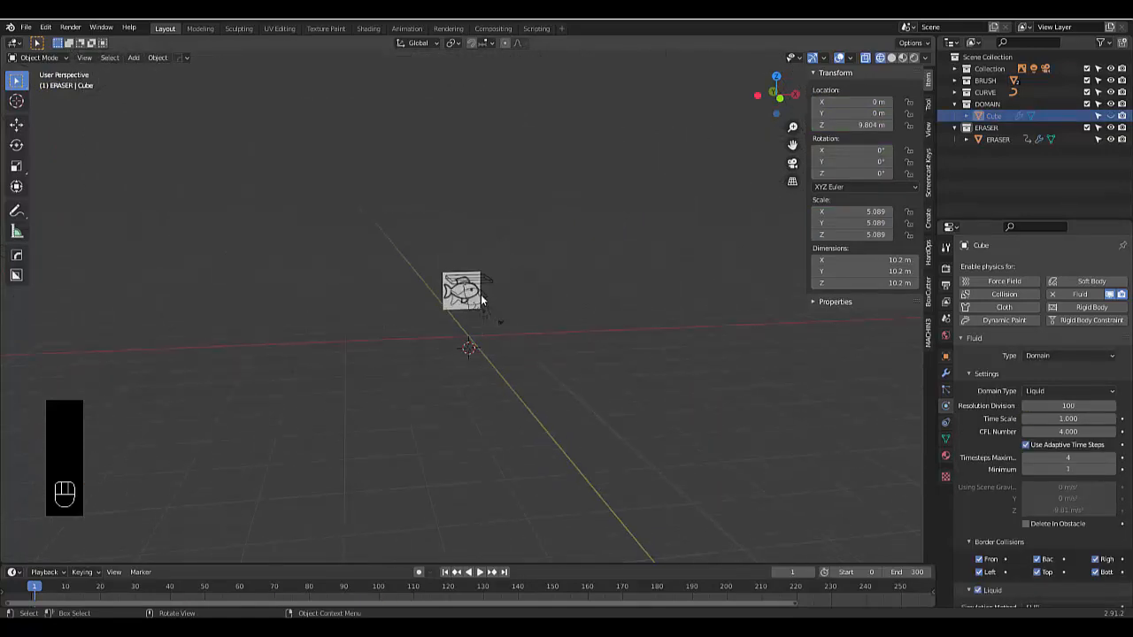
pyautogui.scroll(3, 480, 294)
pyautogui.moveTo(480, 293); pyautogui.dragTo(405, 320, button='middle')
pyautogui.scroll(4, 416, 310)
pyautogui.scroll(3, 427, 295)
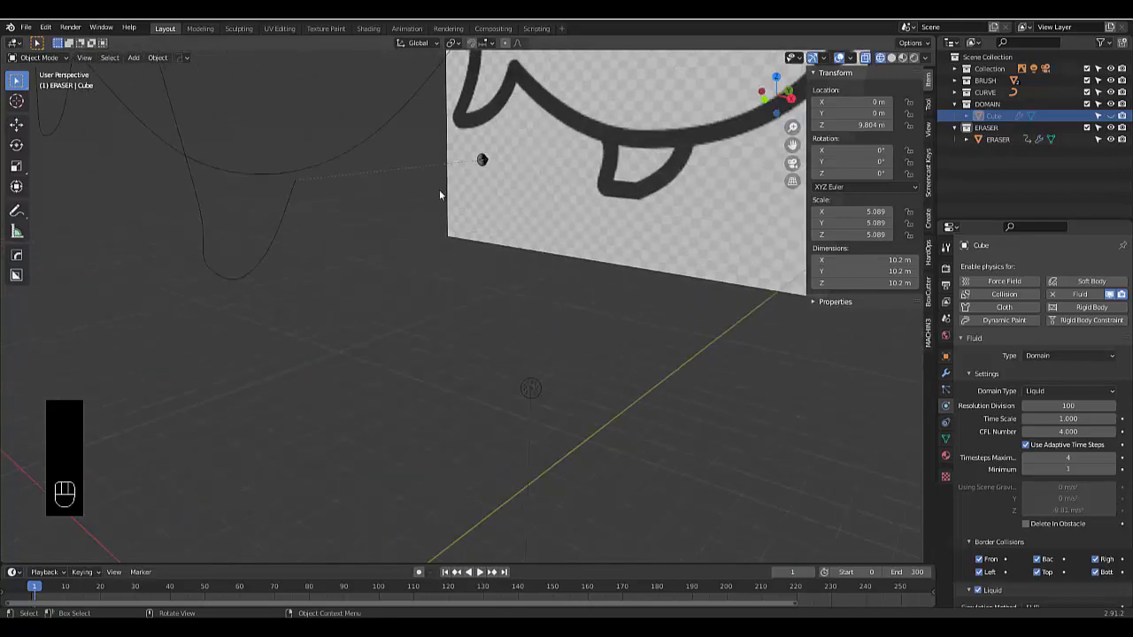
pyautogui.click(485, 161)
pyautogui.scroll(-3, 419, 302)
pyautogui.scroll(5, 484, 228)
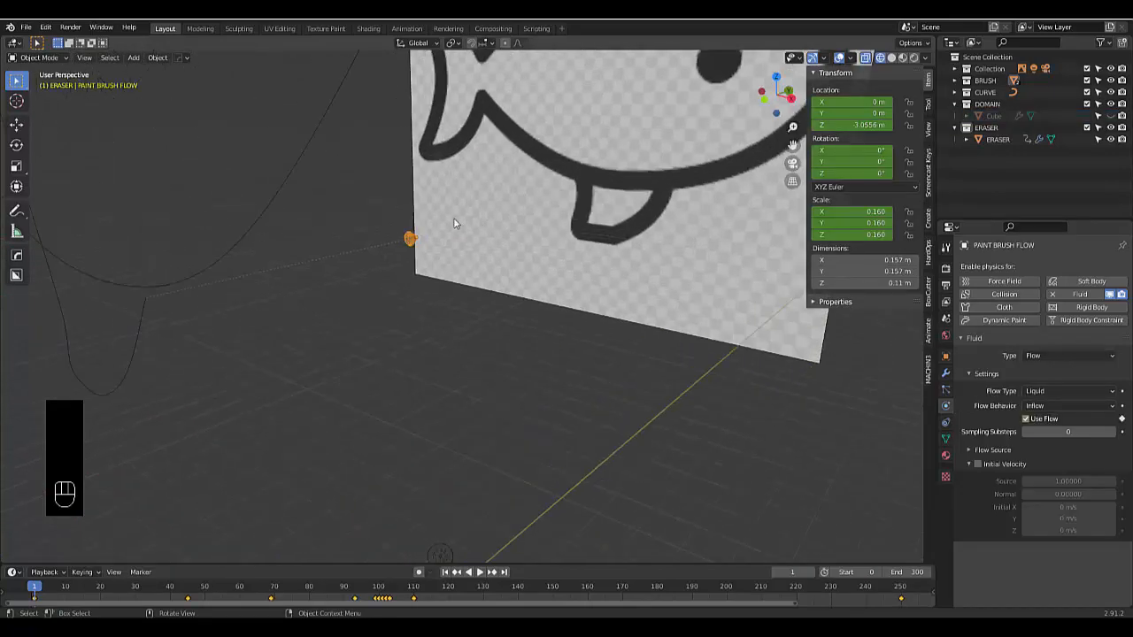
pyautogui.moveTo(360, 245); pyautogui.dragTo(365, 247, button='middle')
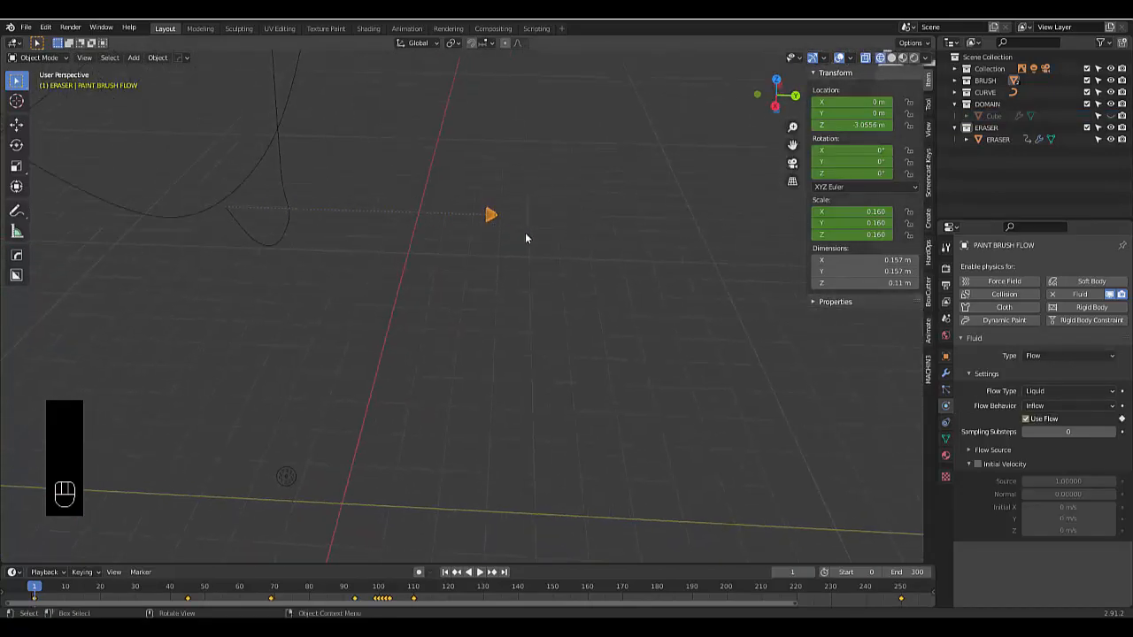
pyautogui.scroll(2, 490, 217)
pyautogui.scroll(-2, 488, 217)
pyautogui.scroll(2, 485, 193)
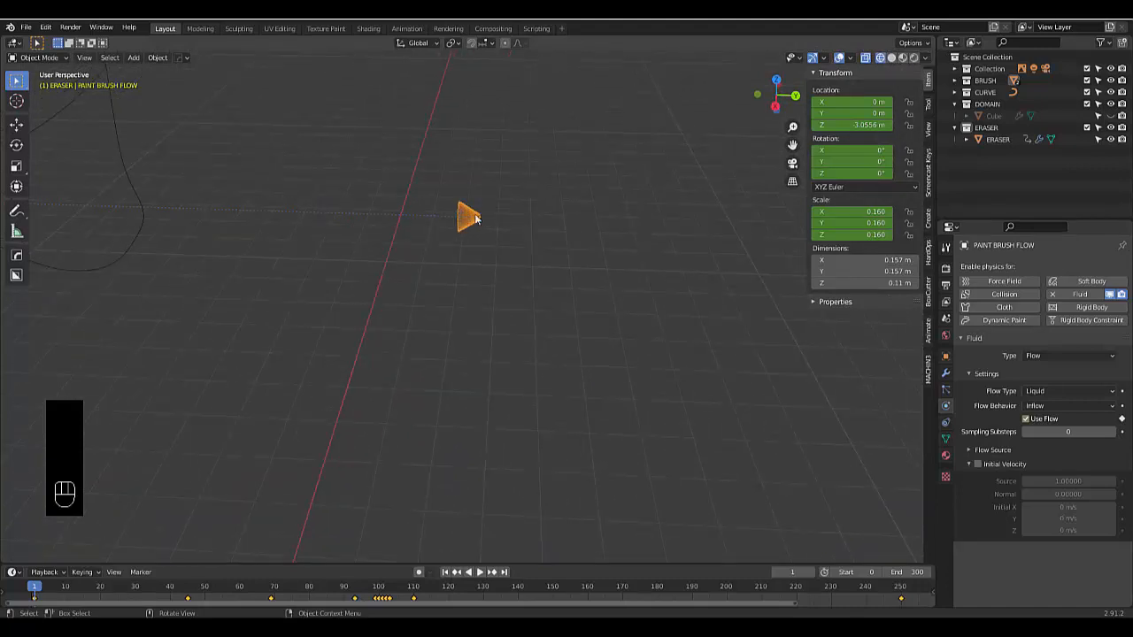
pyautogui.scroll(1, 478, 213)
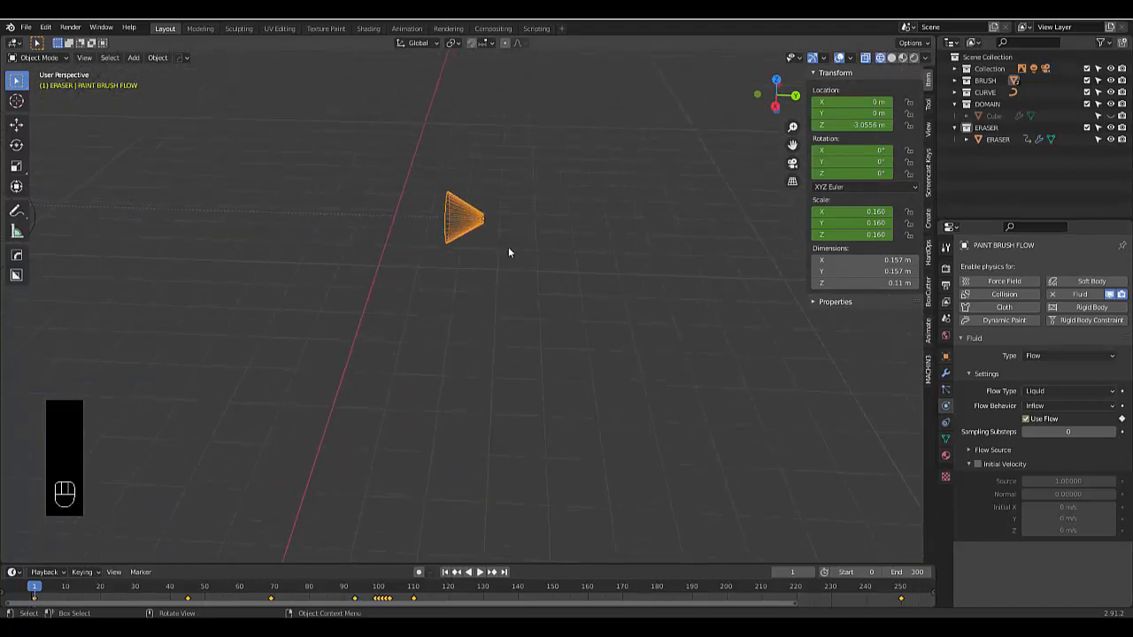
pyautogui.scroll(-5, 478, 301)
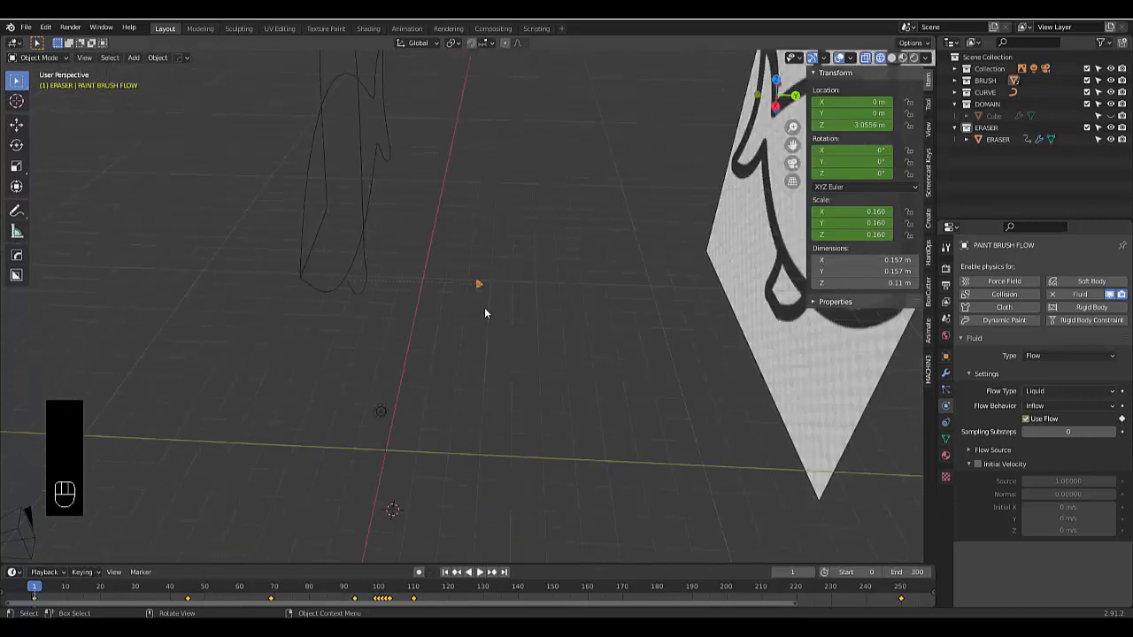
pyautogui.click(841, 126)
pyautogui.write('0')
pyautogui.press('Return')
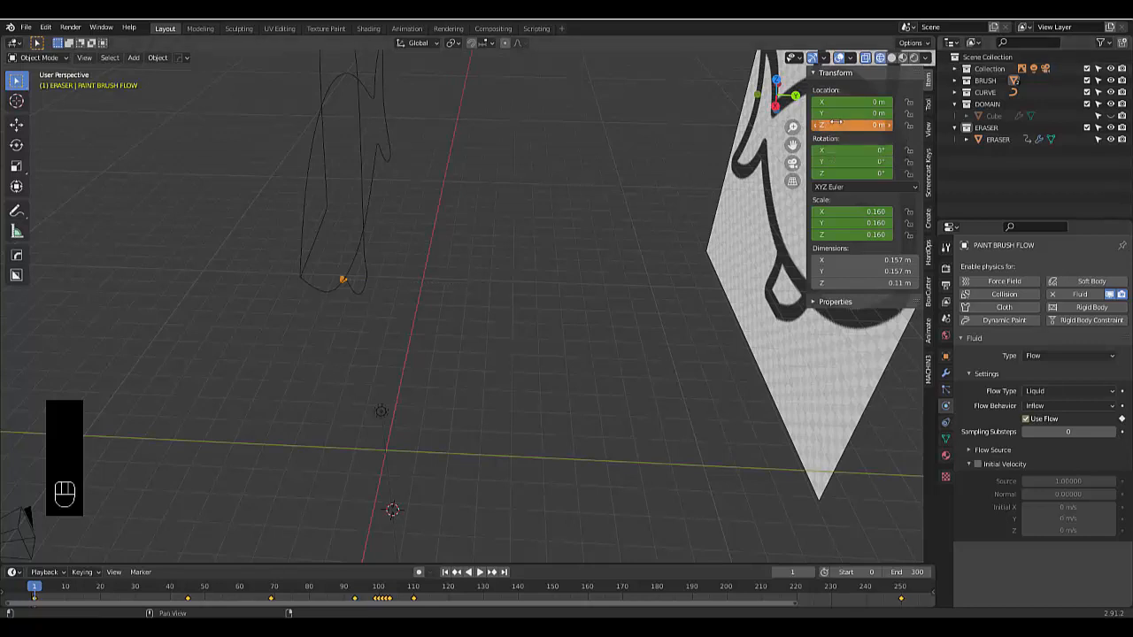
pyautogui.press('i')
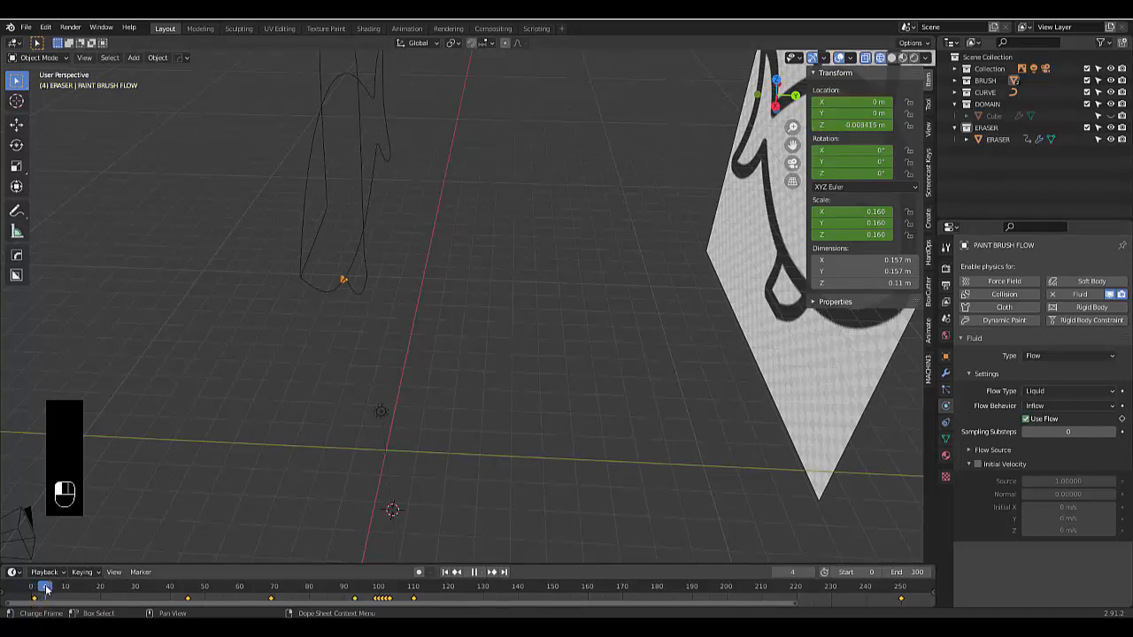
# At frame 45, try setting the brush flow object's Z location to 0 m
pyautogui.press('space')
pyautogui.moveTo(229, 602)
pyautogui.mouseDown()
pyautogui.moveTo(239, 564)
pyautogui.moveTo(231, 499)
pyautogui.moveTo(17, 549)
pyautogui.moveTo(67, 586)
pyautogui.moveTo(226, 586)
pyautogui.moveTo(165, 586)
pyautogui.moveTo(189, 589)
pyautogui.mouseUp()
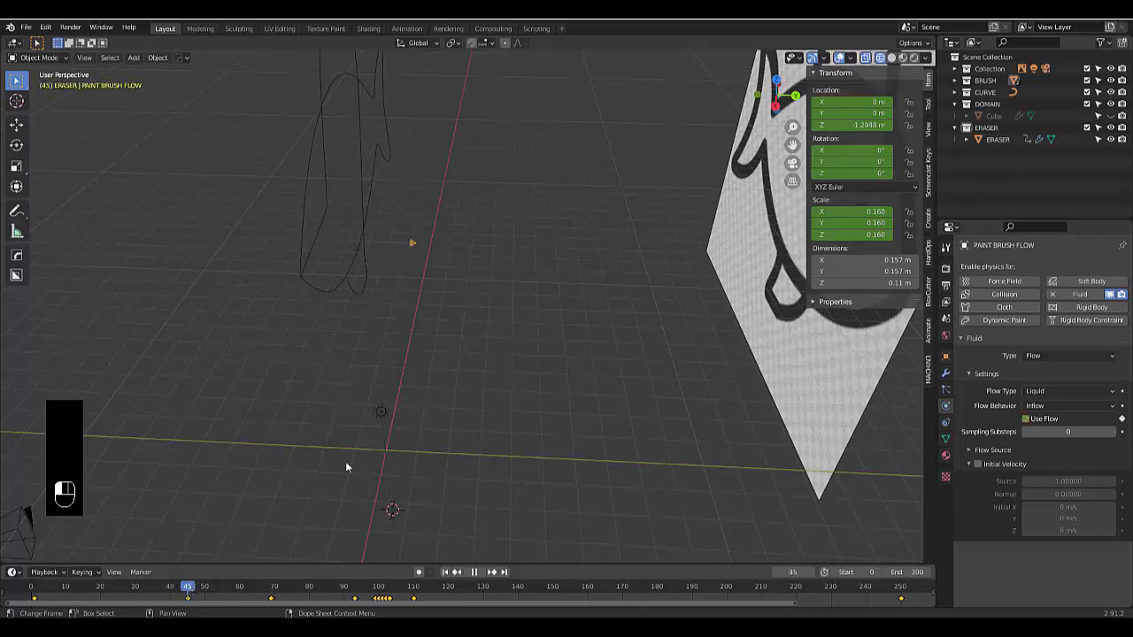
pyautogui.click(855, 124)
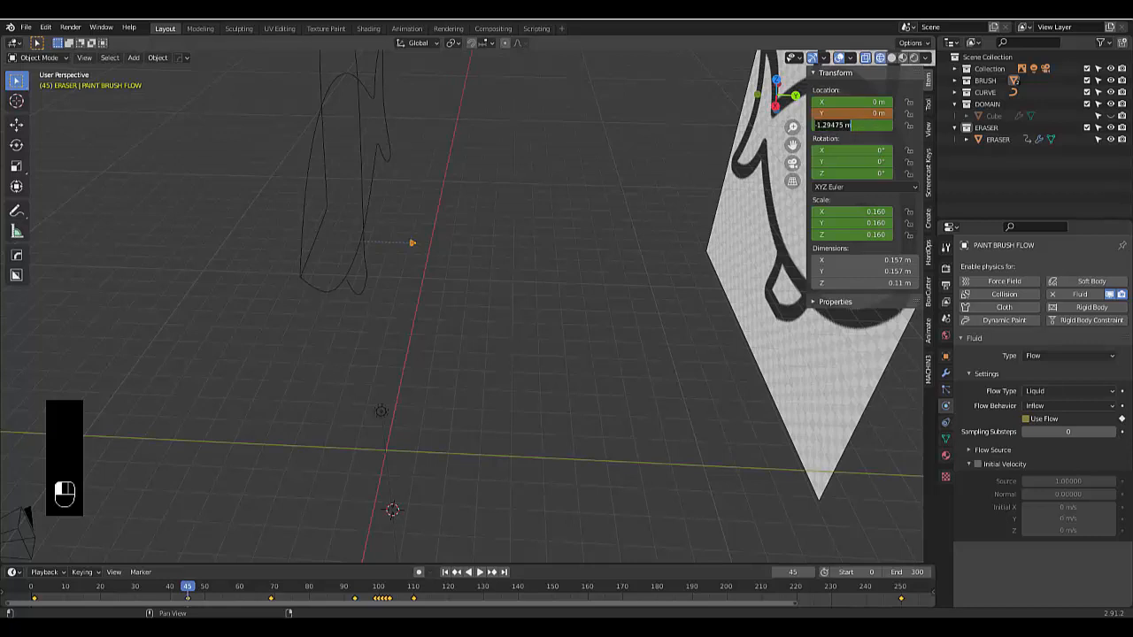
pyautogui.write('0')
pyautogui.press('Return')
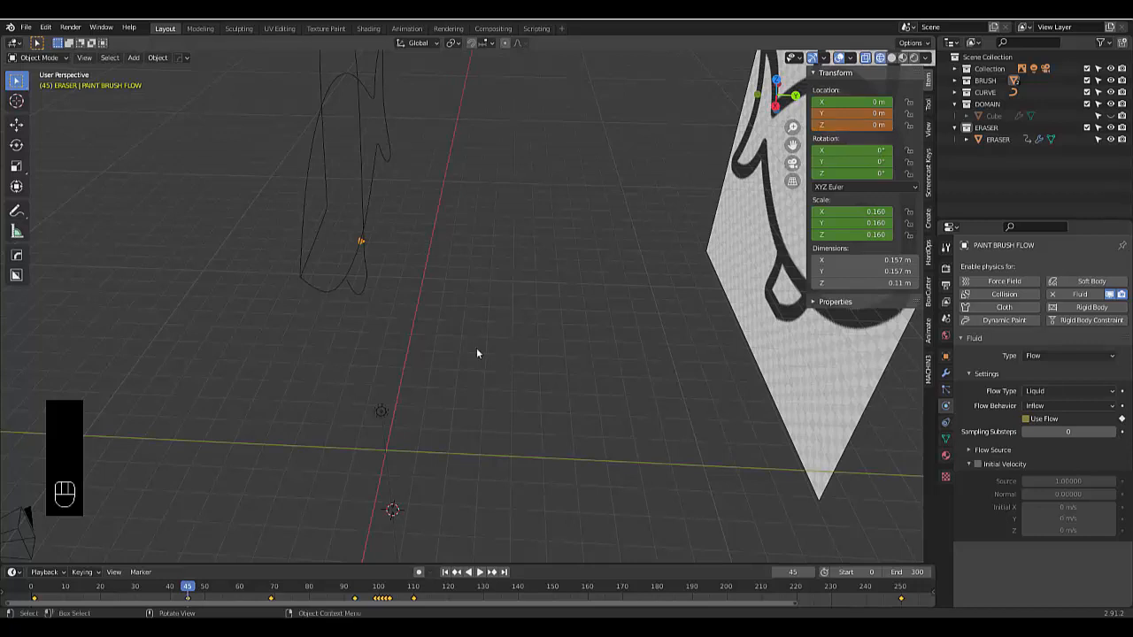
# At frame 69, try setting the brush flow object's Z location to 0 m
pyautogui.moveTo(185, 588); pyautogui.dragTo(271, 595)
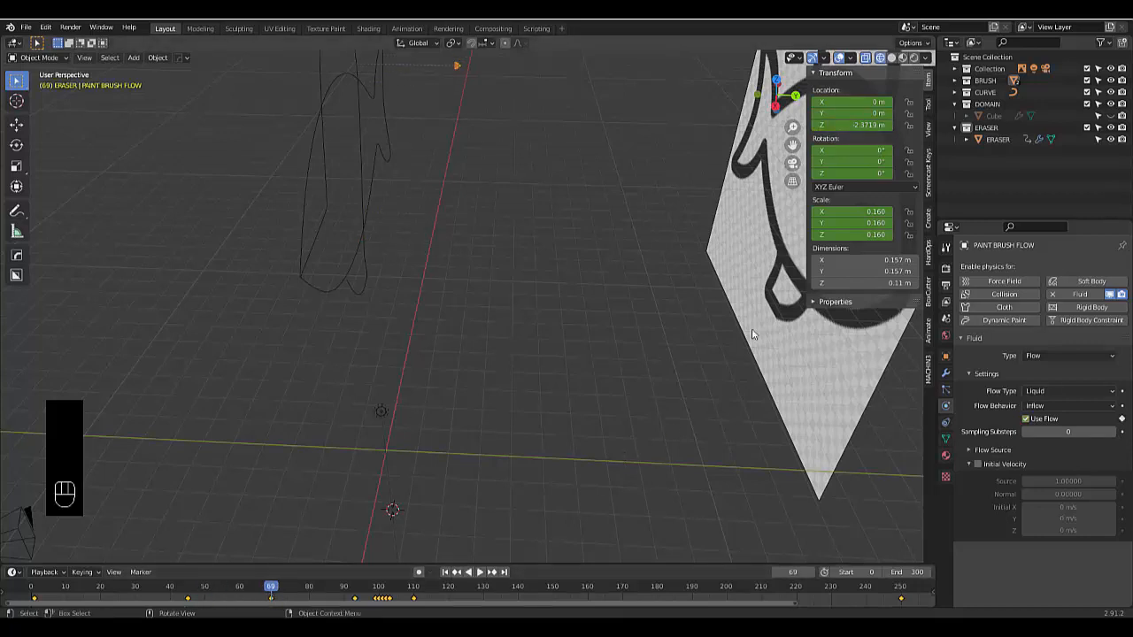
pyautogui.click(850, 125)
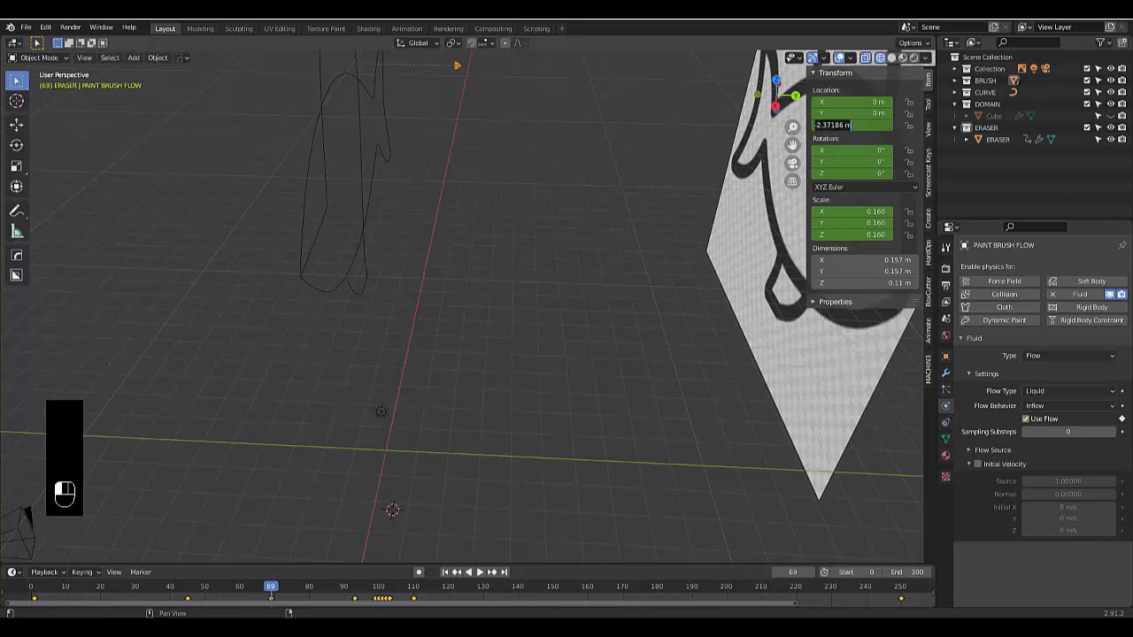
pyautogui.write('0')
pyautogui.press('Return')
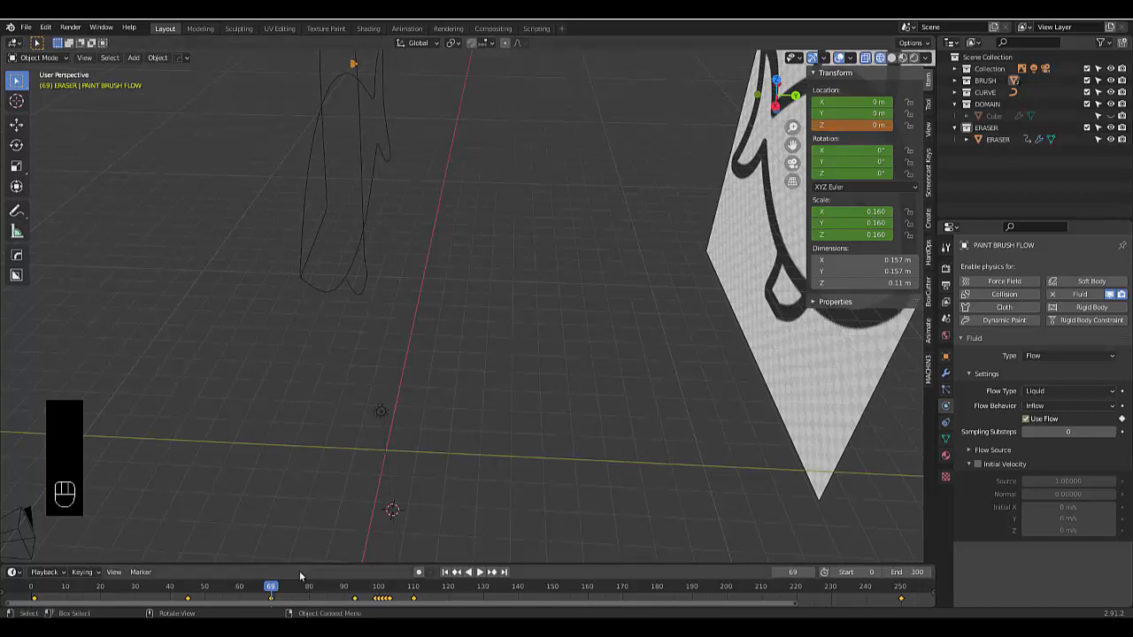
# At frame 93, try setting the brush flow object's Z location to 0 m
pyautogui.press('space')
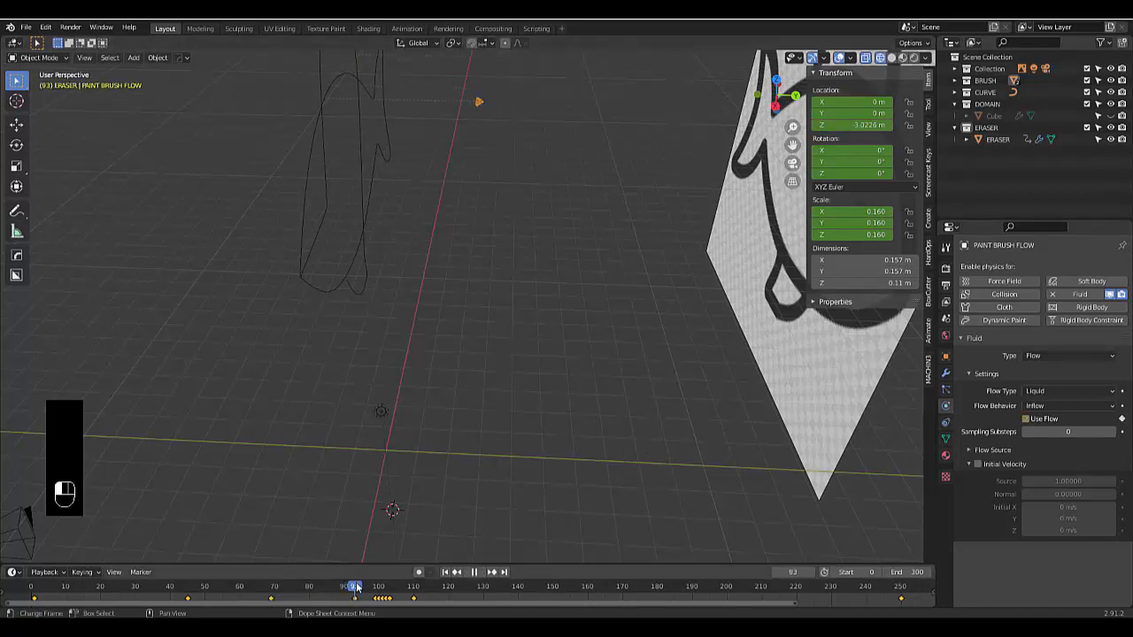
pyautogui.press('space')
pyautogui.click(849, 125)
pyautogui.write('0')
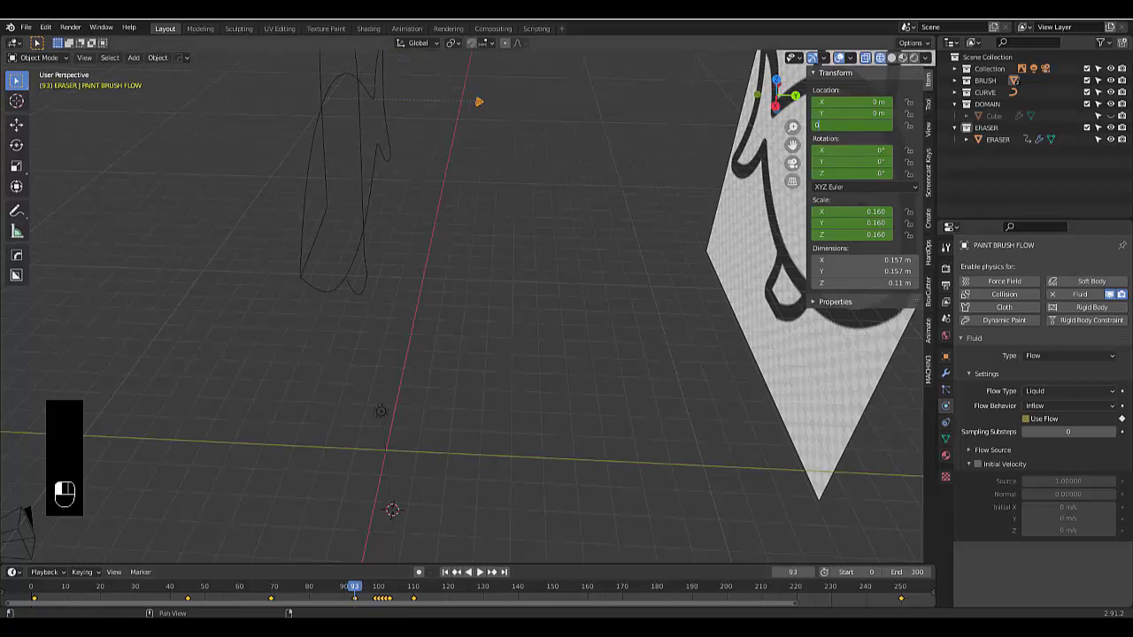
pyautogui.press('Return')
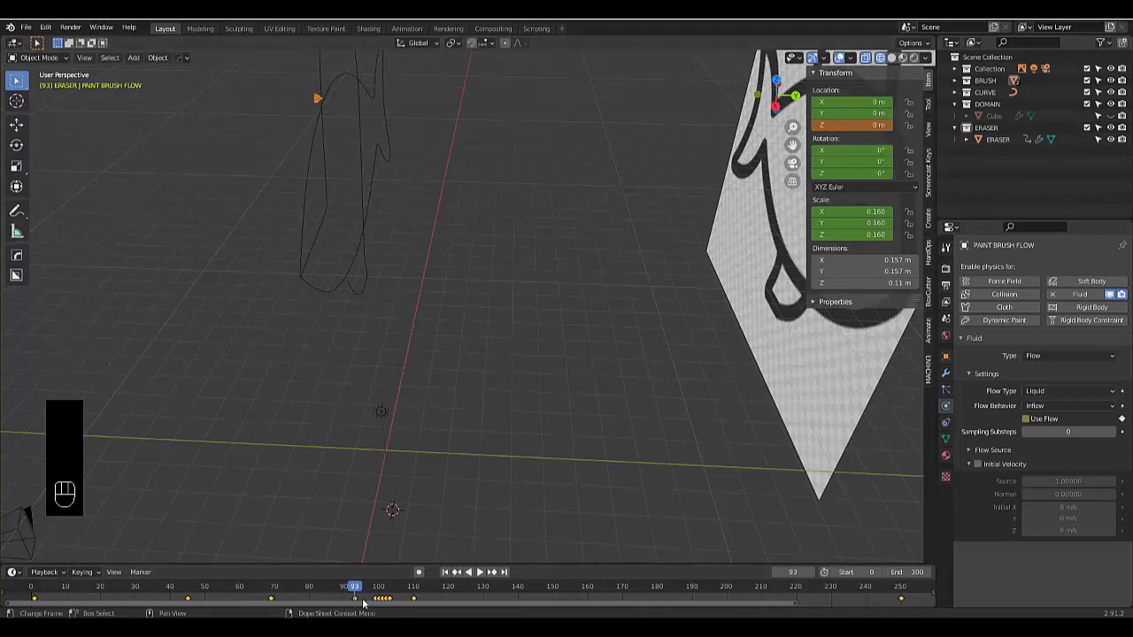
# At frame 99, set the brush flow object's Z location to 0 m and insert a location keyframe
pyautogui.press('space')
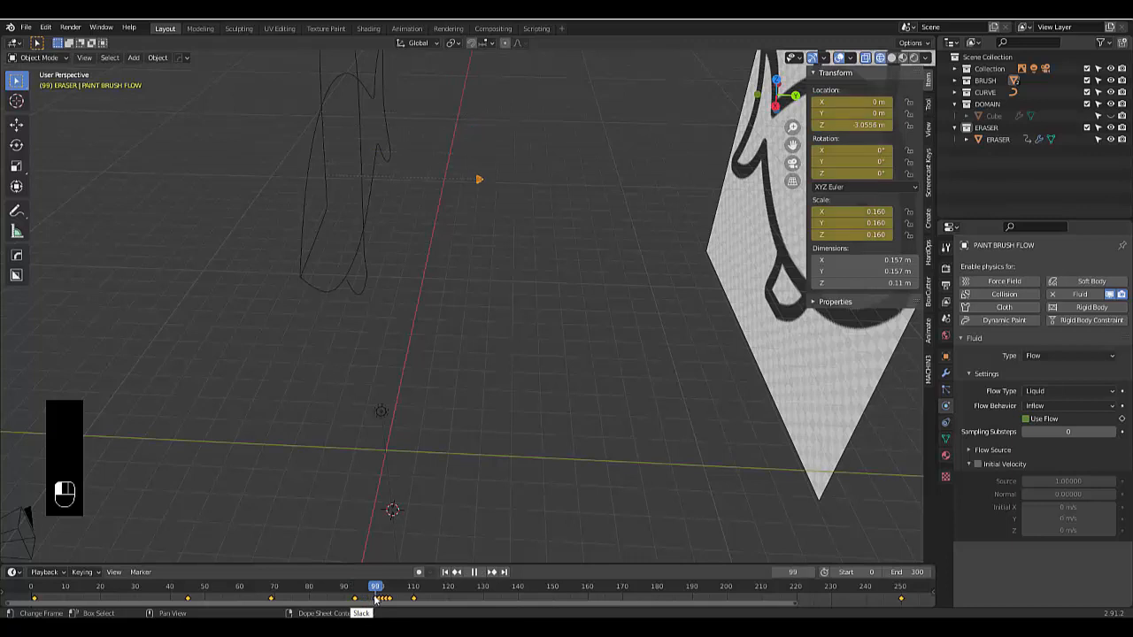
pyautogui.press('space')
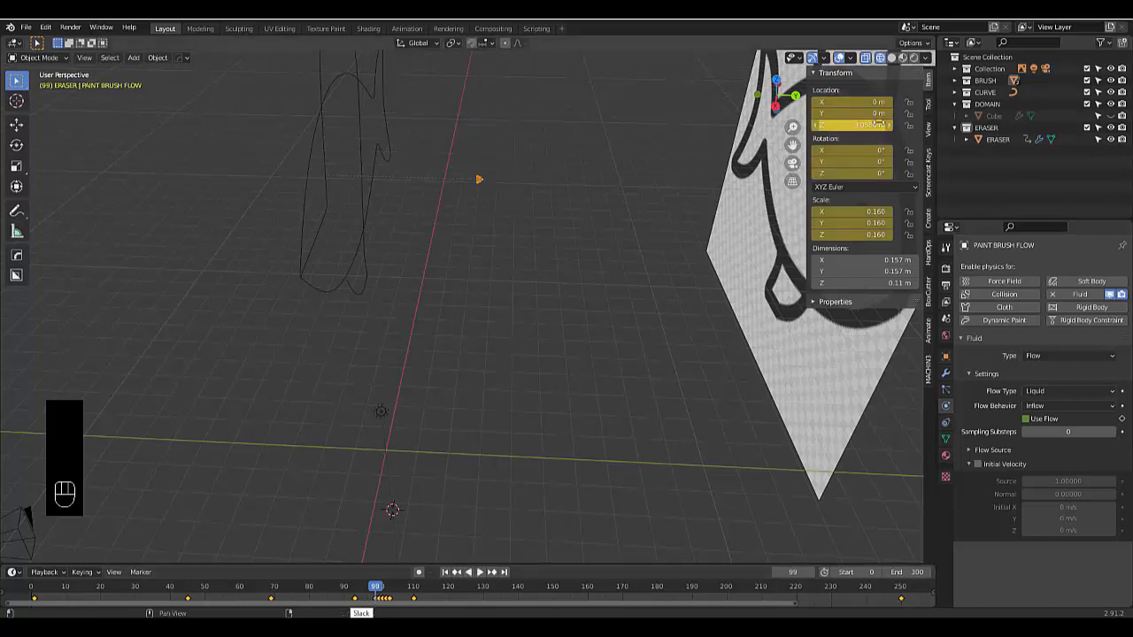
pyautogui.click(868, 124)
pyautogui.write('0')
pyautogui.press('Return')
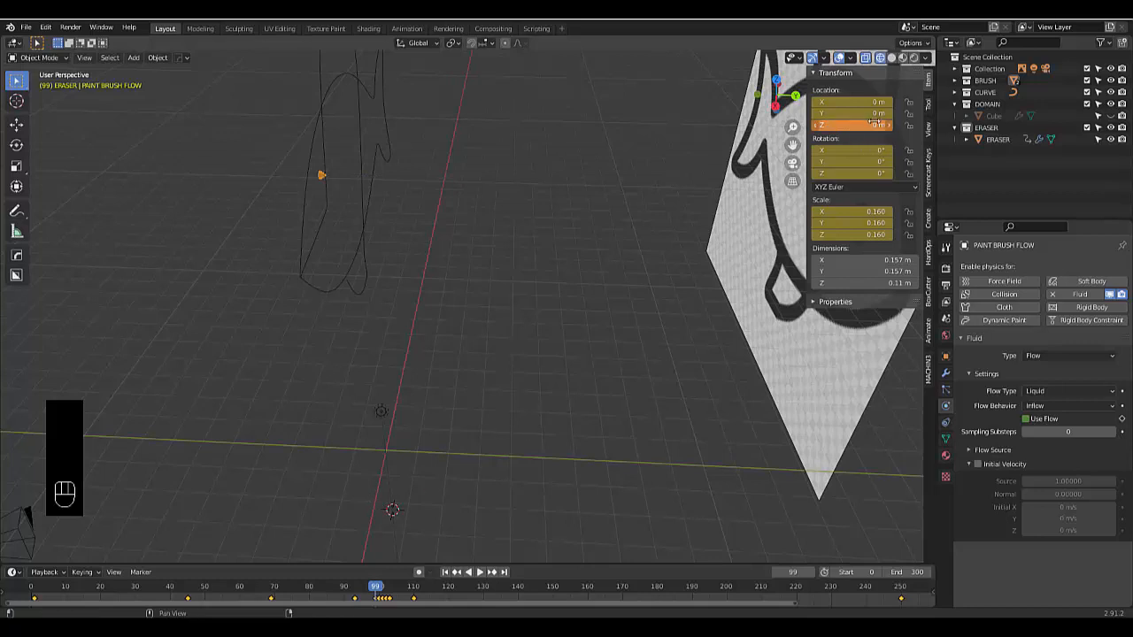
pyautogui.press('i')
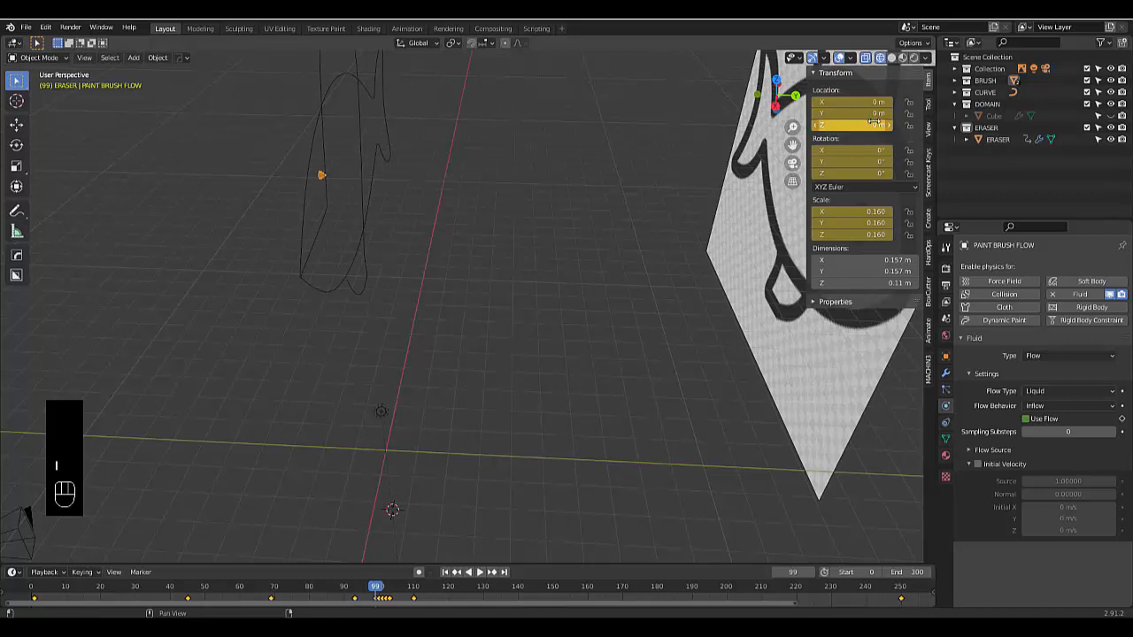
# At frame 110, set the brush flow object's Z location to 0 m and insert a location keyframe
pyautogui.moveTo(378, 593)
pyautogui.mouseDown()
pyautogui.moveTo(274, 585)
pyautogui.moveTo(436, 586)
pyautogui.moveTo(416, 585)
pyautogui.mouseUp()
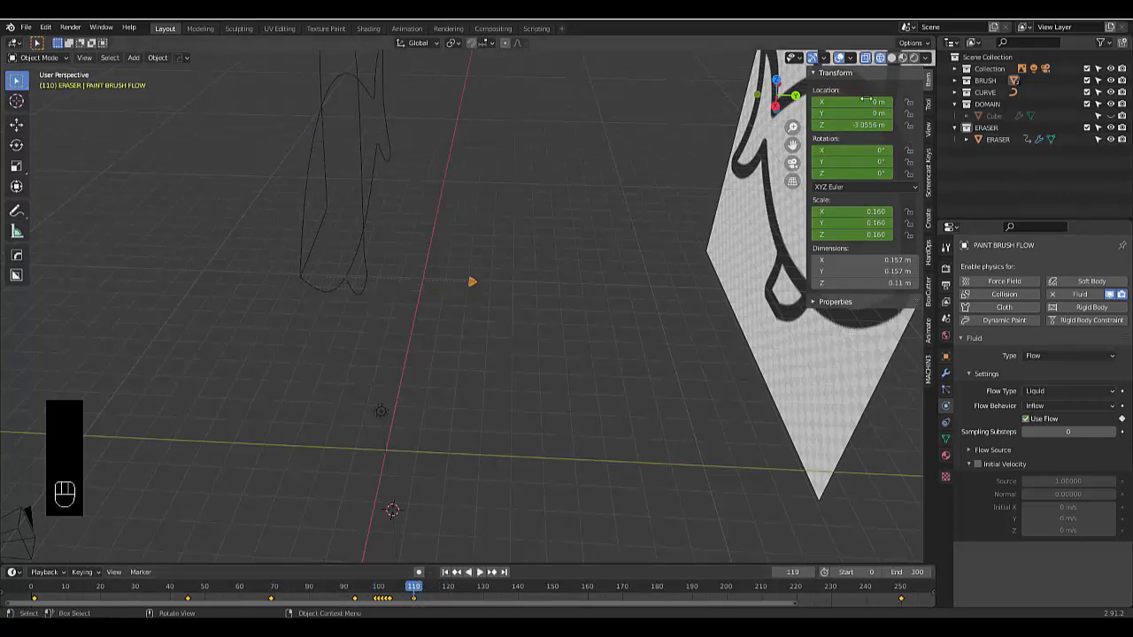
pyautogui.click(851, 125)
pyautogui.write('0')
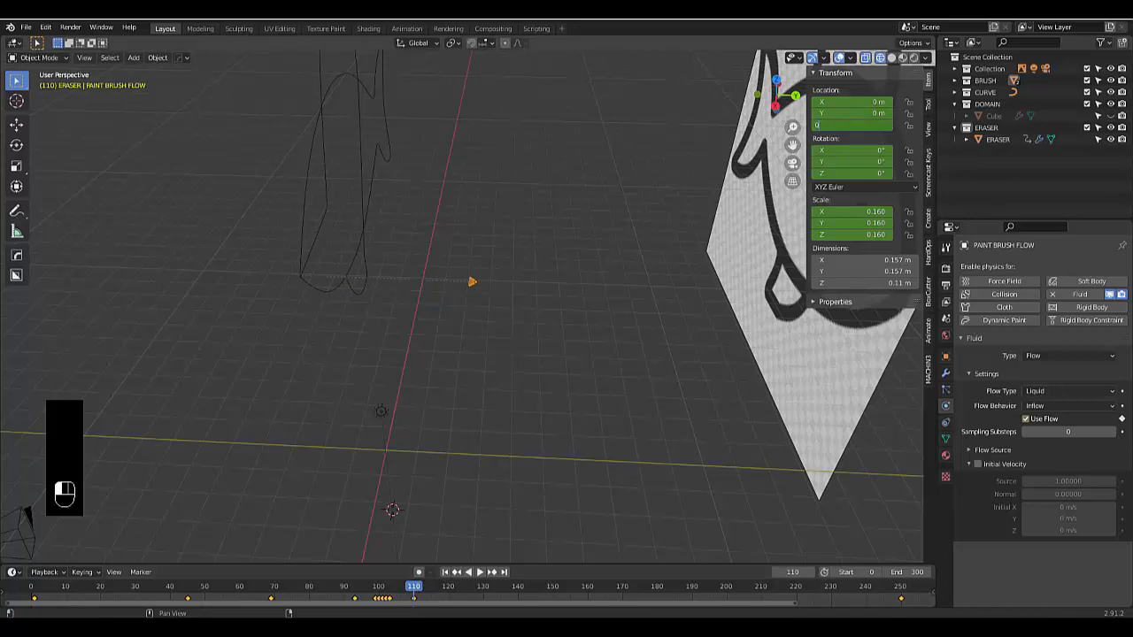
pyautogui.press('Return')
pyautogui.press('i')
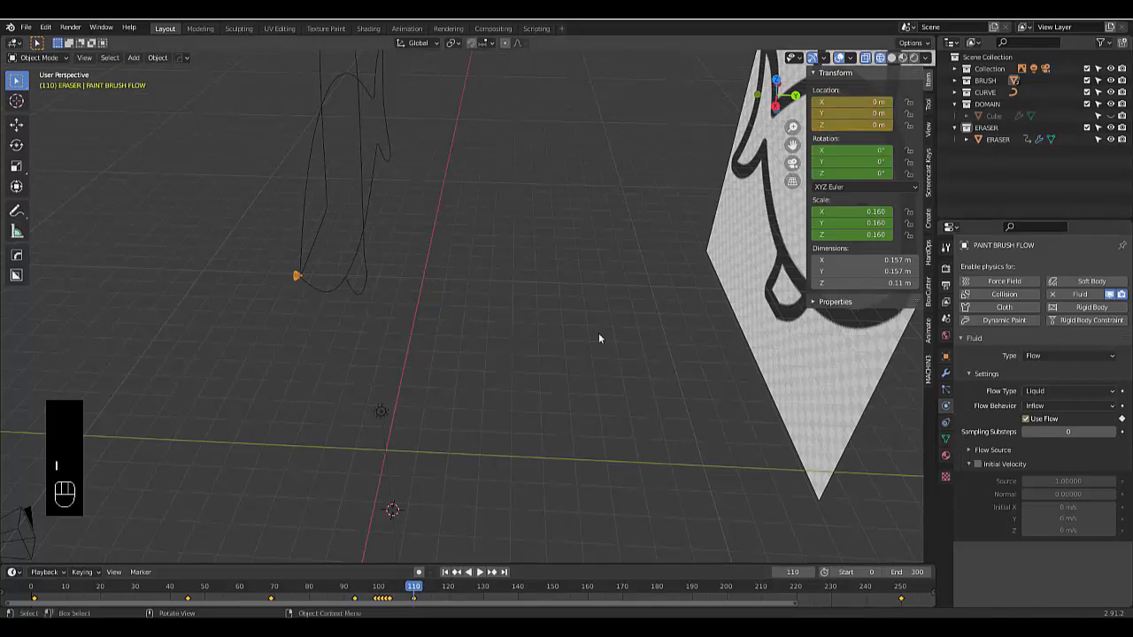
# At frame 103, set the brush flow object's Z location to 0 m and insert a location keyframe
pyautogui.moveTo(413, 587); pyautogui.dragTo(390, 587)
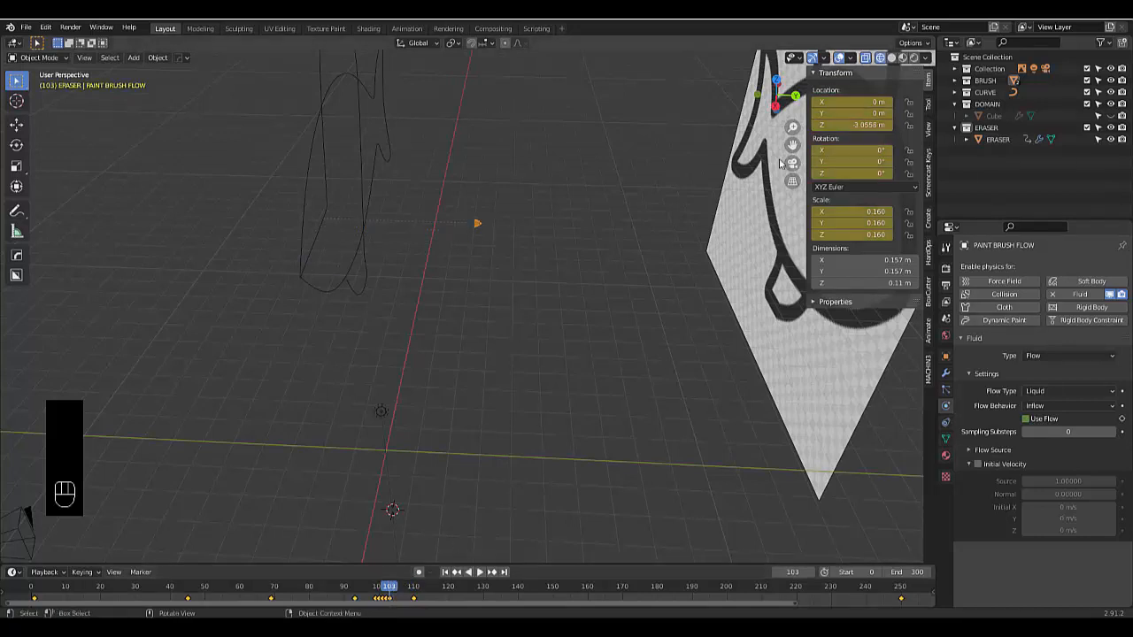
pyautogui.click(851, 124)
pyautogui.hotkey('ctrl', 'a')
pyautogui.write('0')
pyautogui.press('Return')
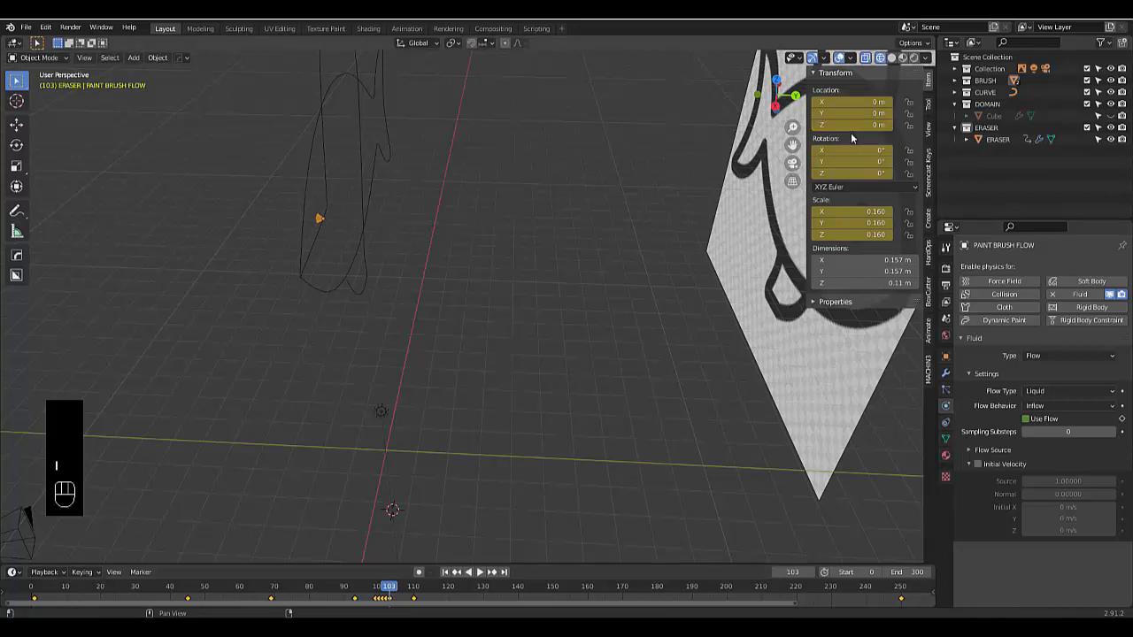
pyautogui.press('i')
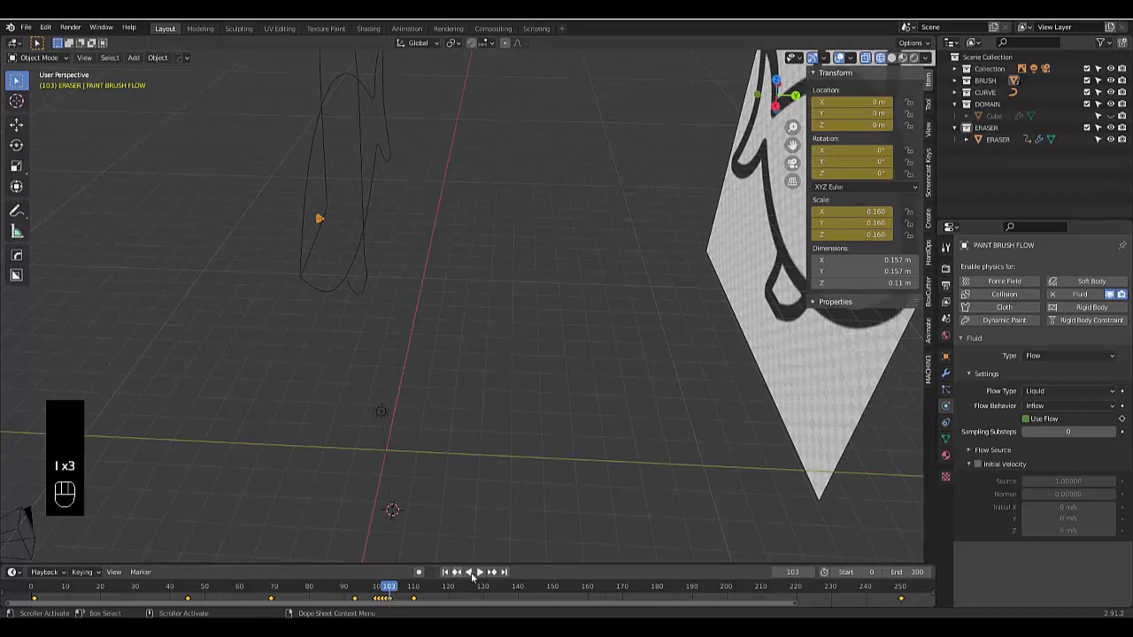
# At frame 102, set the brush flow object's Z location to 0 m and insert a location keyframe
pyautogui.click(777, 571)
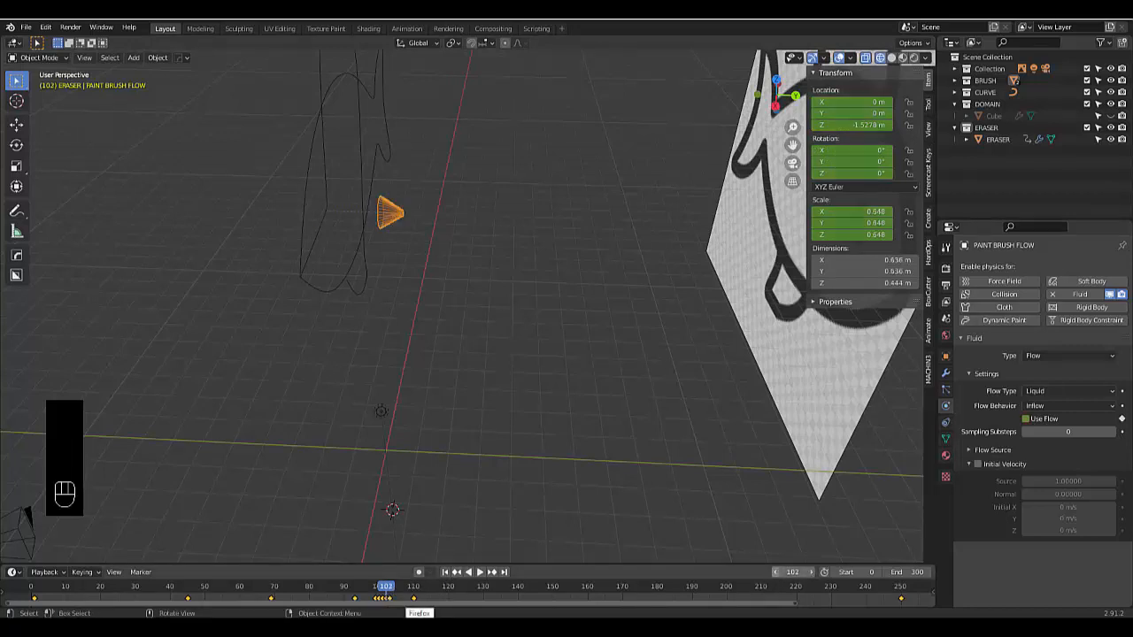
pyautogui.click(851, 125)
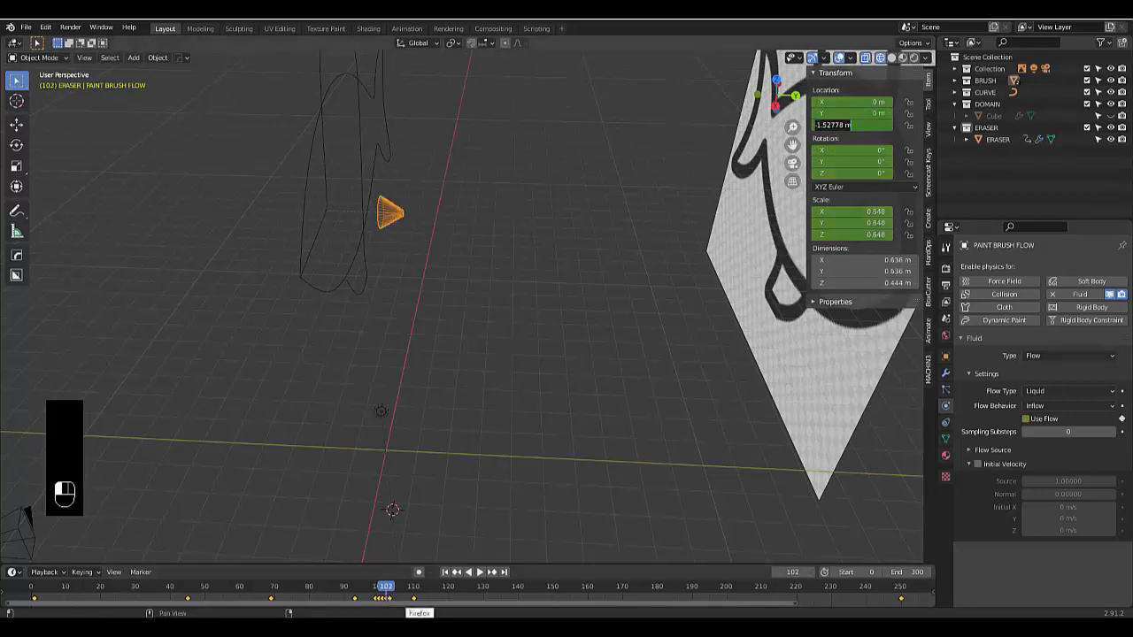
pyautogui.write('0')
pyautogui.press('Return')
pyautogui.press('i')
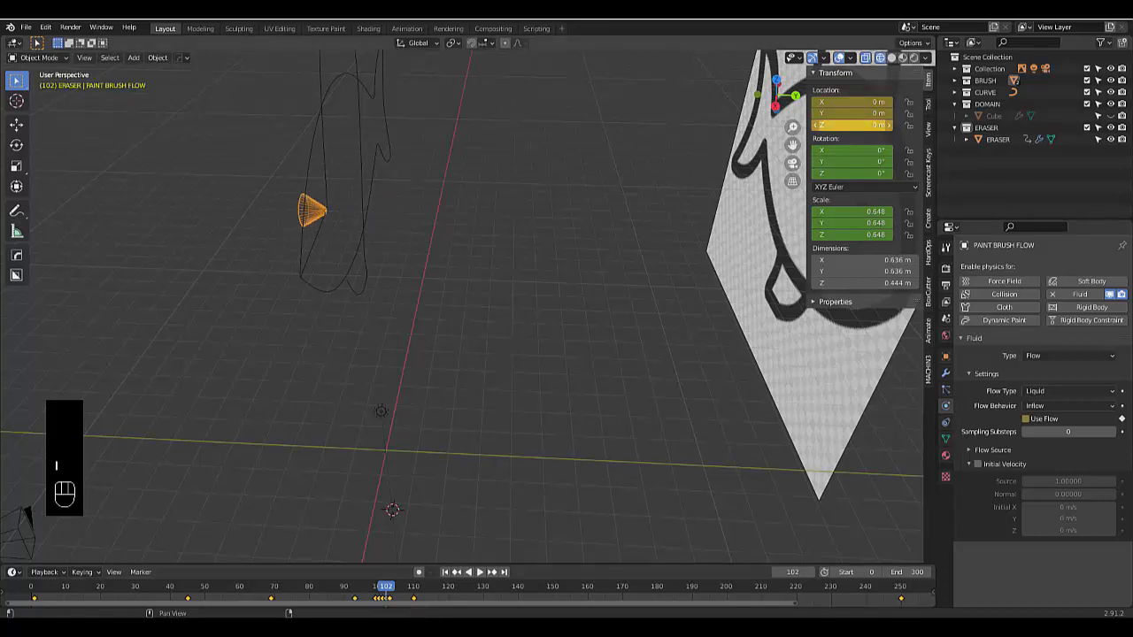
# At frame 101, set the brush flow object's Z location to 0 m
pyautogui.click(777, 572)
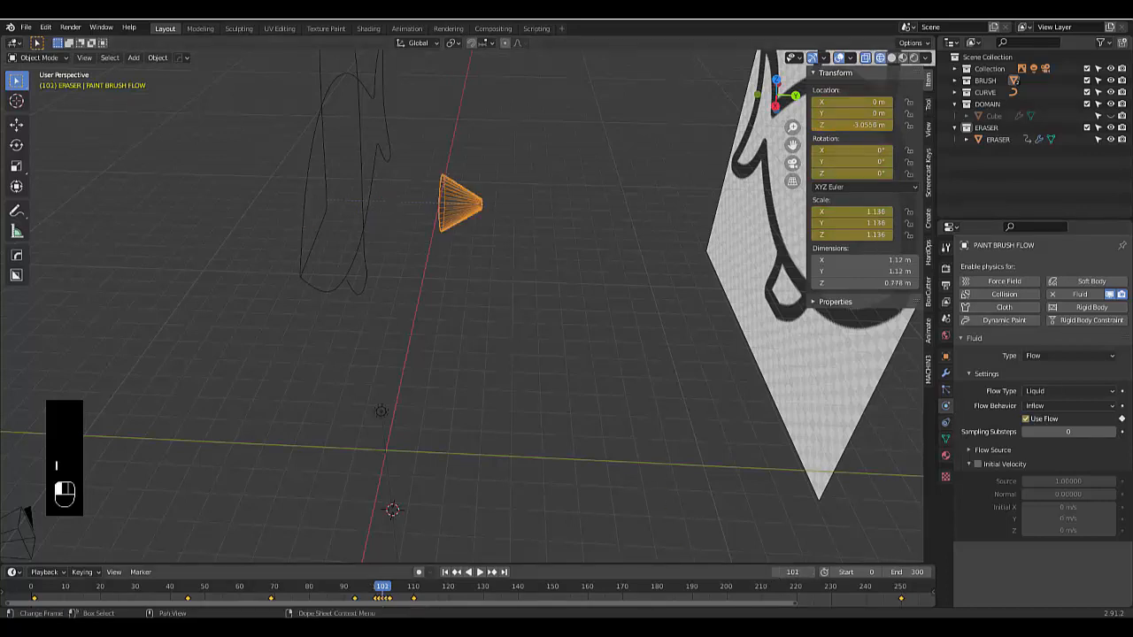
pyautogui.click(851, 125)
pyautogui.write('0')
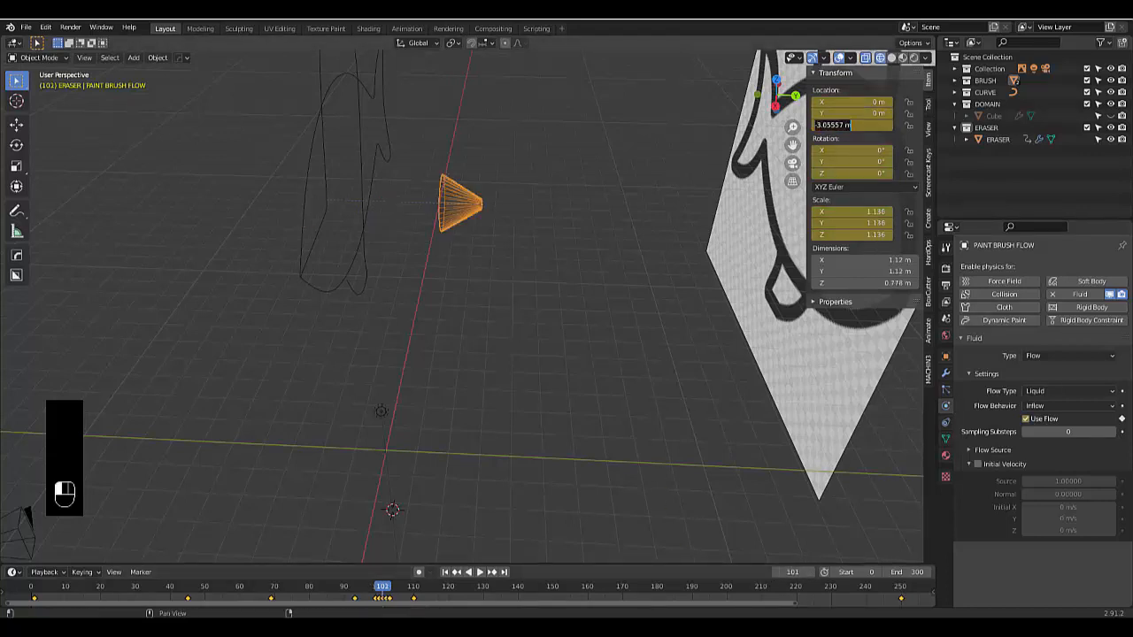
pyautogui.press('Return')
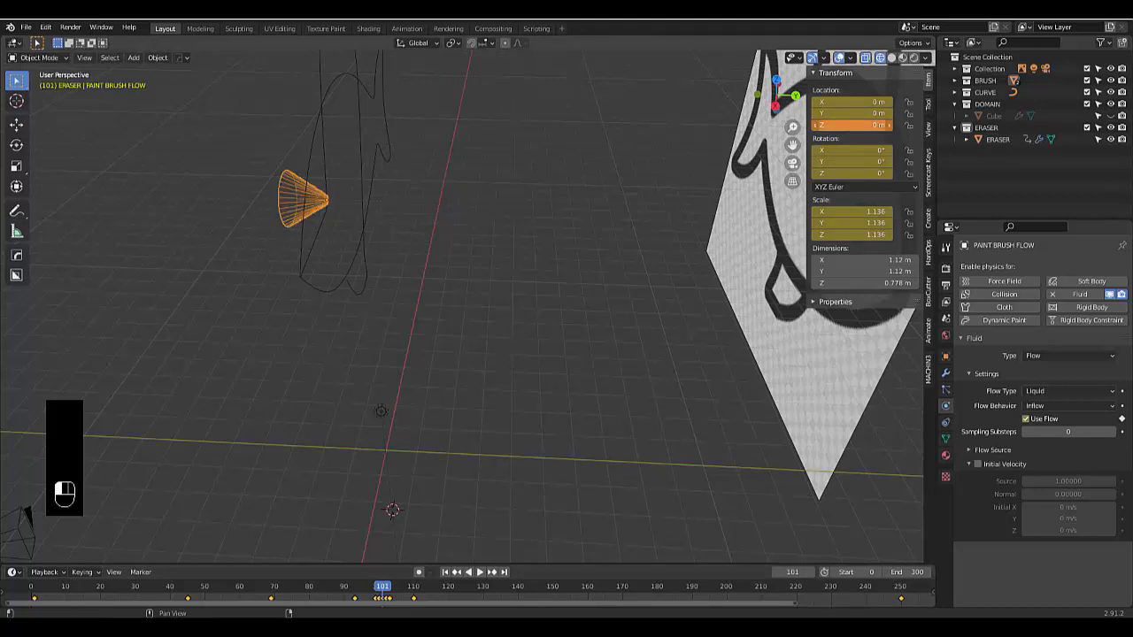
# At frame 100, set the brush flow object's Z location to 0 m and insert a location keyframe
pyautogui.click(776, 576)
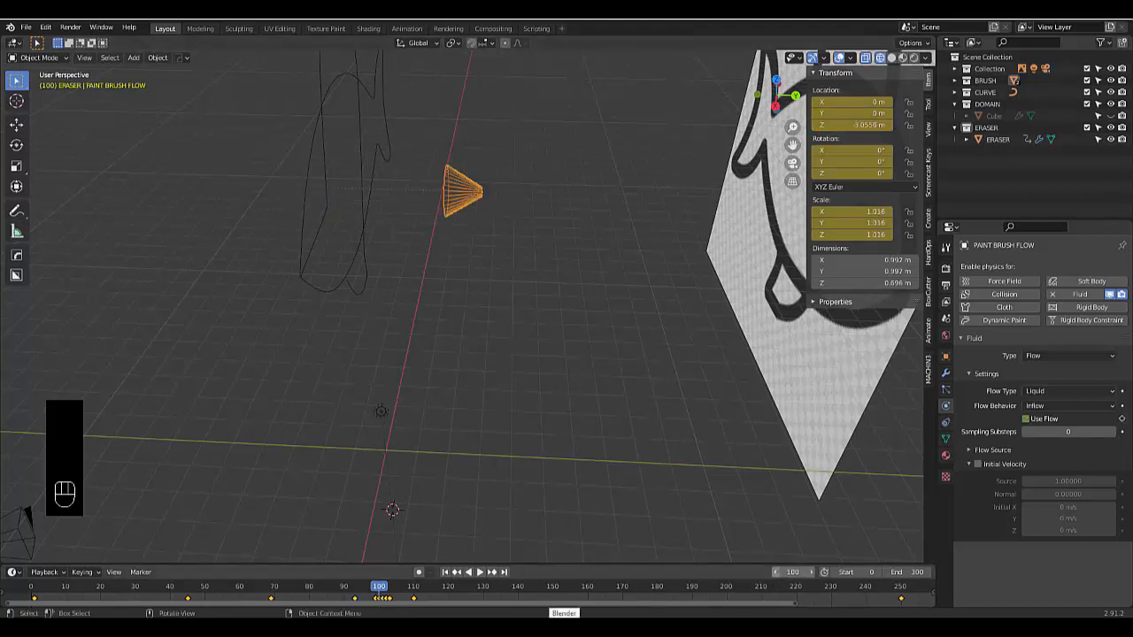
pyautogui.click(854, 124)
pyautogui.write('0')
pyautogui.press('Return')
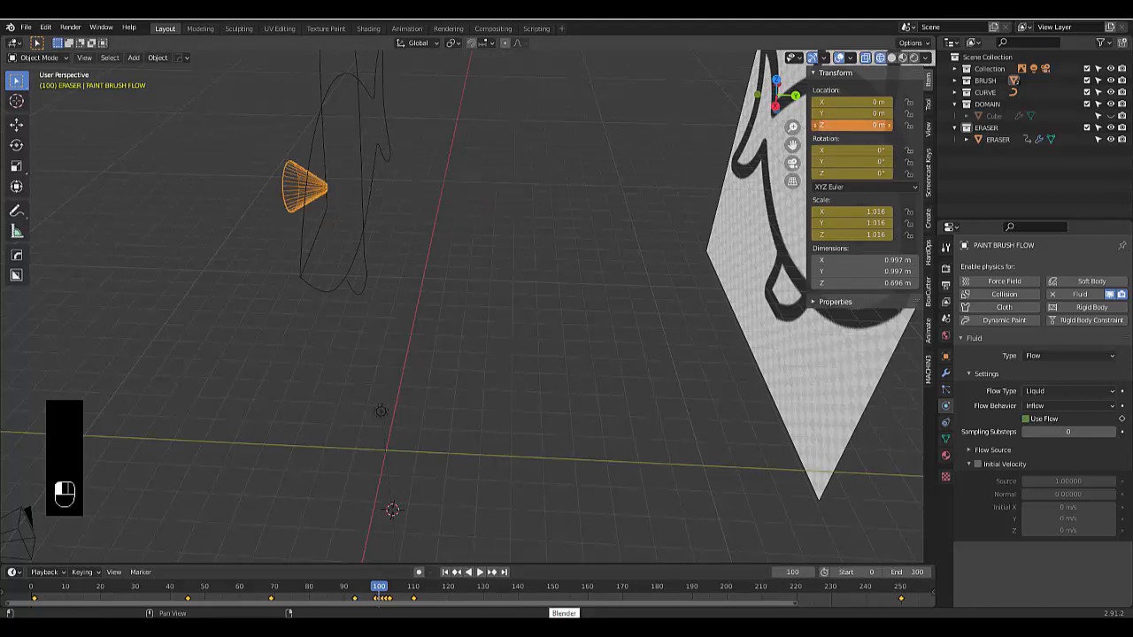
pyautogui.press('i')
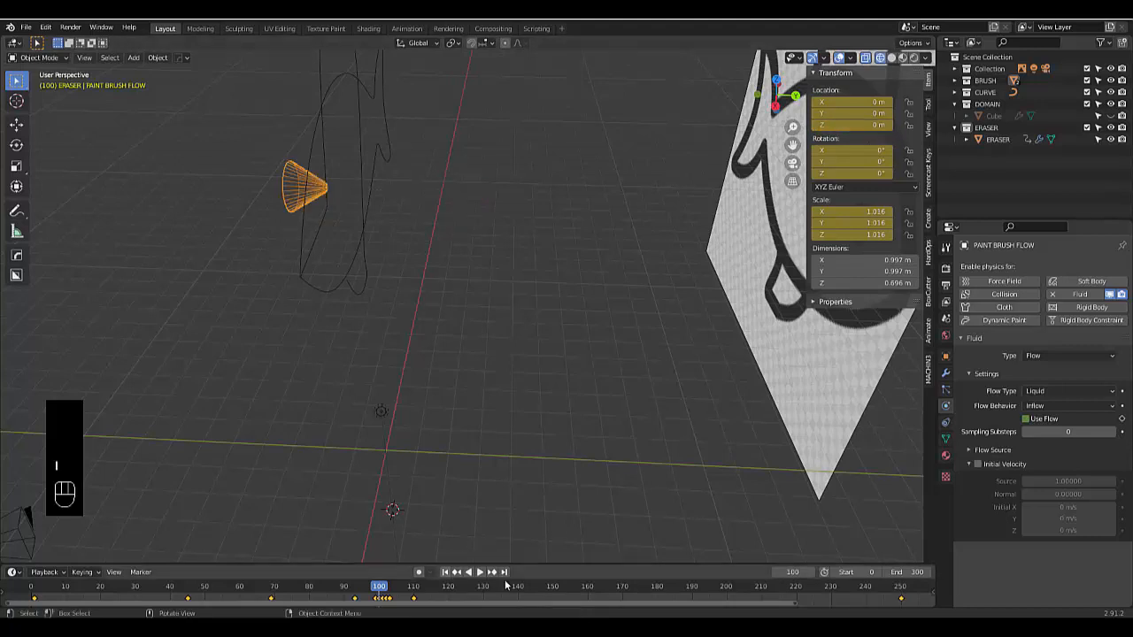
# Play the animation to check the brush flow's motion along the curve, and return to frame 1
pyautogui.click(777, 575)
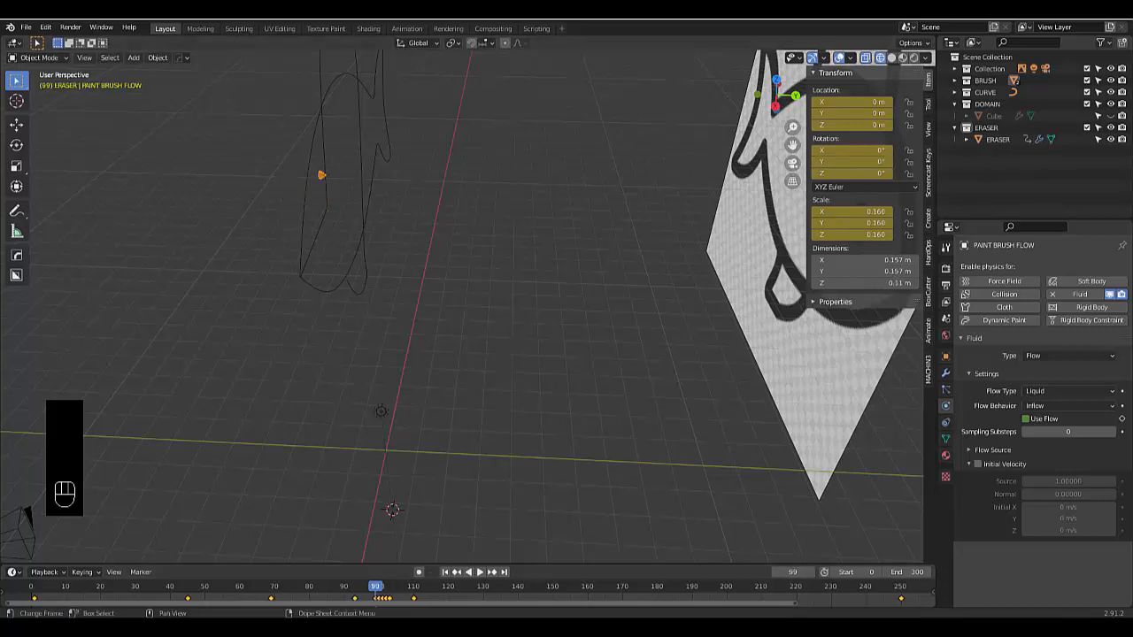
pyautogui.moveTo(372, 591); pyautogui.dragTo(34, 575)
pyautogui.press('space')
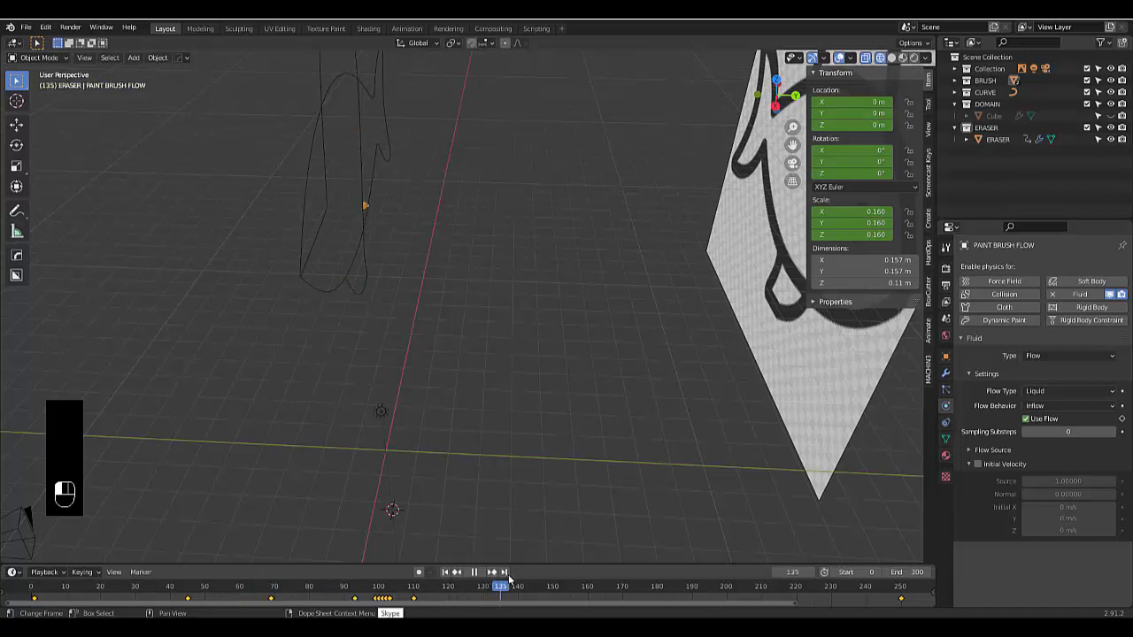
pyautogui.moveTo(418, 572); pyautogui.dragTo(34, 575)
pyautogui.moveTo(355, 348); pyautogui.dragTo(265, 245, button='middle')
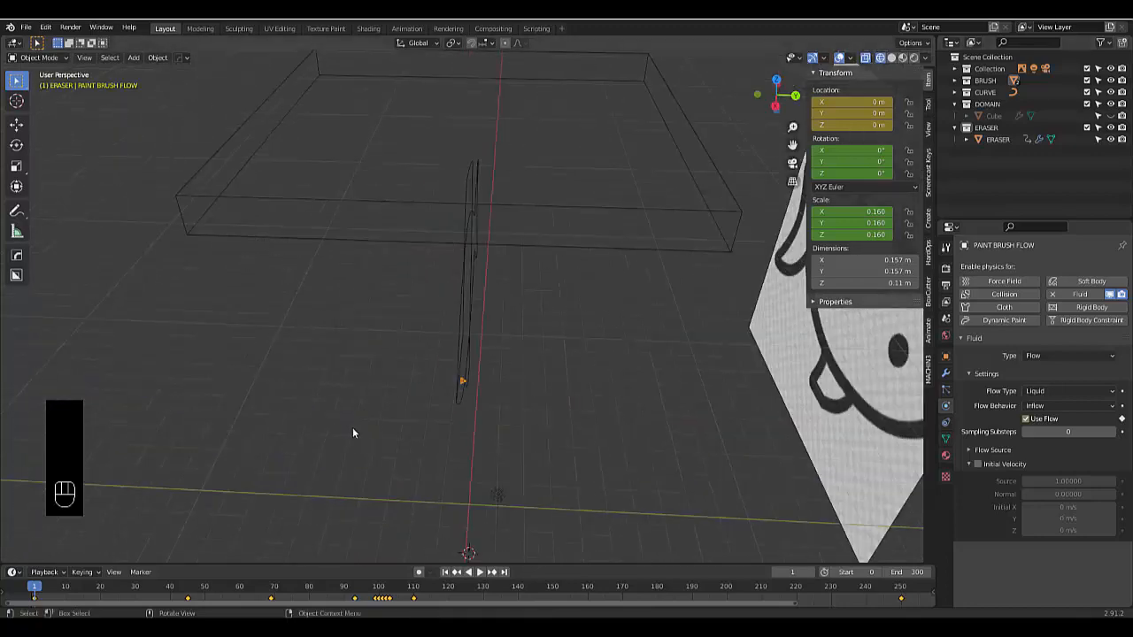
pyautogui.moveTo(454, 407); pyautogui.dragTo(451, 359, button='middle')
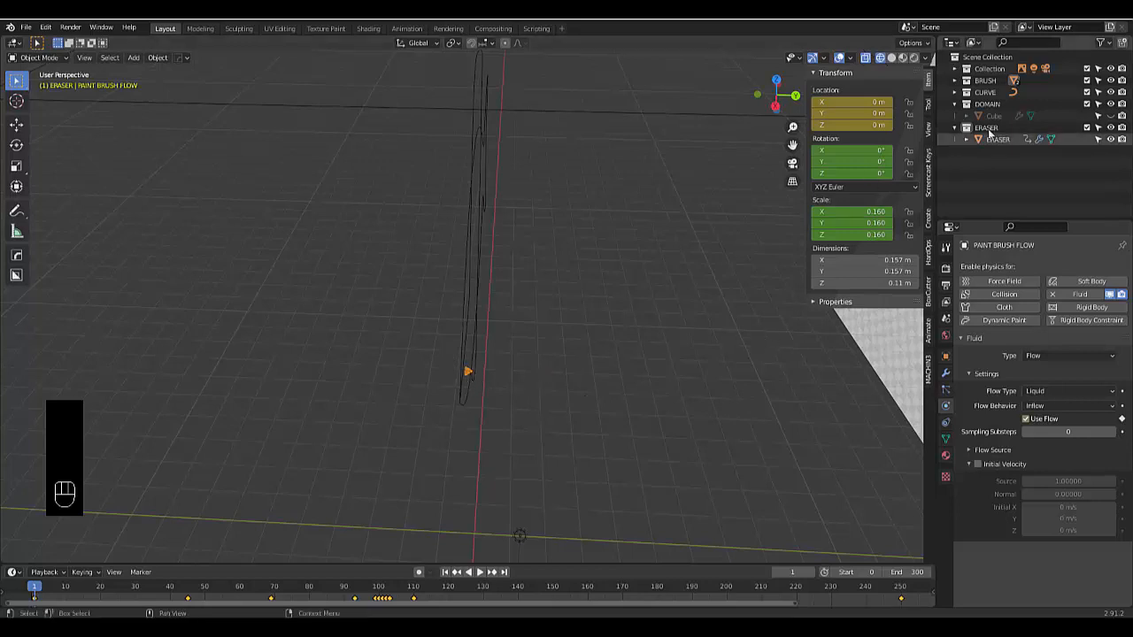
# Unhide the domain cube and set its fluid resolution divisions to 150
pyautogui.click(1110, 116)
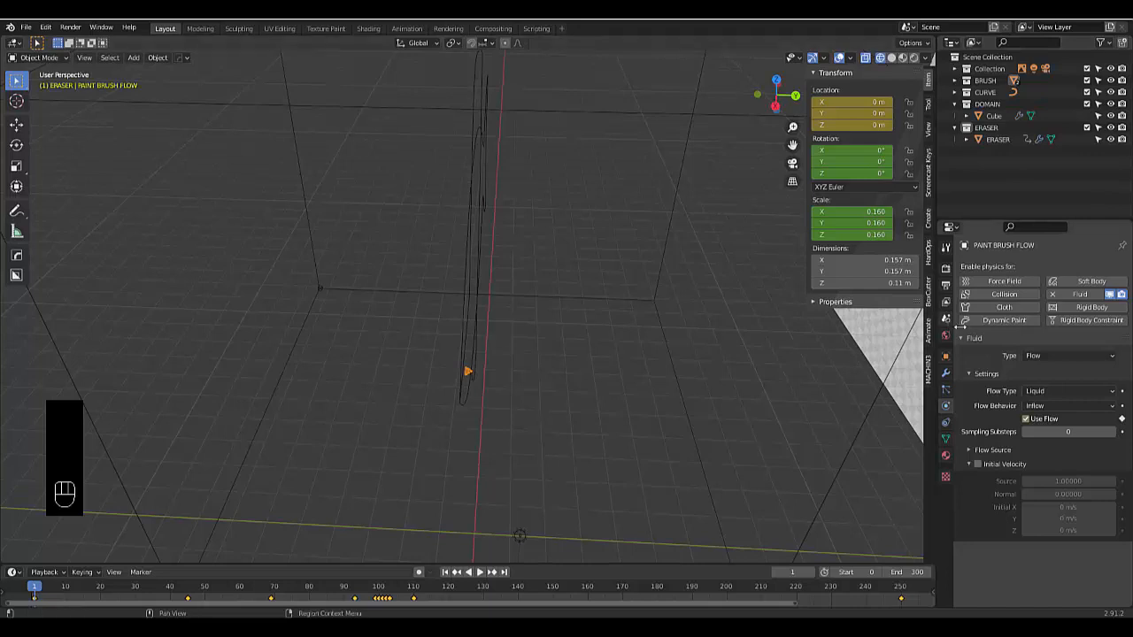
pyautogui.click(991, 115)
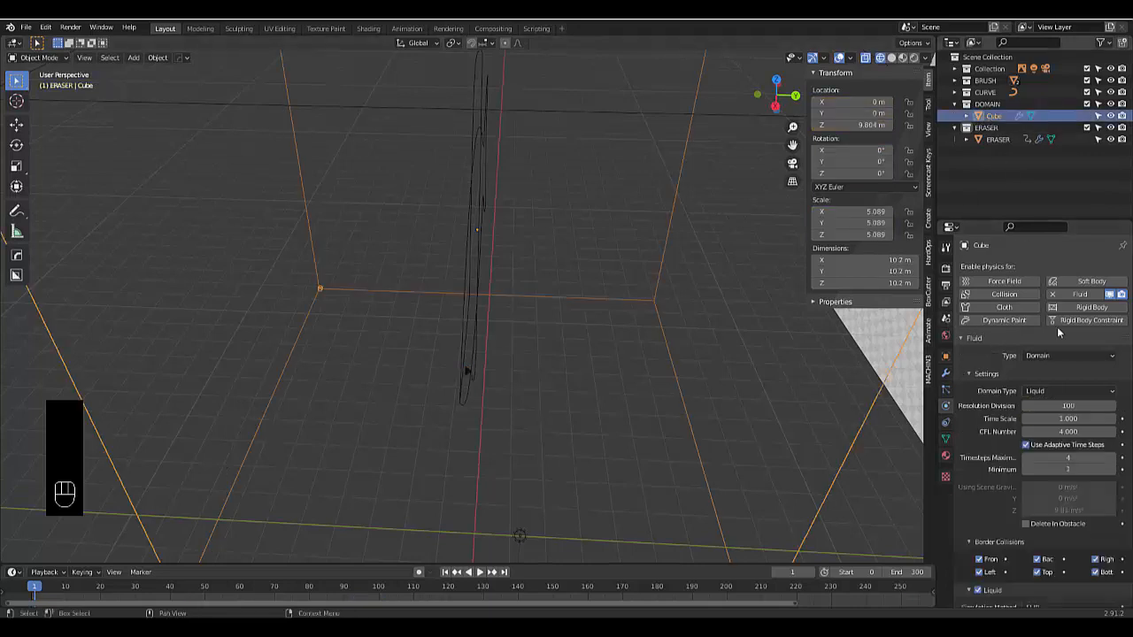
pyautogui.click(1068, 405)
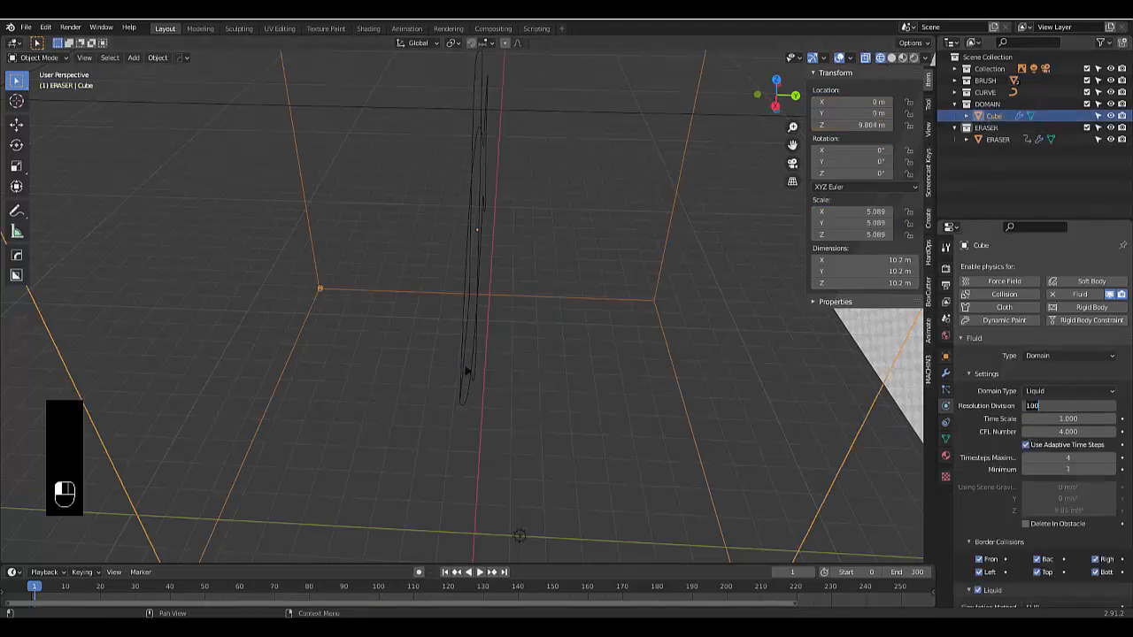
pyautogui.write('150')
pyautogui.press('Return')
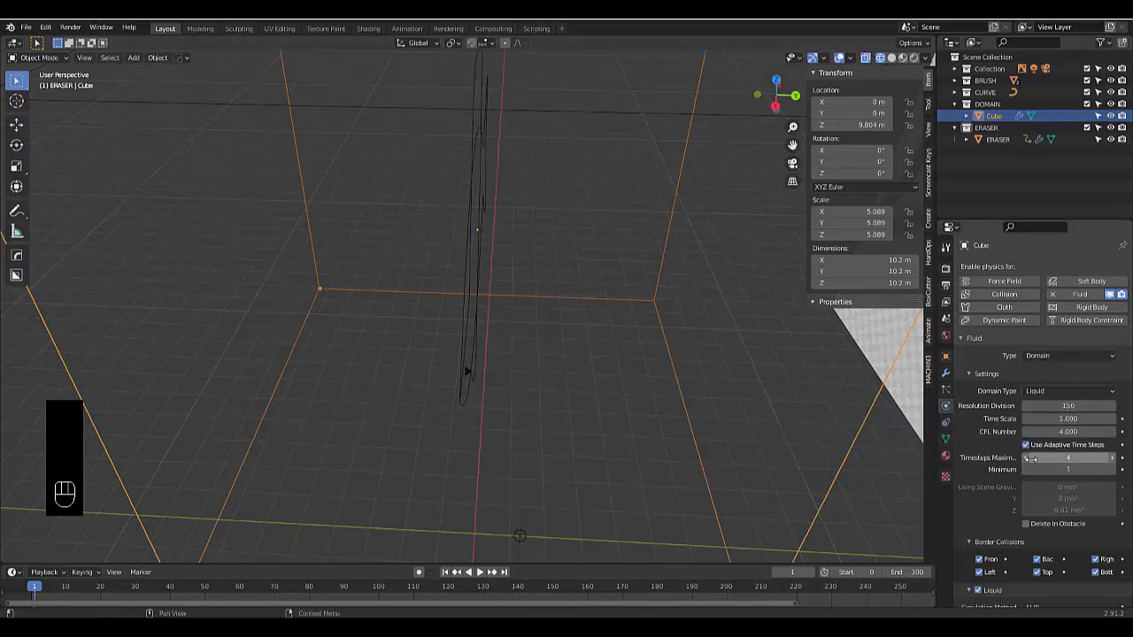
# Start baking the domain's whole fluid simulation and pause it after the first few frames
pyautogui.scroll(-7, 993, 466)
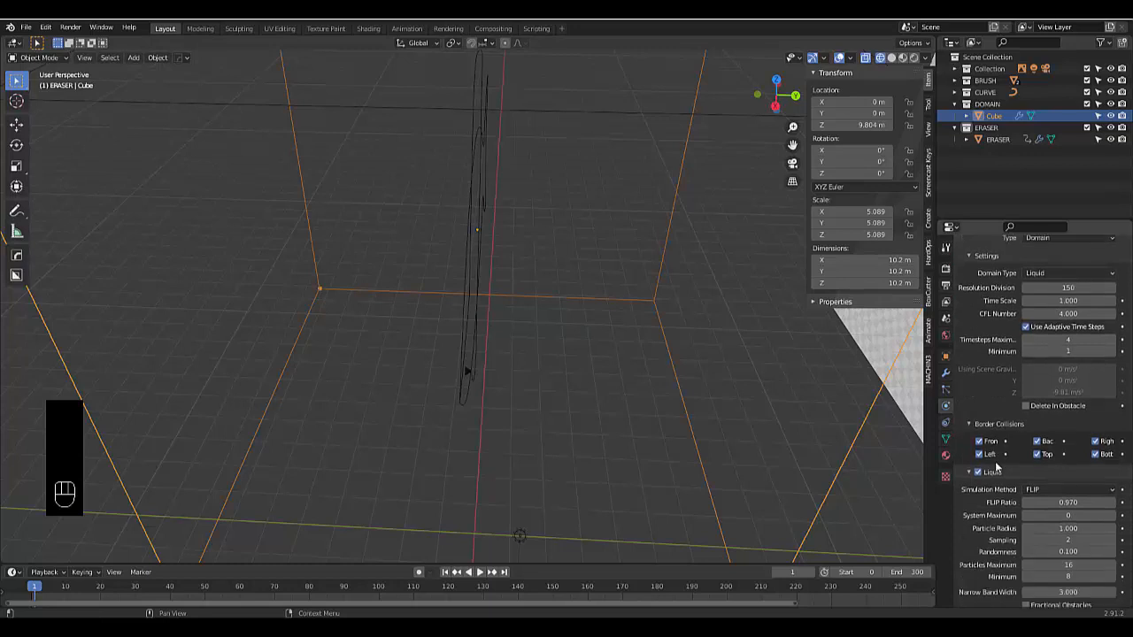
pyautogui.scroll(-2, 995, 469)
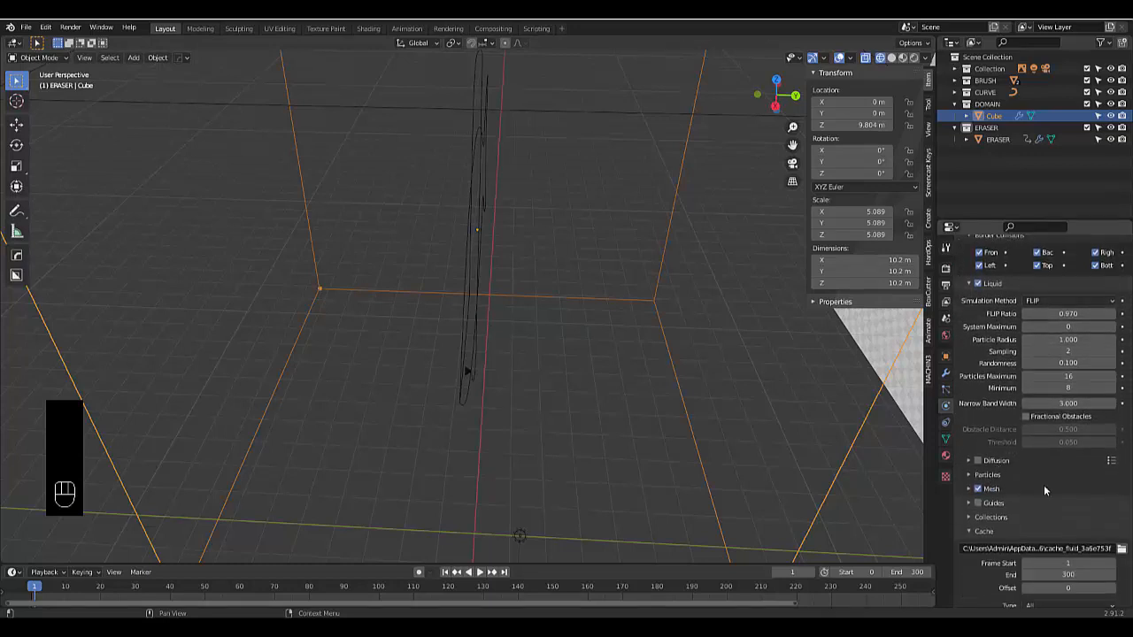
pyautogui.scroll(-4, 1053, 487)
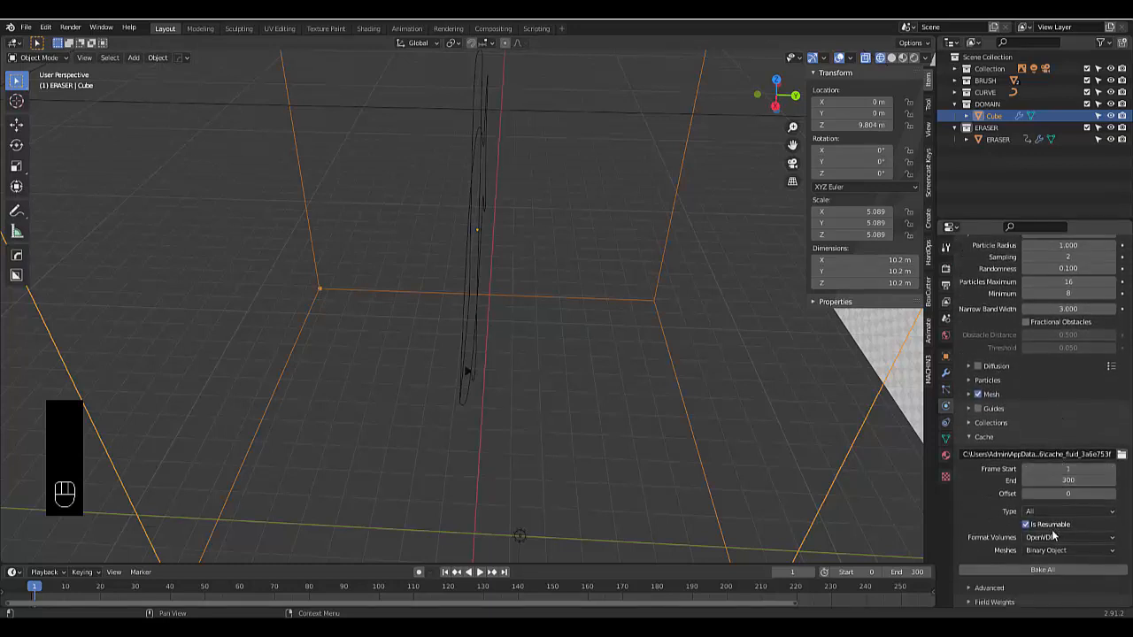
pyautogui.scroll(-1, 1053, 534)
pyautogui.click(1027, 555)
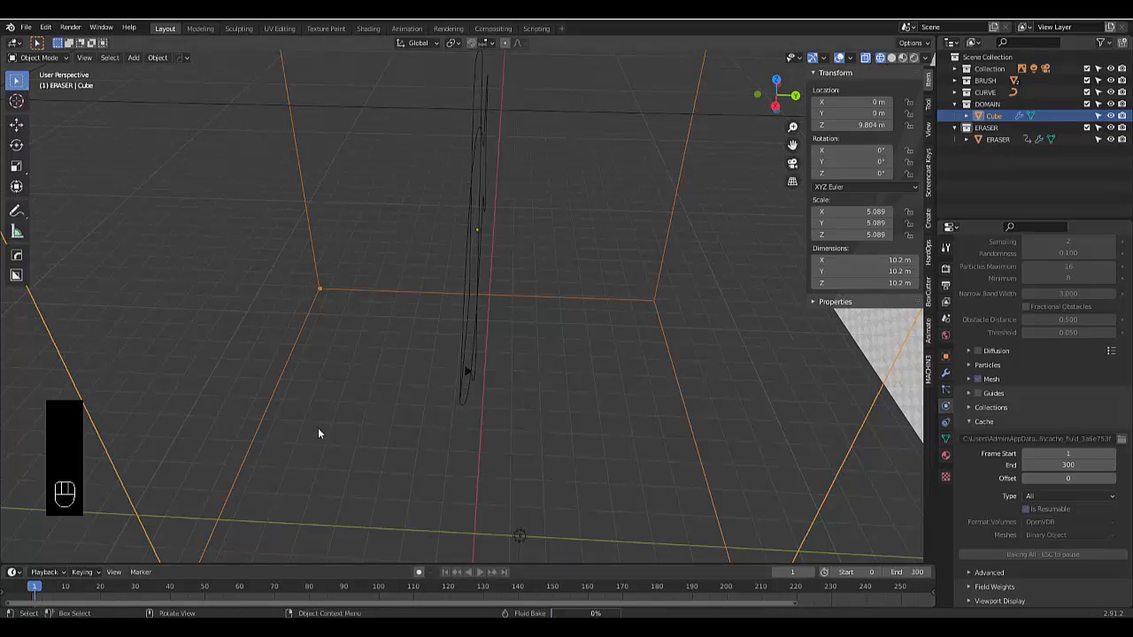
pyautogui.press('Escape')
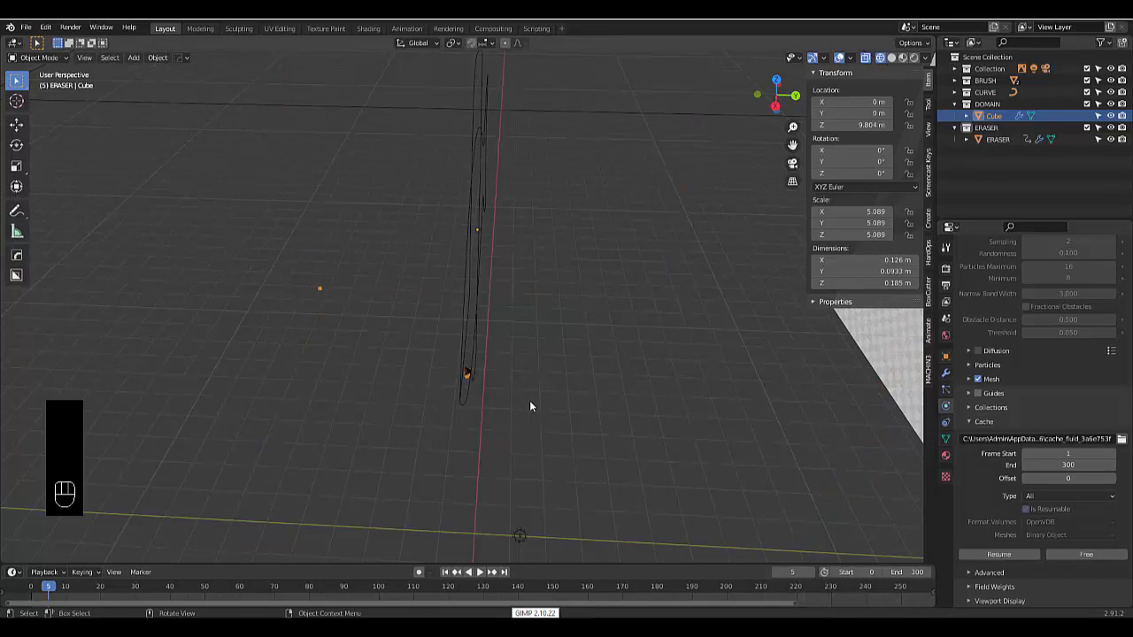
# Inspect the liquid at the brush tip from several angles and resume the fluid bake
pyautogui.scroll(-3, 537, 390)
pyautogui.scroll(5, 409, 363)
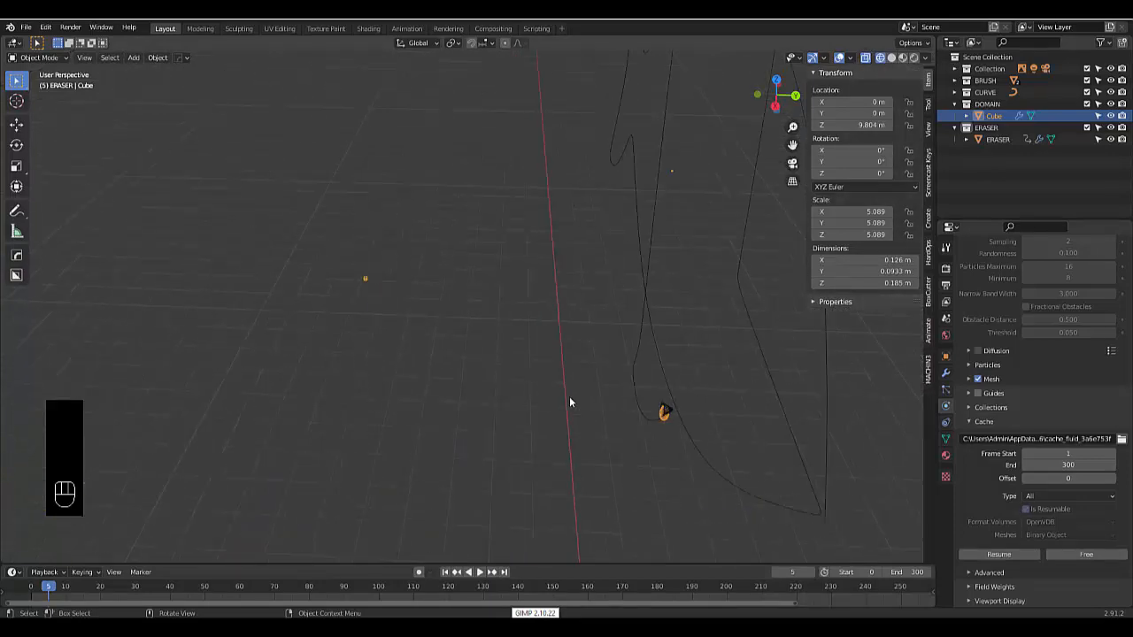
pyautogui.moveTo(569, 396)
pyautogui.mouseDown(button='middle')
pyautogui.moveTo(661, 363)
pyautogui.moveTo(617, 401)
pyautogui.mouseUp(button='middle')
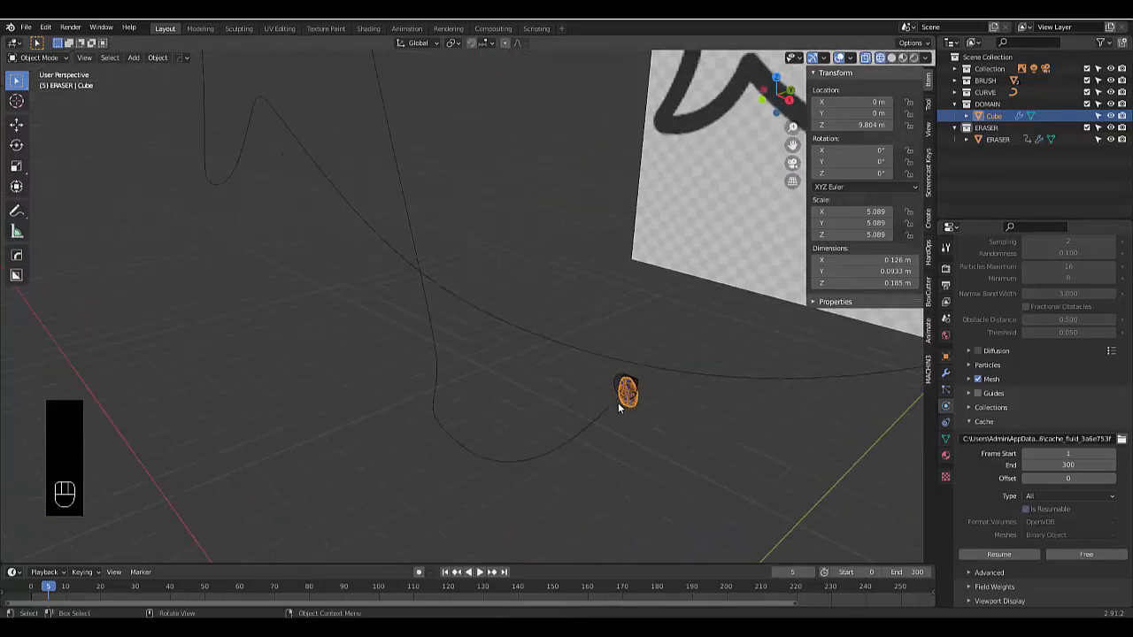
pyautogui.scroll(-5, 618, 401)
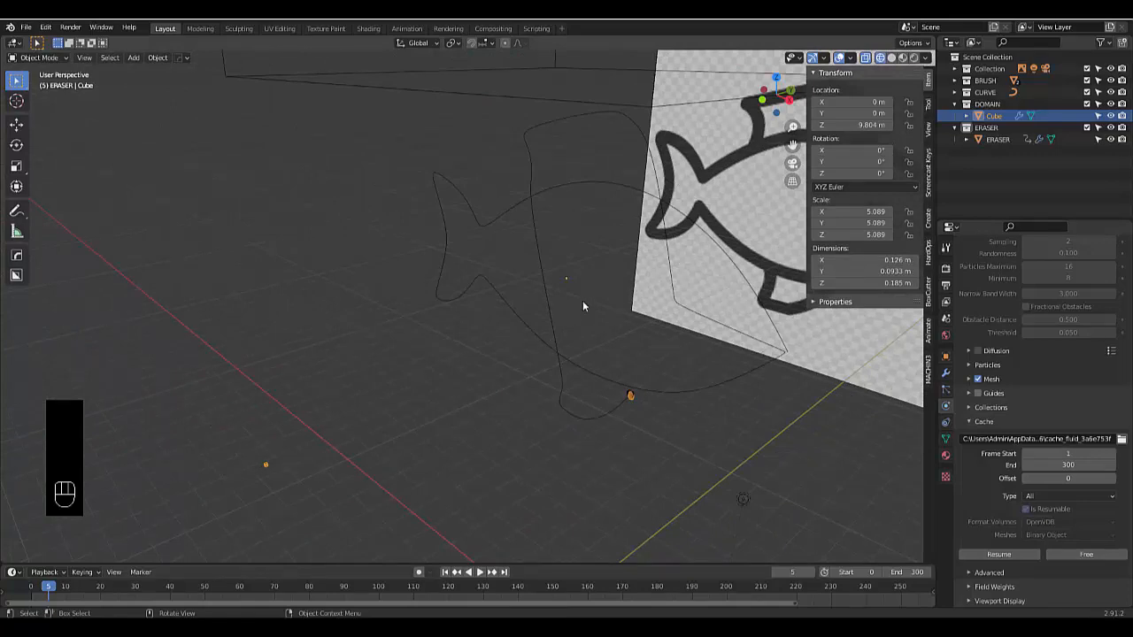
pyautogui.moveTo(582, 306); pyautogui.dragTo(708, 516, button='middle')
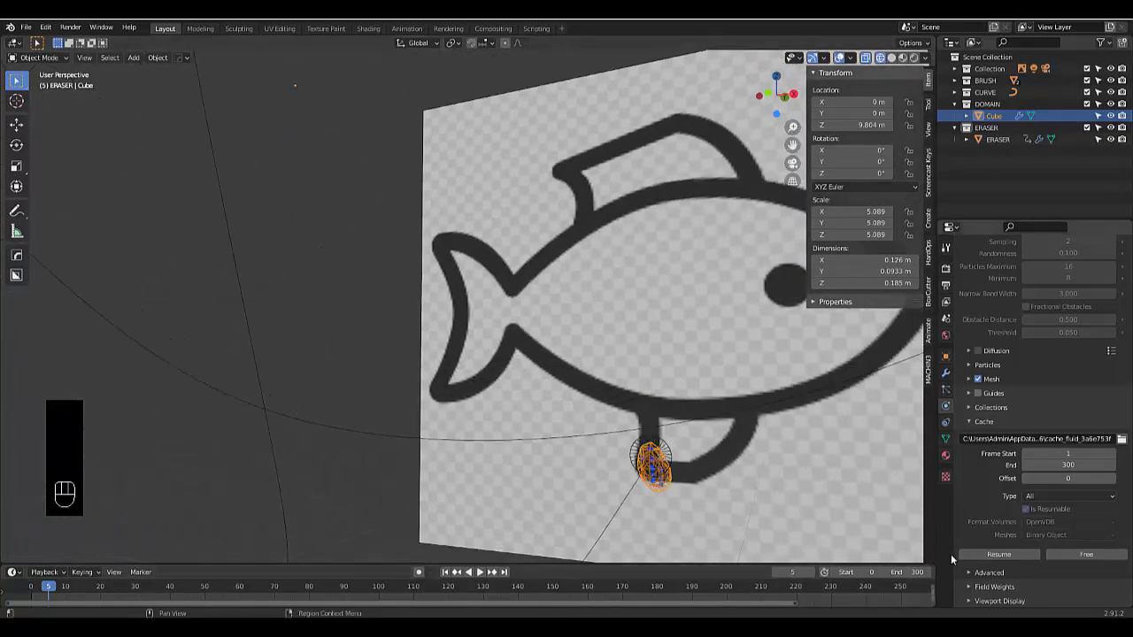
pyautogui.click(982, 556)
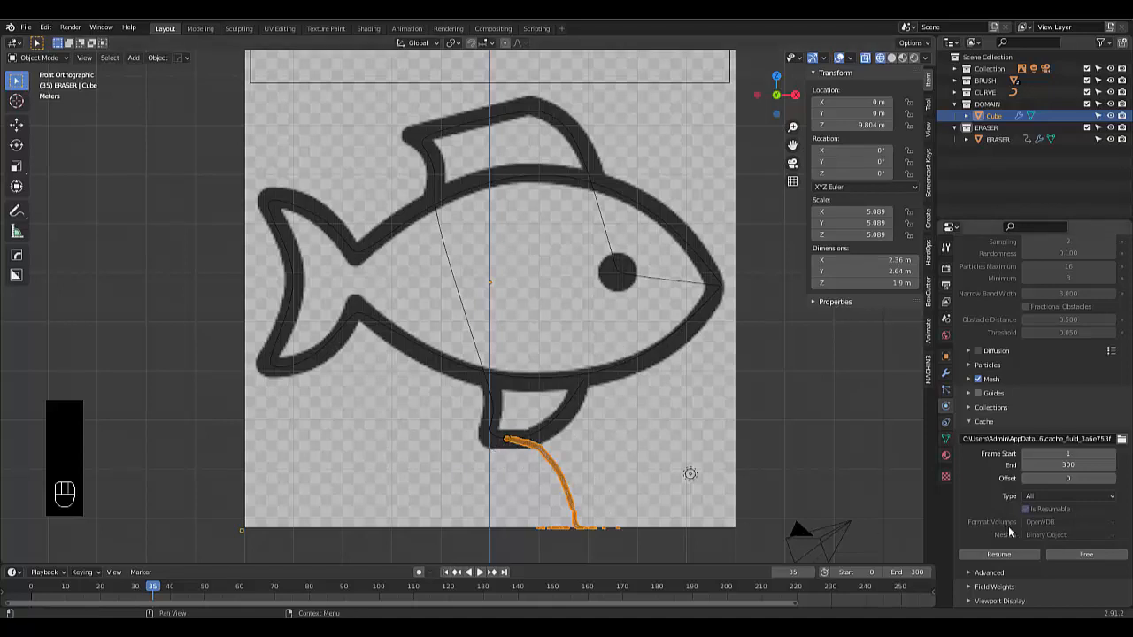
# Free the domain's baked fluid data and set the gravity field weight to 0
pyautogui.click(1072, 554)
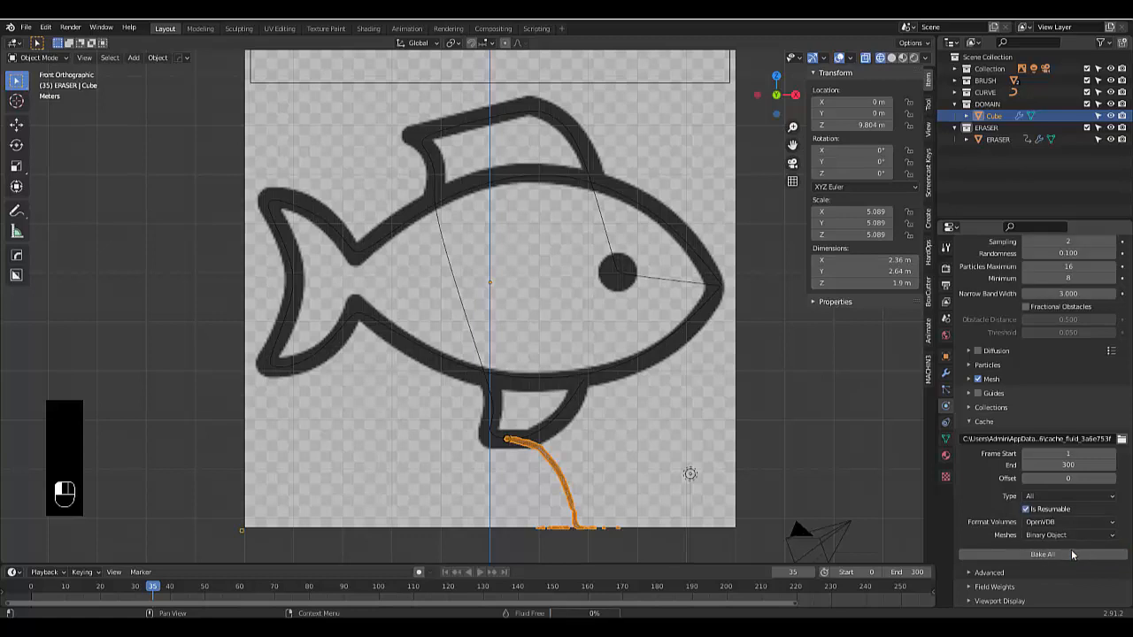
pyautogui.click(1000, 589)
pyautogui.scroll(-5, 1021, 551)
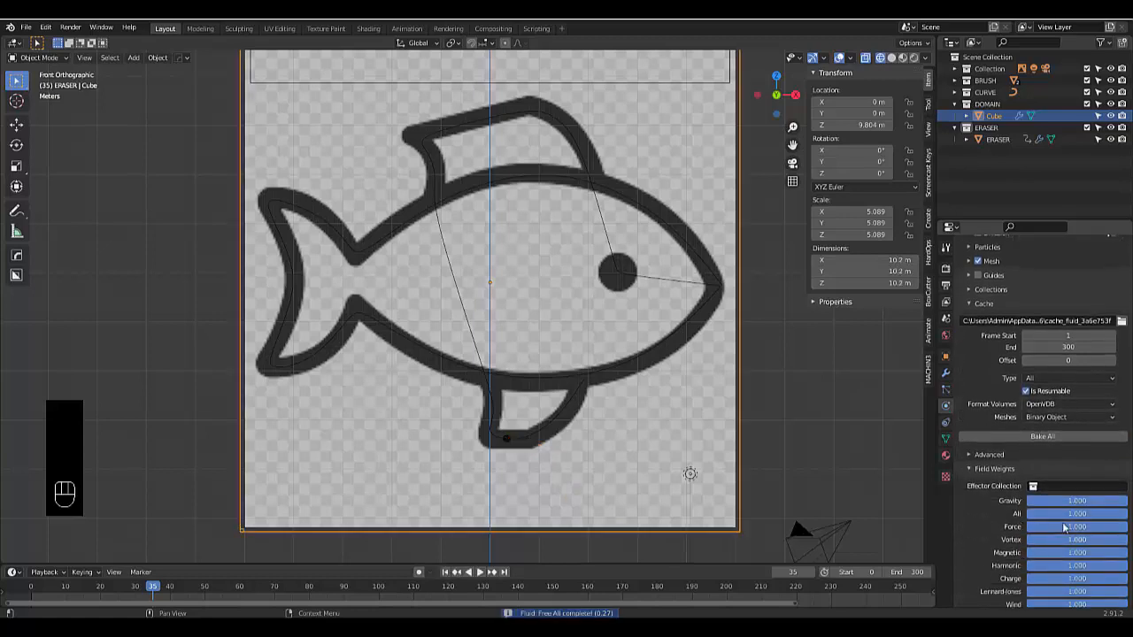
pyautogui.click(1062, 501)
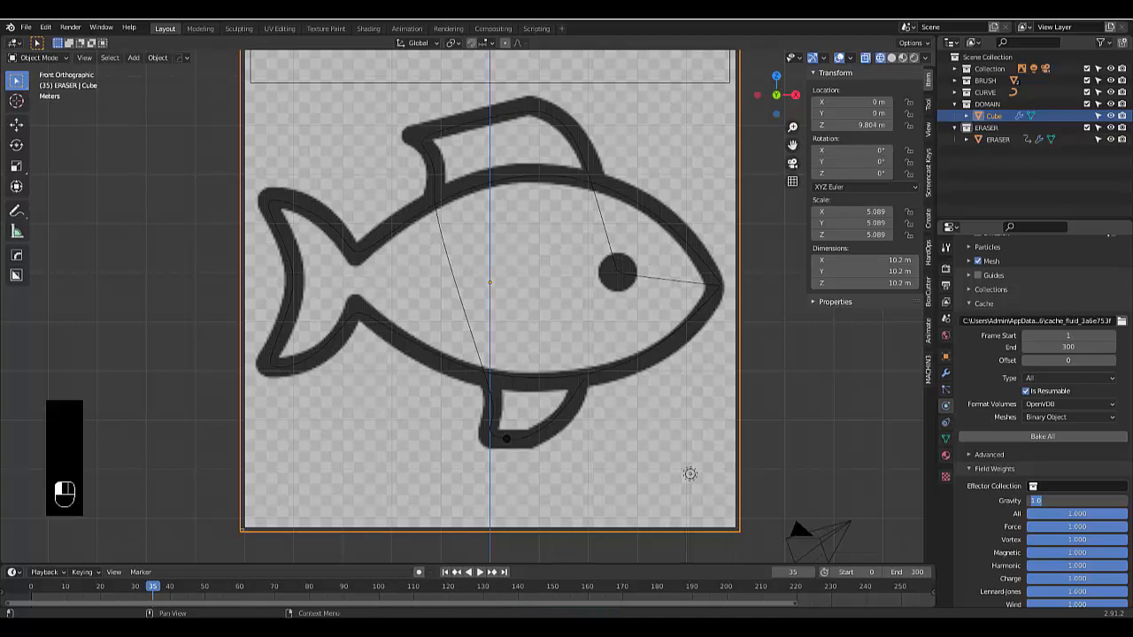
pyautogui.write('0')
pyautogui.press('Return')
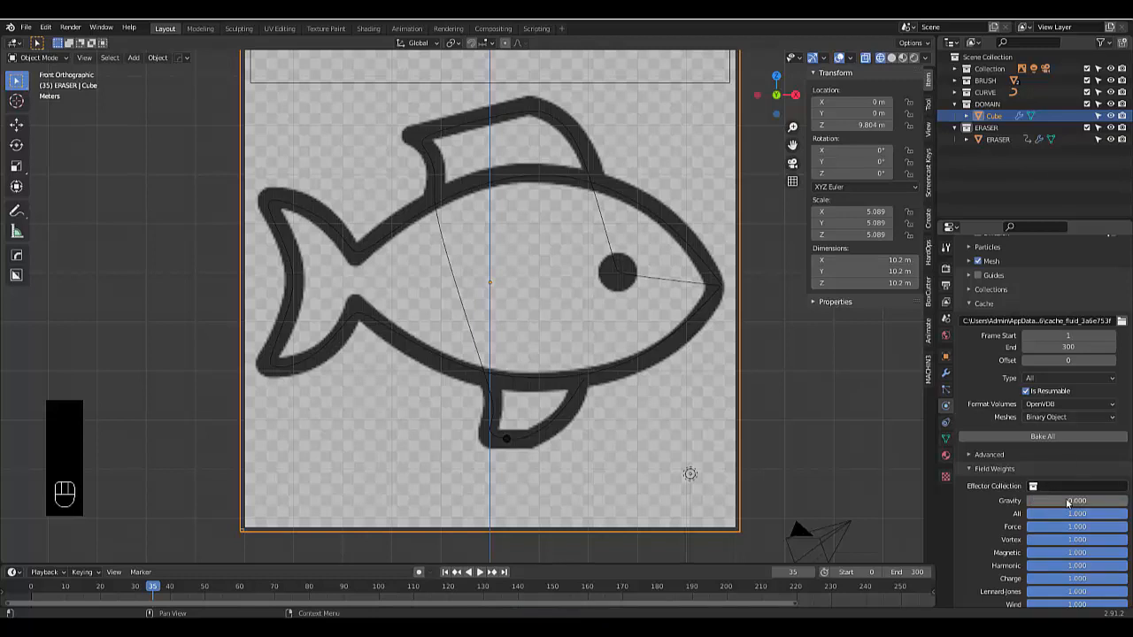
# Bake the whole fluid simulation again, pausing it early to check the liquid trail against the fish's lower fin, and resume the bake
pyautogui.click(1003, 438)
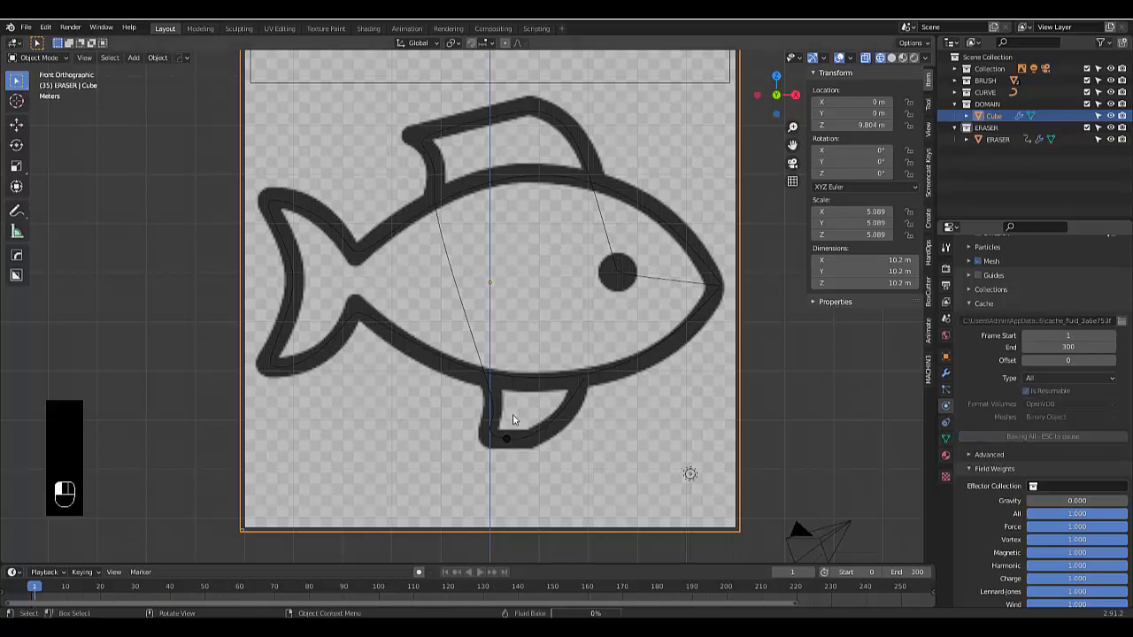
pyautogui.press('Escape')
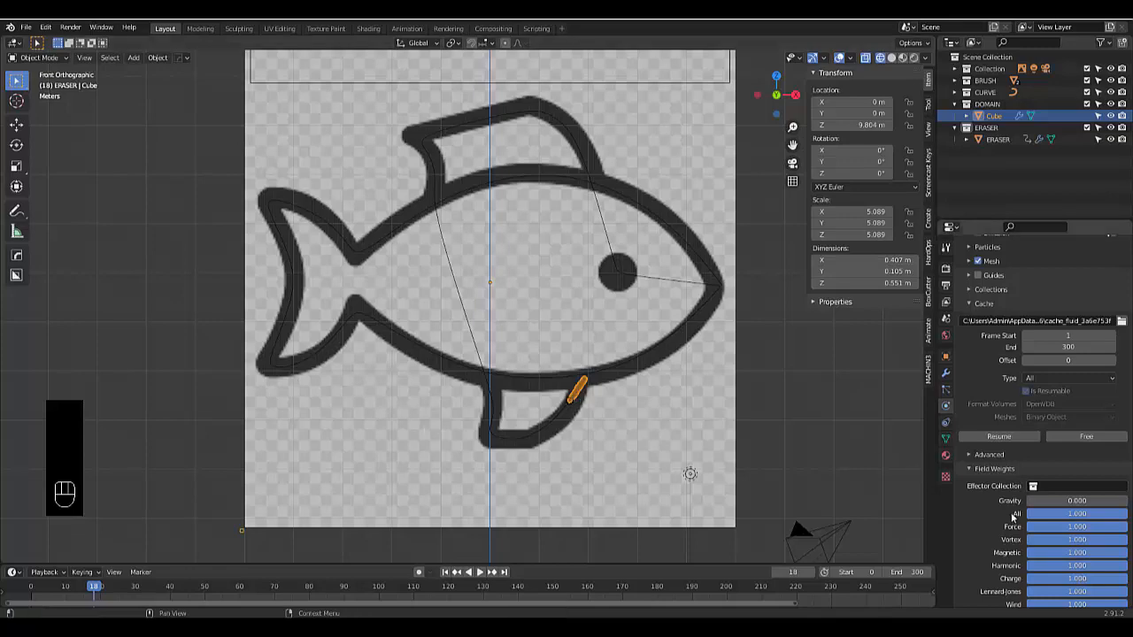
pyautogui.scroll(4, 573, 400)
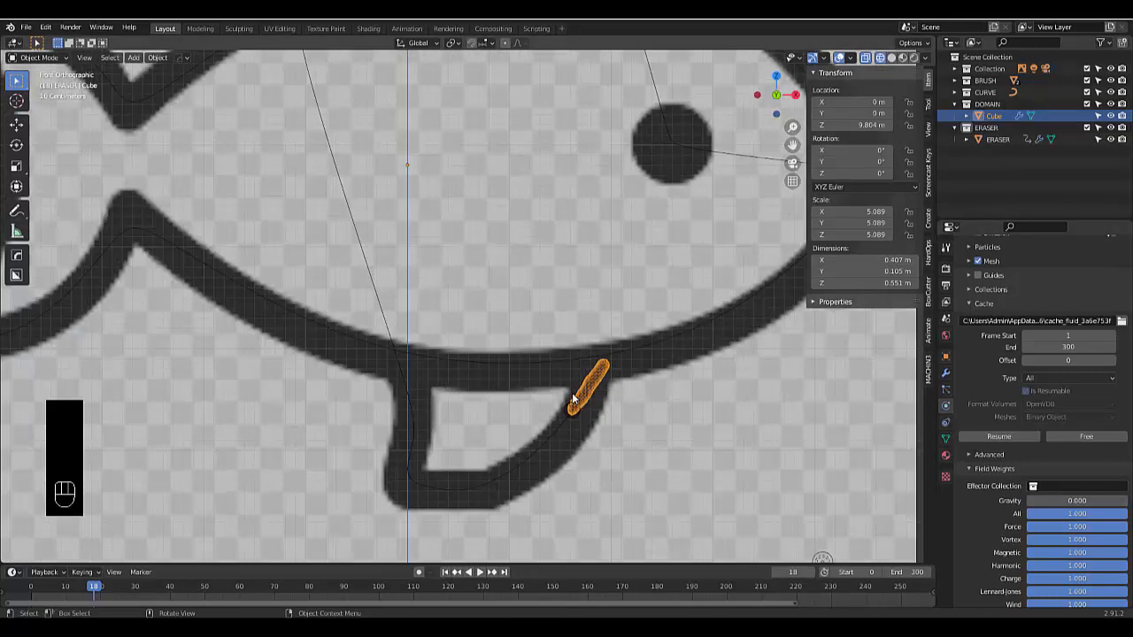
pyautogui.scroll(-6, 596, 348)
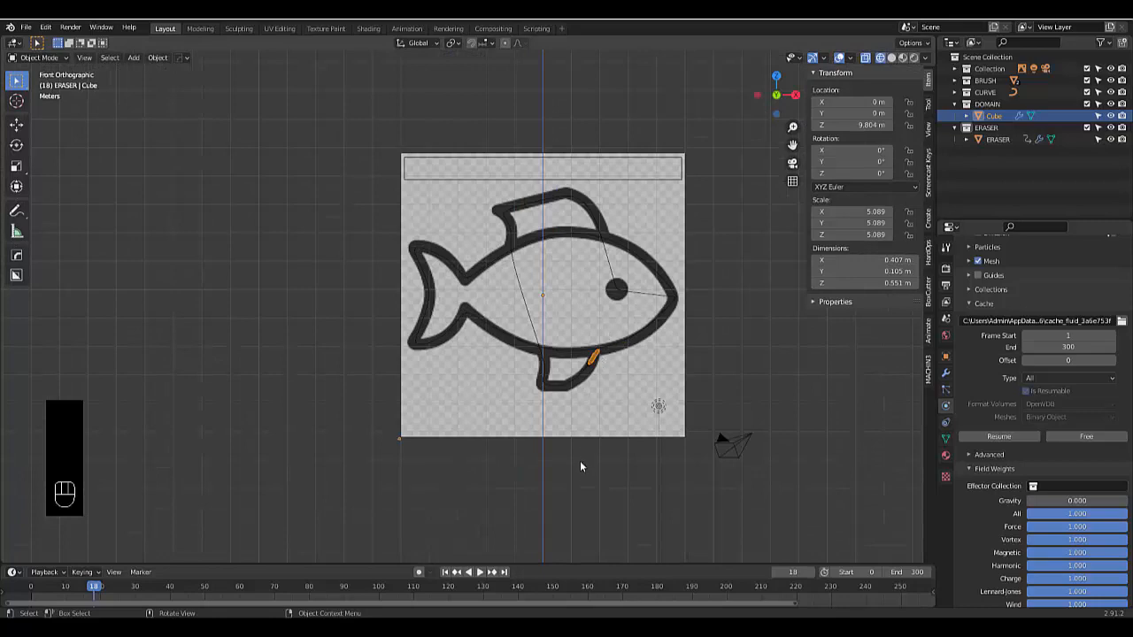
pyautogui.scroll(8, 600, 395)
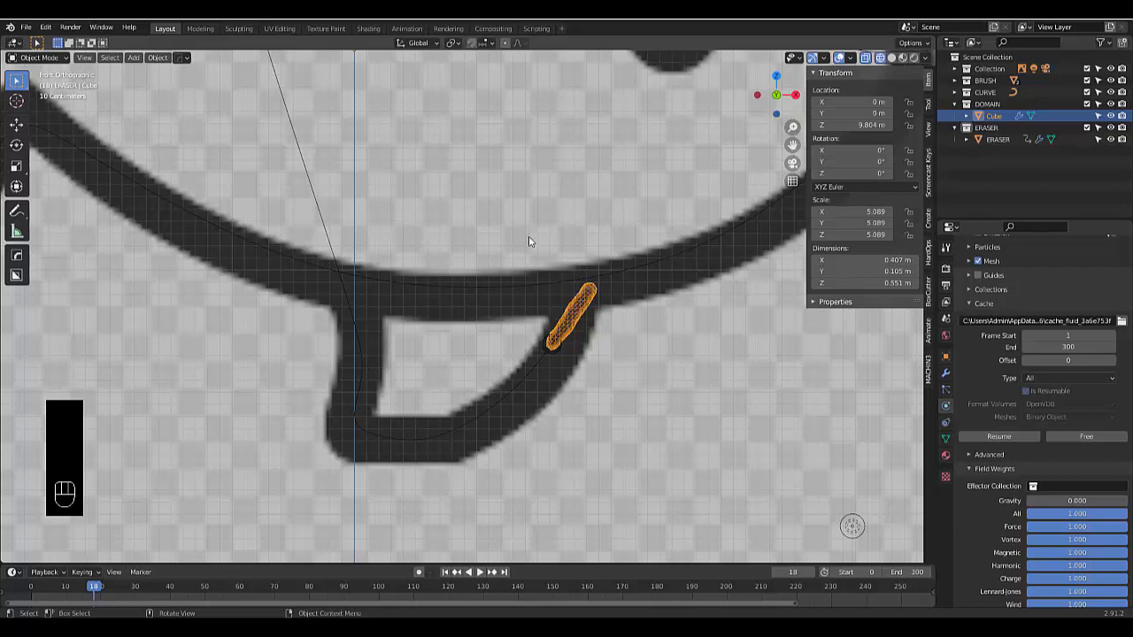
pyautogui.scroll(-8, 528, 236)
pyautogui.scroll(4, 589, 334)
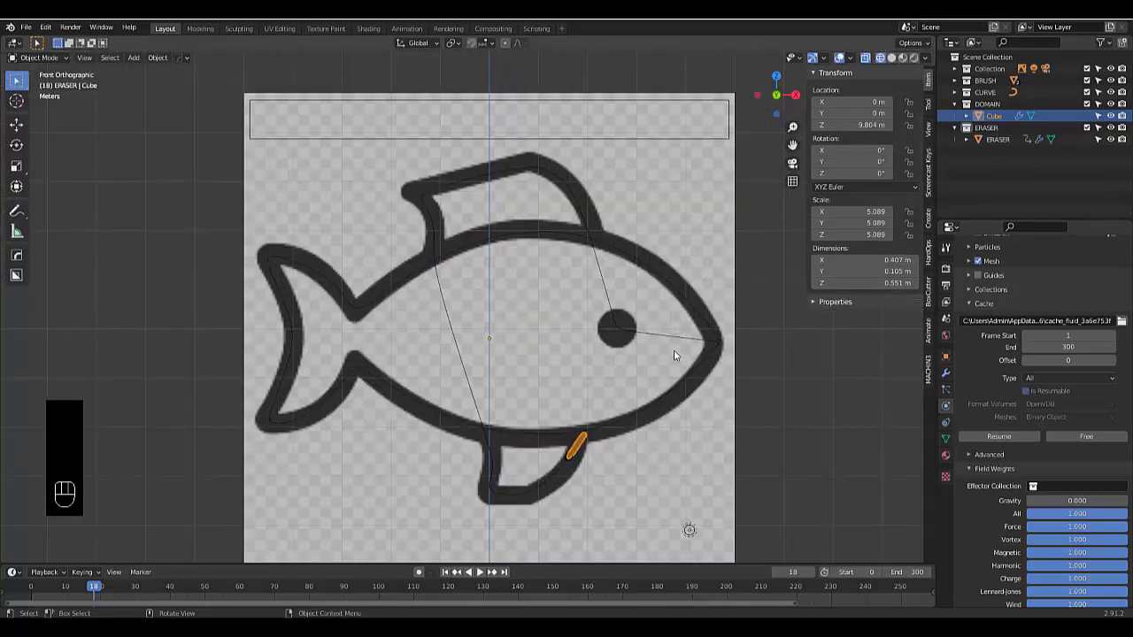
pyautogui.click(993, 437)
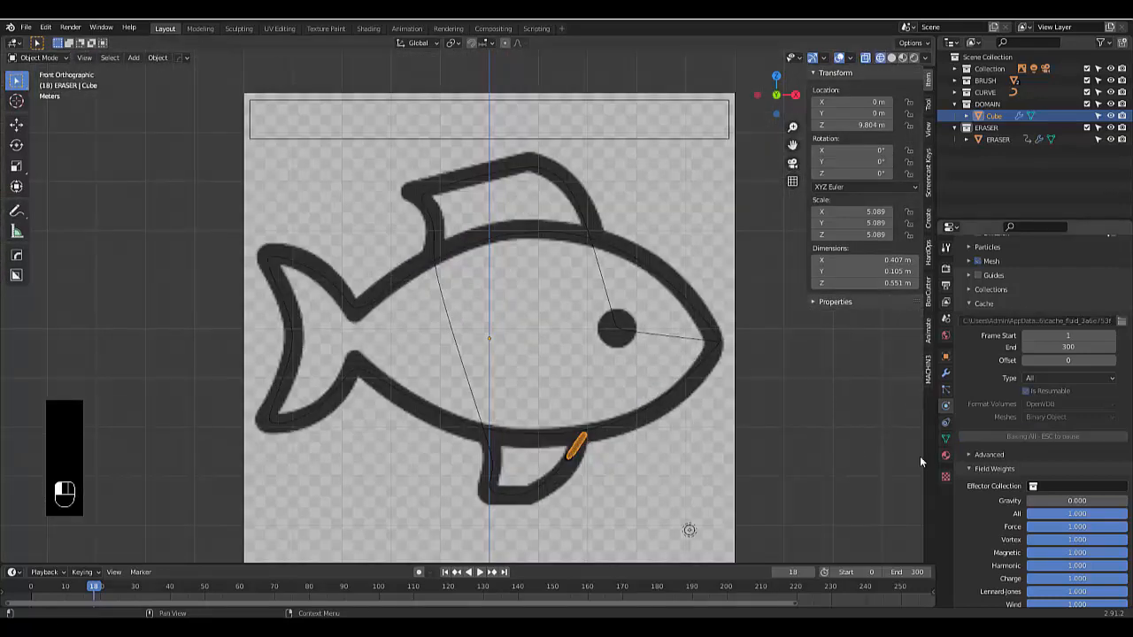